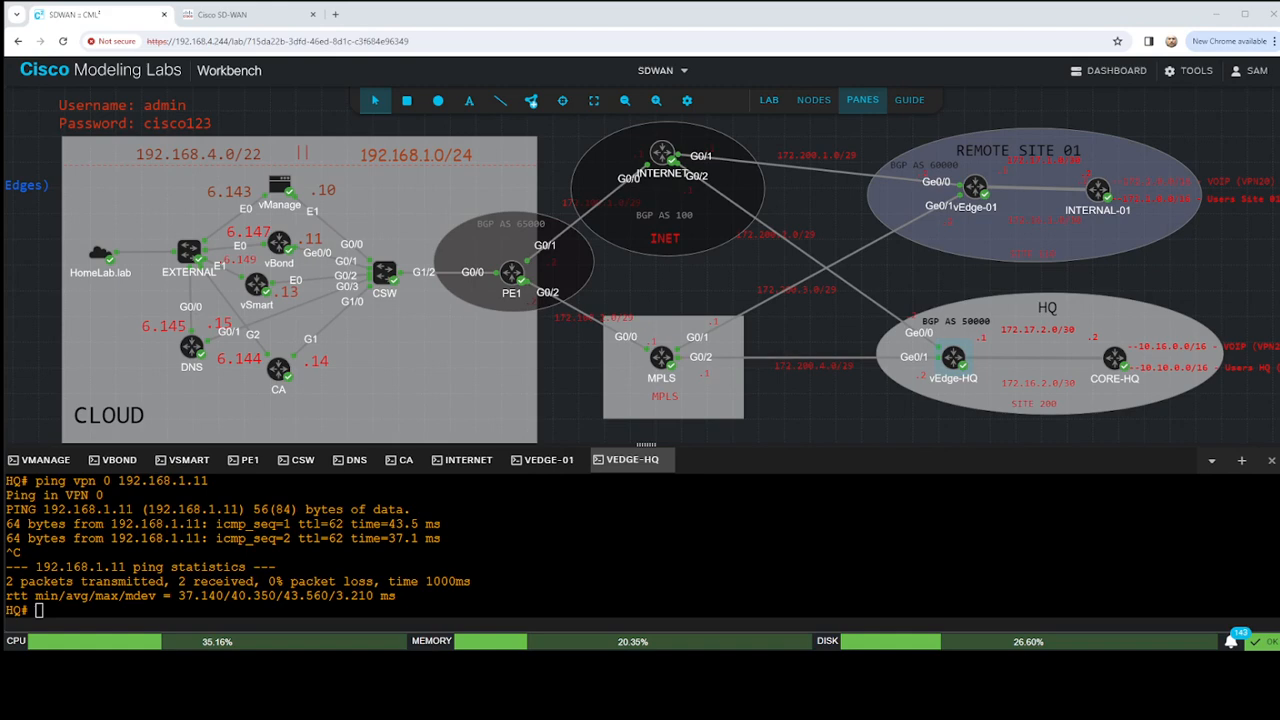
- Fit the whole SD-WAN topology in view, including the VPN notes, and enlarge the console area below it
click(625, 100)
click(625, 100)
click(625, 100)
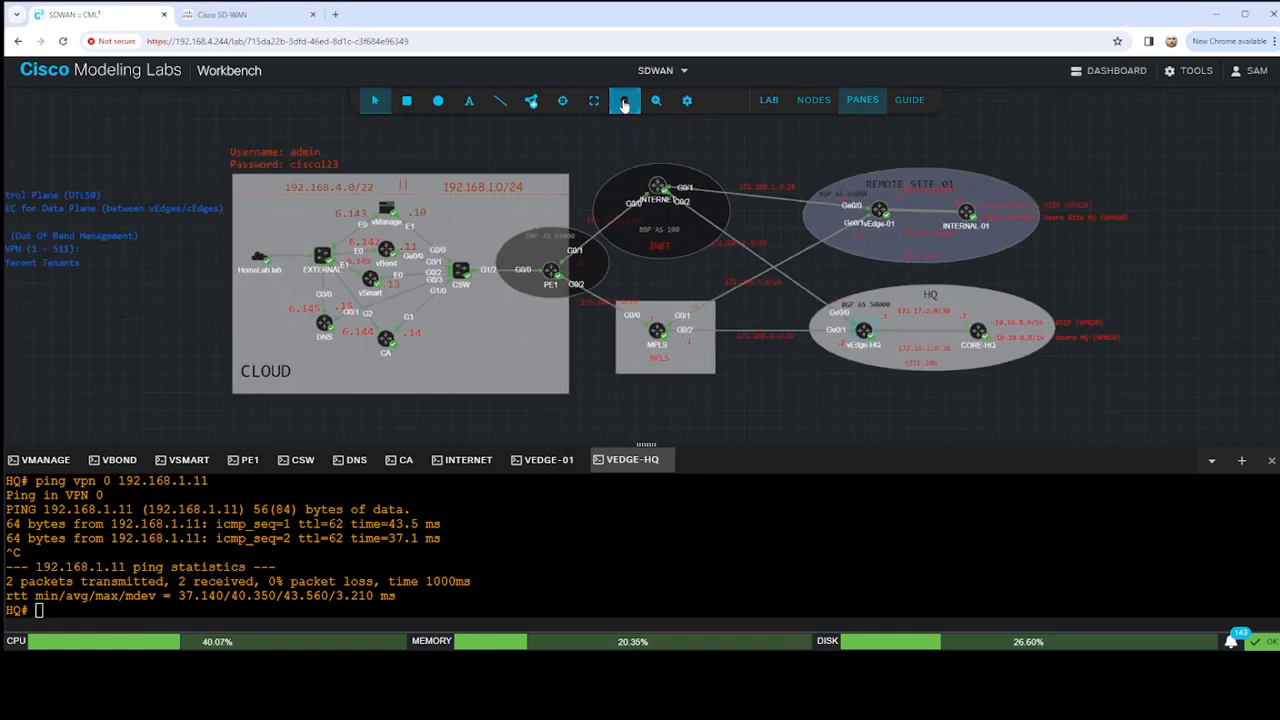
click(624, 101)
drag(688, 158, 708, 130)
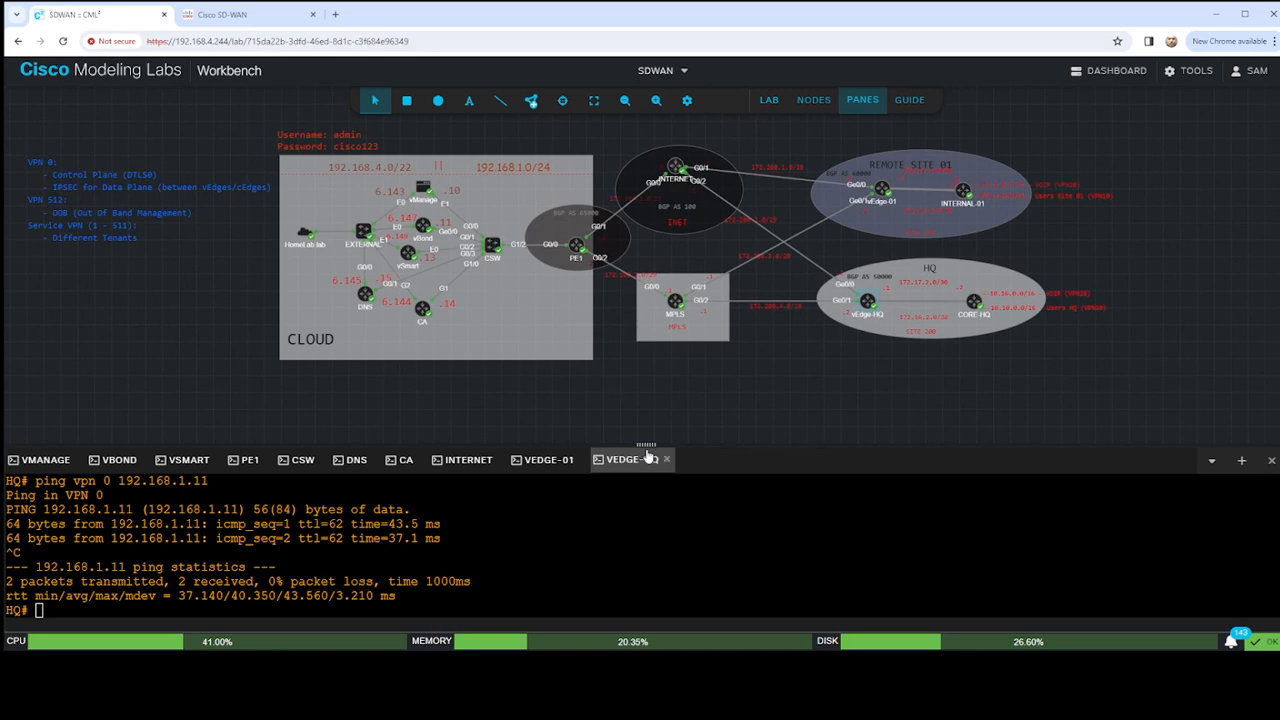
drag(646, 444, 648, 374)
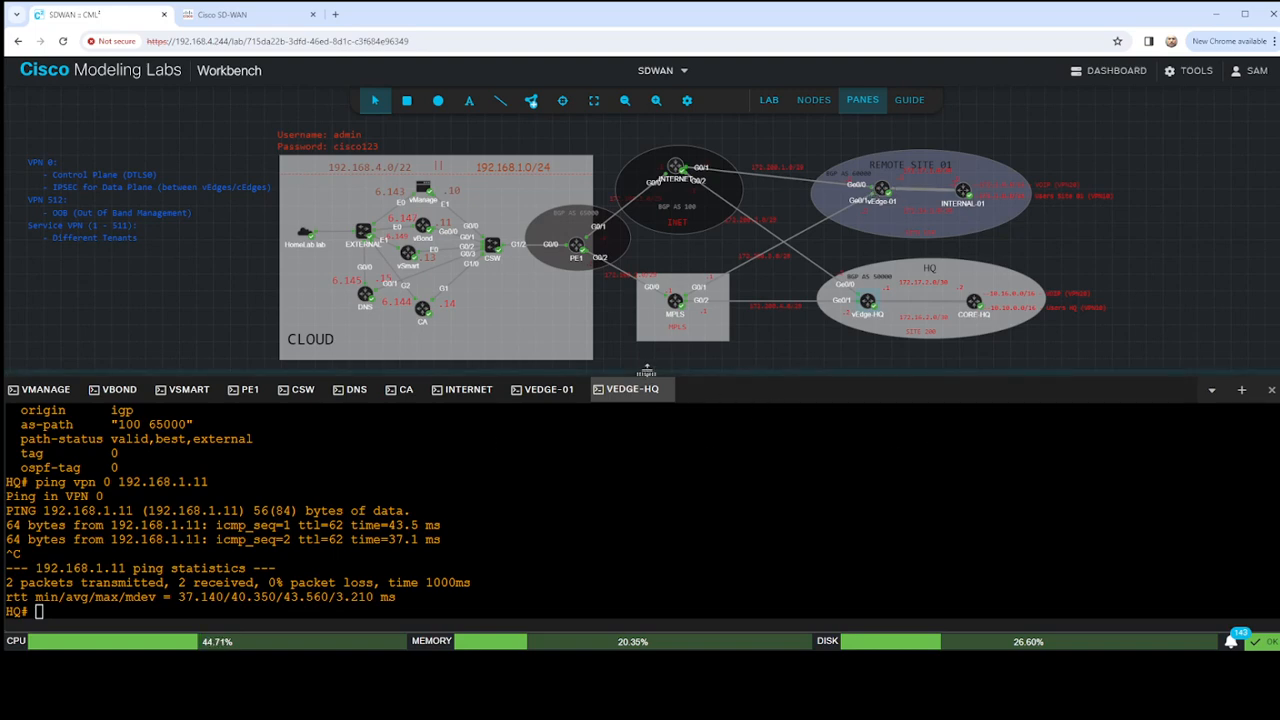
drag(646, 372, 646, 366)
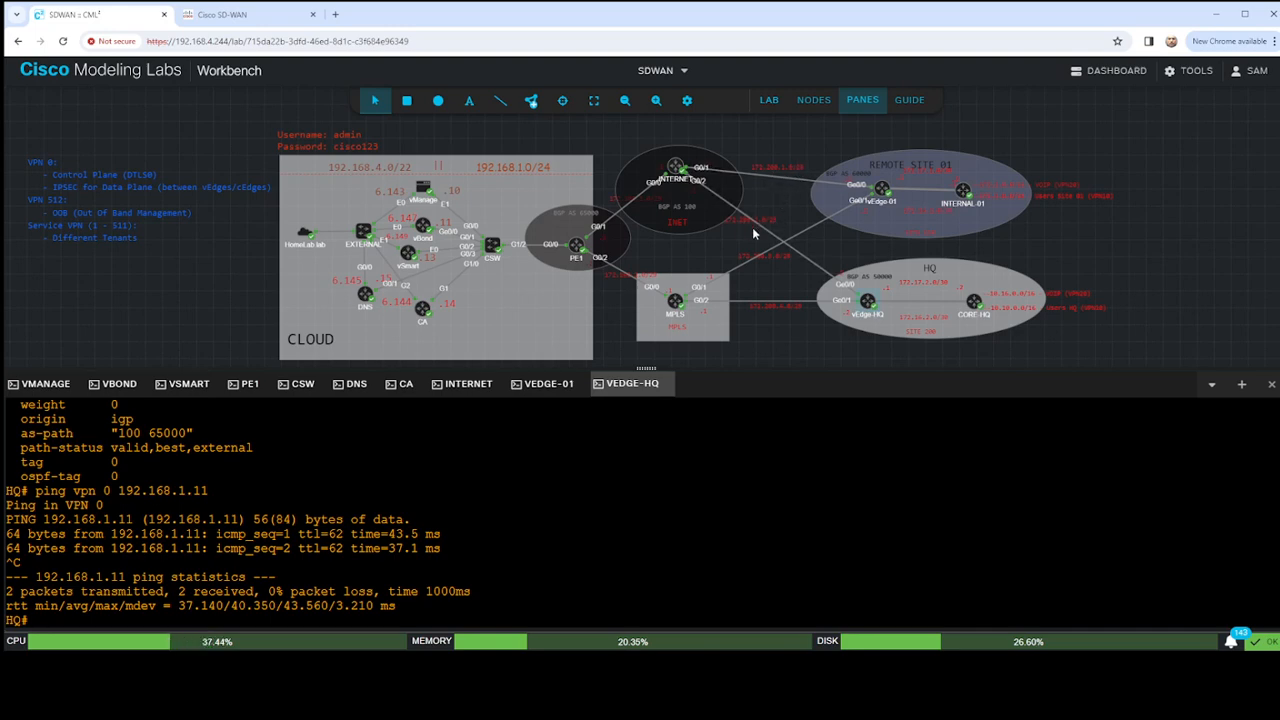
- Open the PE1 console and enter privileged EXEC mode
click(248, 383)
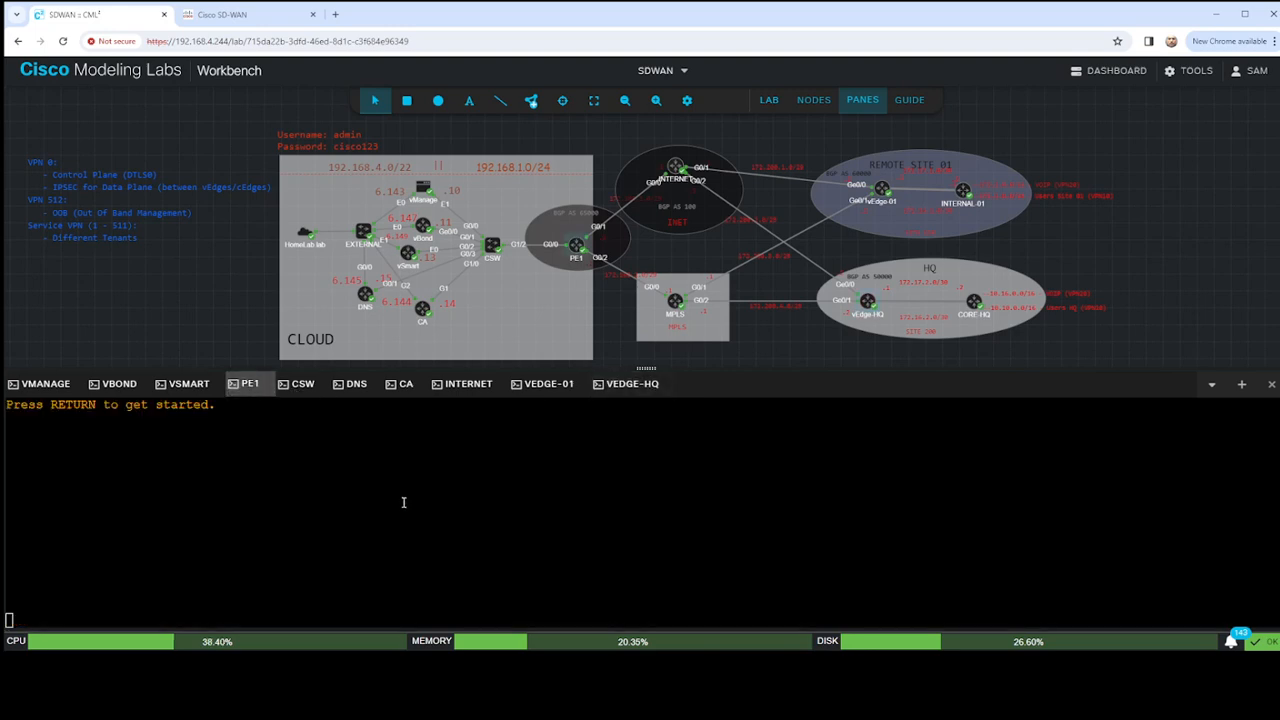
key(Return)
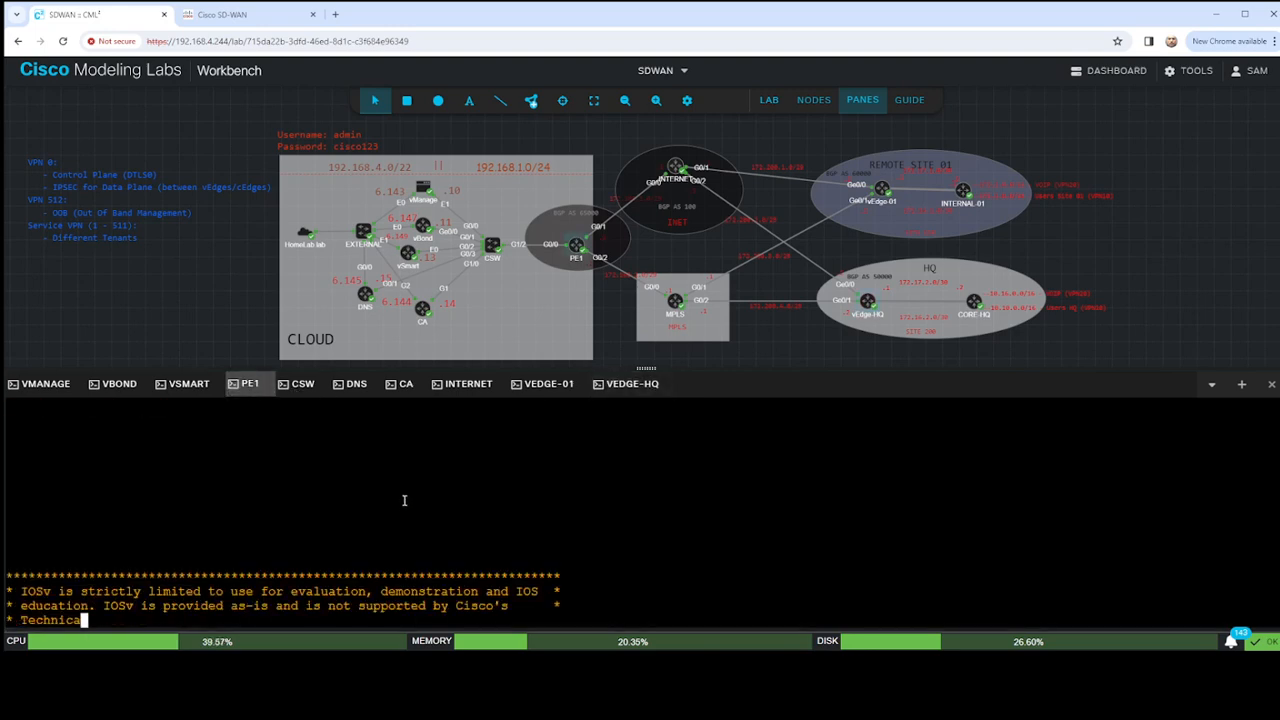
text(en)
key(Return)
key(Return)
key(Return)
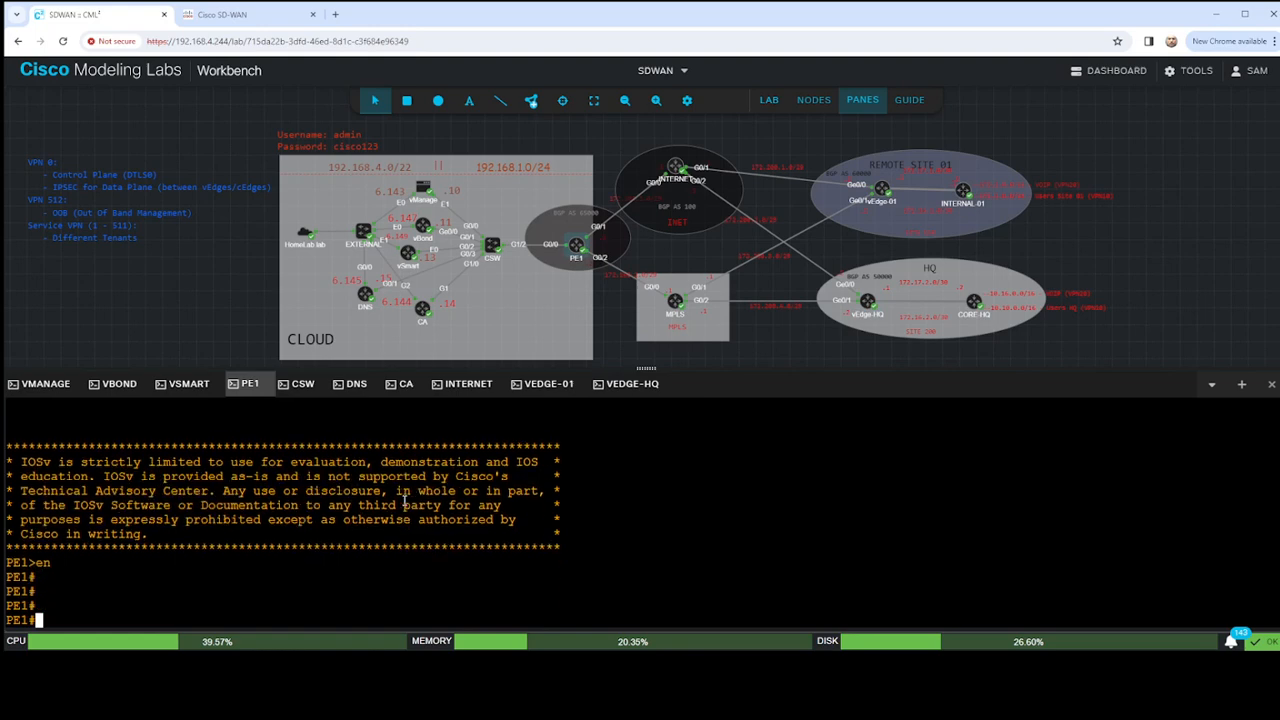
- Display the BGP IPv4 unicast table on PE1 and examine the three 172.x routes
text(sho bgp ipv4 un)
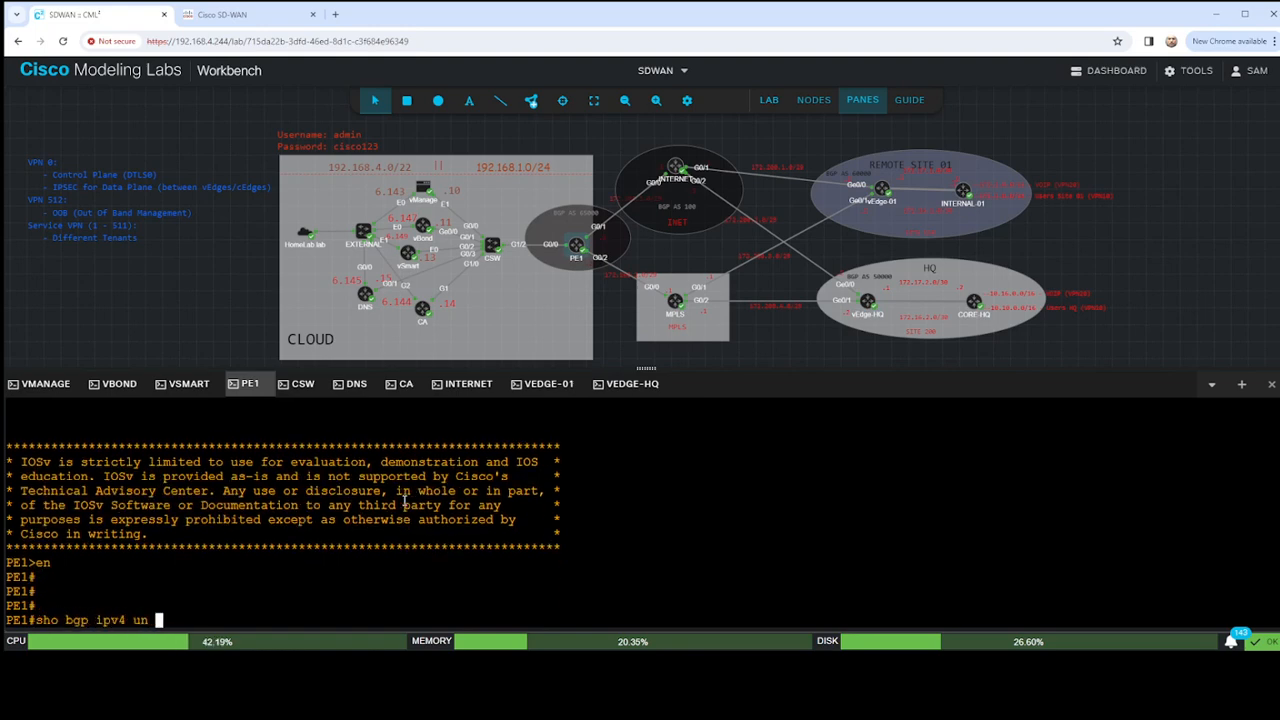
key(Return)
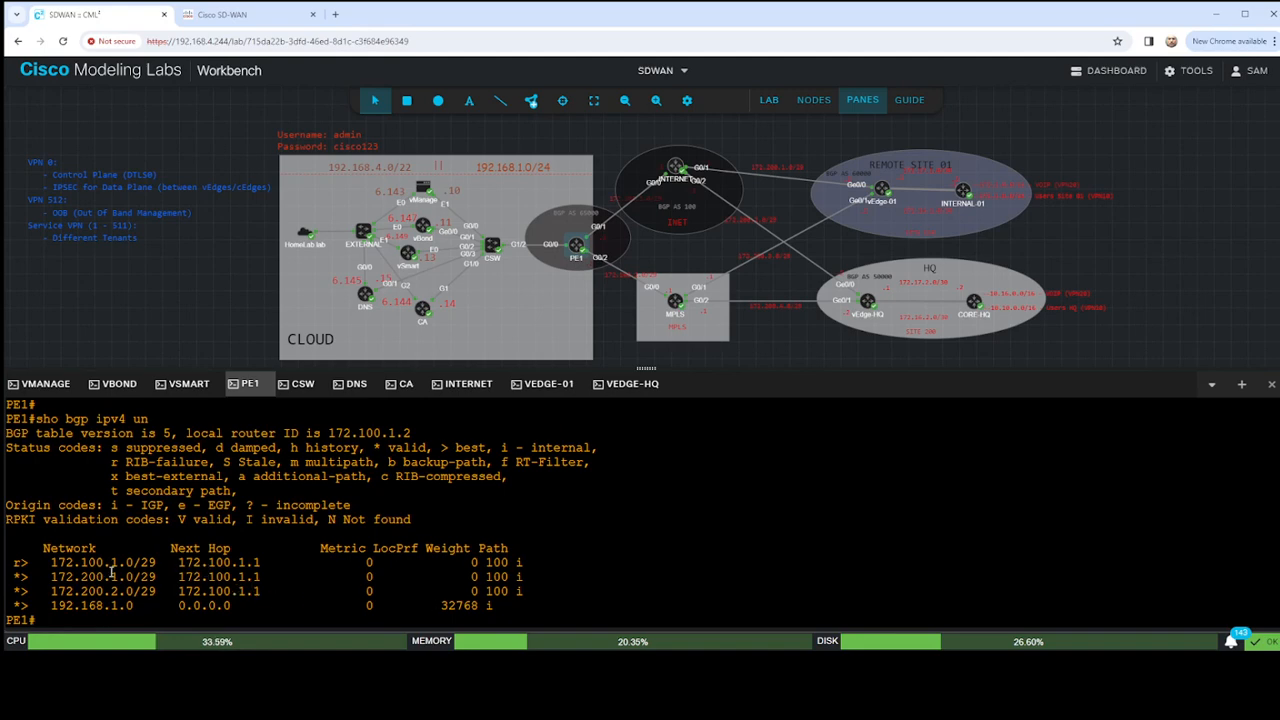
drag(13, 577, 544, 578)
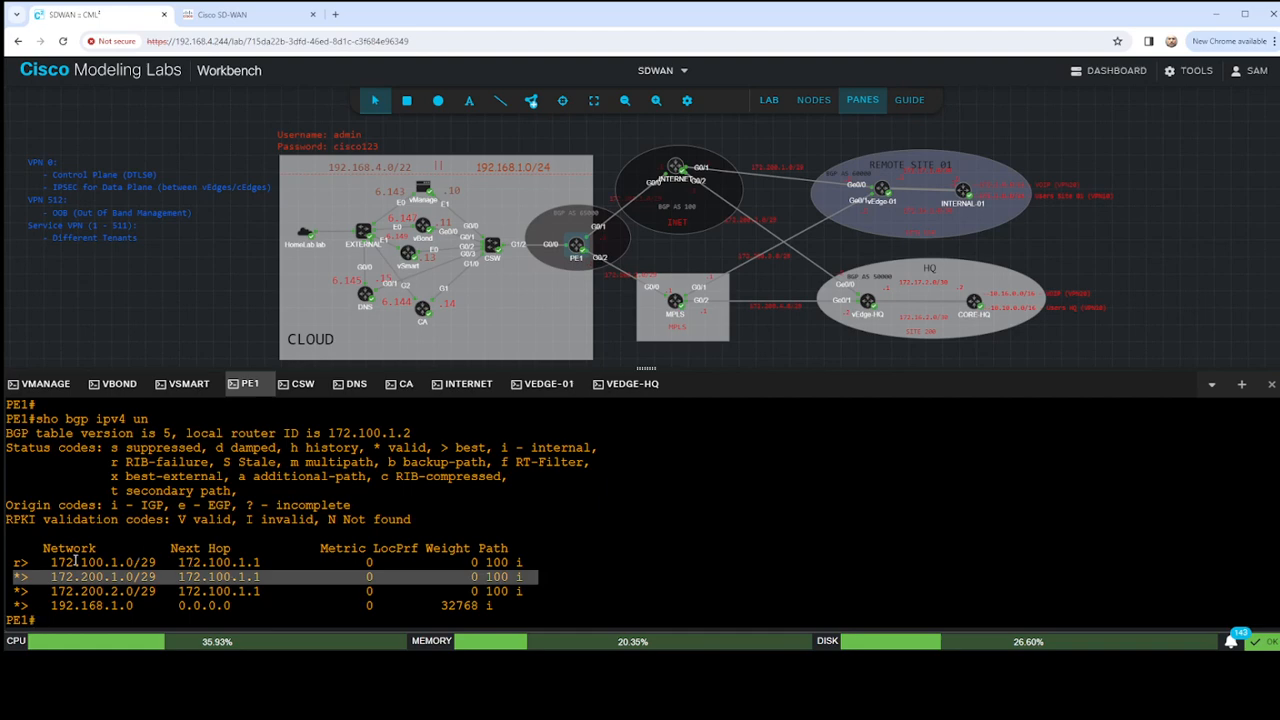
drag(14, 562, 562, 560)
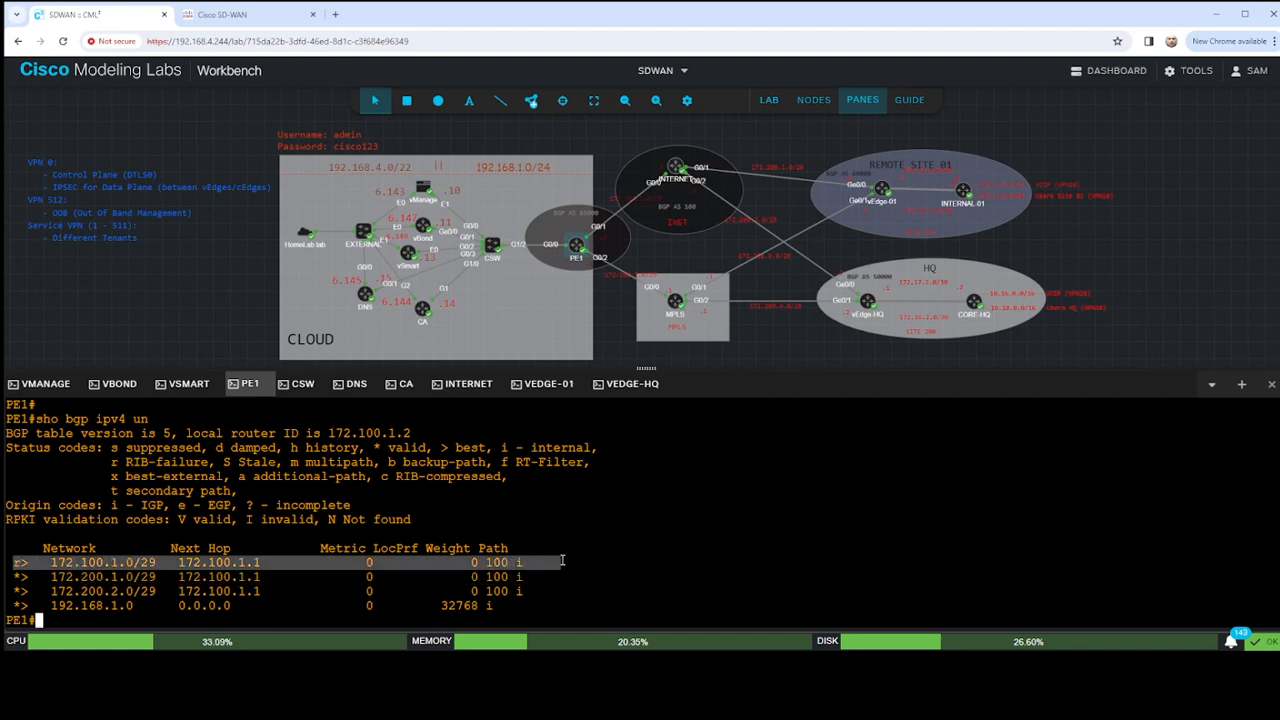
drag(14, 591, 547, 595)
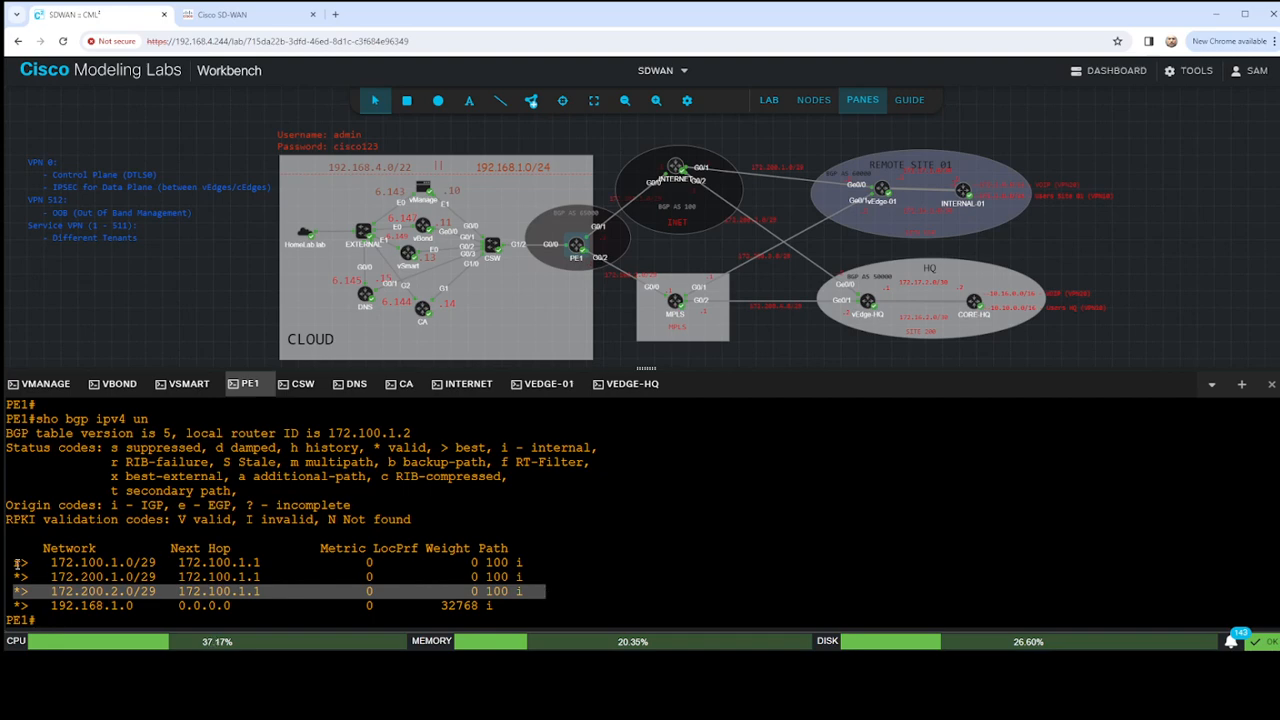
drag(36, 577, 560, 577)
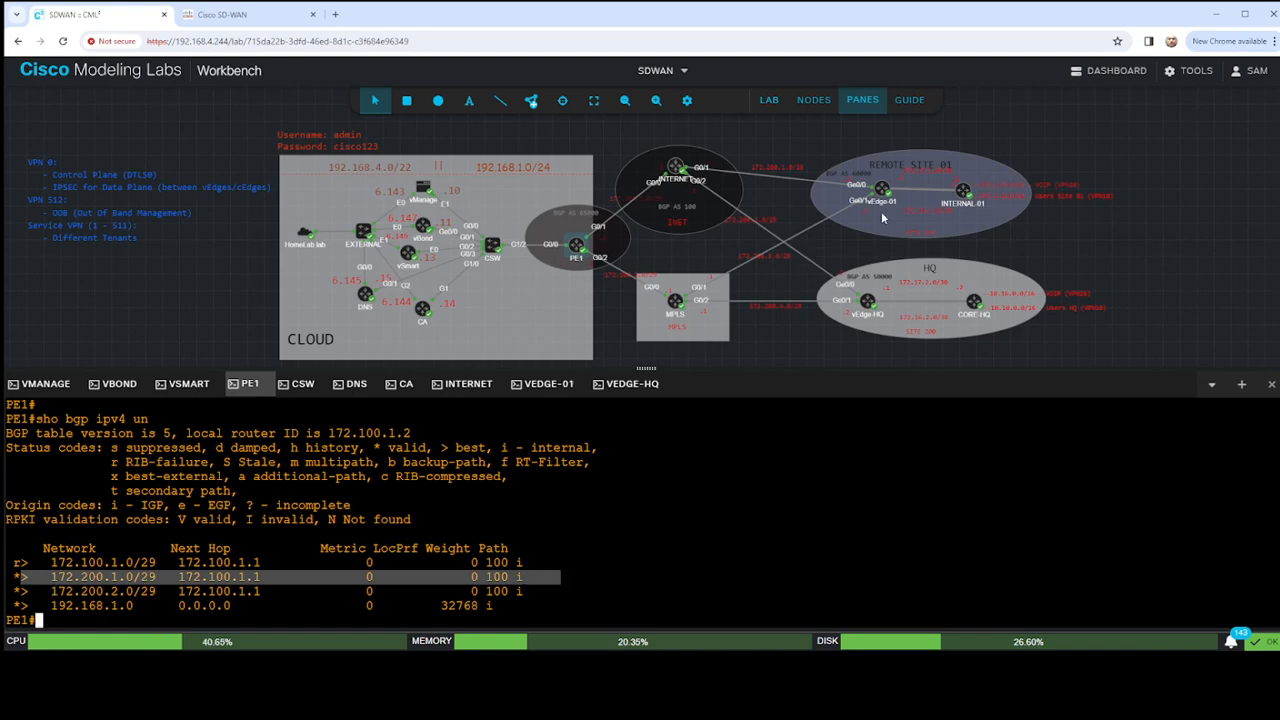
- Relabel the site numbers in the topology as SITE 200 for Remote Site 01 and SITE 300 for HQ
click(914, 234)
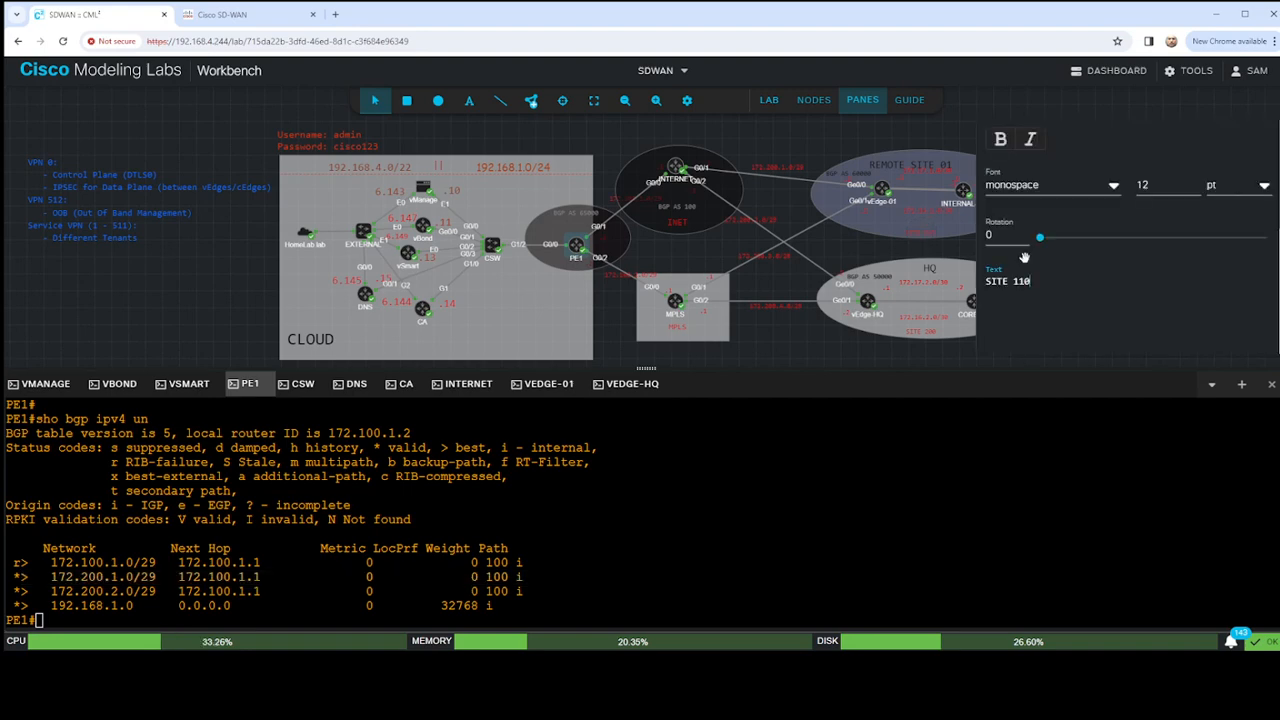
text(200)
click(801, 332)
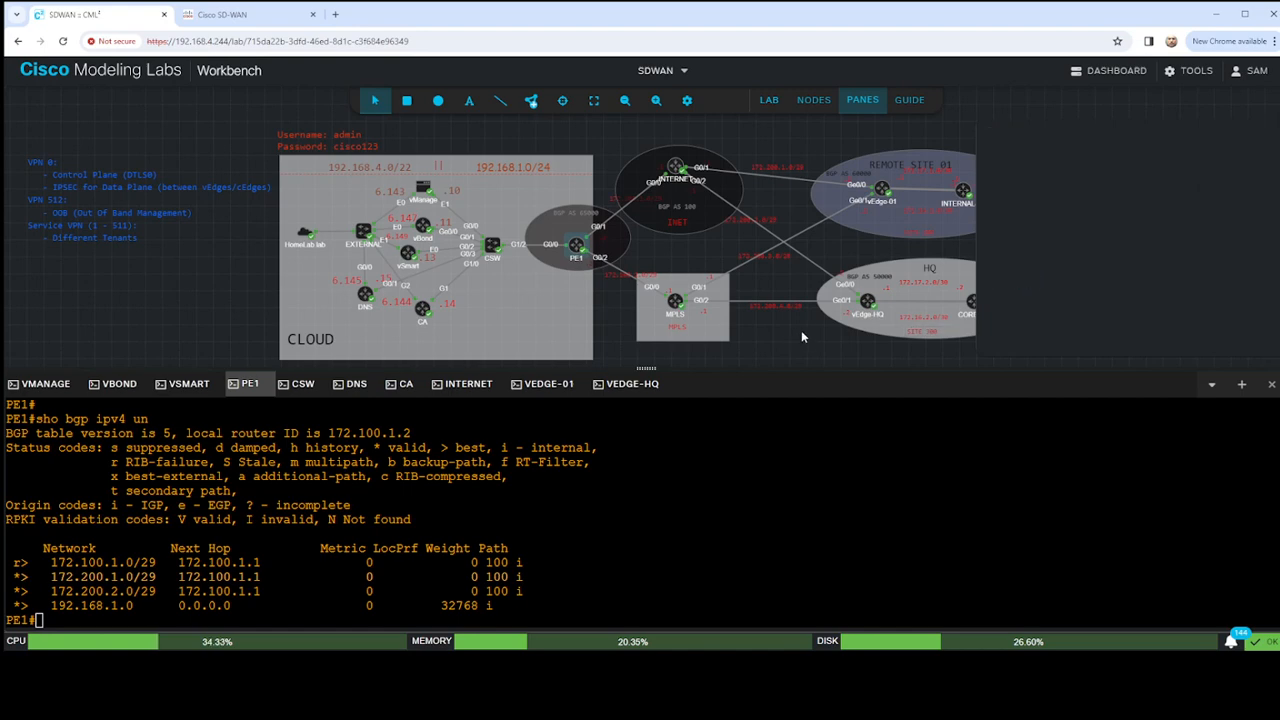
- Examine the 192.168.1.0 entry and its next hop in PE1's BGP table with the topology enlarged above it
click(628, 103)
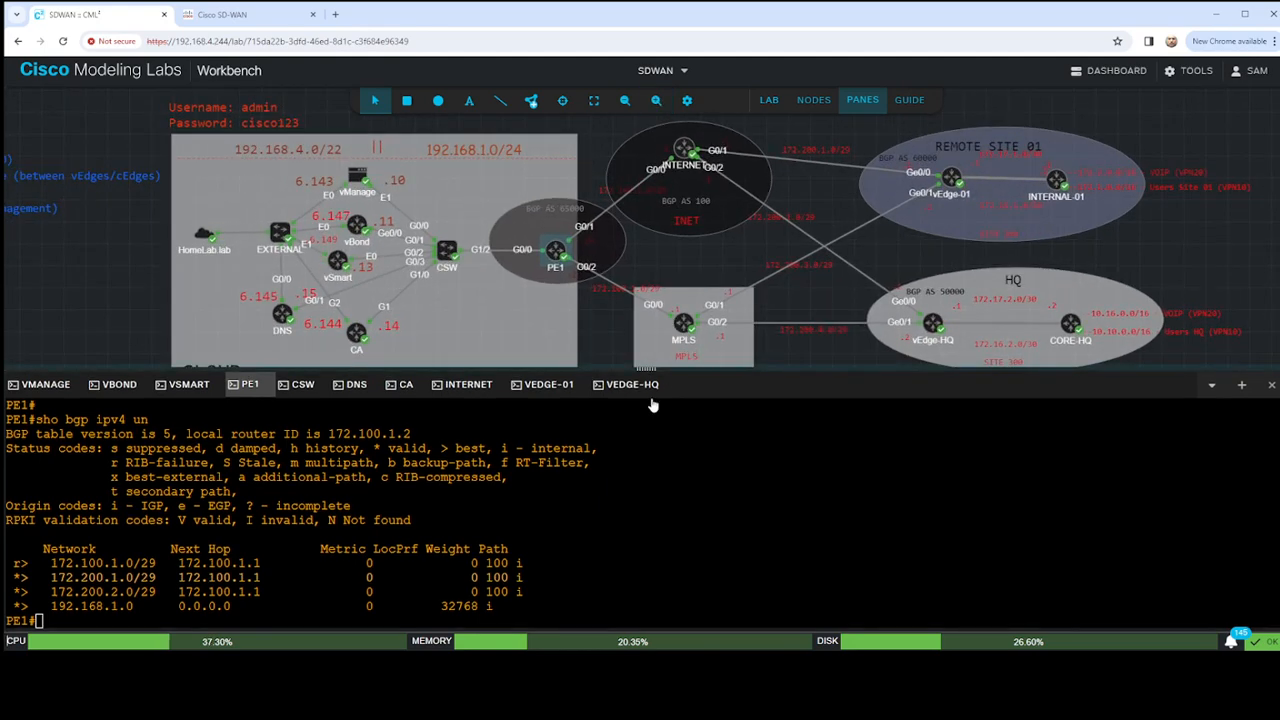
drag(646, 368, 646, 397)
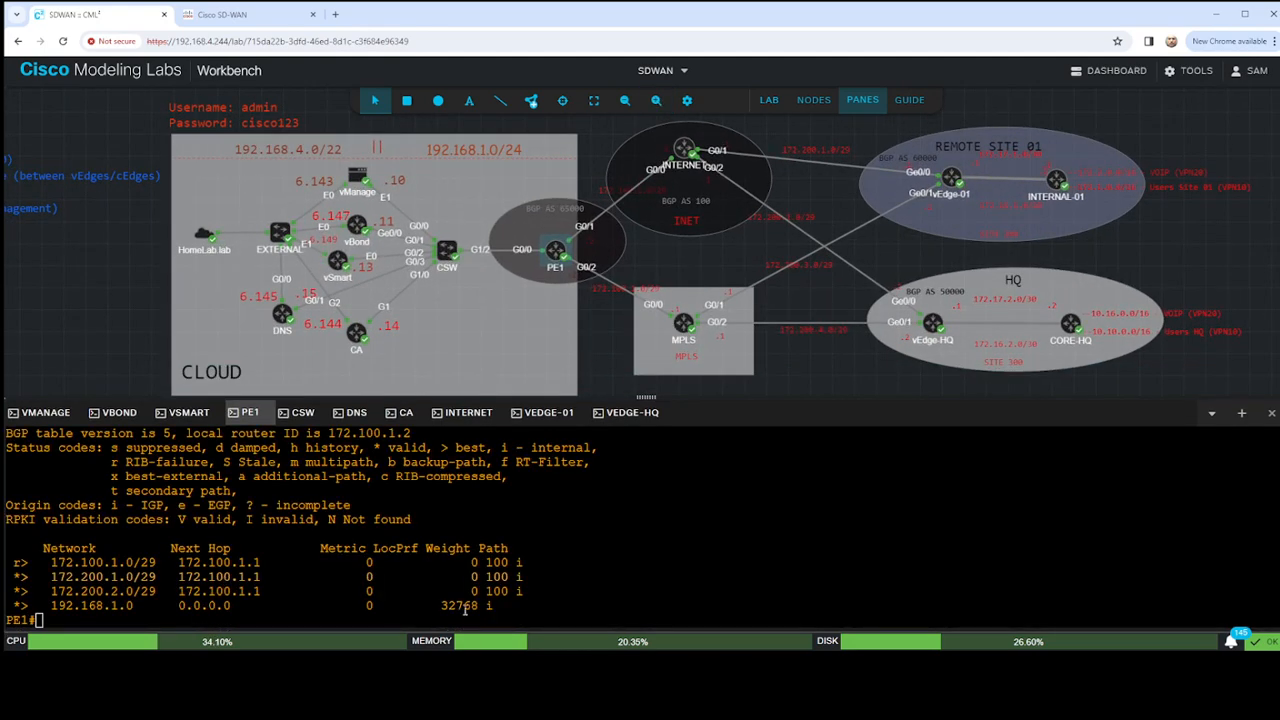
drag(12, 605, 540, 604)
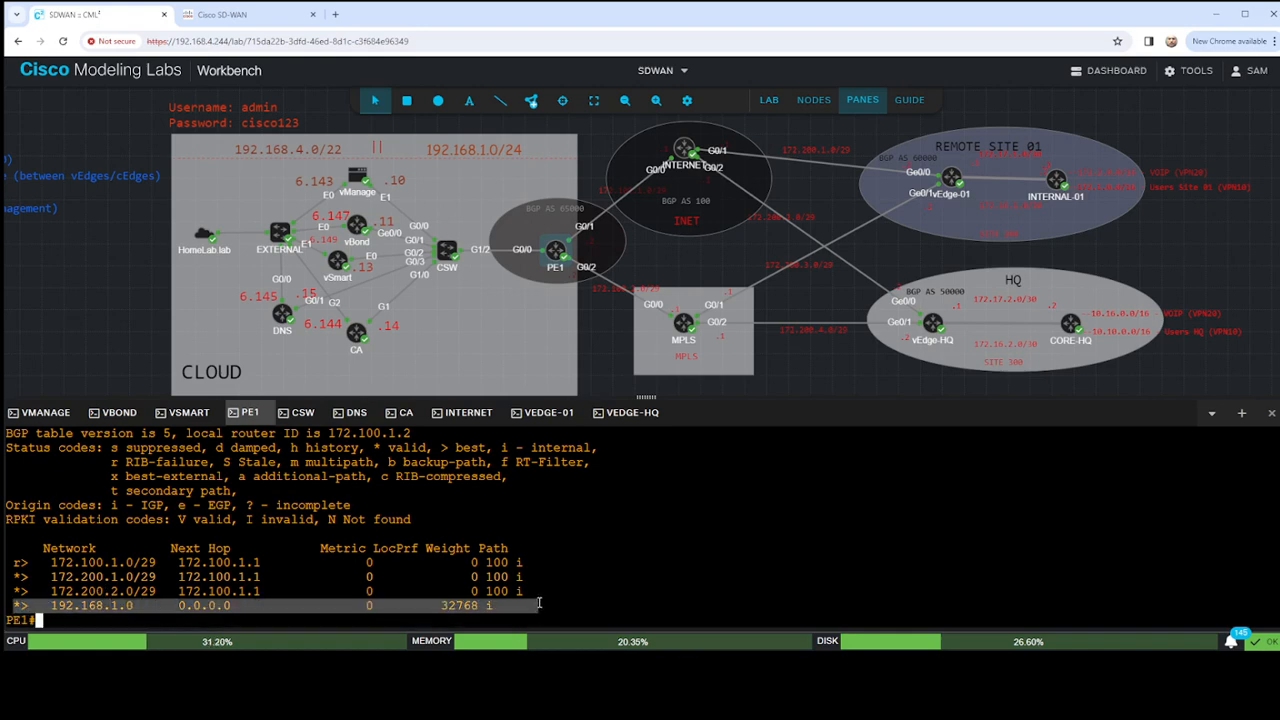
click(520, 602)
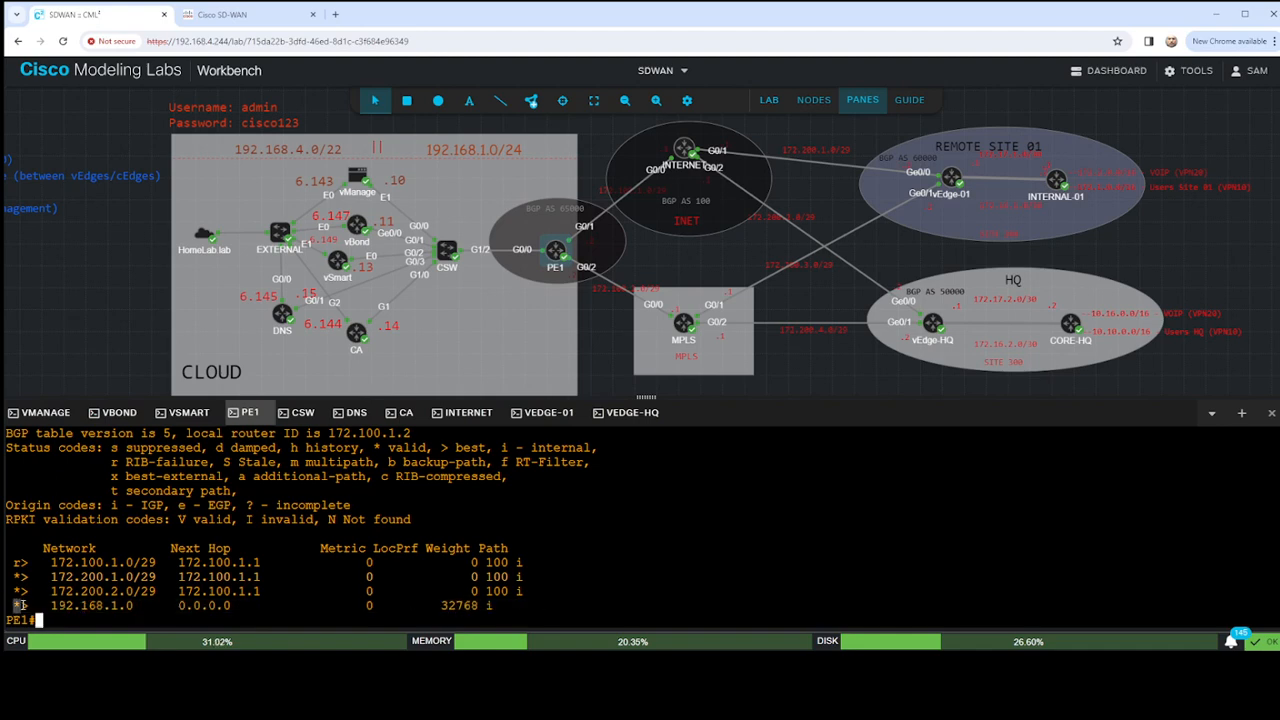
drag(164, 605, 261, 605)
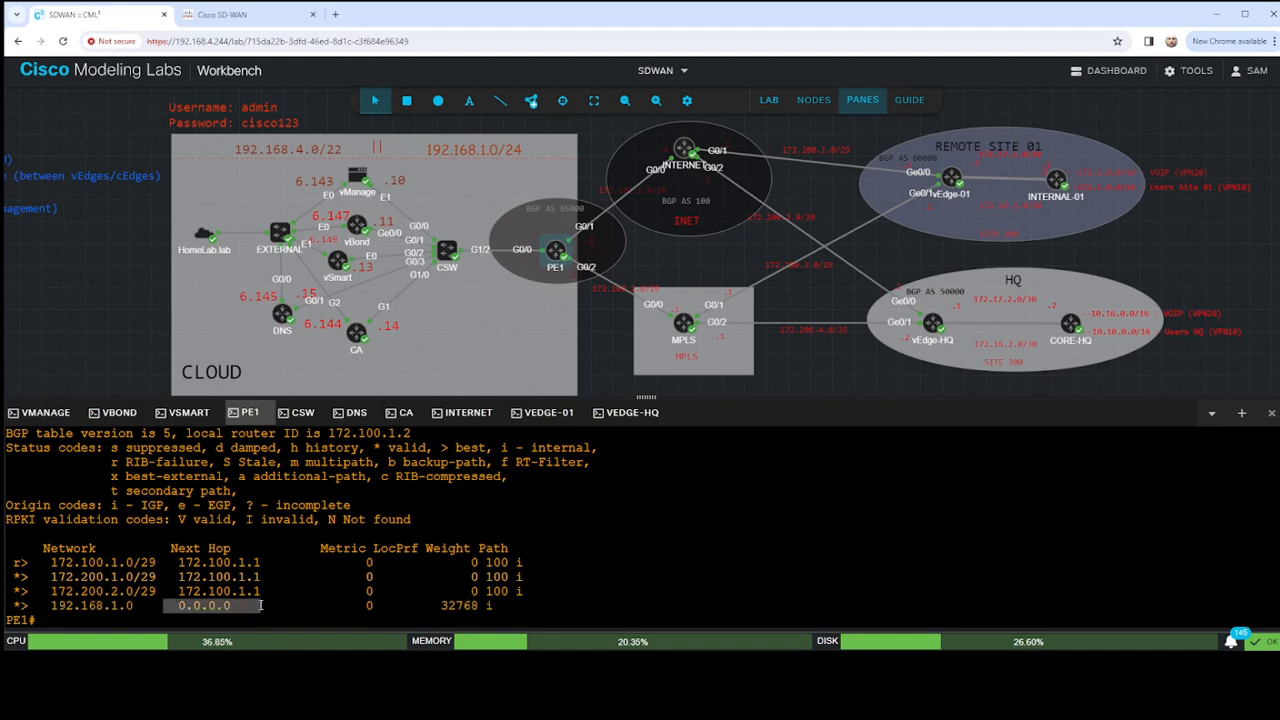
click(129, 605)
drag(5, 605, 135, 605)
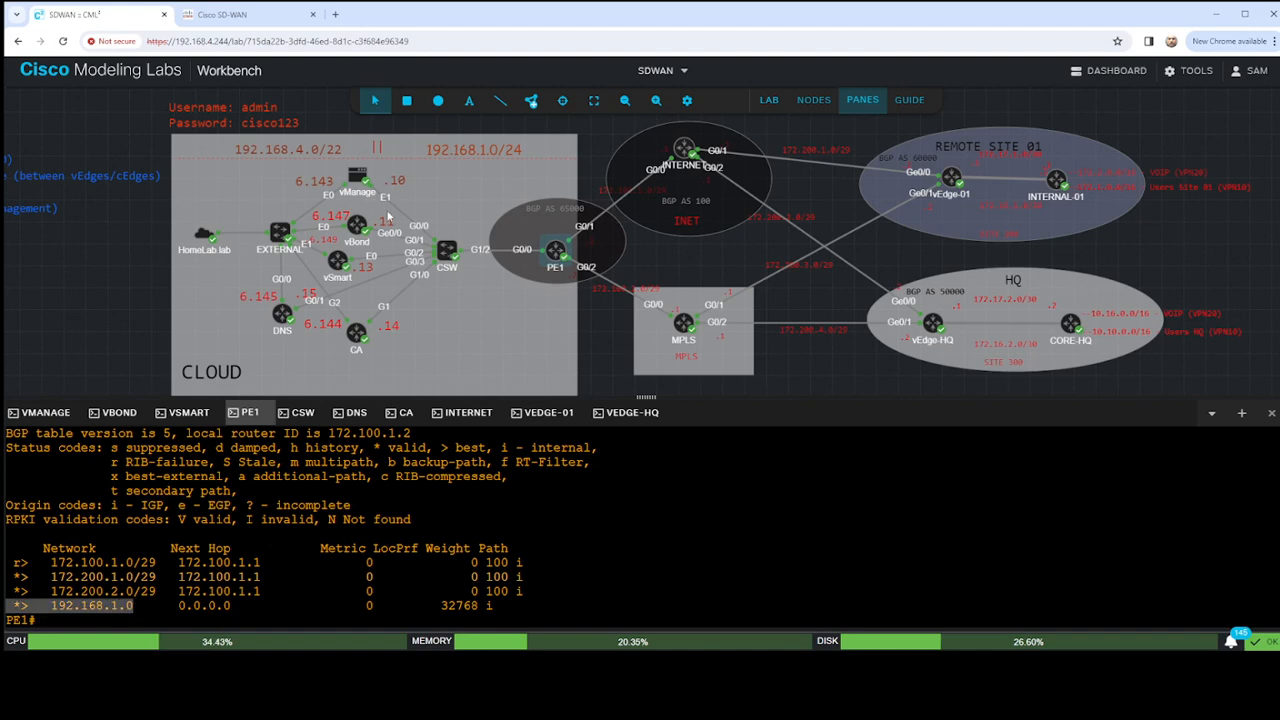
- Reframe the topology so the cloud, both transport networks and both vEdge sites are readable together
scroll(405, 291, up, 5)
click(624, 101)
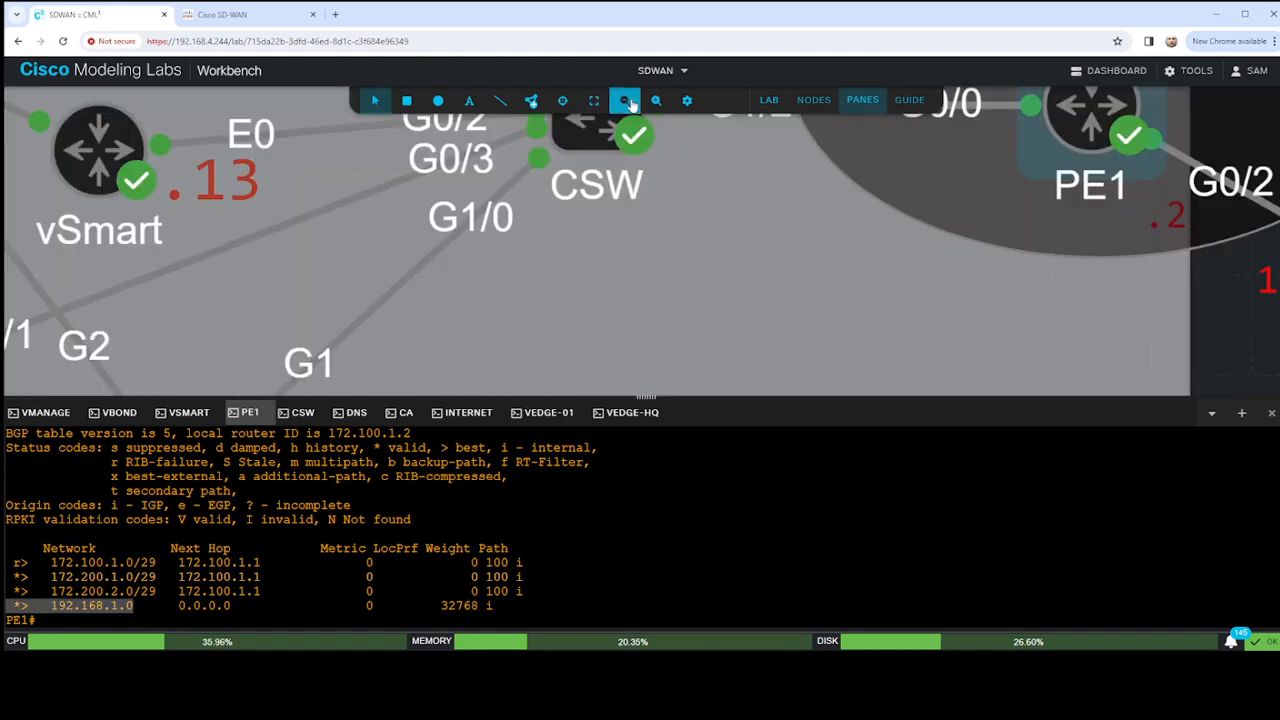
scroll(643, 198, down, 5)
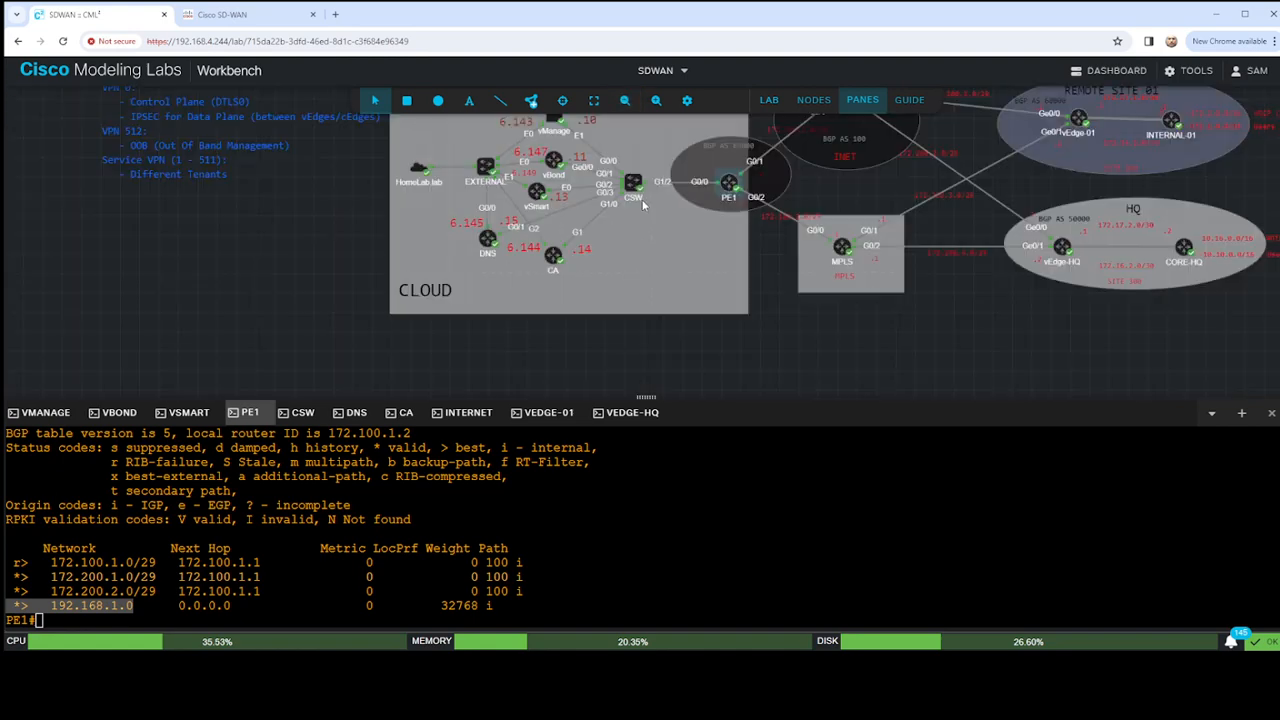
drag(793, 322, 656, 374)
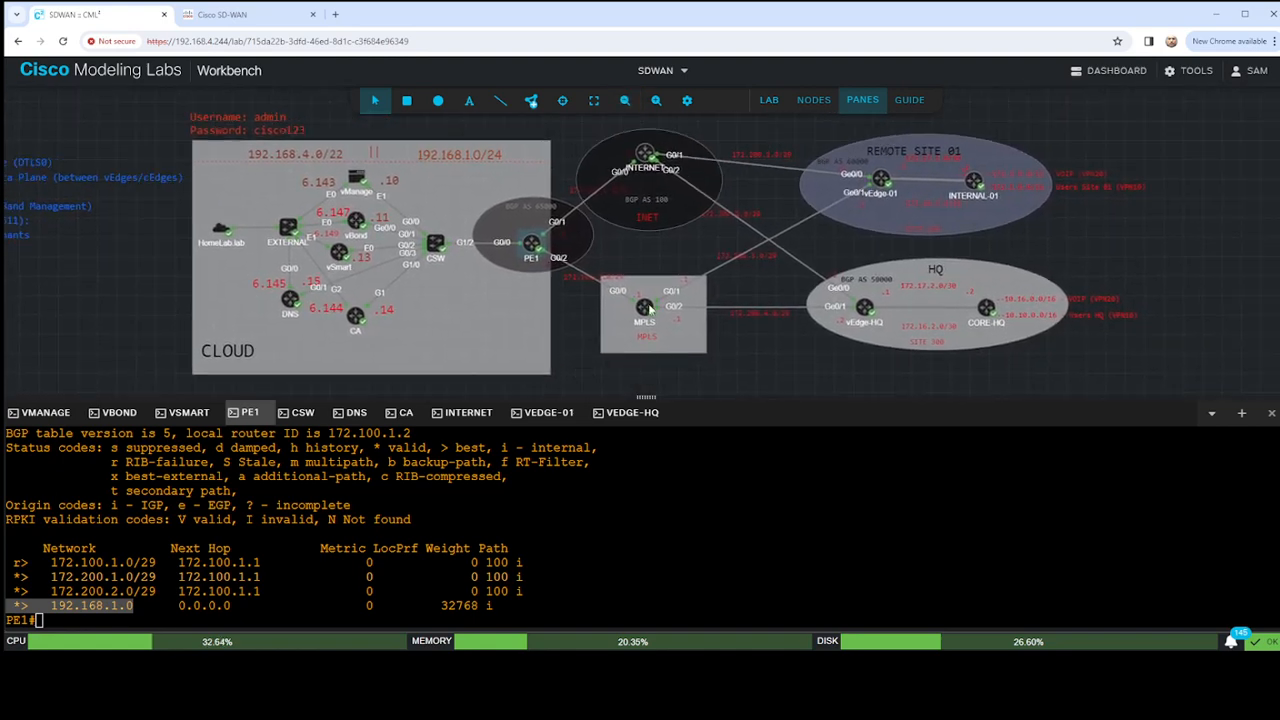
click(655, 101)
click(655, 103)
click(655, 103)
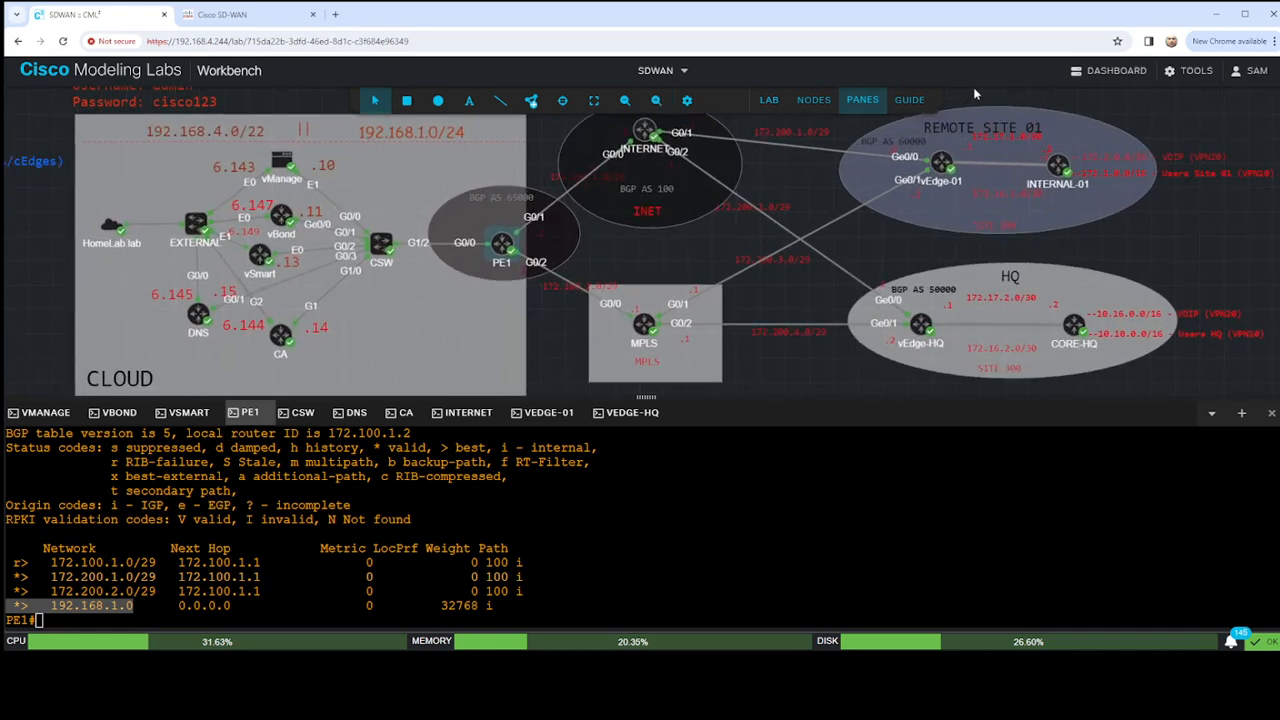
drag(973, 89, 952, 103)
- Test reachability from PE1 to the vEdge interface address by pinging 172.200.1.2
click(766, 490)
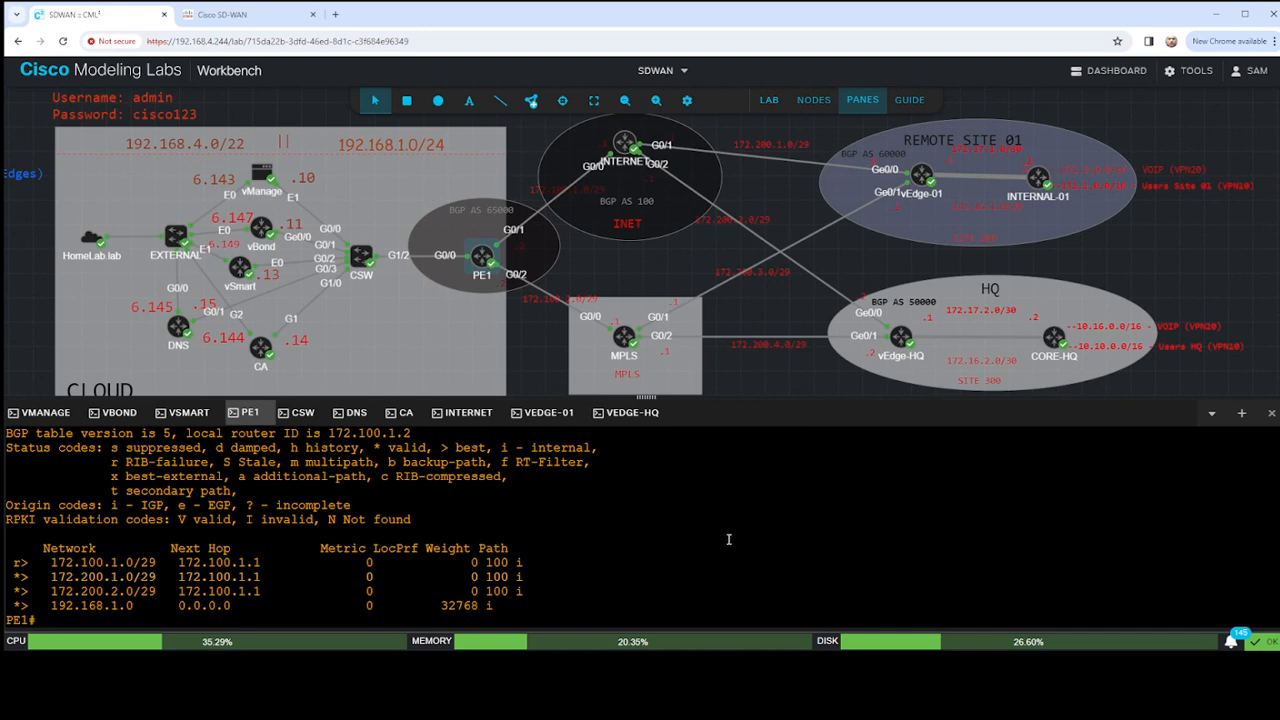
text(ping 172.200.1)
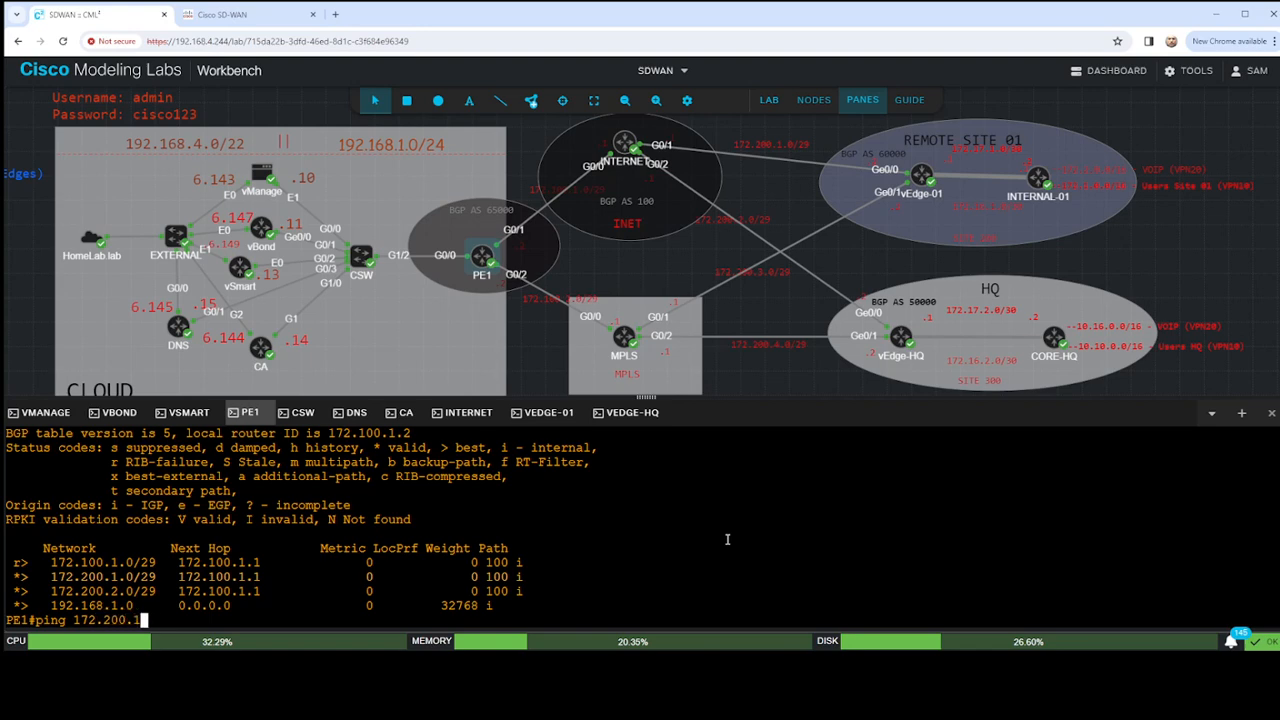
text(.2)
key(Return)
- Ping 172.200.2.2 from PE1 and review the results of both pings
key(Up)
key(BackSpace)
key(BackSpace)
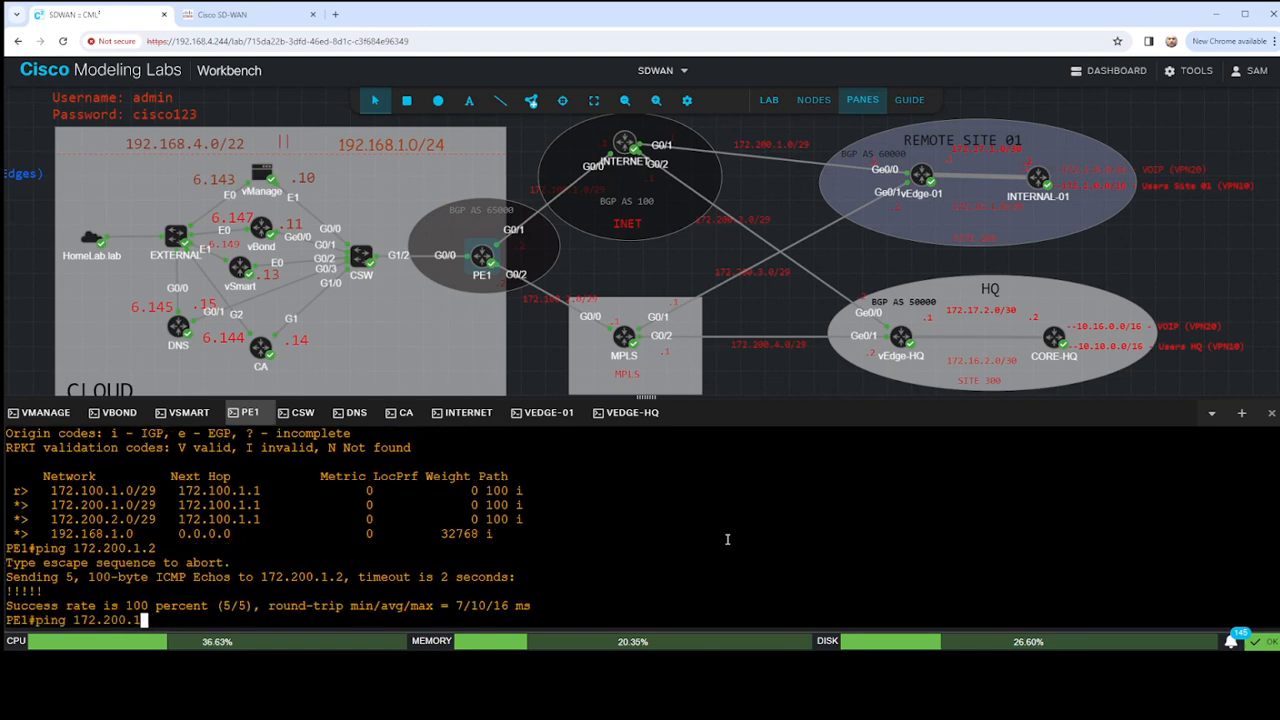
key(BackSpace)
text(2.2)
key(Return)
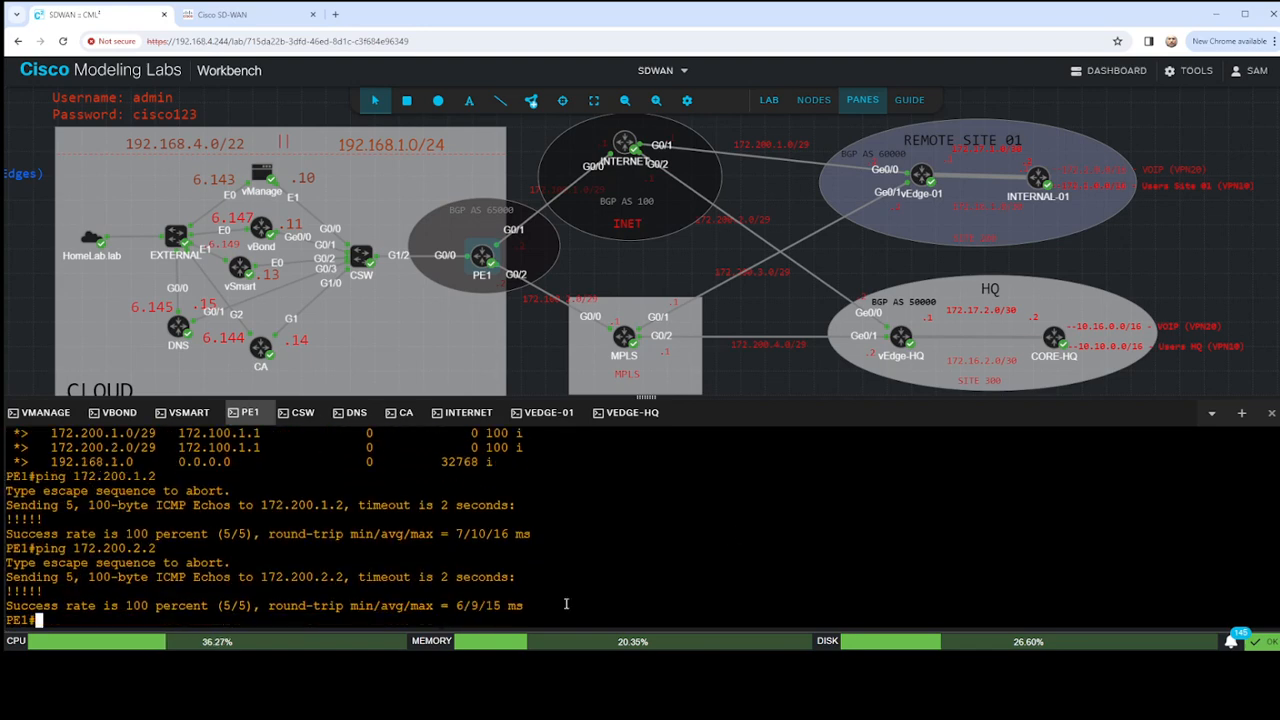
drag(80, 477, 186, 477)
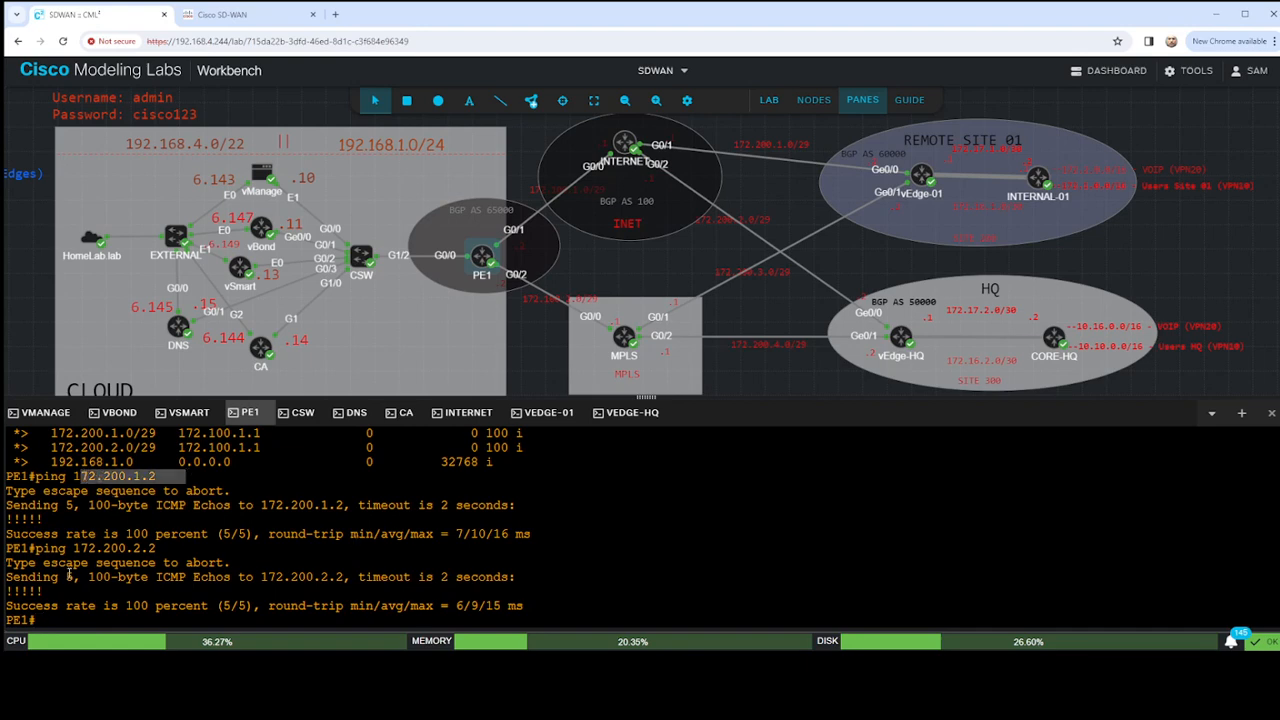
drag(68, 548, 202, 548)
click(440, 569)
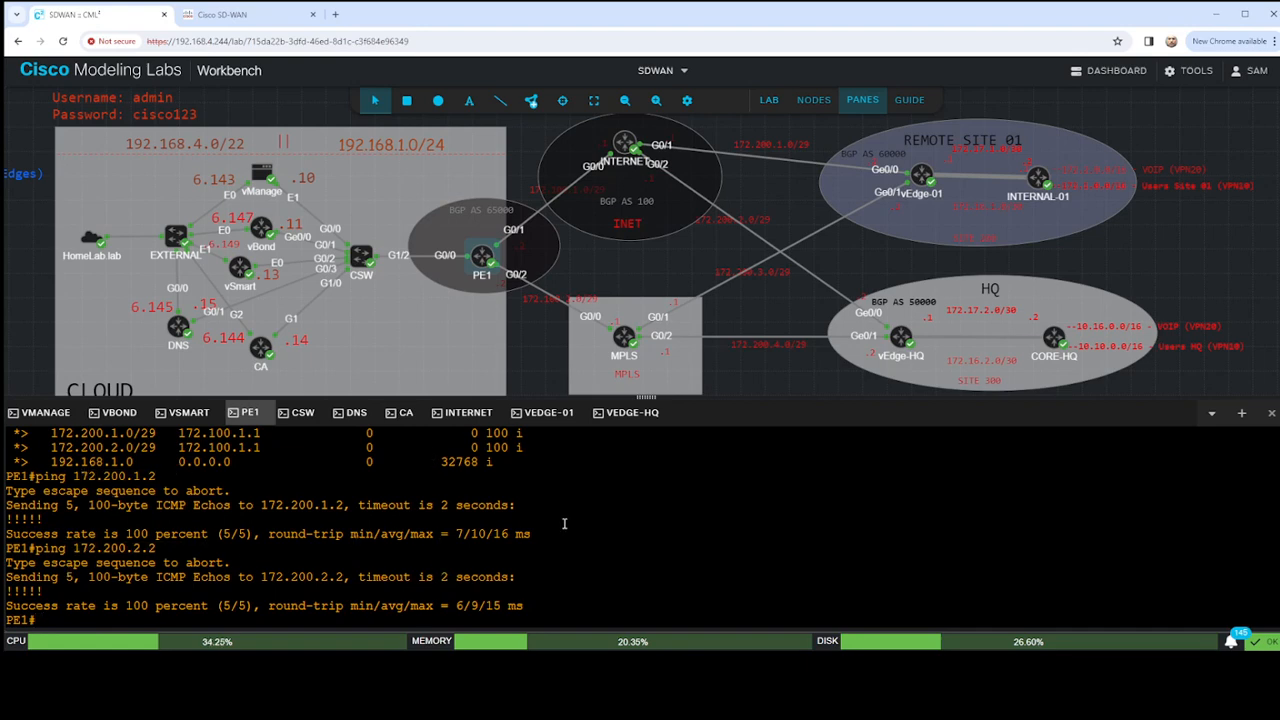
- Switch to the vEdge-01 console and bring up fresh, empty prompts below the old output
click(538, 418)
click(581, 499)
key(Return)
key(Return)
key(Return)
key(Return)
key(Return)
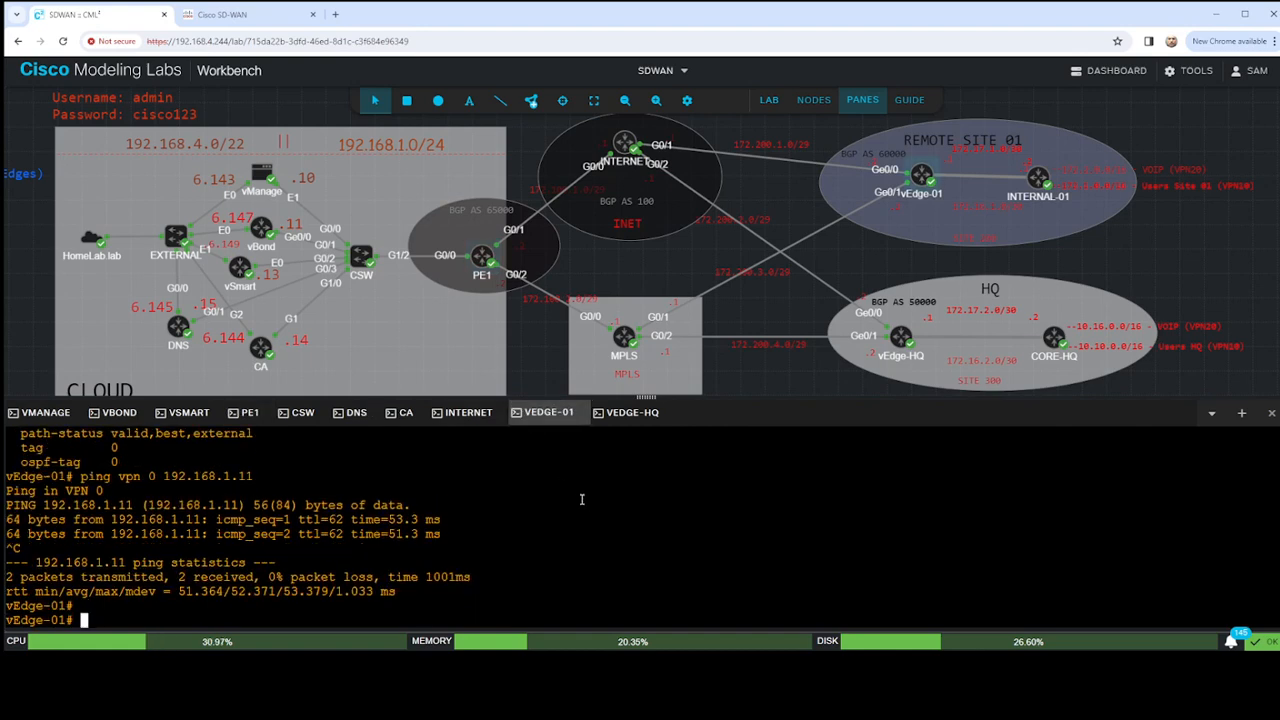
key(Return)
key(Return)
key(Return)
key(Return)
key(Return)
key(Return)
key(Return)
key(Return)
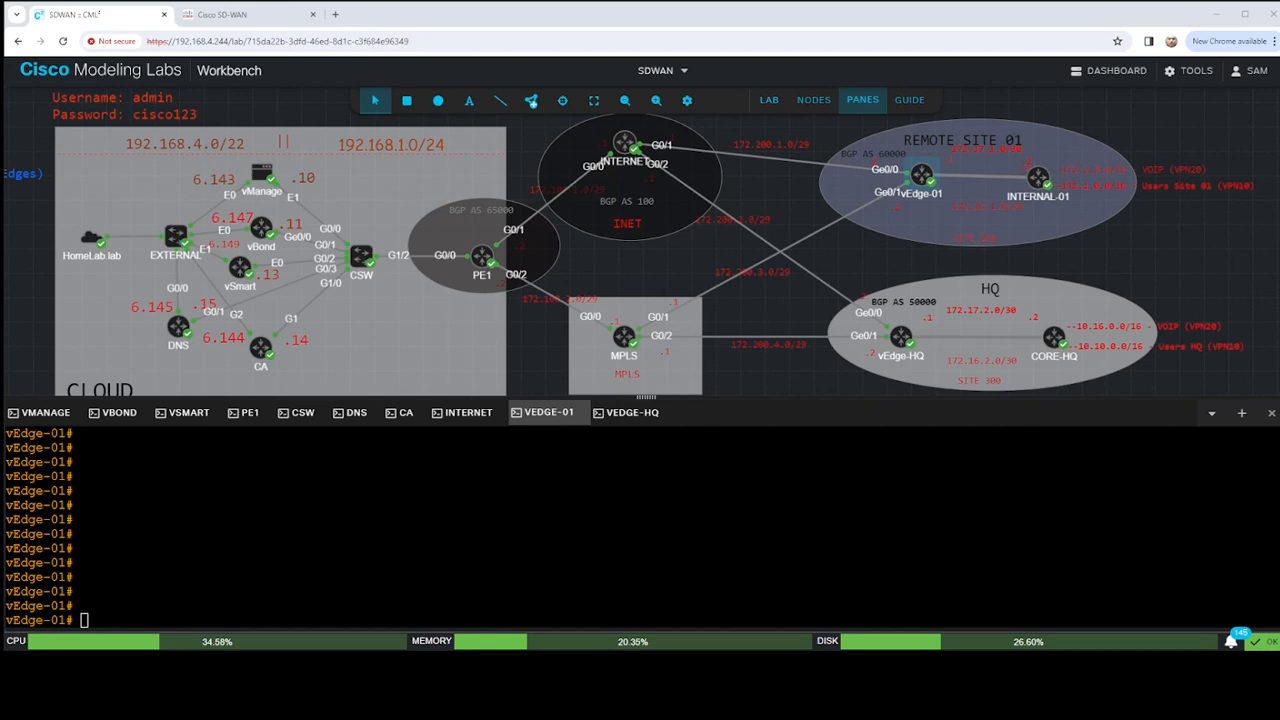
- Test reachability from vEdge-01 to the CA by pinging 192.168.1.14 in VPN 0, then stop the ping
click(763, 494)
text(ping )
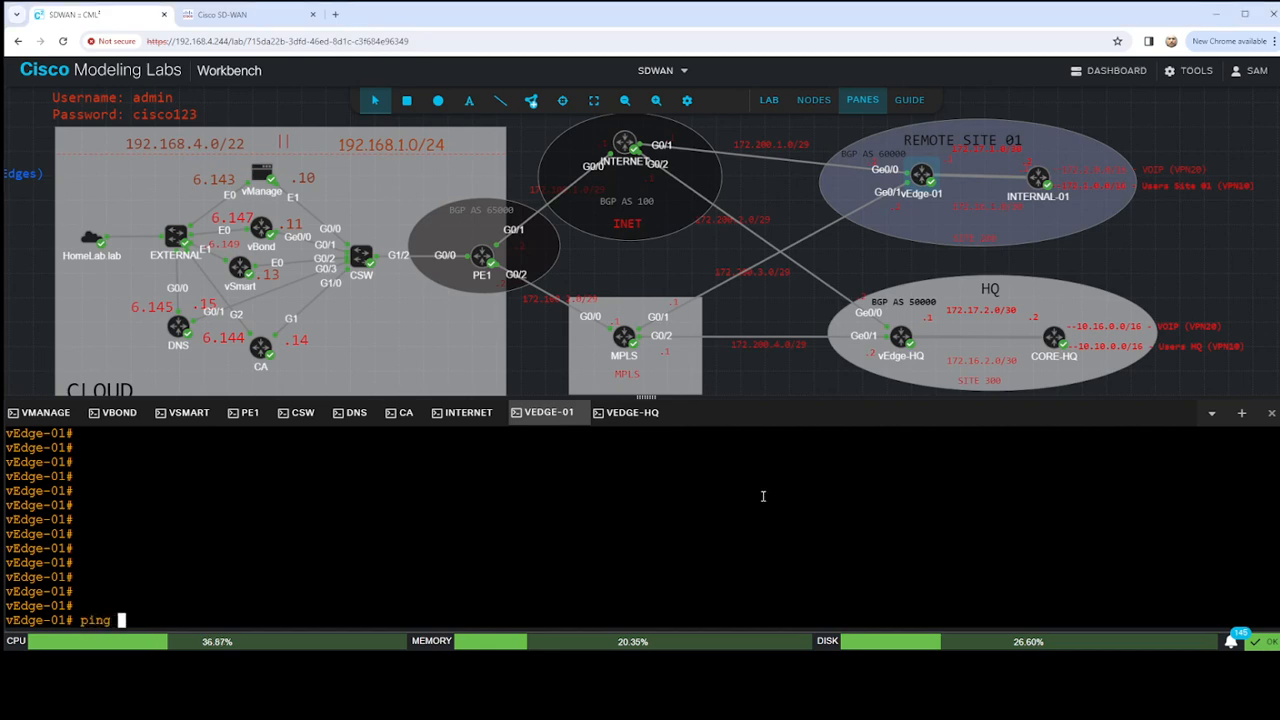
text(vpn 0 192)
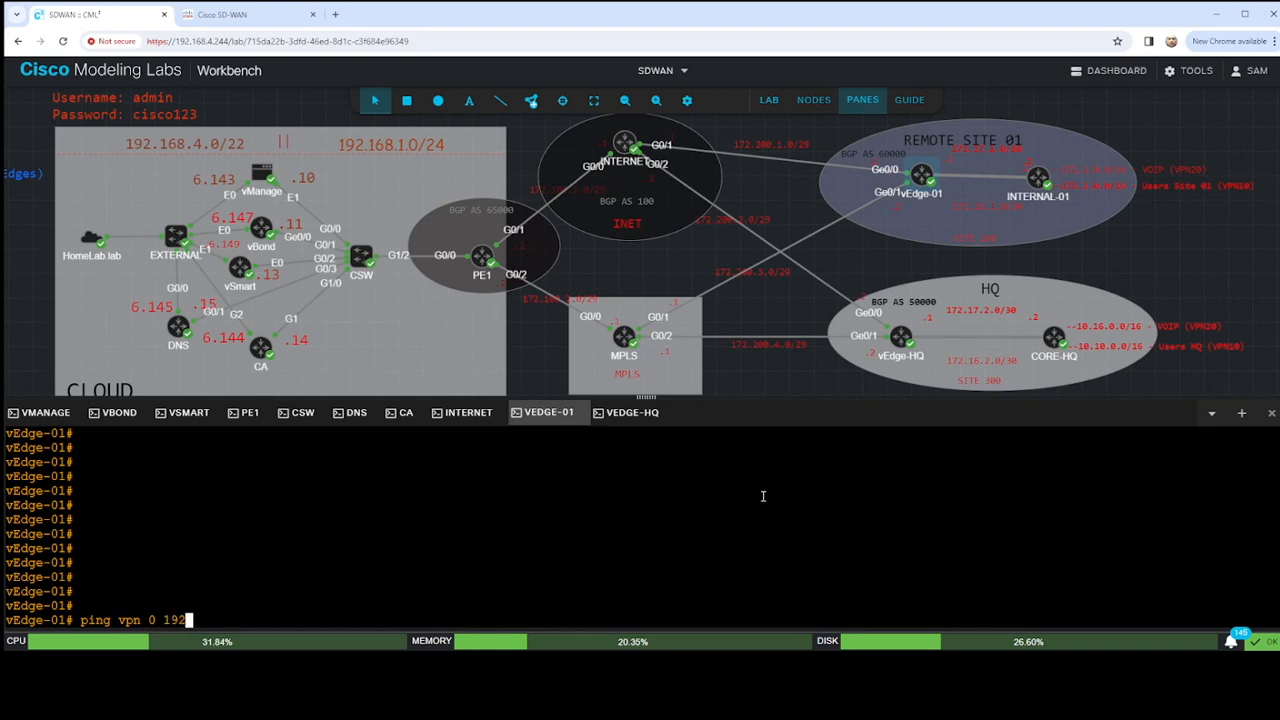
text(.168.1.14)
key(Return)
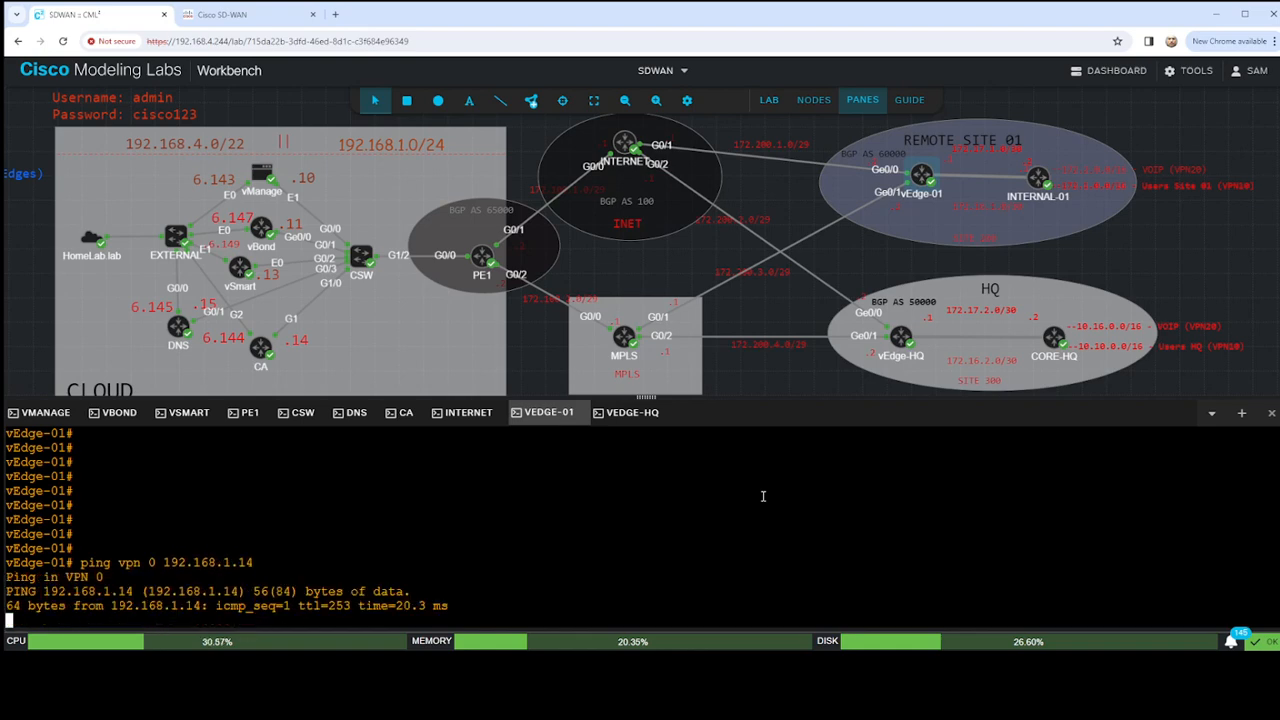
key(ctrl+c)
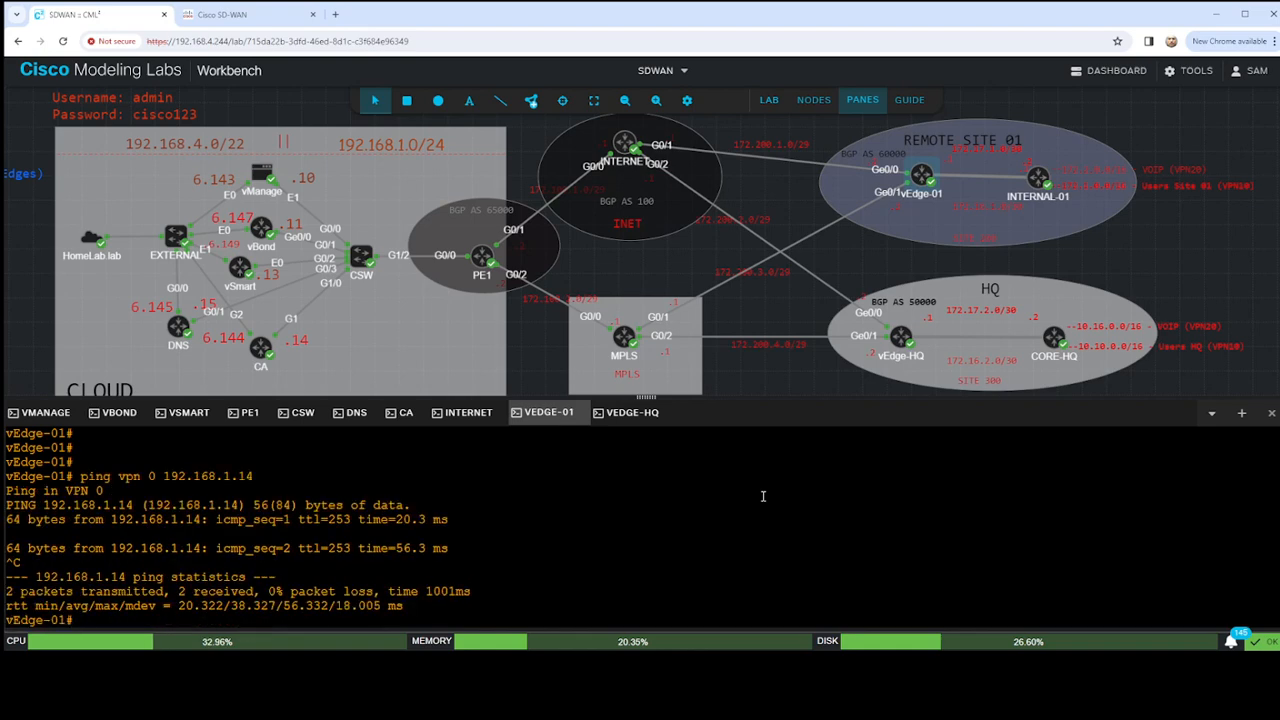
key(Return)
key(Return)
key(Return)
key(Return)
key(Return)
key(Return)
key(Return)
text(reques)
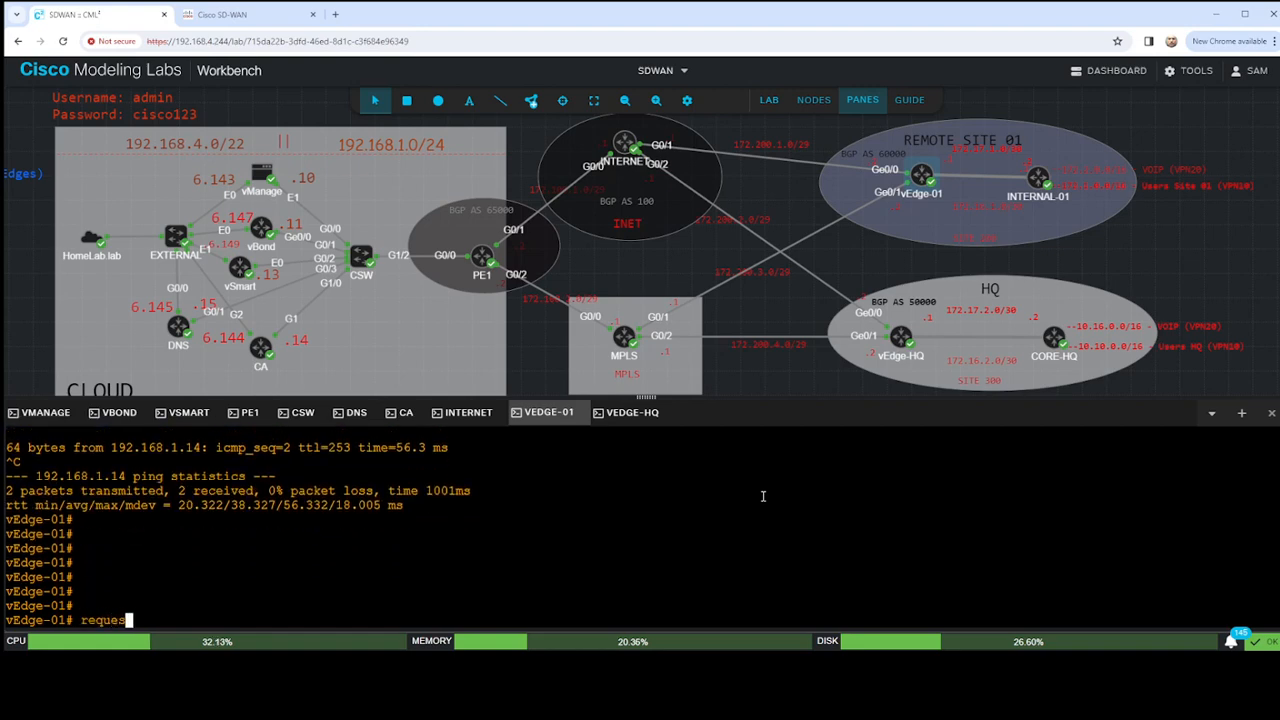
text(t download)
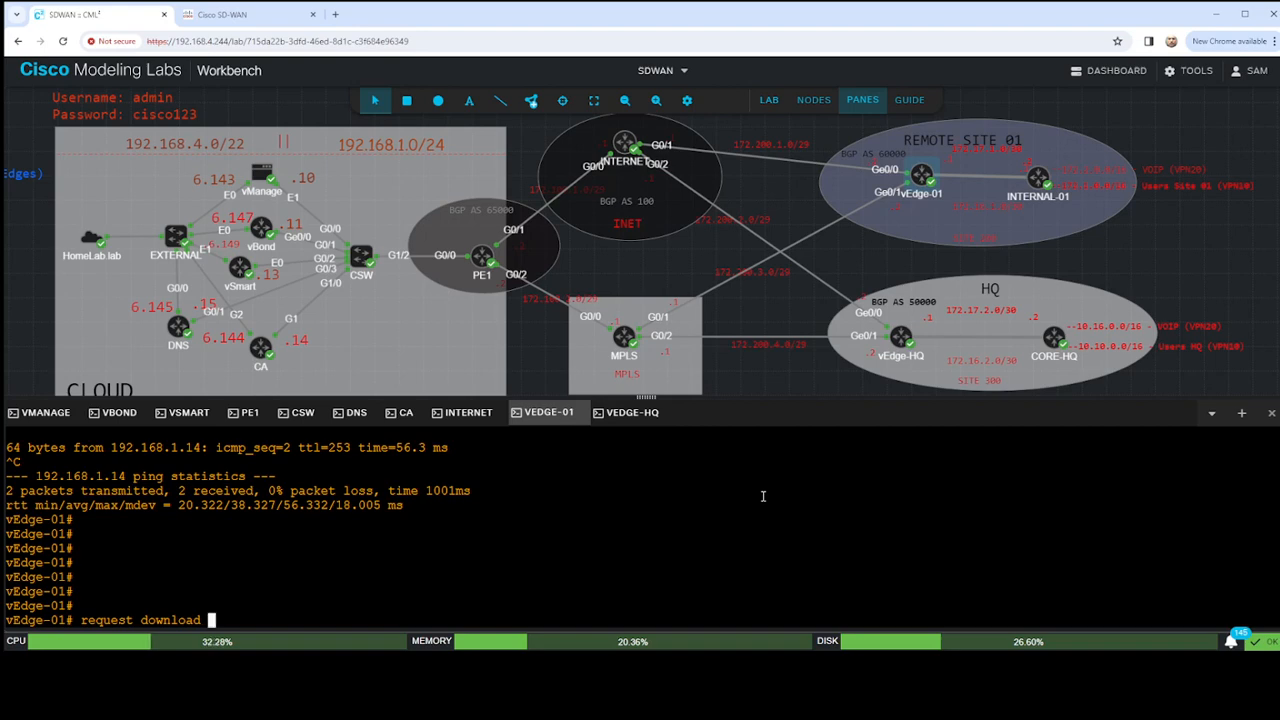
text(scp://admin)
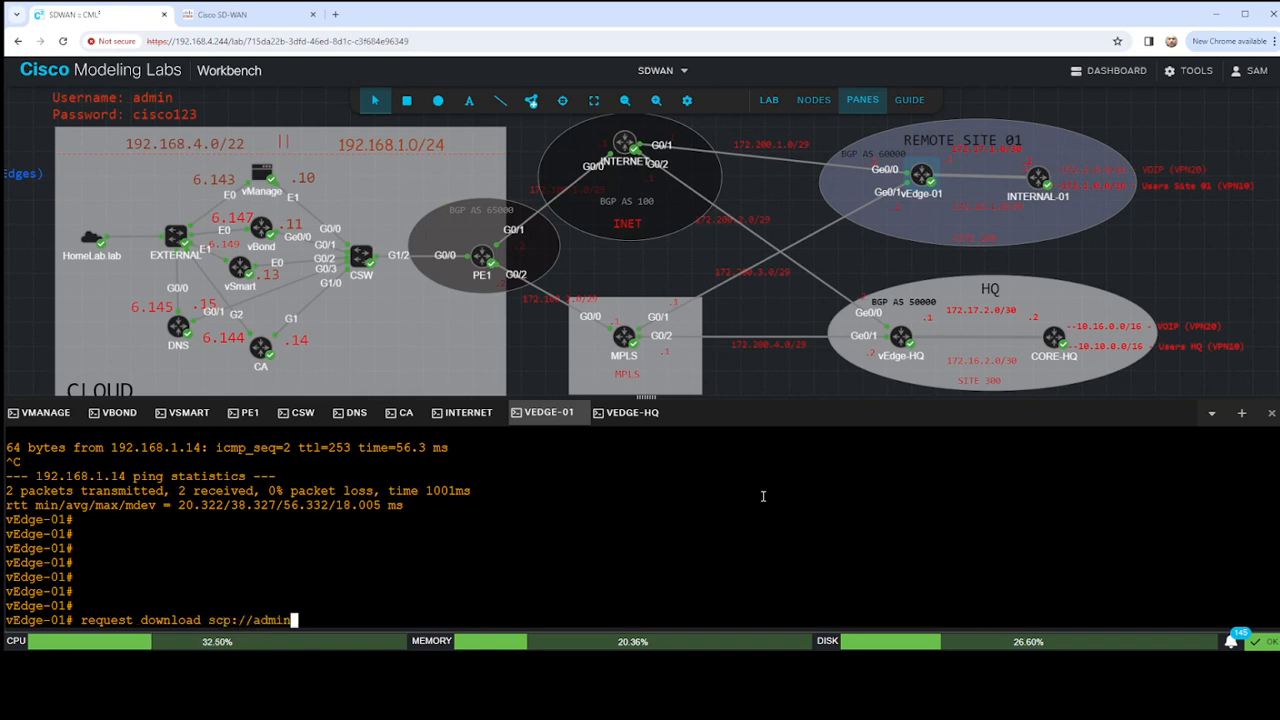
text(@192.168.)
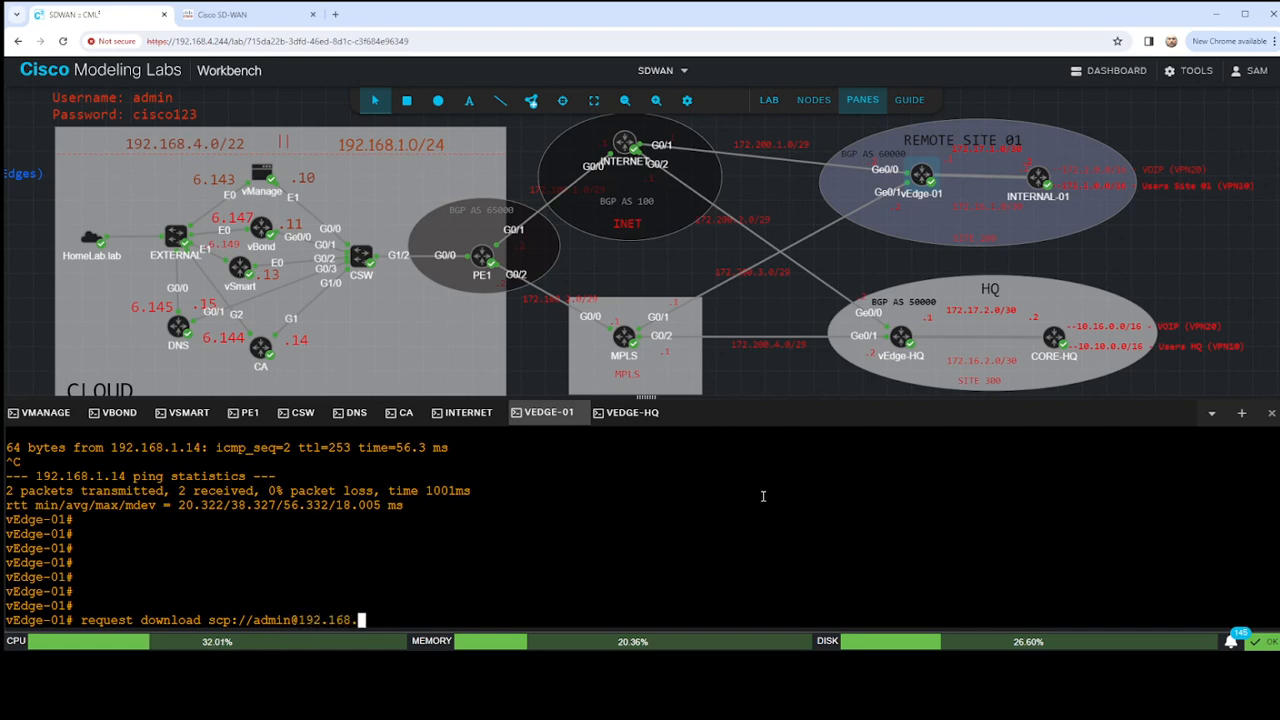
text(1.14/LAB-PKI)
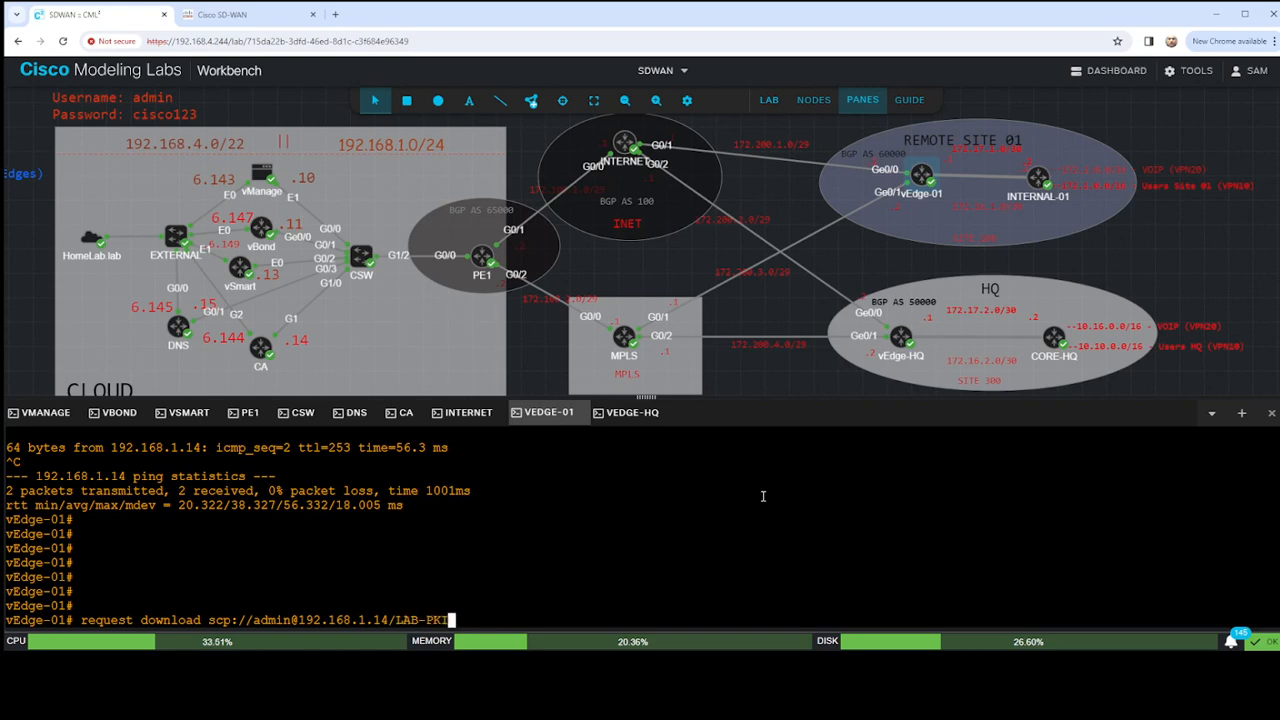
text(.ca vpn 0)
key(Return)
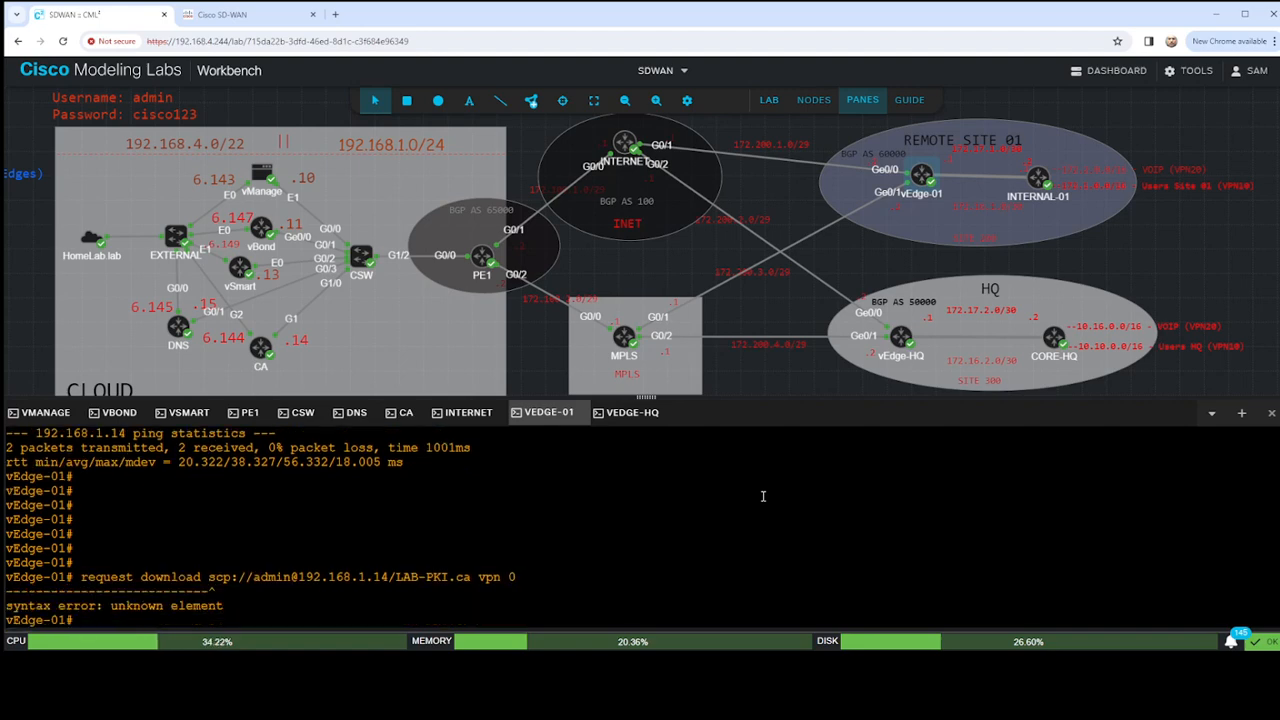
- Show the running configuration of VPN 0 and check the tunnel interface's allowed services for sshd
text(sho run vpn 0)
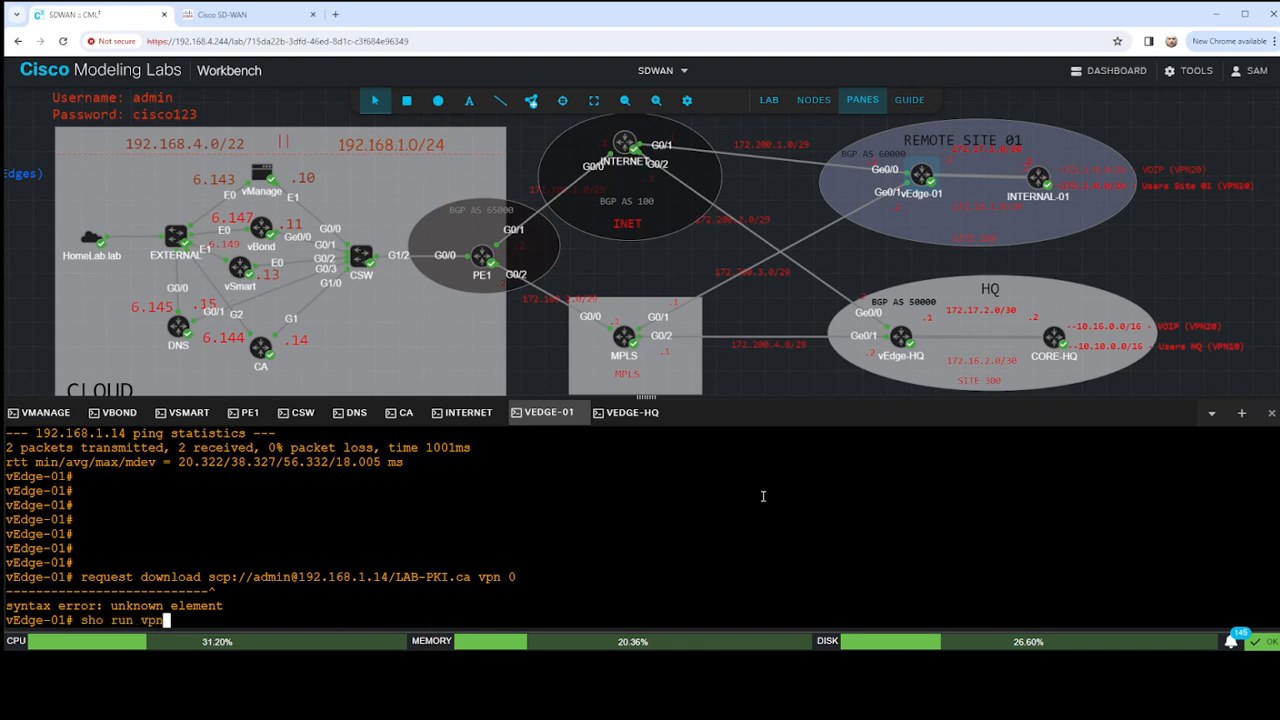
key(Return)
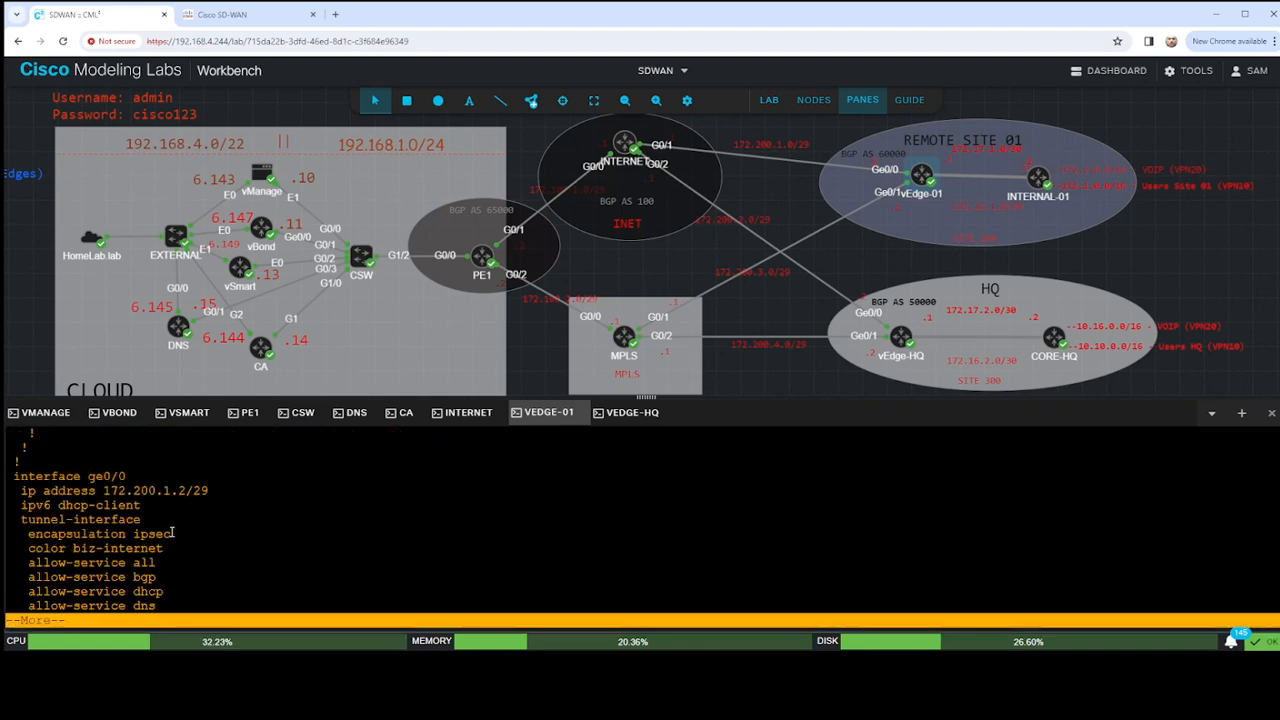
key(space)
drag(174, 462, 6, 464)
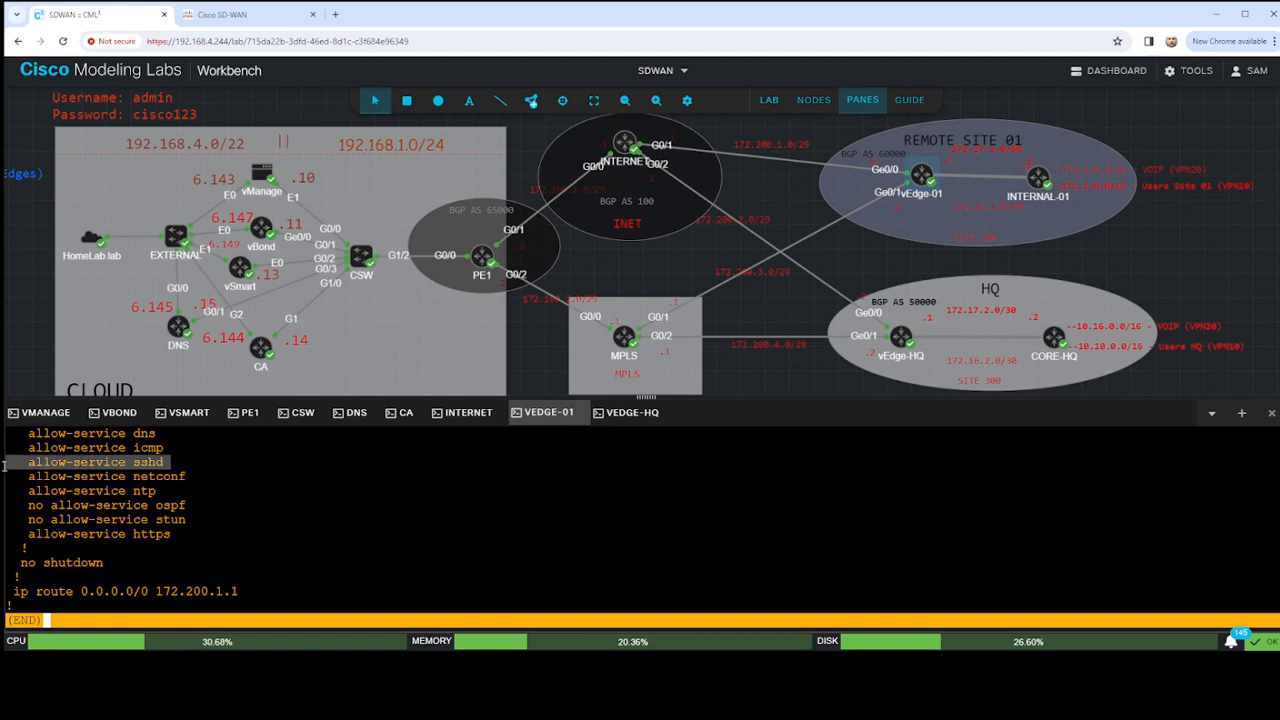
click(228, 499)
key(q)
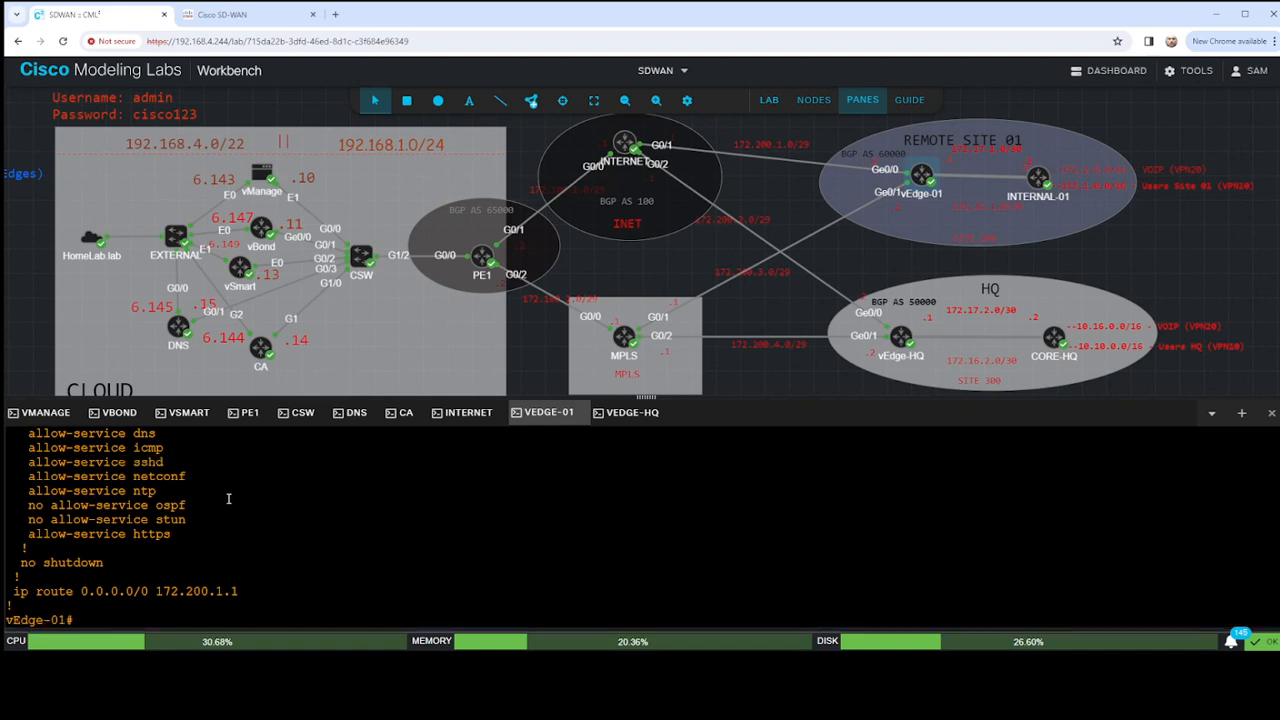
- Bring up fresh prompts and list the possible completions of the request download command
key(Return)
key(Return)
key(Return)
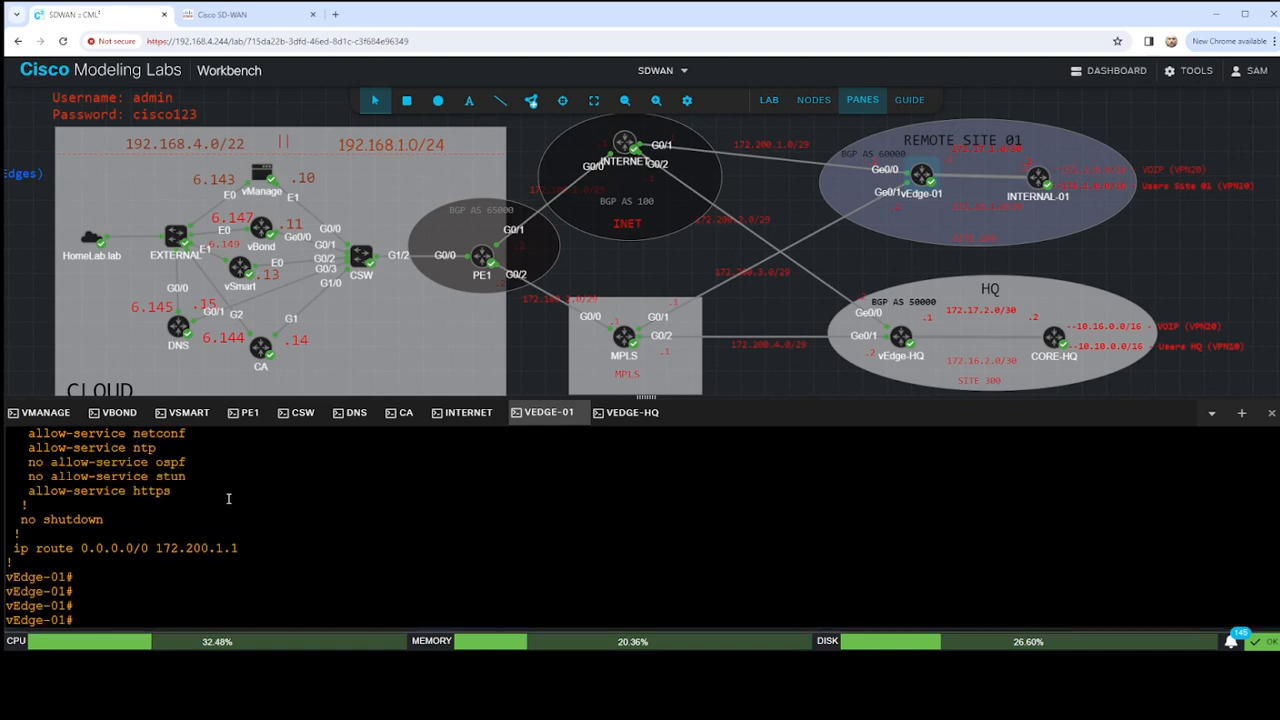
text(request download )
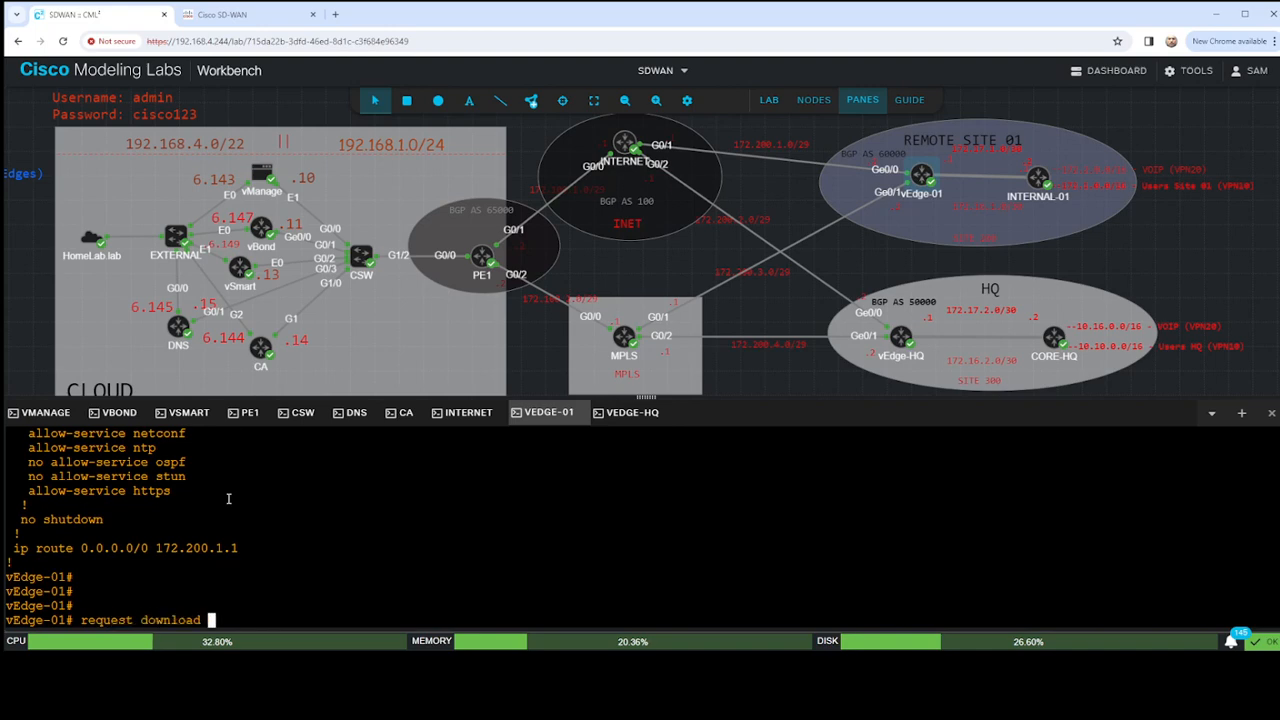
text(?)
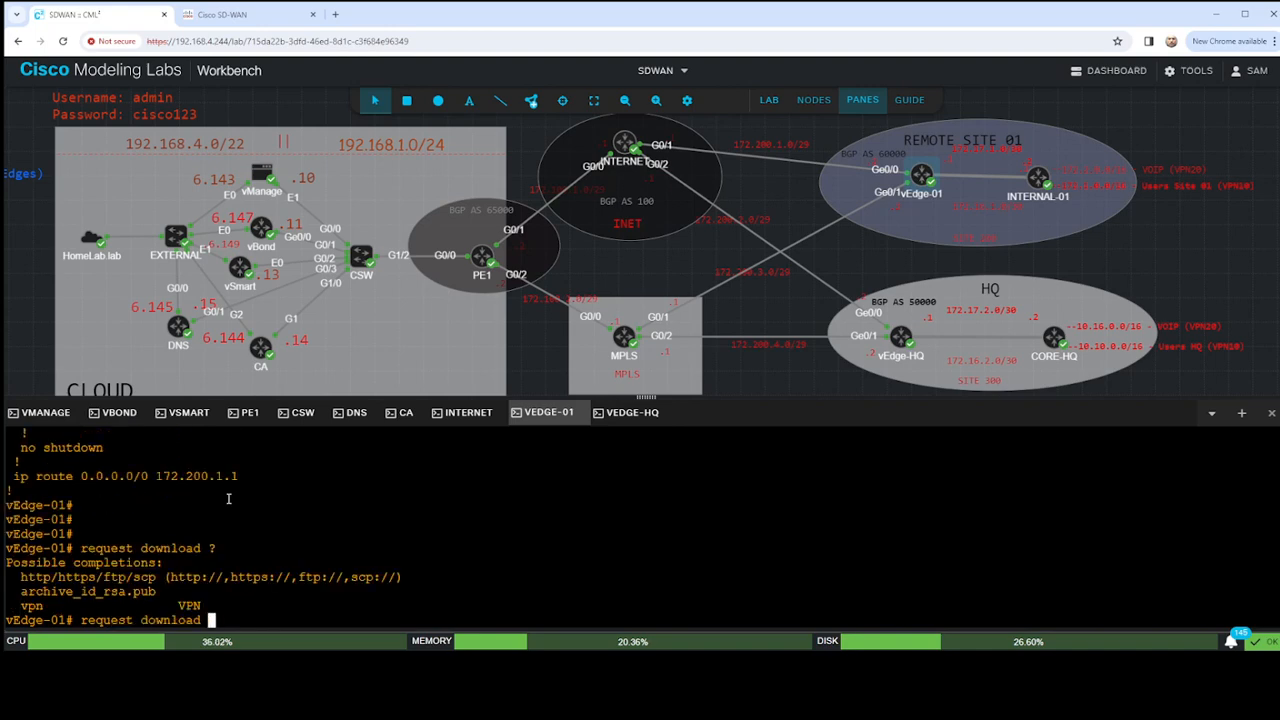
text(scp://admin)
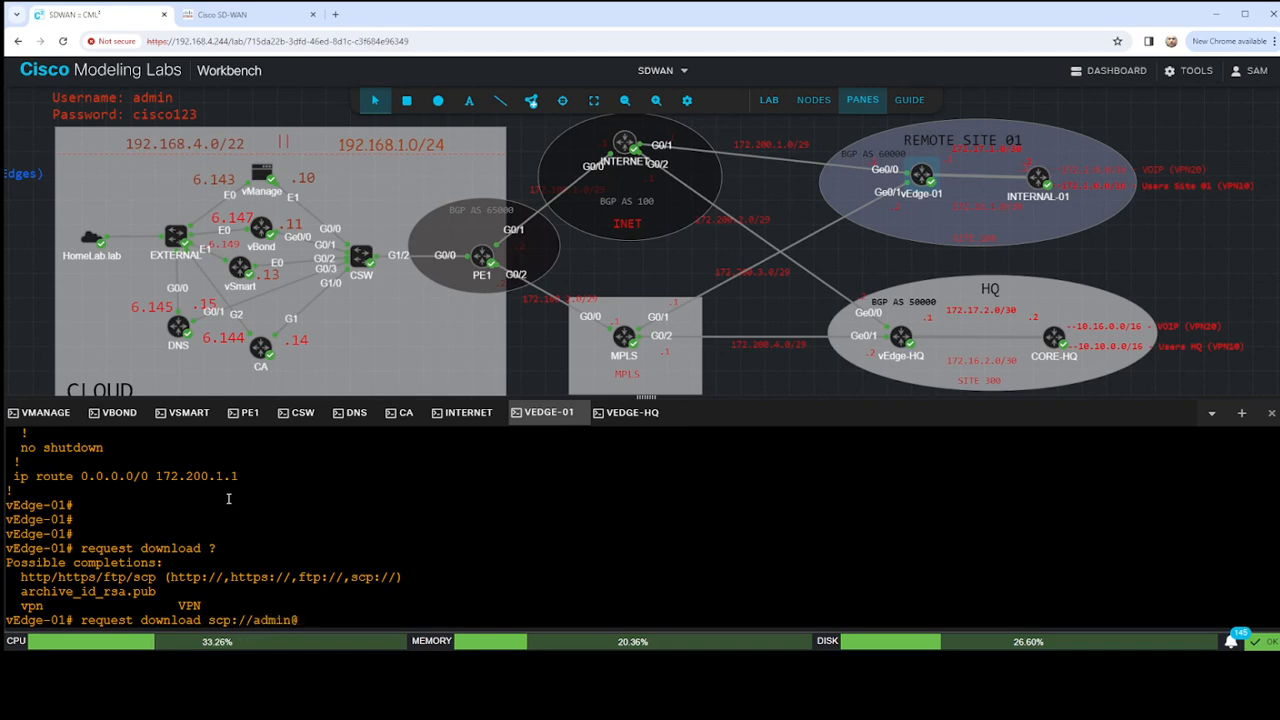
text(@192.168.1.4)
key(Up)
key(Up)
key(BackSpace)
key(BackSpace)
key(BackSpace)
key(BackSpace)
key(BackSpace)
key(BackSpace)
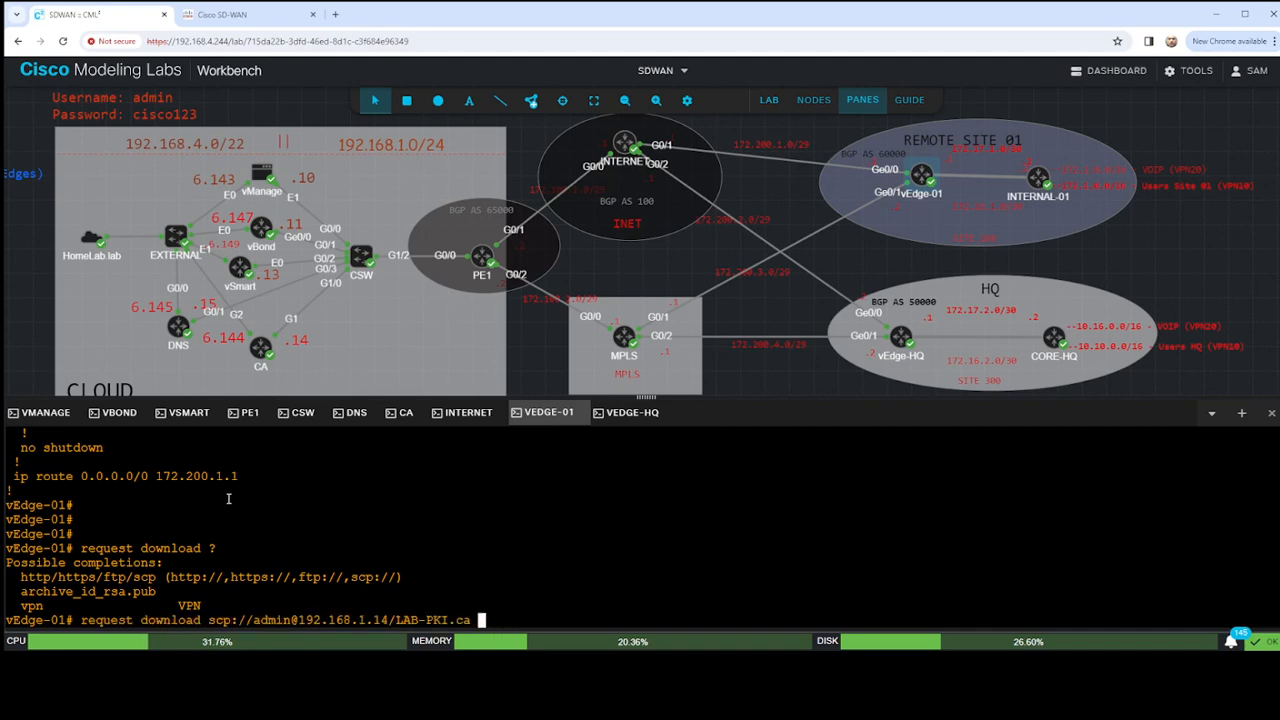
key(Return)
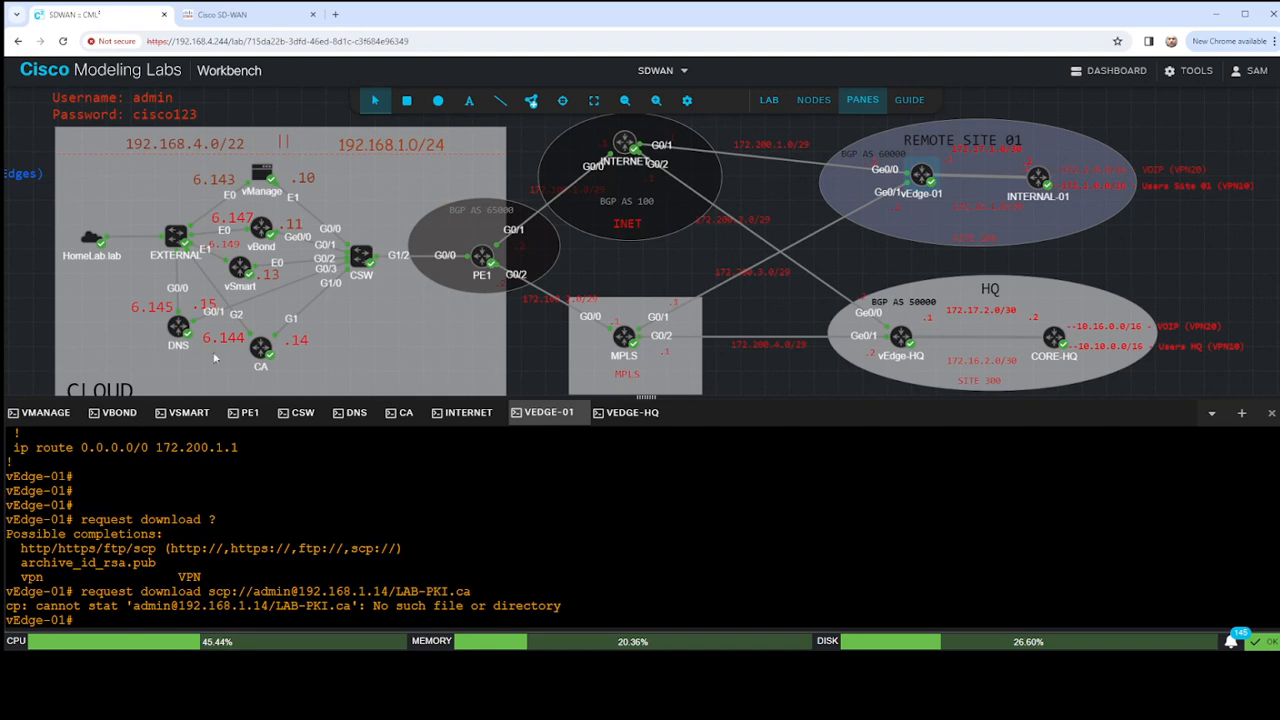
- On the CA console, list the stored files filtered by LAB and check the .ca certificate's file name
click(405, 412)
key(Return)
key(Return)
key(Return)
text(di)
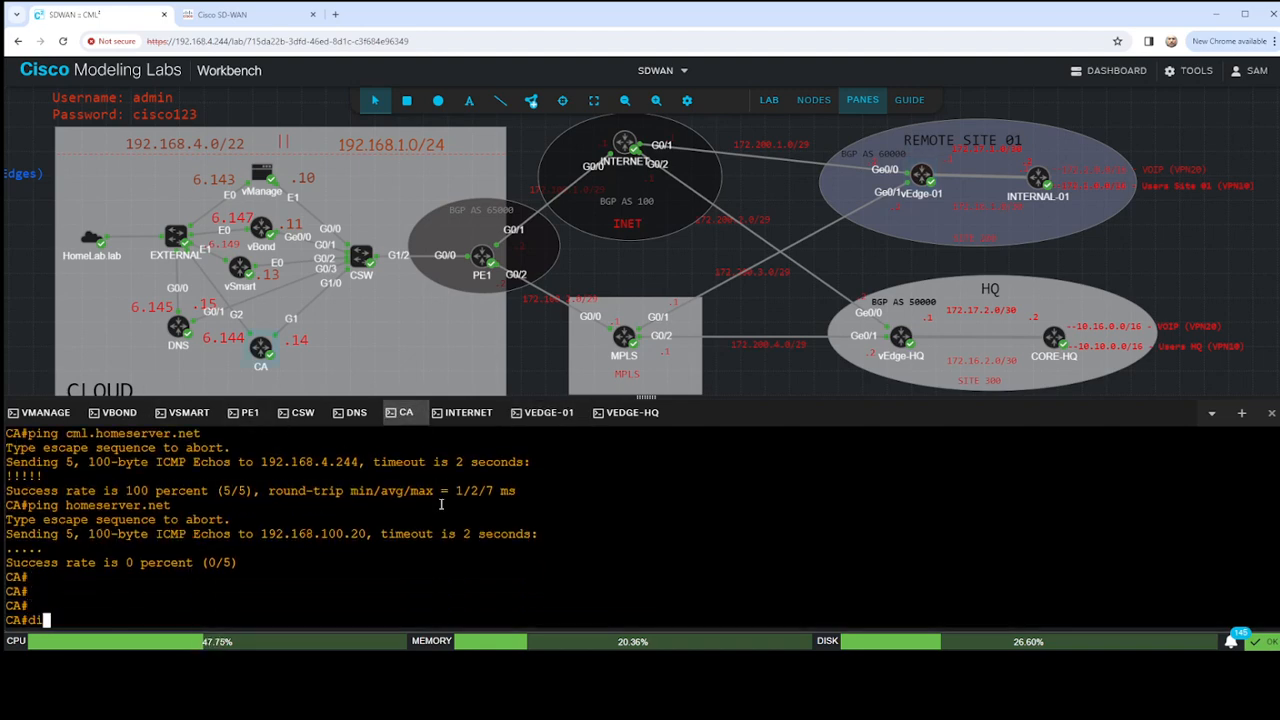
text(r | i LAB)
key(Return)
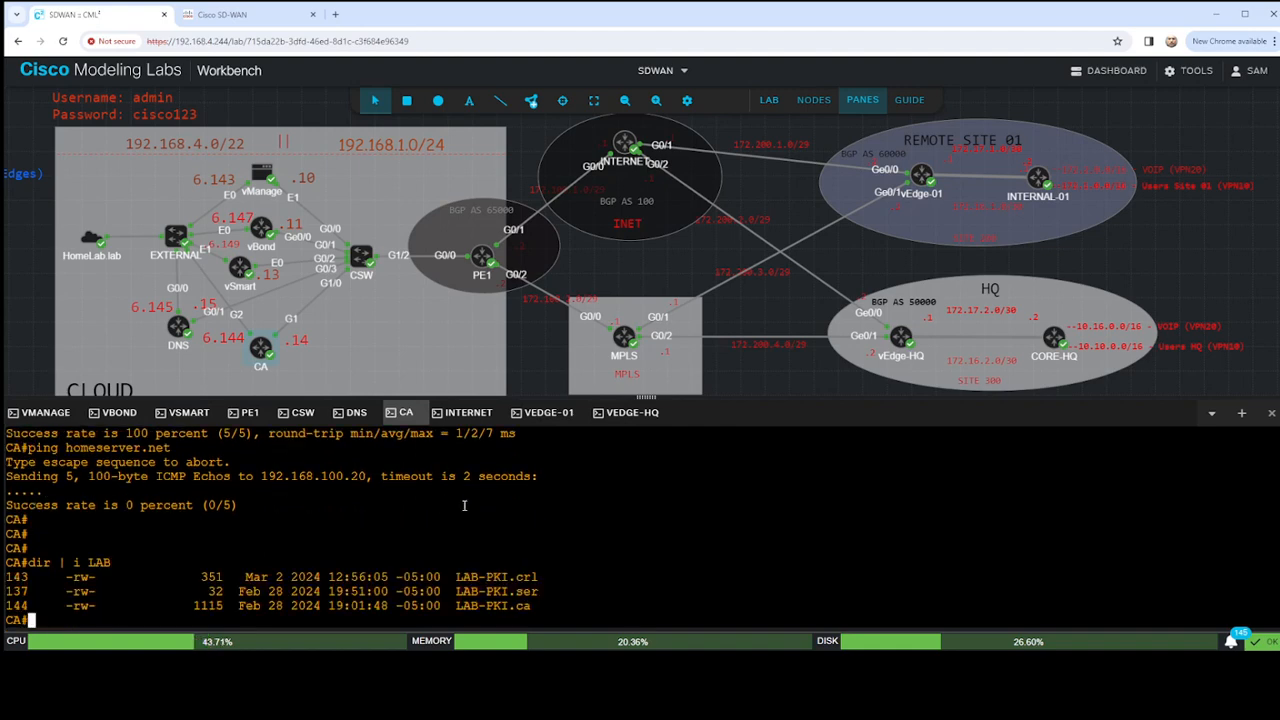
drag(457, 606, 541, 606)
- Compare the certificate file name in the vEdge-01 download command with the one listed on the CA, ending on the vEdge-01 console
click(549, 412)
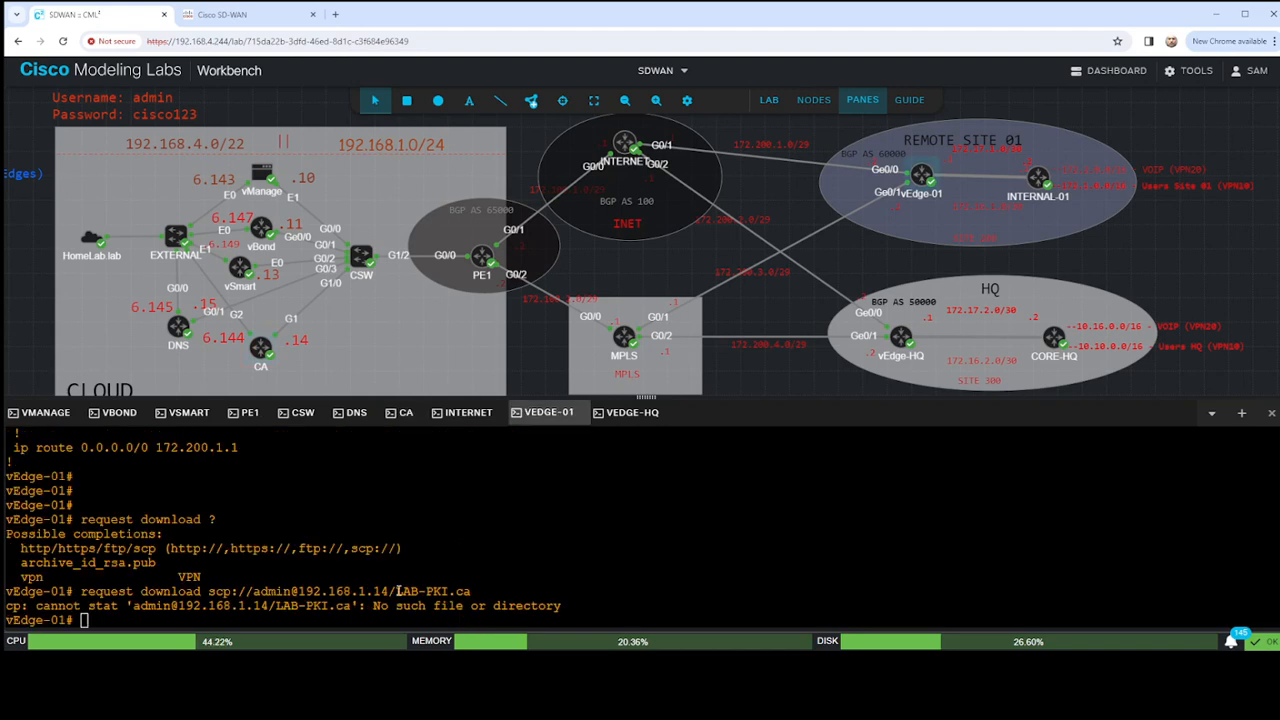
drag(398, 591, 471, 591)
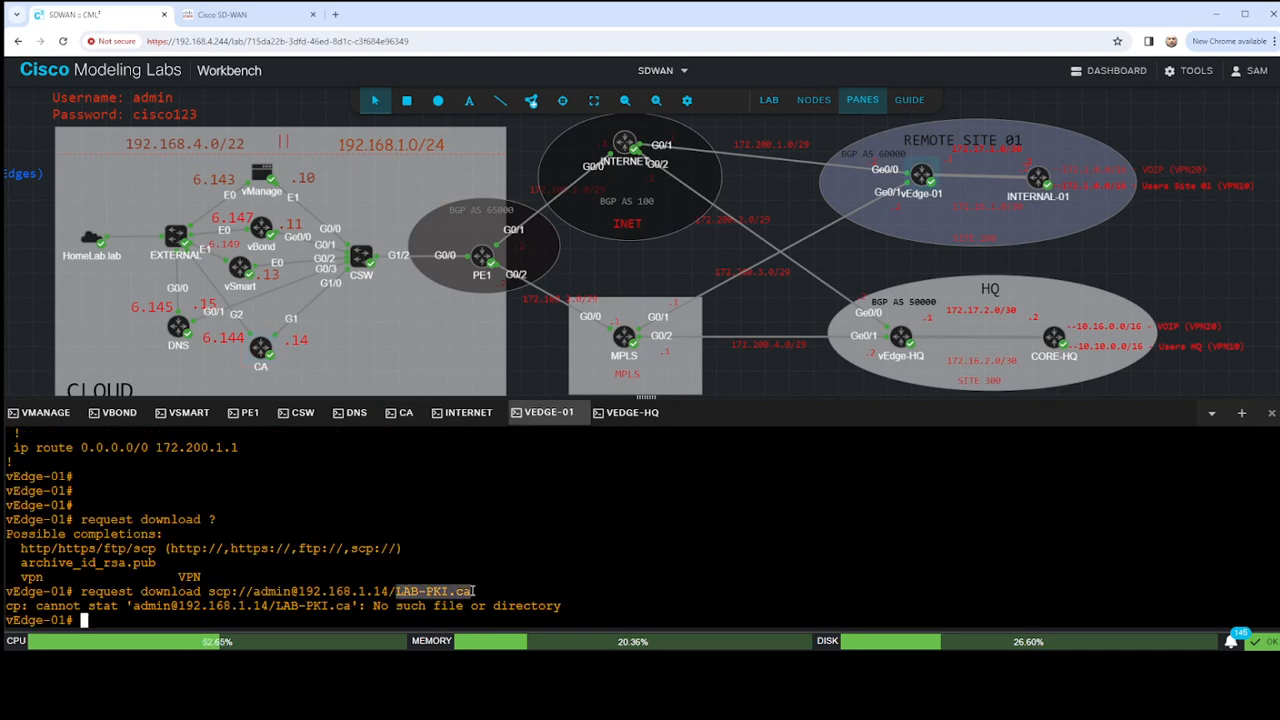
click(403, 413)
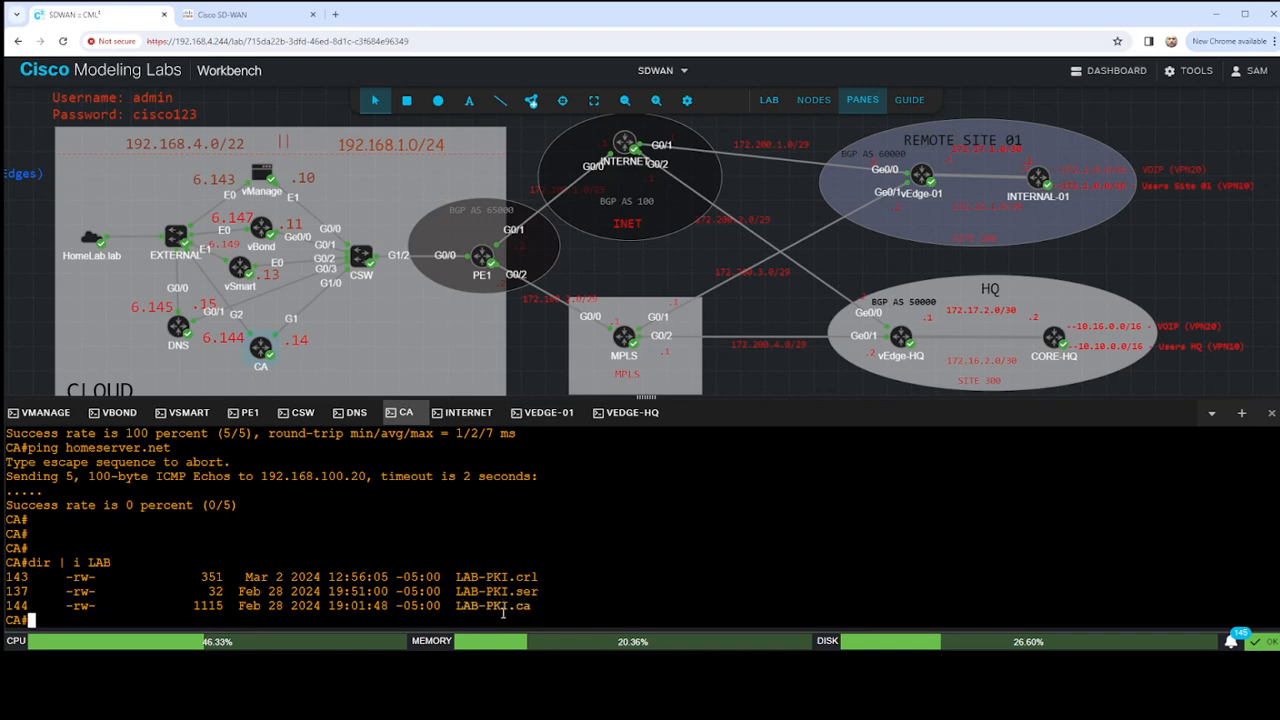
drag(457, 606, 531, 606)
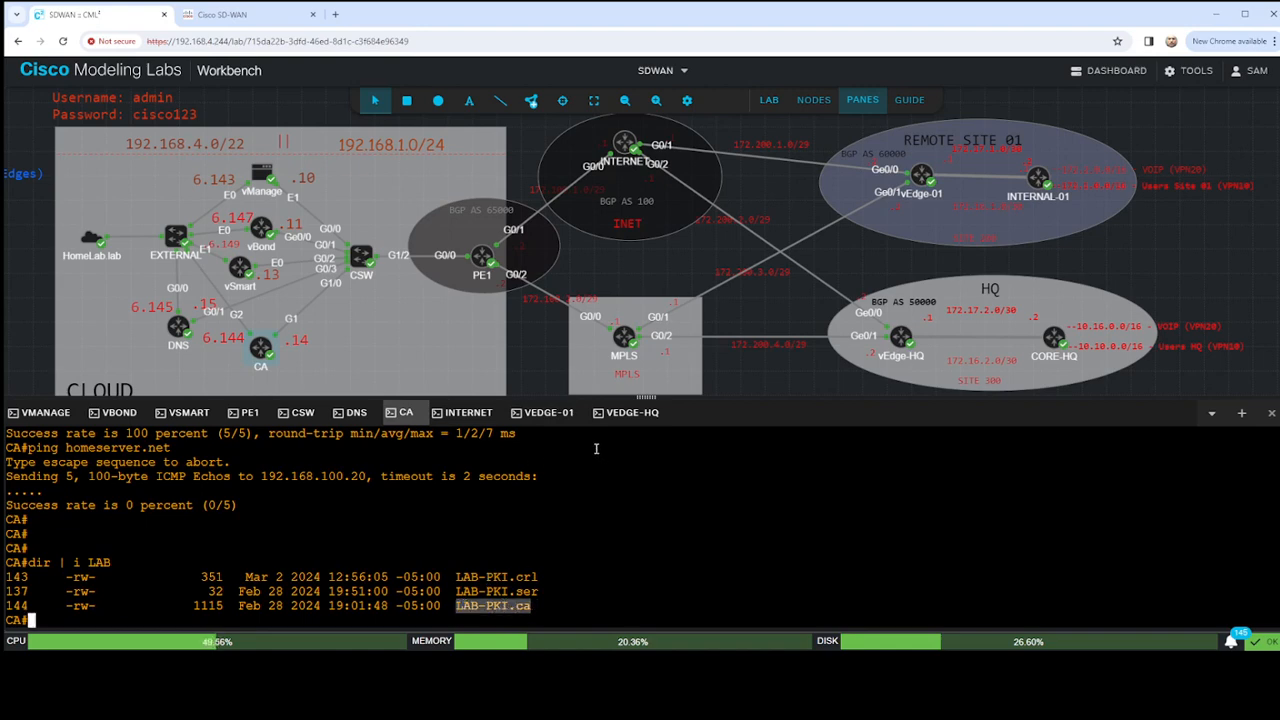
click(548, 413)
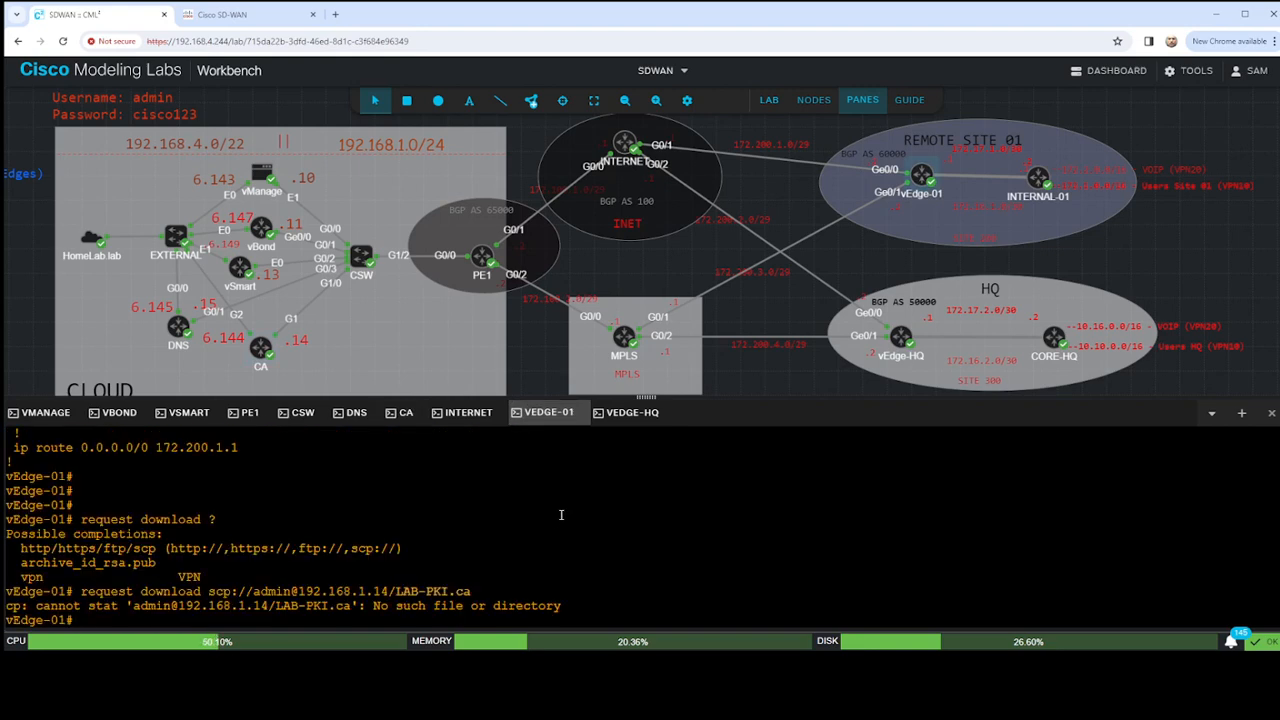
- Recall the last download command on vEdge-01 and replace the slash before LAB-PKI.ca with a colon
key(Return)
key(Return)
key(Return)
key(Up)
key(Left)
key(Left)
key(Left)
key(Left)
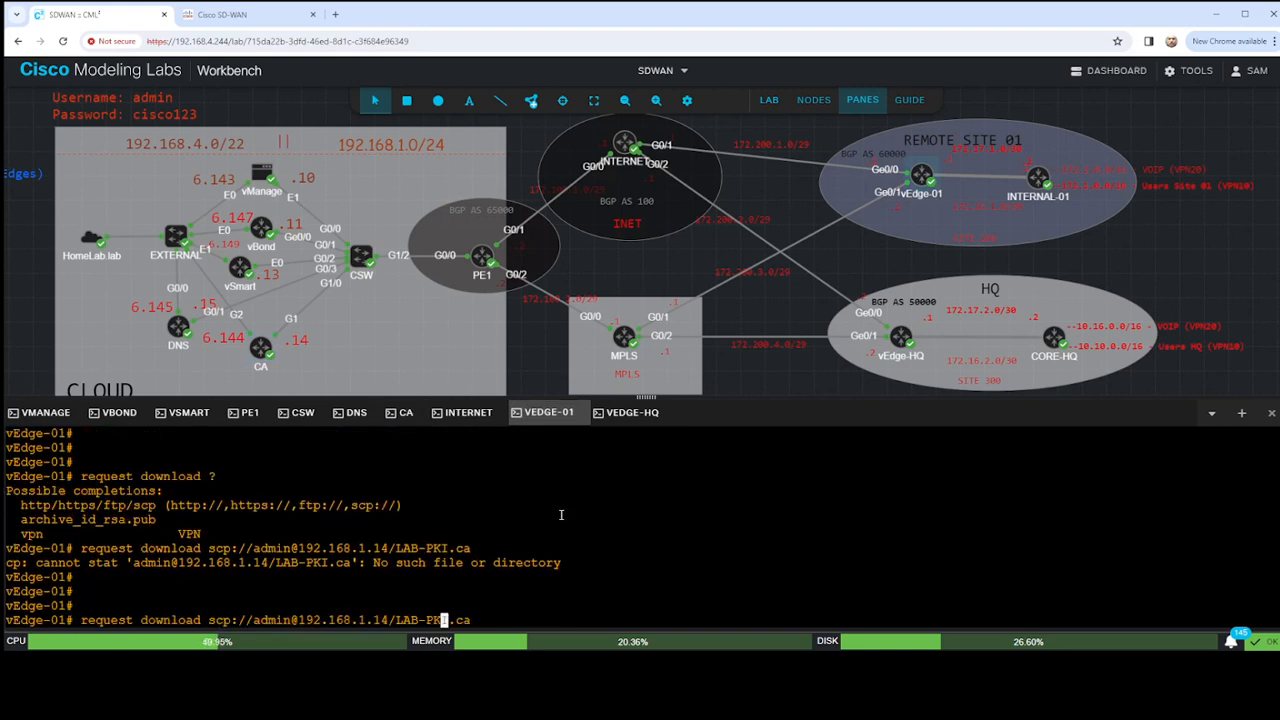
key(Left)
key(Left)
key(Left)
key(Left)
key(Left)
key(Left)
key(BackSpace)
text(:)
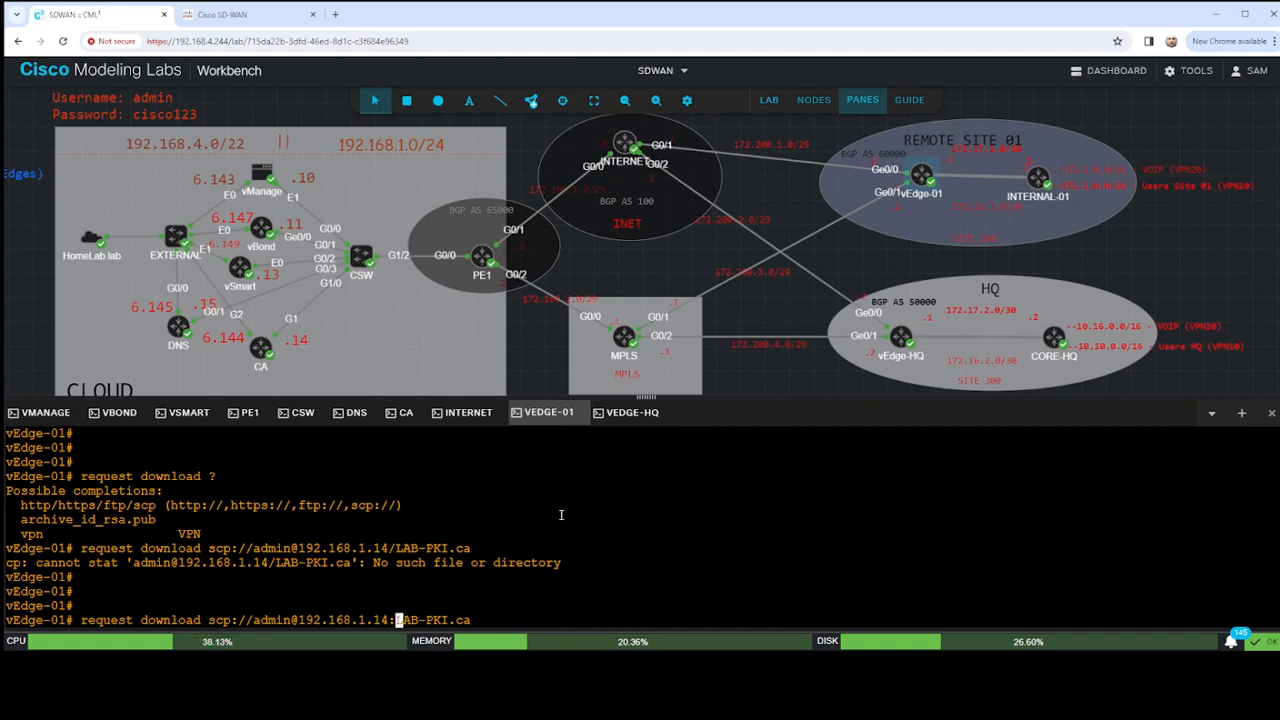
key(BackSpace)
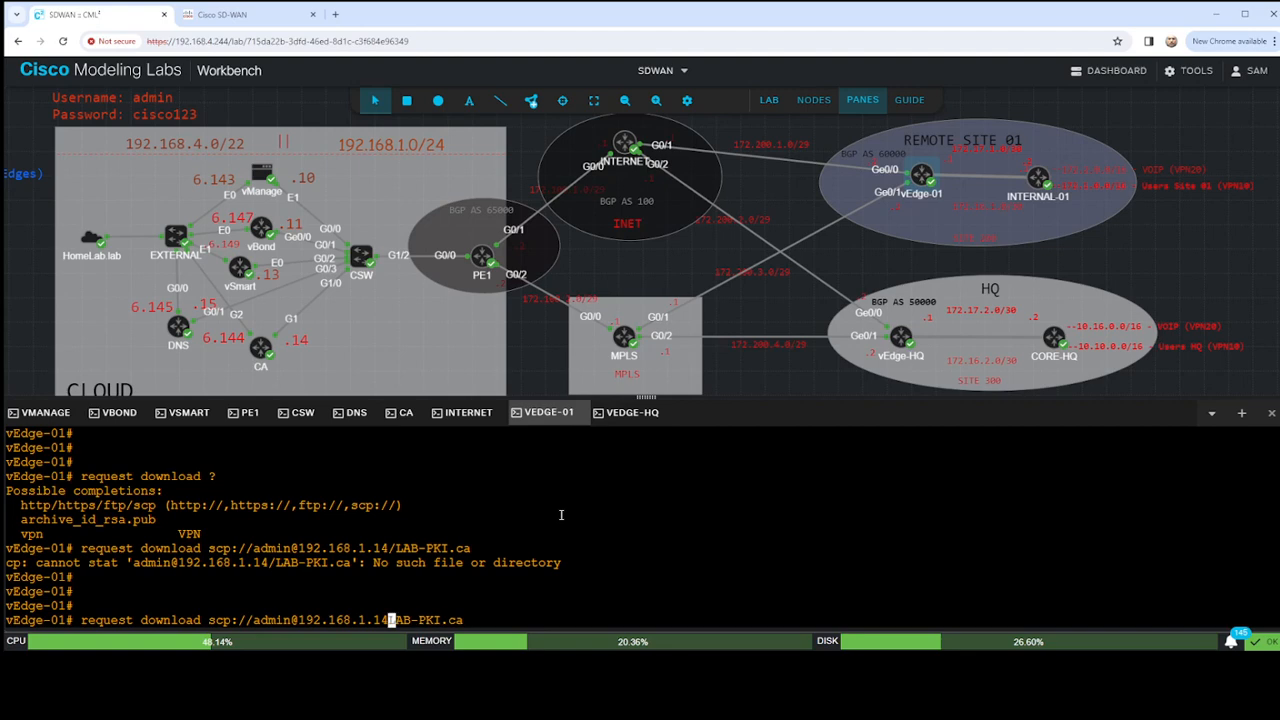
text(/)
key(BackSpace)
text(:)
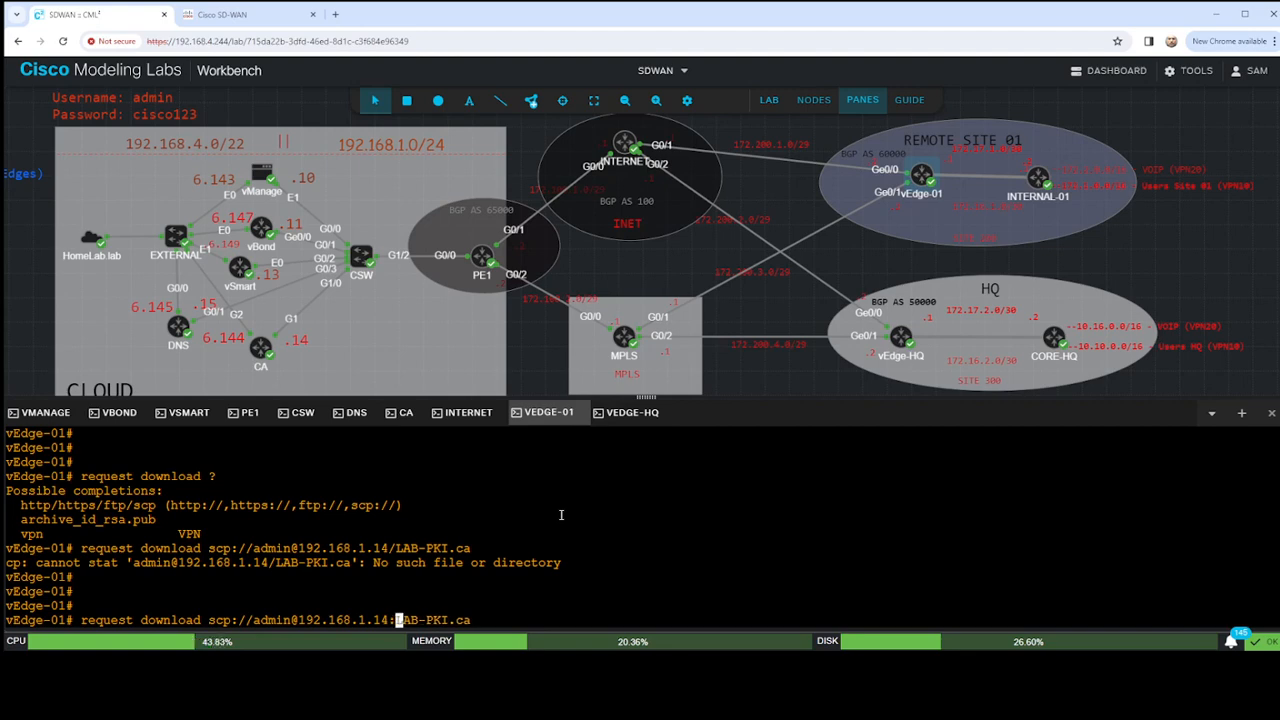
- Try running the corrected download command with vpn 0 appended after LAB-PKI.ca
key(Right)
key(Right)
key(Right)
key(Right)
key(Right)
key(Right)
key(Right)
key(Right)
key(Right)
key(Right)
text(vpn 0)
key(Return)
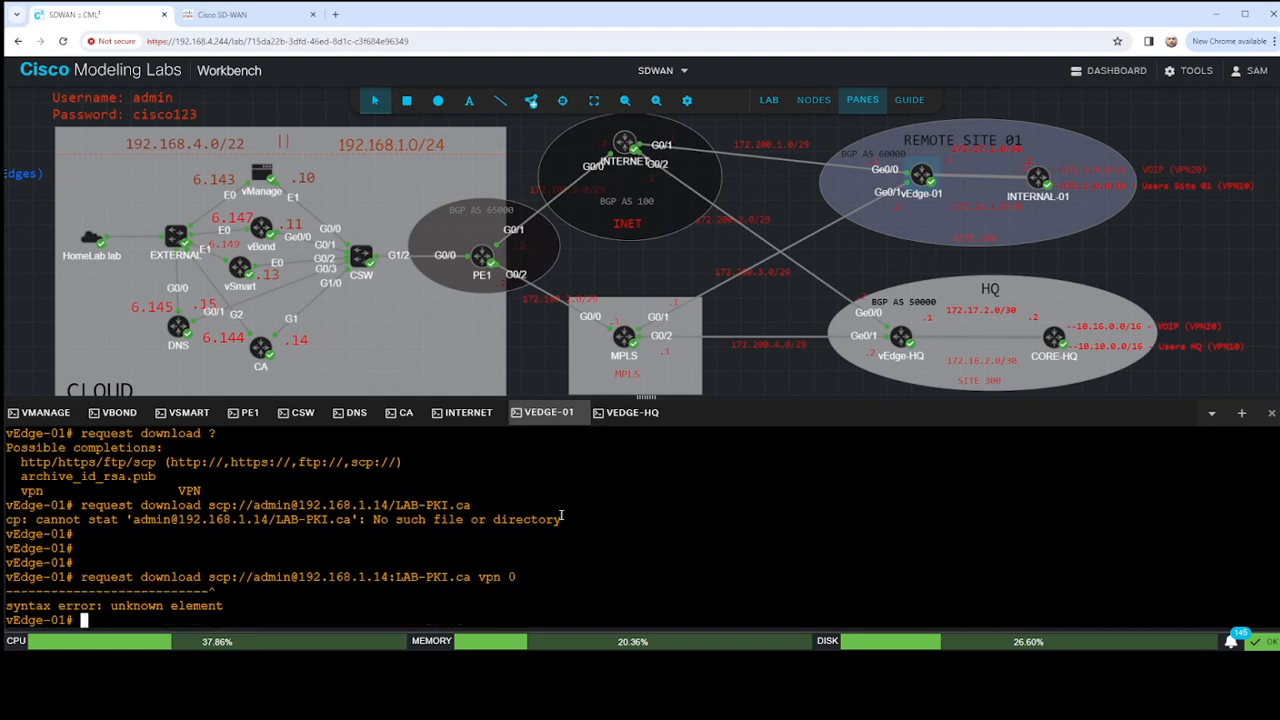
key(Up)
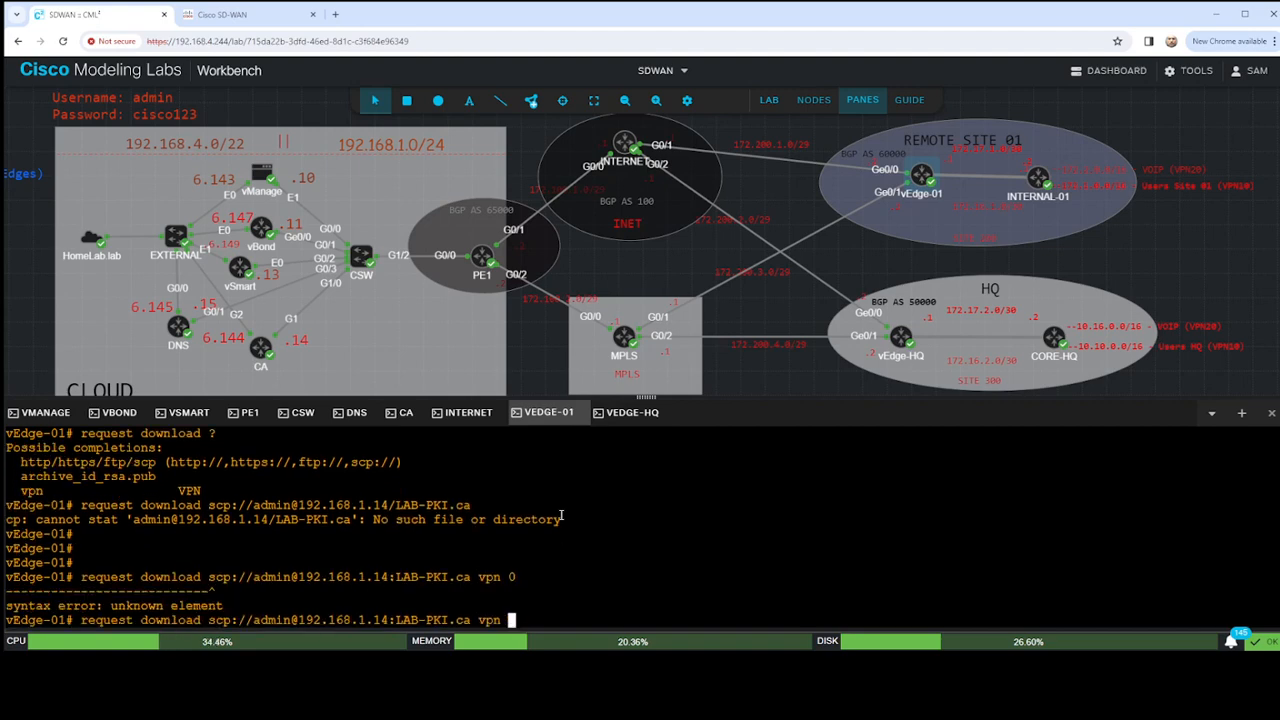
key(BackSpace)
key(BackSpace)
key(BackSpace)
key(BackSpace)
key(BackSpace)
key(BackSpace)
key(Return)
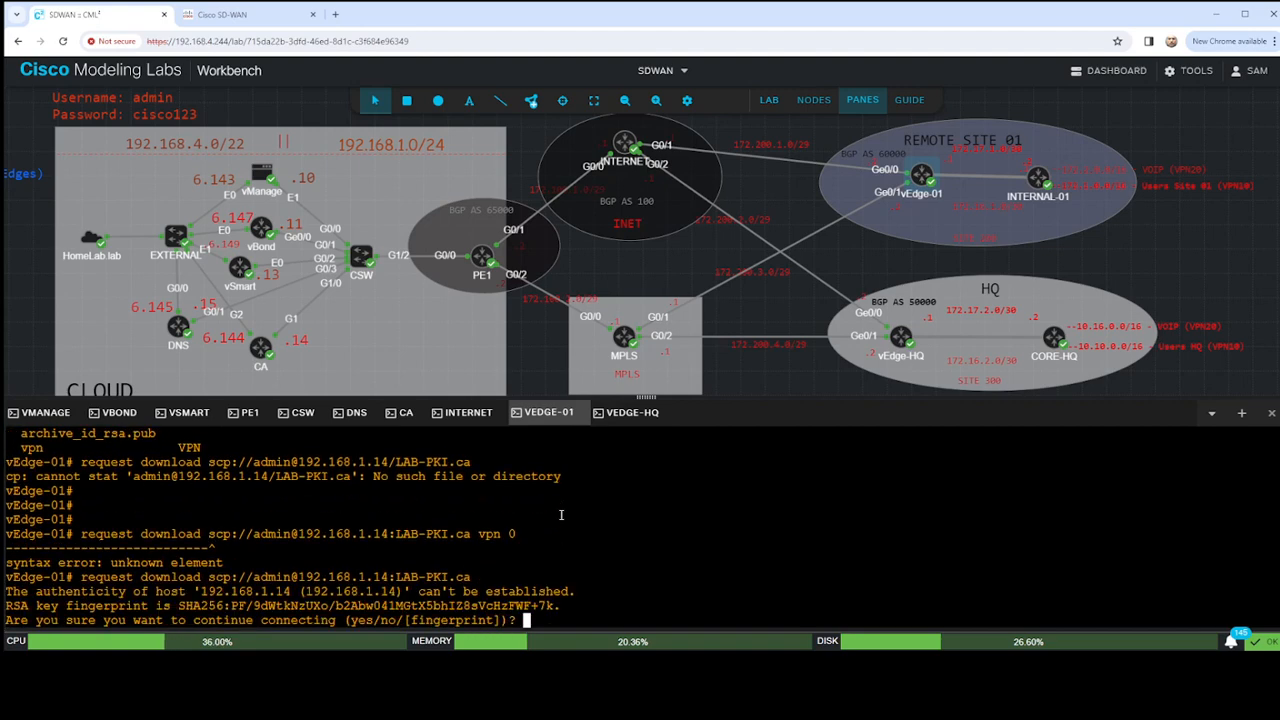
text(yes)
key(Return)
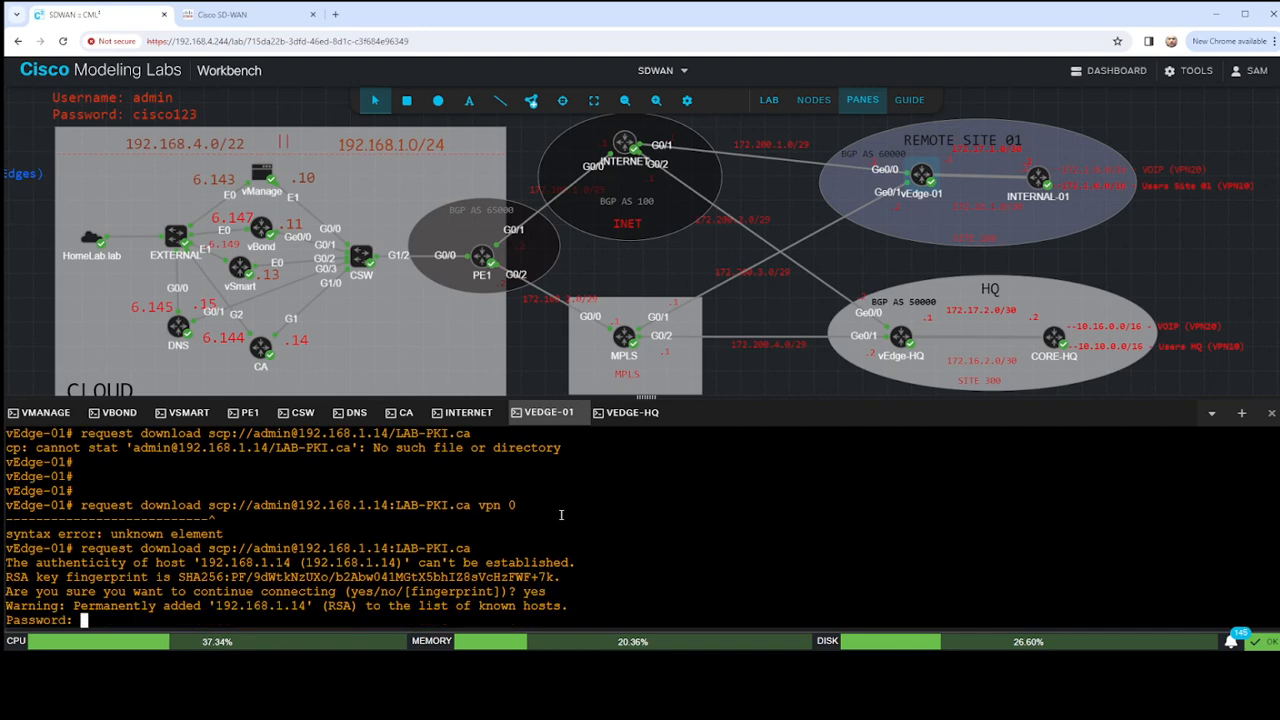
- Submit the admin account password to complete the download of LAB-PKI.ca to vEdge-01
key(Return)
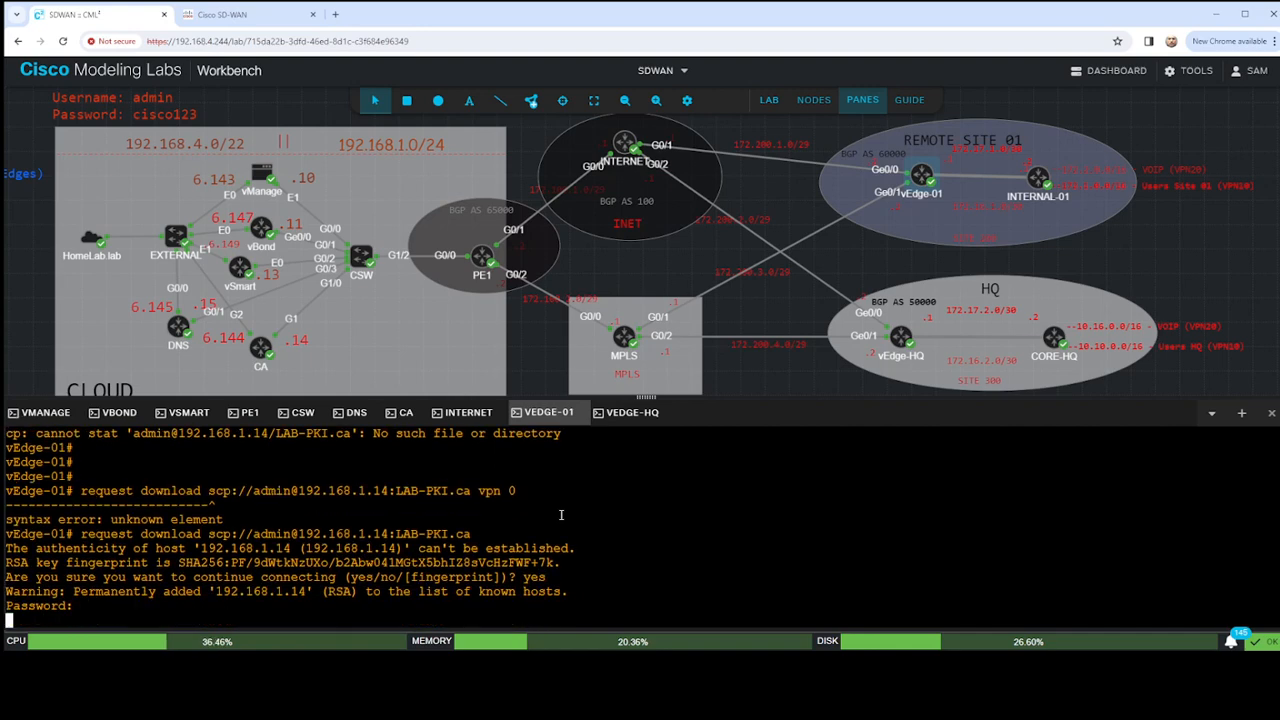
key(Return)
key(Return)
key(Return)
key(Return)
key(Return)
key(Return)
key(Return)
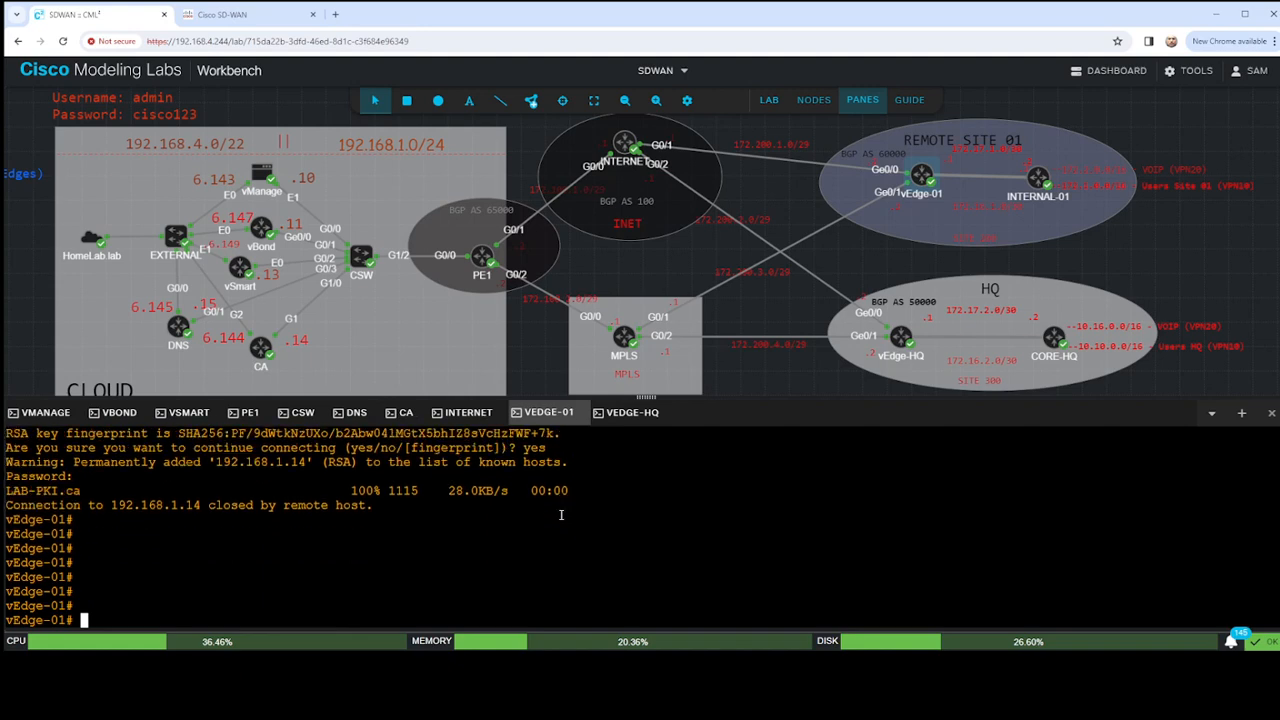
- Install the root certificate chain on vEdge-01 with request root-cert-chain install /home/admin/LAB-PKI.ca
text(request roo)
key(Tab)
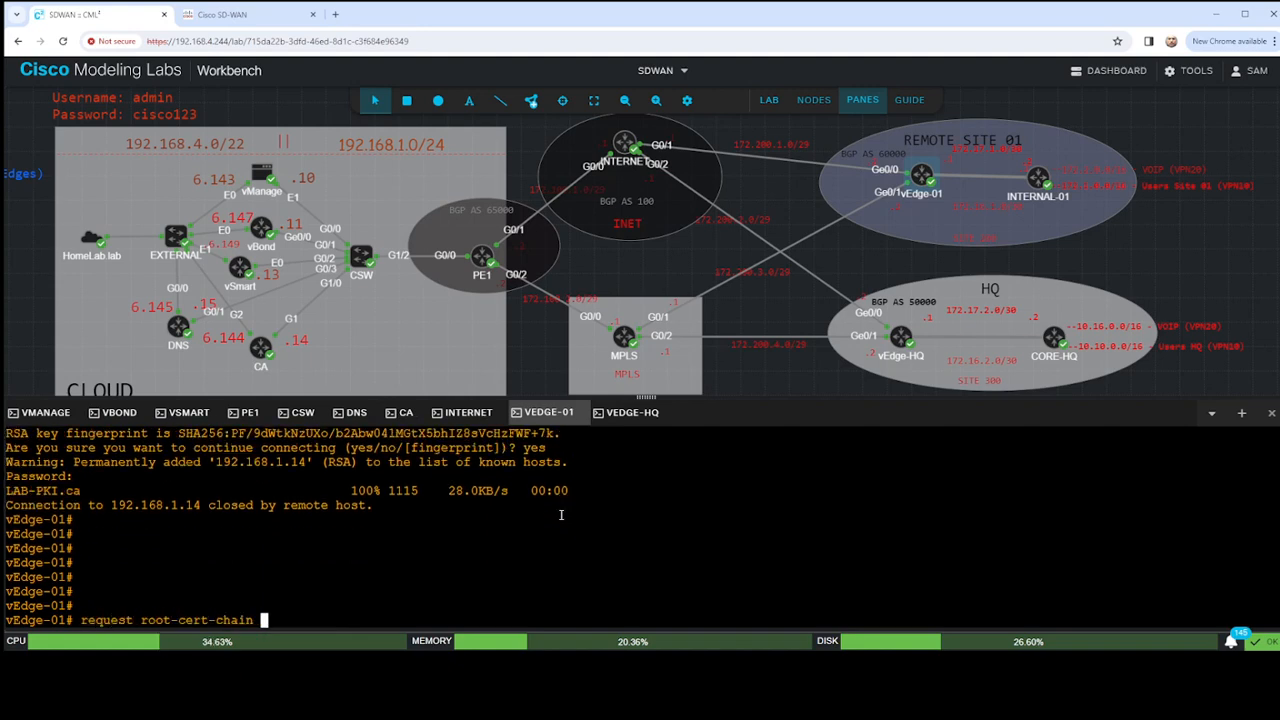
text(install home)
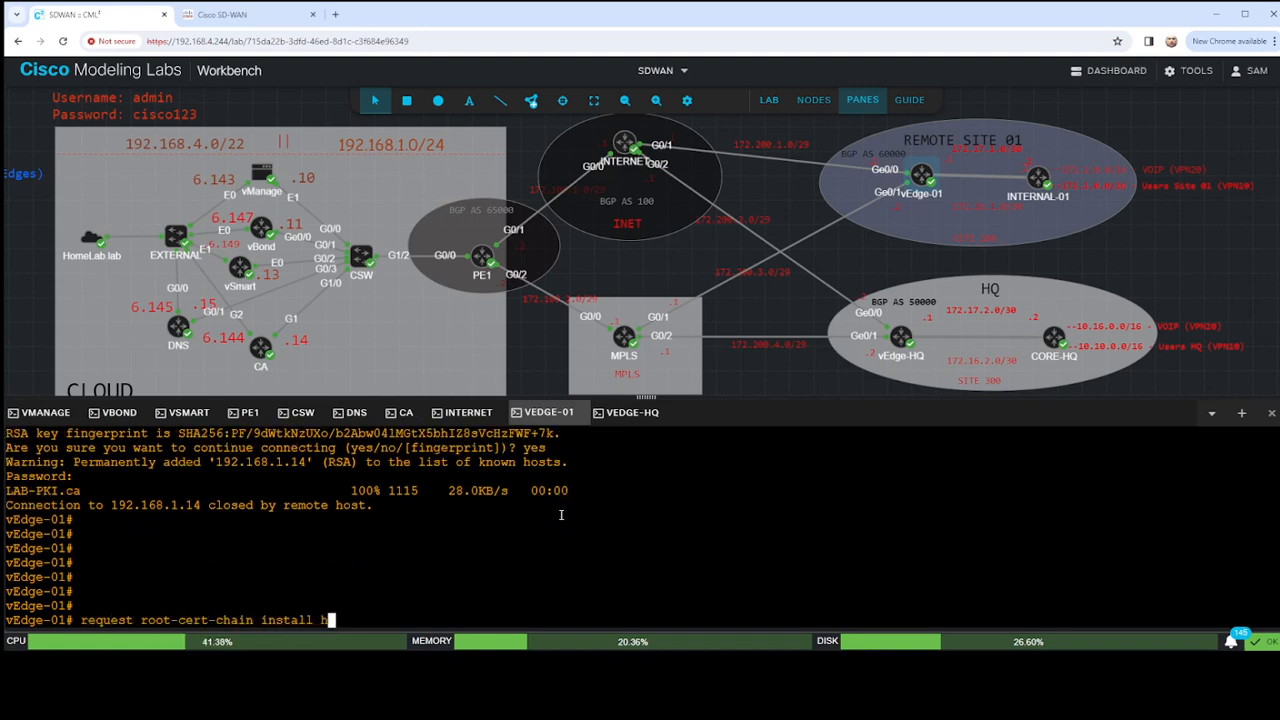
key(BackSpace)
key(BackSpace)
key(BackSpace)
key(BackSpace)
text(/home/admin)
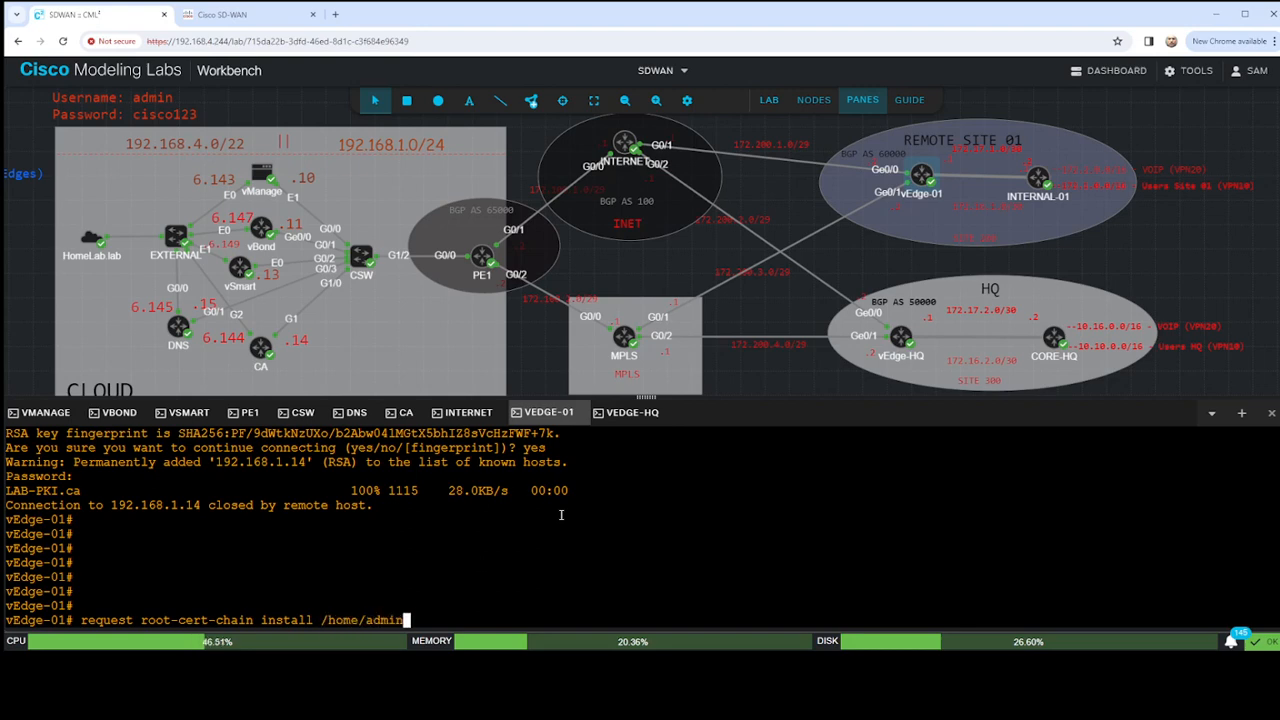
text(/LAB-PKI.ca)
key(Return)
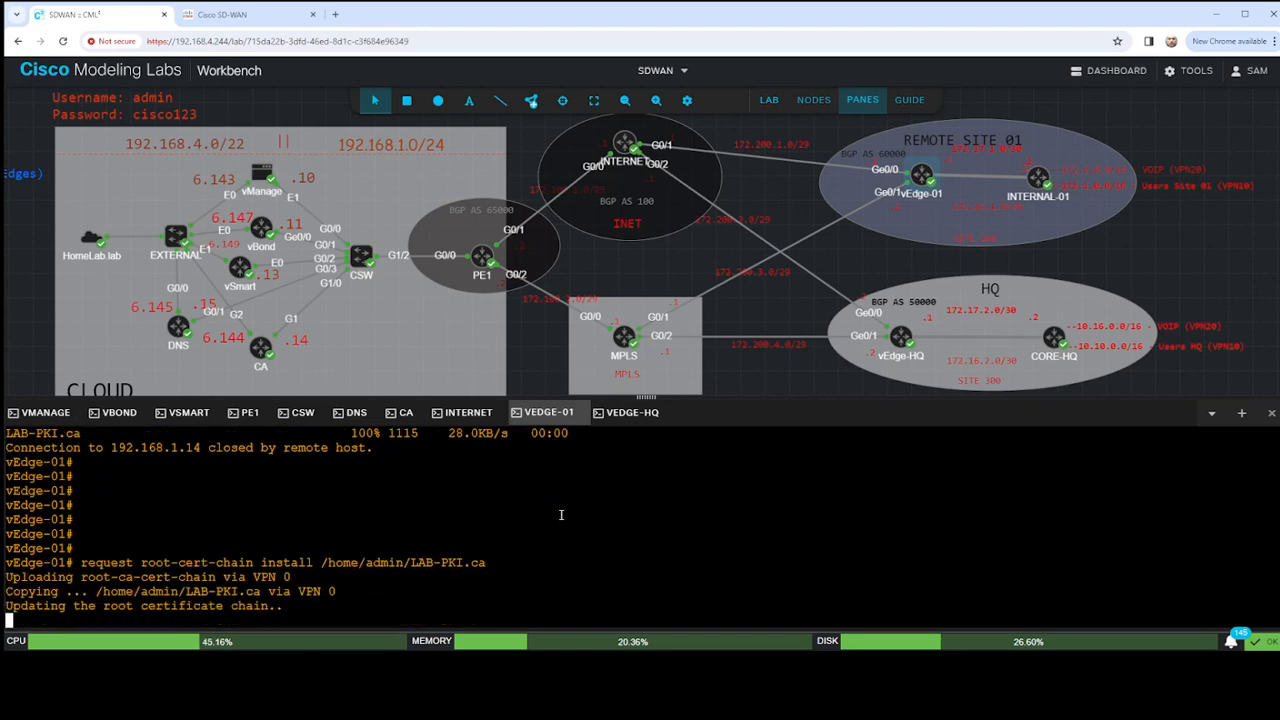
- Enter vshell on vEdge-01, print the working directory and list its files to check for LAB-PKI.ca
text(vshell)
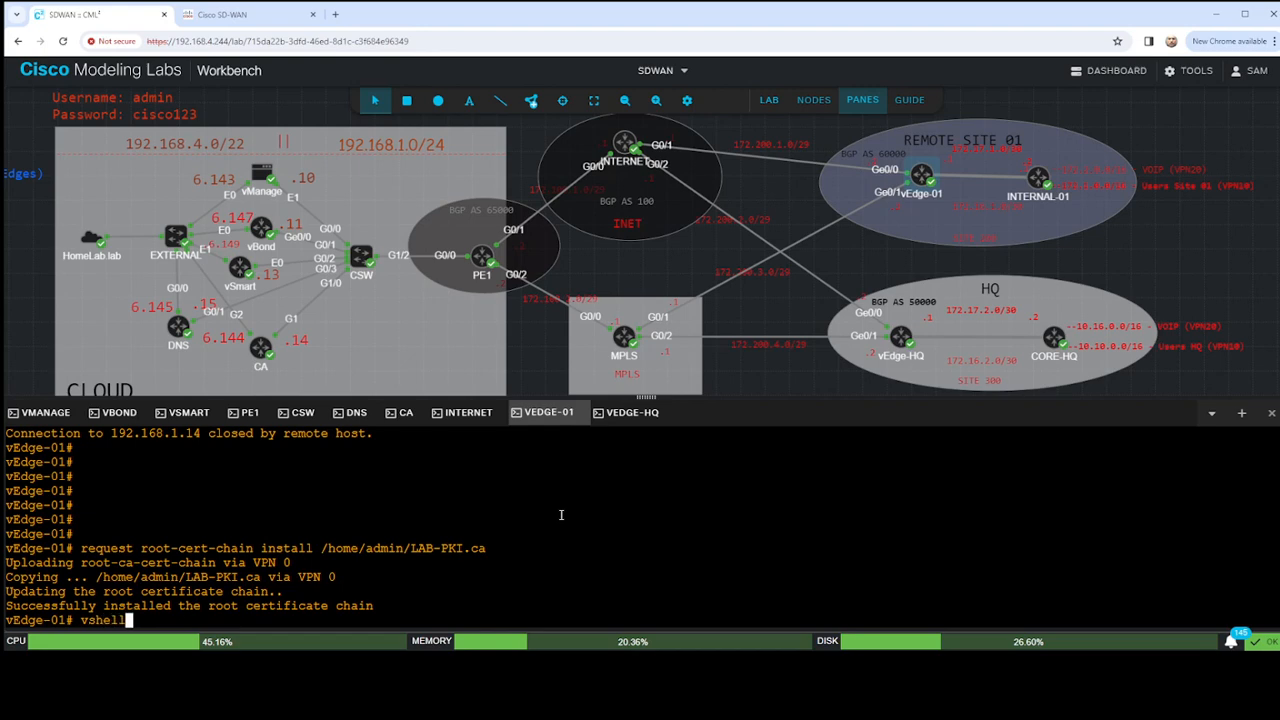
key(Return)
text(pwe)
key(BackSpace)
text(d)
key(Return)
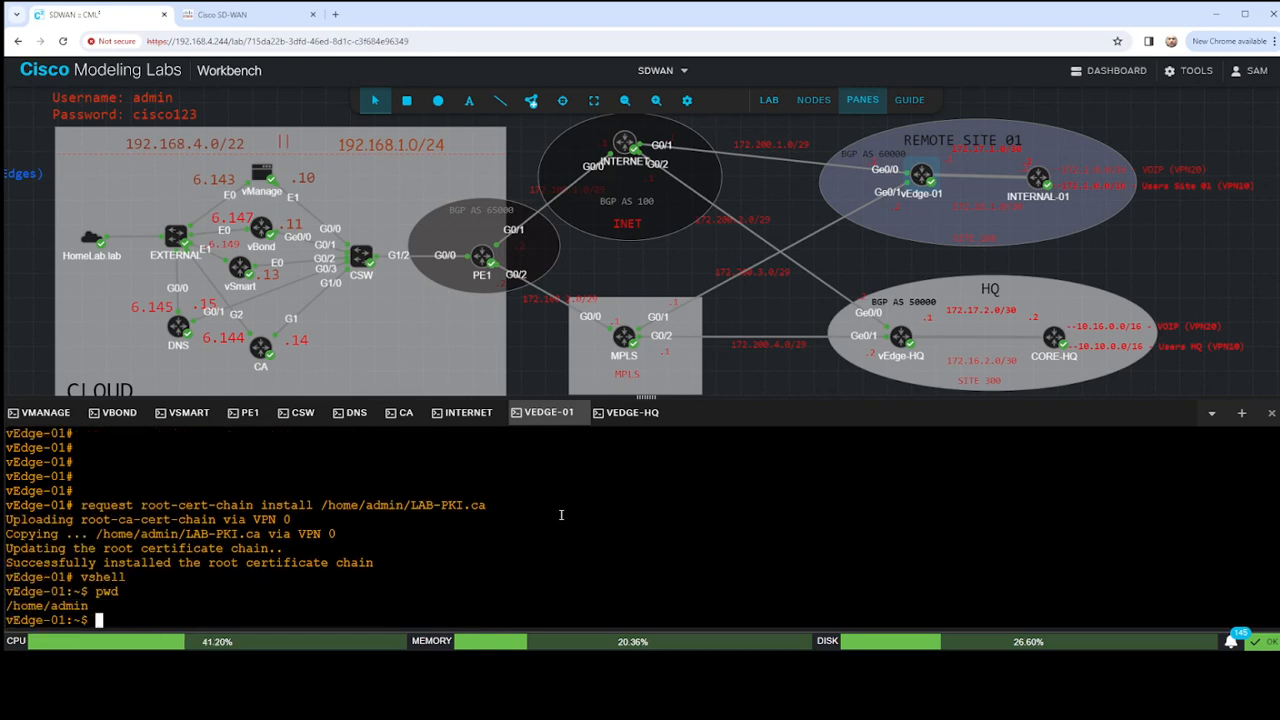
text(ls)
key(Return)
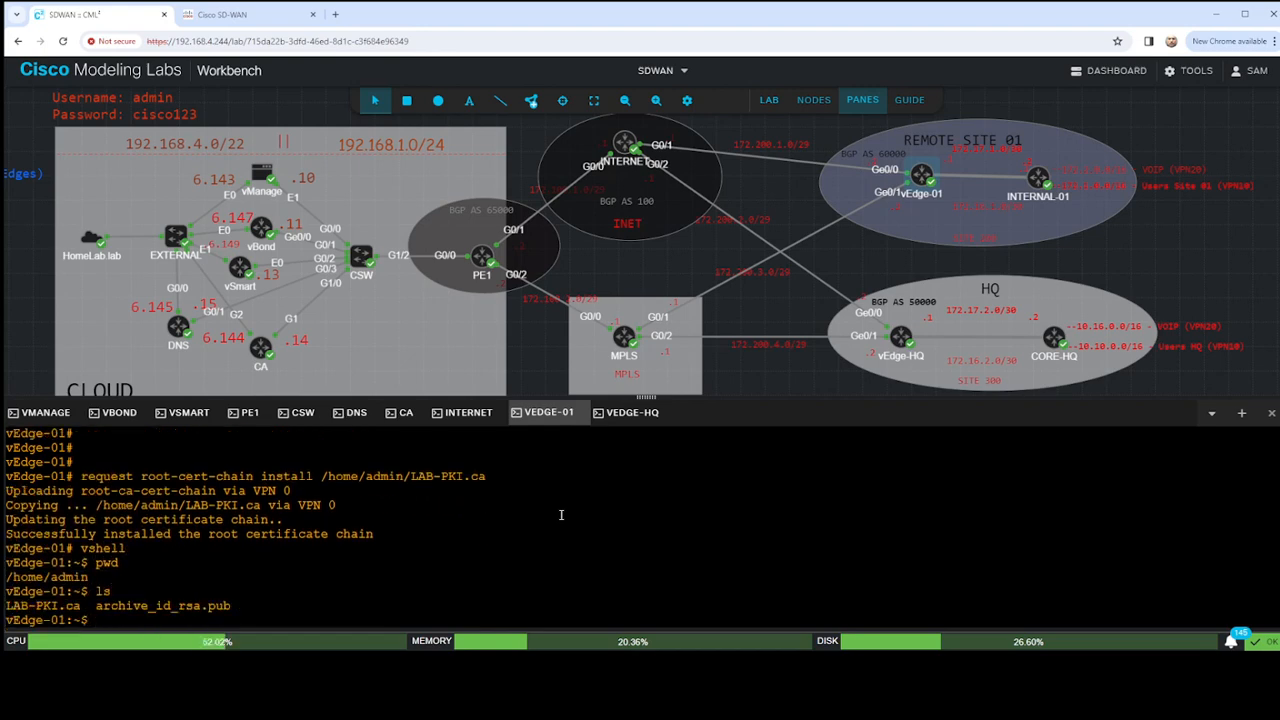
drag(84, 607, 6, 607)
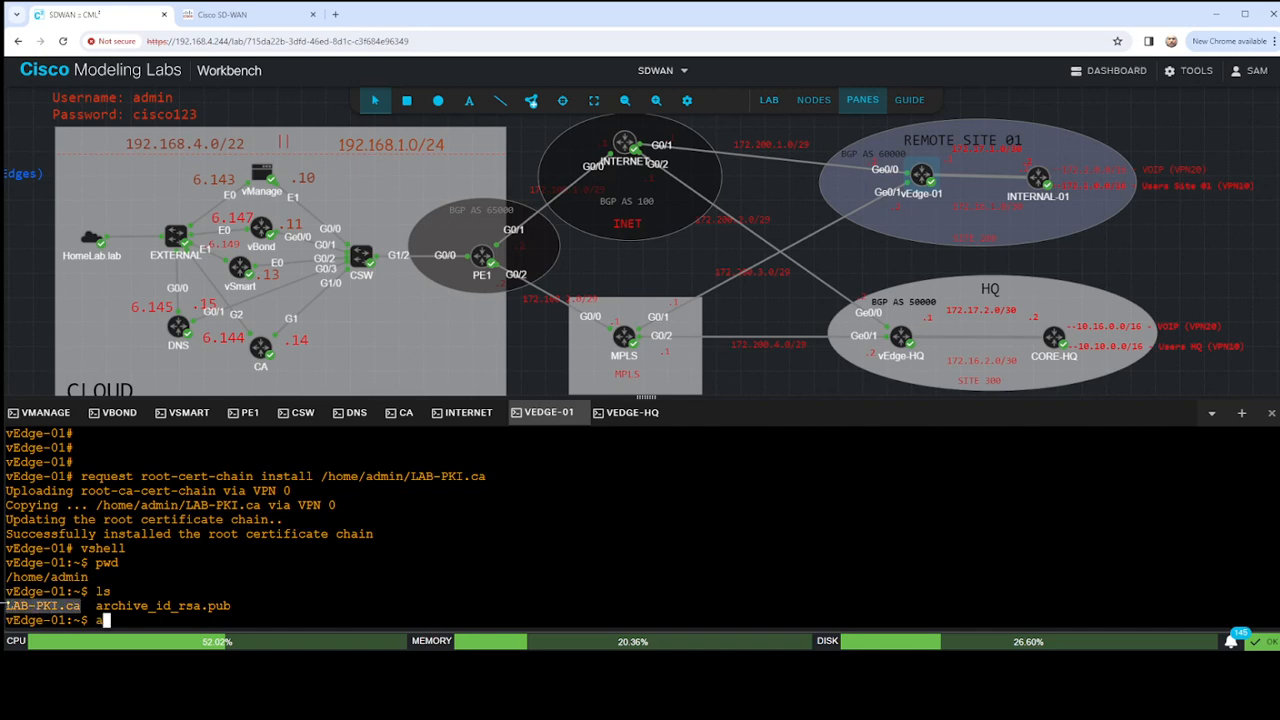
click(190, 591)
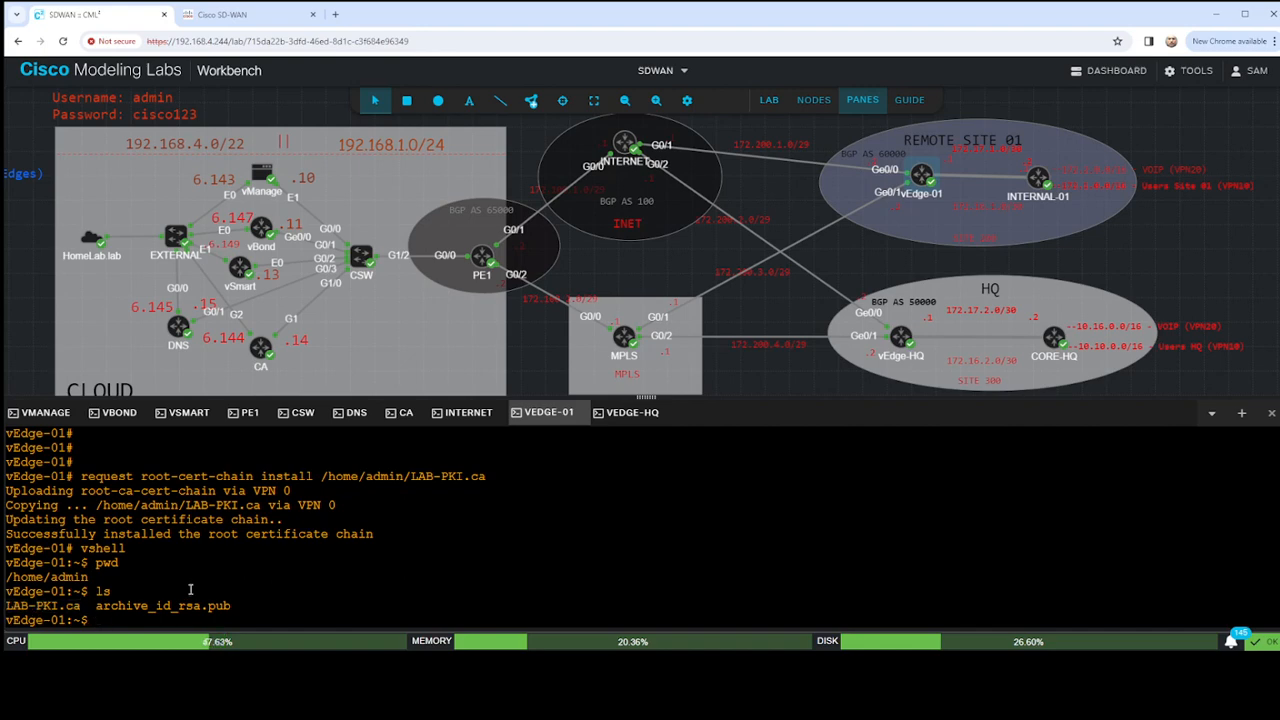
key(Return)
key(Return)
key(Return)
key(Return)
key(Return)
key(Return)
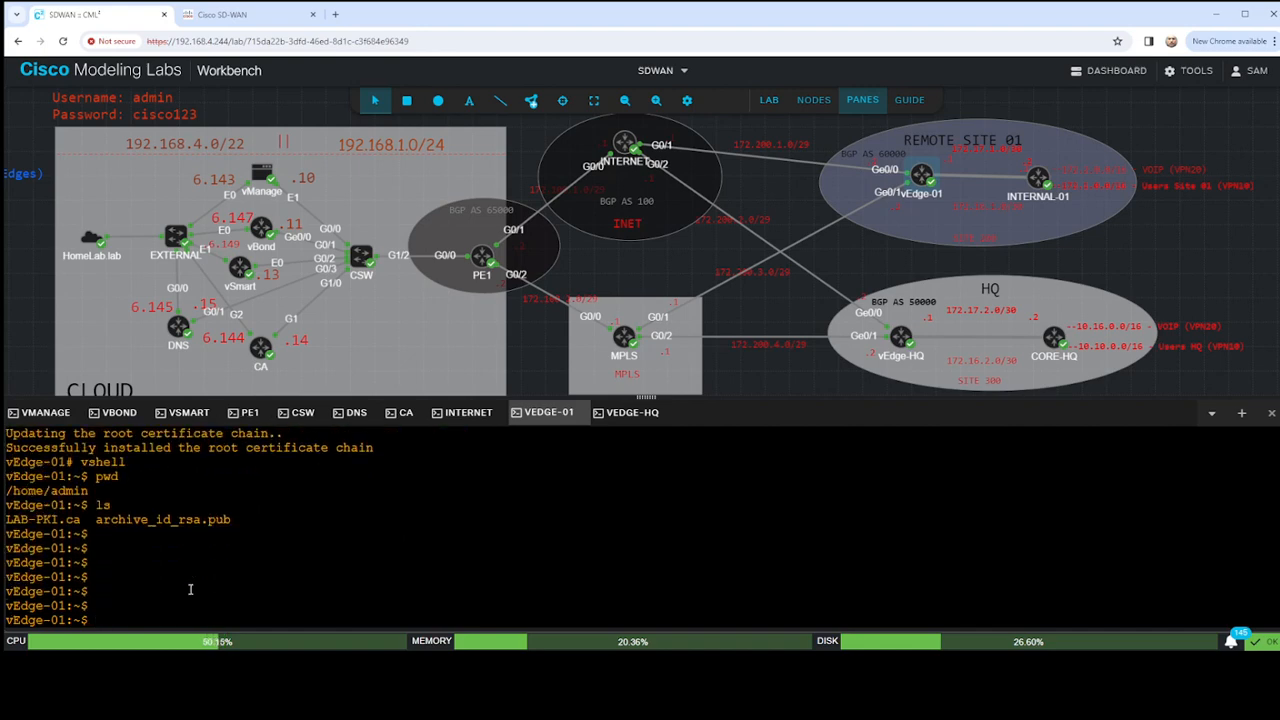
text(more /home/admin/csr.t)
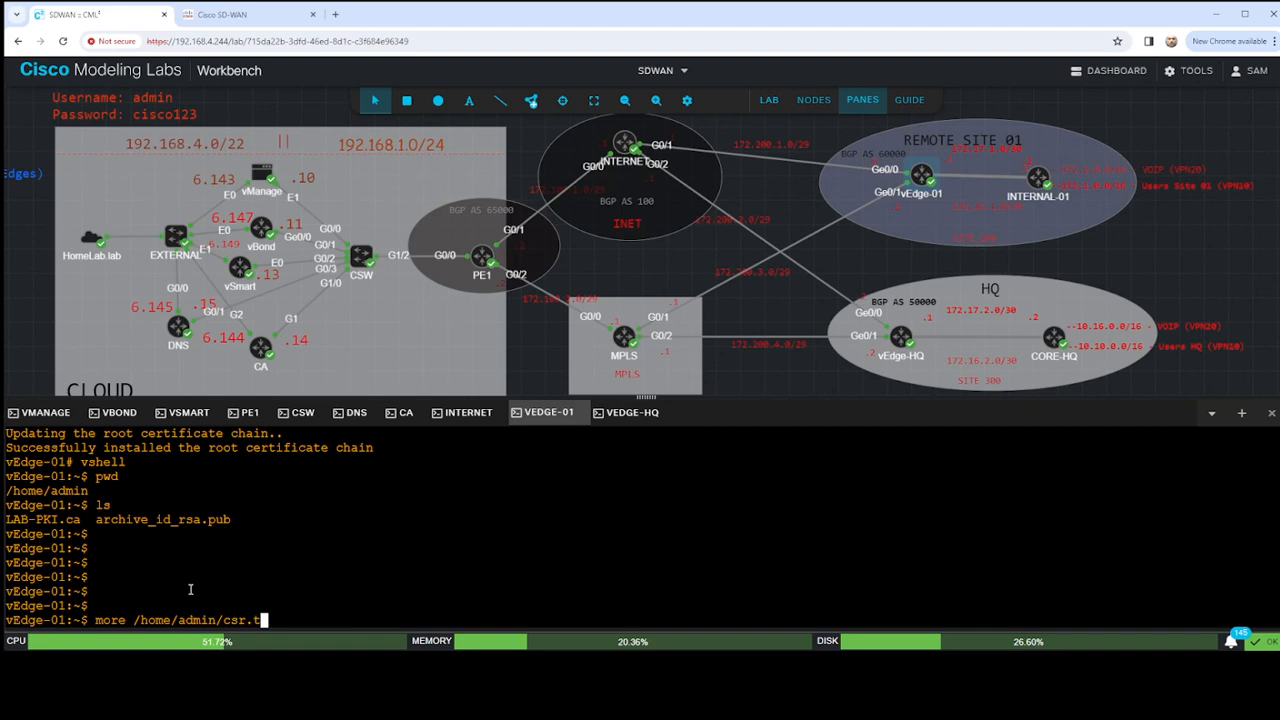
text(xt)
key(BackSpace)
key(BackSpace)
key(BackSpace)
key(BackSpace)
key(BackSpace)
key(BackSpace)
key(BackSpace)
key(BackSpace)
key(BackSpace)
key(BackSpace)
key(BackSpace)
key(BackSpace)
key(BackSpace)
key(BackSpace)
key(BackSpace)
key(BackSpace)
key(BackSpace)
key(BackSpace)
key(BackSpace)
key(BackSpace)
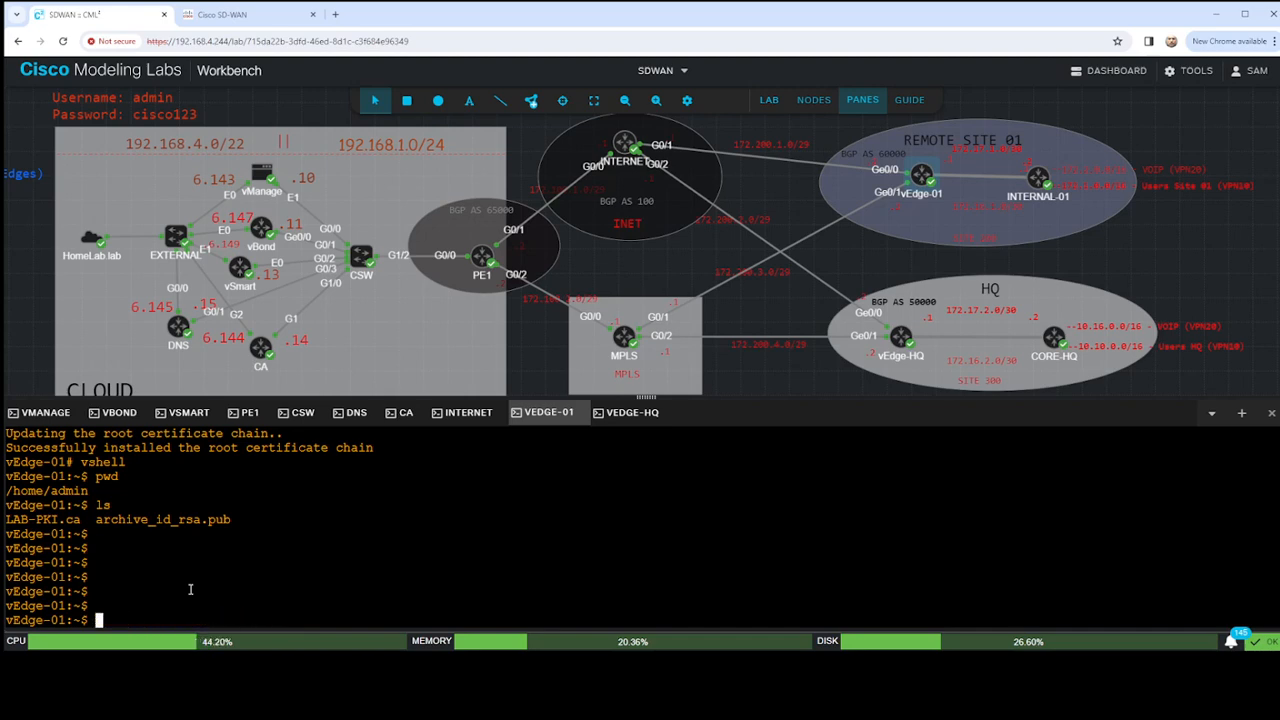
text(requ)
key(BackSpace)
key(BackSpace)
key(BackSpace)
key(BackSpace)
- Exit vshell and run request csr upload /home/admin/csr.txt on vEdge-01
text(exit)
key(Return)
text(requ)
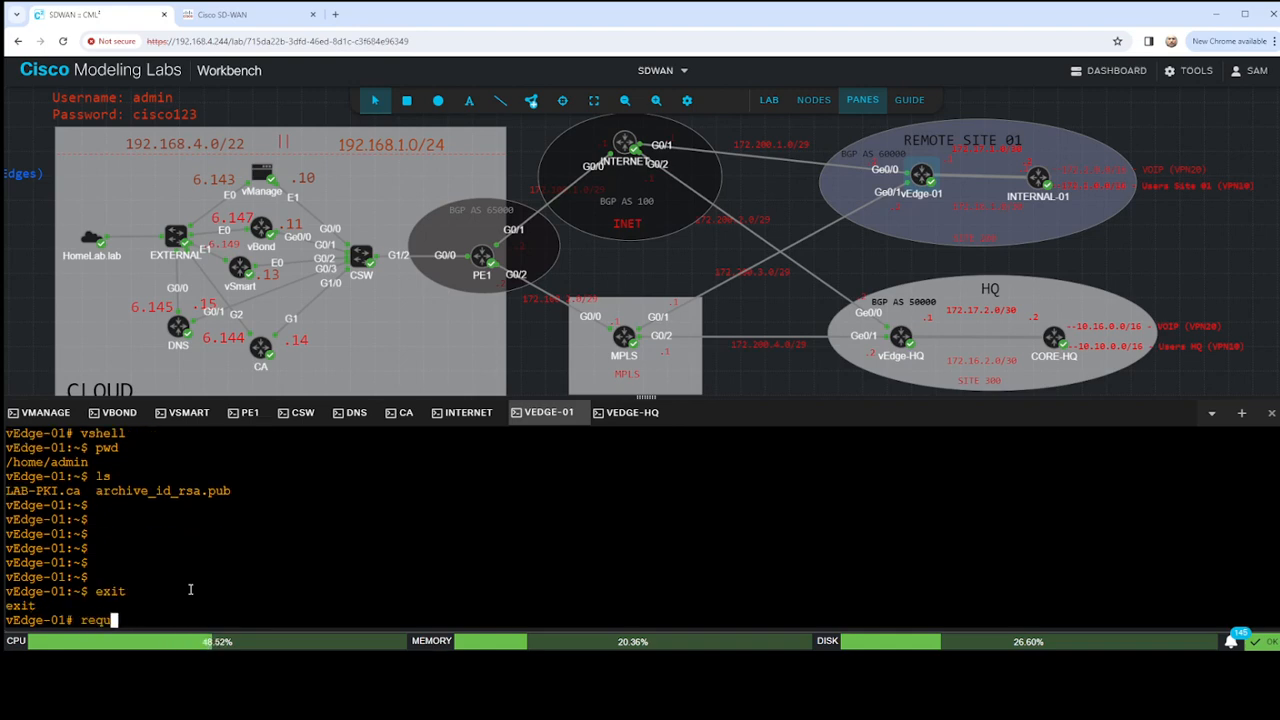
text(est)
text(csr upload /home/a)
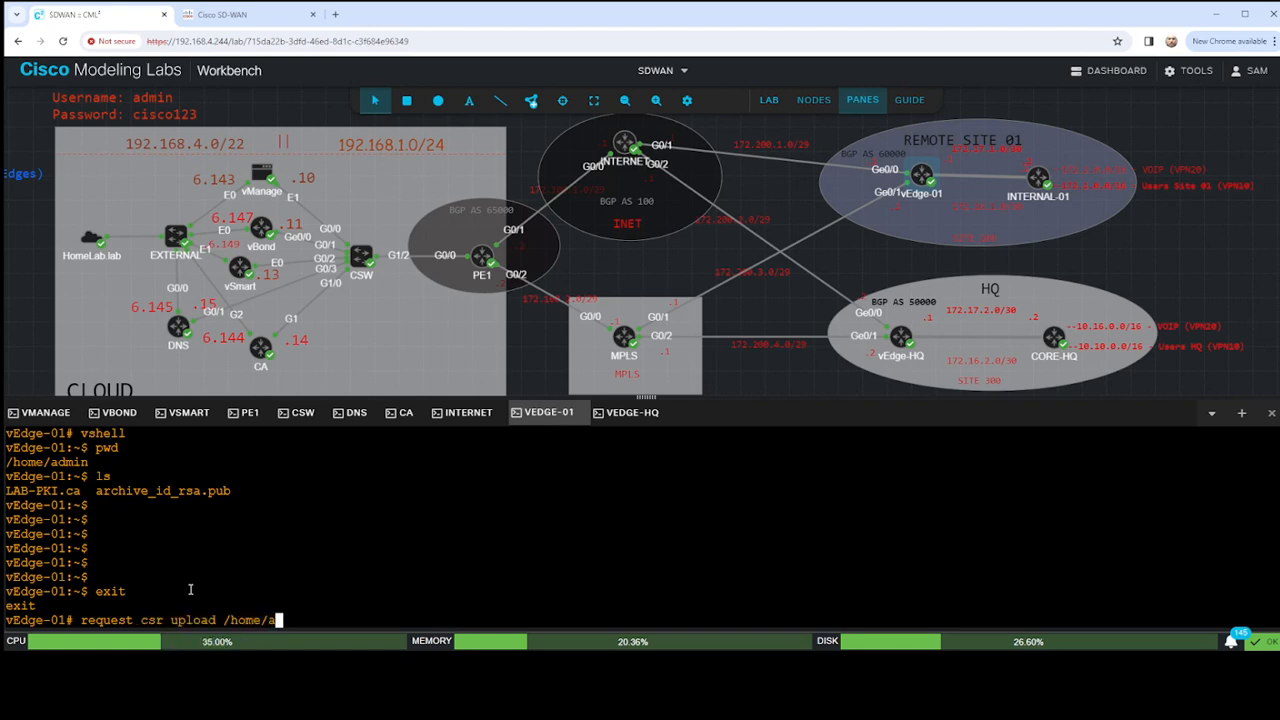
text(dmin/csr.txt)
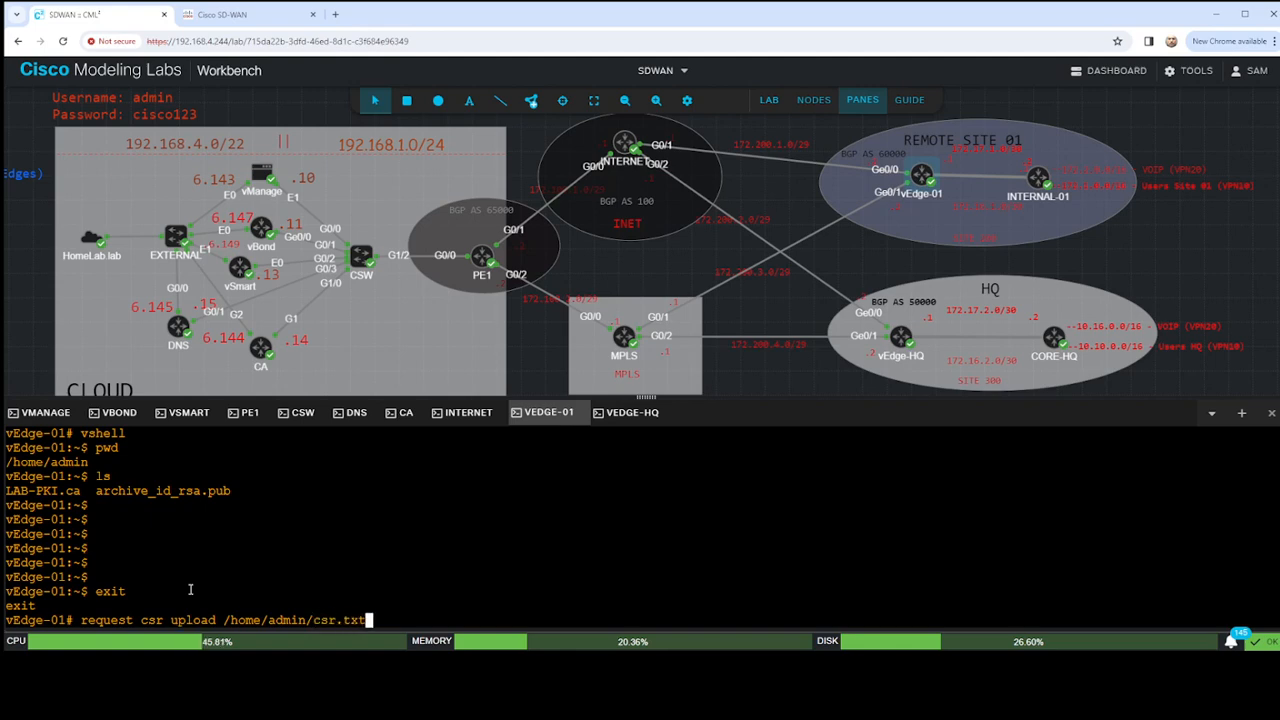
key(Return)
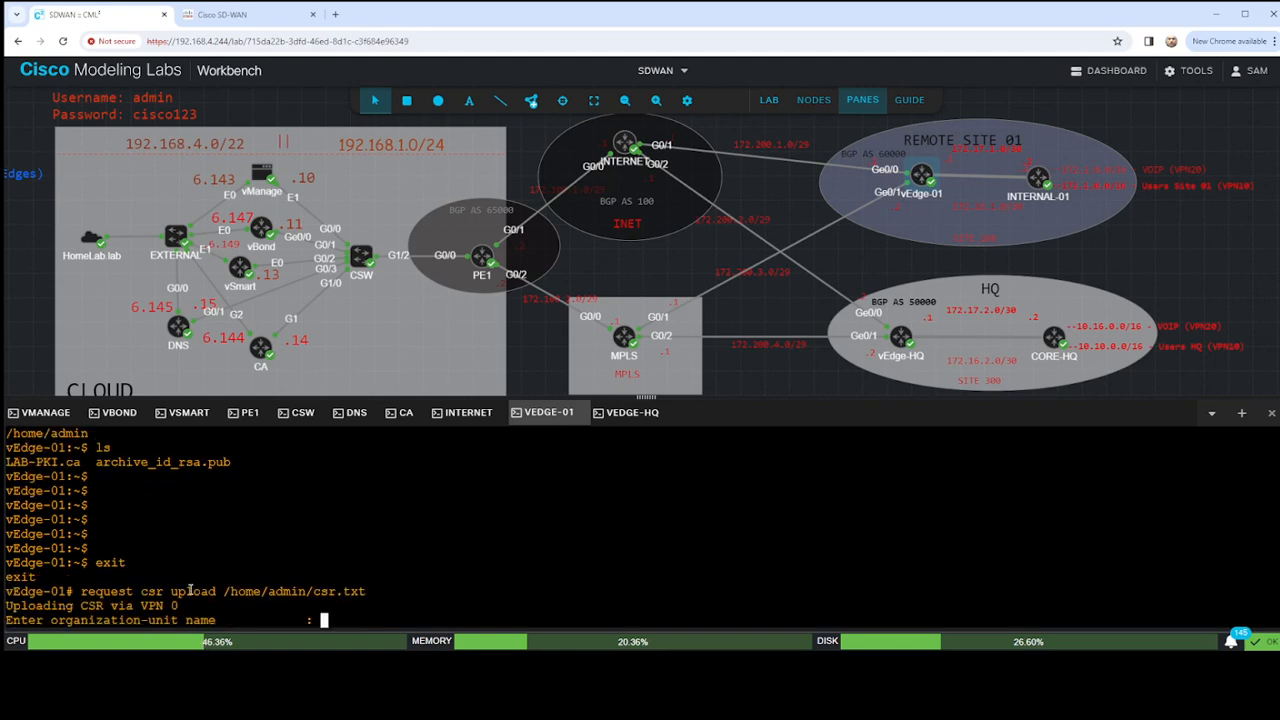
- Enter HomeLab as the organization-unit name and repeat it to generate the CSR
text(HomeLab)
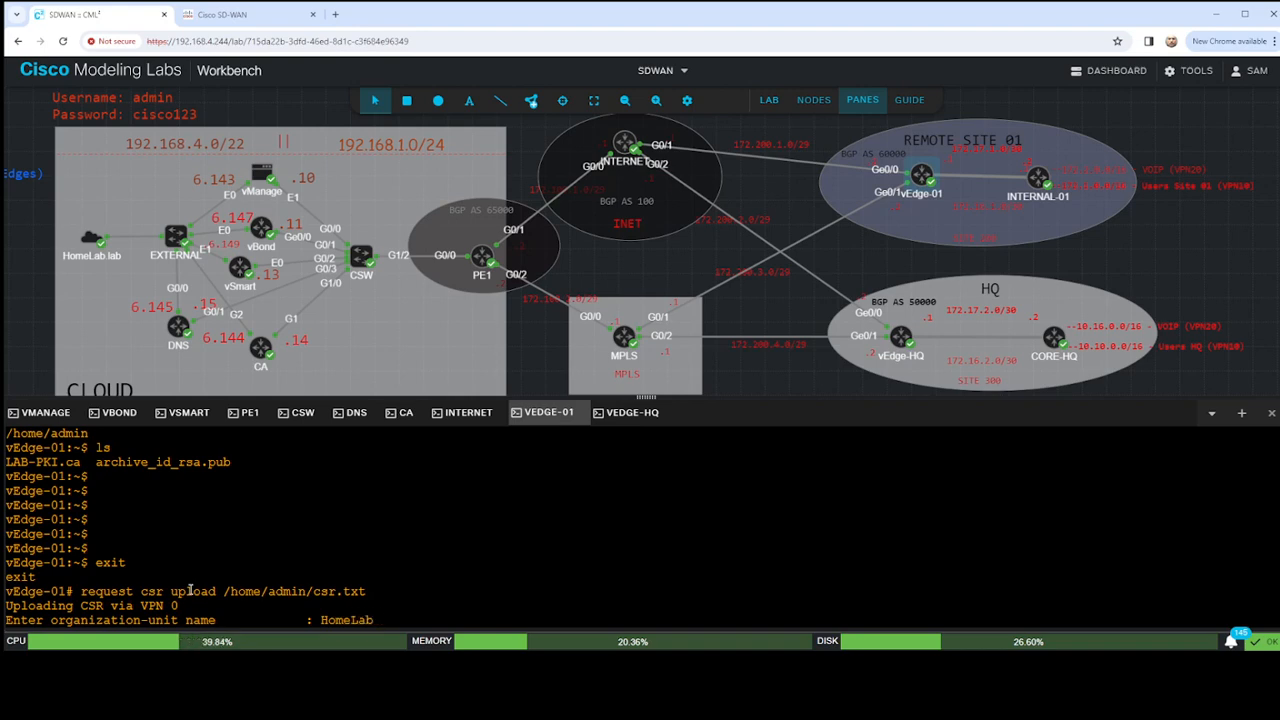
key(Return)
text(HomeLab)
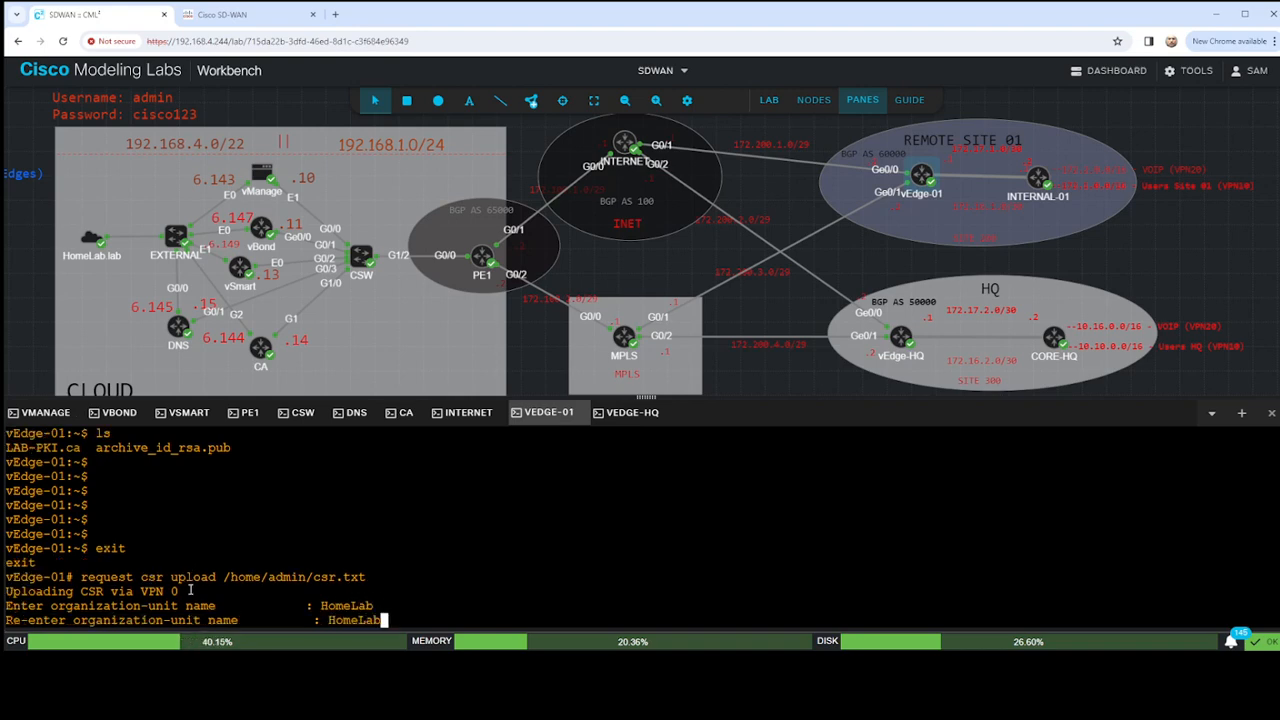
key(Return)
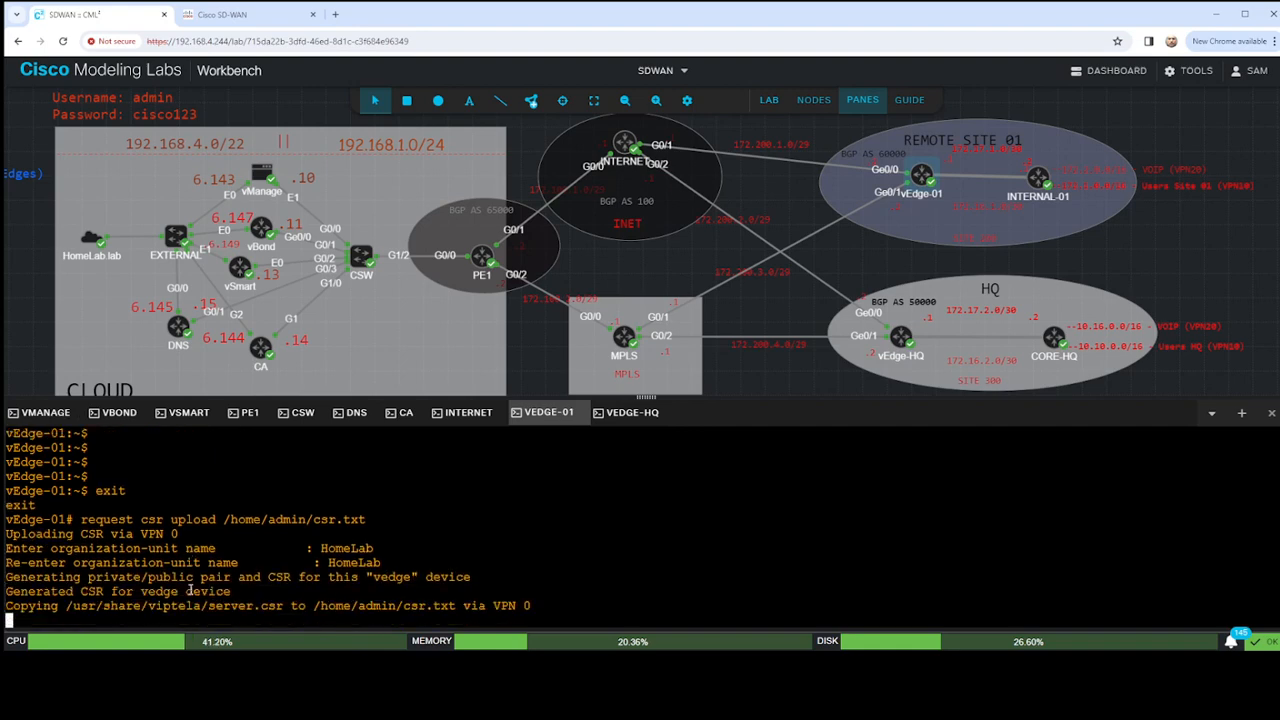
key(Return)
key(Return)
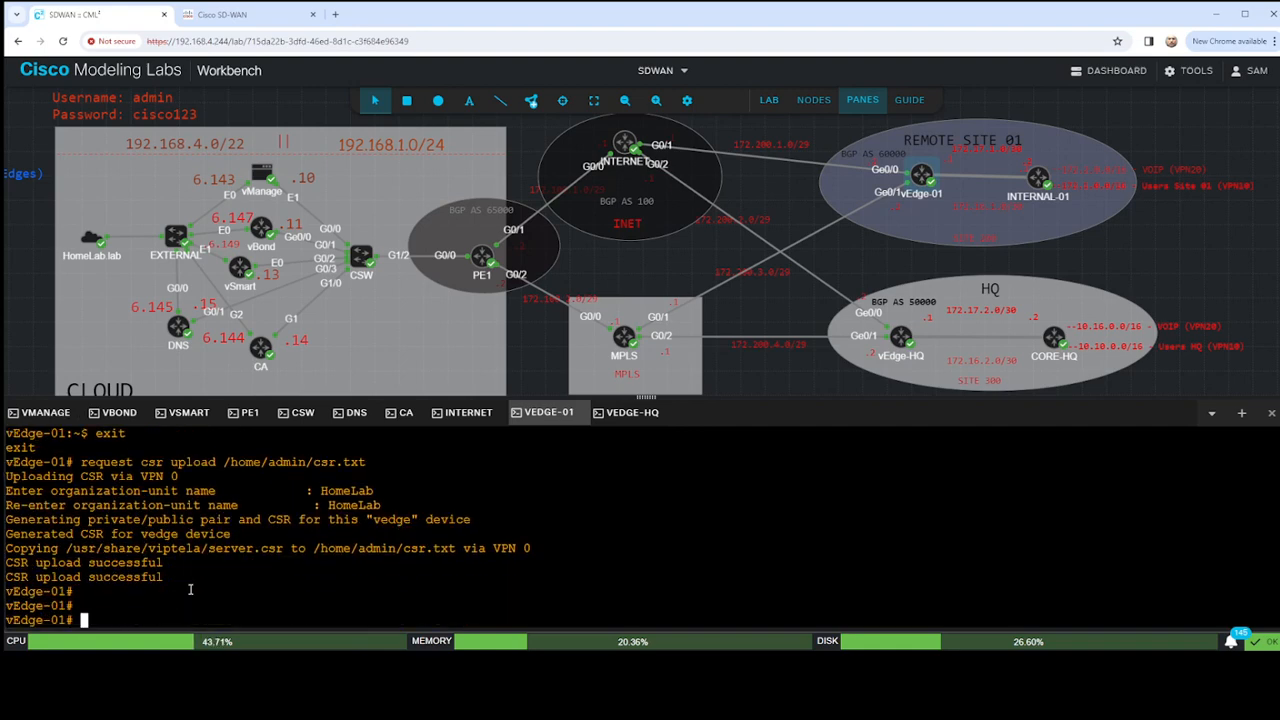
- Enter vshell again, print the working directory and list its files to check for csr.txt
text(vshell)
key(Return)
text(pwd)
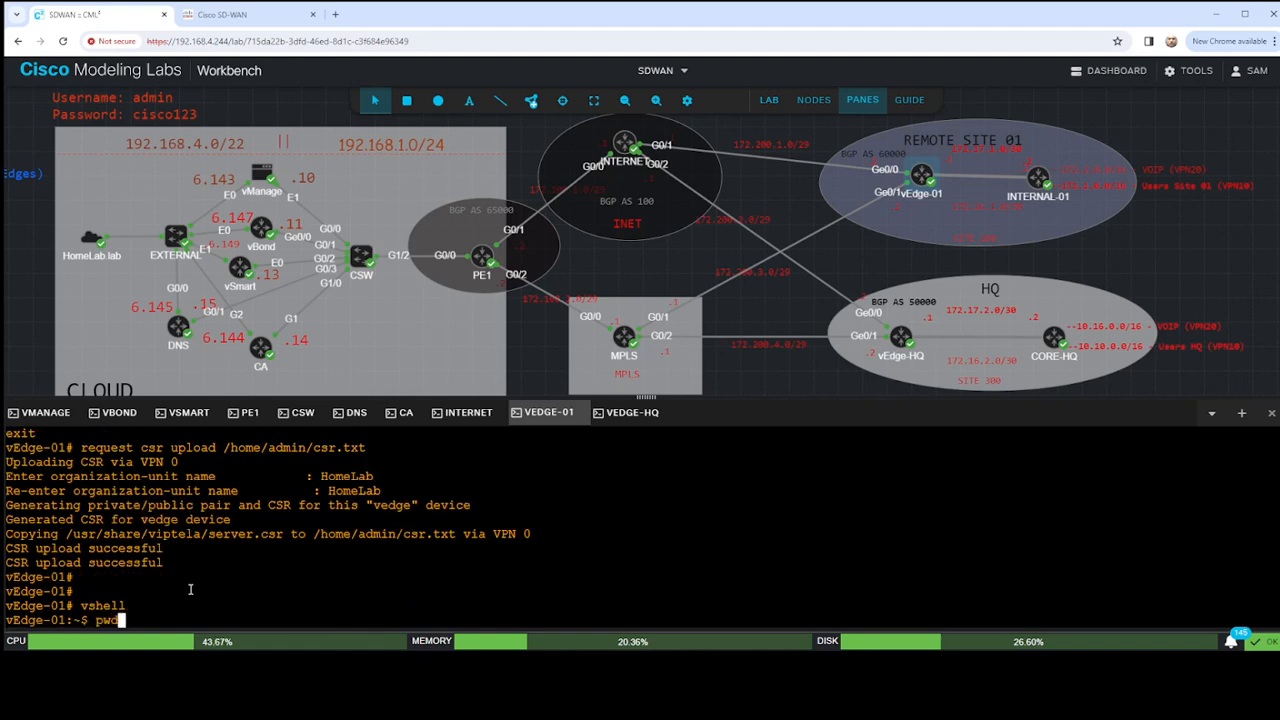
key(Return)
text(ls)
key(Return)
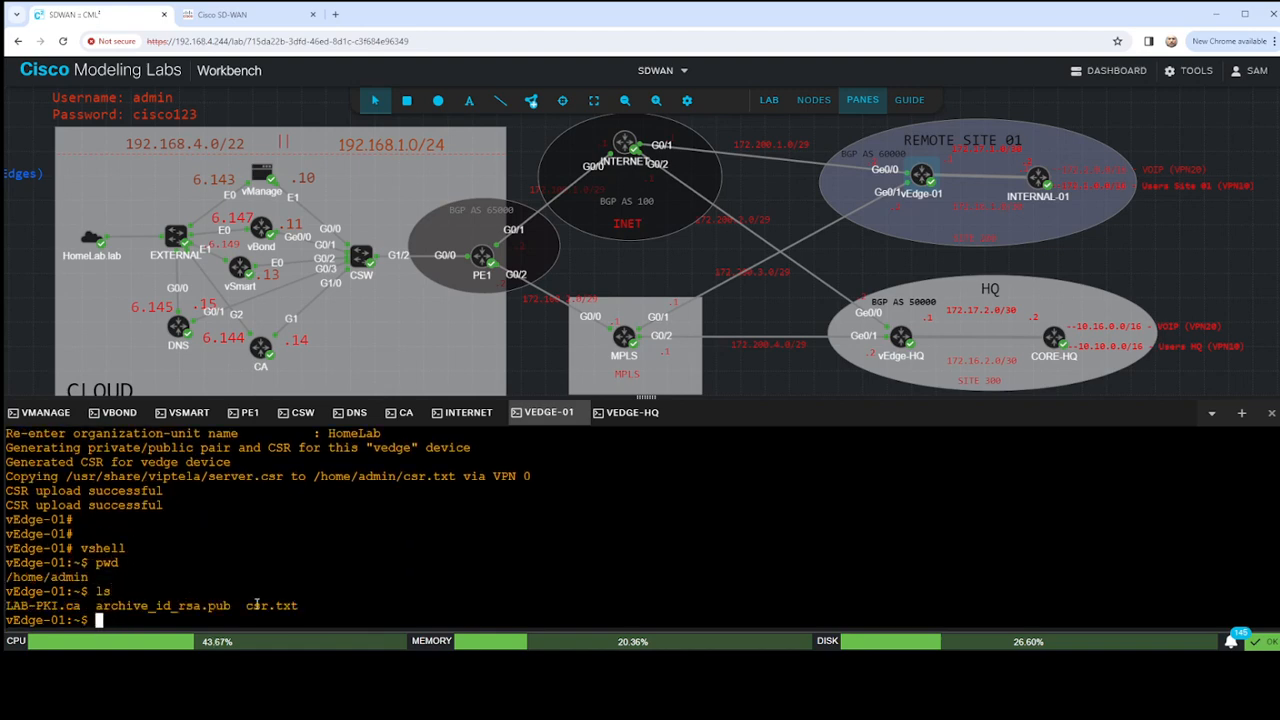
double_click(256, 605)
click(246, 605)
double_click(250, 605)
click(392, 566)
- Display the contents of csr.txt in vshell with the more command
key(Return)
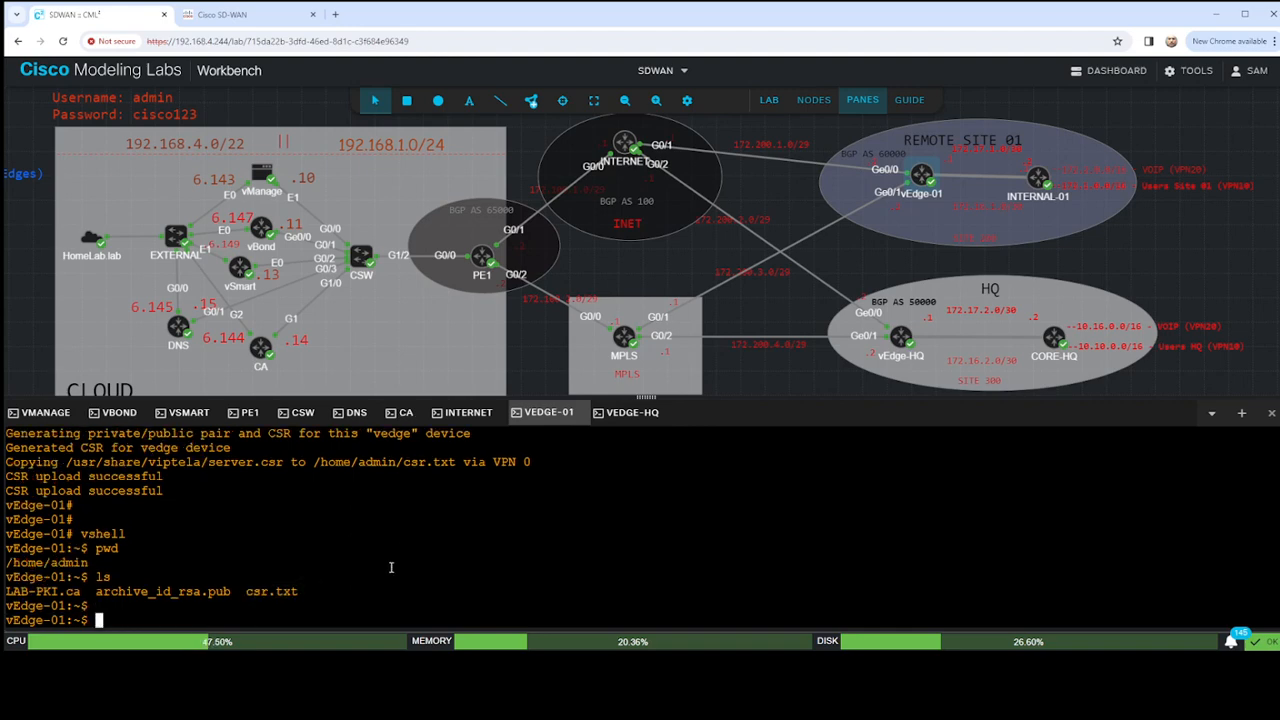
key(Return)
key(Return)
key(Return)
text(more c)
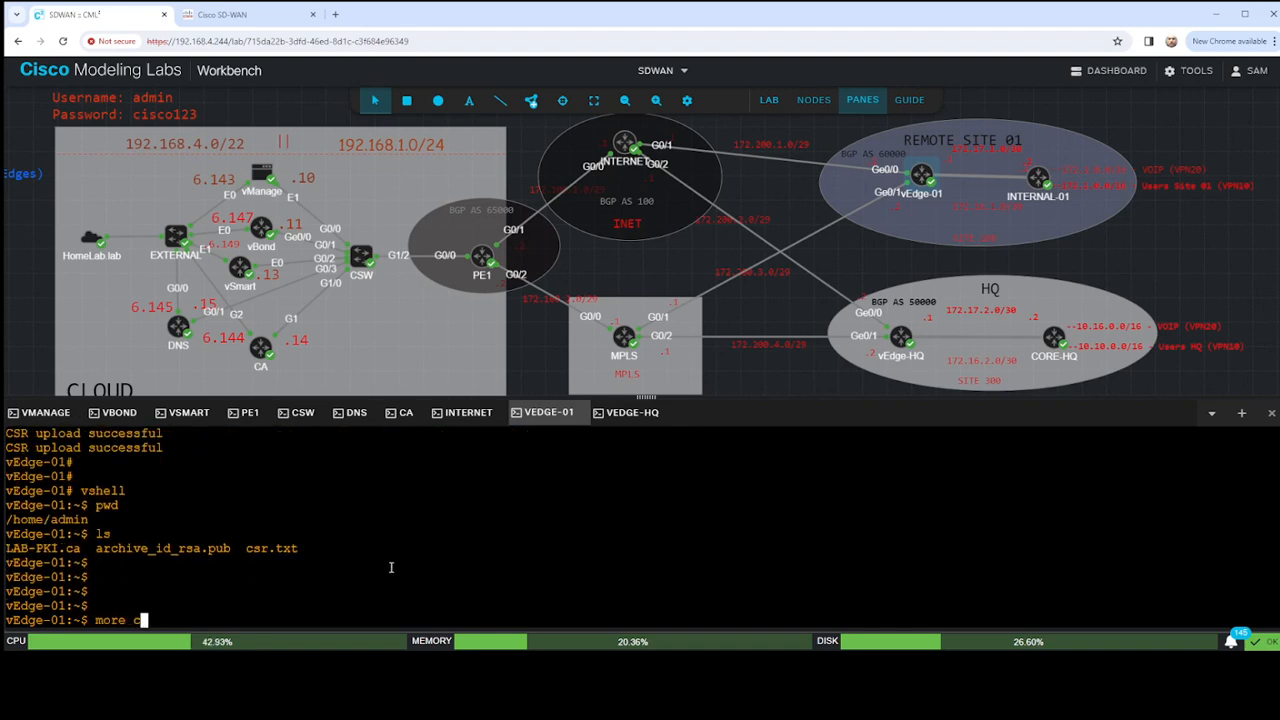
text(sr.txt)
key(Return)
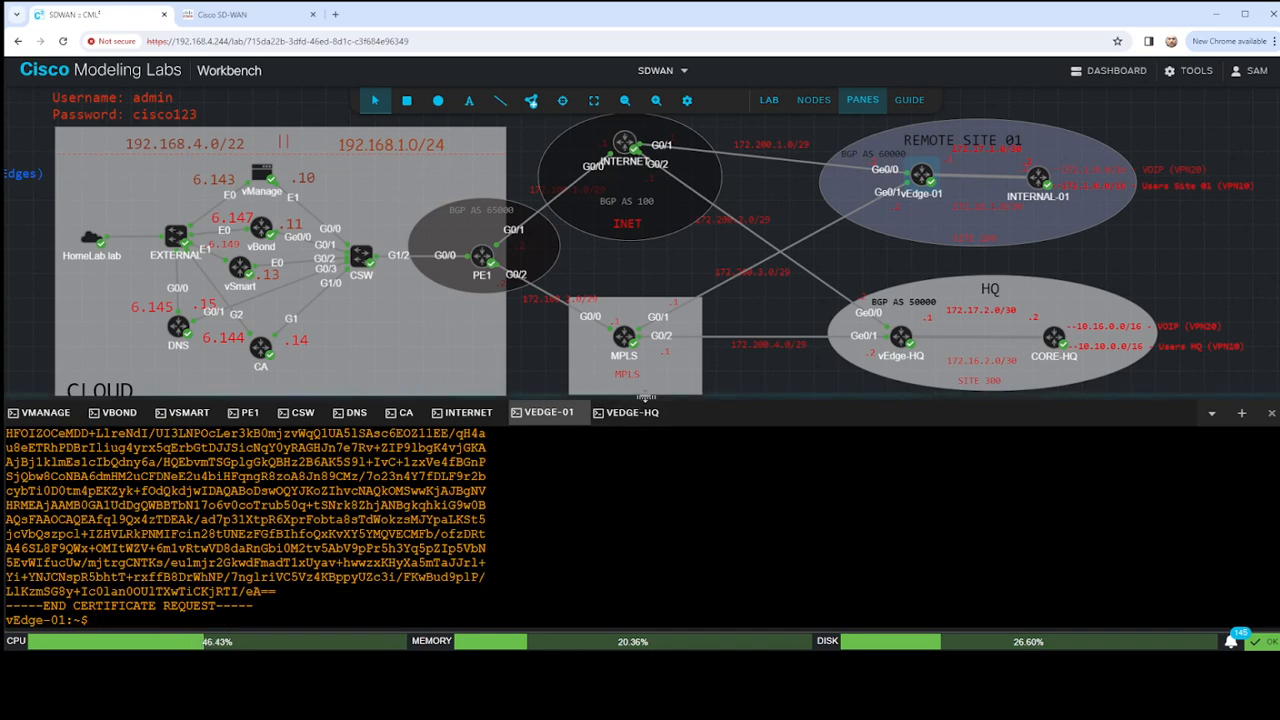
- Enlarge the console pane and select the whole certificate request, including its BEGIN and END lines, for copying
drag(646, 397, 646, 249)
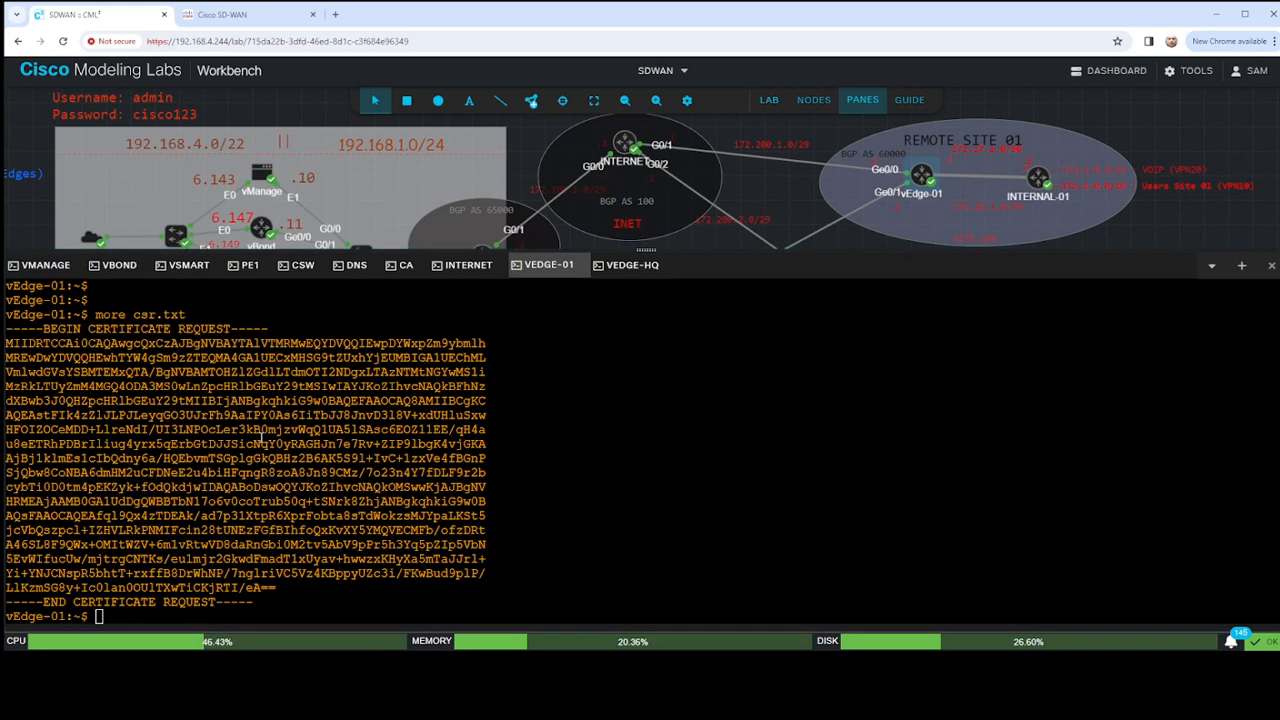
drag(14, 331, 255, 603)
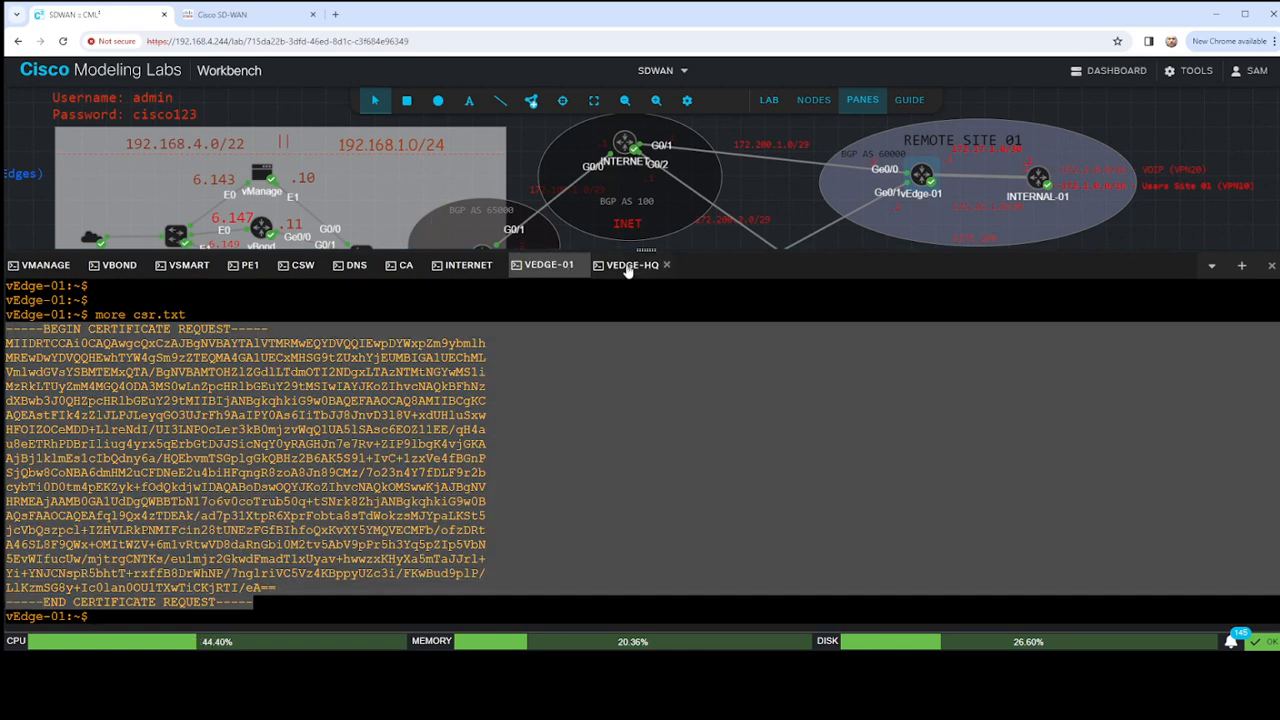
drag(646, 247, 648, 272)
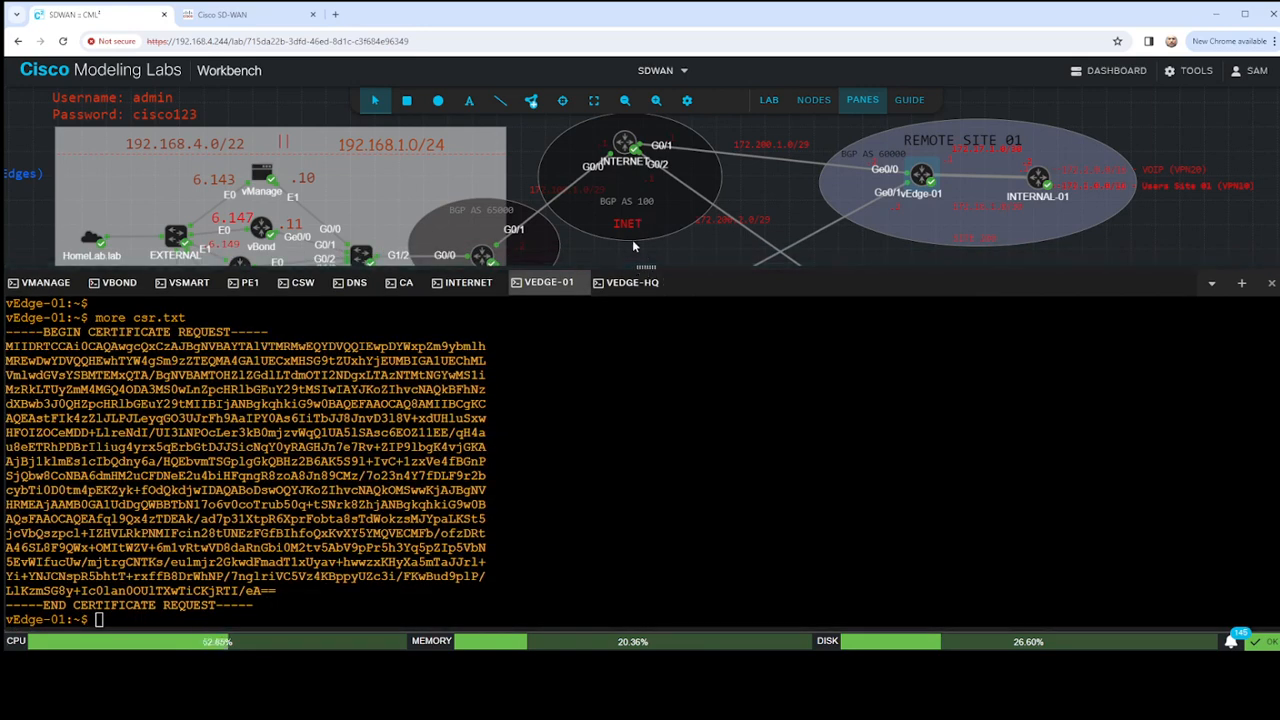
drag(646, 267, 646, 202)
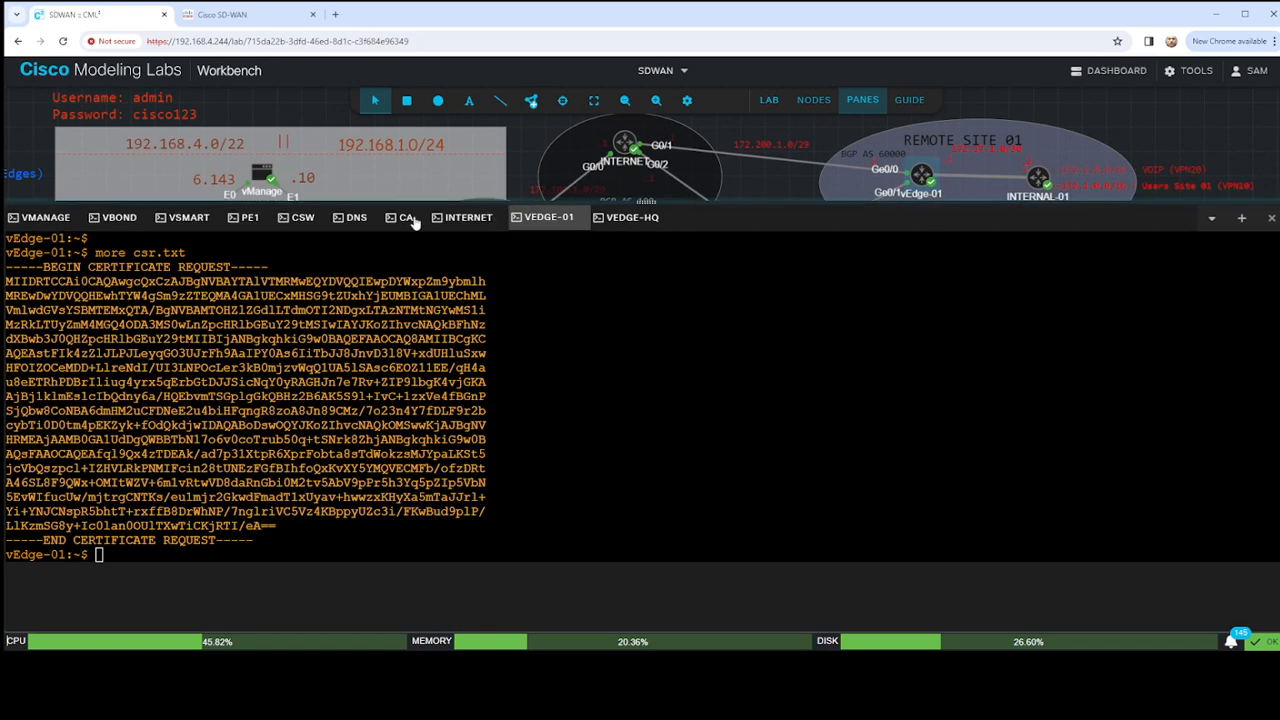
- Switch to the CA server's console and bring up a fresh prompt
click(406, 219)
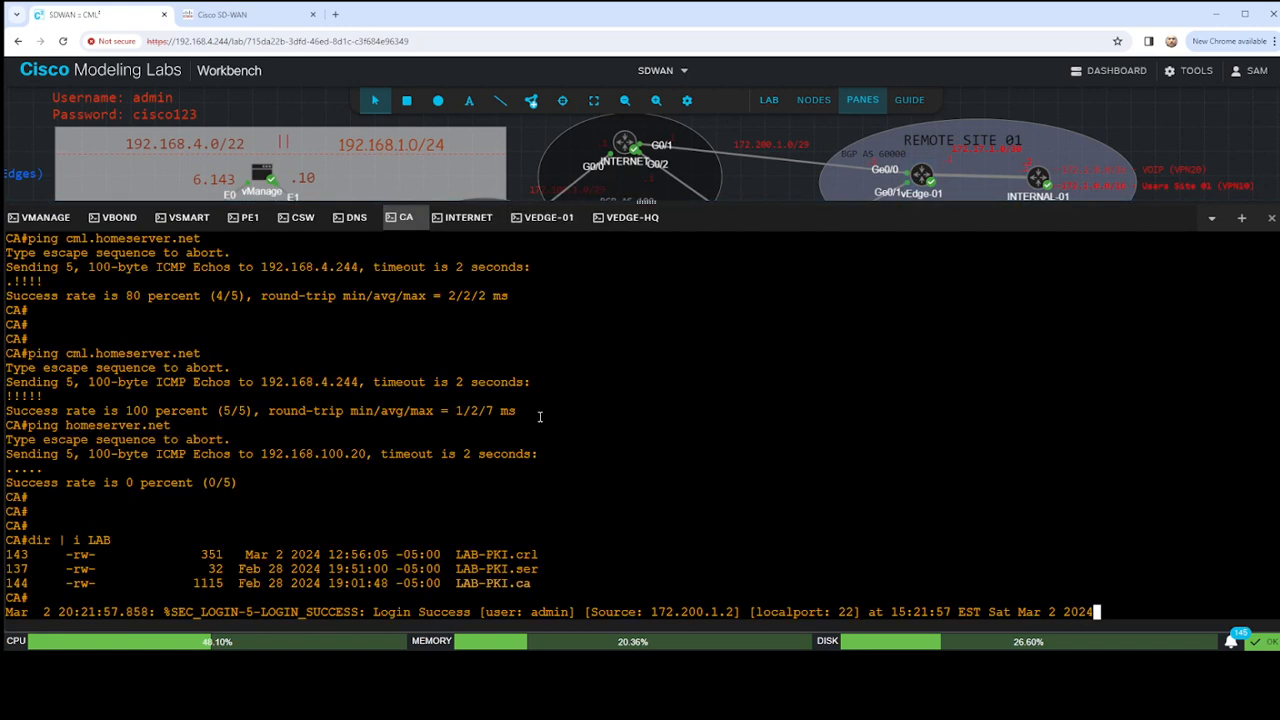
key(Return)
key(Return)
key(Return)
key(Return)
- Try starting the signing command as request pki server LAB-PKI request in privileged mode
text(rque)
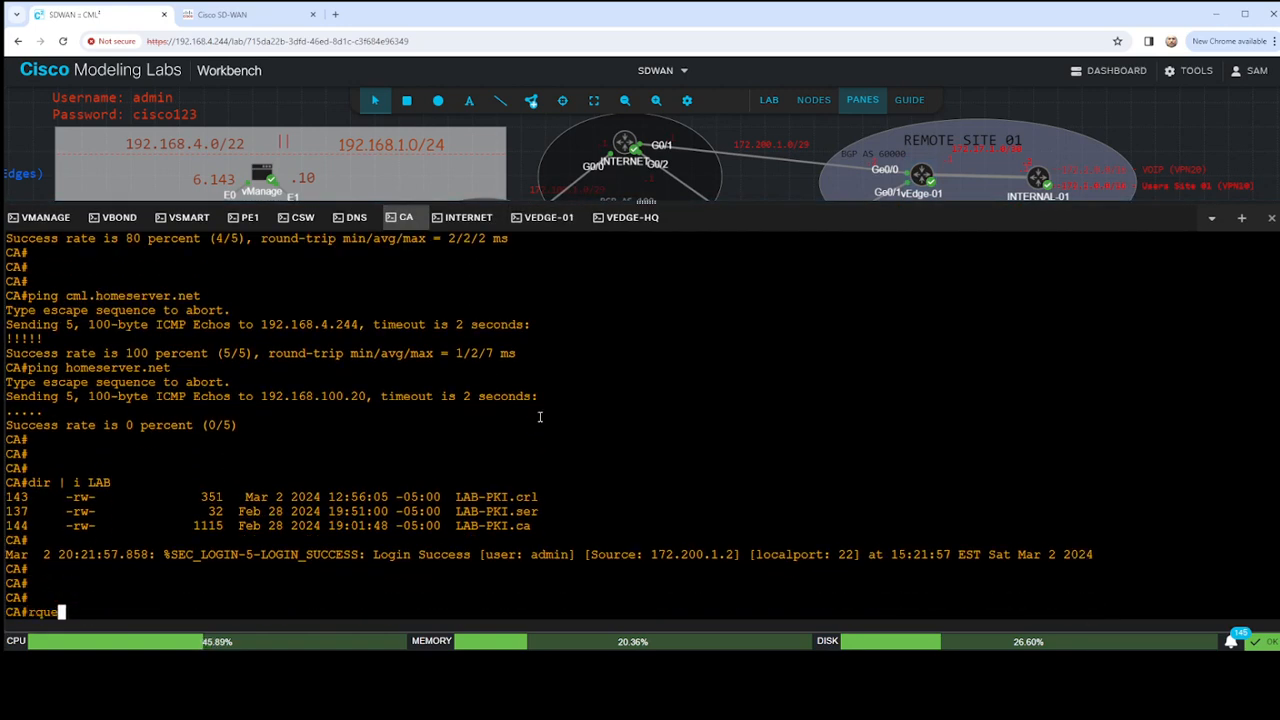
text(st)
key(BackSpace)
key(BackSpace)
key(BackSpace)
key(BackSpace)
key(BackSpace)
key(BackSpace)
text(equest)
text([lo)
key(BackSpace)
key(BackSpace)
key(BackSpace)
text(P)
key(BackSpace)
text(p)
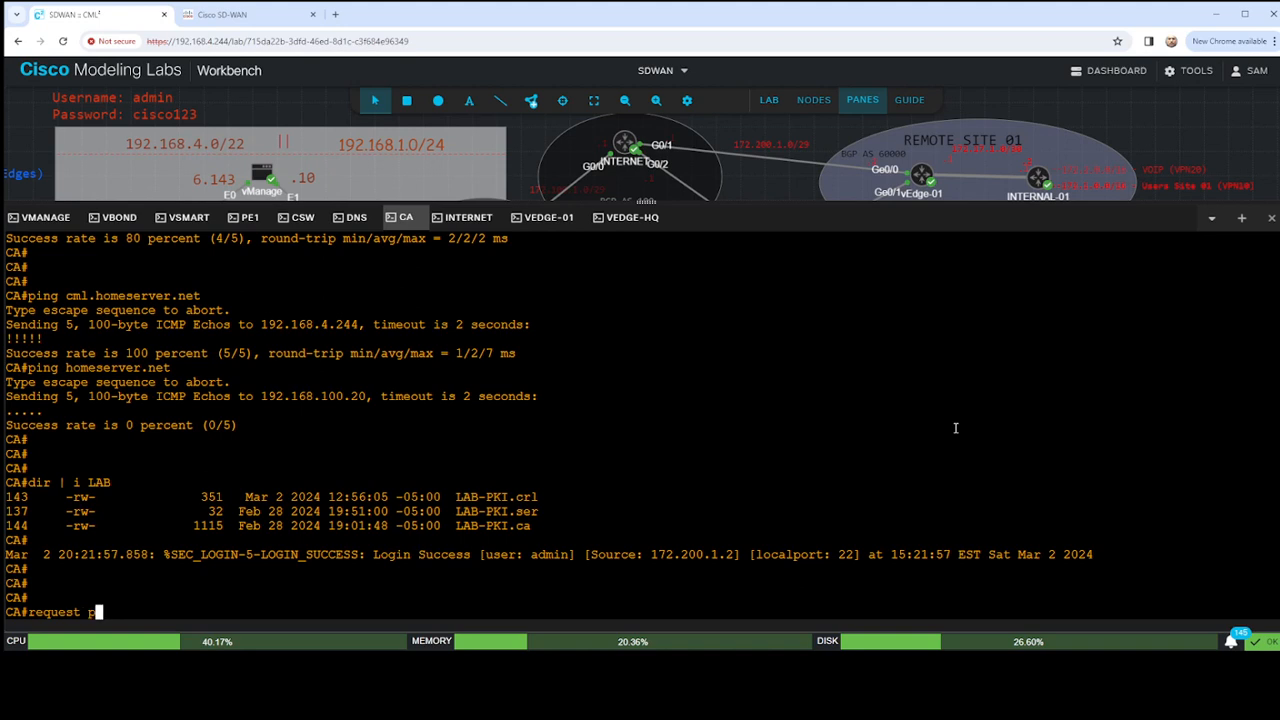
text(ki server LAB)
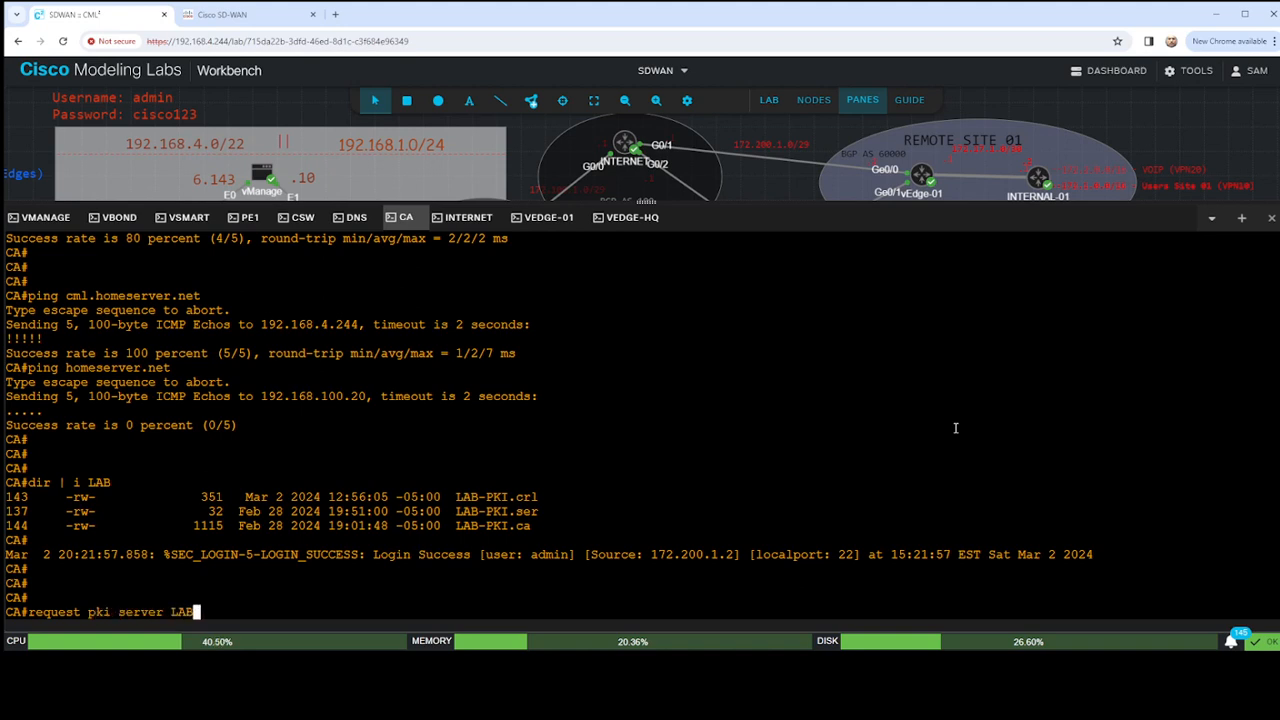
text(-PKI request )
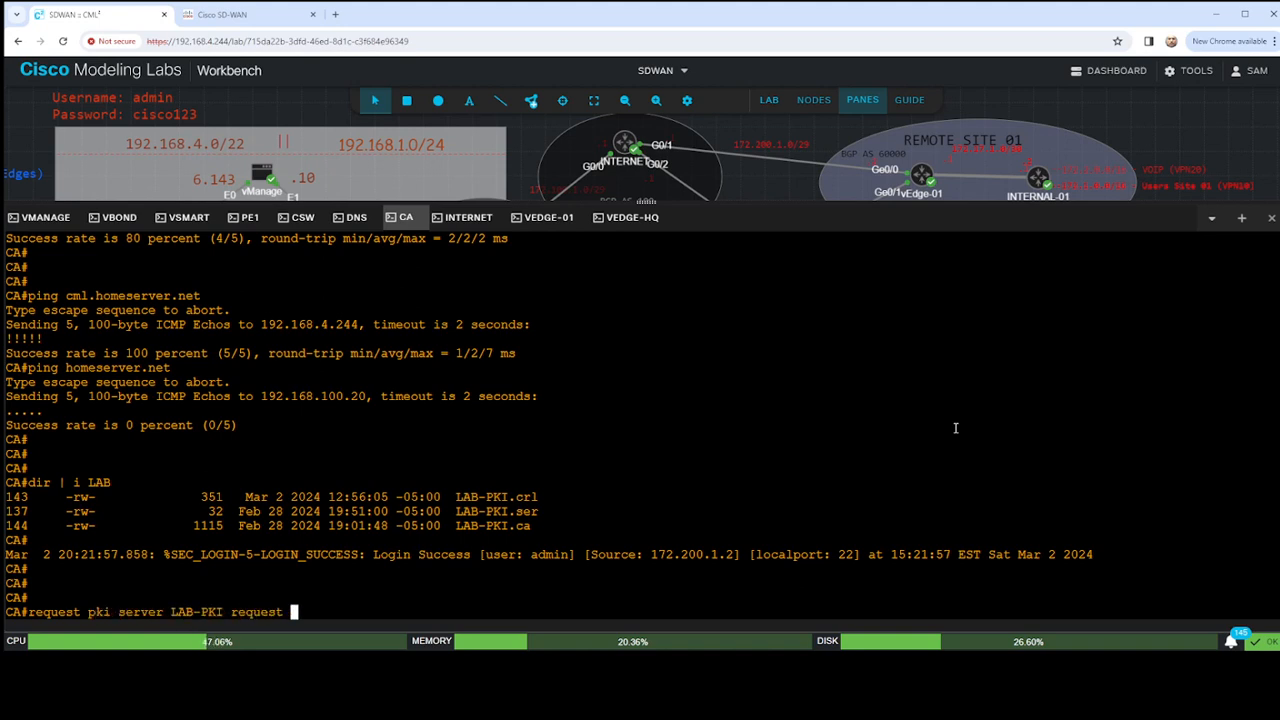
text(pk)
- Try completing the request pki server LAB-PKI command with pkcs10 ter, and clear the line
key(Tab)
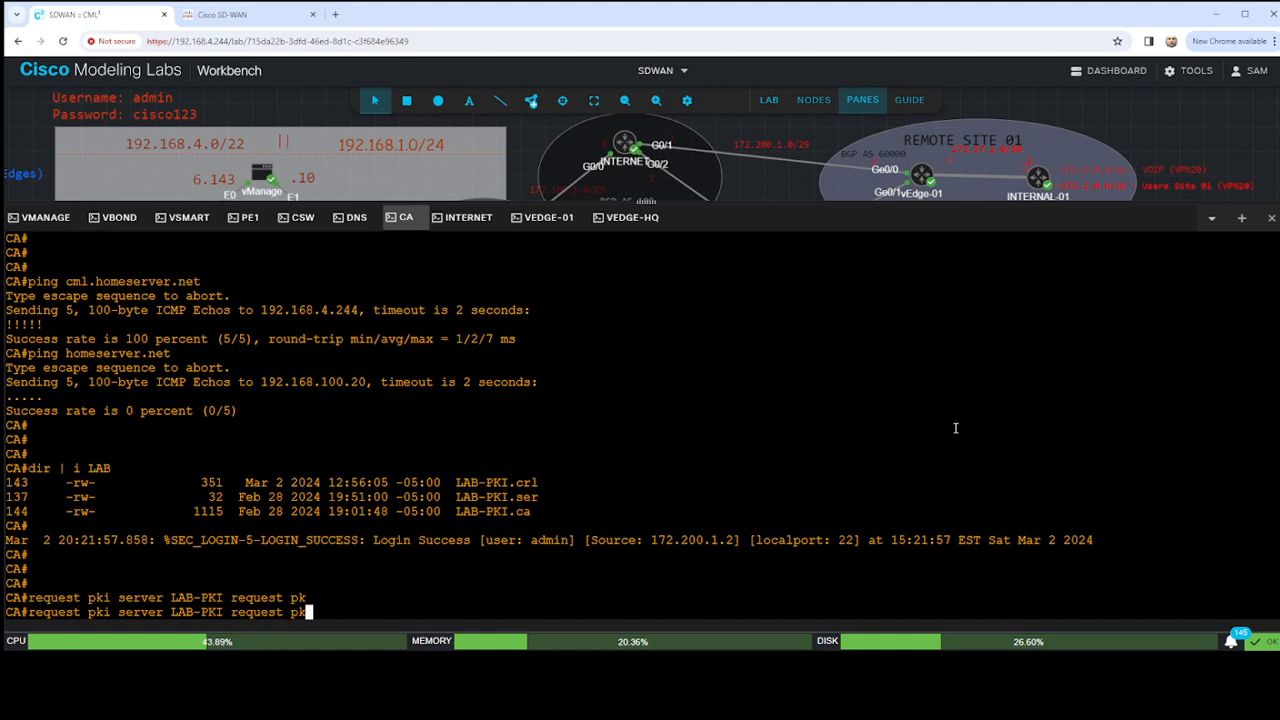
text(cas)
key(Tab)
key(BackSpace)
key(BackSpace)
text(s)
key(Tab)
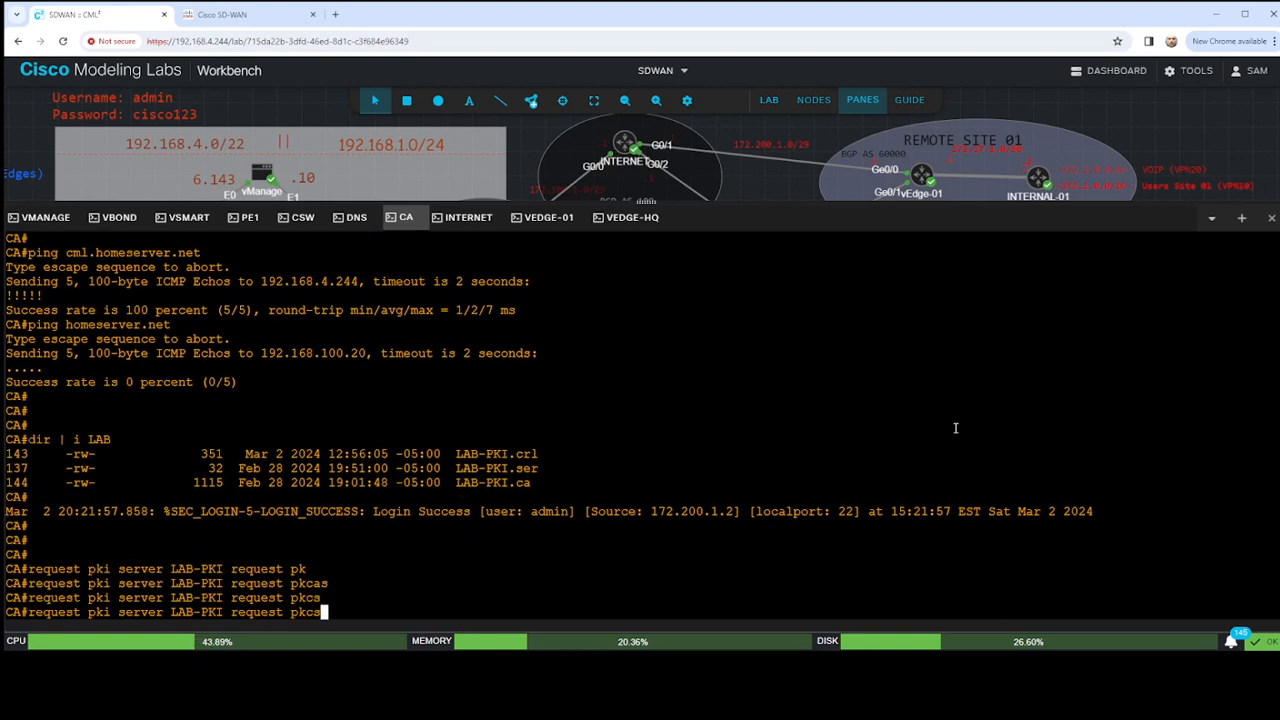
key(BackSpace)
key(BackSpace)
key(BackSpace)
key(BackSpace)
text(pkcs10 ter)
key(Tab)
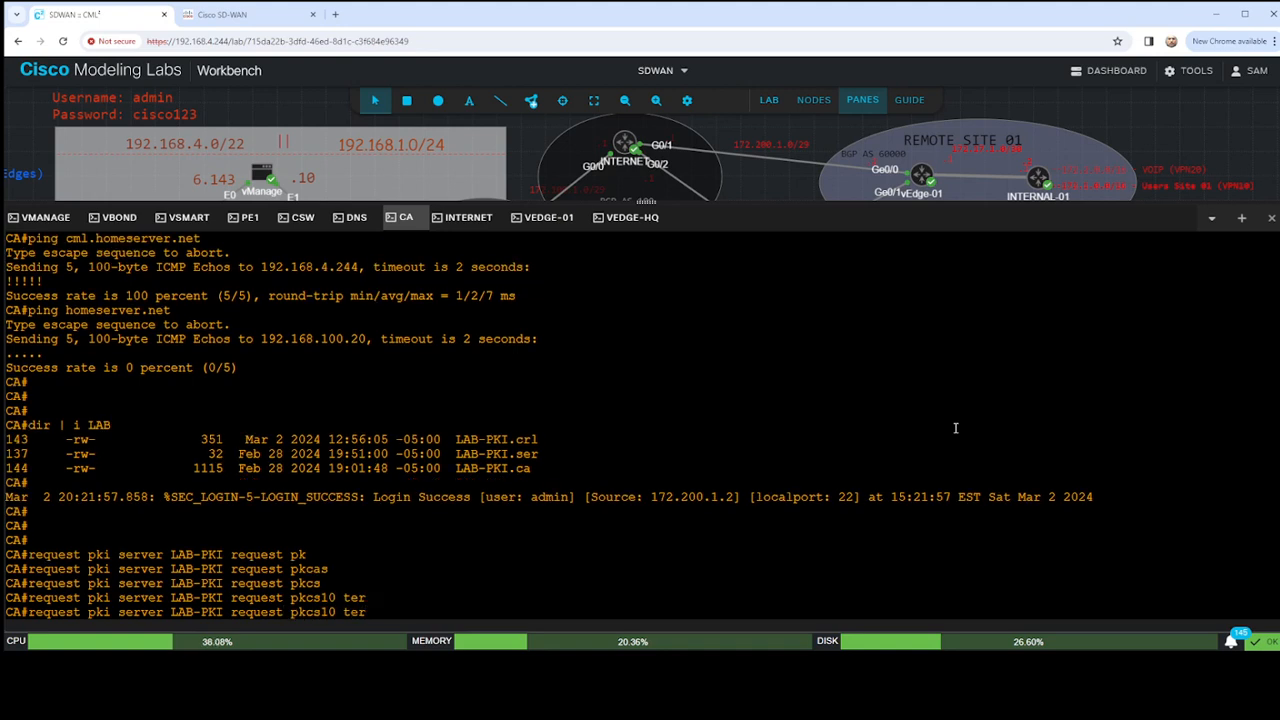
key(BackSpace)
key(BackSpace)
key(BackSpace)
key(BackSpace)
key(BackSpace)
key(BackSpace)
key(BackSpace)
key(BackSpace)
key(BackSpace)
key(BackSpace)
key(BackSpace)
key(BackSpace)
key(BackSpace)
key(BackSpace)
key(BackSpace)
key(BackSpace)
key(BackSpace)
key(BackSpace)
key(BackSpace)
key(BackSpace)
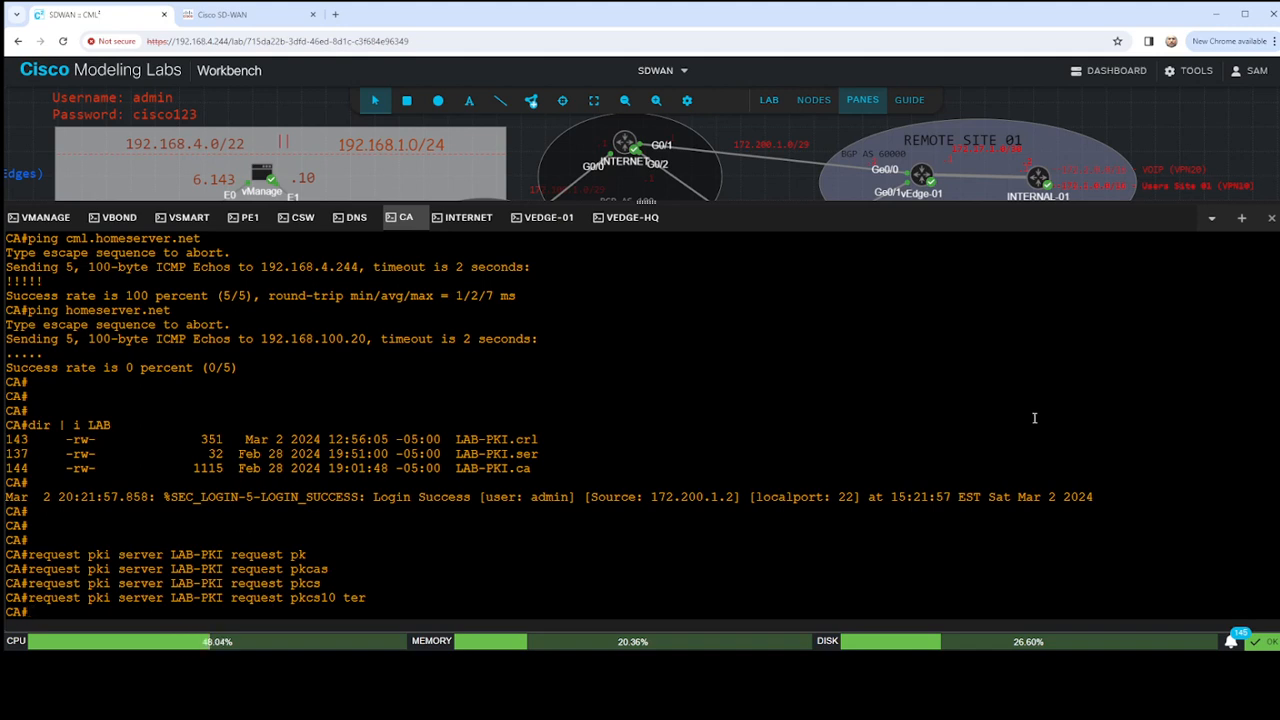
scroll(1033, 418, up, 2)
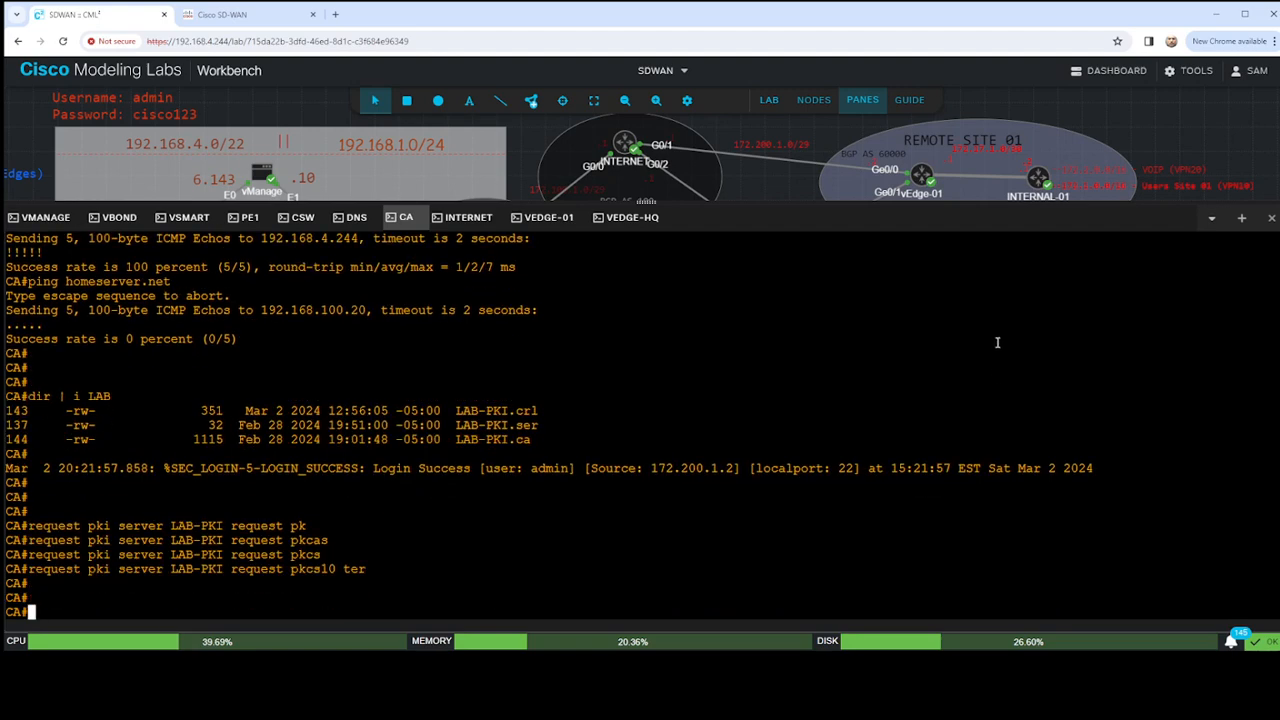
- Enter global configuration mode, try request pki server there, and clear the line
text(conf t)
key(Return)
text(request pk)
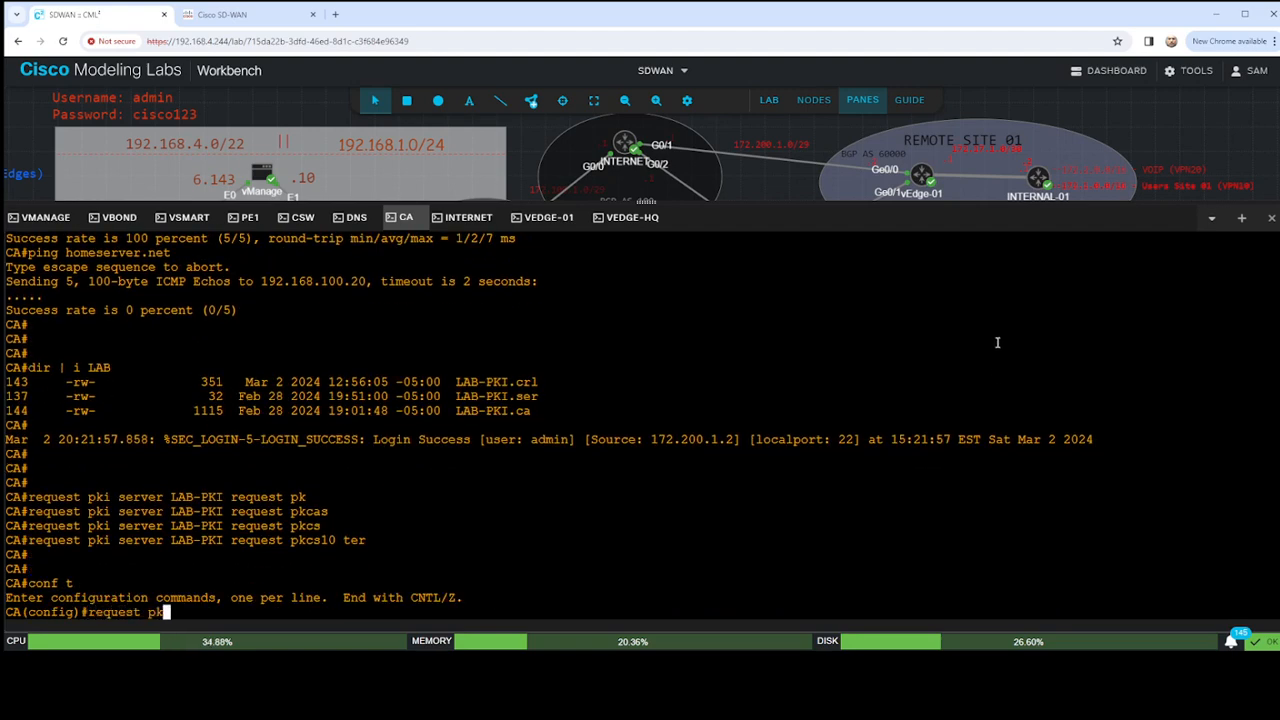
text(i ser)
key(Tab)
text(v)
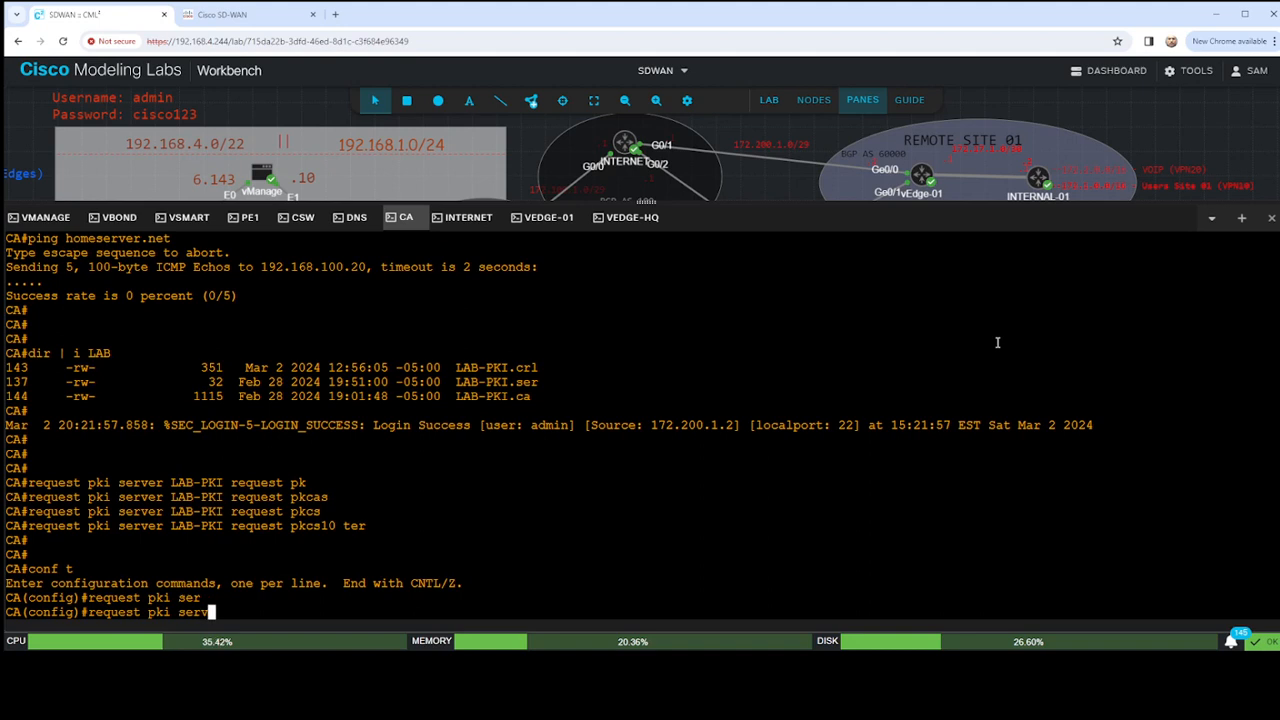
text(er)
key(Tab)
key(BackSpace)
key(BackSpace)
key(BackSpace)
key(BackSpace)
key(BackSpace)
key(BackSpace)
key(BackSpace)
key(BackSpace)
key(BackSpace)
key(BackSpace)
key(BackSpace)
key(BackSpace)
key(BackSpace)
key(BackSpace)
key(BackSpace)
key(BackSpace)
key(BackSpace)
key(BackSpace)
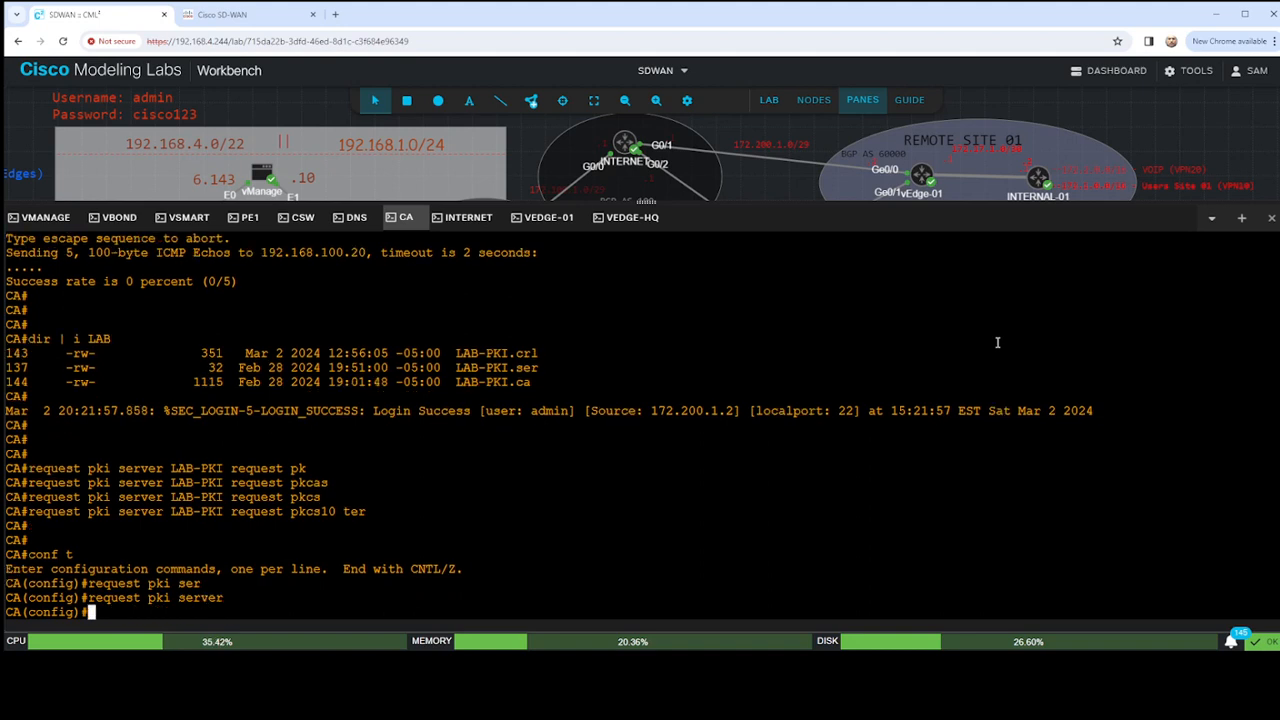
- Leave configuration mode, list the options of the request command, and try completing it with pk
text(end)
key(Return)
key(Return)
key(Return)
text(requ)
key(Tab)
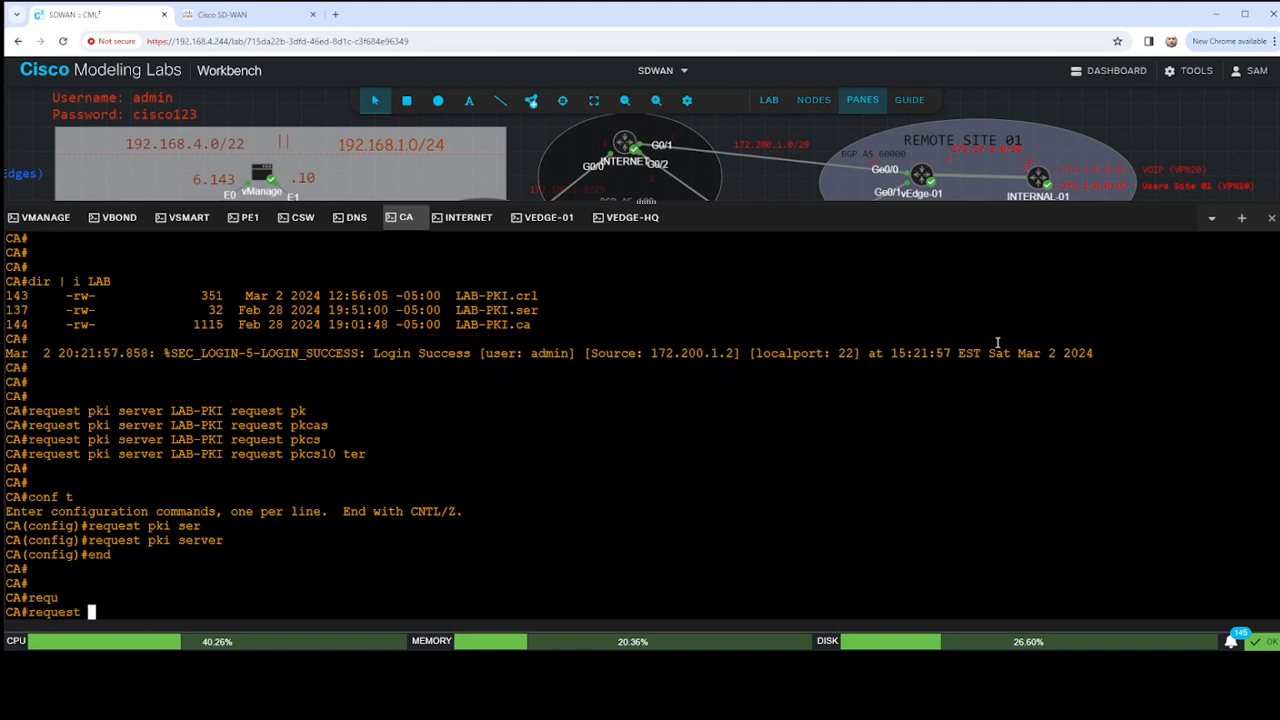
text(?)
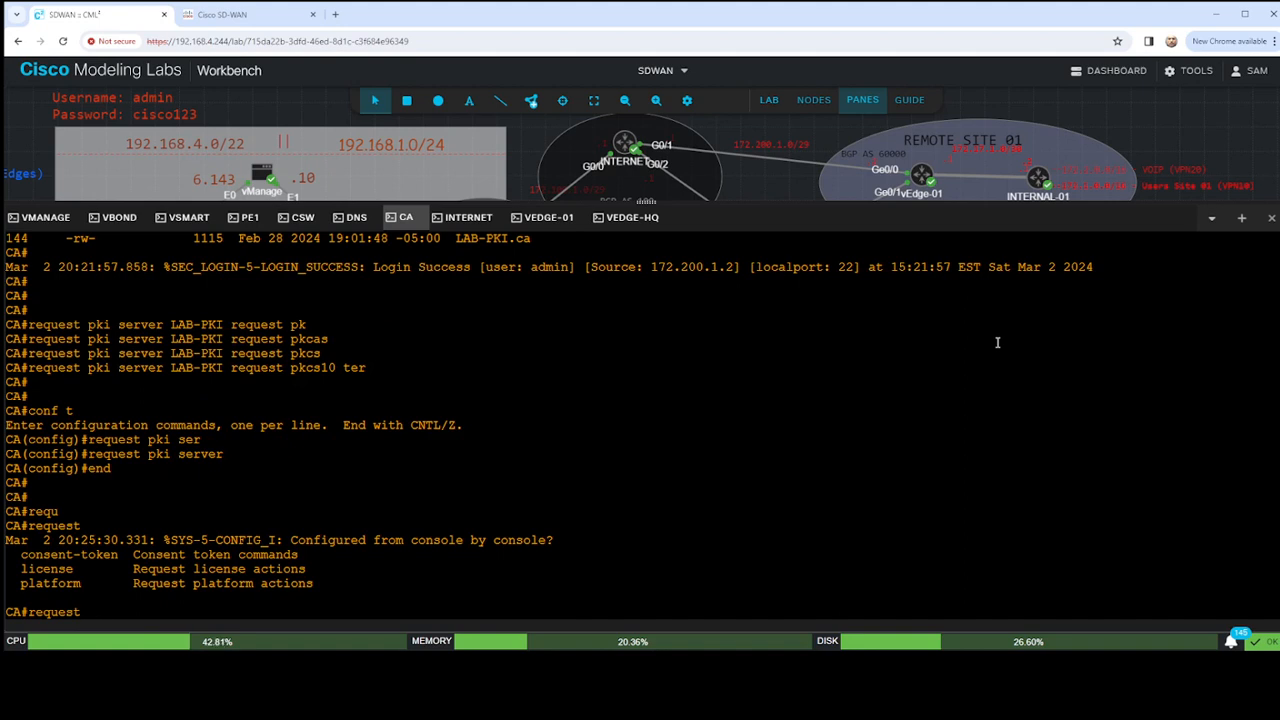
text(pk)
key(Tab)
key(BackSpace)
key(BackSpace)
key(BackSpace)
key(BackSpace)
key(BackSpace)
key(BackSpace)
key(BackSpace)
key(BackSpace)
key(BackSpace)
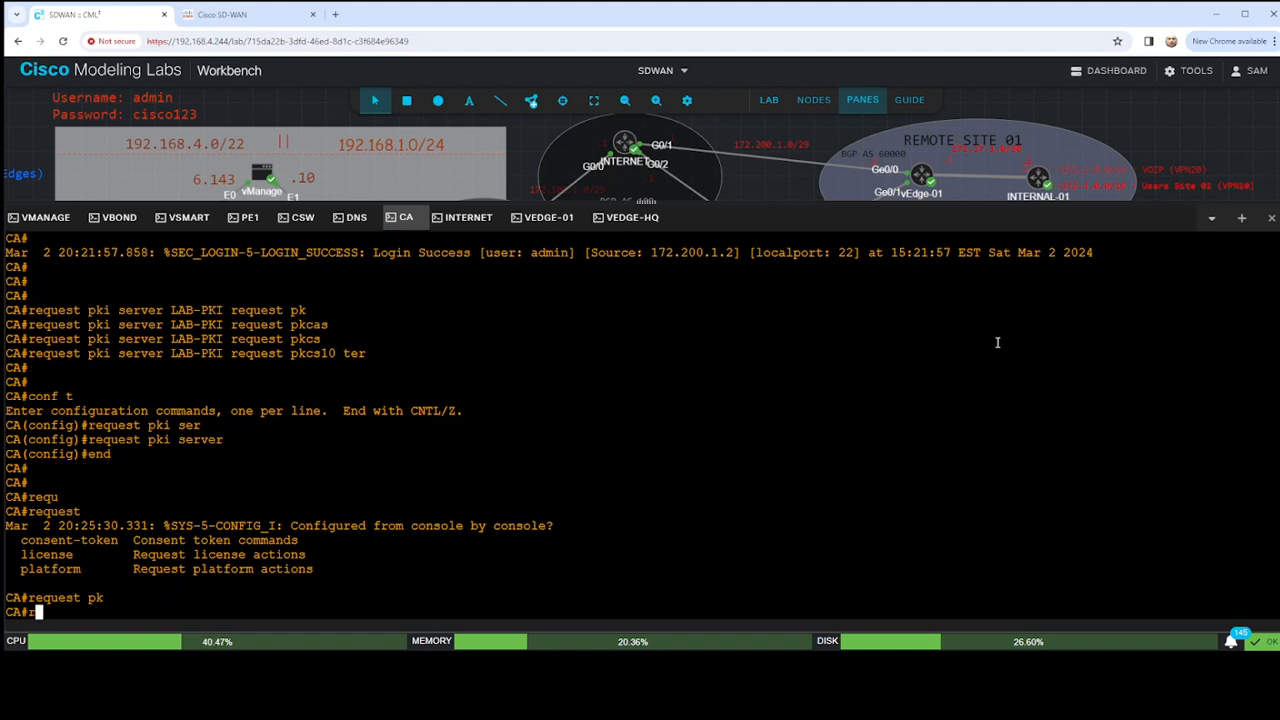
key(BackSpace)
- List the crypto pki subcommands, extend the command with server LAB-PKI, and list the options for that server
text(crypto pki)
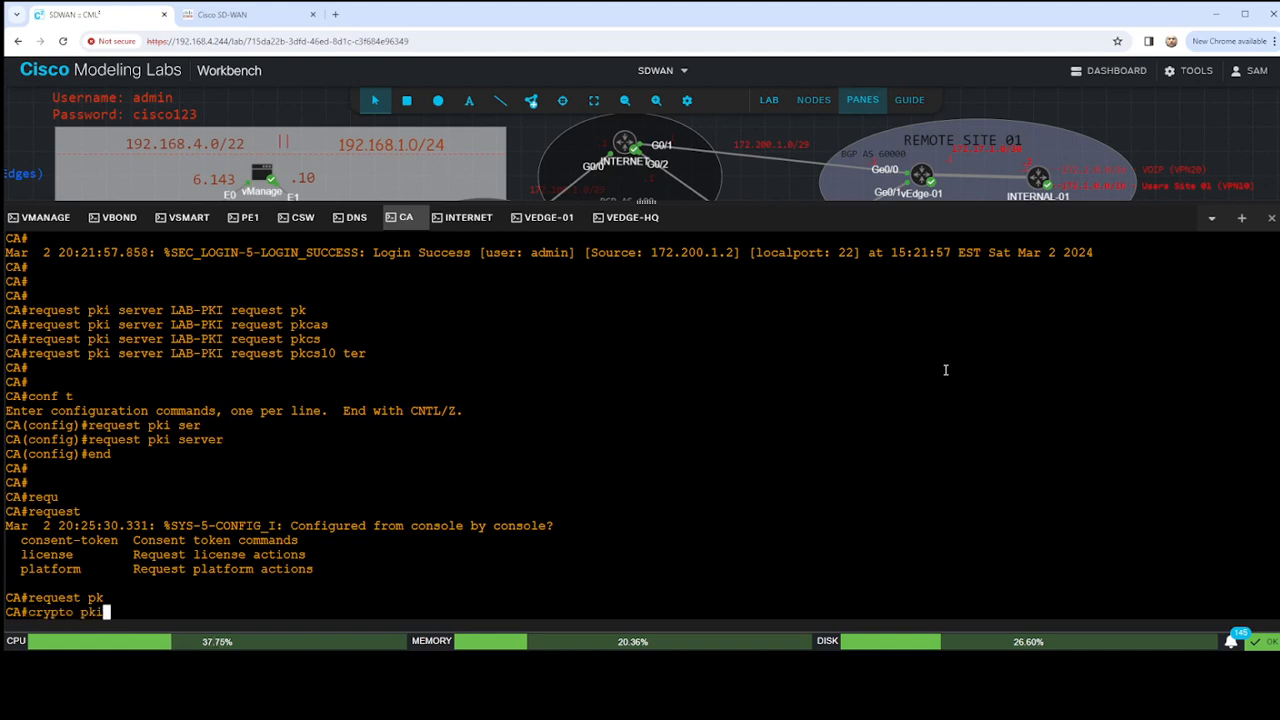
text( ?server)
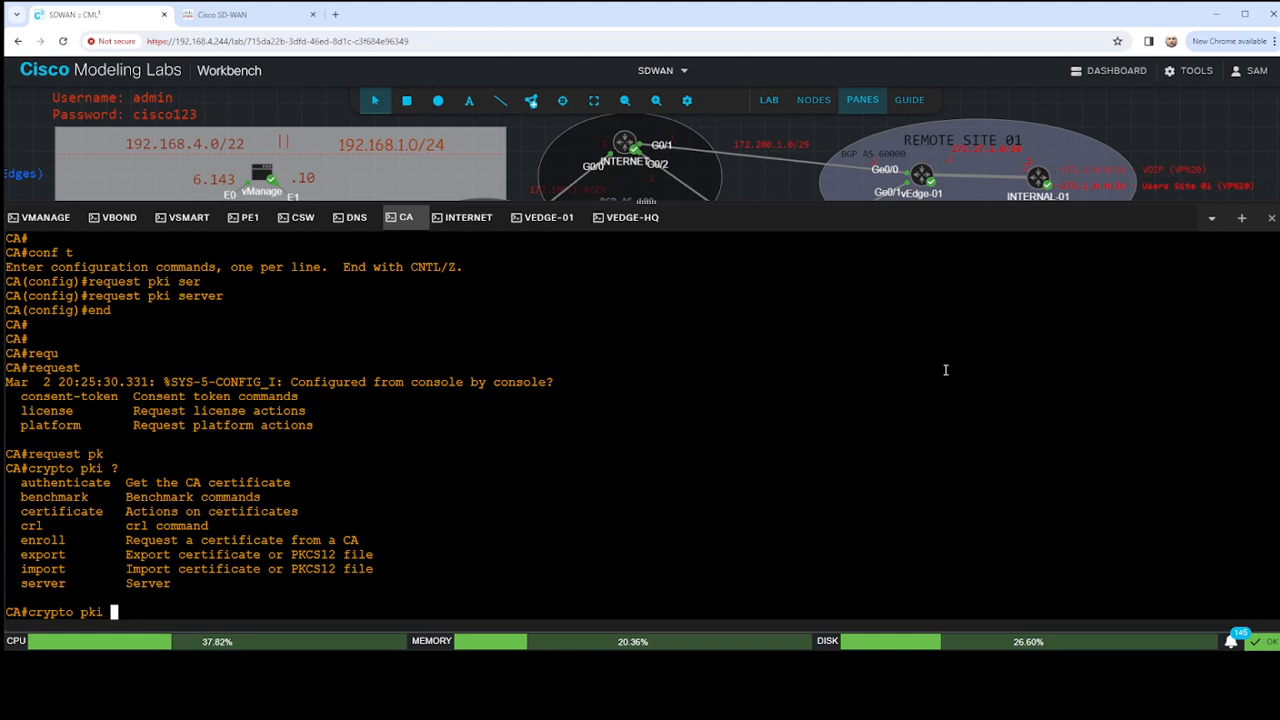
text(LAB-PKI ?)
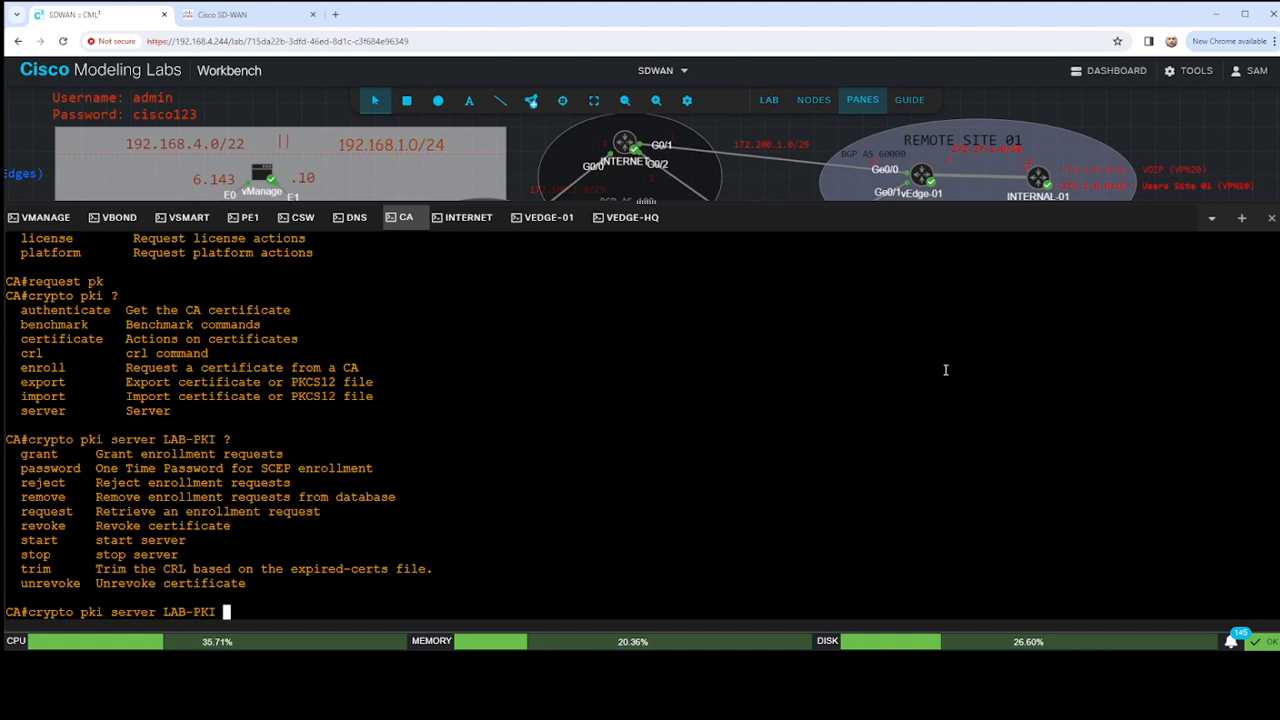
text(exp)
key(Tab)
key(BackSpace)
key(BackSpace)
key(BackSpace)
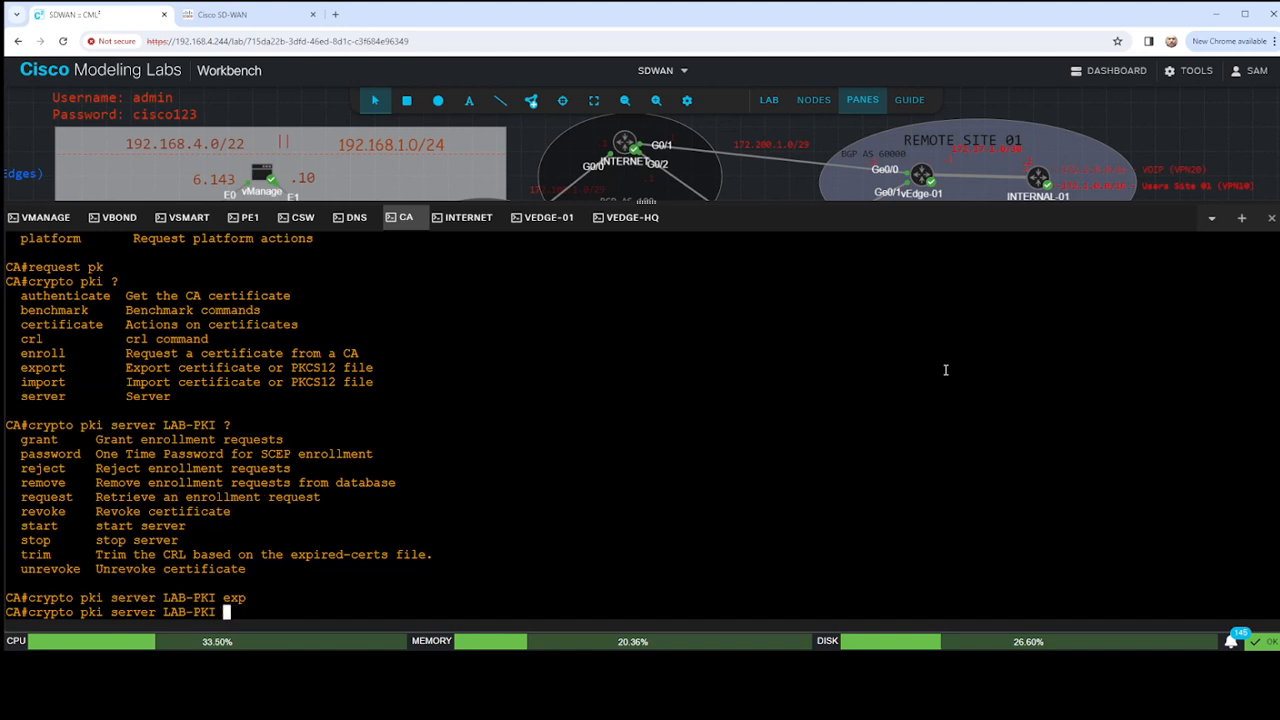
- Complete and run the command crypto pki server LAB-PKI request pkcs10 terminal
text(req)
key(Tab)
text(pkc)
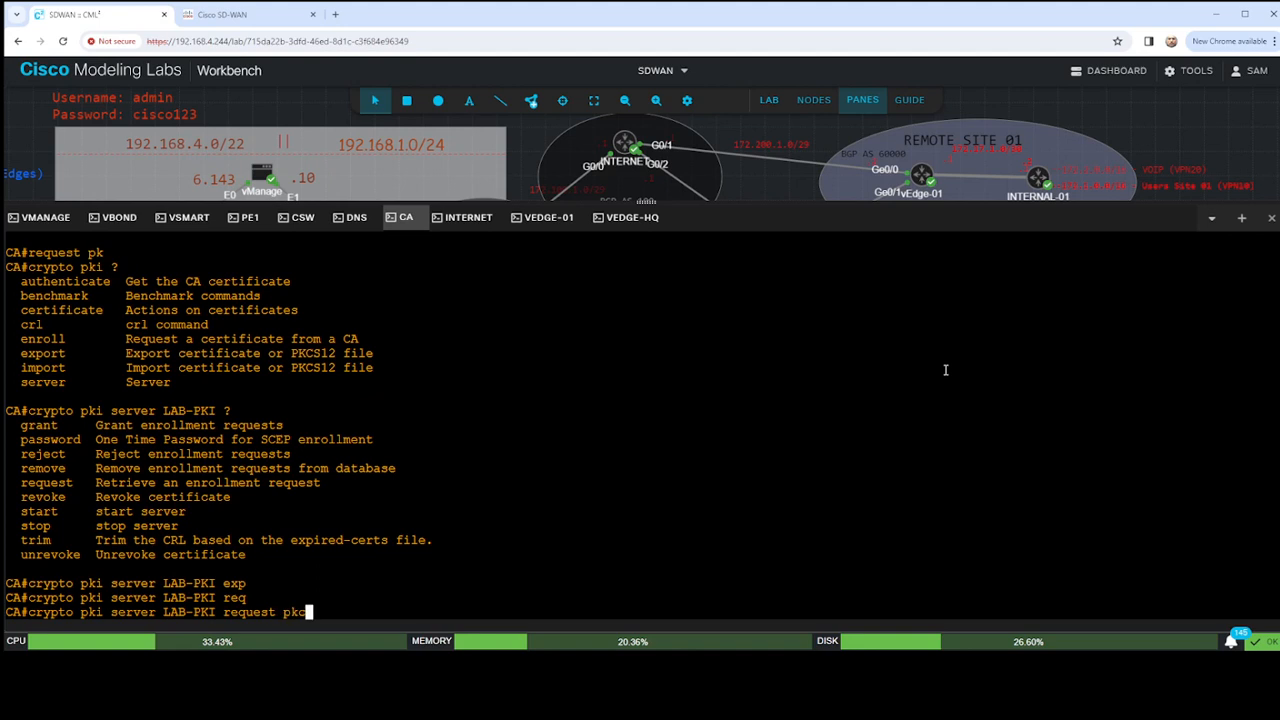
key(Tab)
text(term)
key(Tab)
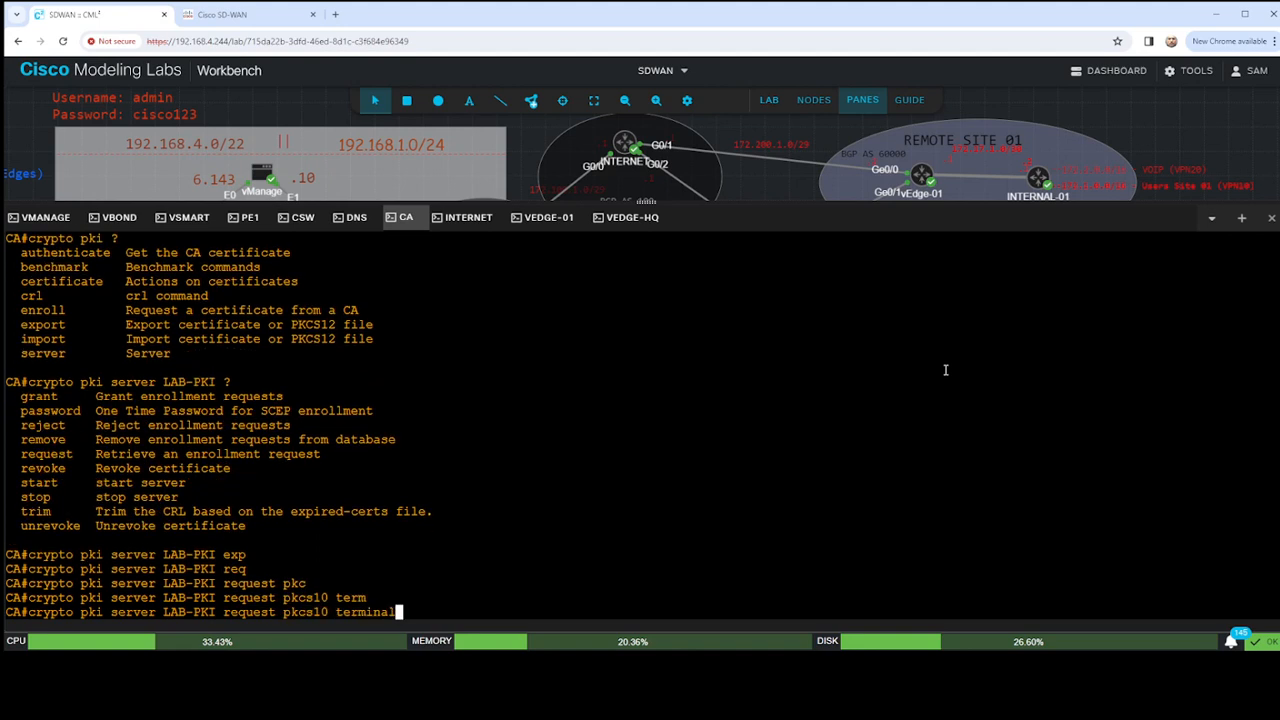
key(Return)
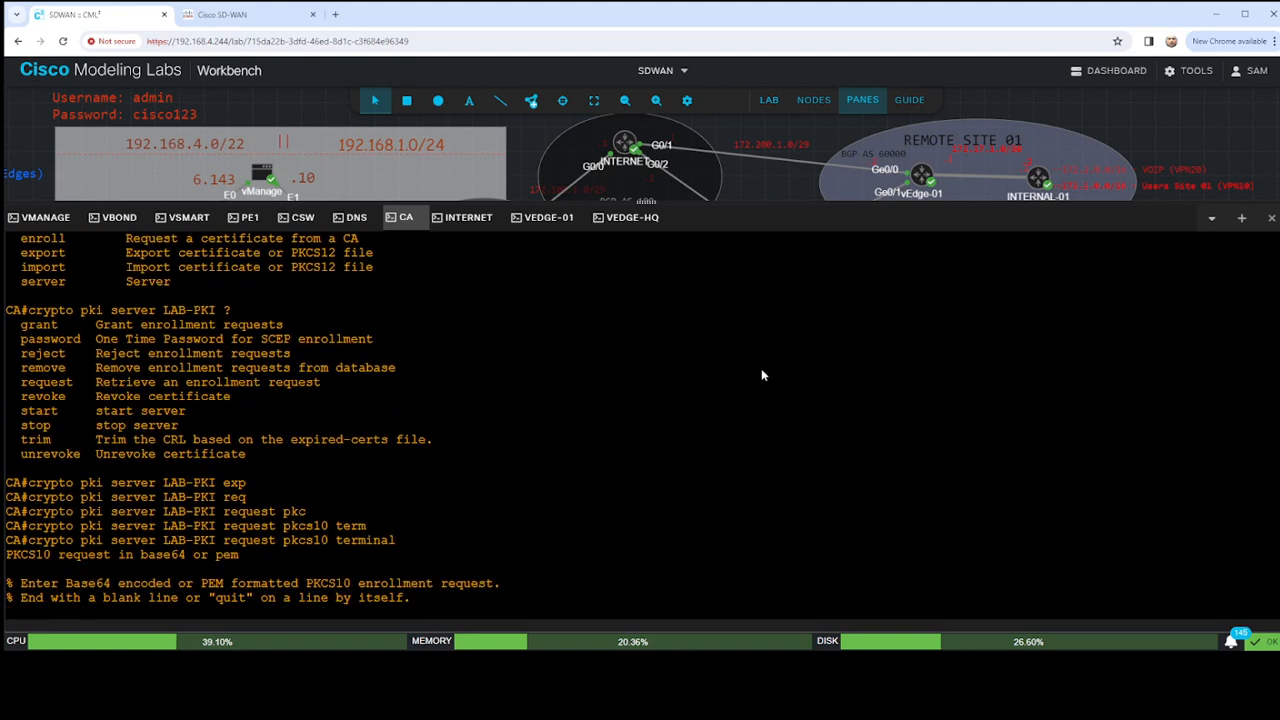
- Paste the copied vEdge-01 certificate request and end it with a blank line so the CA signs it
key(ctrl+v)
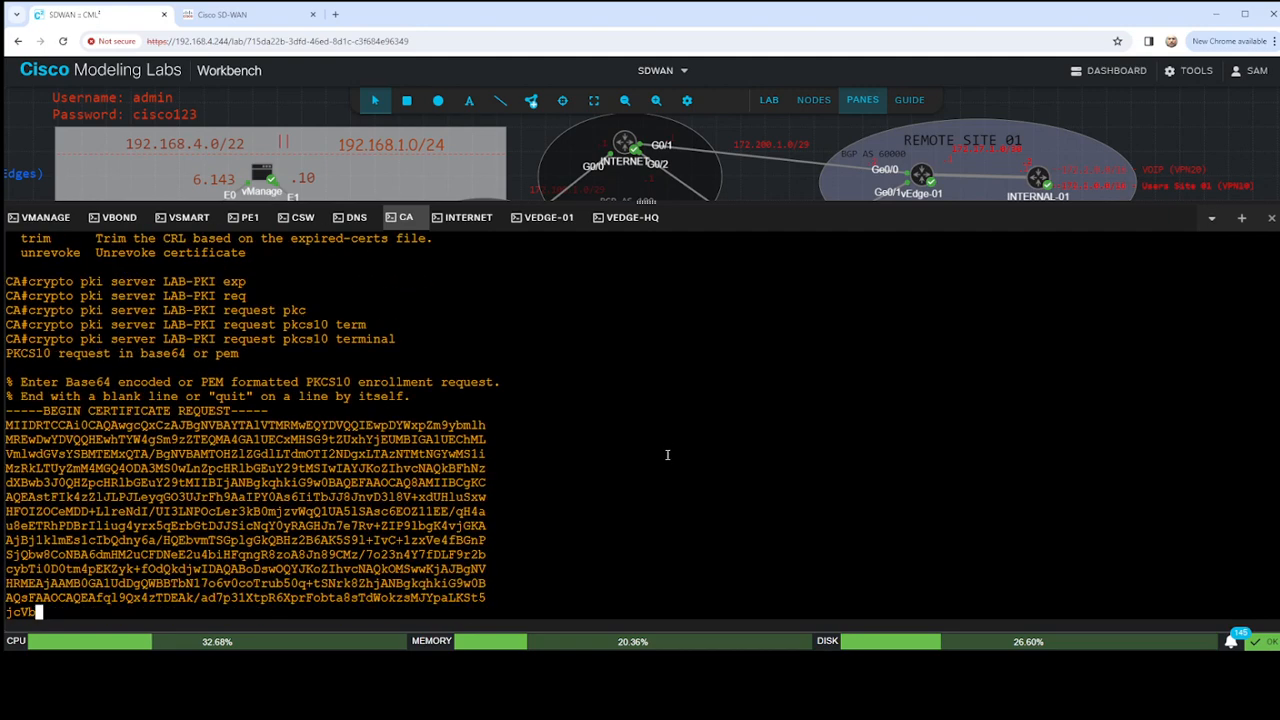
key(Return)
key(Return)
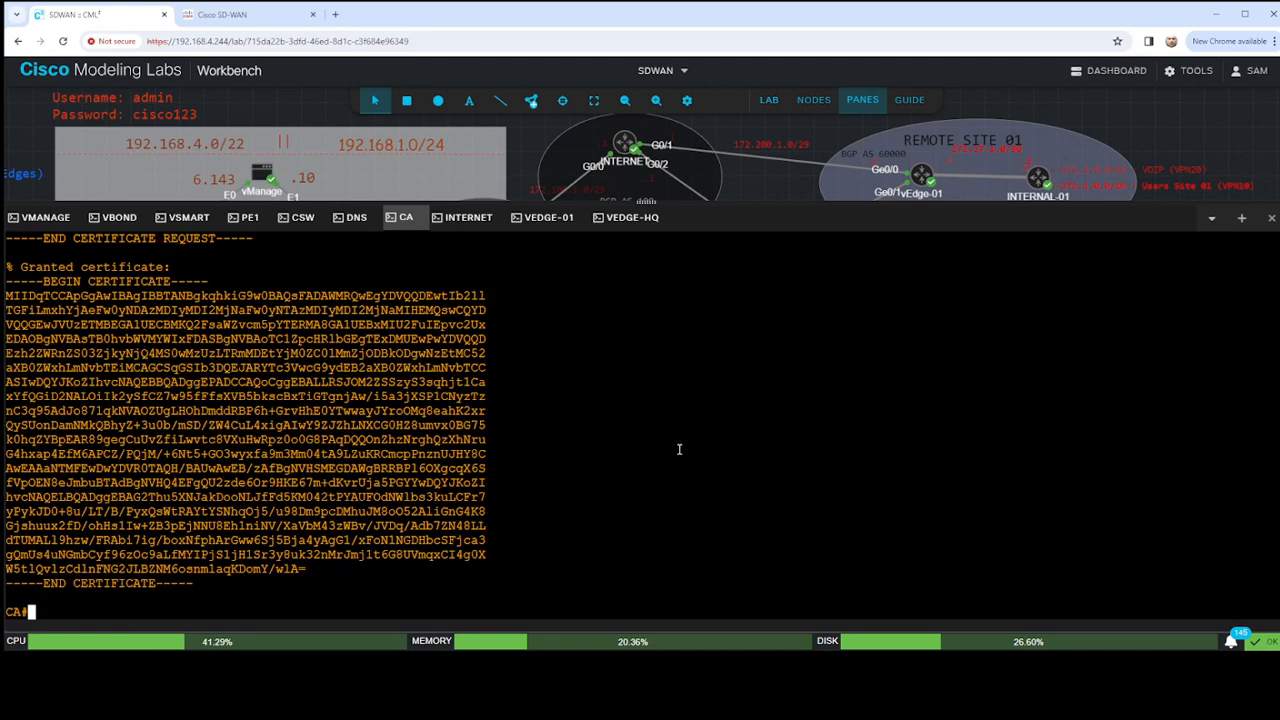
- Select the whole granted certificate, including its BEGIN and END lines, for copying, and return to a fresh prompt on the vEdge-01 console
drag(6, 281, 203, 580)
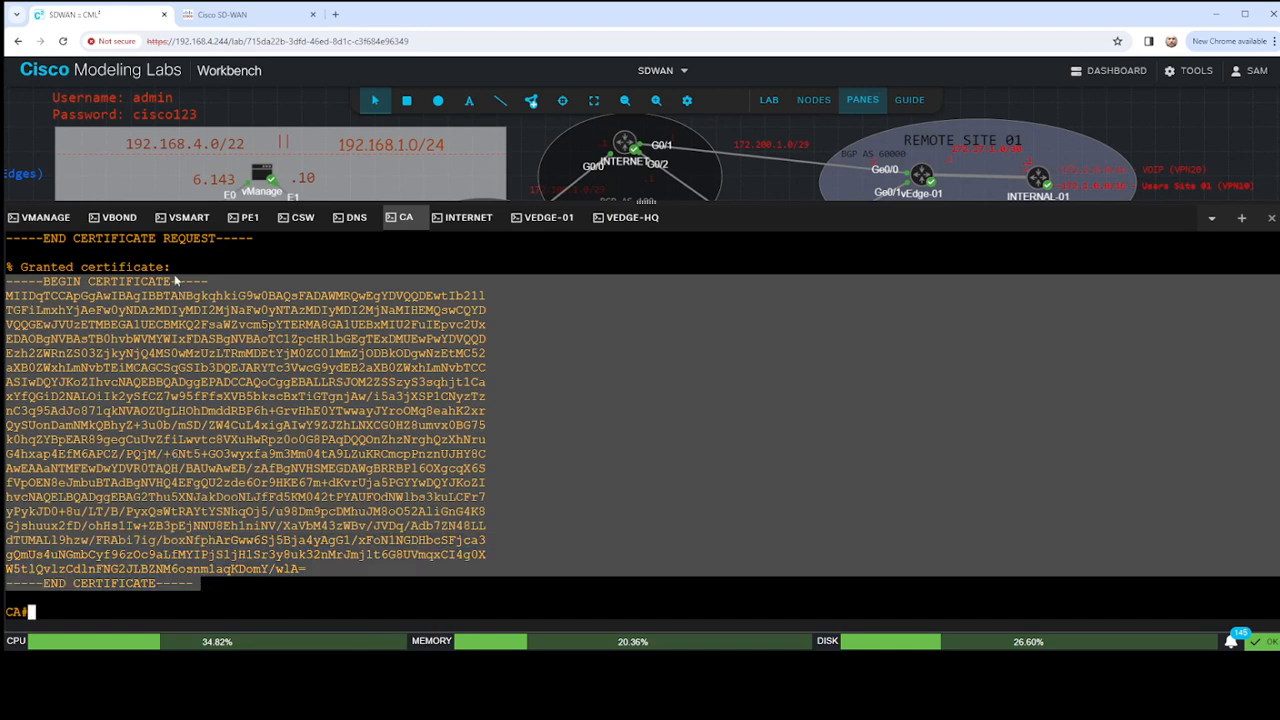
click(561, 216)
key(Return)
key(Return)
key(Return)
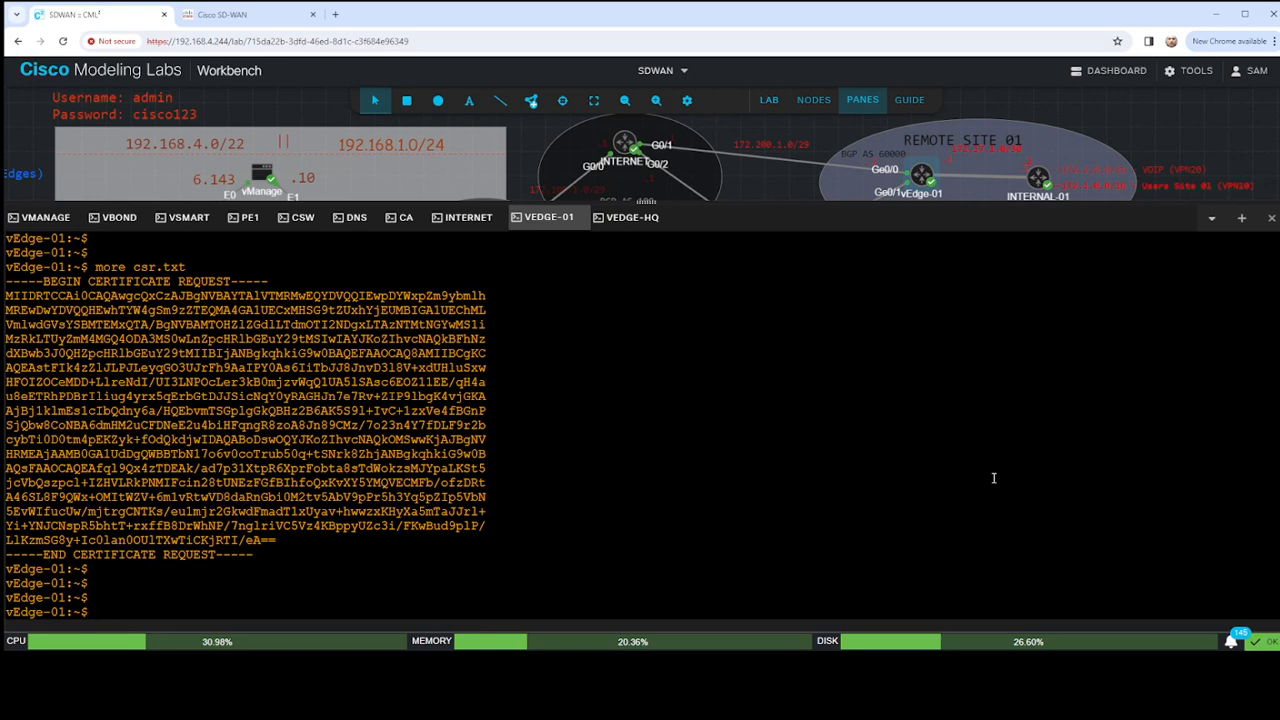
- Try entering vshell again on vEdge-01 and list the files in the current directory
text(vshell)
key(Return)
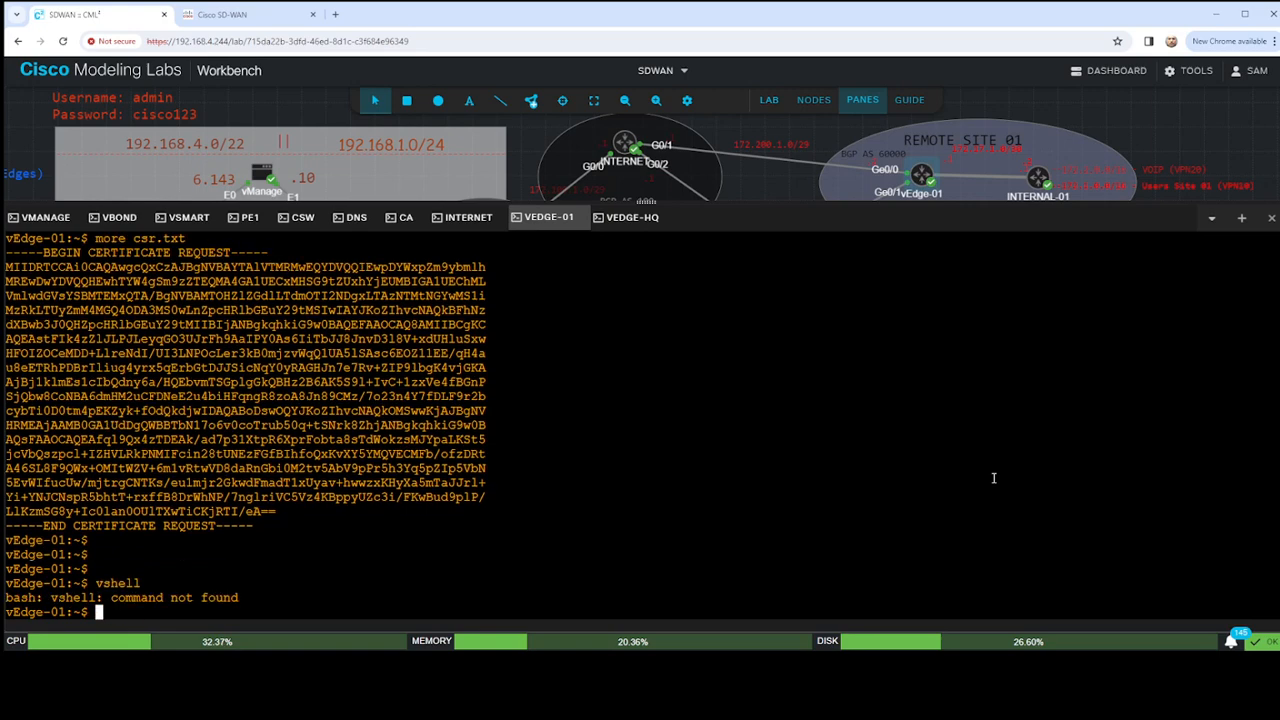
text(ls)
key(Return)
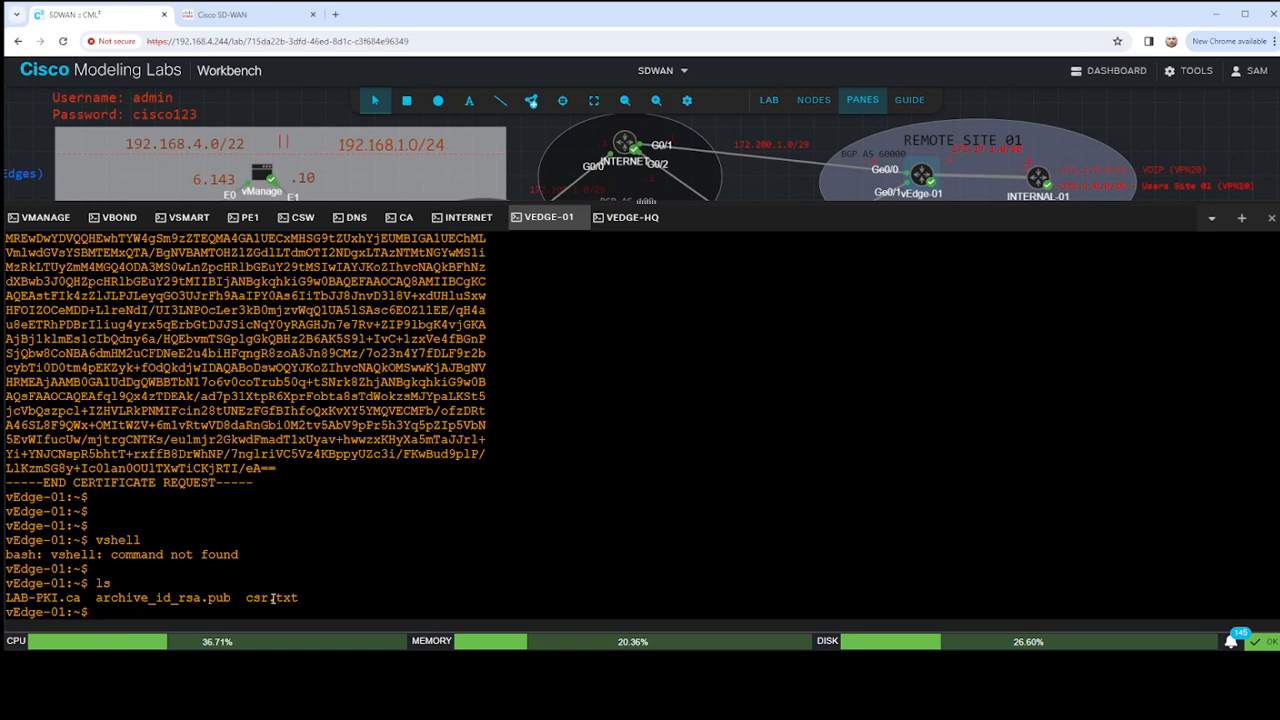
- Review the certificate request output on vEdge-01 and compare it with the request and granted certificate on the CA console
scroll(210, 396, up, 5)
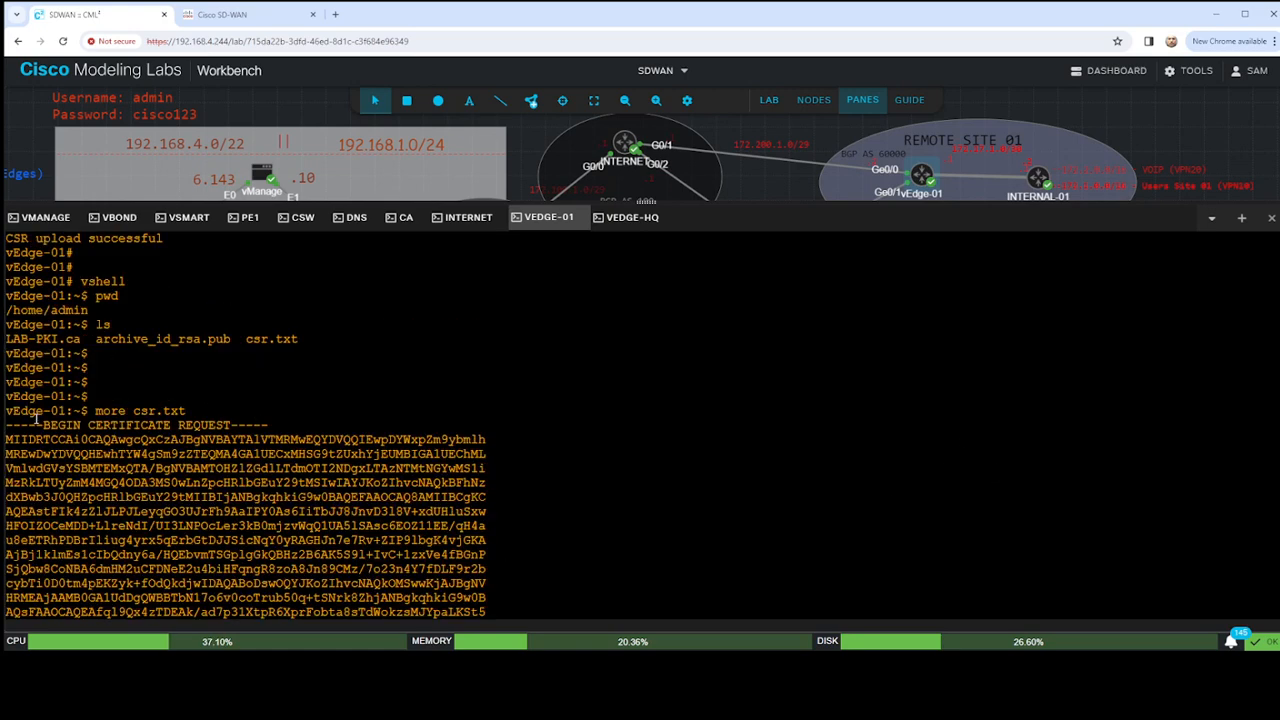
scroll(230, 480, down, 3)
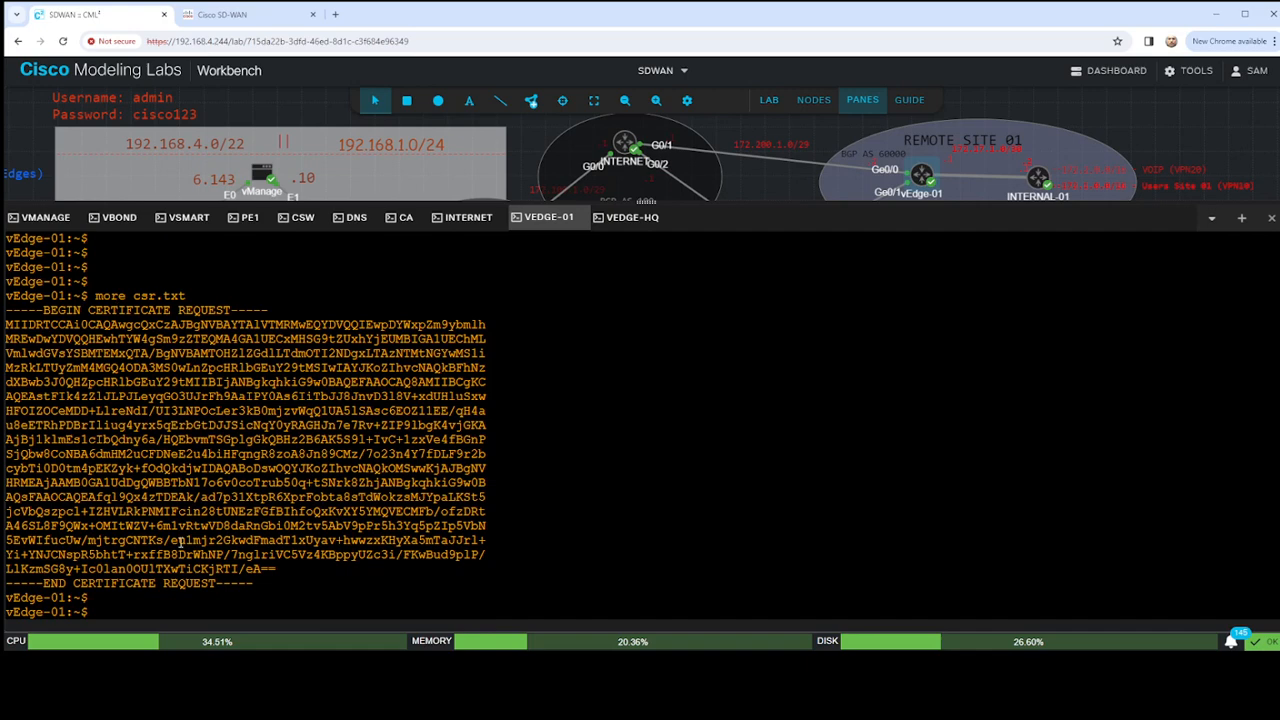
scroll(335, 473, down, 3)
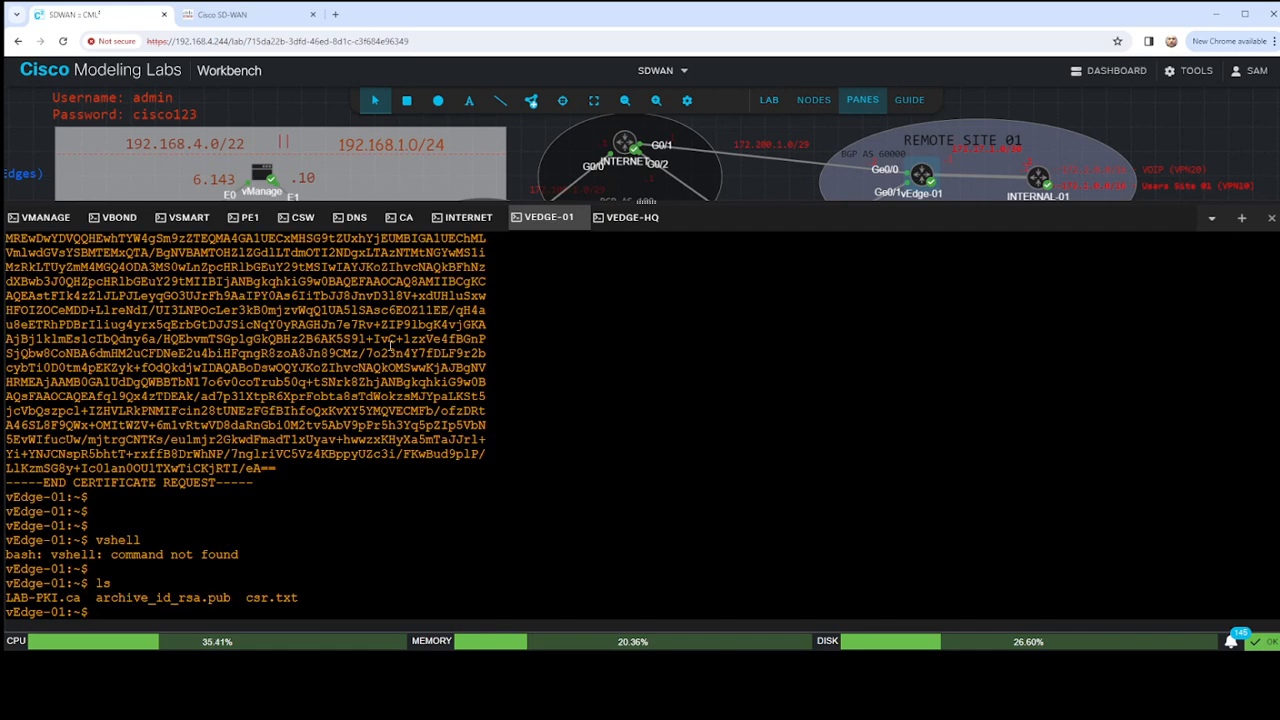
click(405, 218)
scroll(222, 410, up, 5)
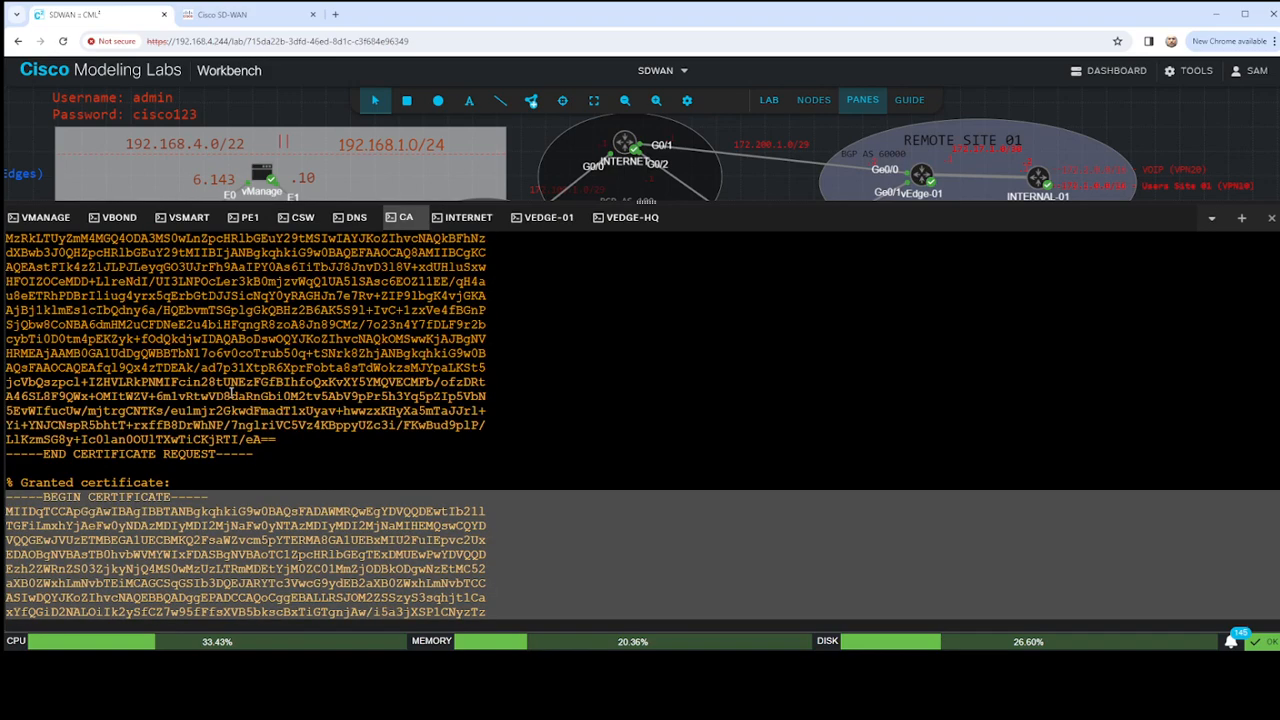
scroll(186, 434, down, 5)
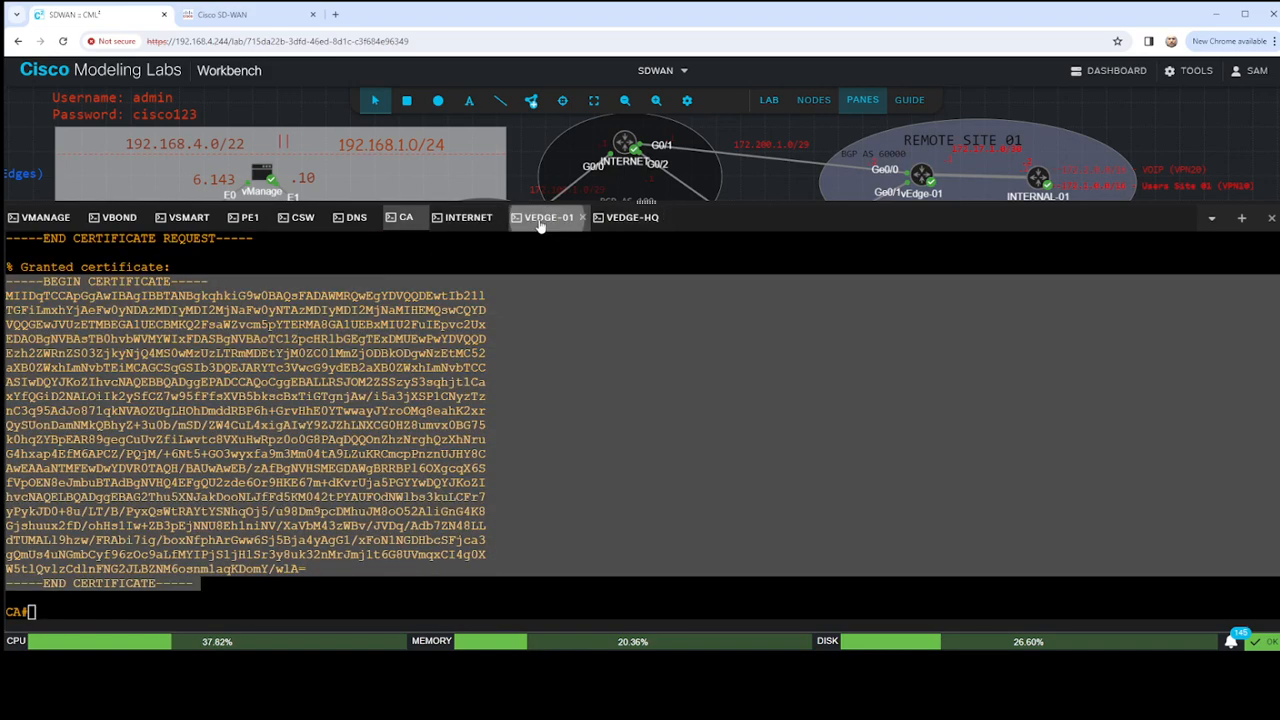
- On the vEdge-01 console, start a here-document that writes to cert.txt with cat <<"" > cert.txt
click(540, 218)
key(Return)
key(Return)
key(Return)
key(Return)
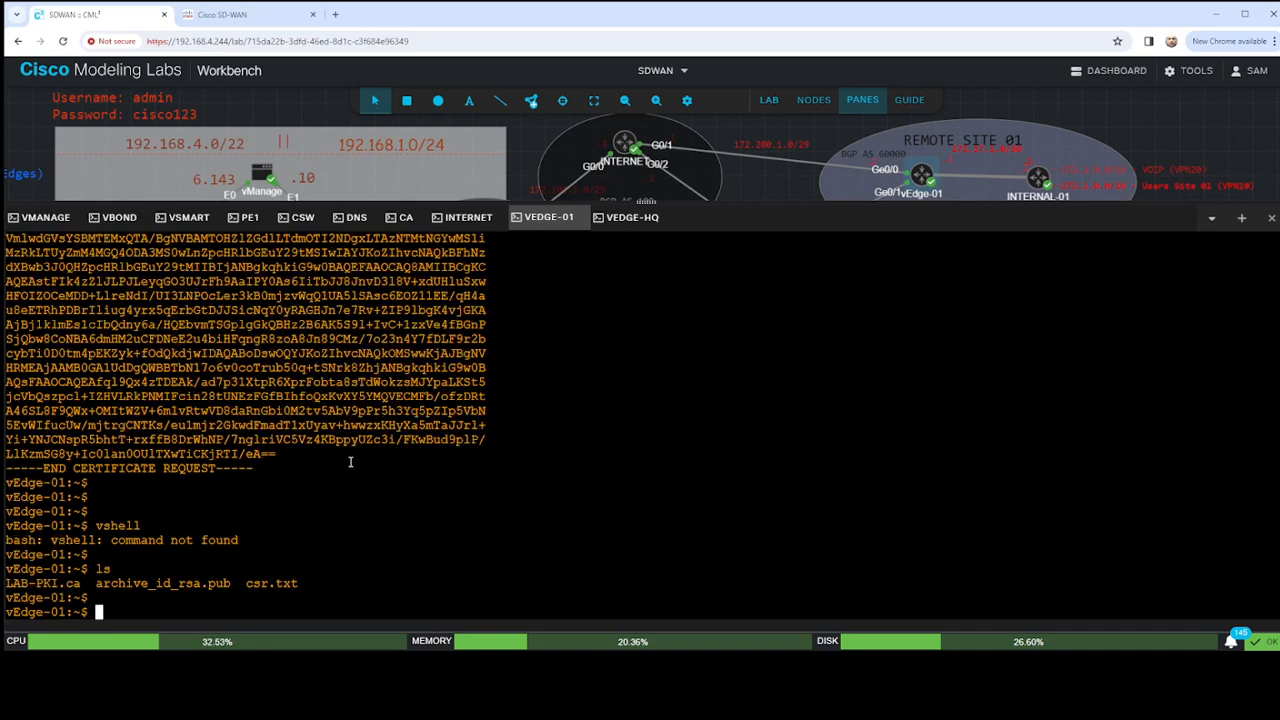
text(cat )
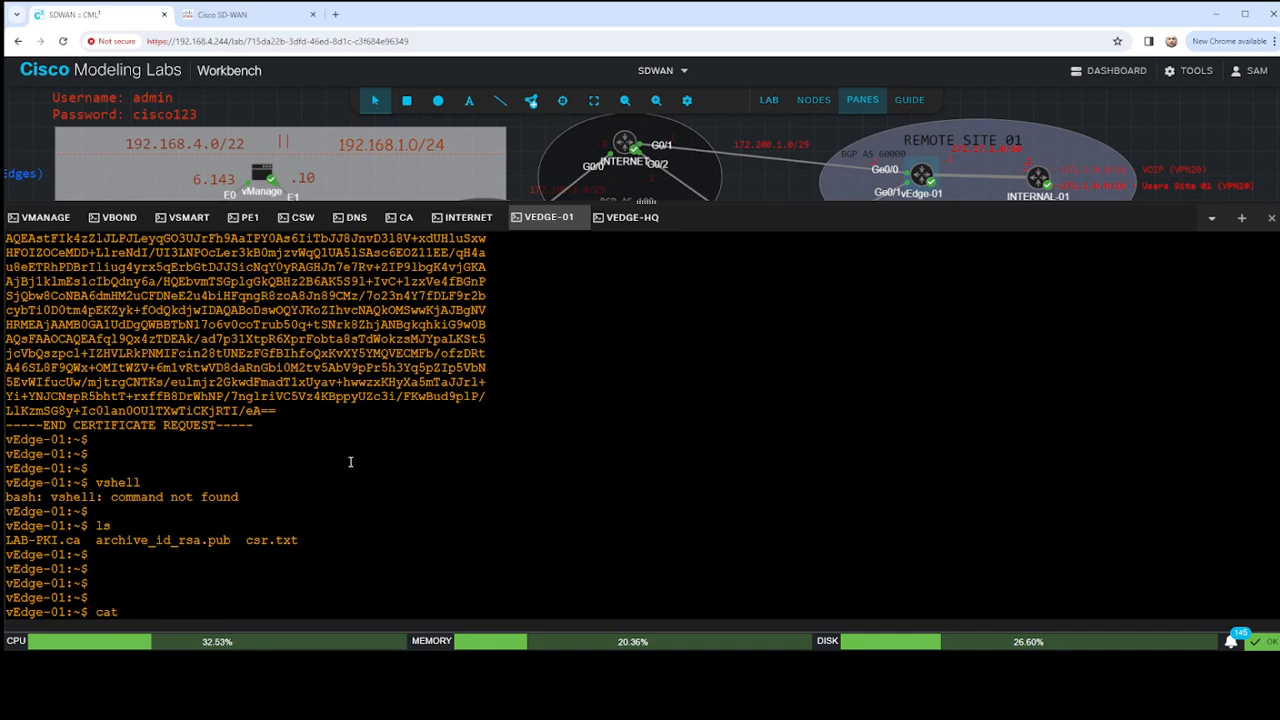
text(<<"" > cert.txt)
key(Return)
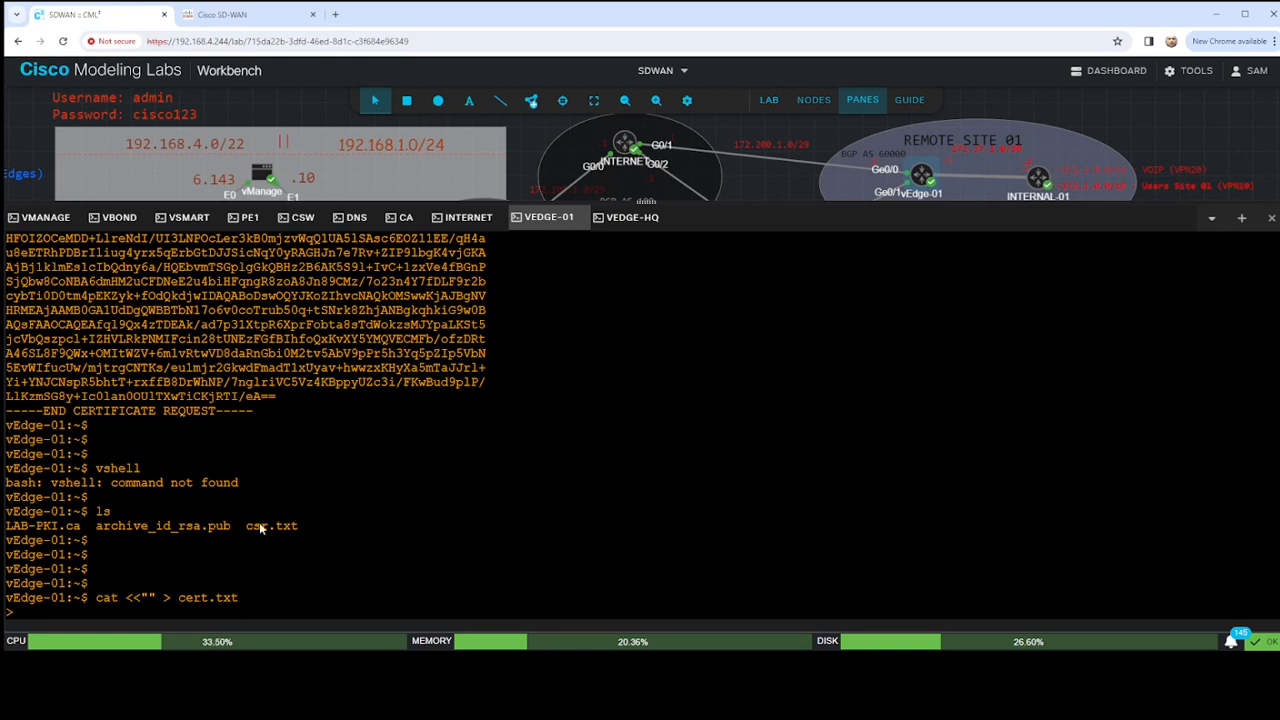
- Try pasting the granted certificate into the cert.txt here-document, and abort the unfinished input
key(ctrl+v)
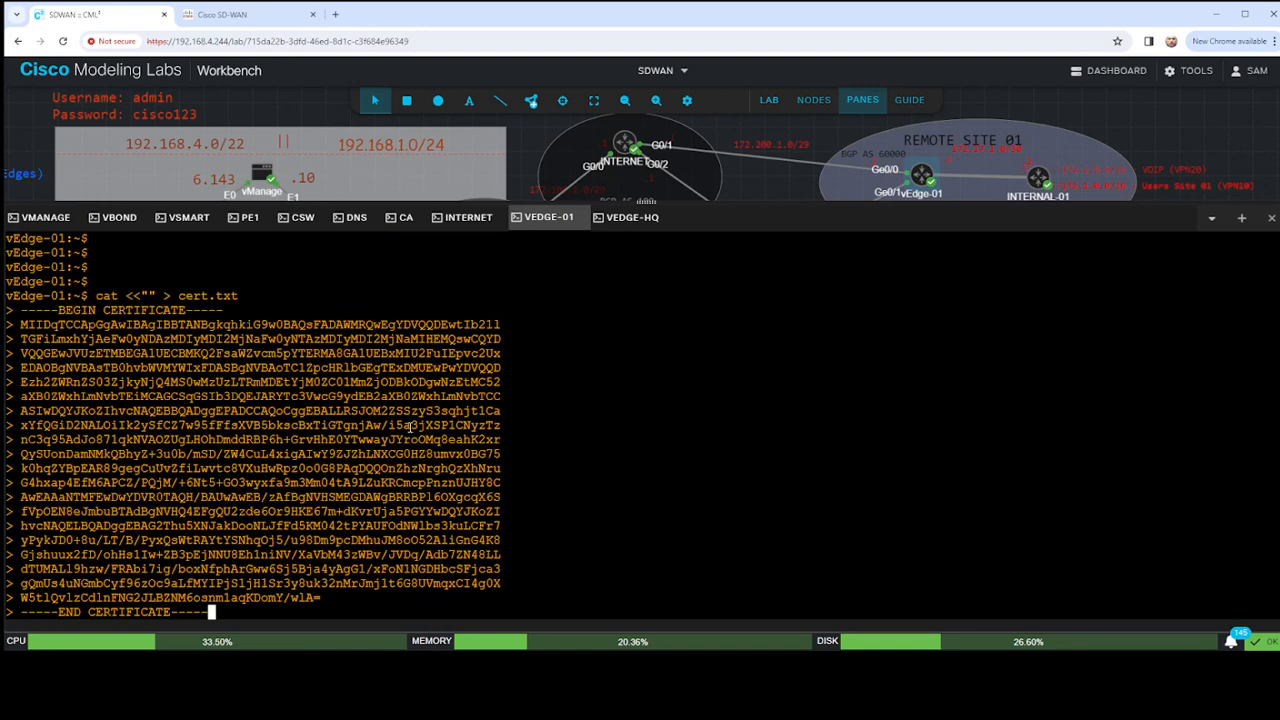
key(Return)
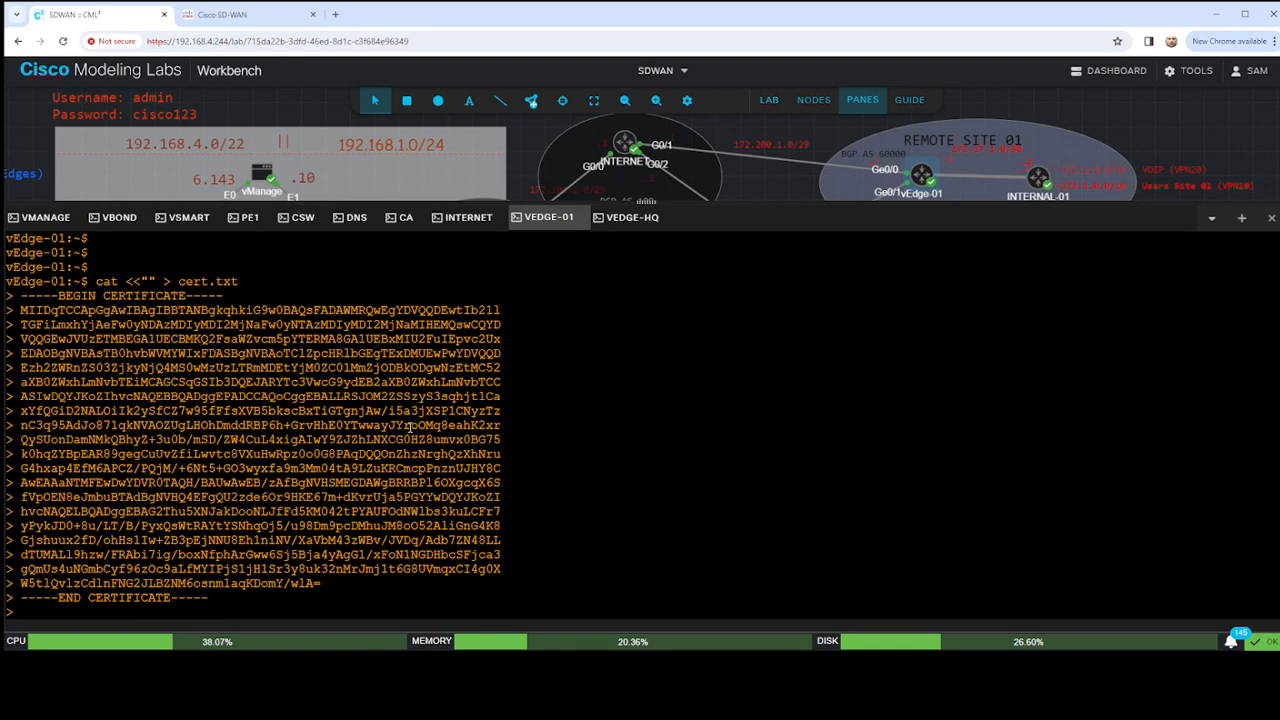
text(exit)
key(BackSpace)
key(BackSpace)
key(BackSpace)
key(ctrl+c)
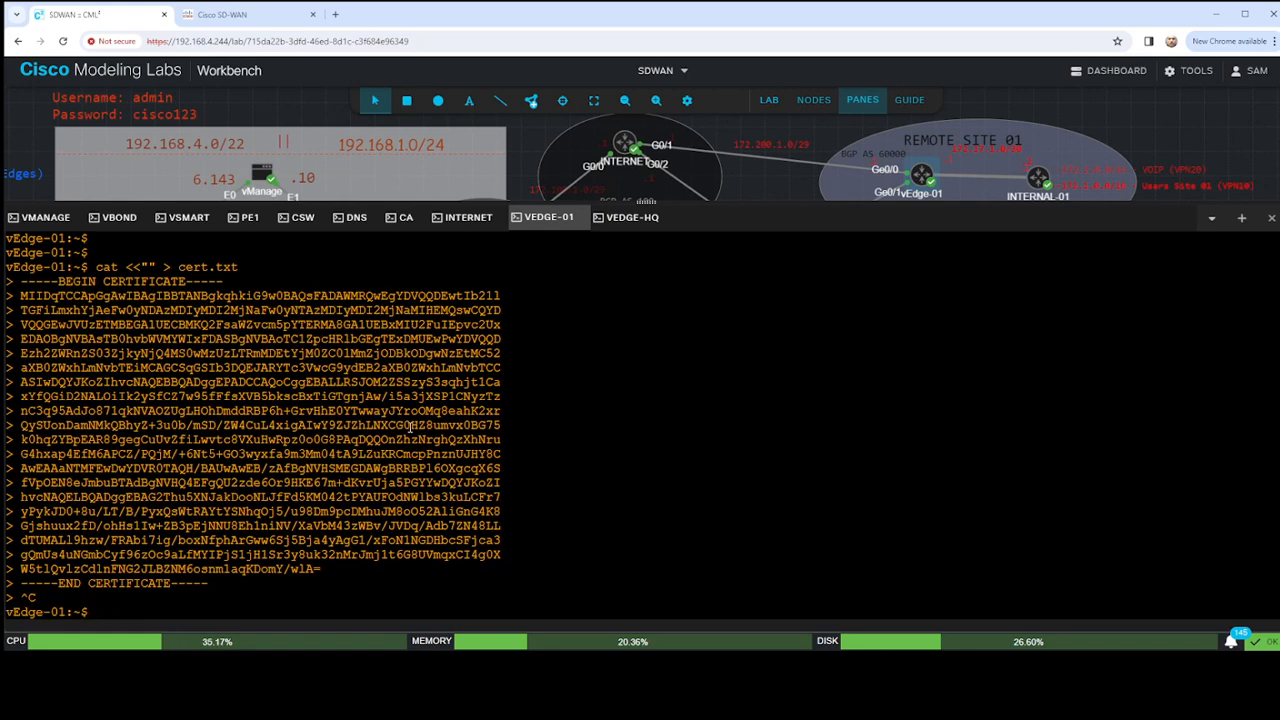
- List the files in the current directory and display the contents of csr.txt
text(ls)
key(Return)
text(cat s)
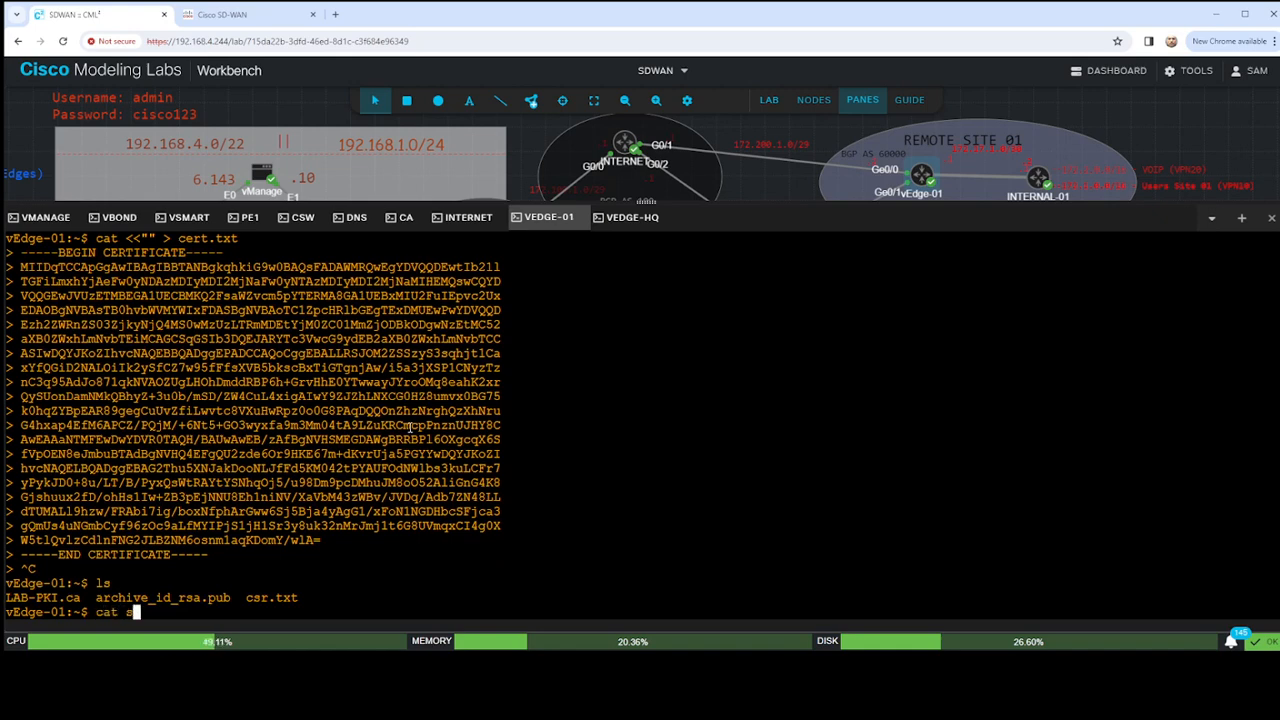
text(sr.txt)
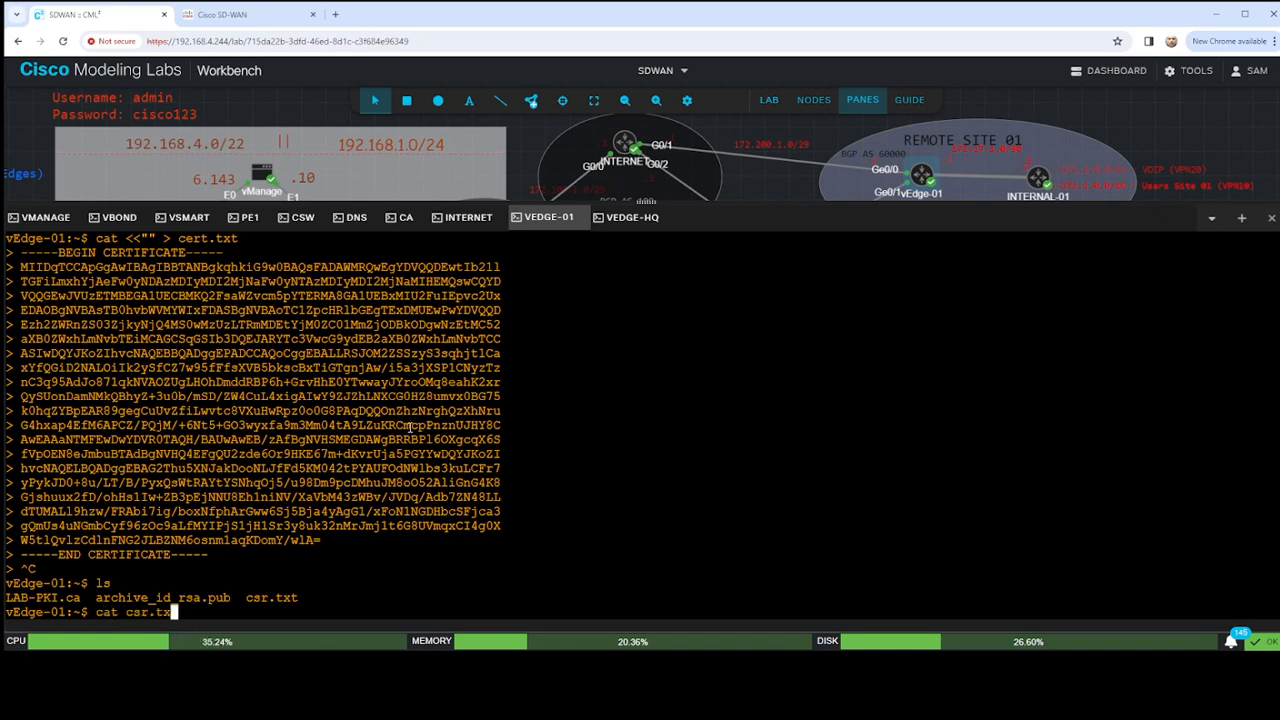
key(Return)
key(Return)
key(Return)
key(Return)
key(Return)
key(Return)
key(Return)
key(Return)
key(Return)
key(Return)
key(Return)
key(Return)
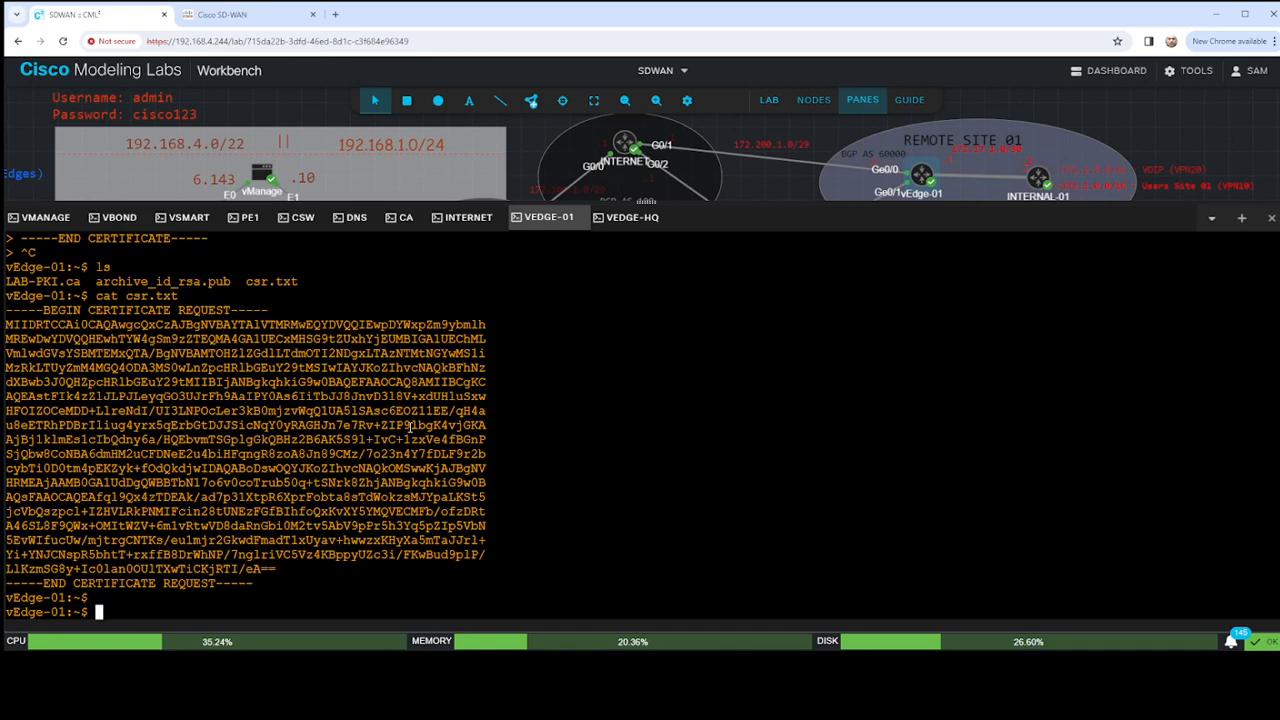
key(Return)
- Exit vshell and try to install the certificate from /home/admin/cert.txt with request certificate install
text(exit)
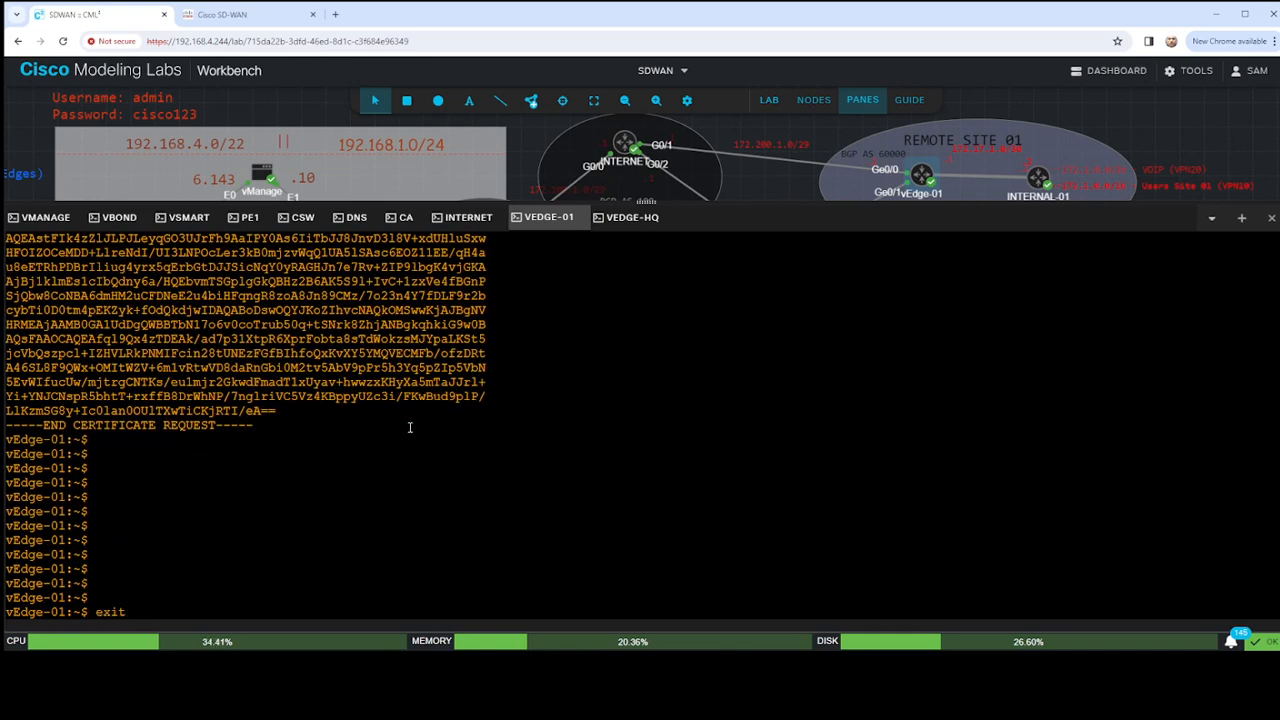
key(Return)
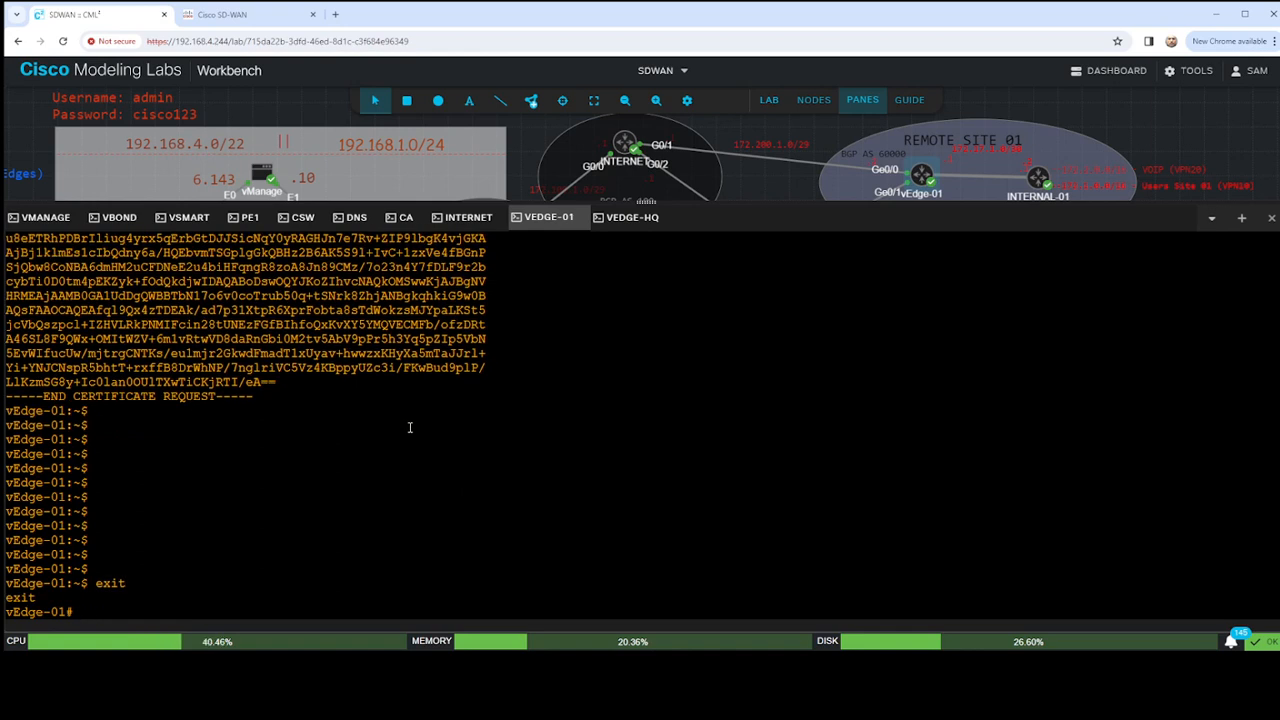
text(request certificate )
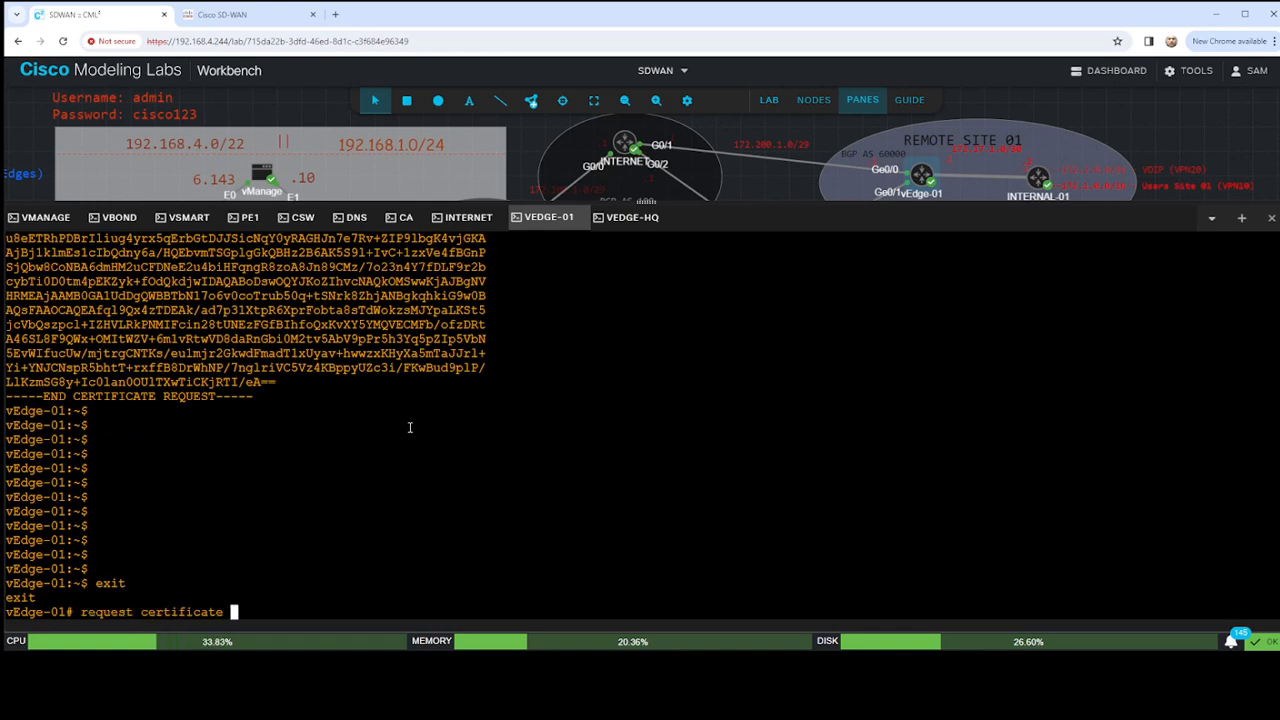
text(install /home/admin/)
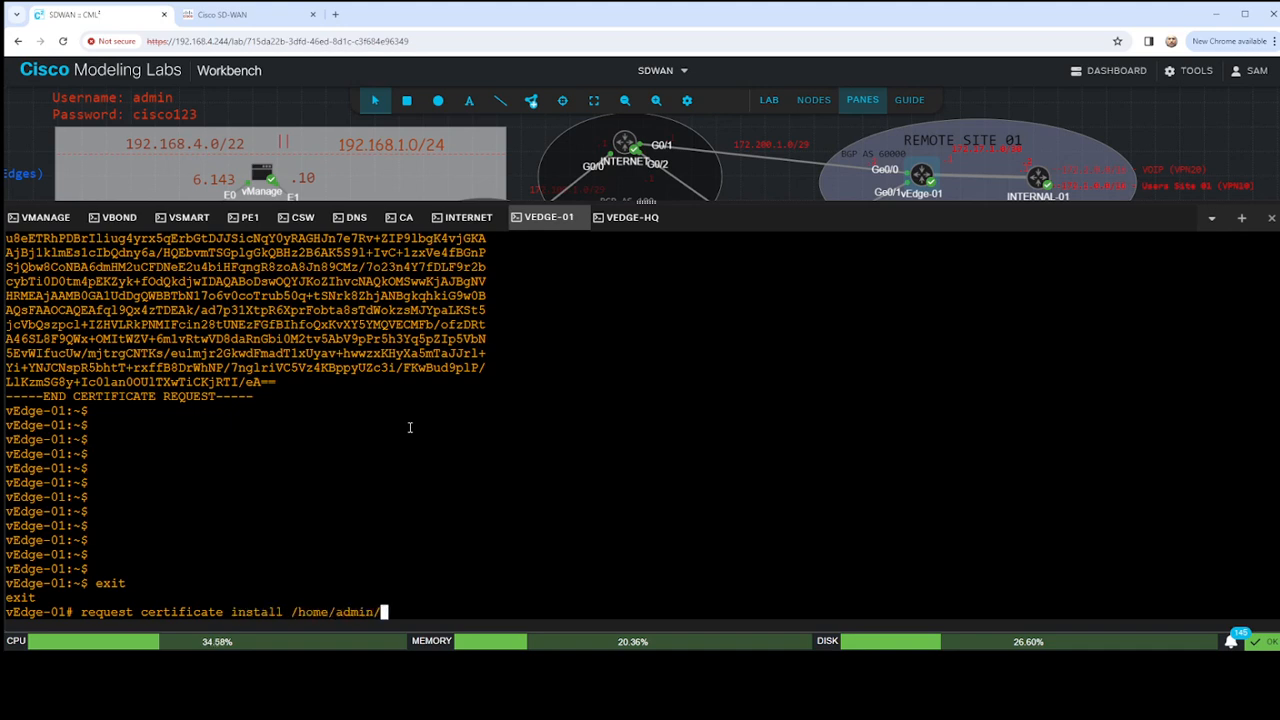
text(cert.txt)
key(Return)
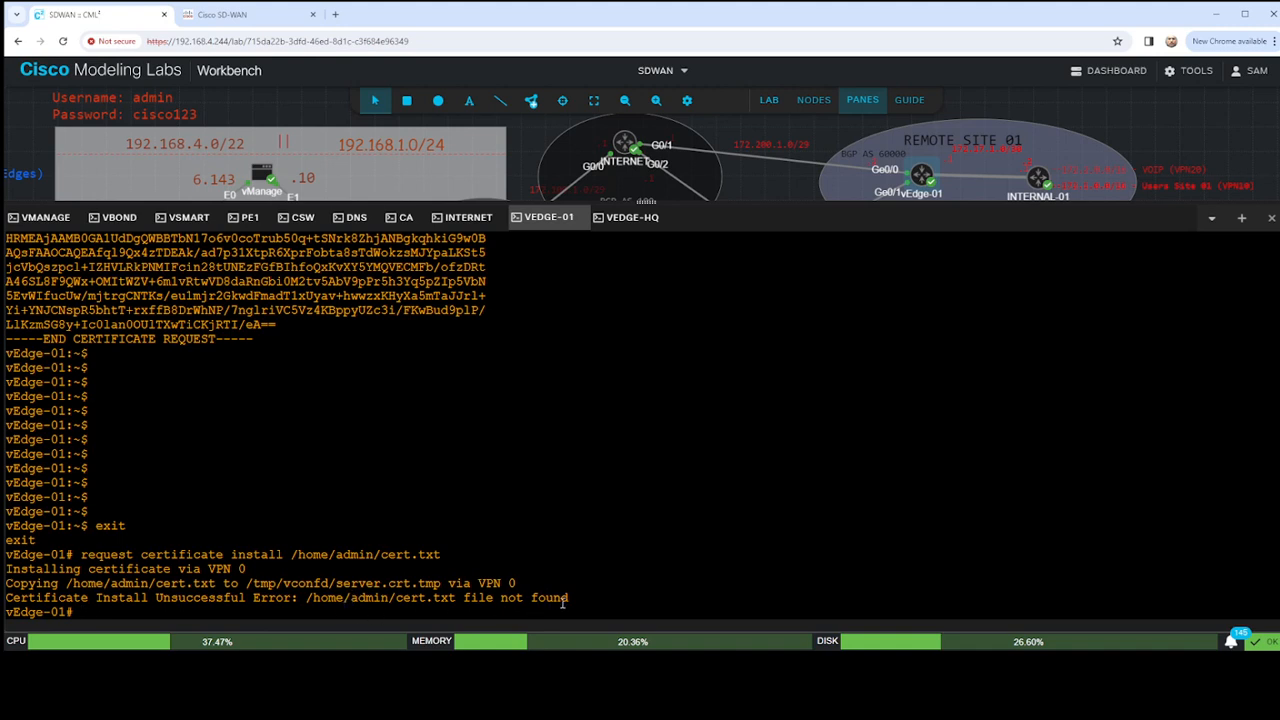
- Log out of vEdge-01, log back in as admin with the account password, and enter vshell
text(exit)
key(Return)
text(admin)
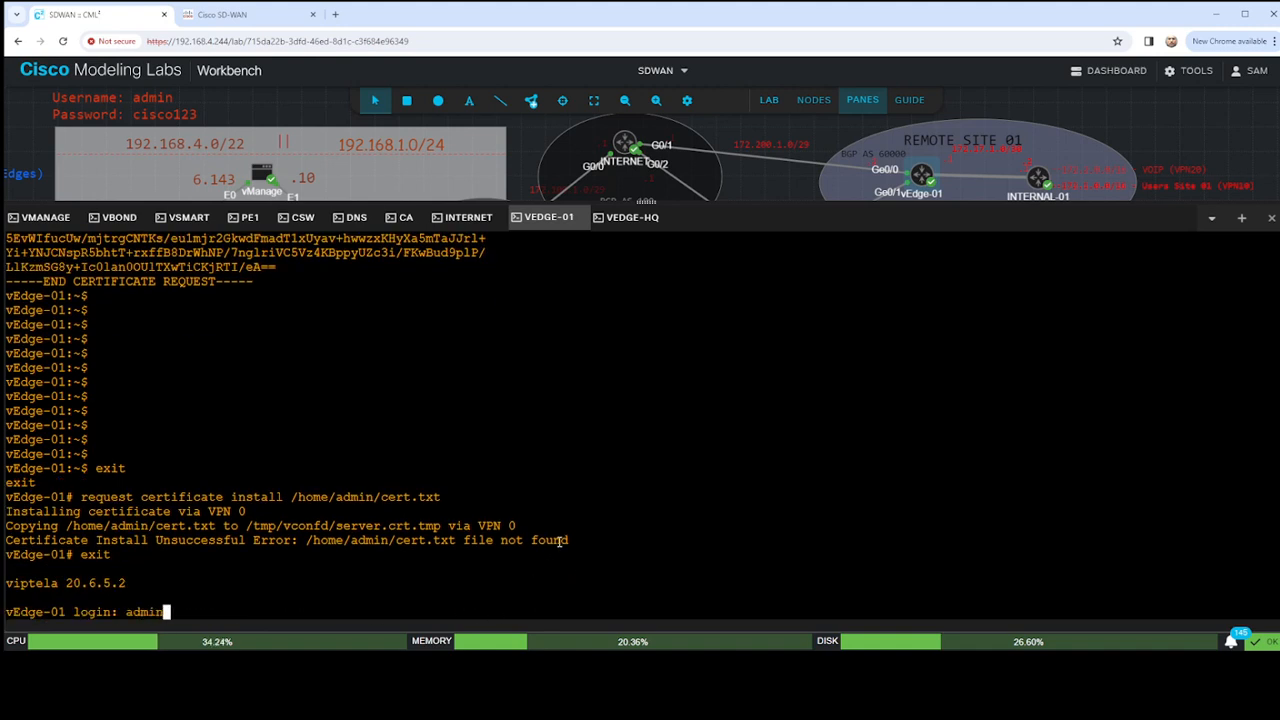
key(Return)
text(cisco123)
key(Return)
text(vshell)
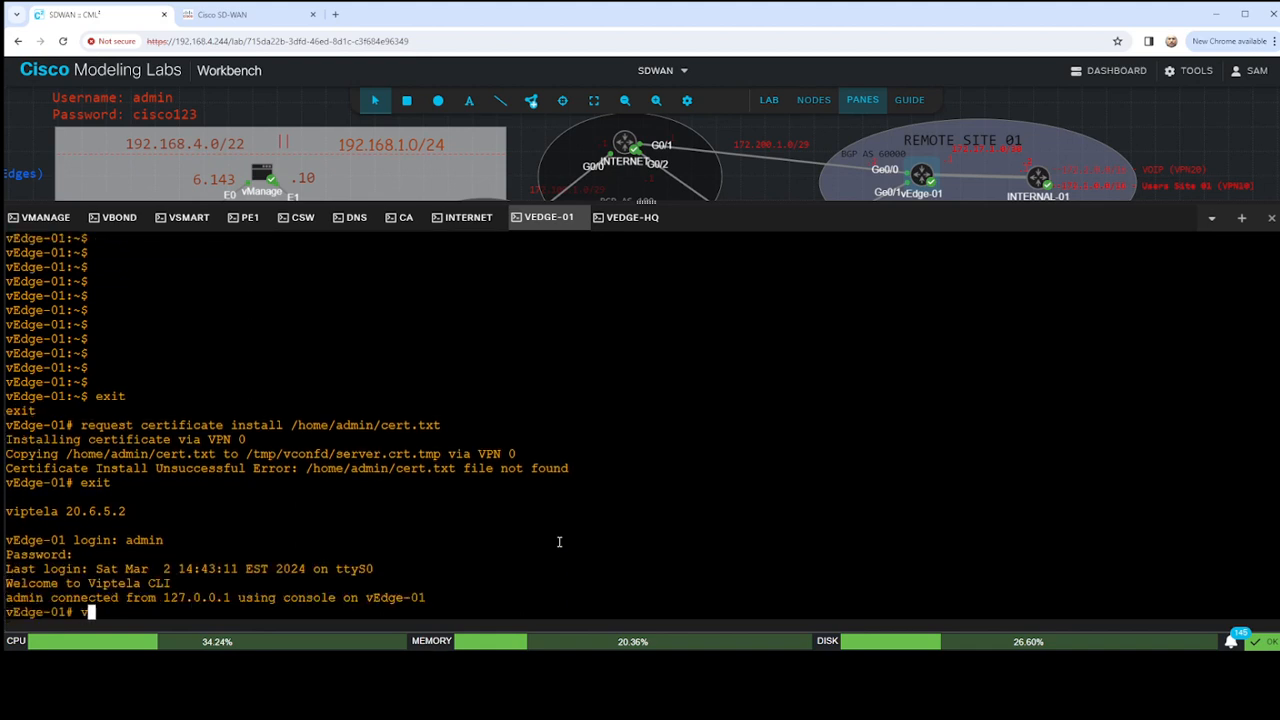
key(Return)
key(Return)
key(Return)
key(Return)
key(Return)
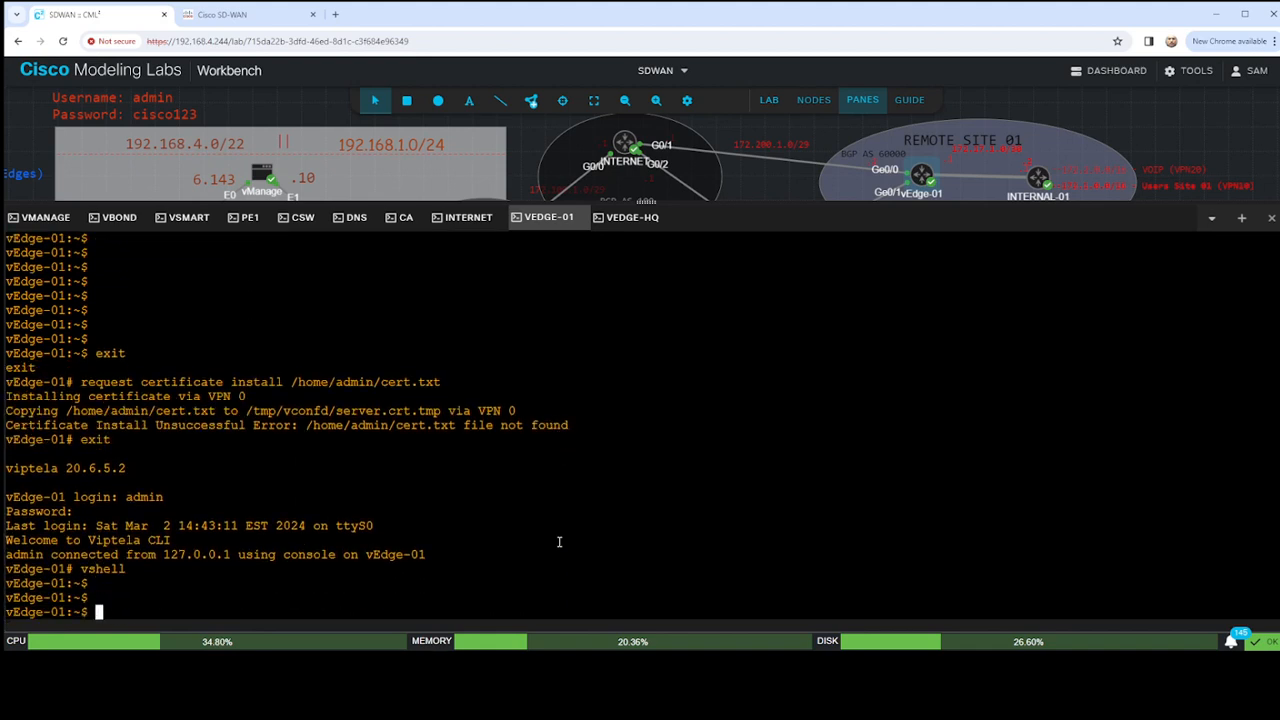
- List the files in the current directory and review the earlier cat command and pasted certificate in the console history
text(ls)
key(Return)
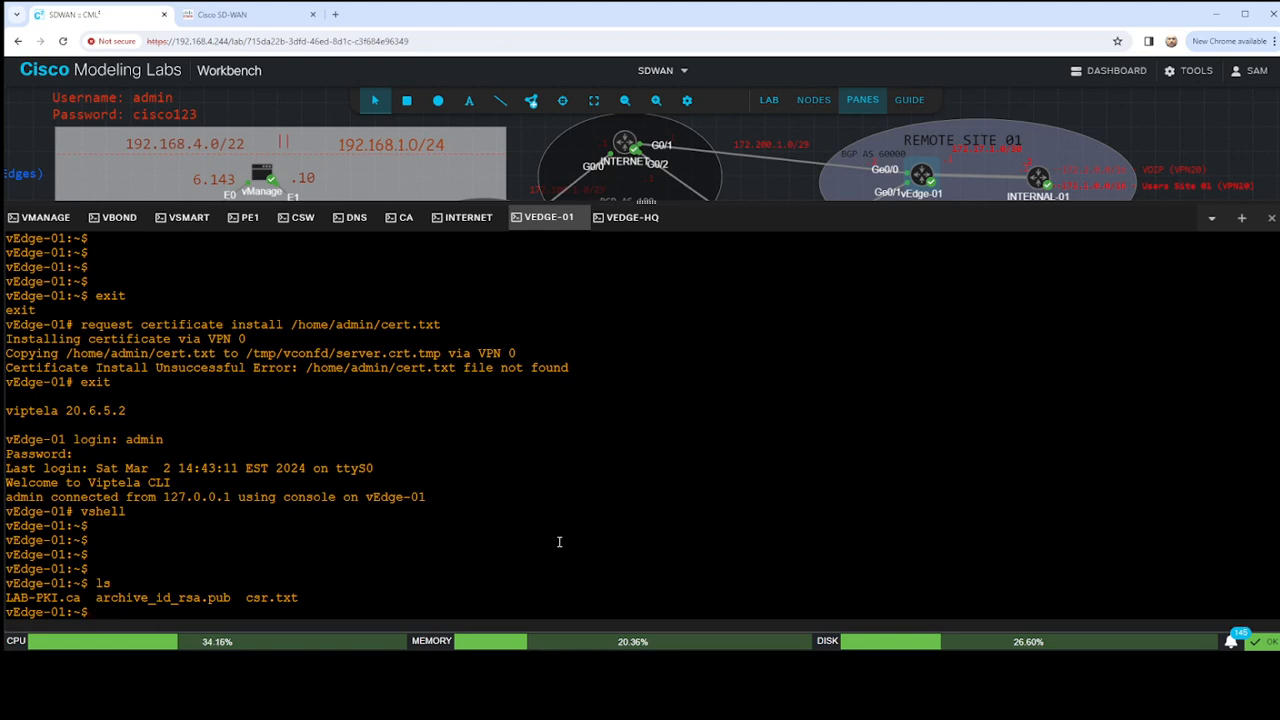
scroll(391, 463, up, 2)
scroll(387, 457, down, 5)
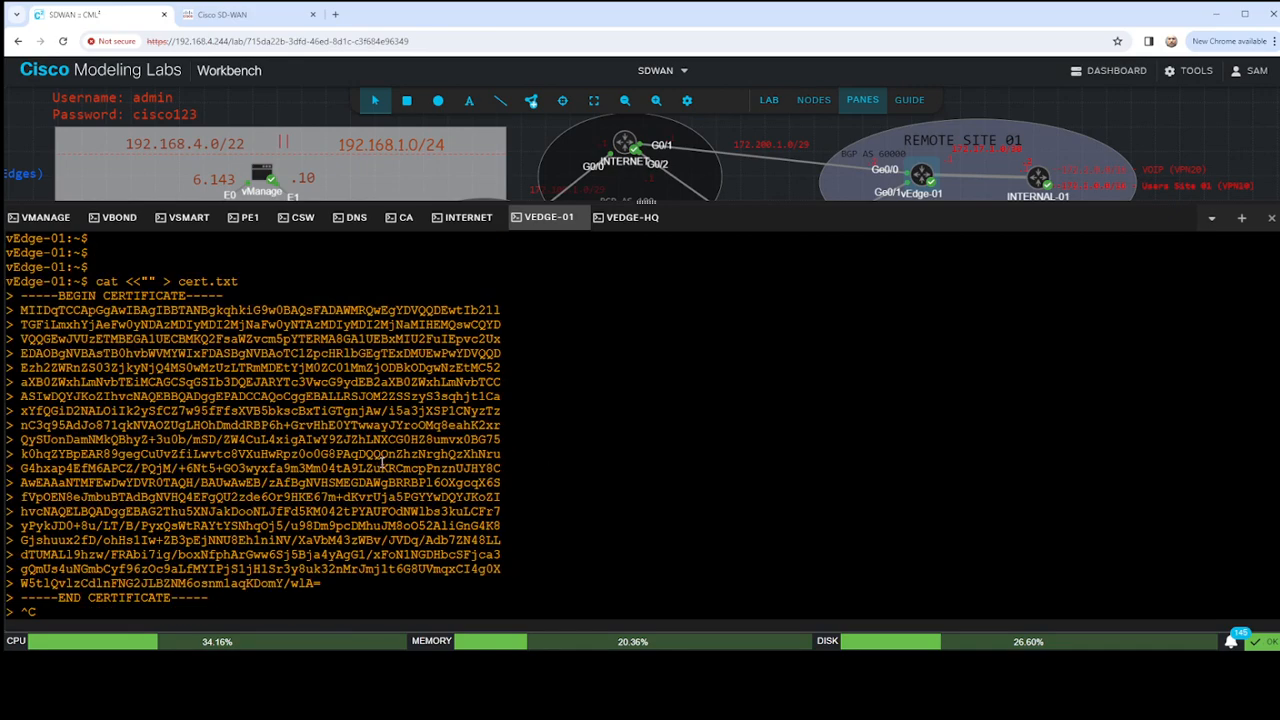
scroll(268, 347, up, 2)
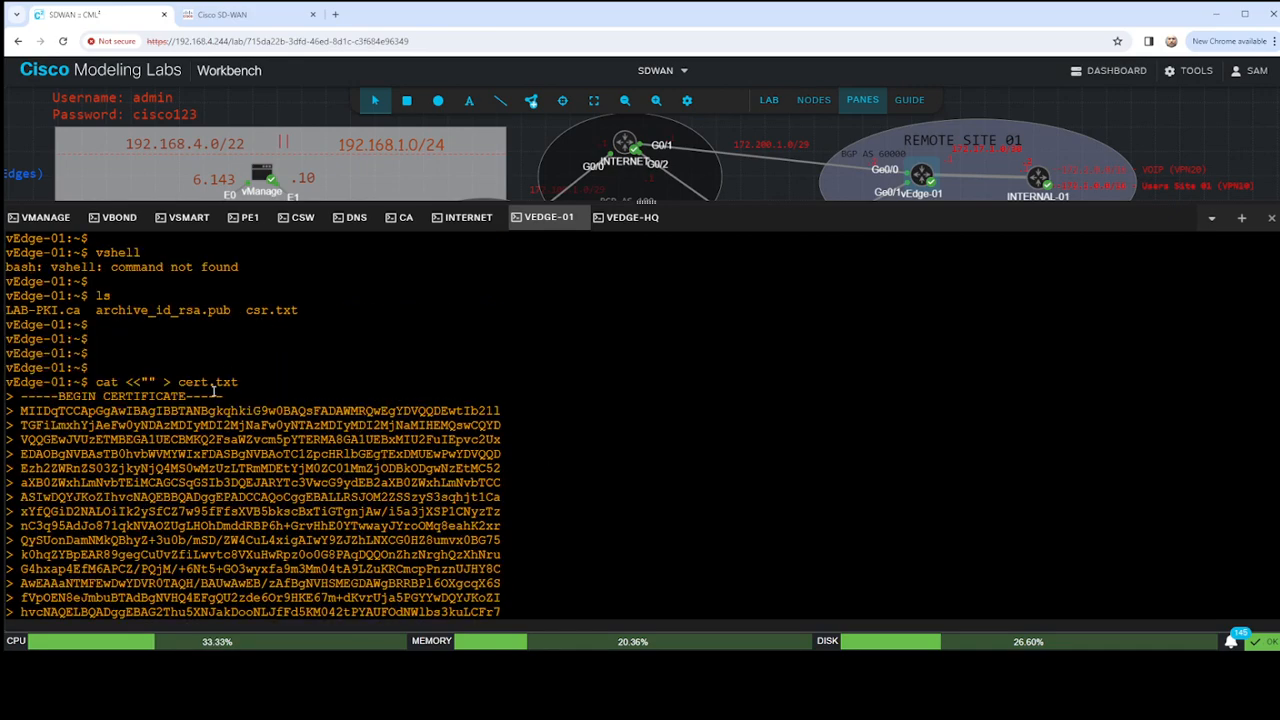
scroll(270, 420, down, 4)
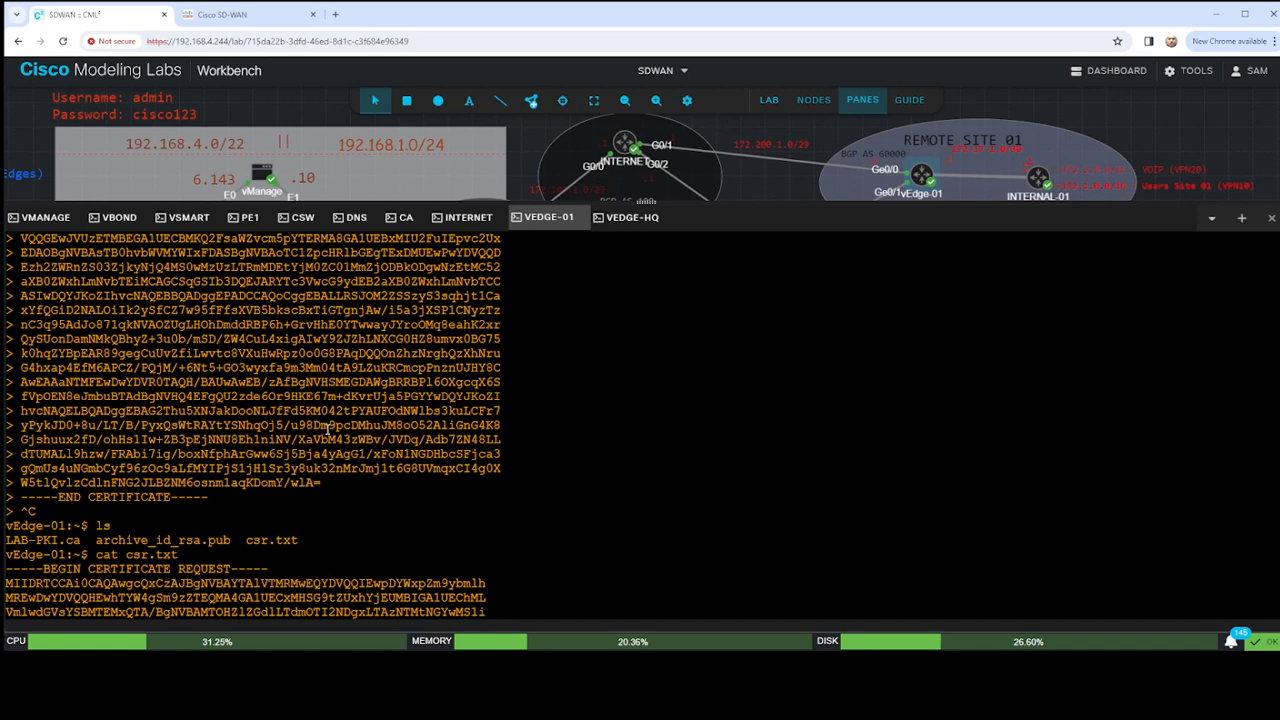
scroll(327, 428, up, 2)
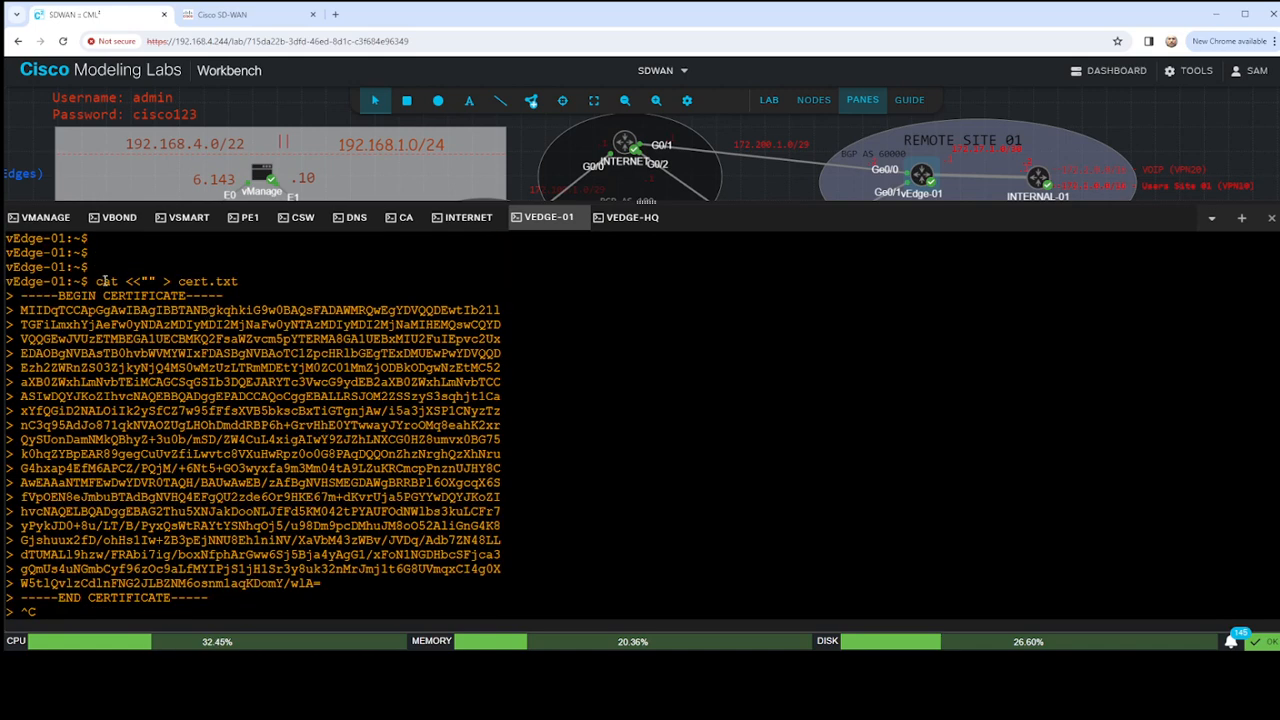
- Reuse cat <<"" > cert.txt and paste the granted certificate from the CA console into it
drag(96, 282, 236, 282)
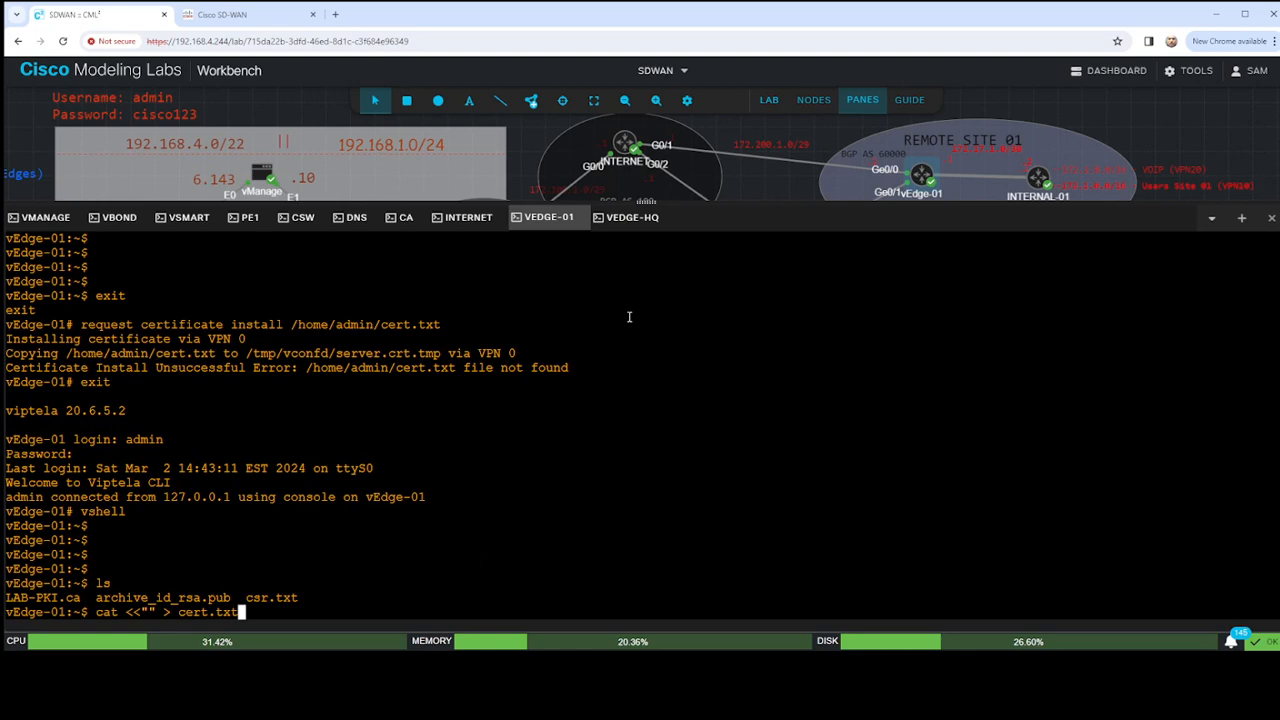
key(Return)
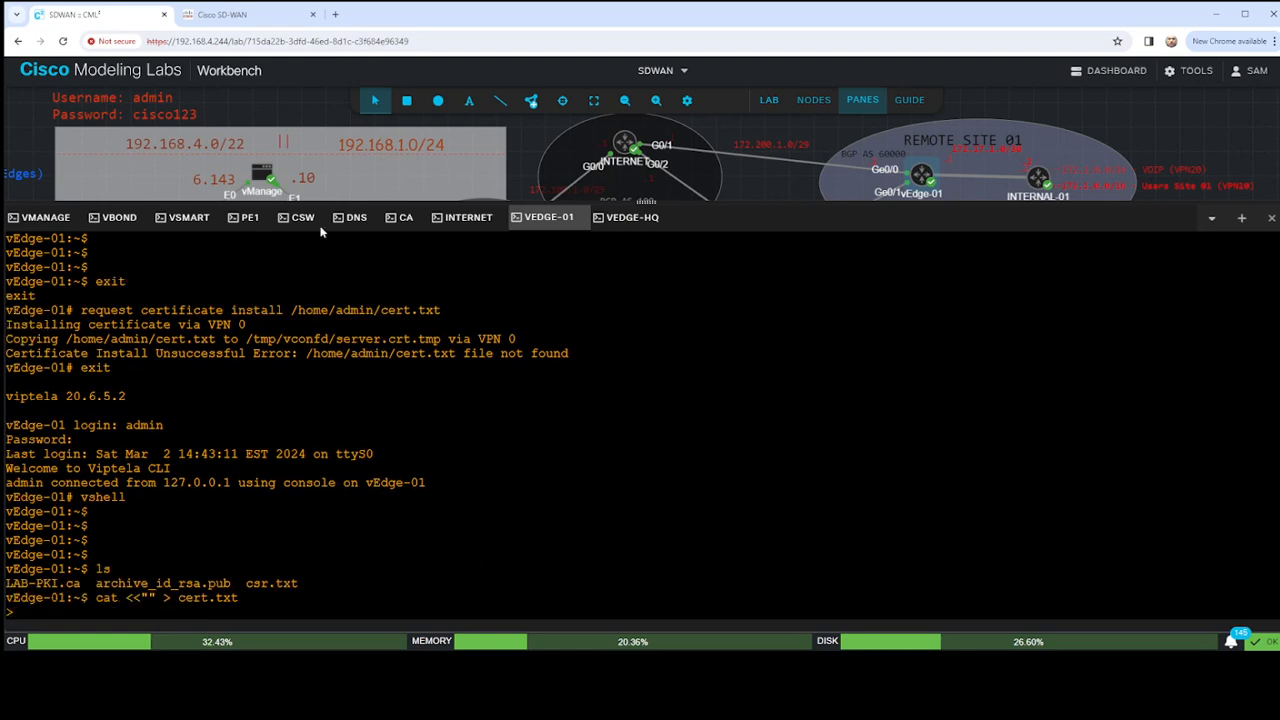
click(400, 217)
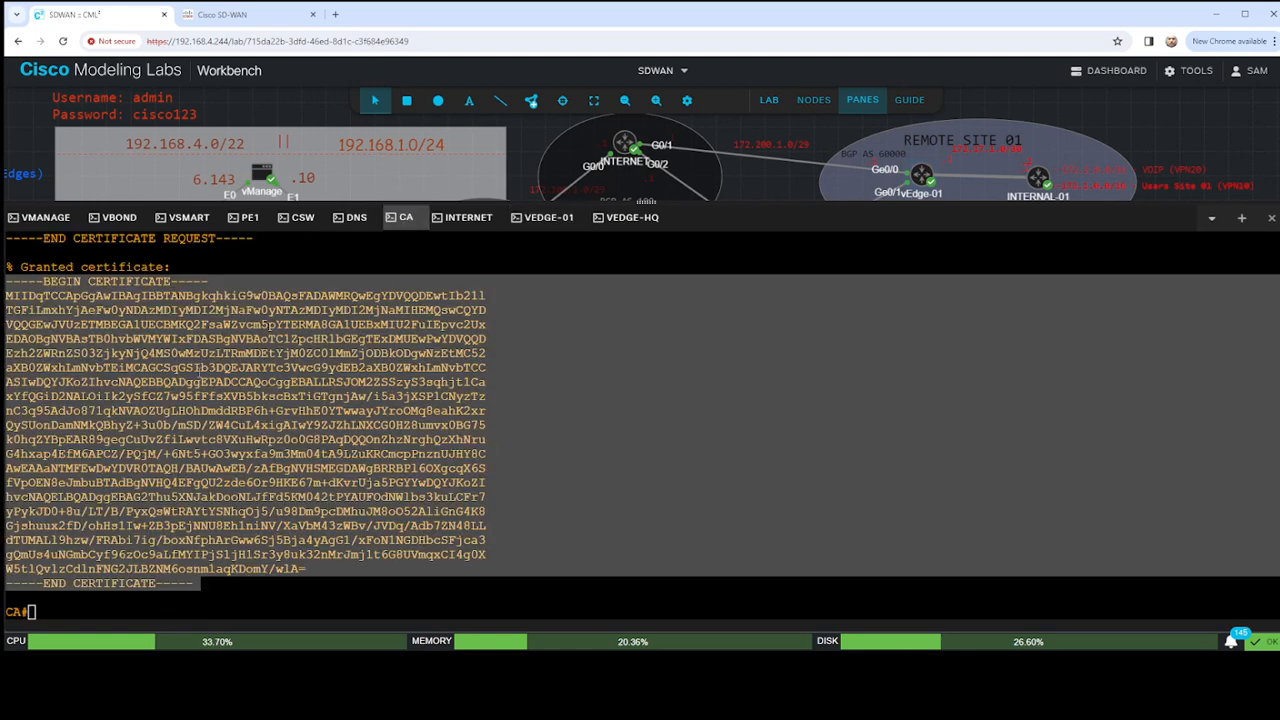
click(546, 221)
key(ctrl+v)
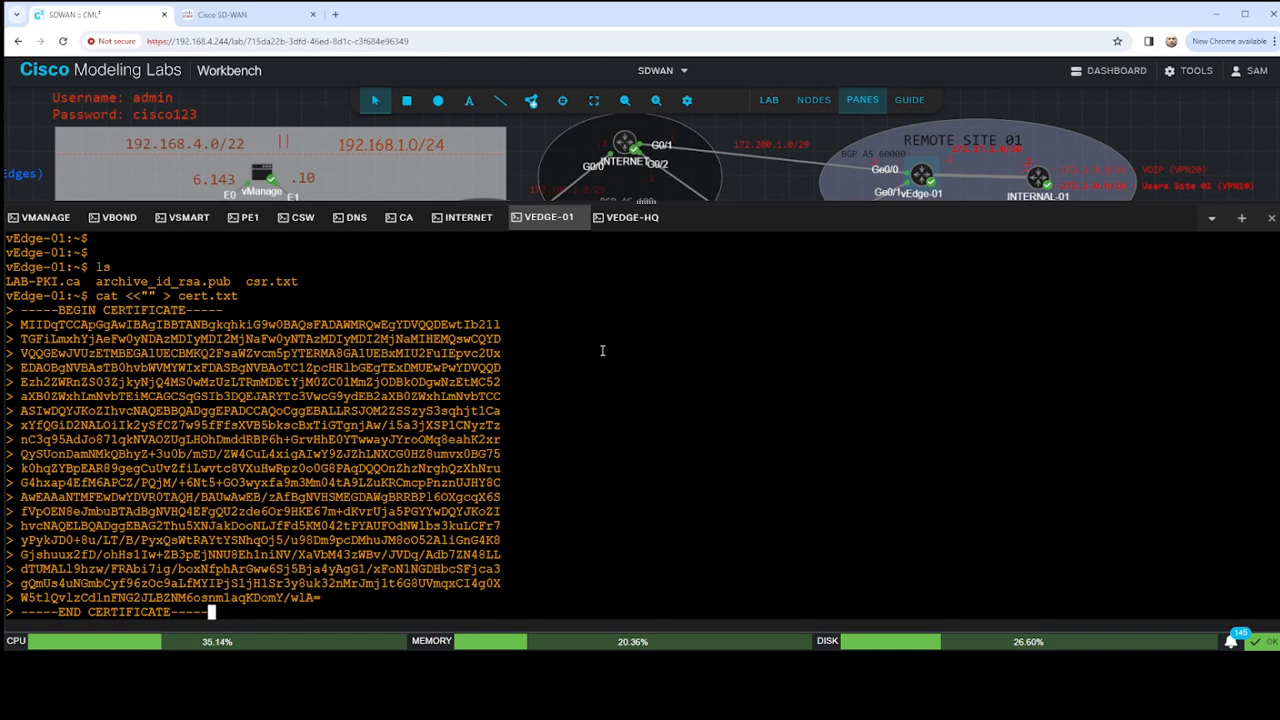
key(Return)
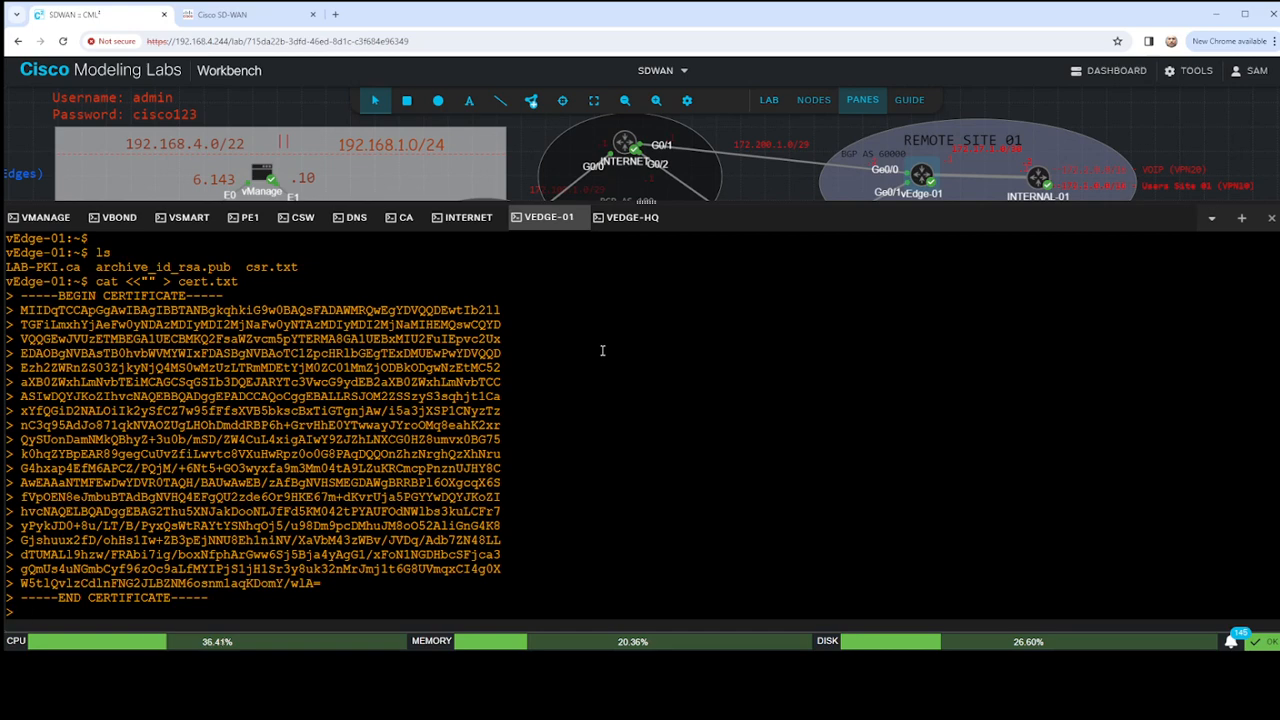
- Add an exit line to the certificate input, abort the here-document, and list the directory's files
text(exit)
key(Return)
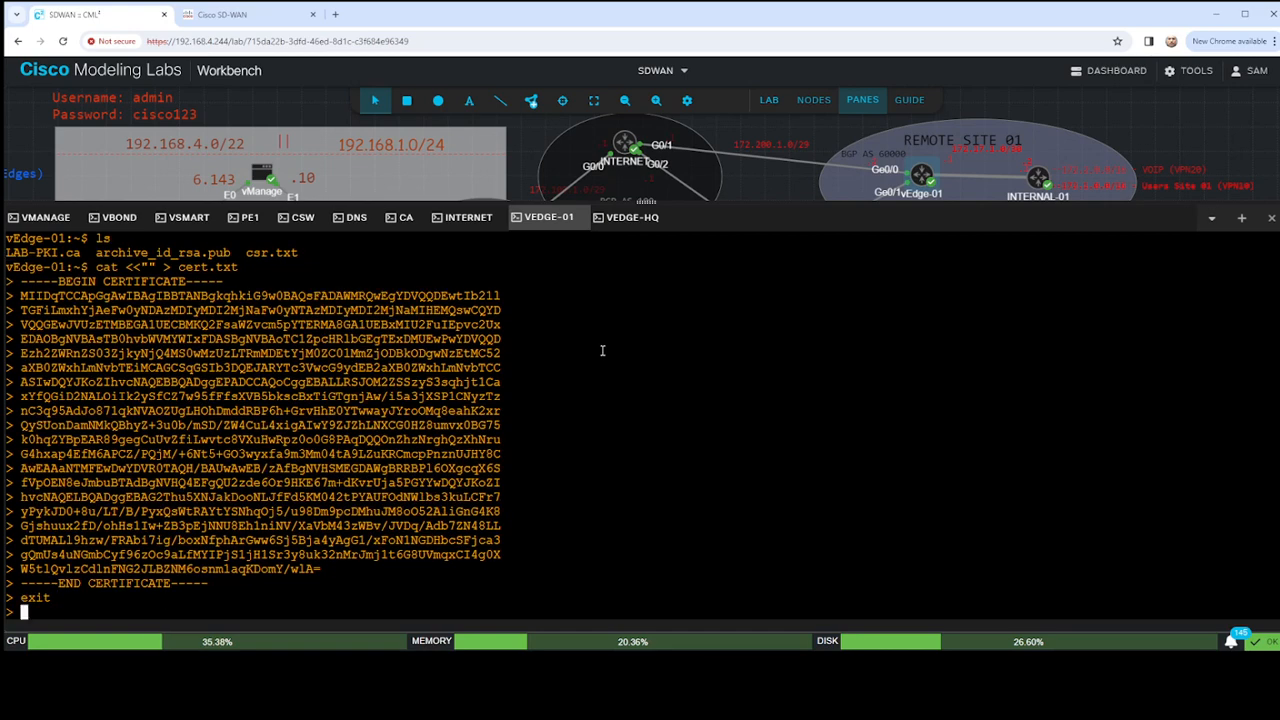
key(ctrl+c)
key(Return)
key(Return)
key(Return)
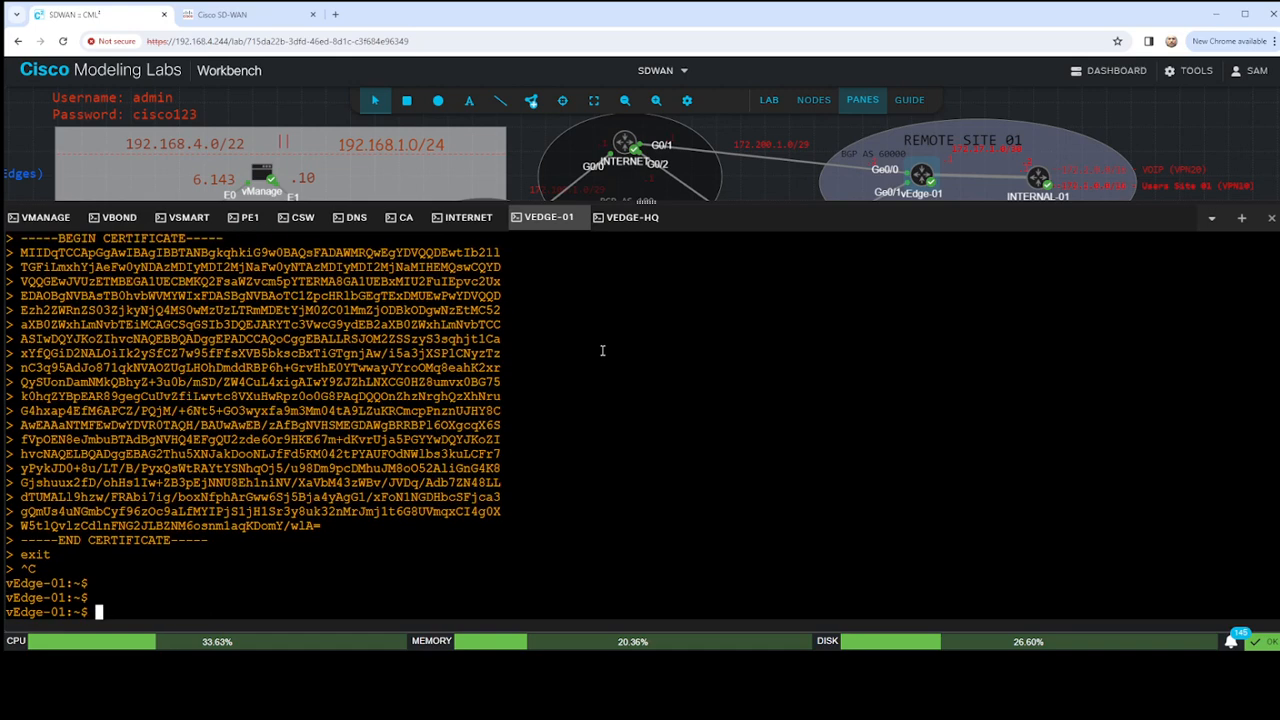
text(ls)
key(Return)
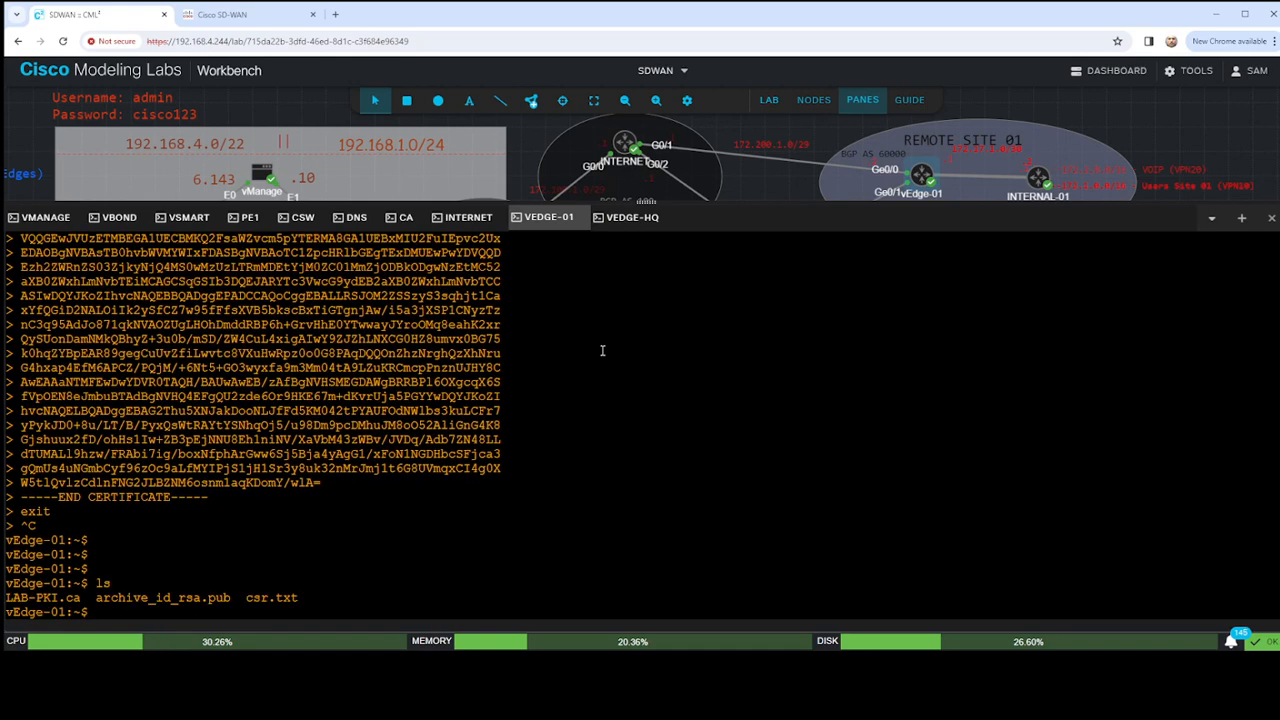
key(ctrl+v)
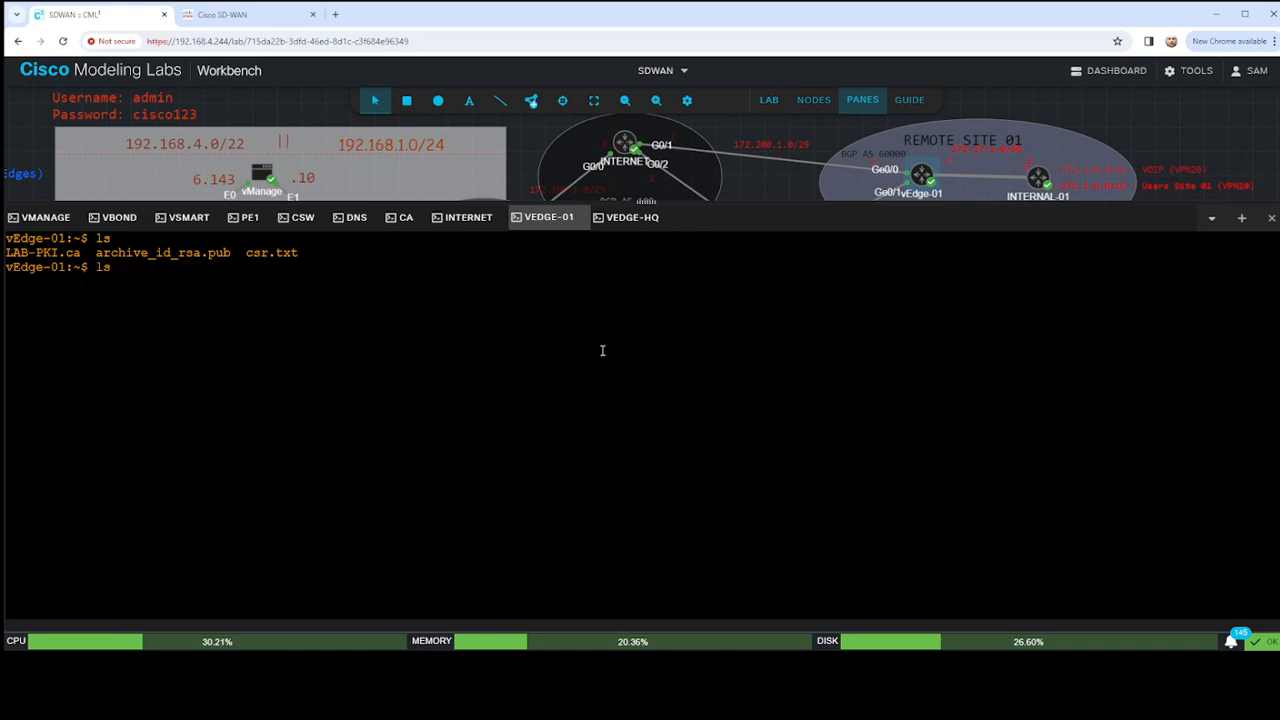
key(BackSpace)
key(BackSpace)
key(Return)
key(Return)
key(Return)
key(Return)
key(Return)
key(Return)
key(Return)
key(Return)
- Recall the previous multi-line certificate command and select its cat <<"" > cert.txt line
key(ctrl+v)
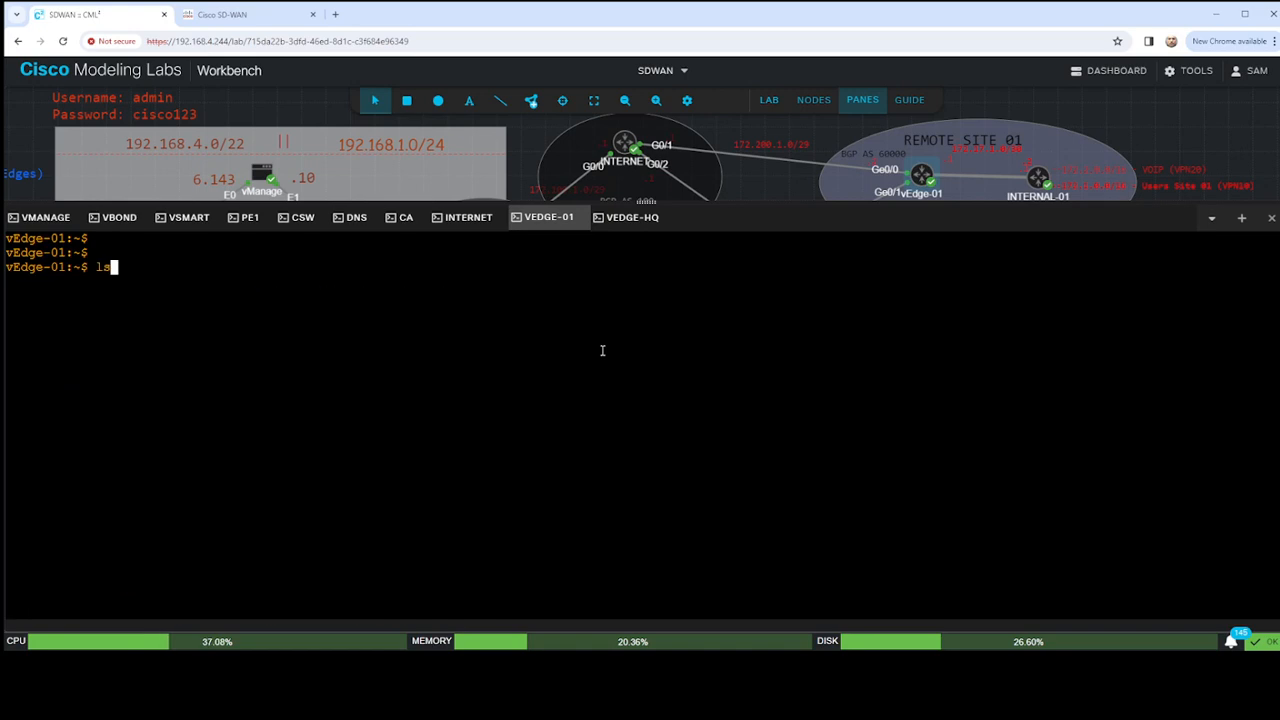
key(BackSpace)
key(BackSpace)
key(ctrl+v)
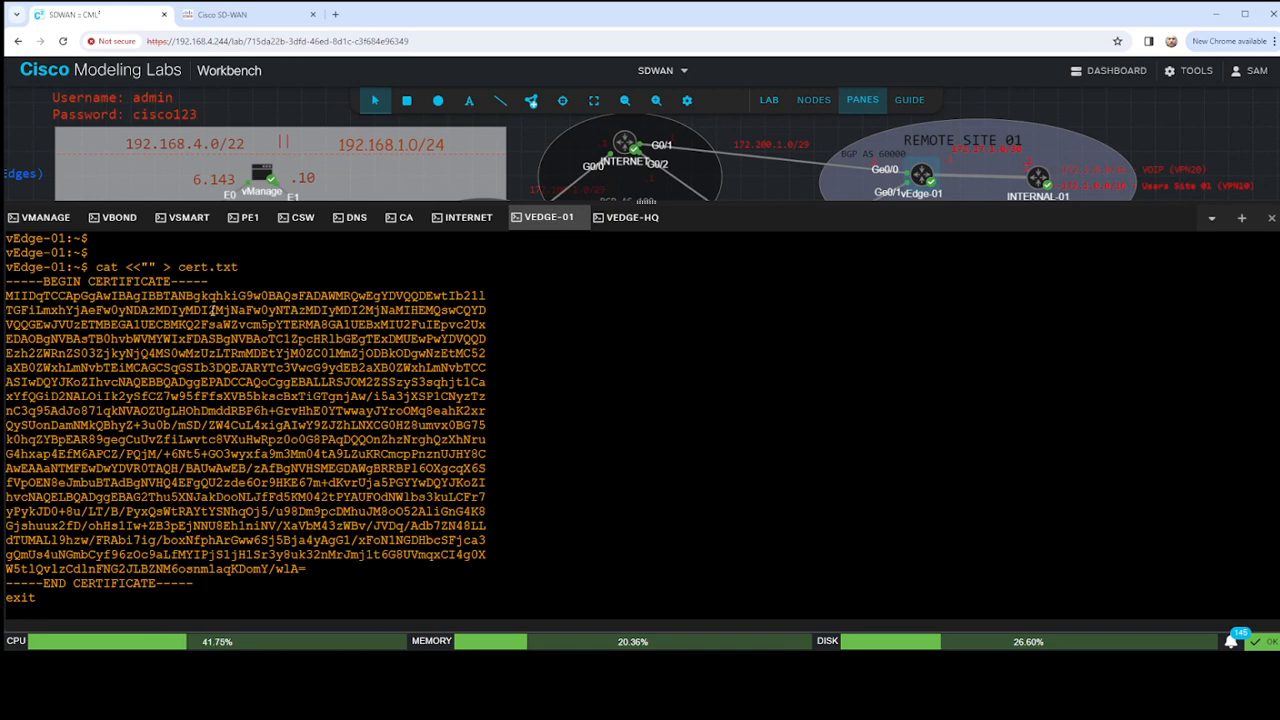
drag(95, 267, 238, 270)
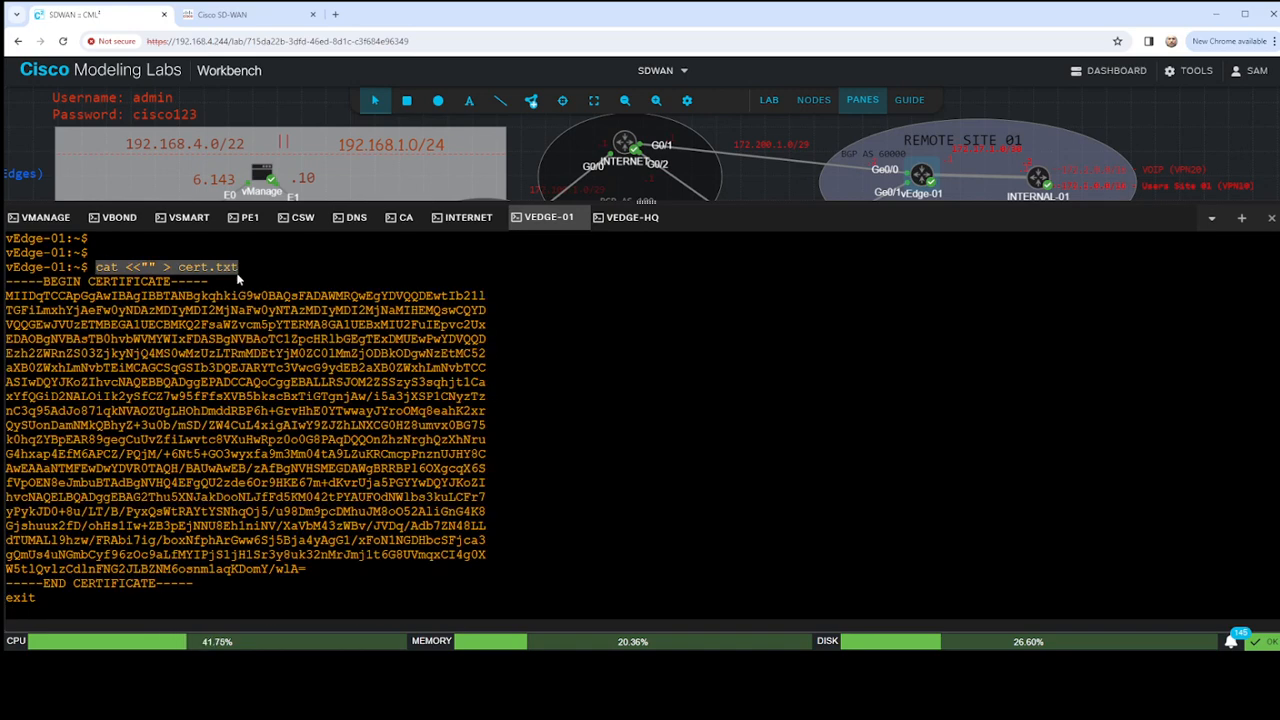
- Submit the recalled multi-line cat <<"" > cert.txt command with its certificate text and return to the shell prompt
click(460, 416)
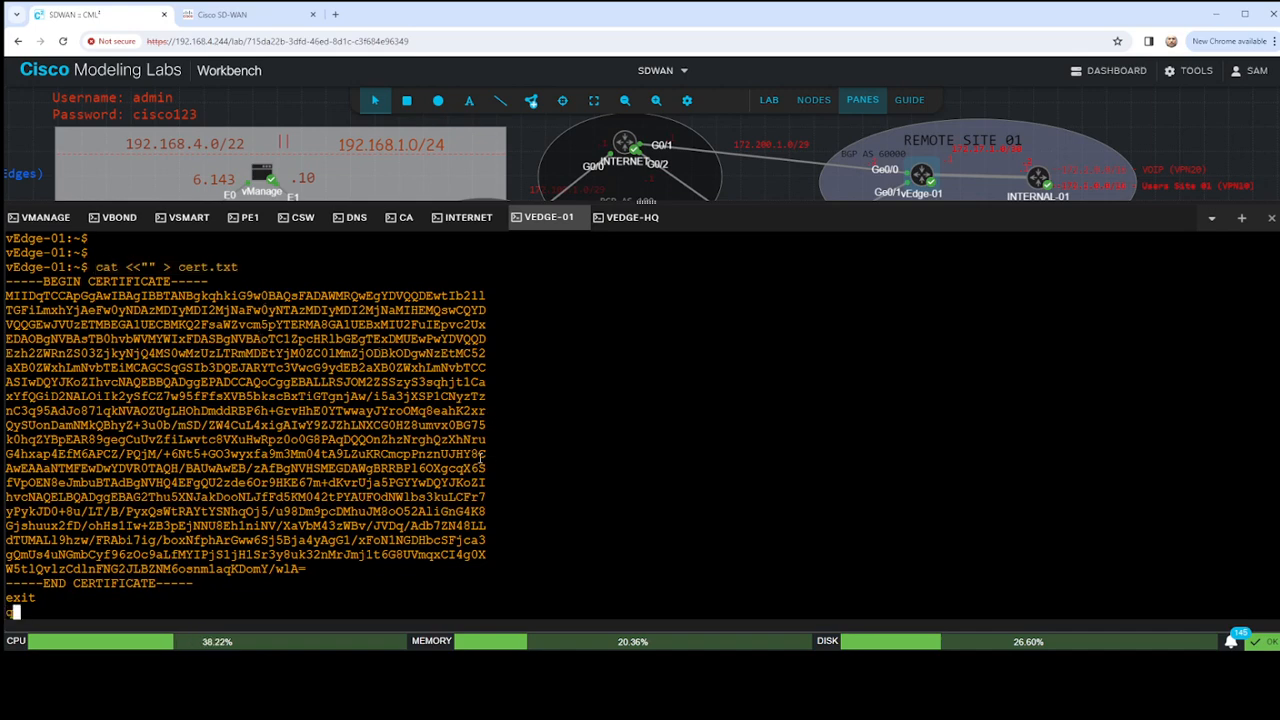
text(q)
key(Return)
key(Return)
key(Return)
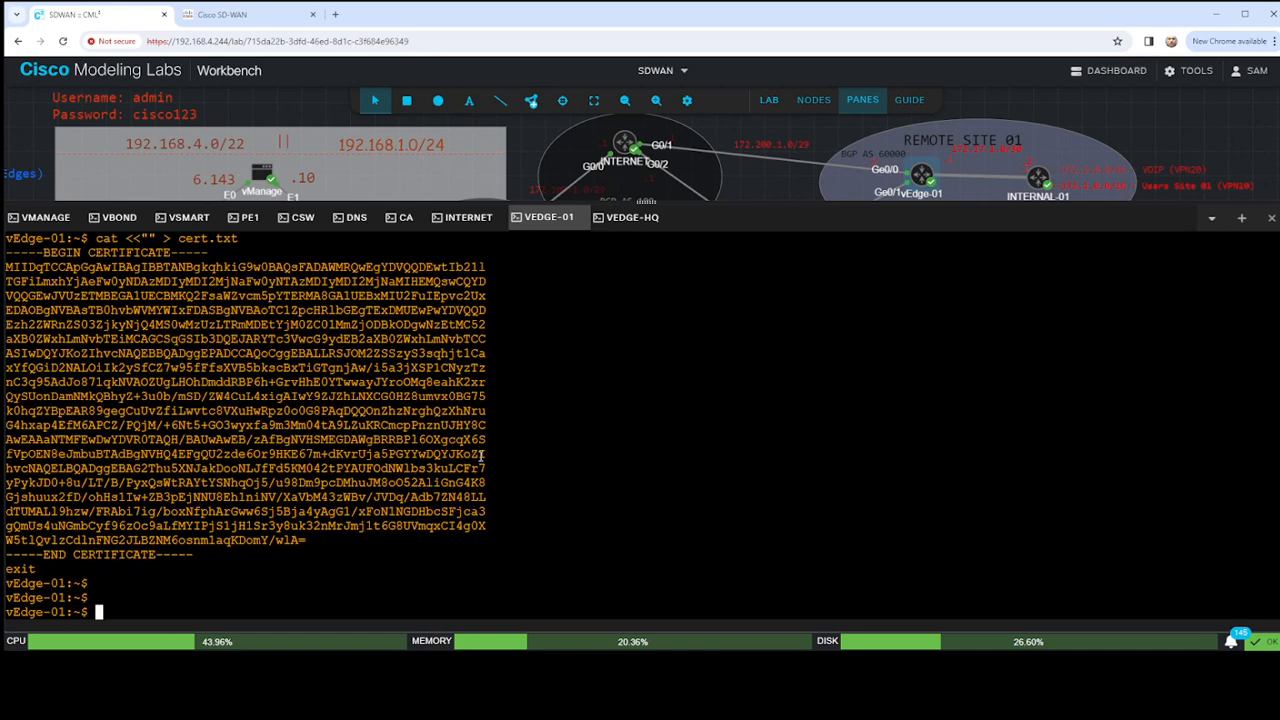
- Try entering the CA-granted certificate through a fresh cat <<"" > cert.txt command, and abort the here-document after the pasted text
key(ctrl+v)
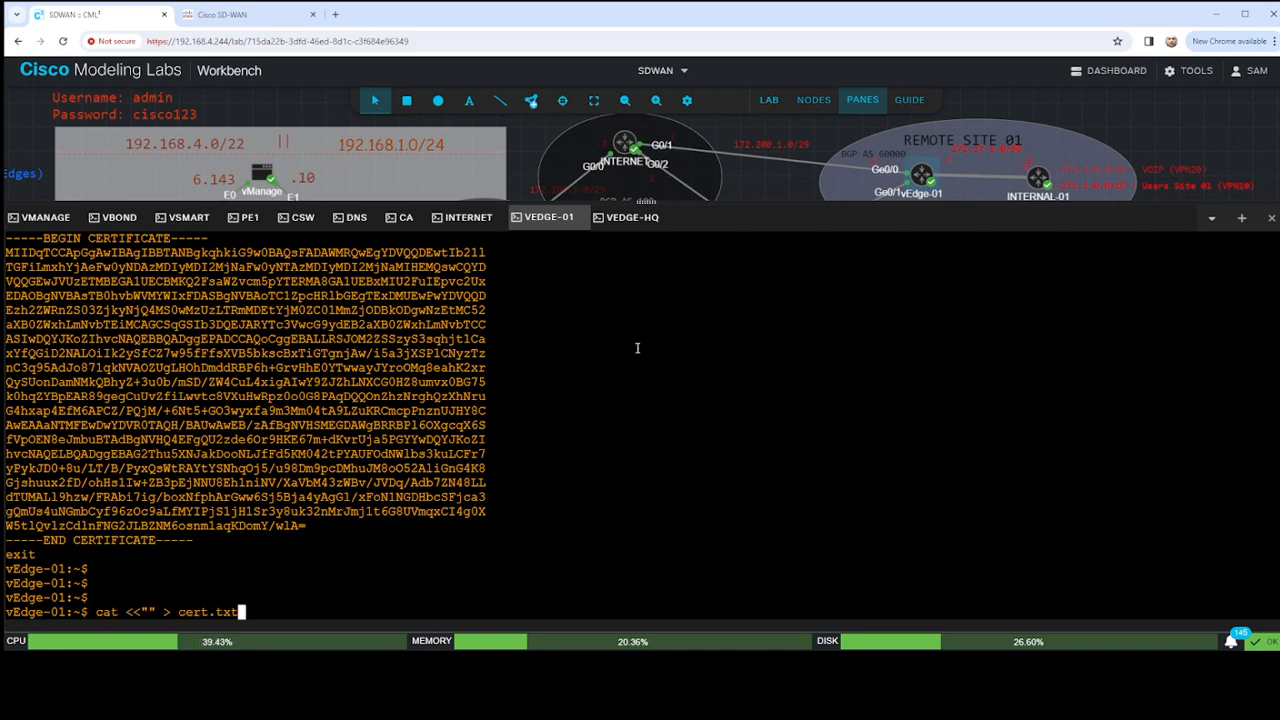
key(Return)
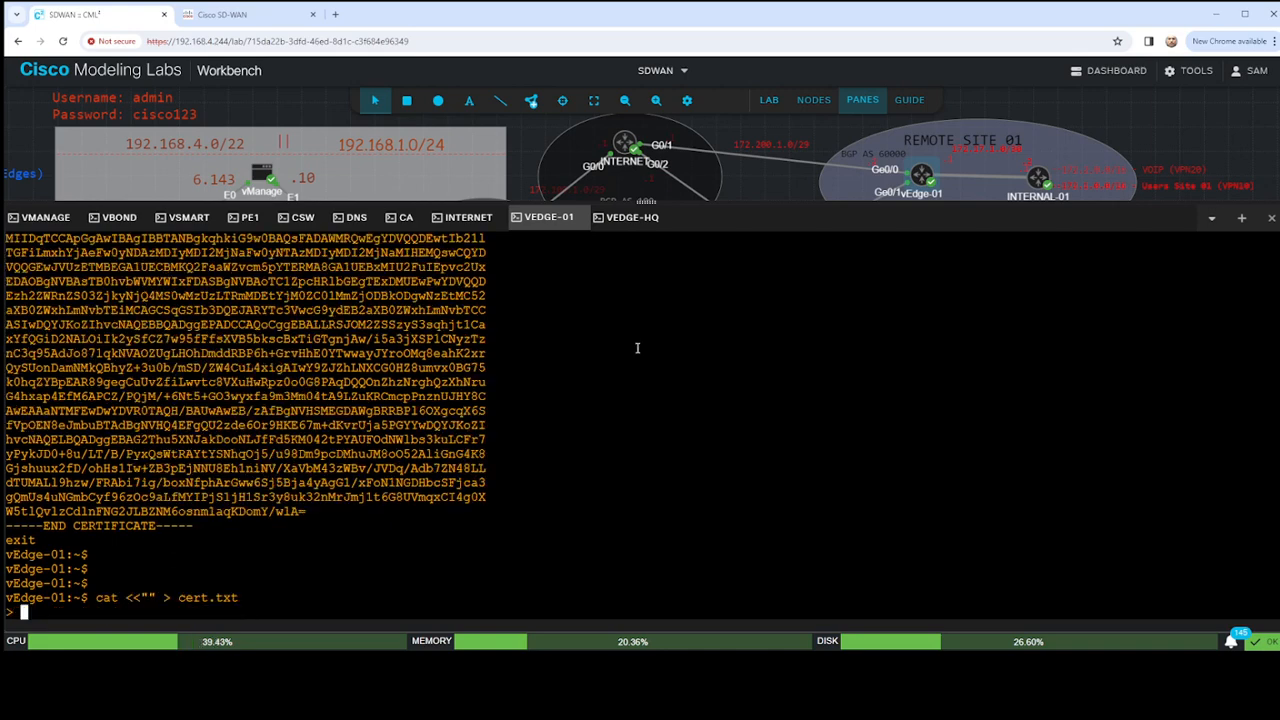
click(405, 217)
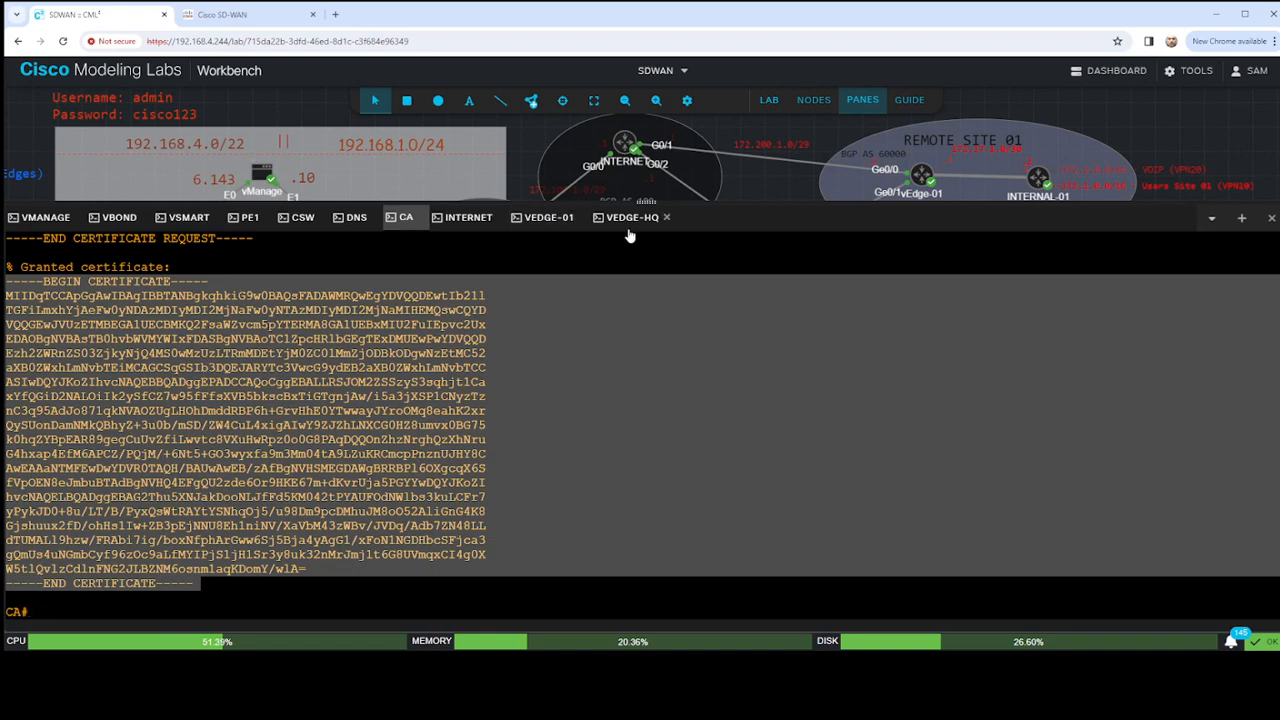
click(553, 222)
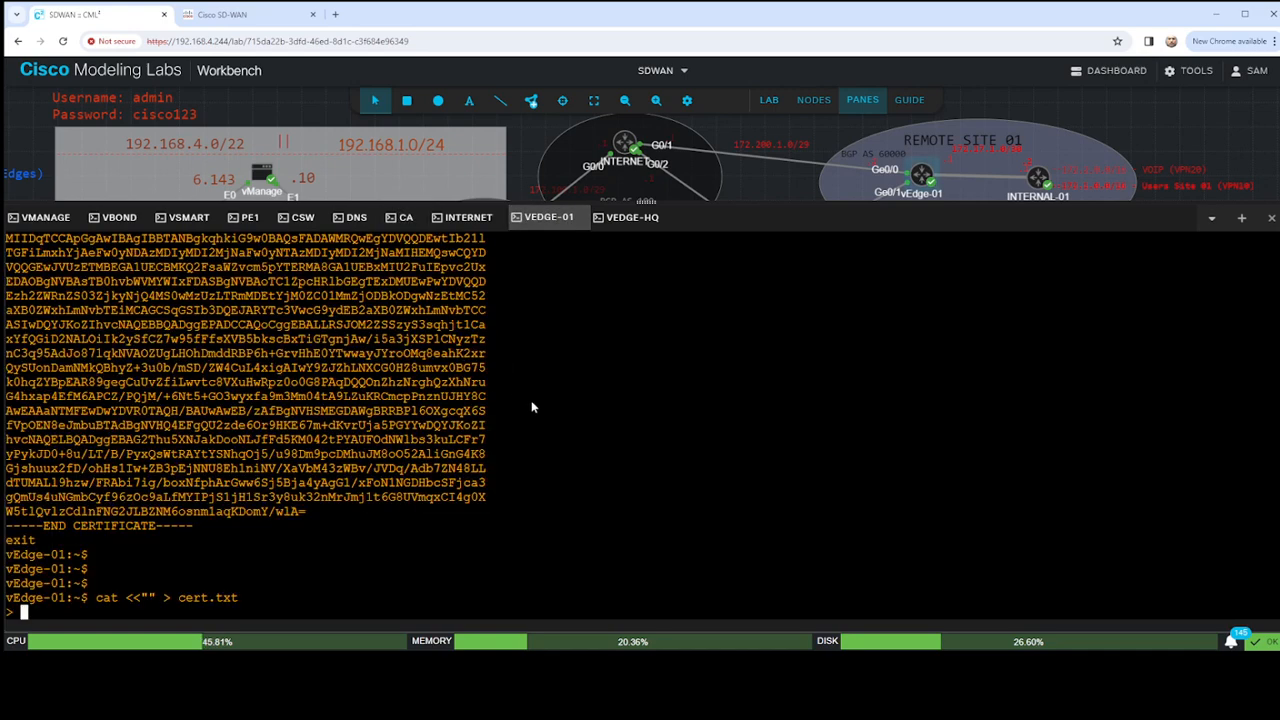
key(ctrl+v)
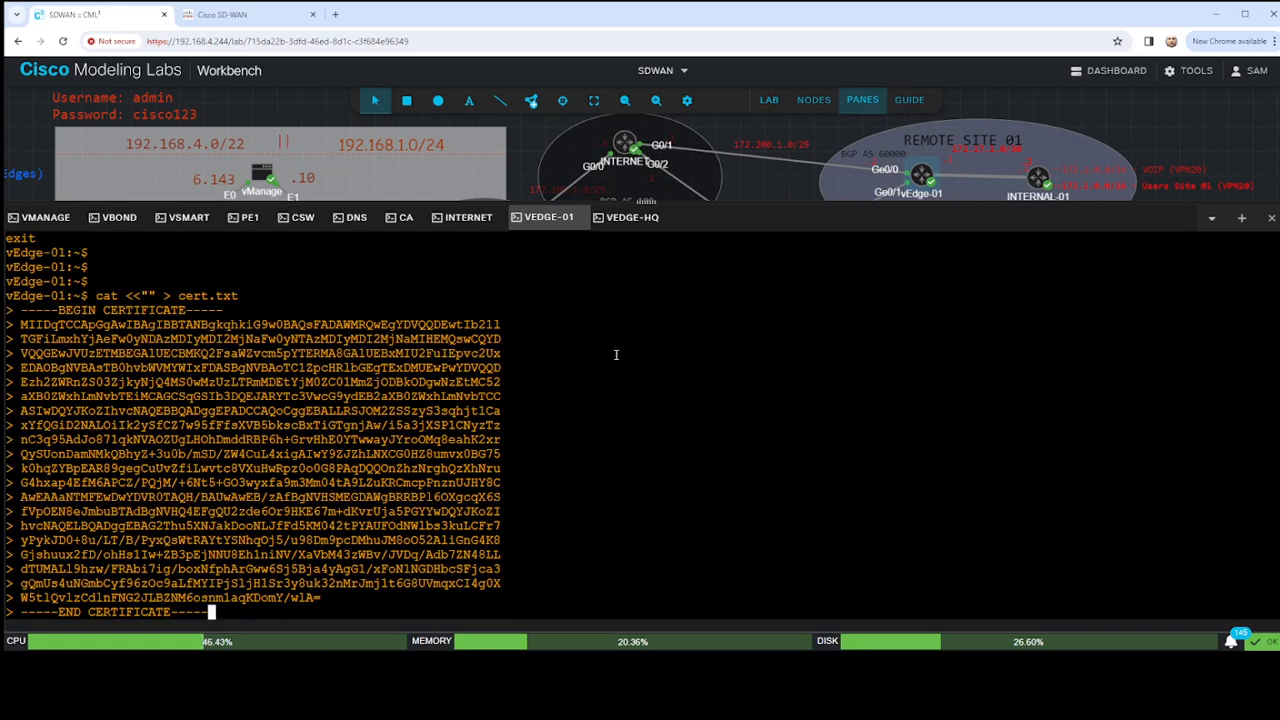
key(Return)
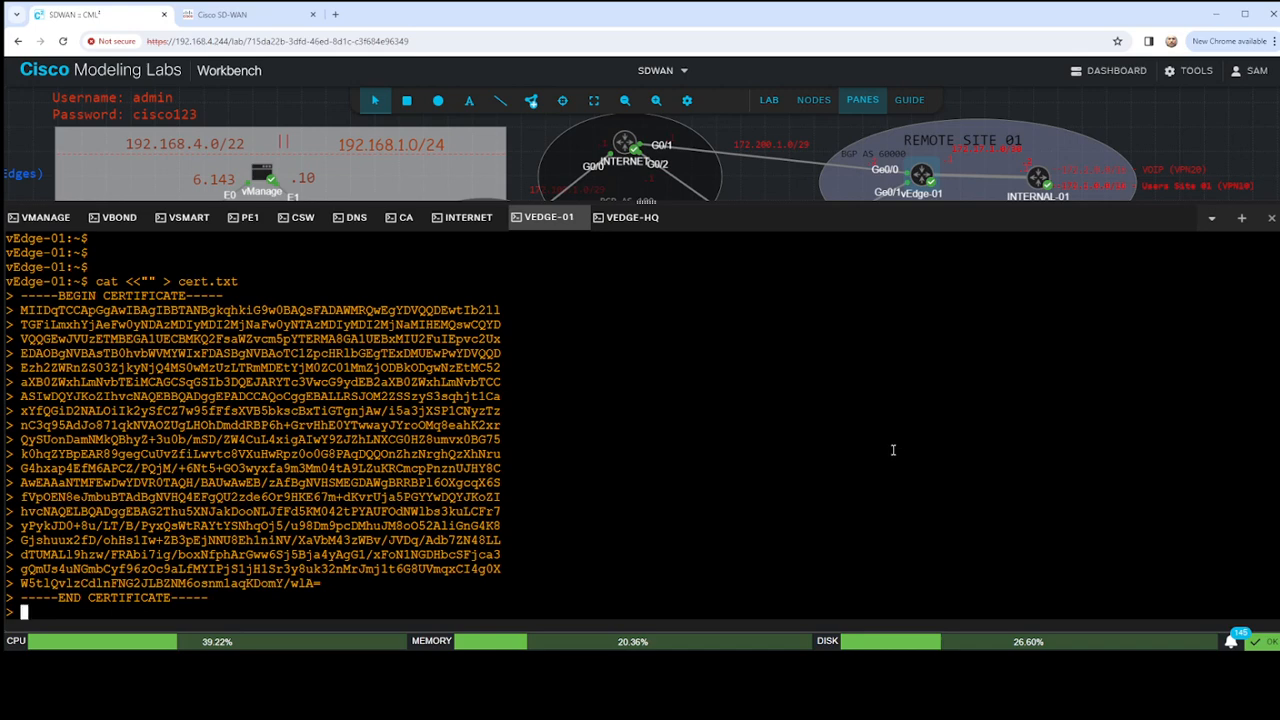
key(ctrl+c)
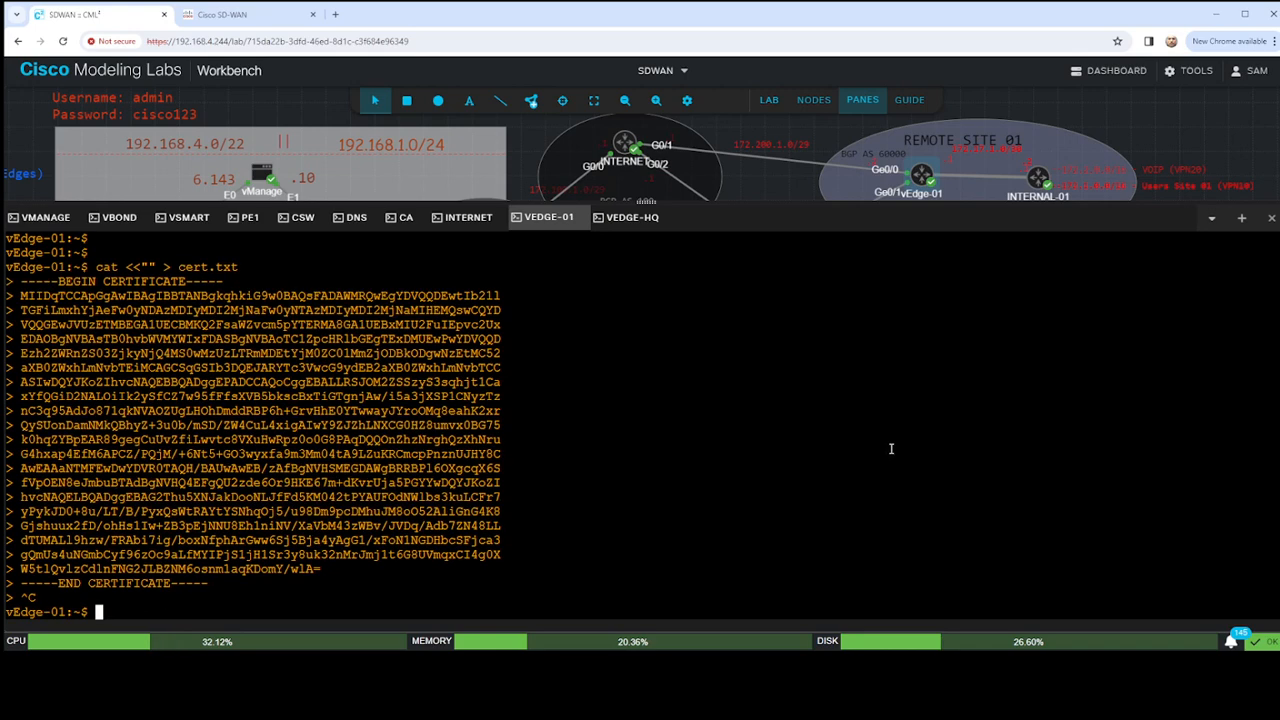
key(Return)
key(Return)
key(Return)
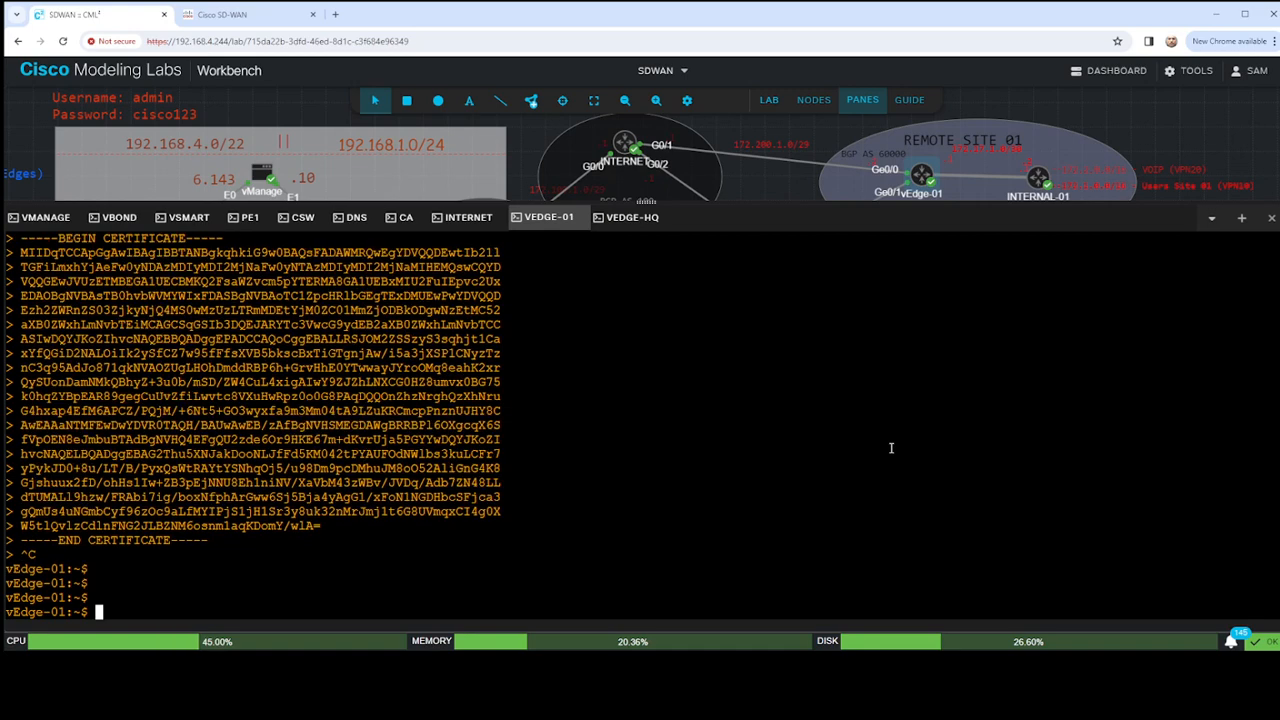
- Display the contents of cert.txt in the vEdge-01 shell
text(cat)
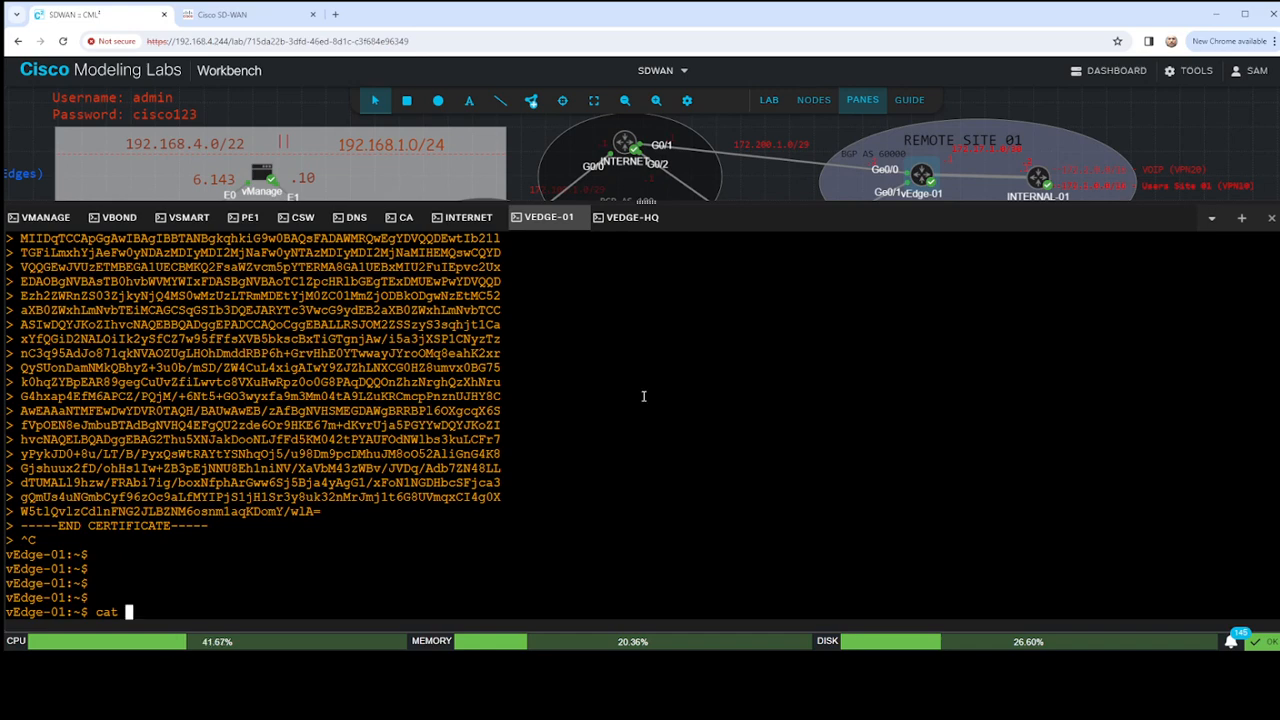
scroll(650, 392, up, 2)
scroll(653, 392, down, 2)
text(cert.txt)
key(Return)
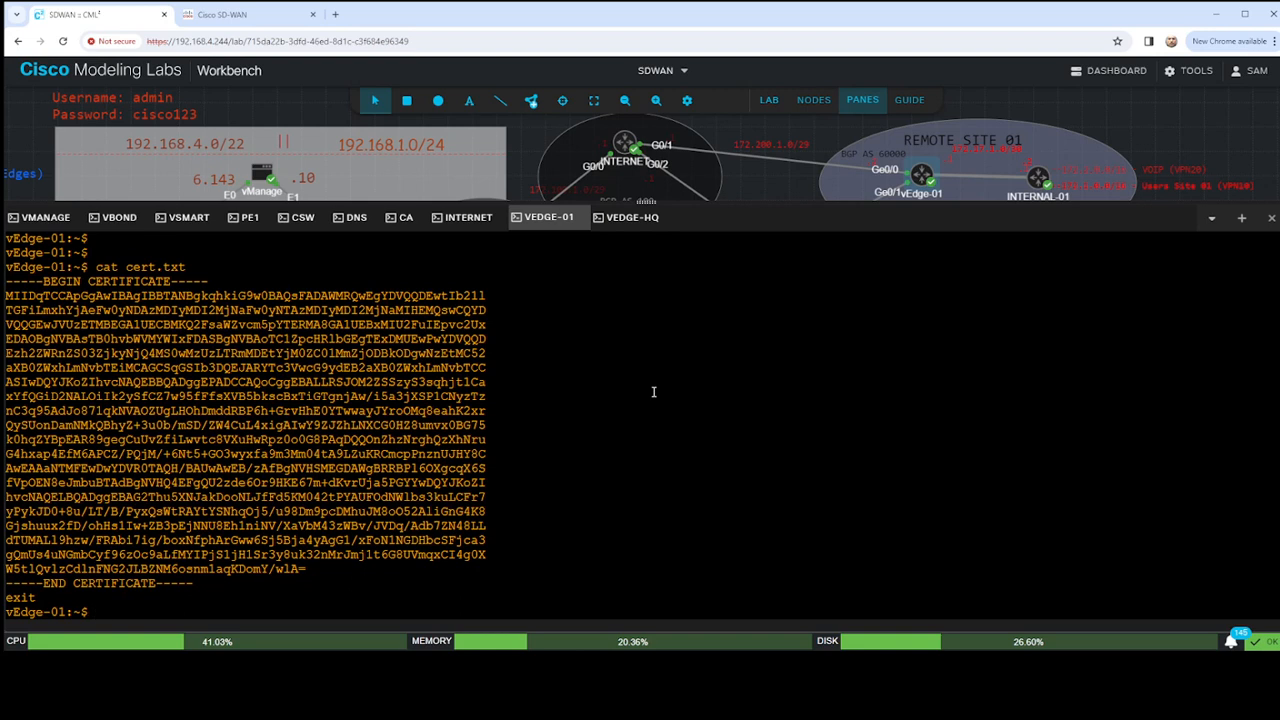
- List the directory's files and check the exit line below the end of the certificate
text(ls)
key(Return)
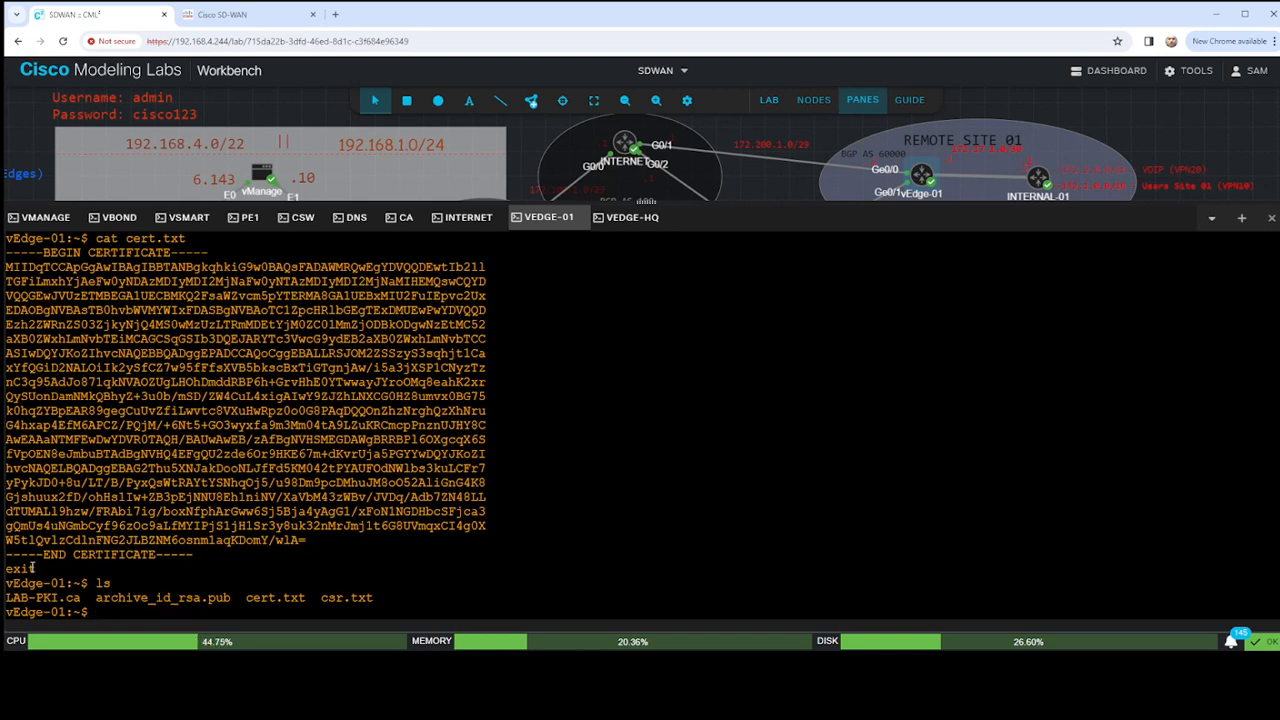
drag(35, 568, 3, 568)
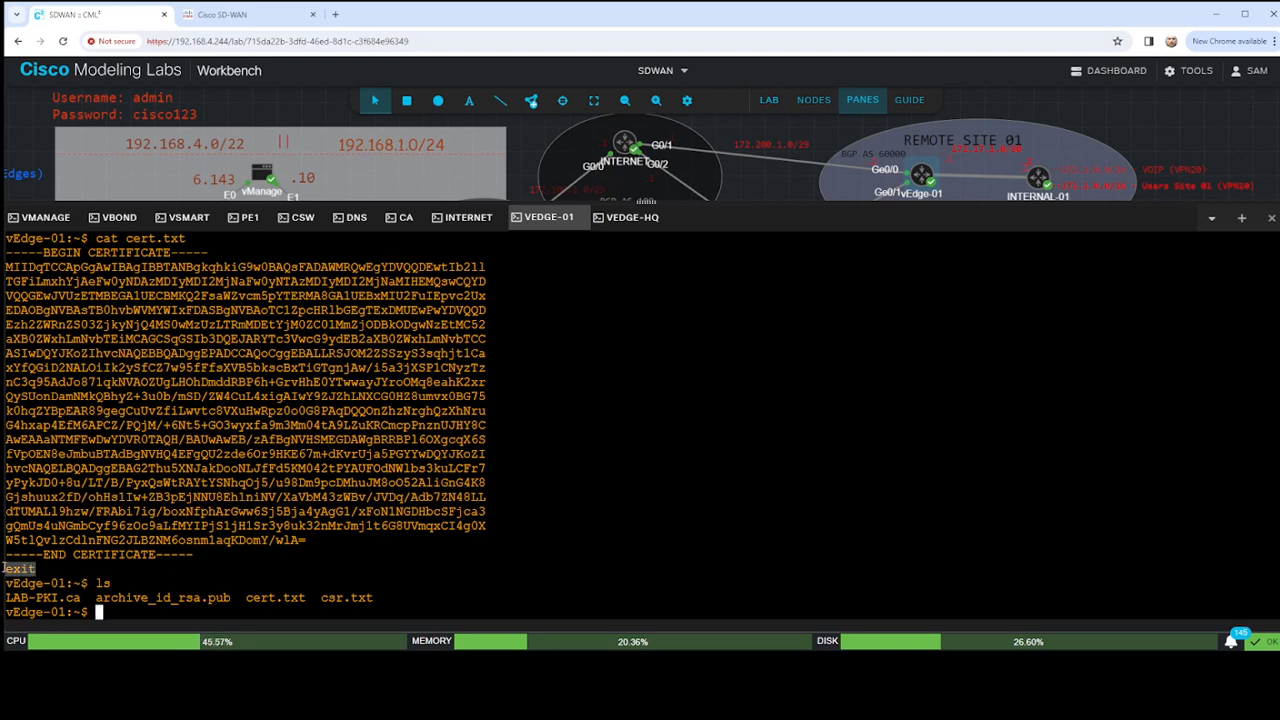
click(258, 558)
- Delete cert.txt with rm and list the remaining files in the directory
text(re)
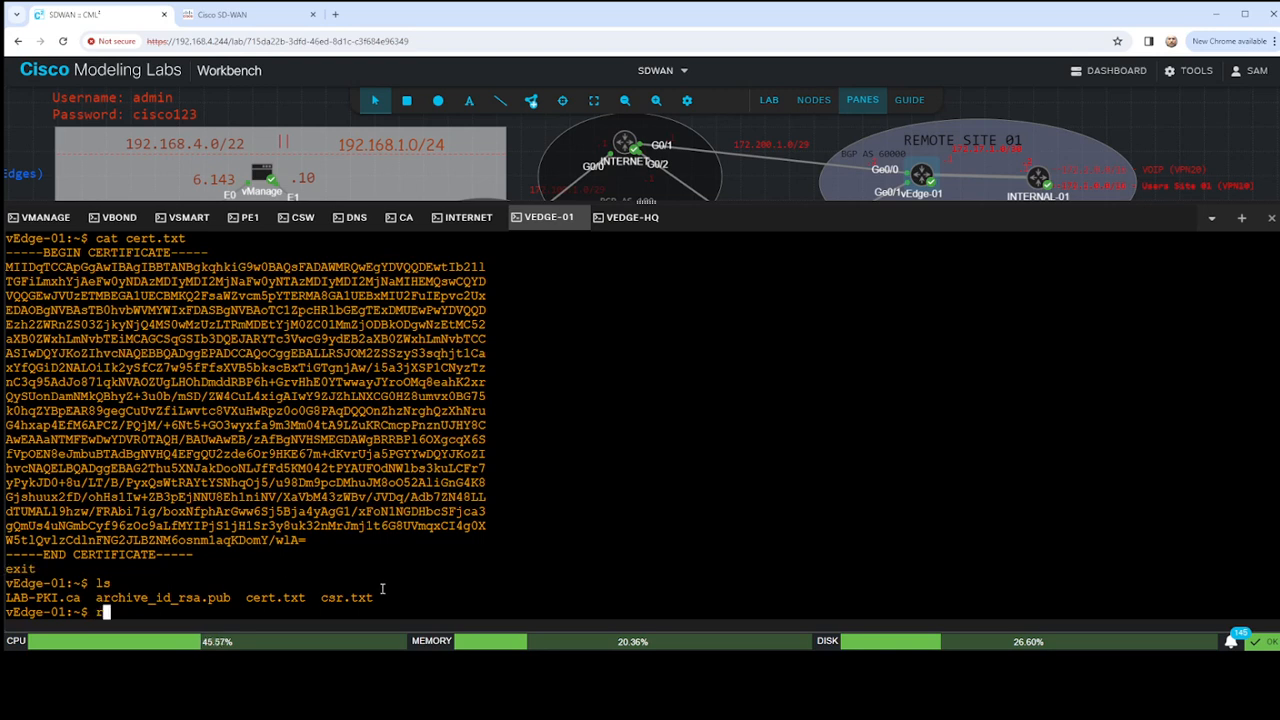
key(BackSpace)
text(m cre)
key(BackSpace)
key(BackSpace)
text(ert.txt)
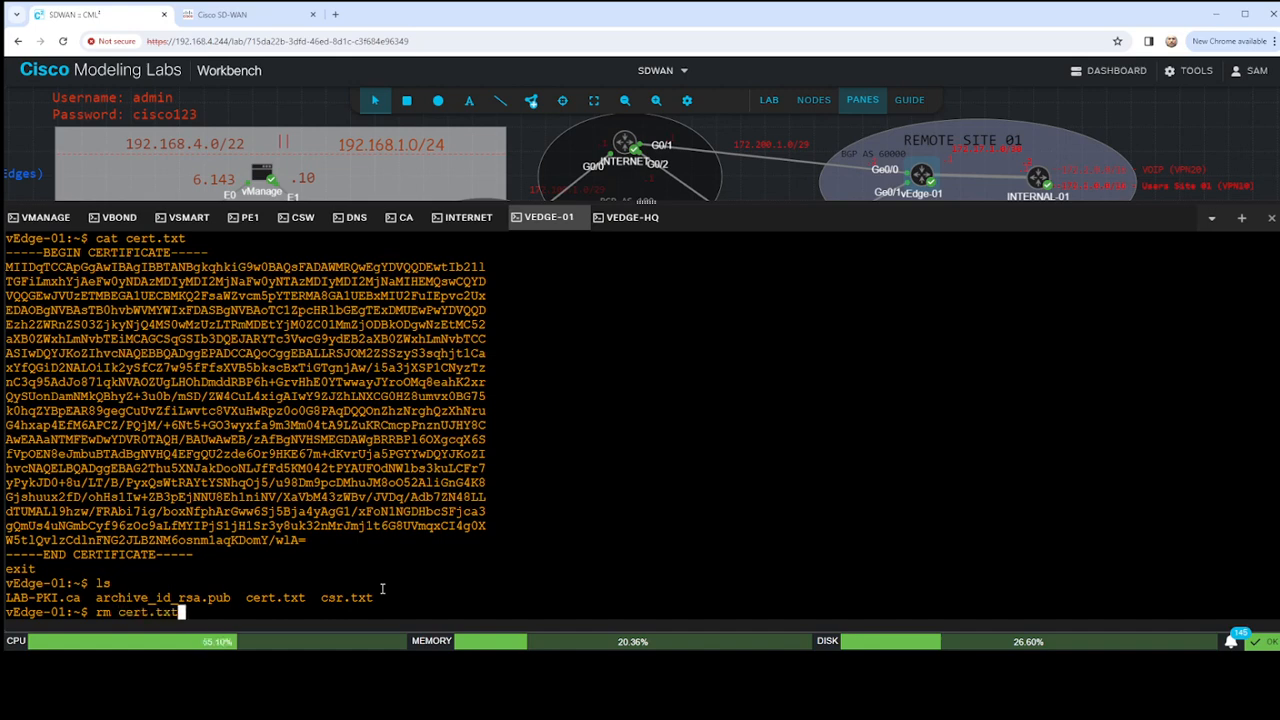
key(Return)
text(ls)
key(Return)
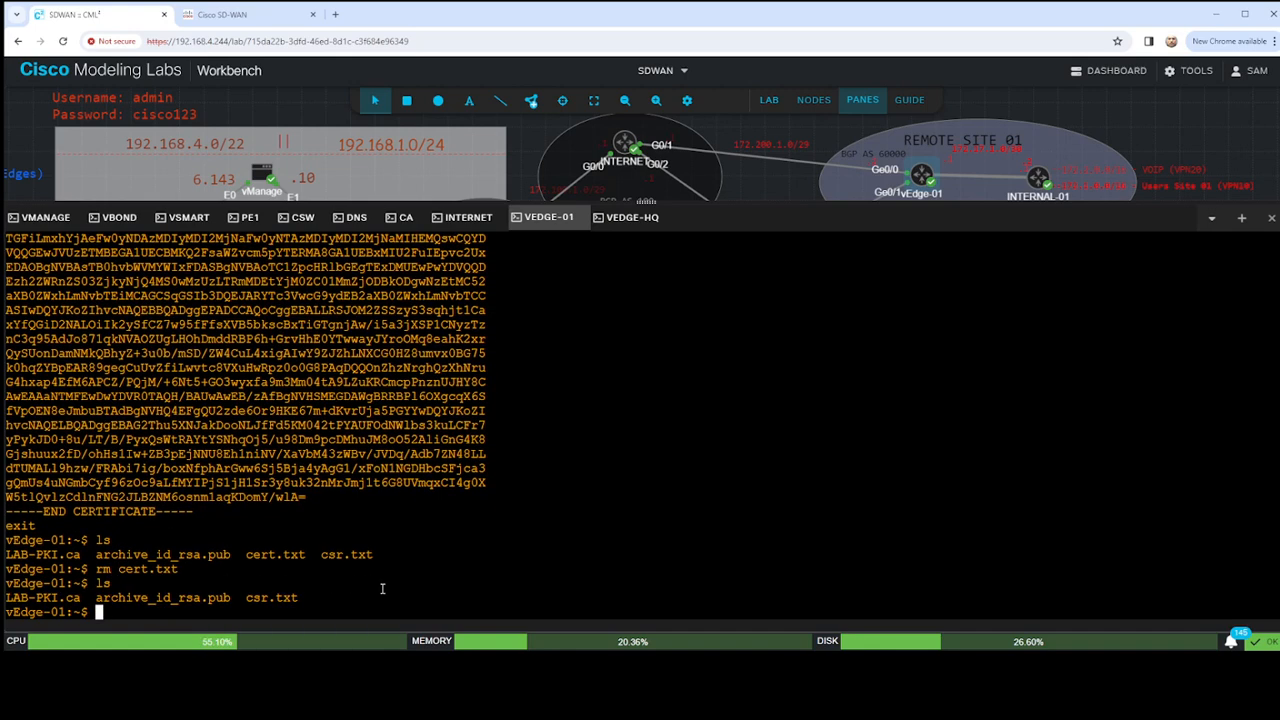
key(Return)
key(Return)
key(Return)
key(Return)
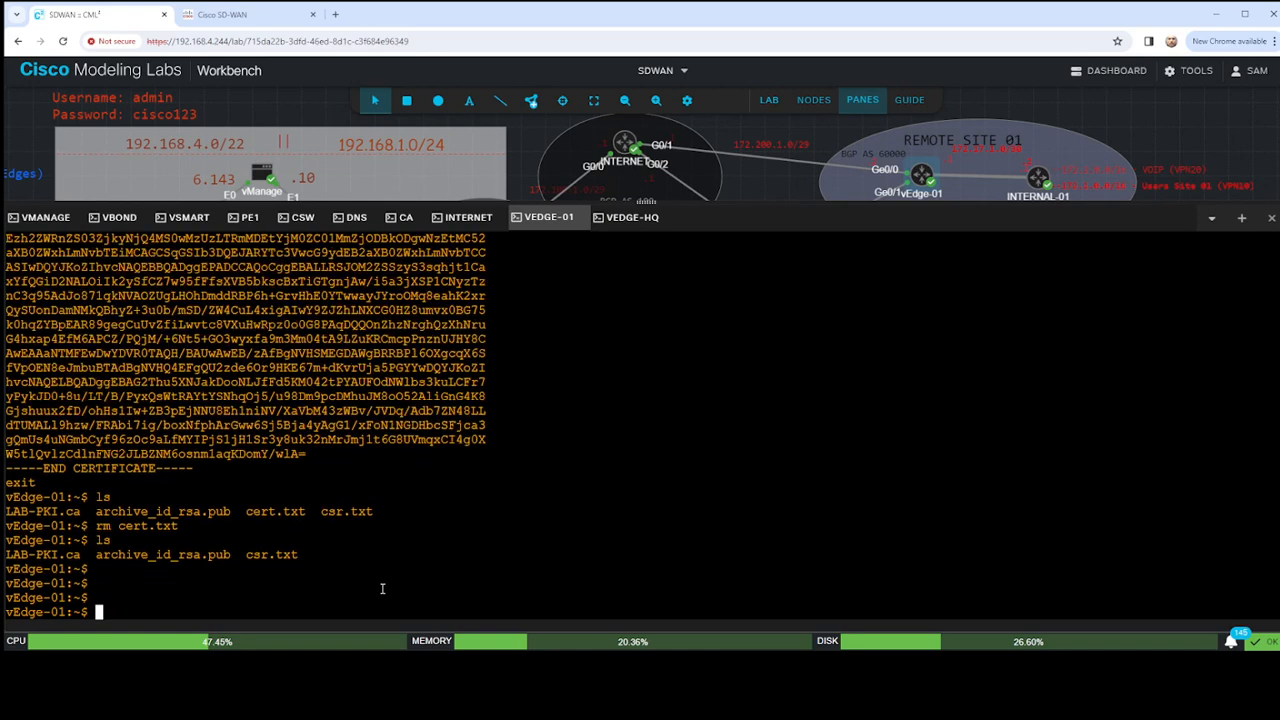
- Find the cat <<"" > cert.txt line in the console history, copy it, and run it again
scroll(382, 589, up, 3)
scroll(356, 508, up, 3)
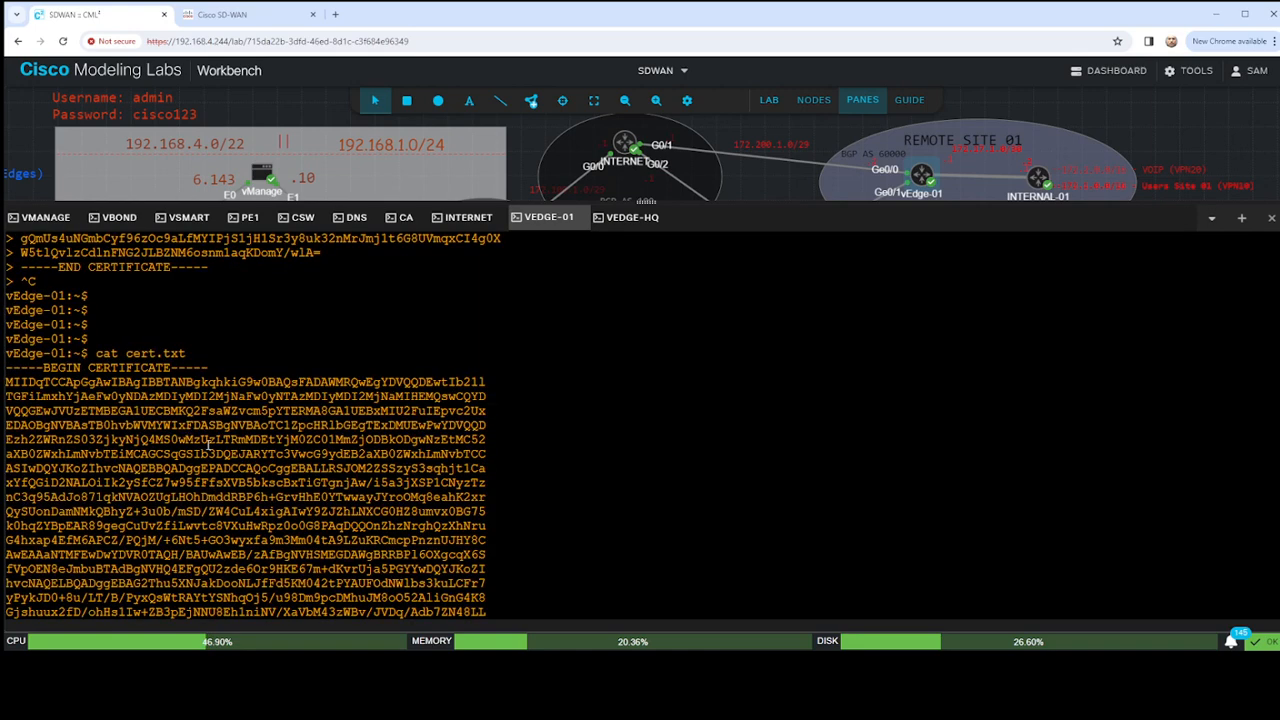
drag(97, 354, 187, 353)
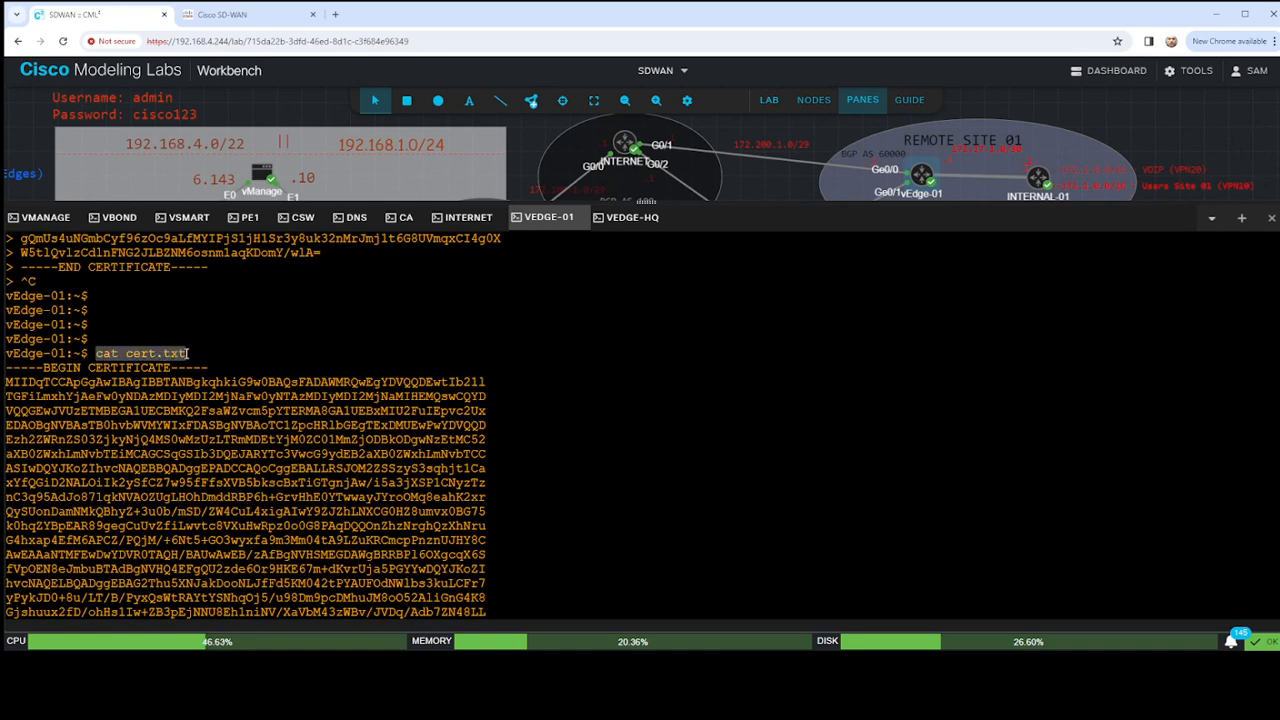
scroll(238, 365, up, 10)
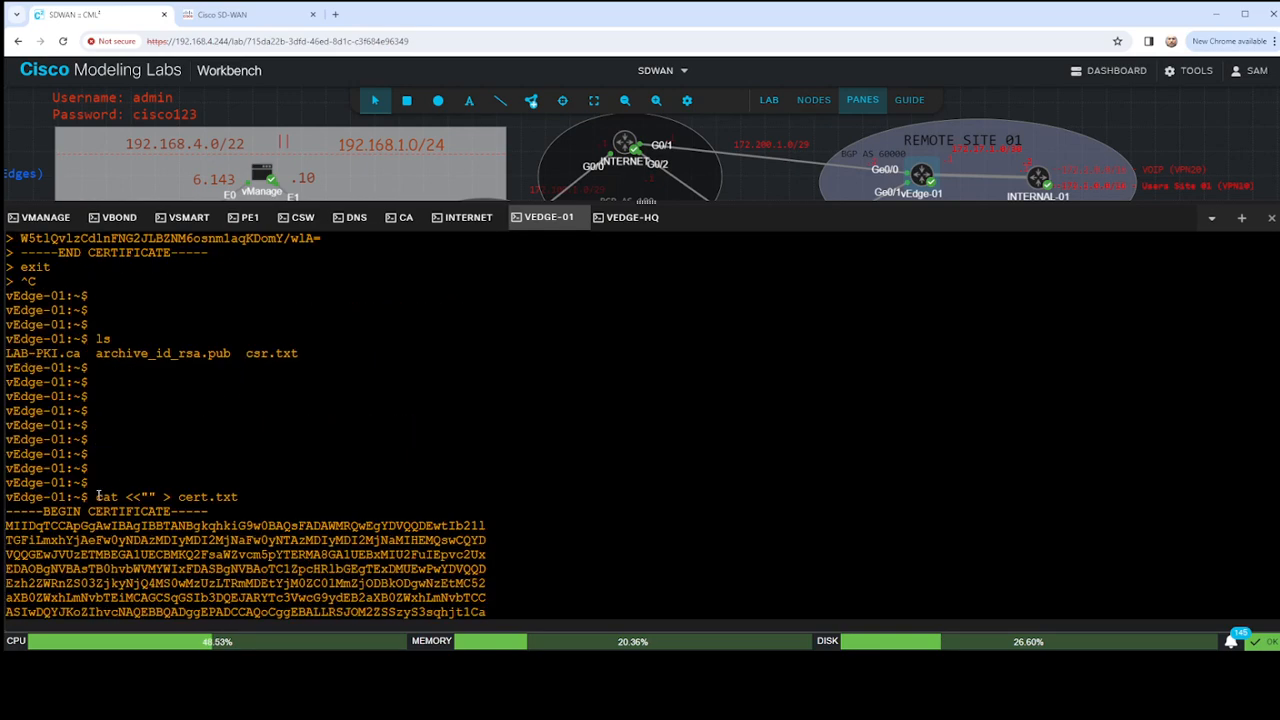
drag(97, 496, 238, 496)
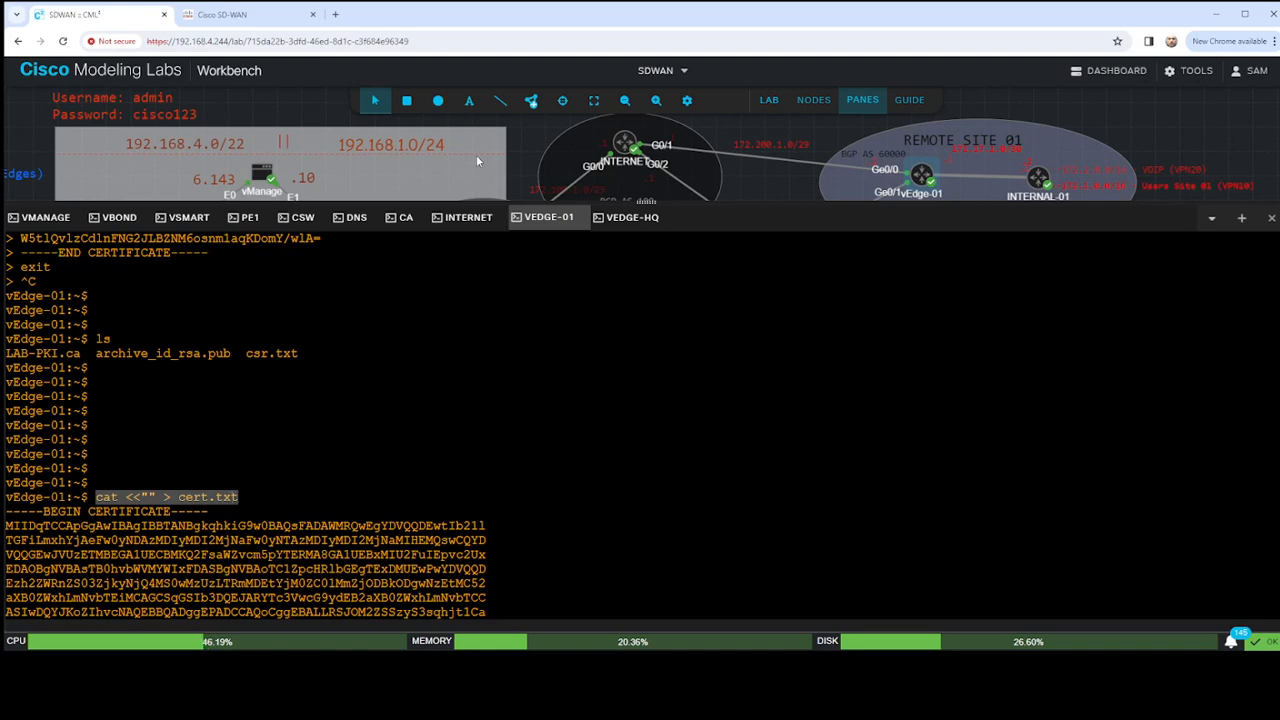
key(ctrl+v)
key(Return)
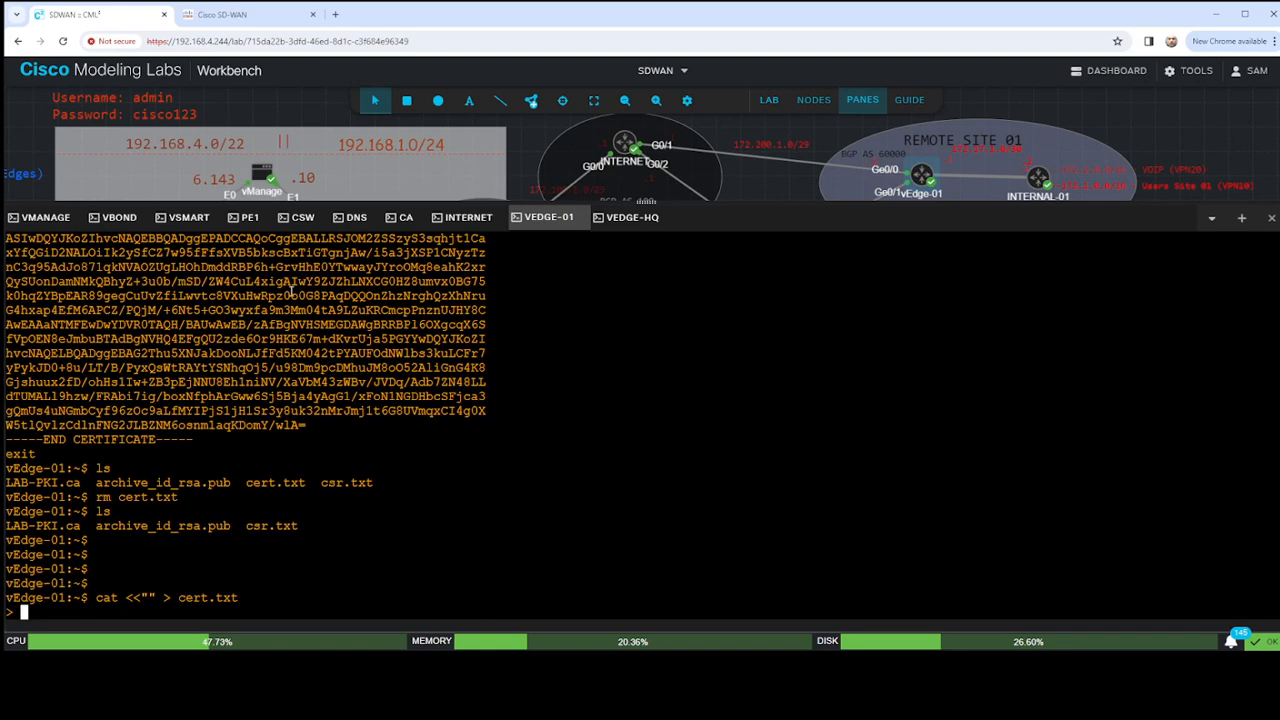
- Paste the granted certificate from the CA console into the open cert.txt here-document on vEdge-01
click(393, 228)
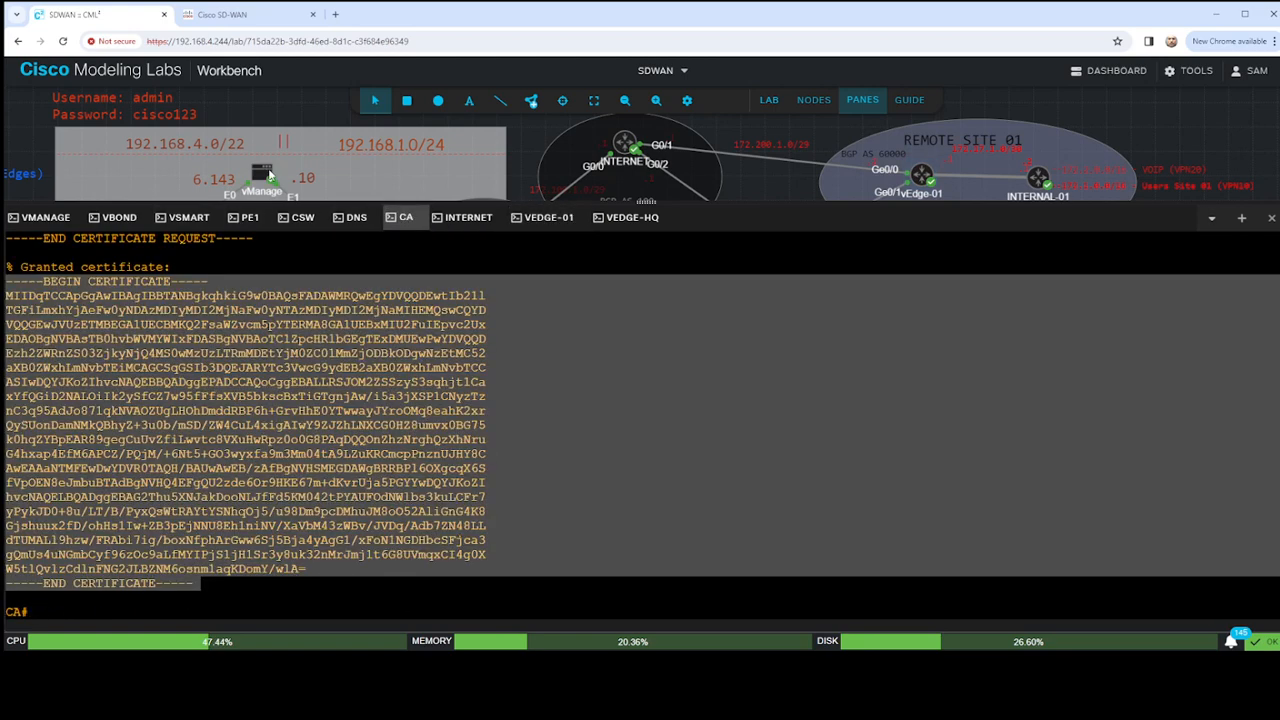
click(535, 228)
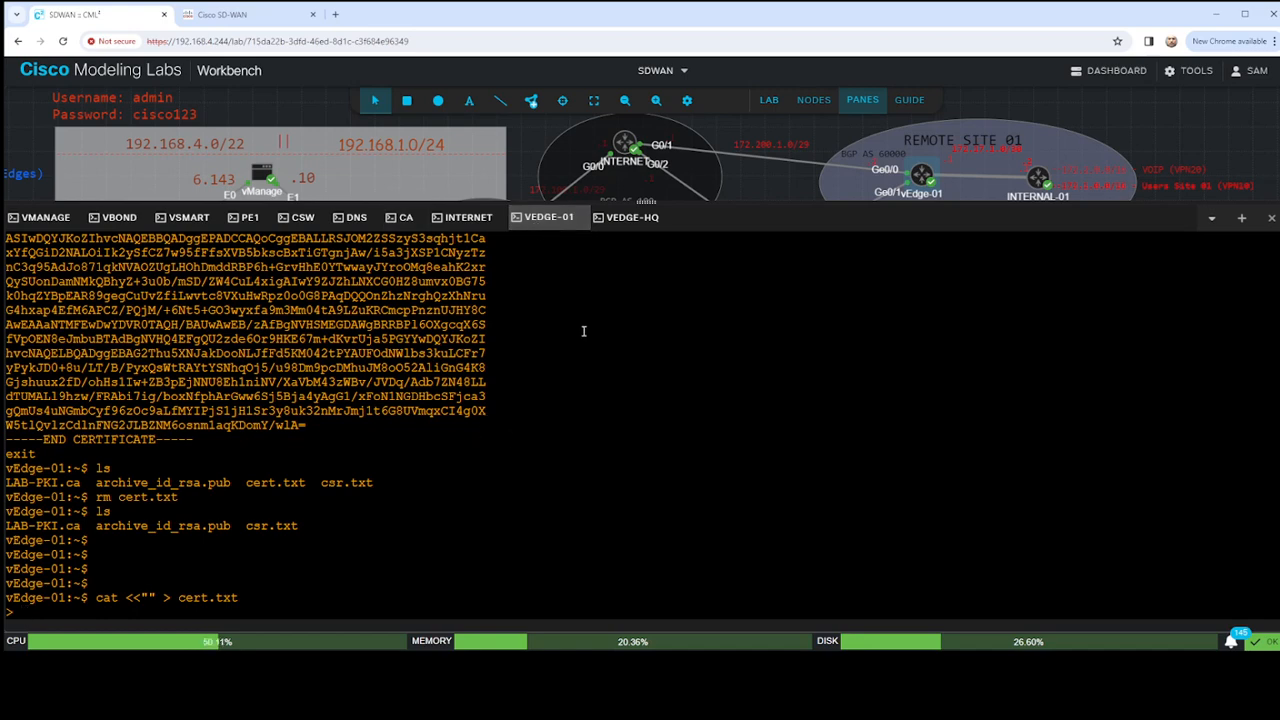
key(ctrl+v)
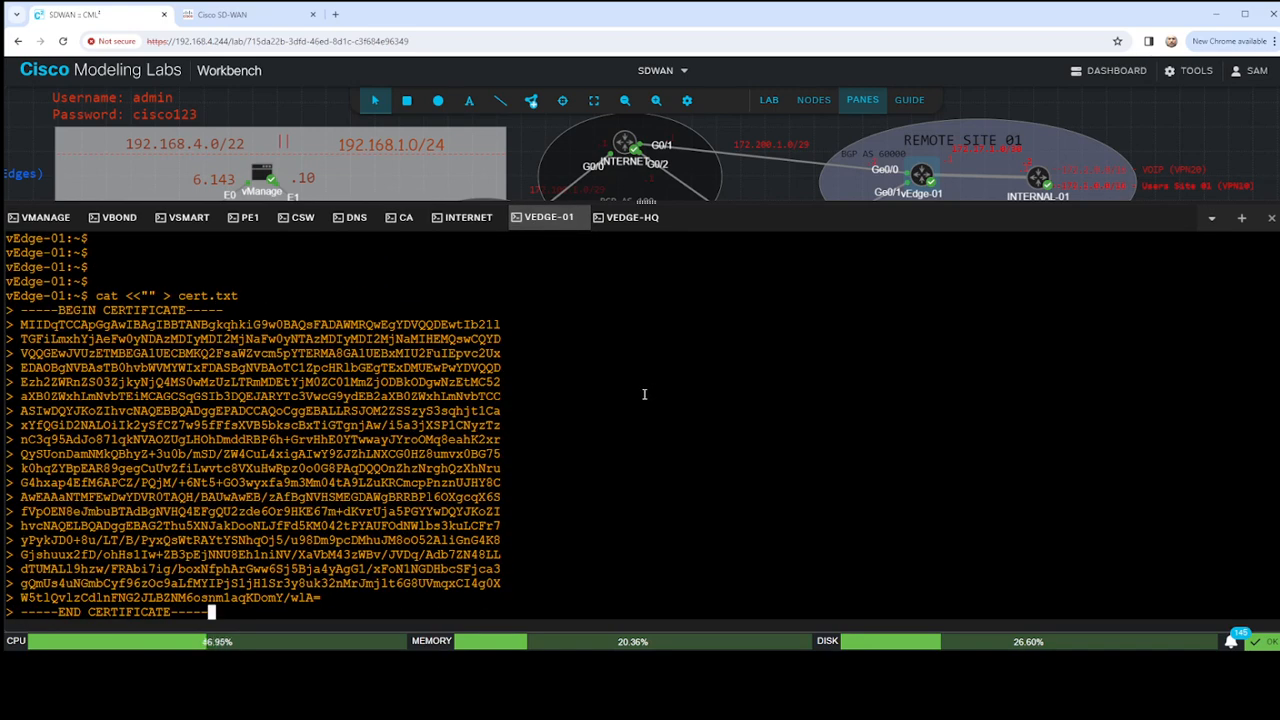
key(Return)
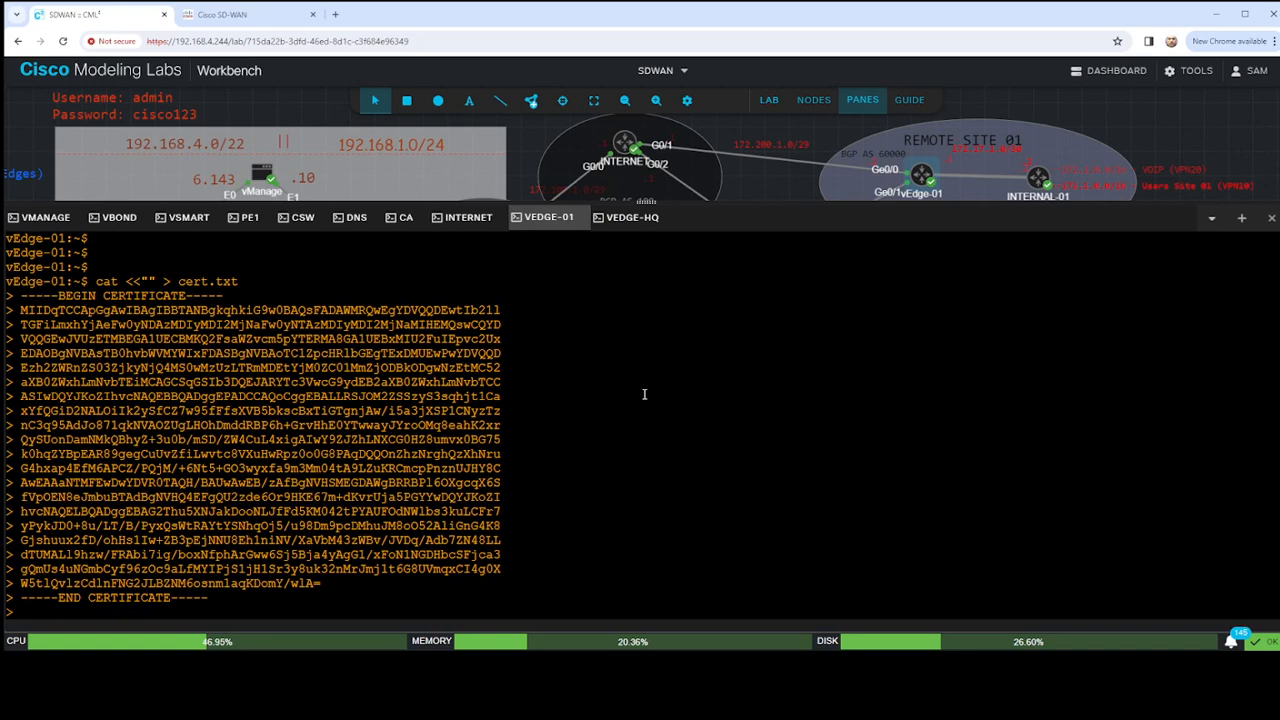
- Abort the here-document and list the directory's files
key(ctrl+c)
text(ls)
key(Return)
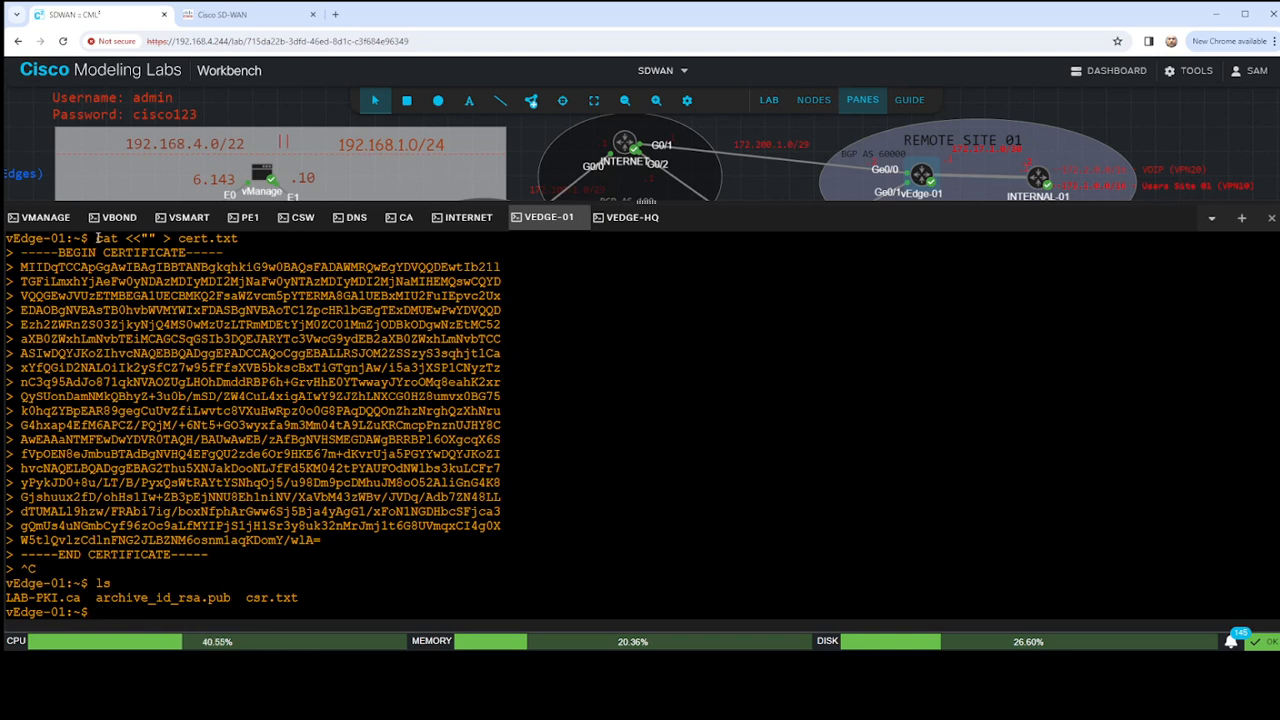
- Copy the previous cat <<"" > cert.txt command from the console output and start it again
drag(97, 238, 246, 243)
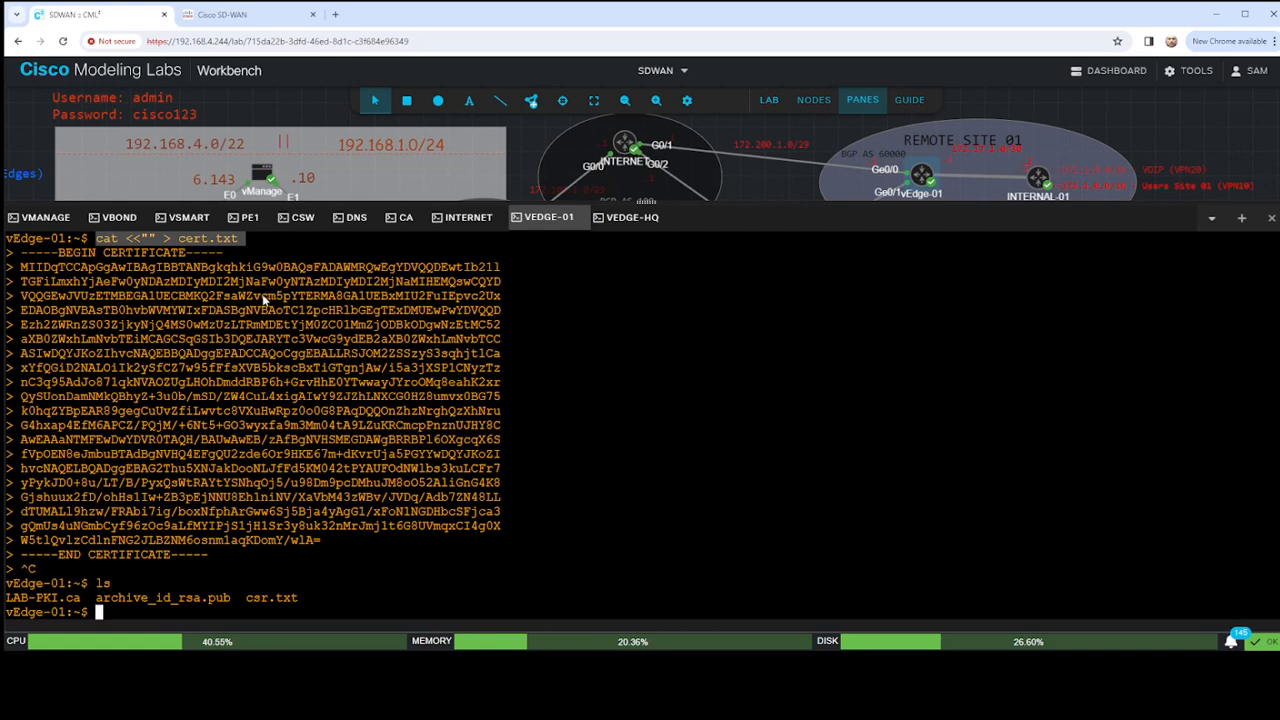
click(597, 423)
key(ctrl+v)
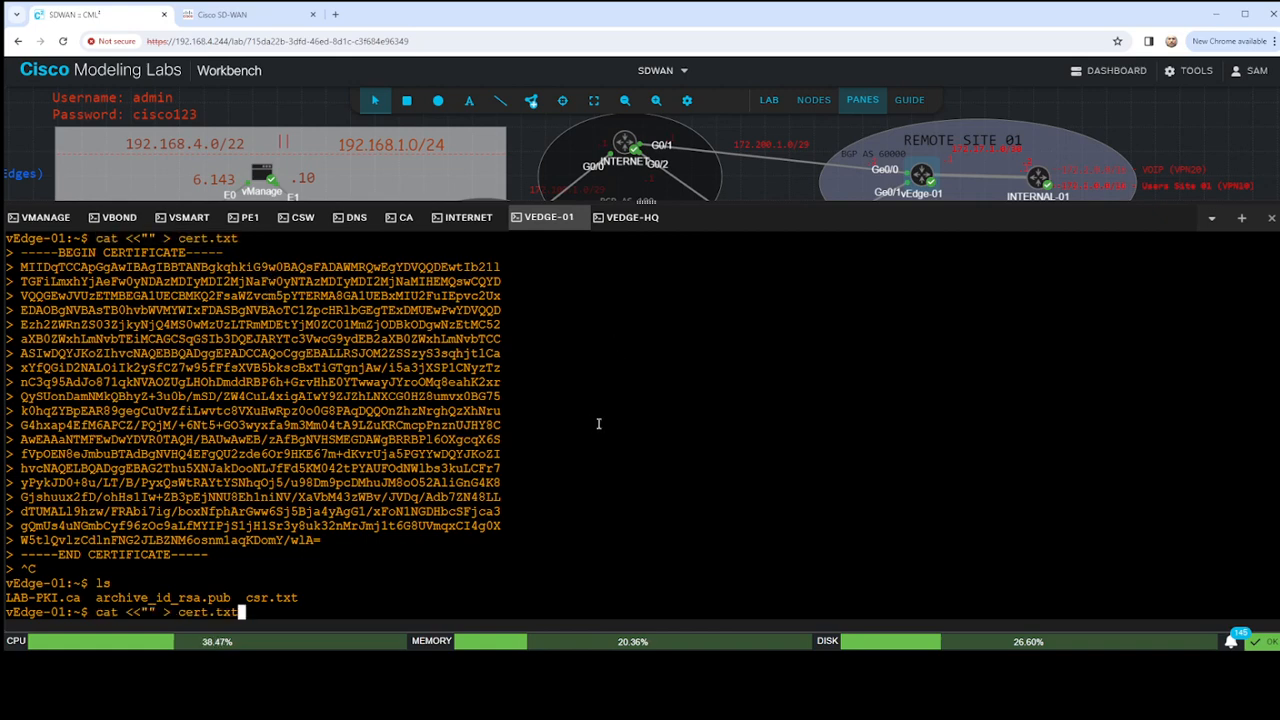
key(Return)
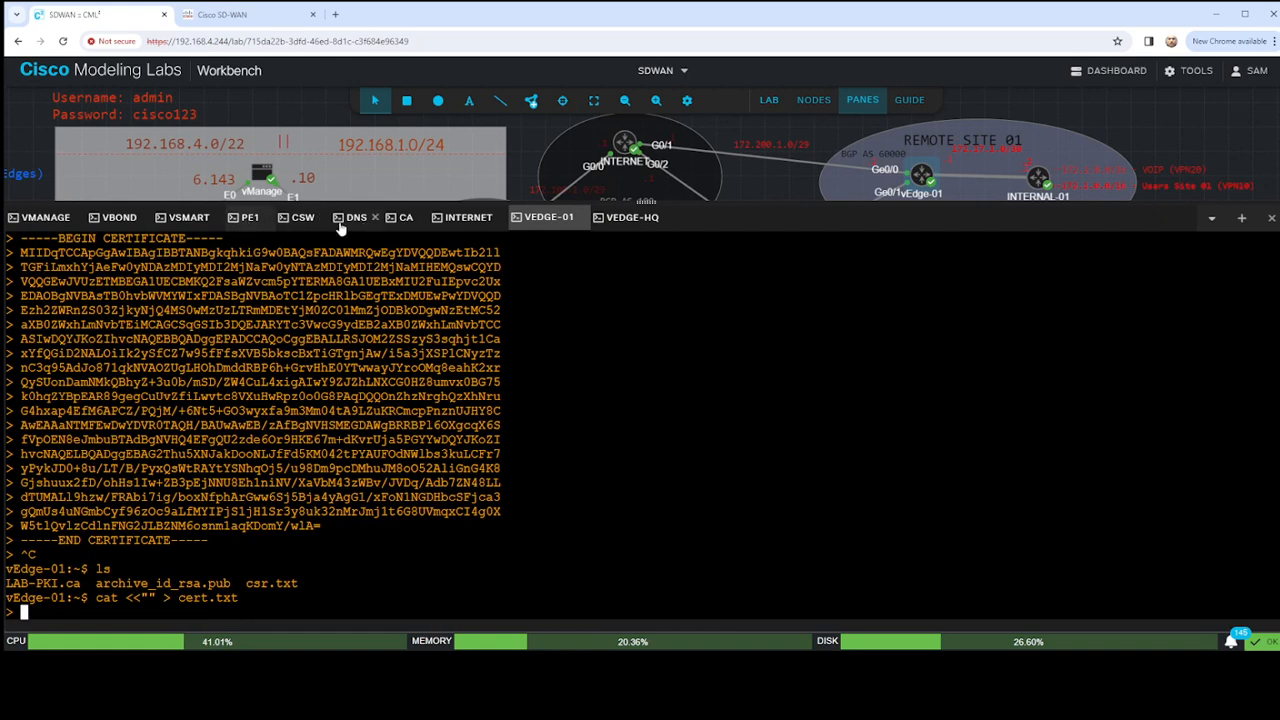
- Paste the granted certificate from the CA console into the open cert.txt here-document on vEdge-01 and try to end it with exit
click(399, 218)
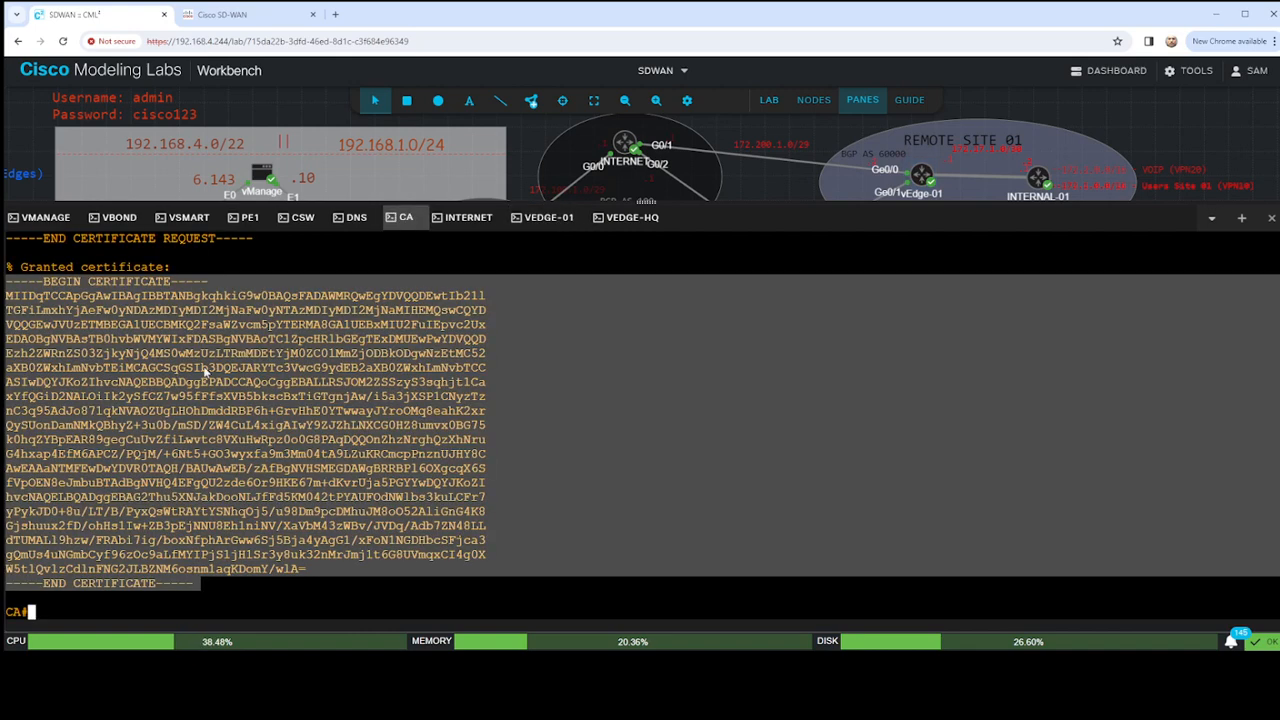
click(540, 220)
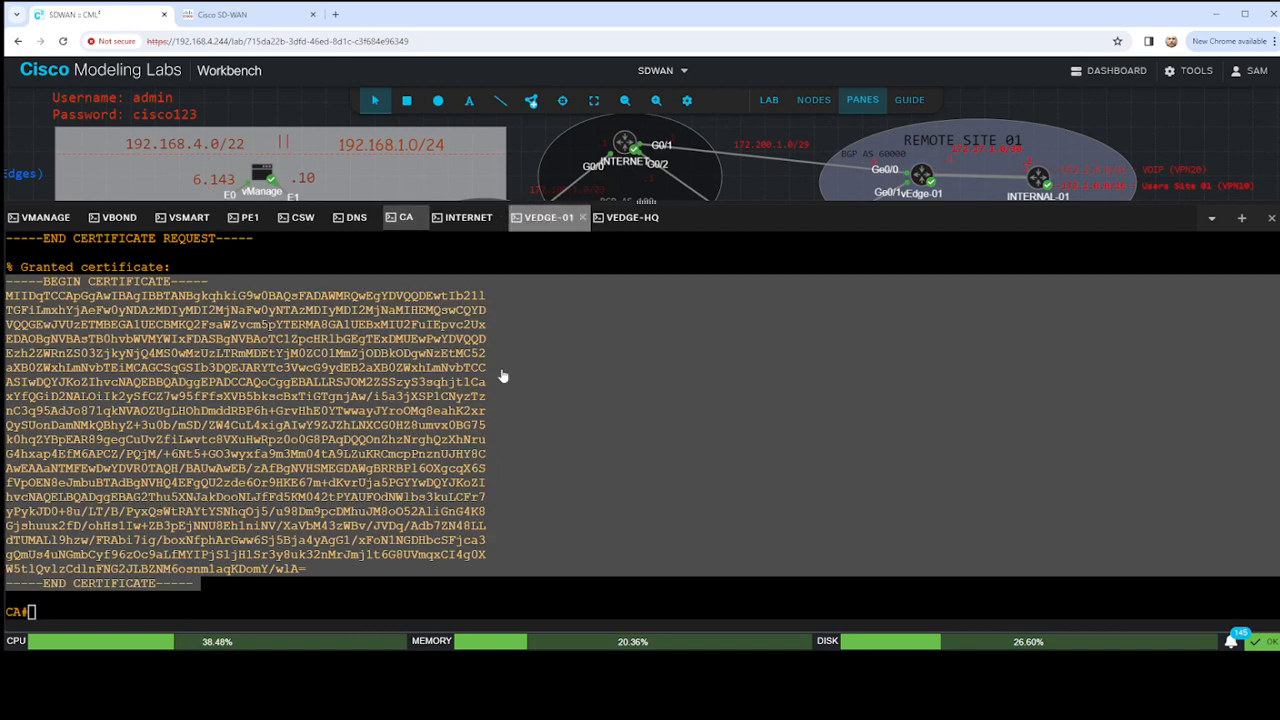
key(ctrl+v)
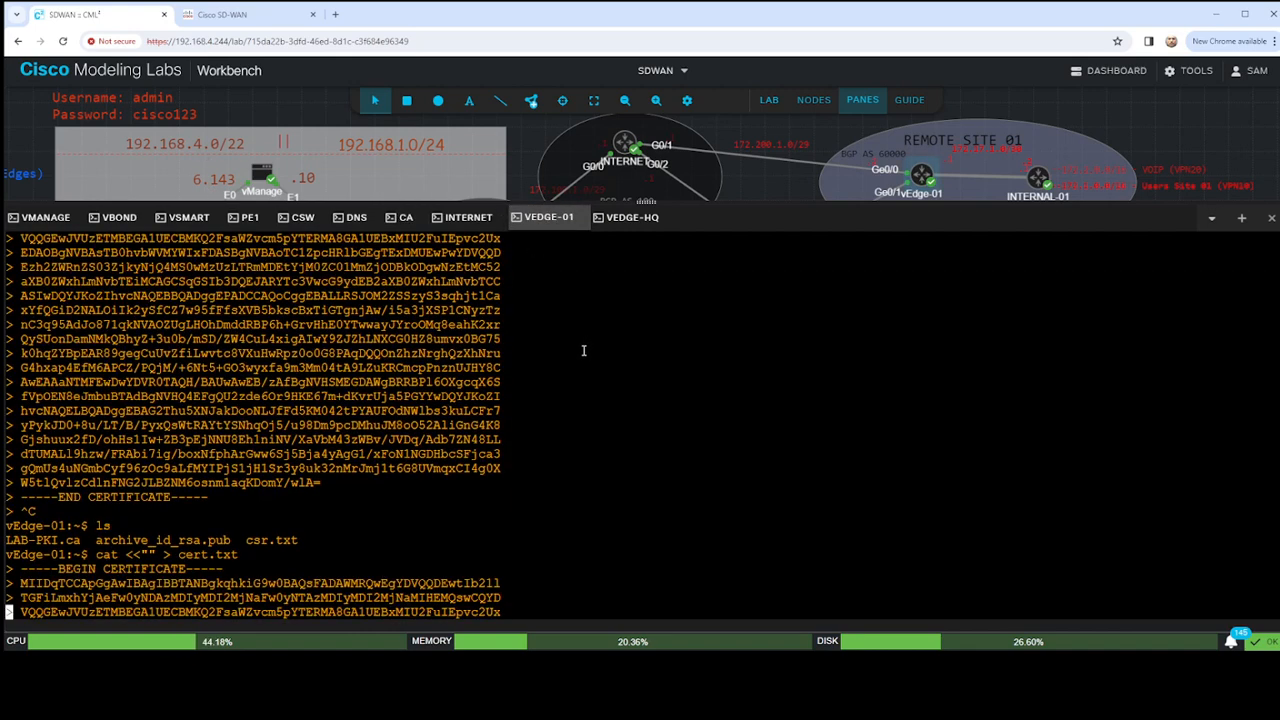
text(exit)
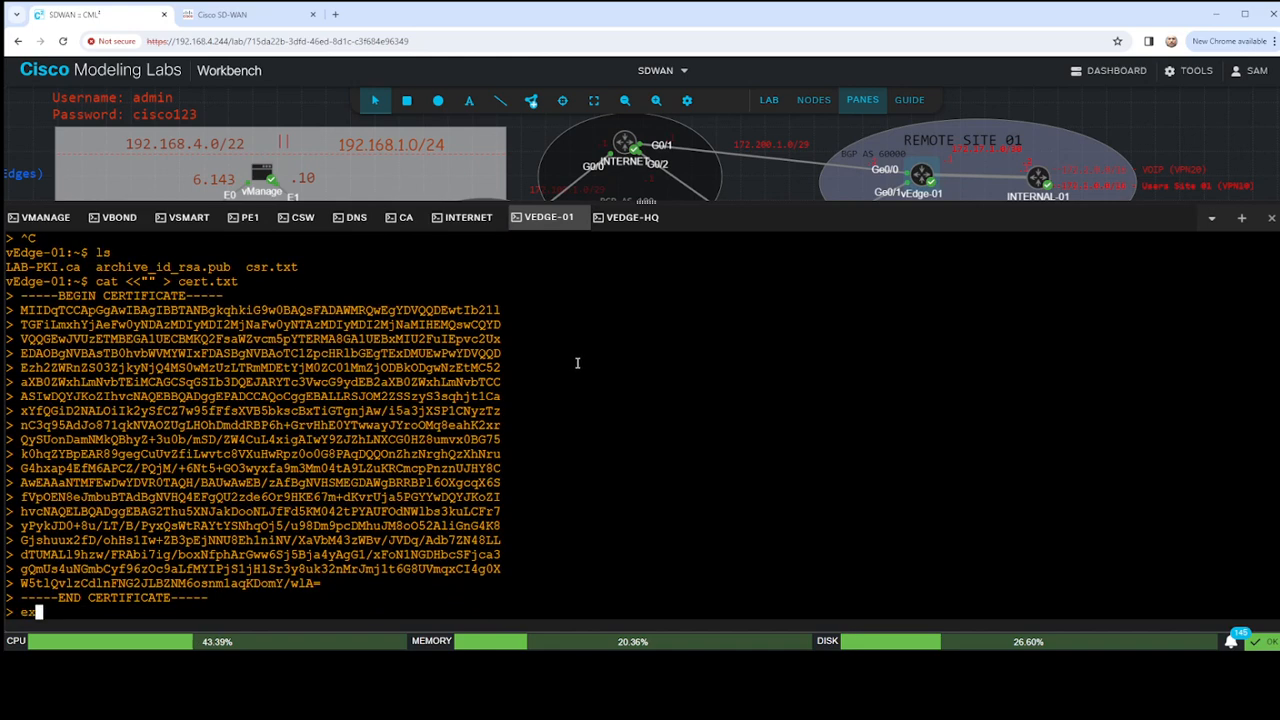
key(Return)
text(ls)
key(Return)
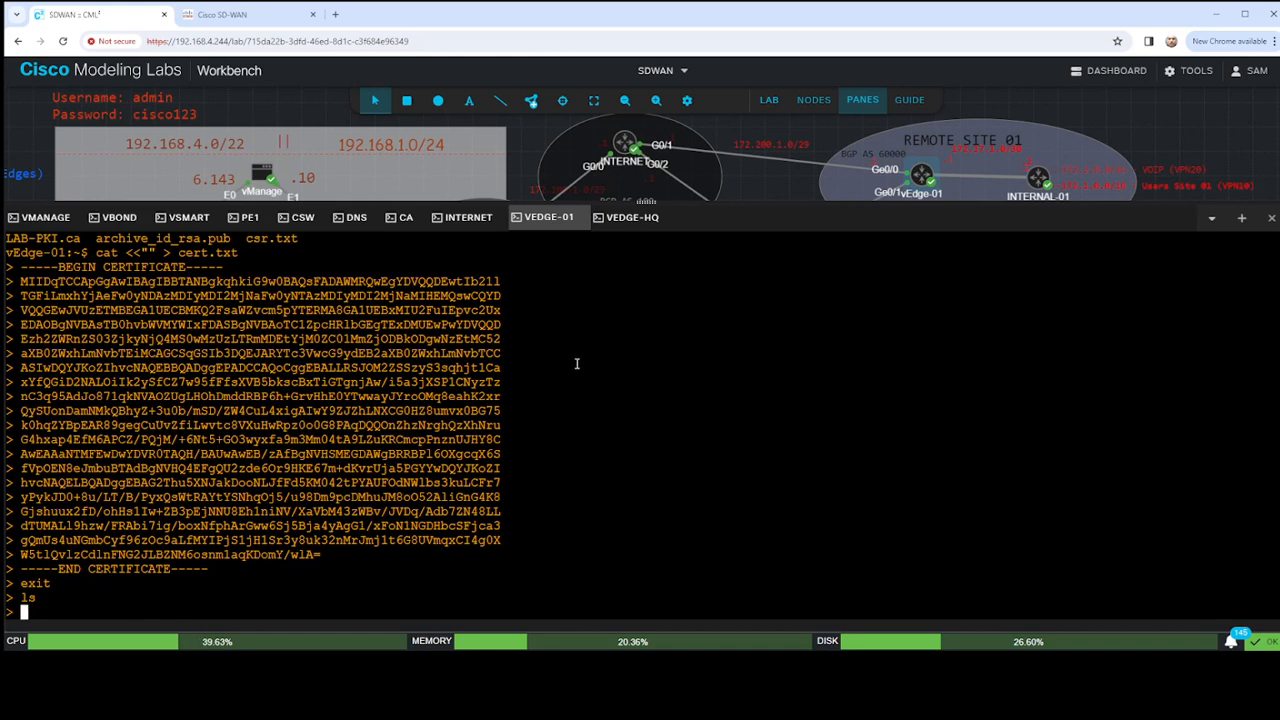
- Abort the here-document on vEdge-01 and list the directory's files
key(ctrl+c)
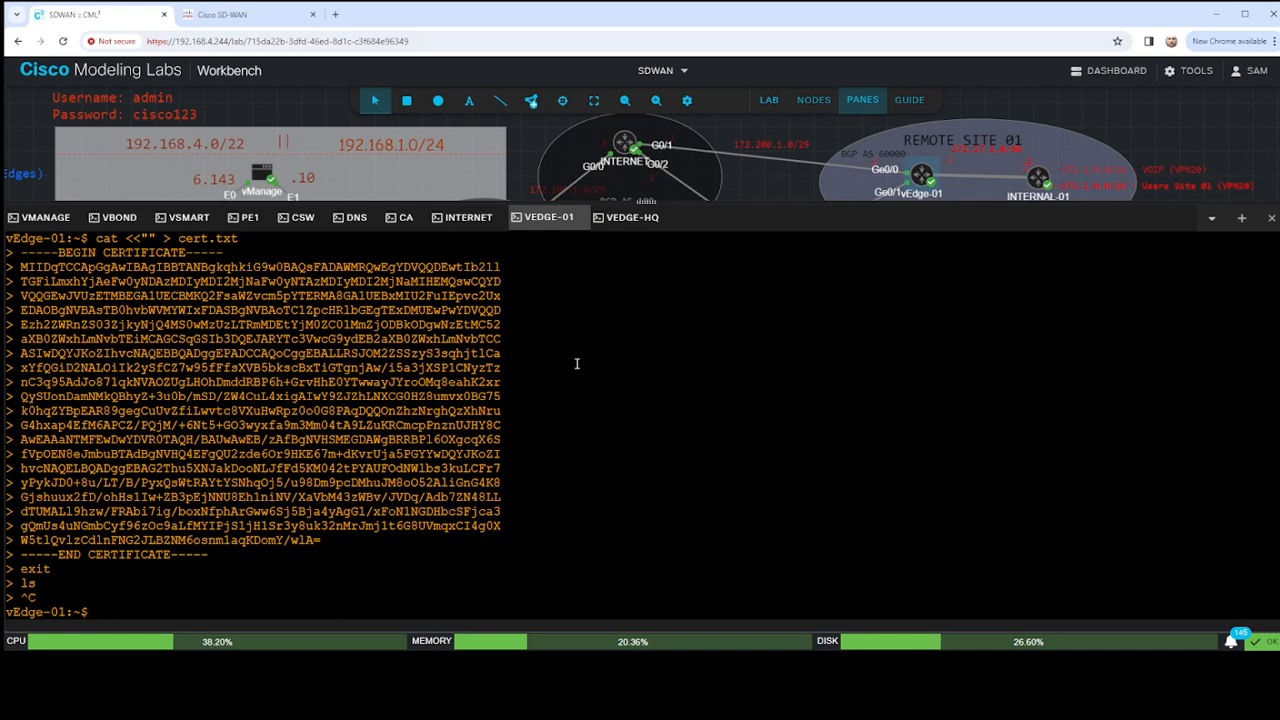
text(ls)
key(Return)
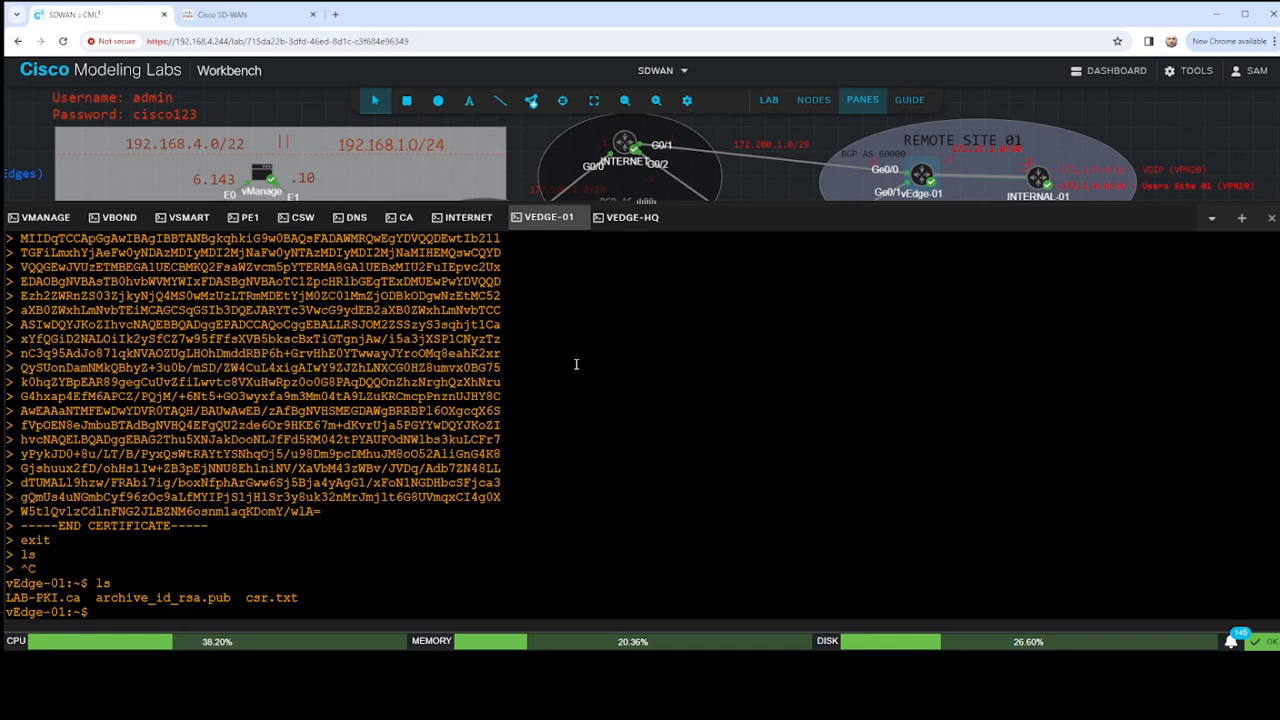
key(ctrl+v)
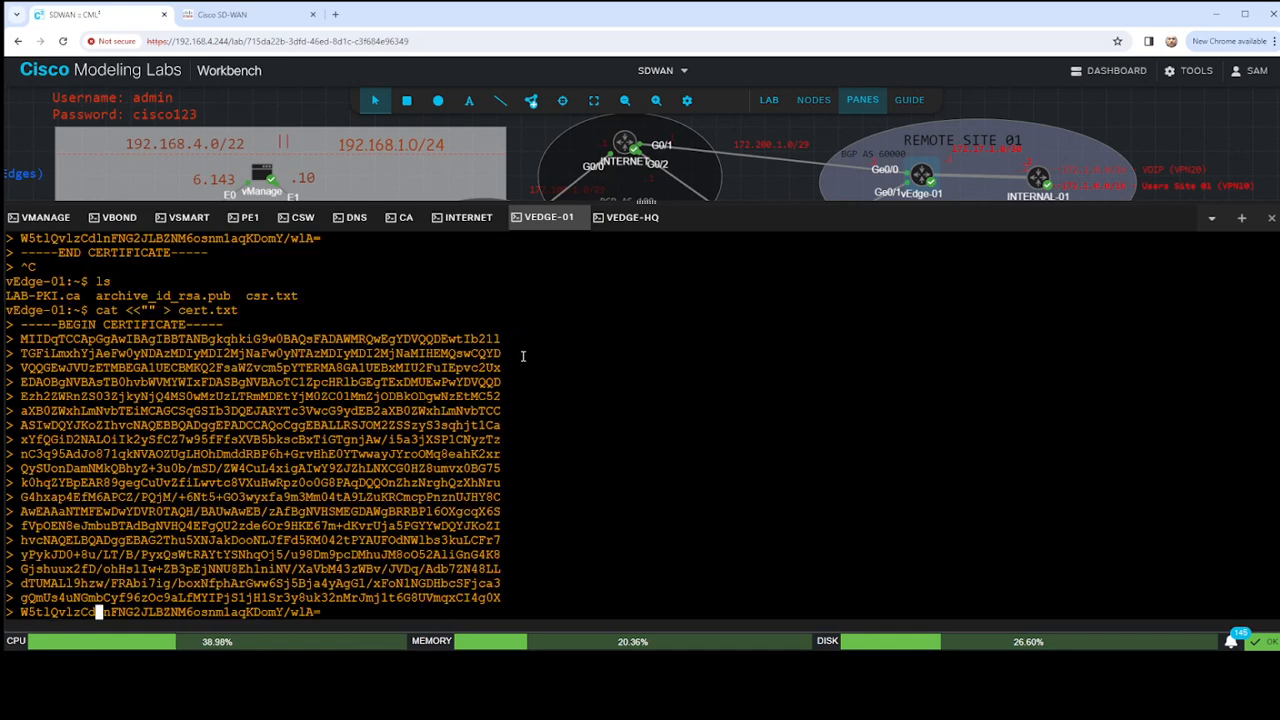
drag(96, 525, 237, 525)
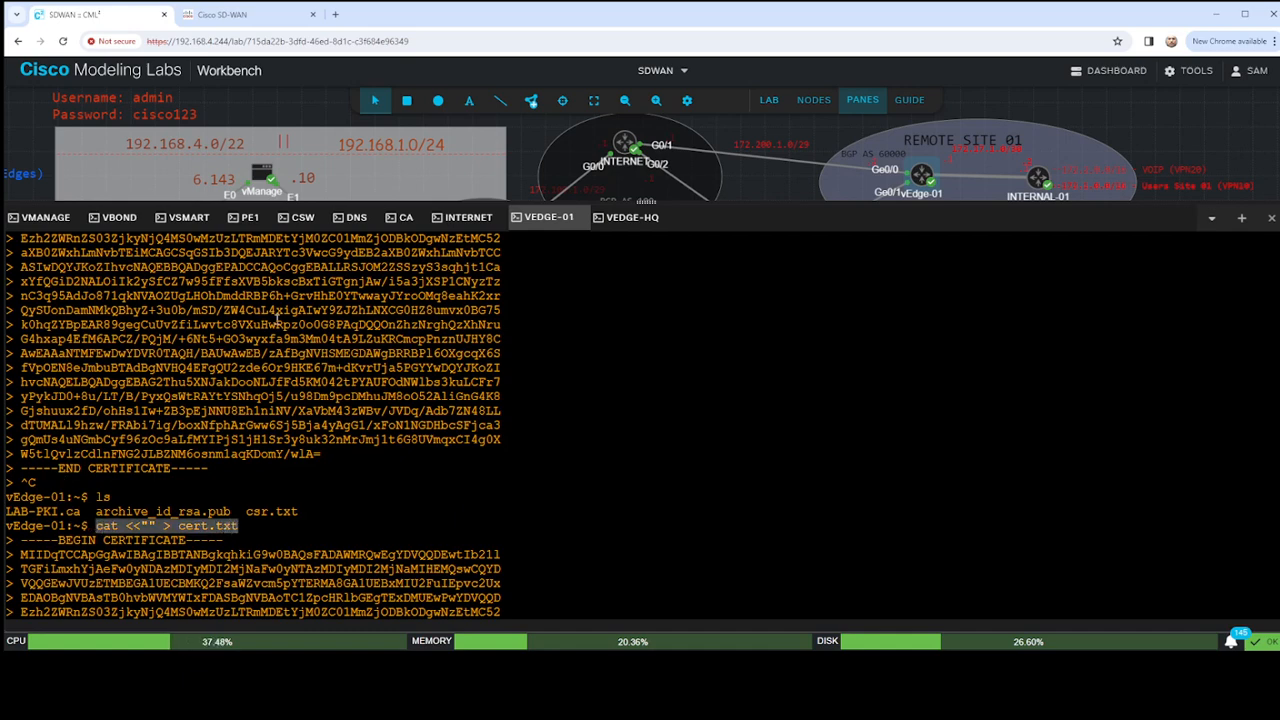
scroll(586, 371, down, 4)
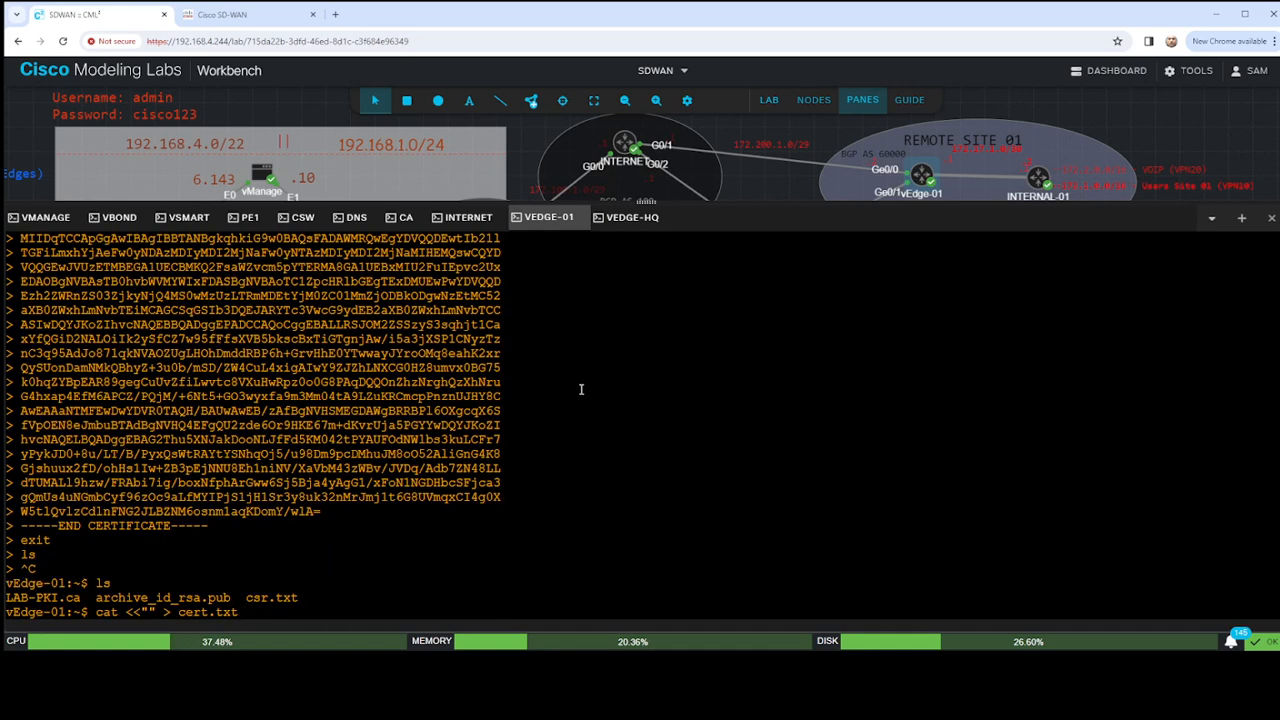
key(BackSpace)
key(BackSpace)
key(BackSpace)
key(BackSpace)
key(BackSpace)
key(BackSpace)
key(BackSpace)
key(BackSpace)
key(BackSpace)
key(BackSpace)
key(BackSpace)
key(BackSpace)
key(BackSpace)
key(BackSpace)
key(BackSpace)
key(BackSpace)
key(BackSpace)
key(BackSpace)
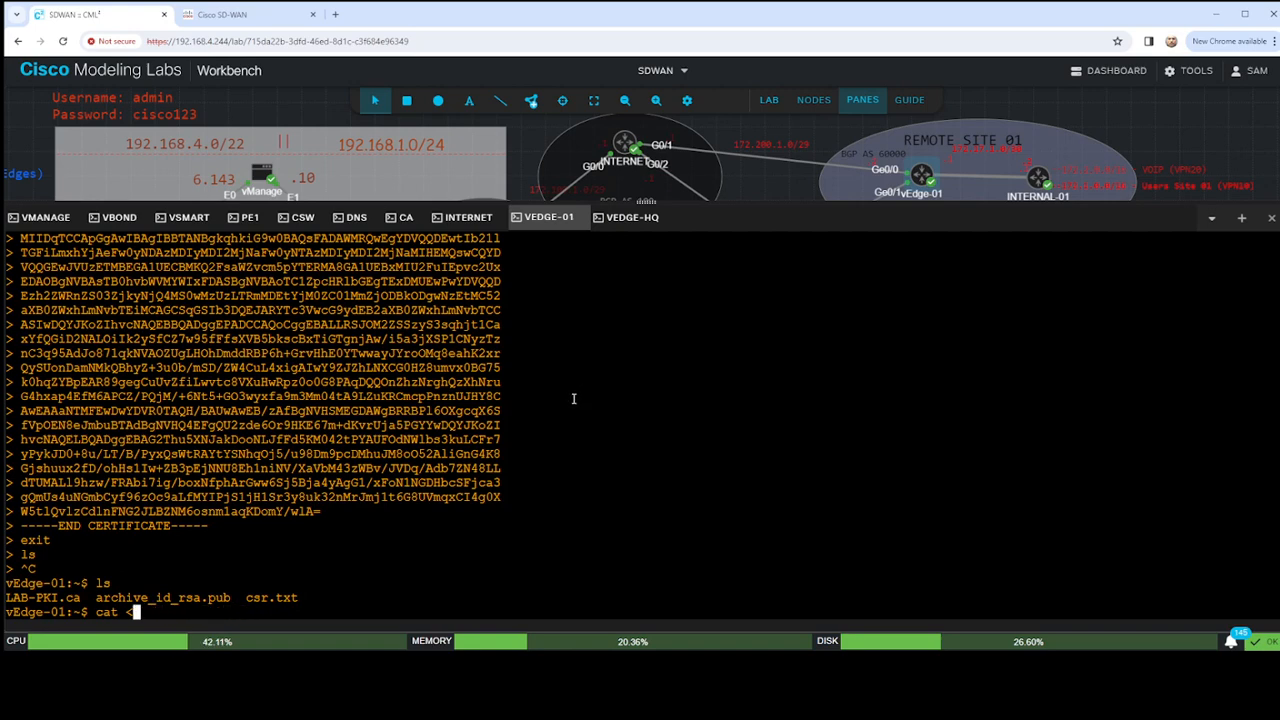
- List the directory's files and print cert.txt with cat to check whether it exists
text(ls)
key(Return)
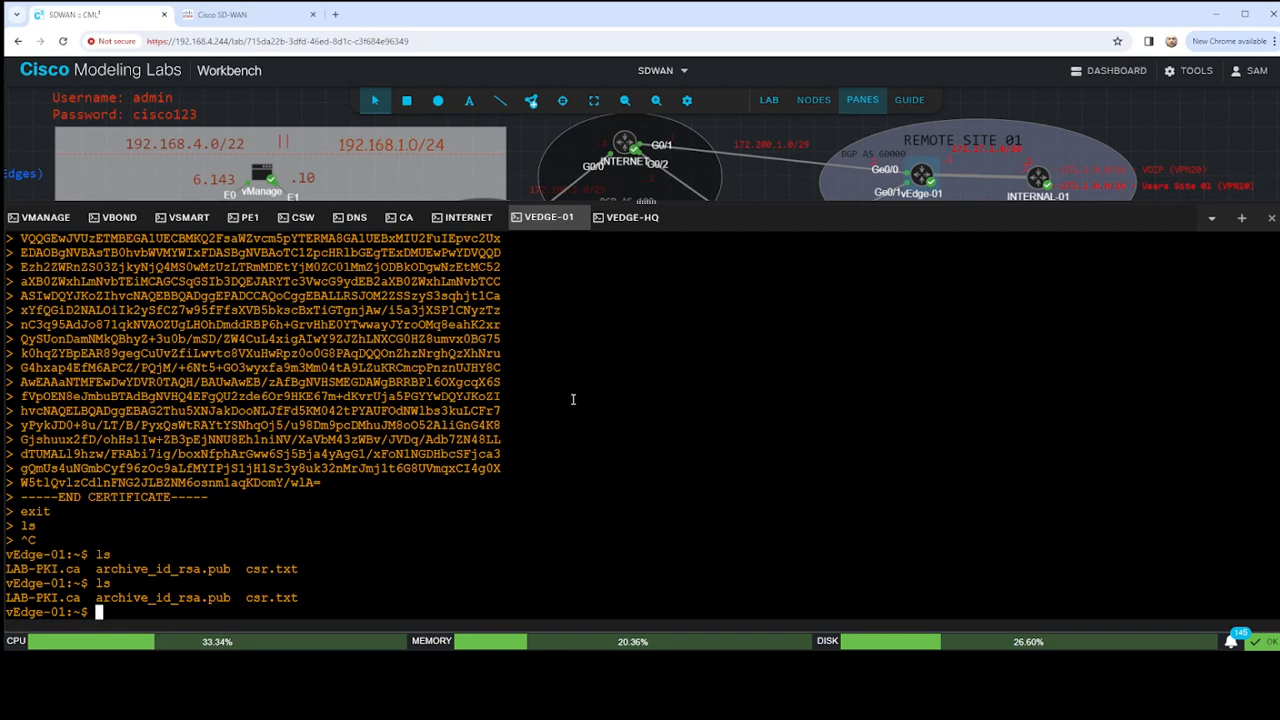
text(cat cert.txt)
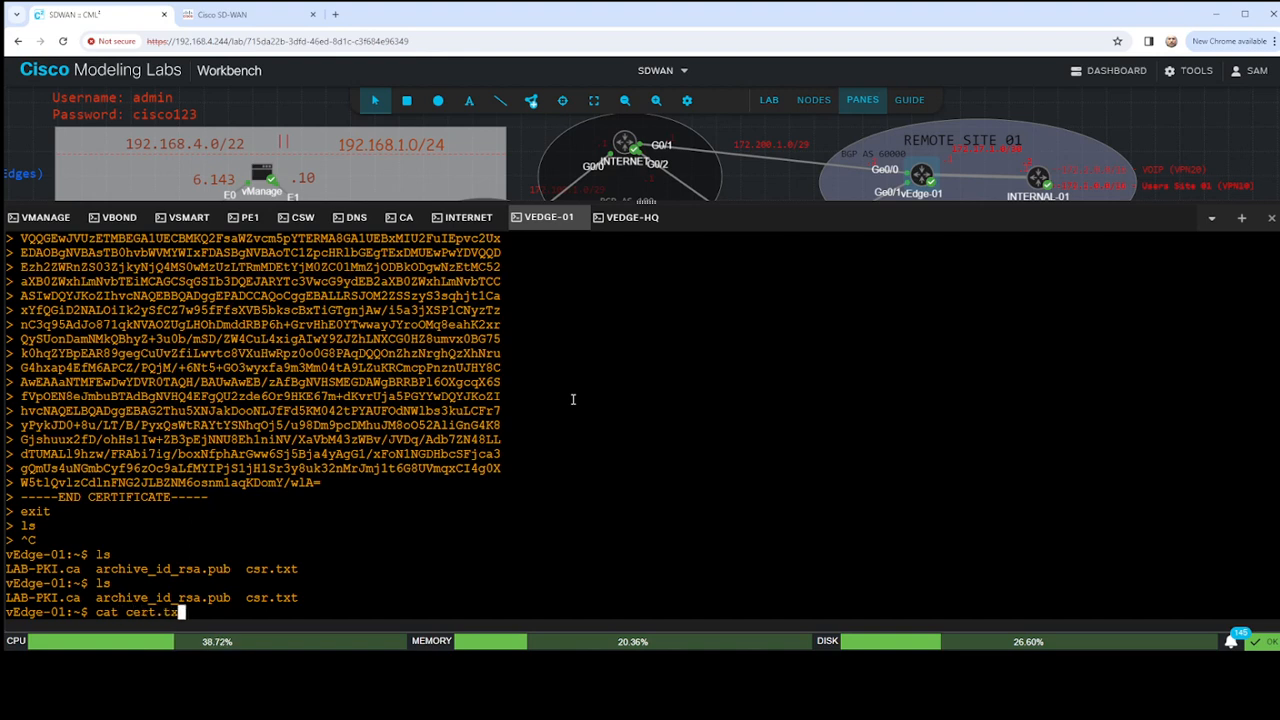
key(Return)
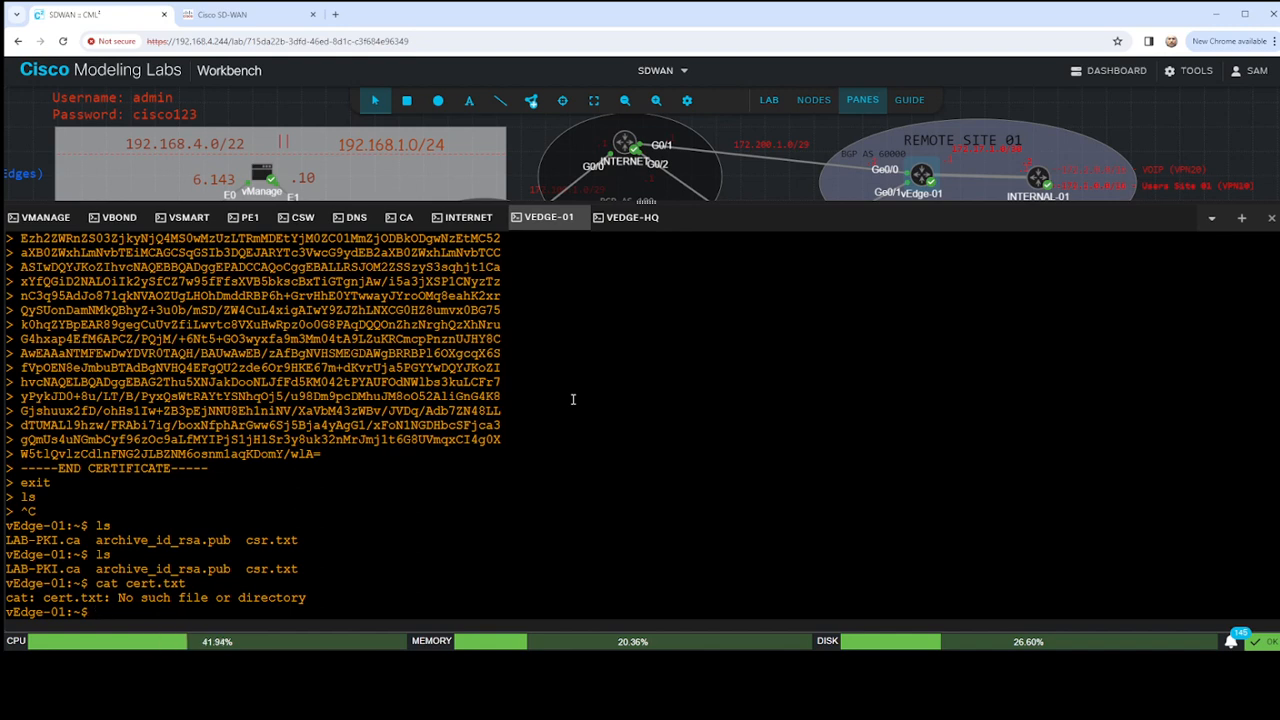
- Open a new cert.txt in vi on vEdge-01 and paste the granted certificate from the CA console into it
text(vi)
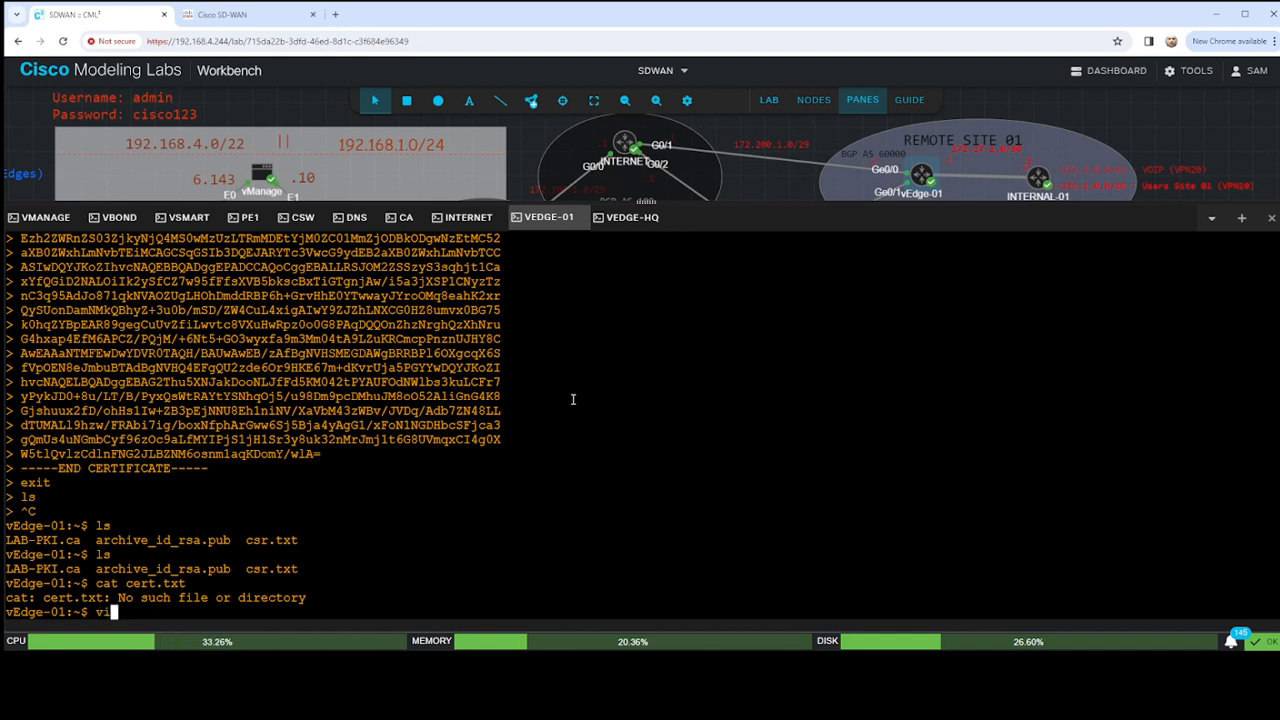
text( cert.txt)
key(Return)
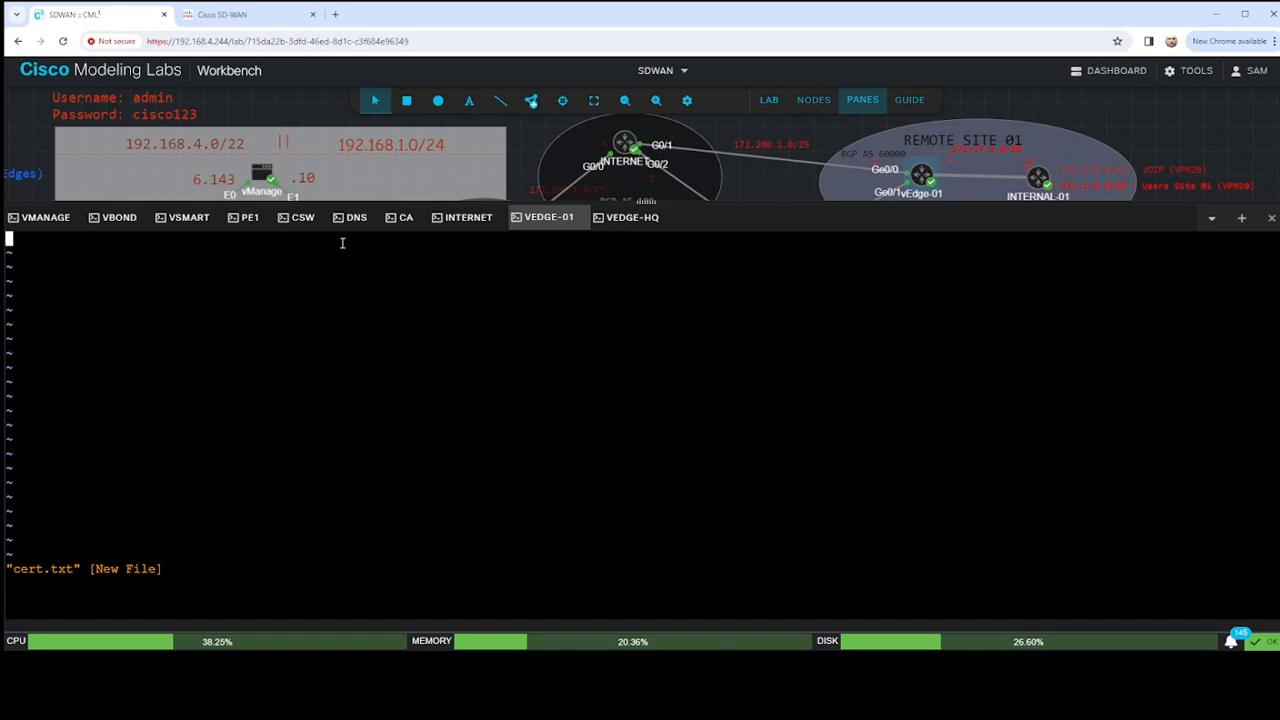
click(402, 217)
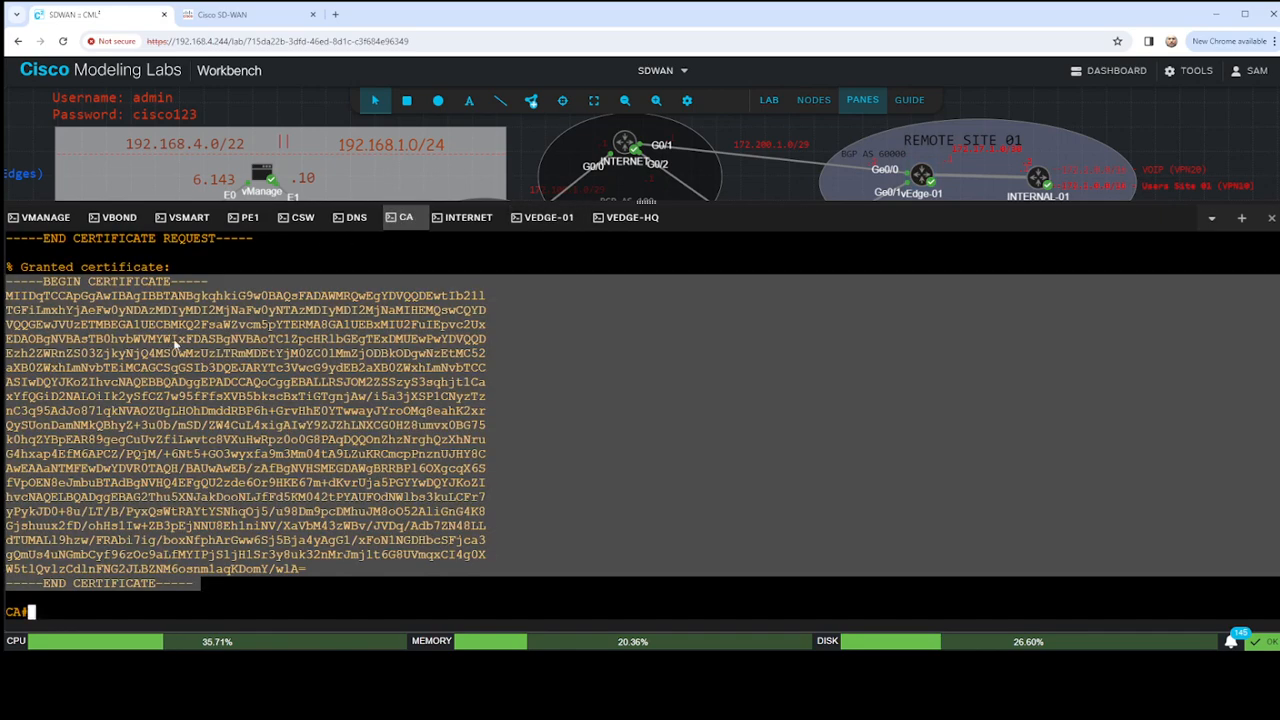
click(550, 217)
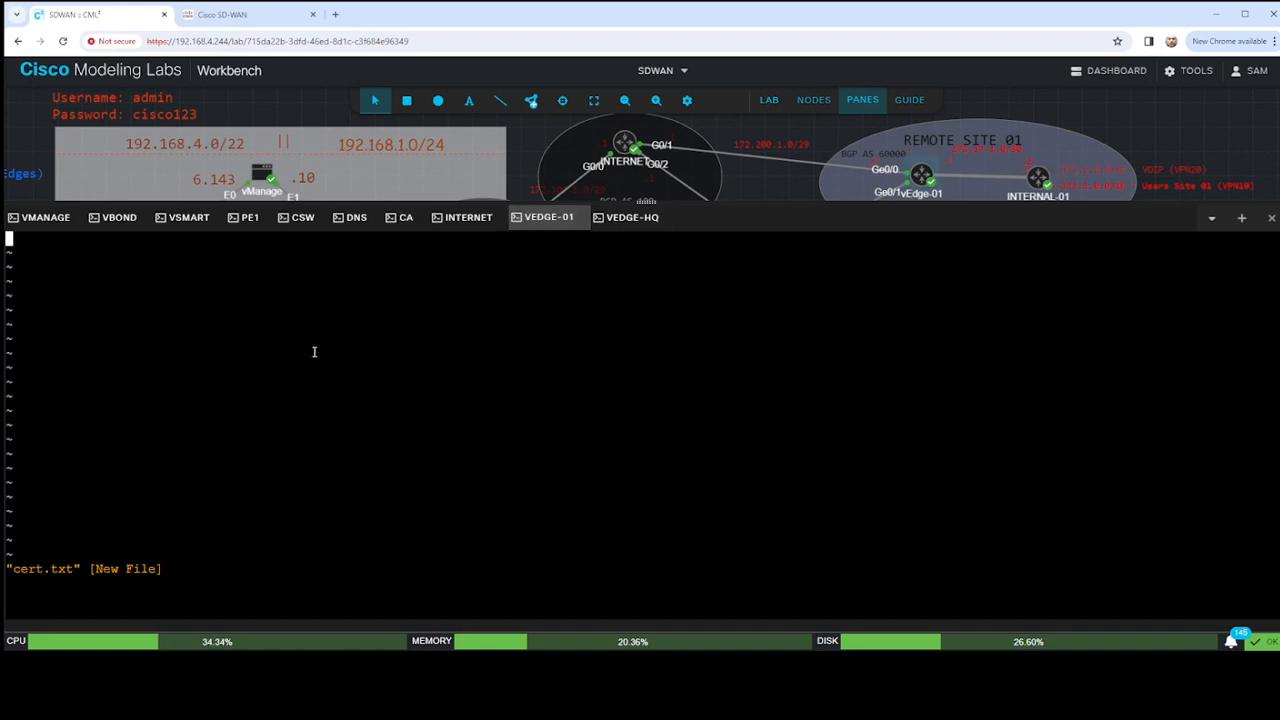
key(ctrl+v)
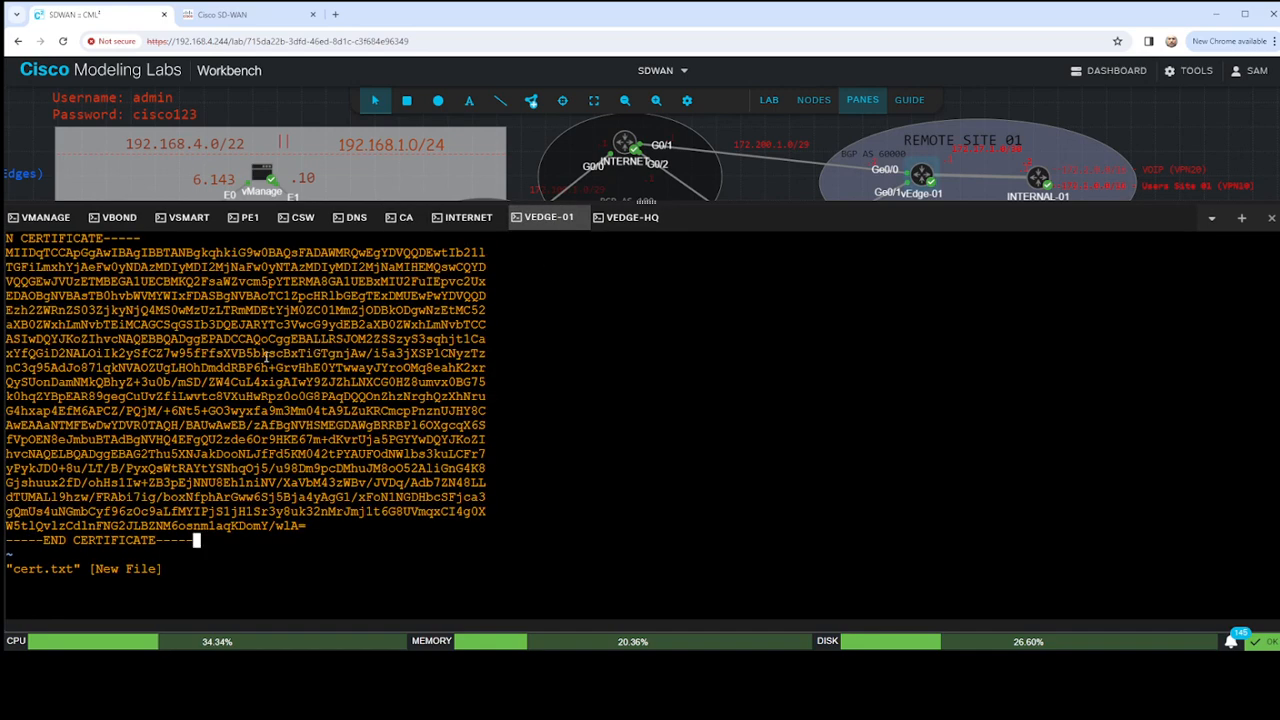
scroll(62, 258, up, 5)
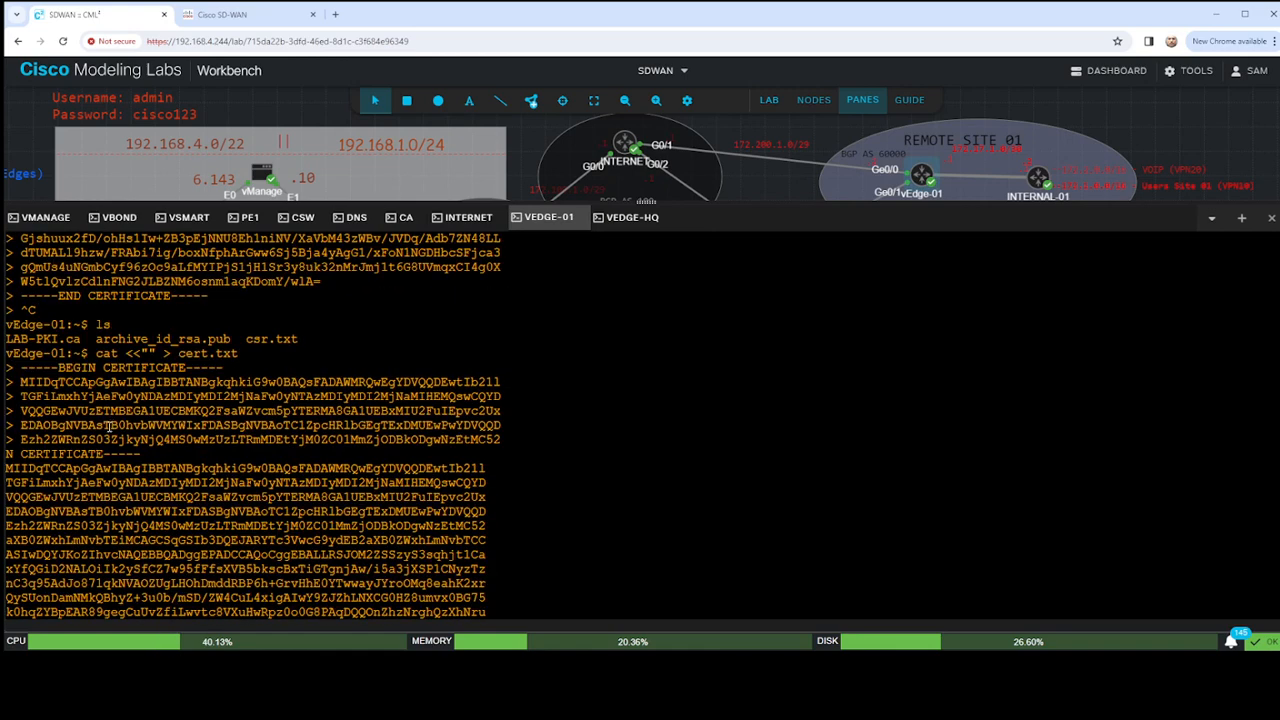
scroll(108, 427, down, 5)
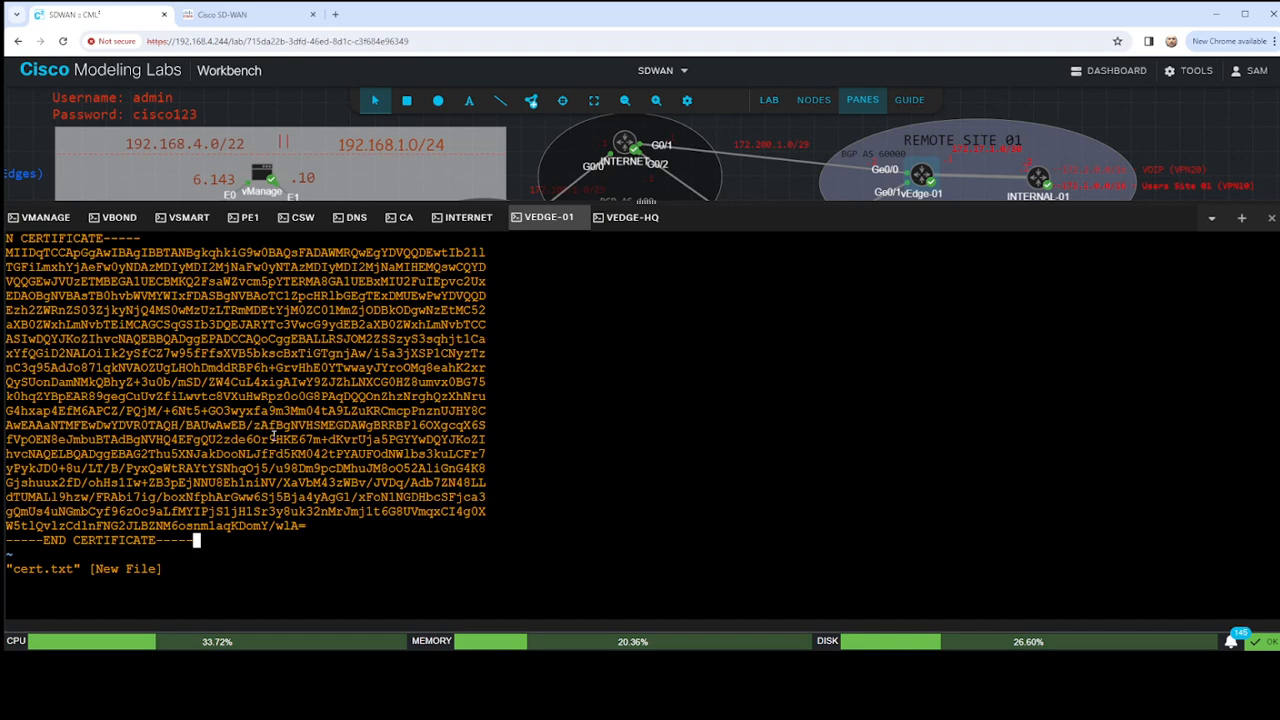
- Quit vi without saving cert.txt and list the directory's files
text(:)
key(BackSpace)
key(Escape)
text(:)
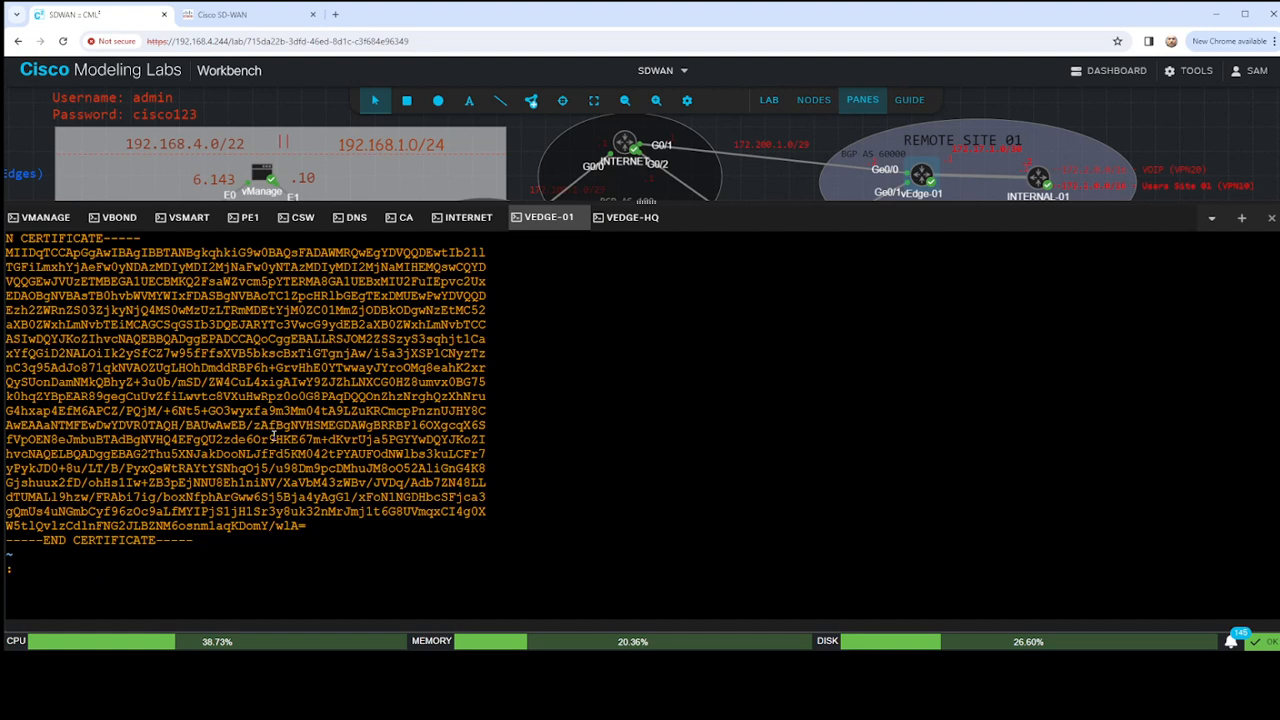
text(q)
key(Return)
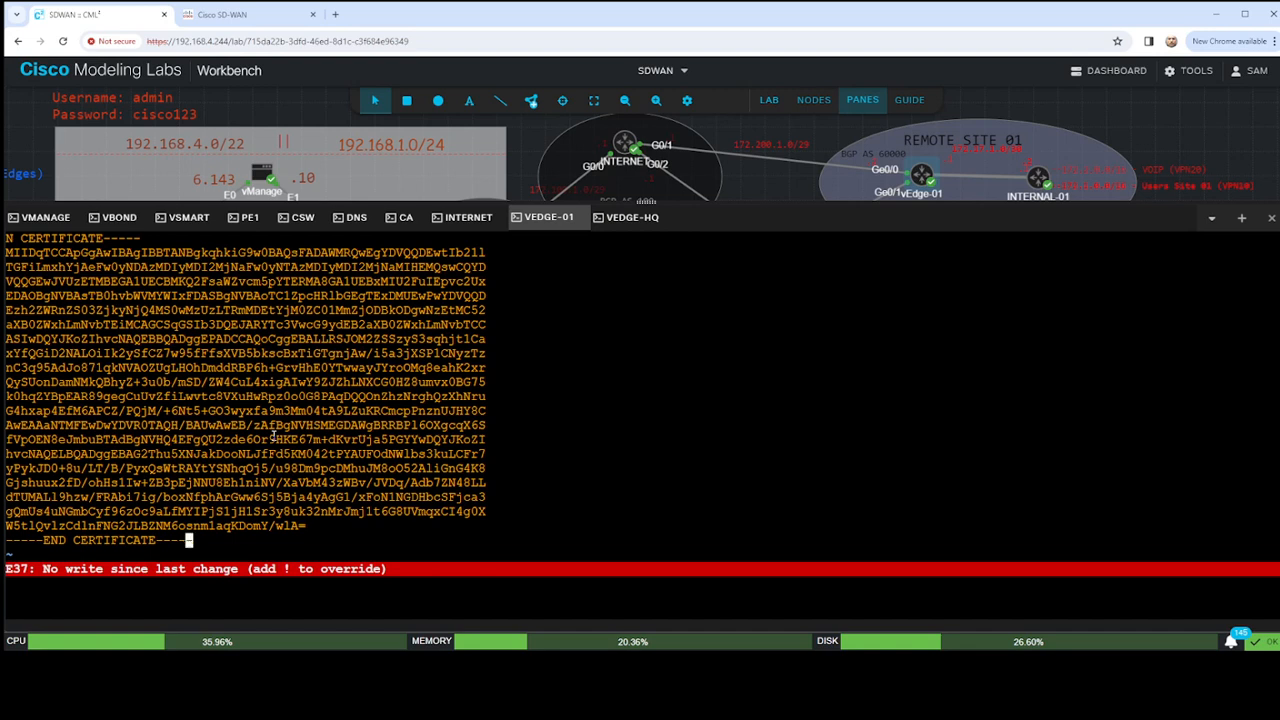
text(0:q!)
key(Return)
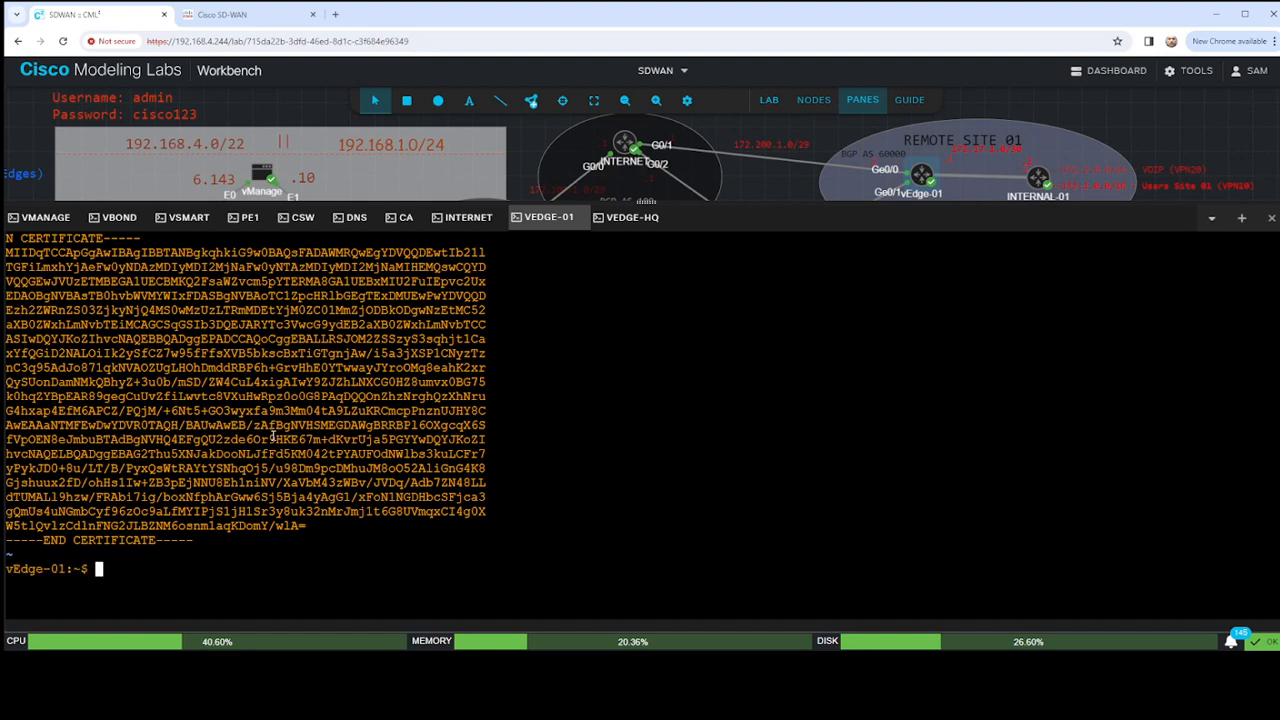
text(ls)
key(Return)
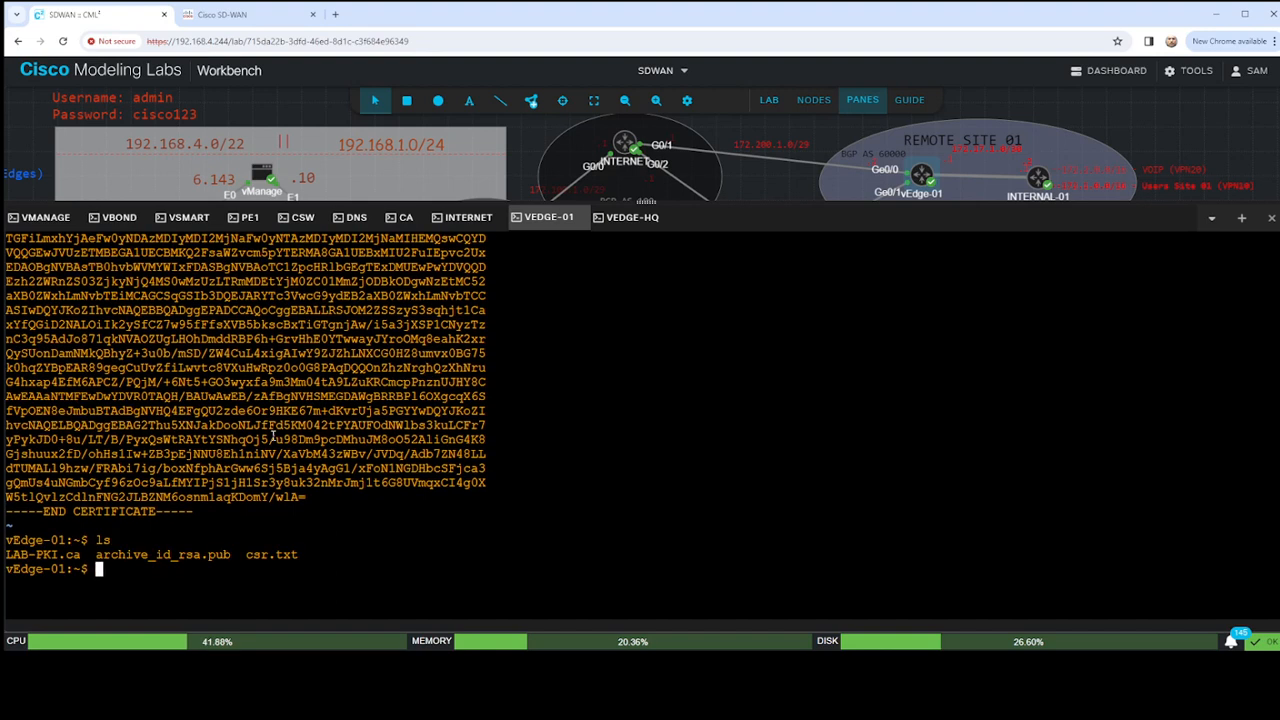
- Reopen cert.txt in vi, paste the CA-granted certificate into it, and save and quit with :wq
text(vi )
text(s)
text(ert.)
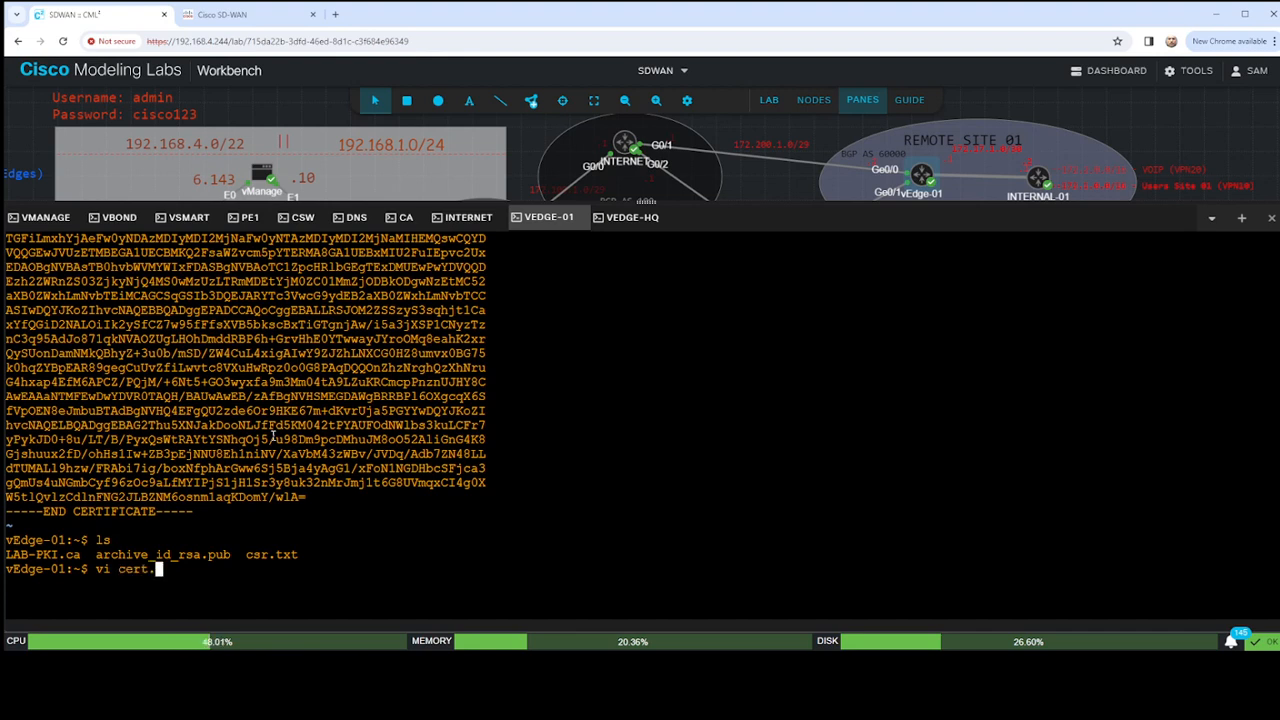
text(txt)
key(Return)
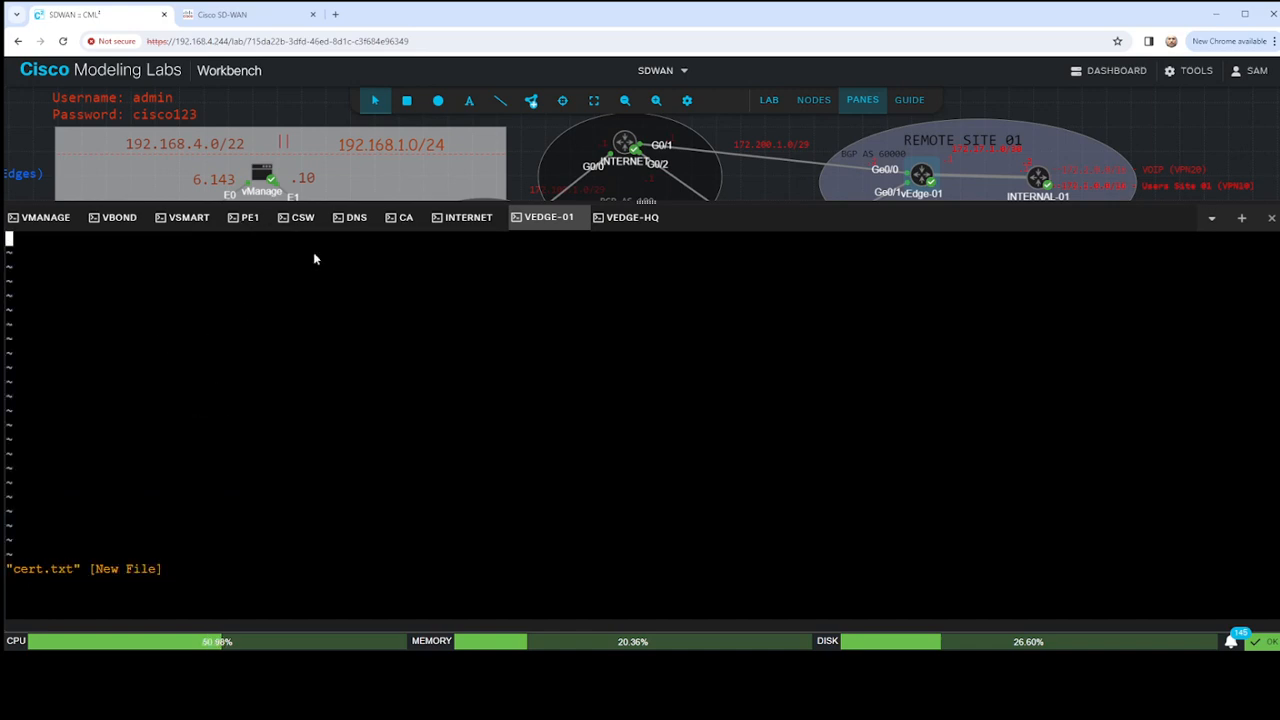
click(408, 218)
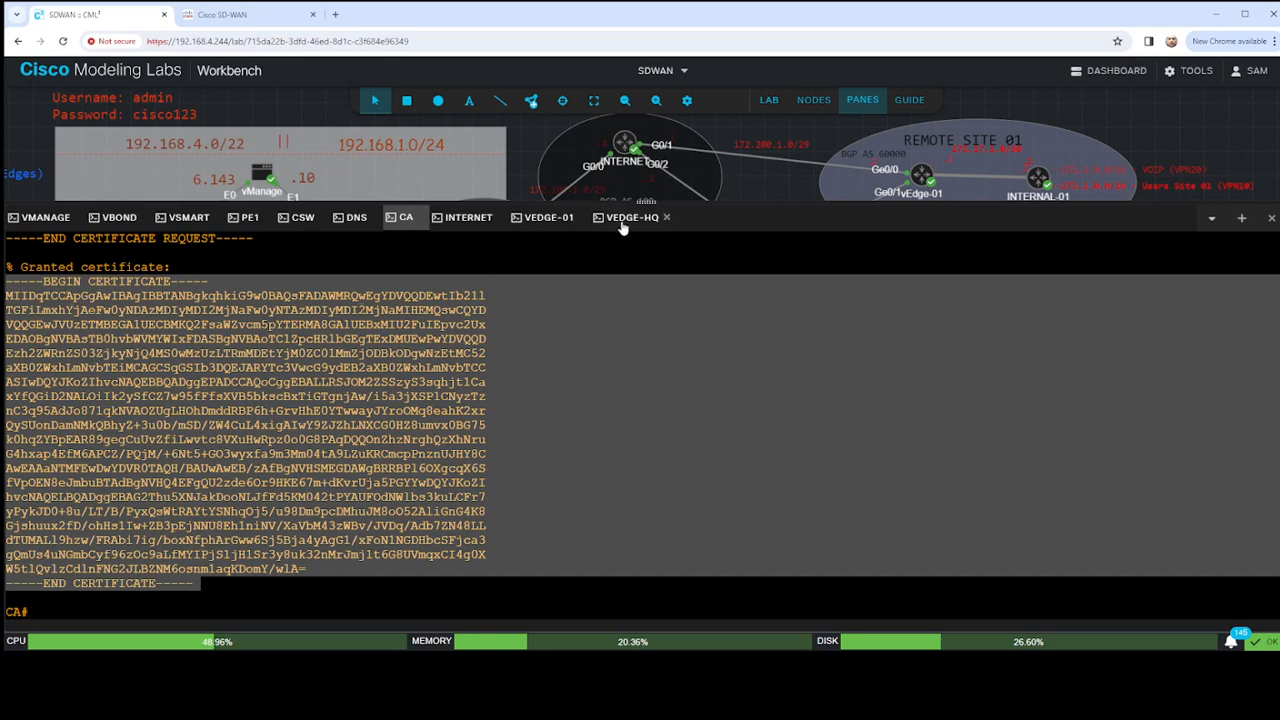
click(548, 220)
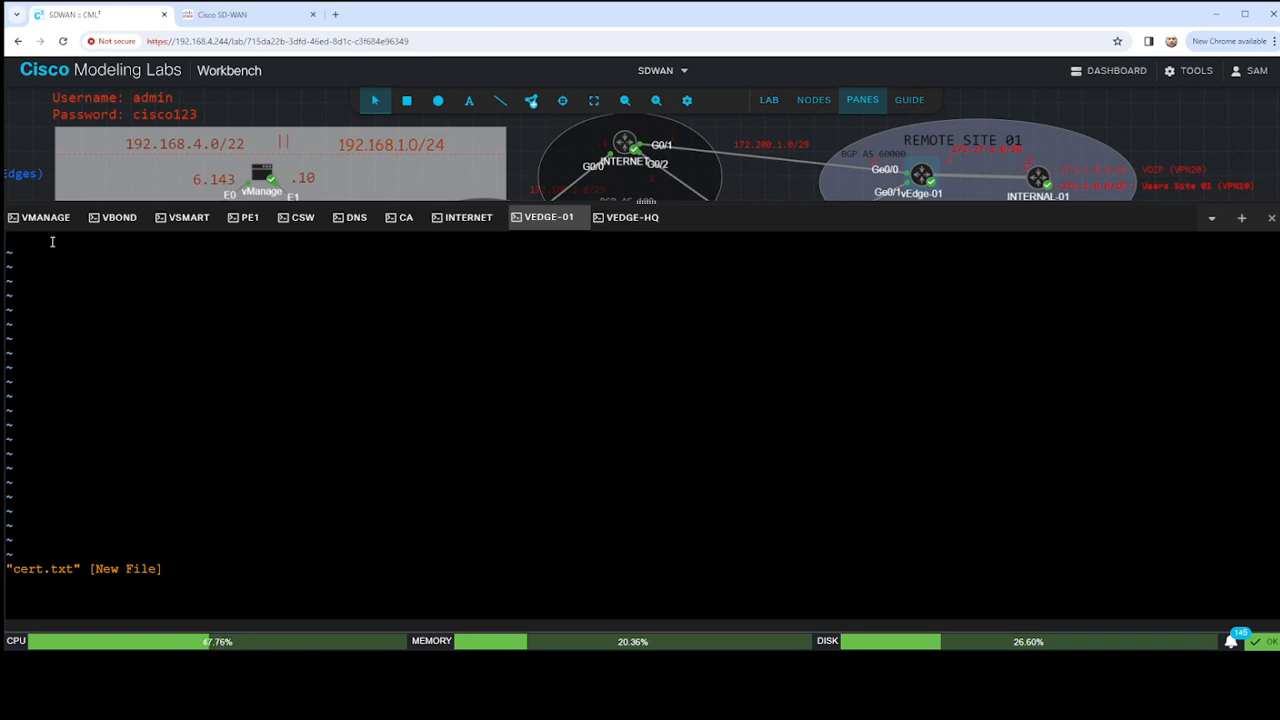
key(ctrl+v)
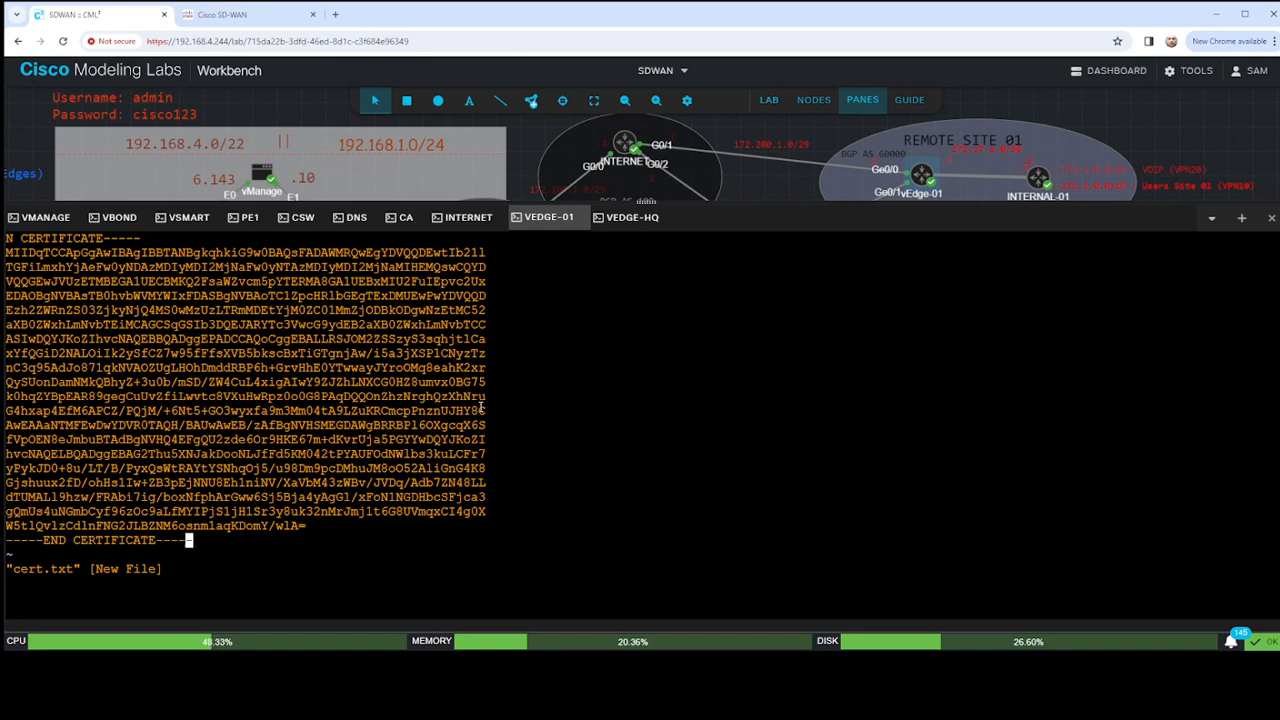
key(Escape)
text(:wq!)
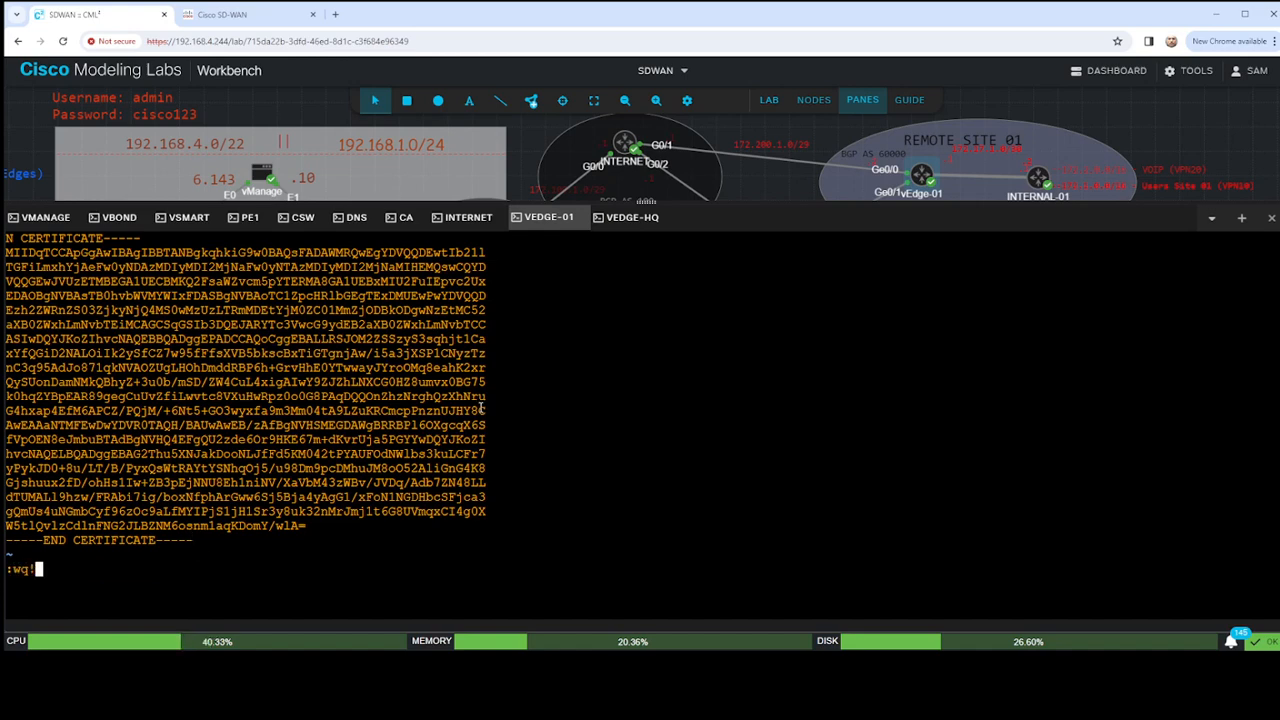
key(Return)
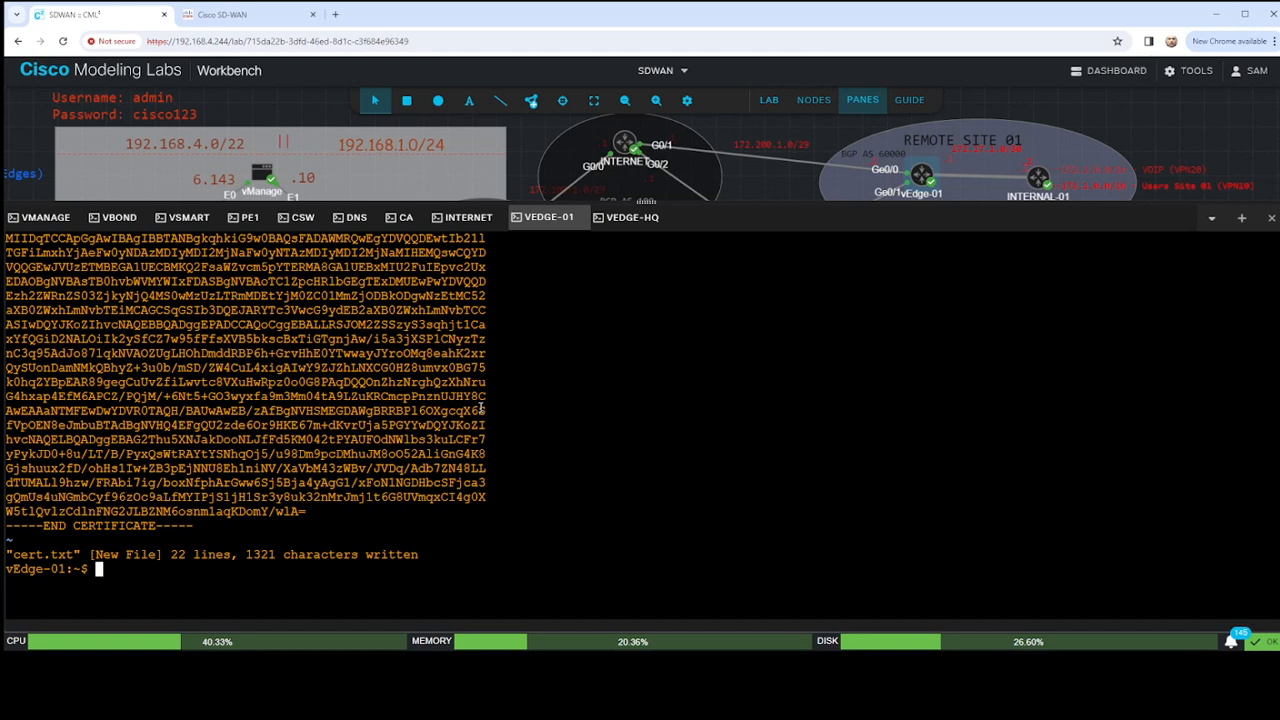
- List the directory's files and print cert.txt to check the certificate's header line
text(ls)
key(Return)
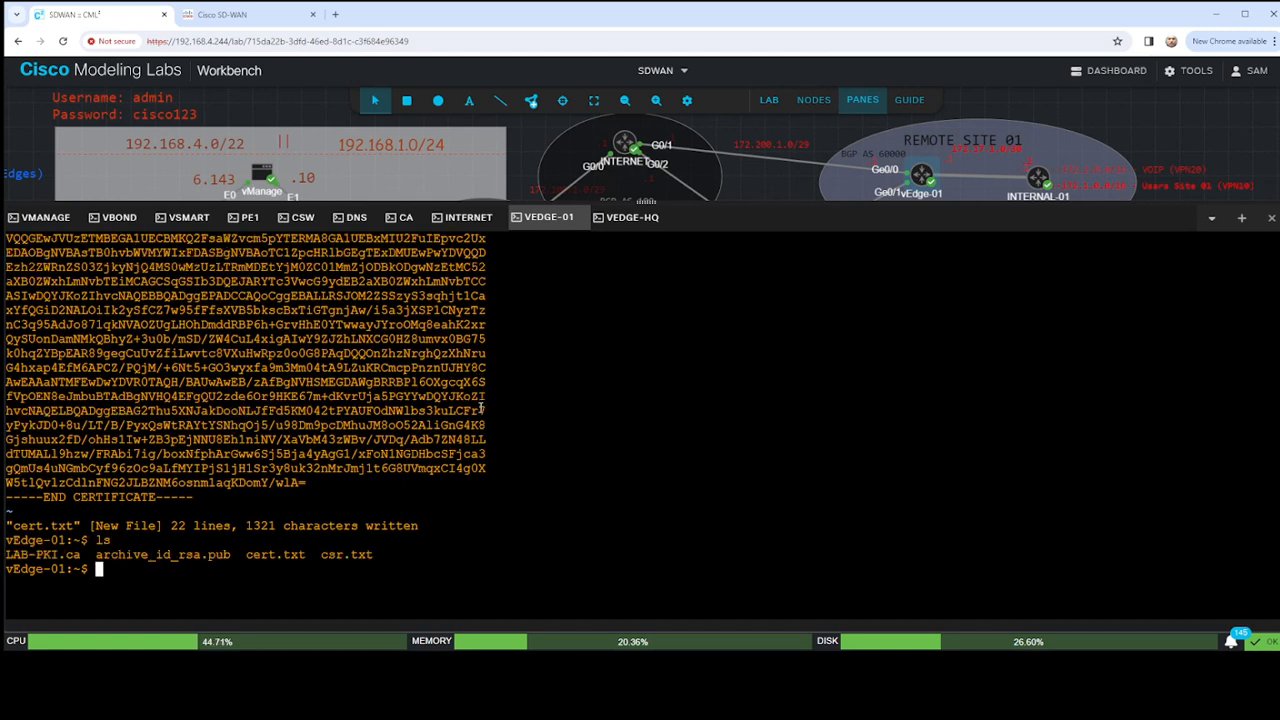
text(cat cert.txt)
key(Return)
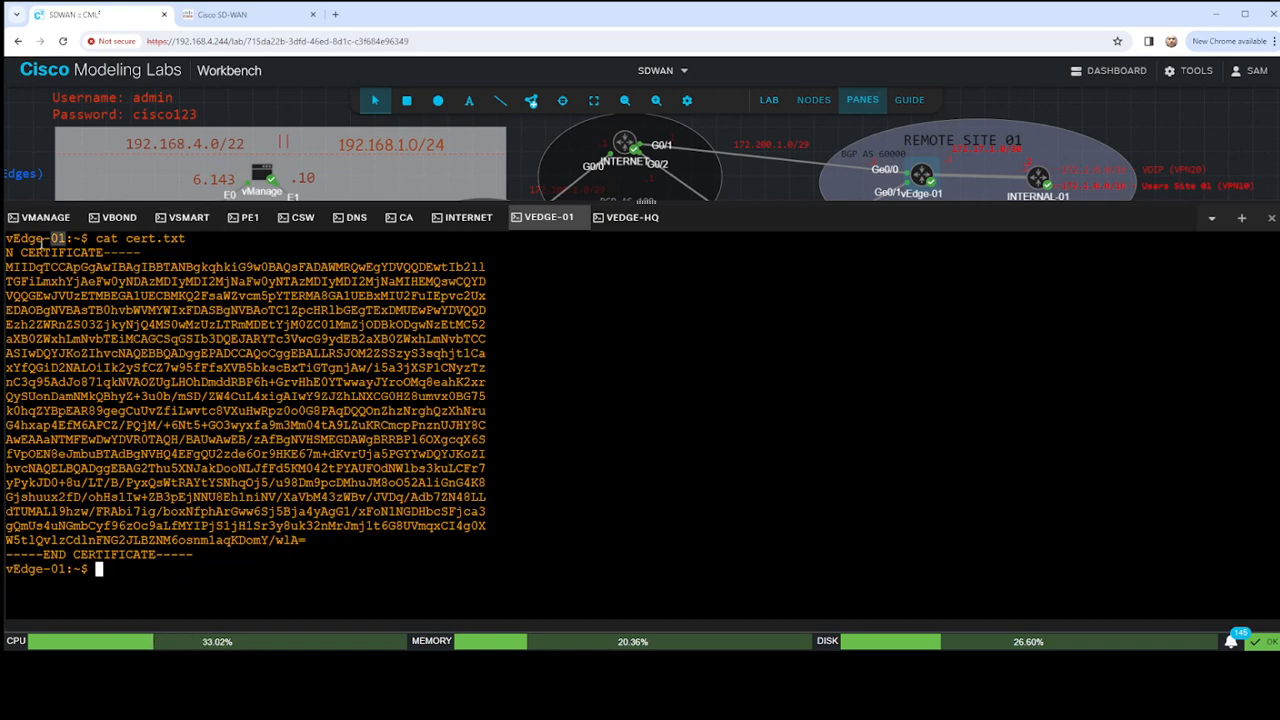
drag(34, 265, 6, 253)
click(266, 357)
- List the files again and delete cert.txt from the vEdge-01 directory
text(ls)
key(Return)
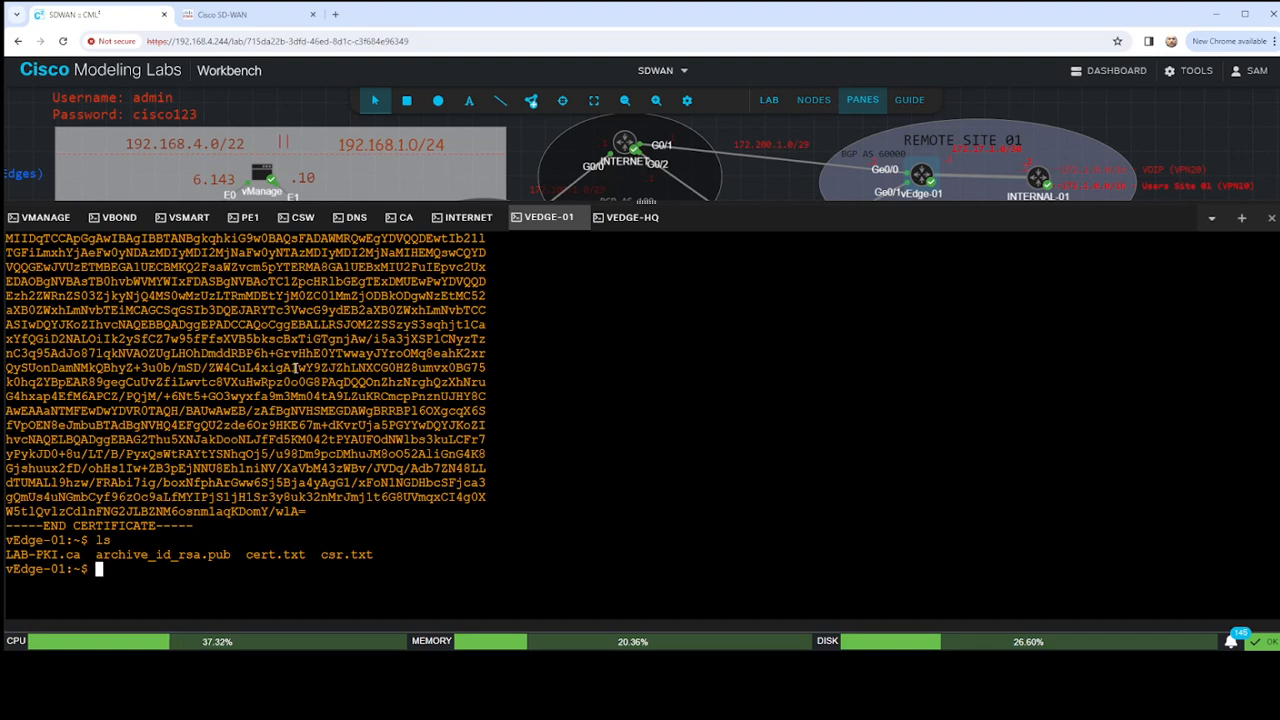
text(rm cert.txt)
key(Return)
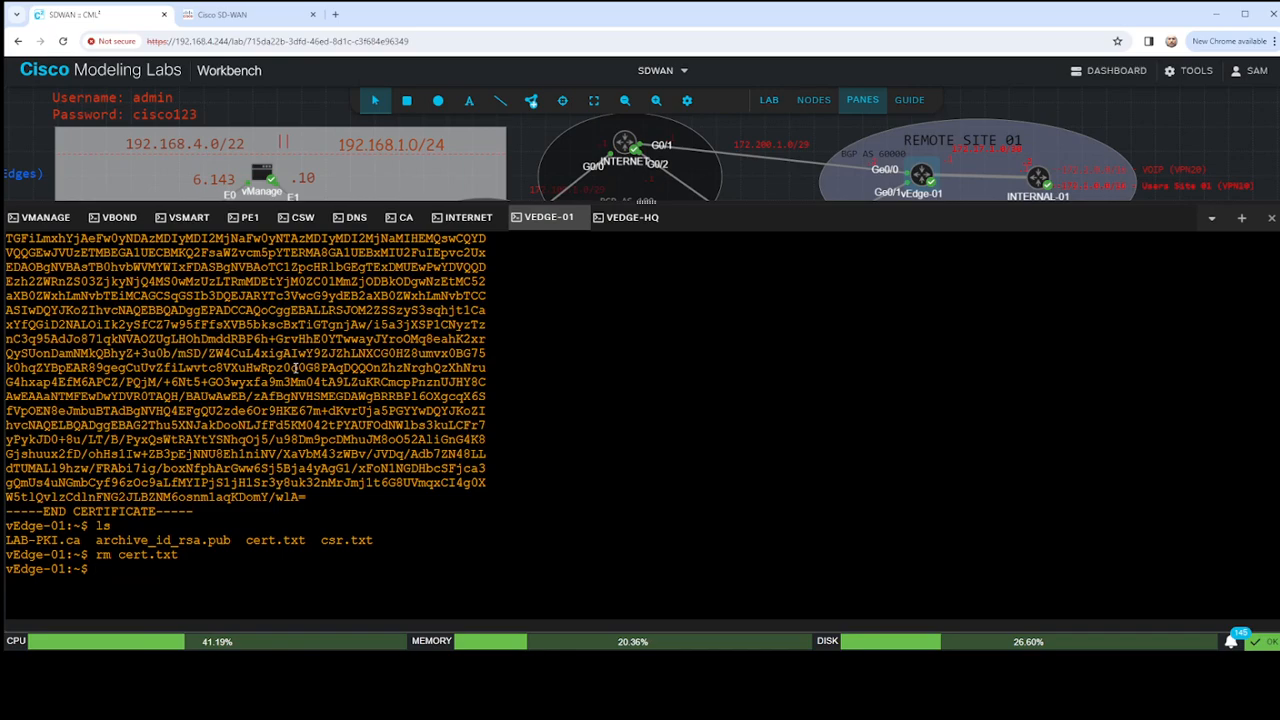
- Find the earlier cat <<"" > cert.txt command in the vEdge-01 console history and select it for copying
scroll(225, 368, up, 15)
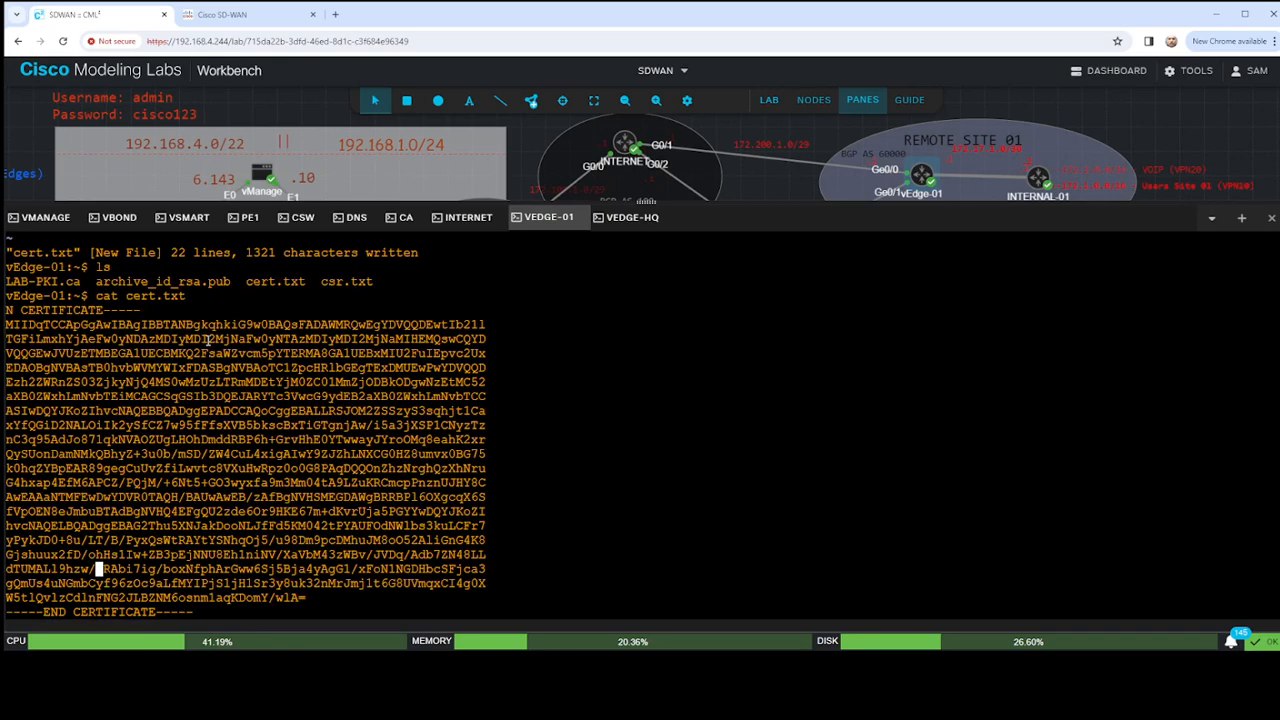
scroll(176, 395, down, 10)
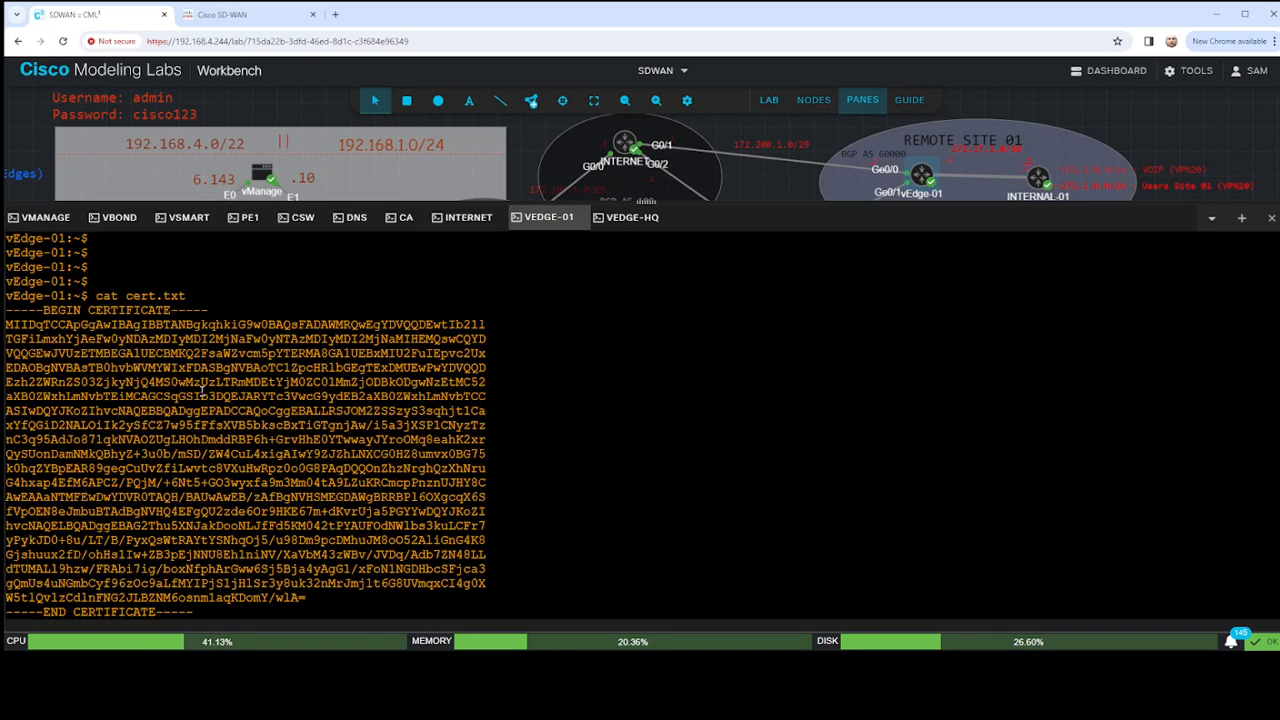
scroll(152, 396, up, 7)
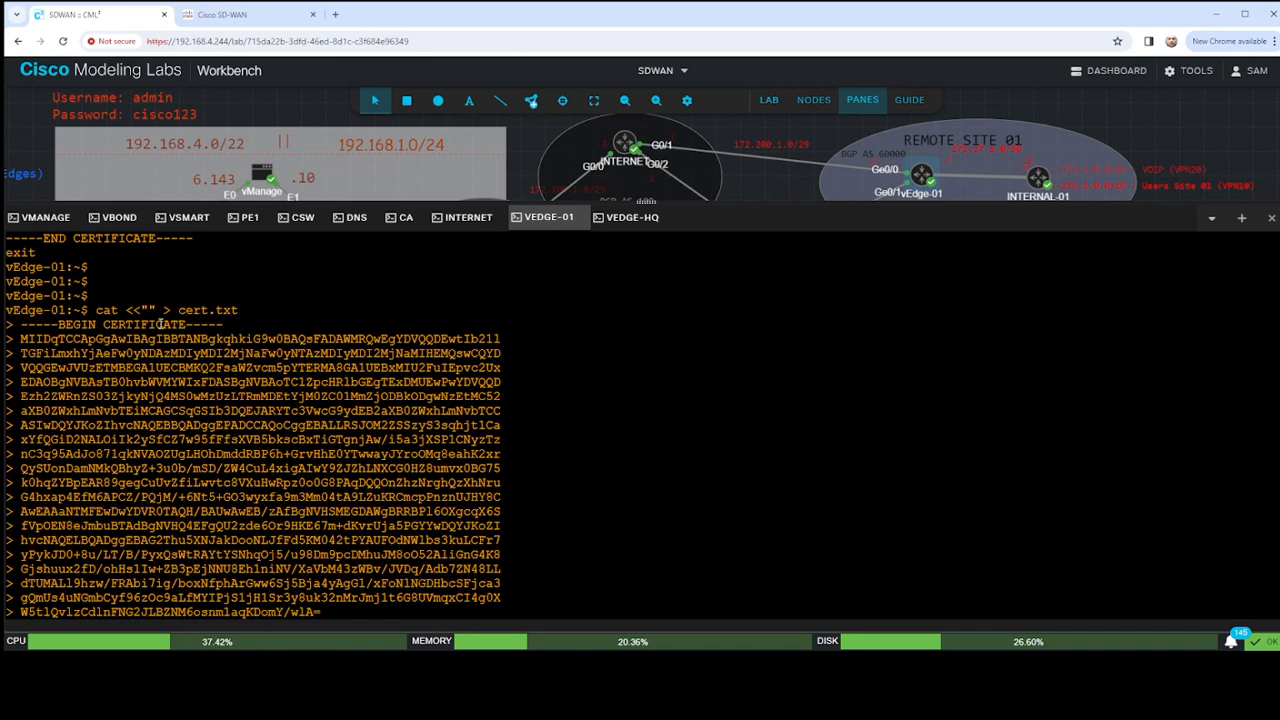
drag(97, 310, 240, 310)
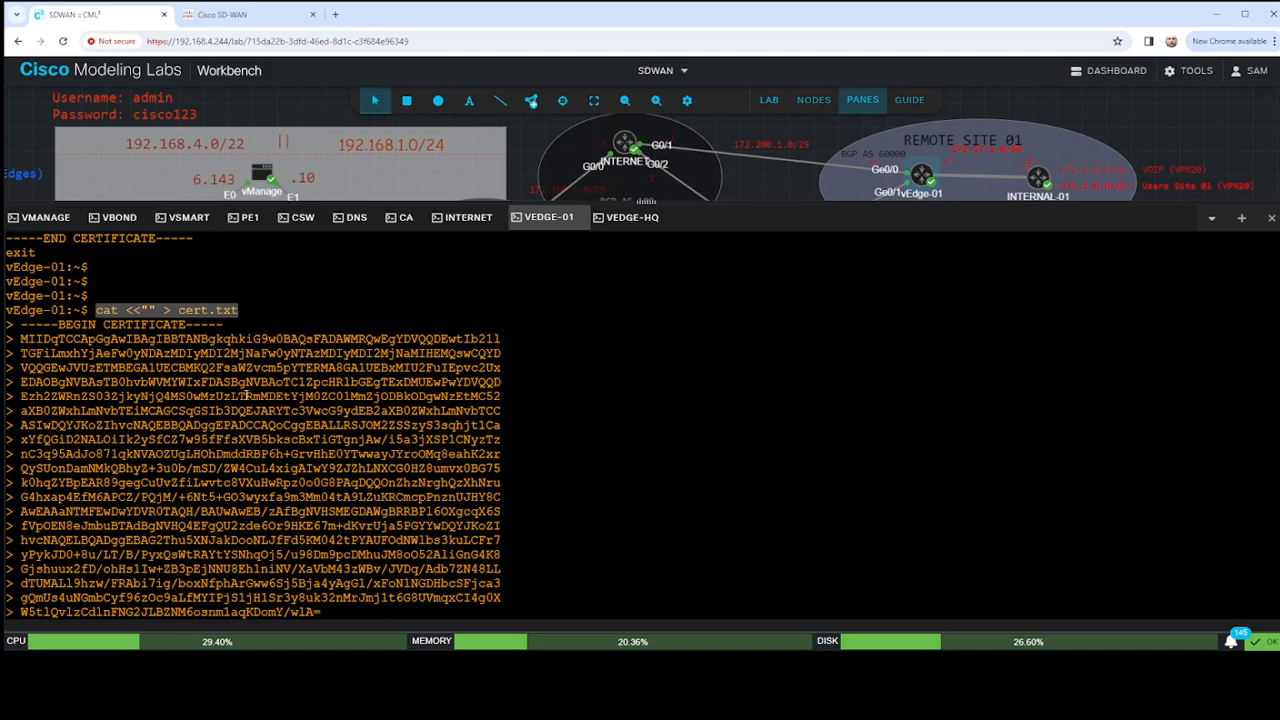
- Run cat <<"" > cert.txt on the vEdge-01 console and paste the granted certificate from the CA as its input
scroll(300, 430, up, 10)
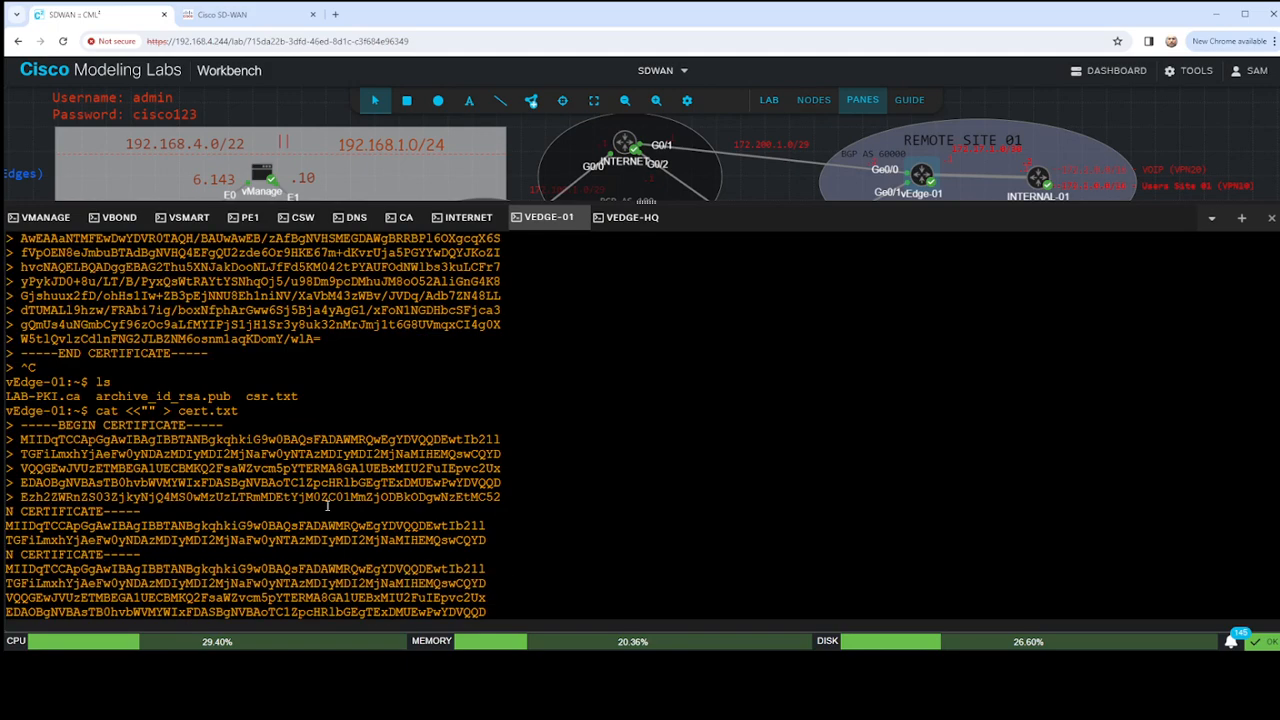
scroll(514, 468, down, 3)
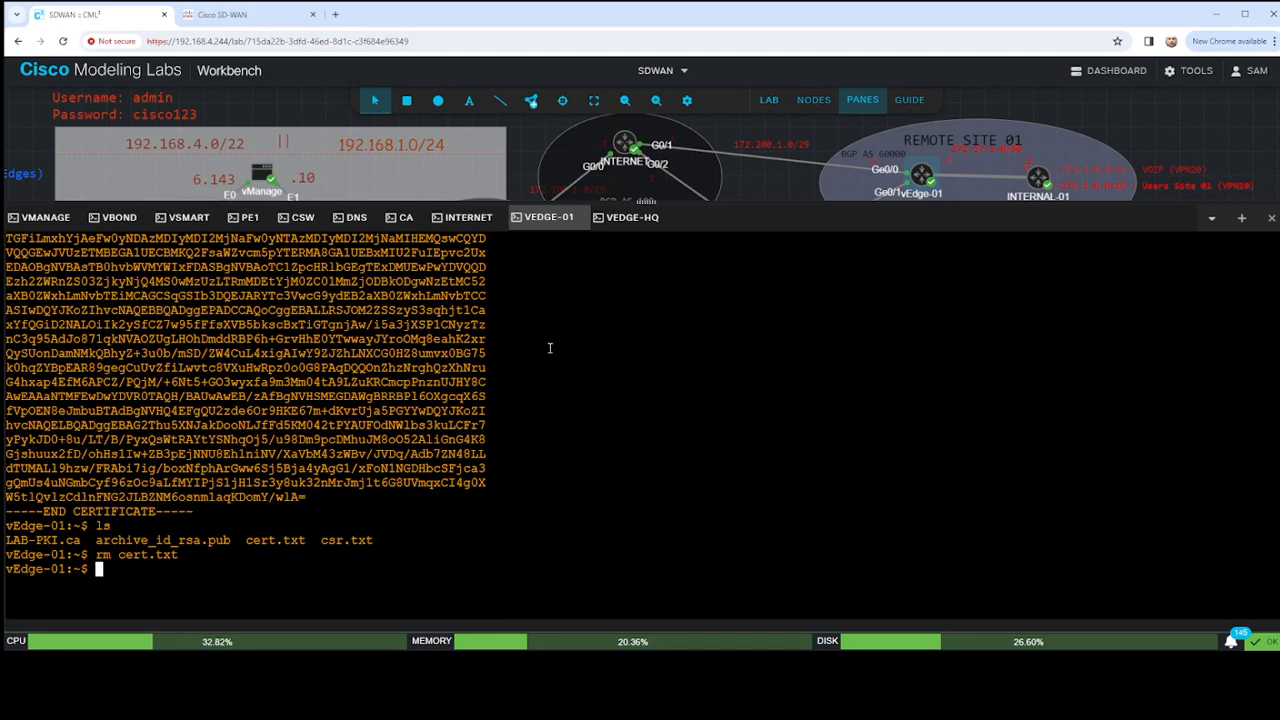
text(cat <<"" > cert.txt)
key(Return)
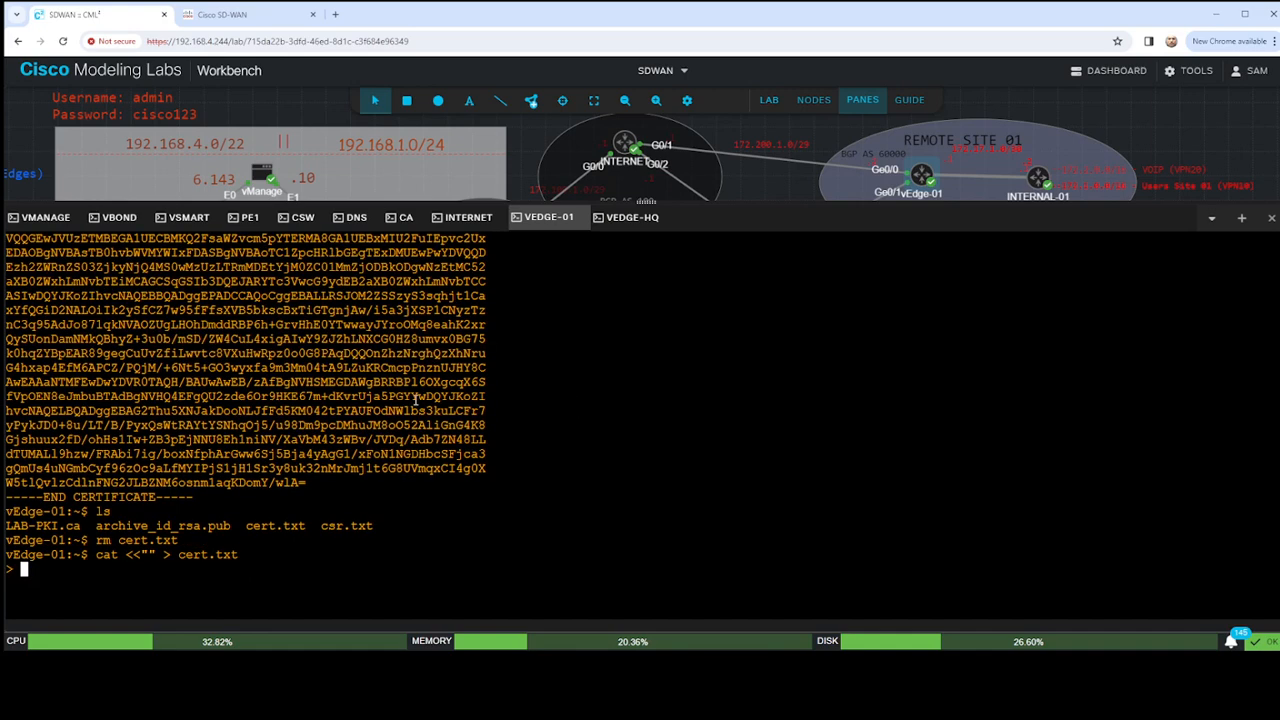
click(405, 217)
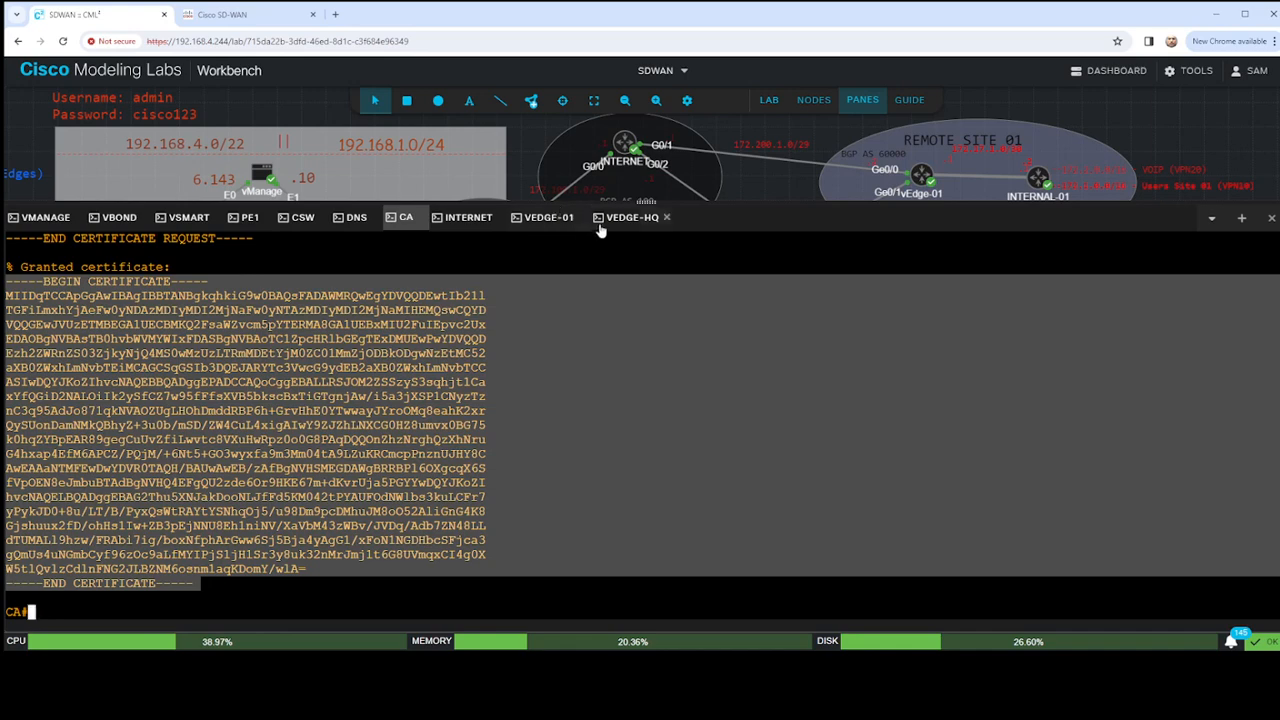
click(545, 217)
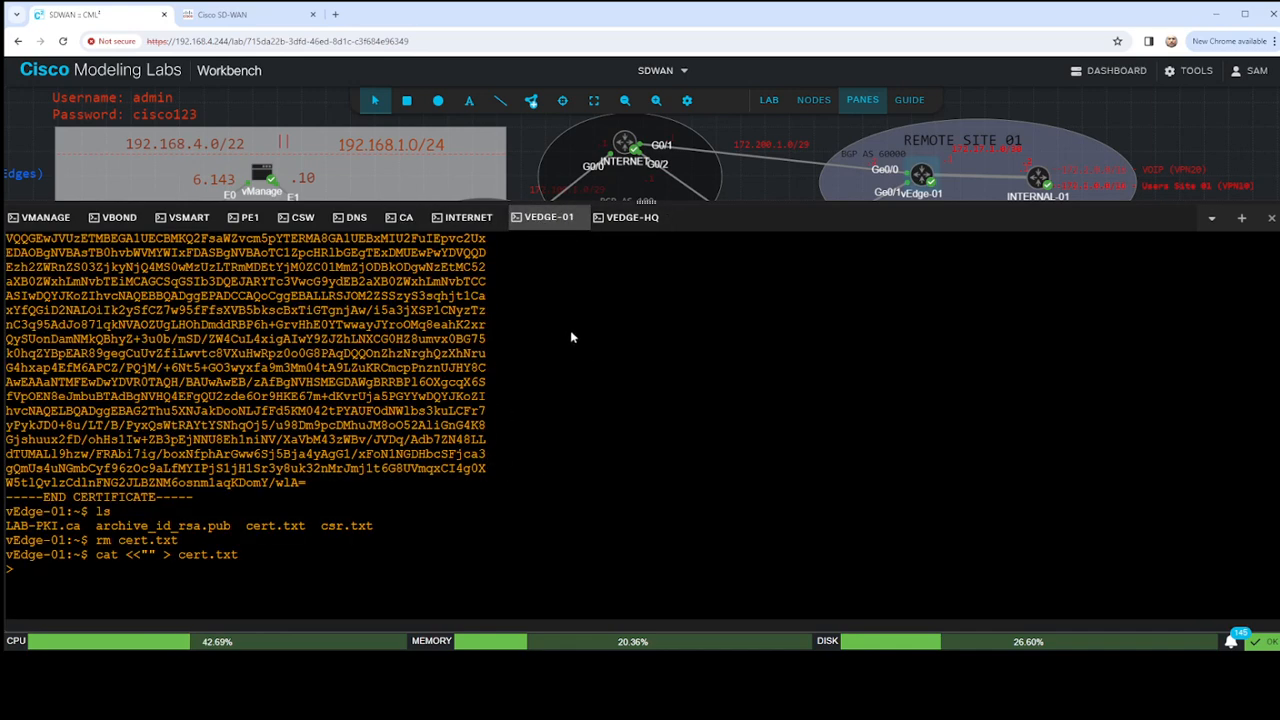
text(-----BEGIN CERTIFICATE----- MIIDqTCCApGgAwIBAgIBBTANBgkqhkiG9w0BAQsFADAWMRQwEgYDVQQDEwtIb2ll TGFiLmxhYjAeFw0yNDAzMDIyMDI2MjNaFw0yNTAzMDIyMDI2MjNaMIHEMQswCQYD VQQGEwJVUzETMBEGA1UECBMKQ2FsaWZvcm5pYTERMA8GA1UEBxMIU2FuIEpvc2Ux EDAOBgNVBAsTB0hvbWVMYWIxFDASBgNVBAoTC1ZpcHRlbGEgTExDMUEwPwYDVQQD Ezh2ZWRnZS03ZjkyNjQ4MS0wMzUzLTRmMDEtYjM0ZC01MmZjODBkODgwNzEtMC52 aXB0ZWxhLmNvbTEiMCAGCSqGSIb3DQEJARYTc3VwcG9ydEB2aXB0ZWxhLmNvbTCC ASIwDQYJKoZIhvcNAQEBBQADggEPADCCAQoCggEBALLRSJOM2ZSSzyS3sqhjt1Ca xYfQGiD2NALOiIk2ySfCZ7w95fFfsXVB5bkscBxTiGTgnjAw/i5a3jXSP1CNyzTz nC3q95AdJo87lqkNVAOZUgLHOhDmddRBP6h+GrvHhE0YTwwayJYroOMq8eahK2xr QySUonDamNMkQBhyZ+3u0b/mSD/ZW4CuL4xigAIwY9ZJZhLNXCG0HZ8umvx0BG75 k0hqZYBpEAR89gegCuUvZfiLwvtc8VXuHwRpz0o0G8PAqDQQOnZhzNrghQzXhNru G4hxap4EfM6APCZ/PQjM/+6Nt5+GO3wyxfa9m3Mm04tA9LZuKRCmcpPnznUJHY8C AwEAAaNTMFEwDwYDVR0TAQH/BAUwAwEB/zAfBgNVHSMEGDAWgBRRBPl6OXgcqX6S fVpOEN8eJmbuBTAdBgNVHQ4EFgQU2zde6Or9HKE67m+dKvrUja5PGYYwDQYJKoZI hvcNAQELBQADggEBAG2Thu5XNJakDooNLJfFd5KM042tPYAUFOdNWlbs3kuLCFr7 yPykJD0+8u/LT/B/PyxQsWtRAYtYSNhqOj5/u98Dm9pcDMhuJM8oO52AliGnG4K8 Gjshuux2fD/ohHs1Iw+ZB3pEjNNU8Eh1niNV/XaVbM43zWBv/JVDq/Adb7ZN48LL dTUMAL19hzw/FRAbi7ig/boxNfphArGww6Sj5Bja4yAgG1/xFoN1NGDHbcSFjca3 gQmUs4uNGmbCyf96zOc9aLfMYIPjS1jH1Sr3y8uk32nMrJmj1t6G8UVmqxCI4g0X W5tlQvlzCdlnFNG2JLBZNM6osnmlaqKDomY/wlA= -----END CERTIFICATE-----)
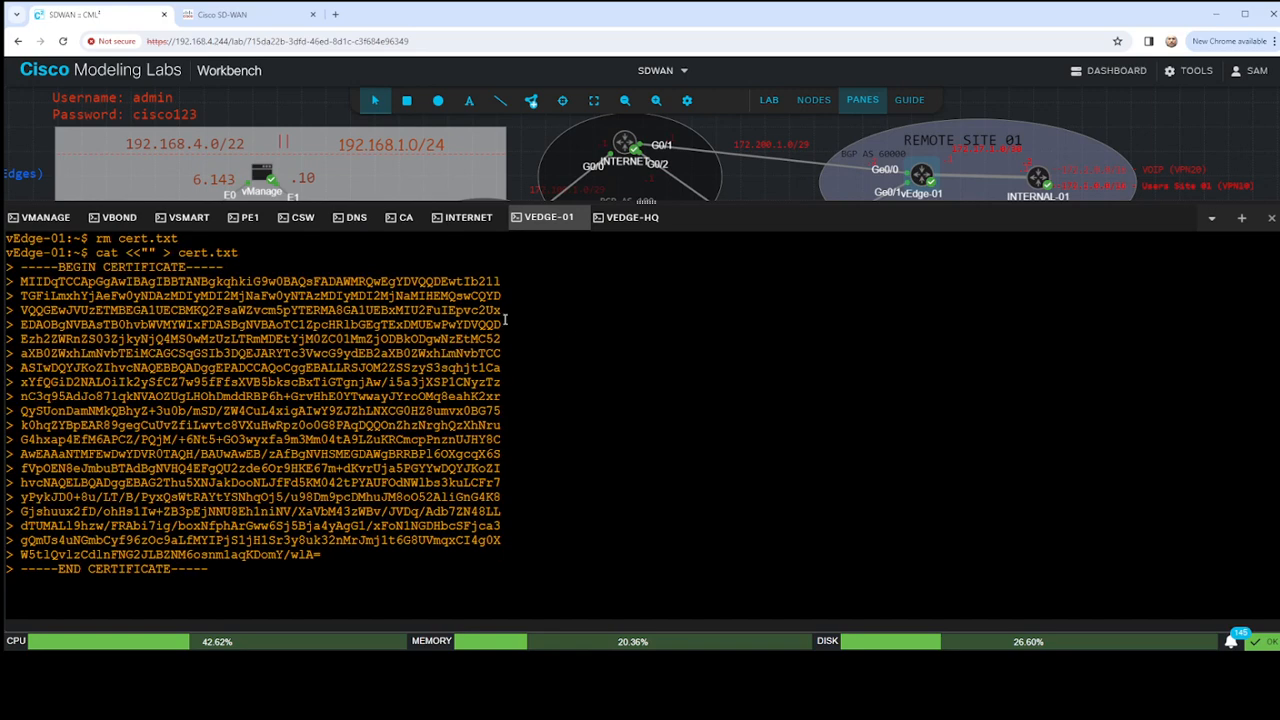
- Copy the cat <<"" > part of the command and search the web for it in a new browser tab
drag(96, 252, 171, 253)
key(ctrl+c)
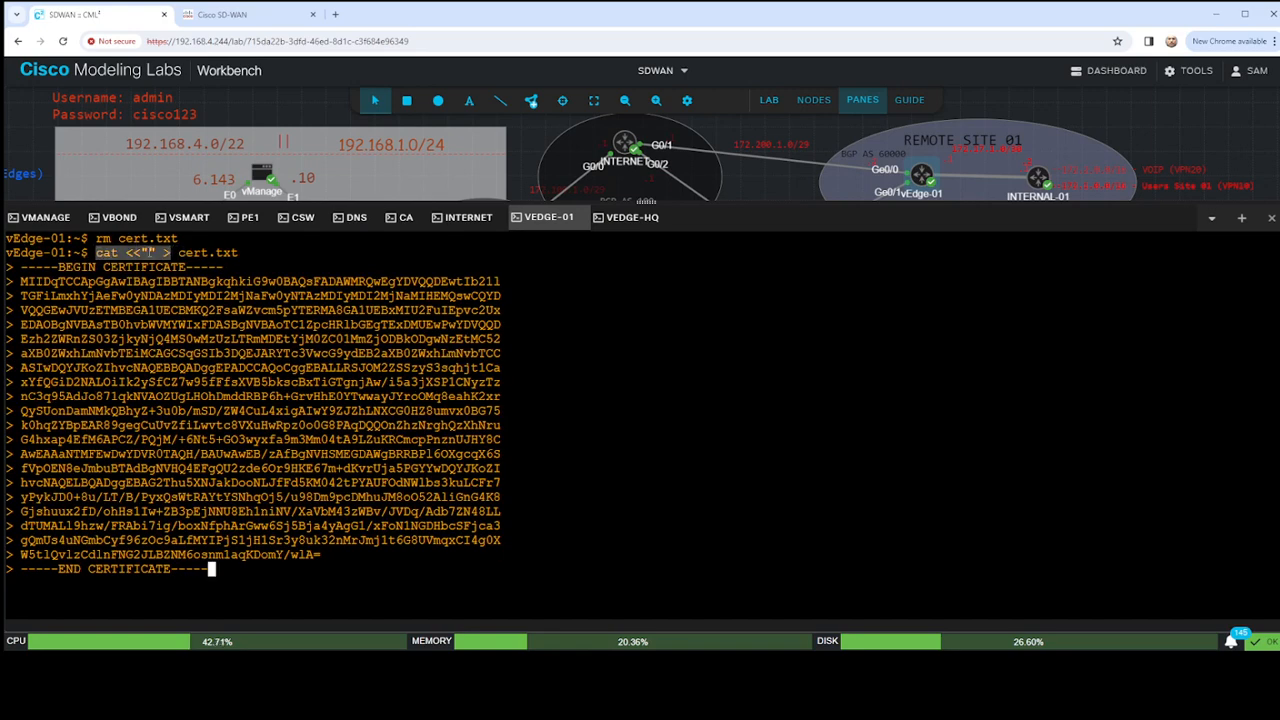
click(336, 14)
key(ctrl+v)
key(Return)
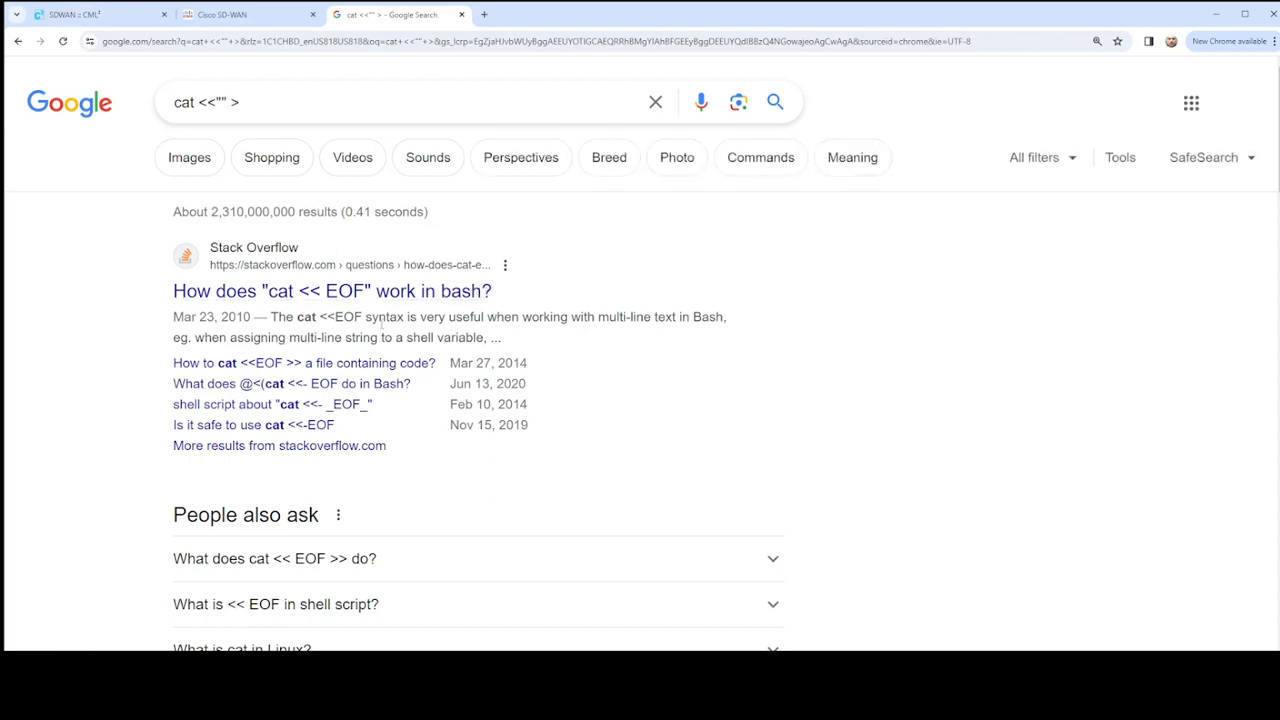
scroll(400, 400, down, 5)
scroll(409, 401, up, 5)
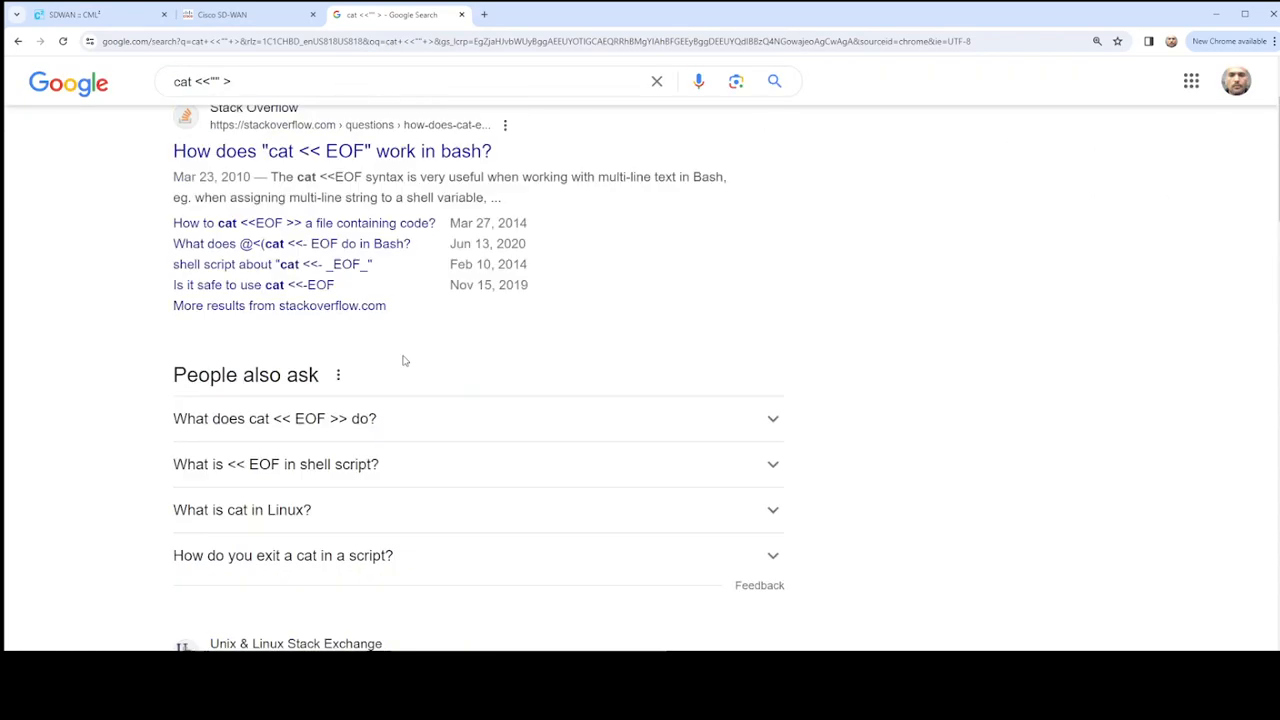
- Refine the web search to cat <<"" > to a text and save the file
click(288, 103)
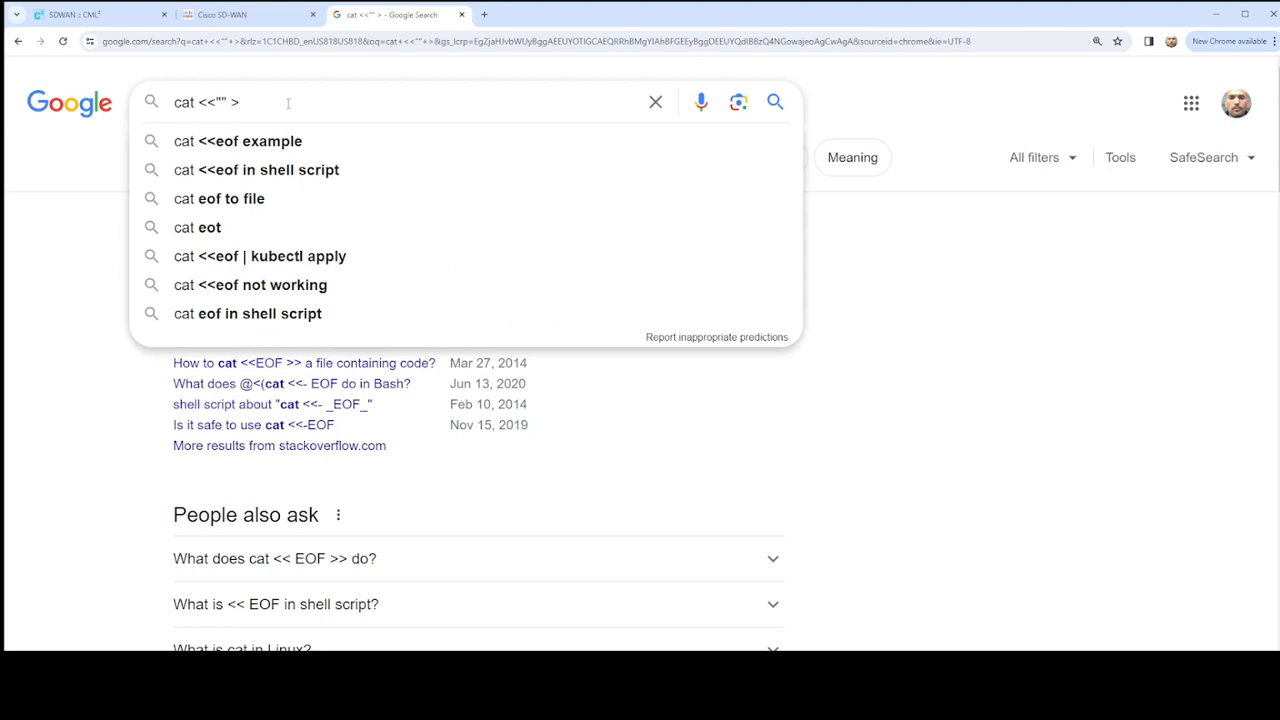
text(save)
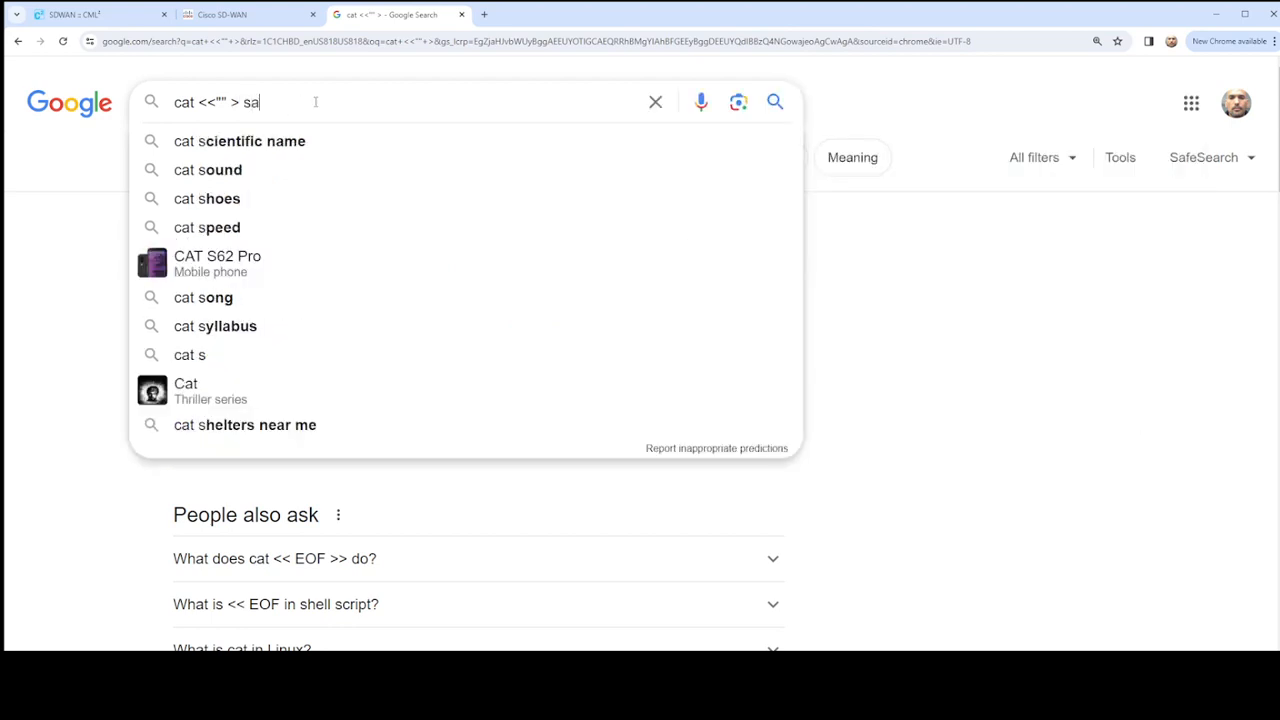
key(BackSpace)
key(BackSpace)
key(BackSpace)
key(BackSpace)
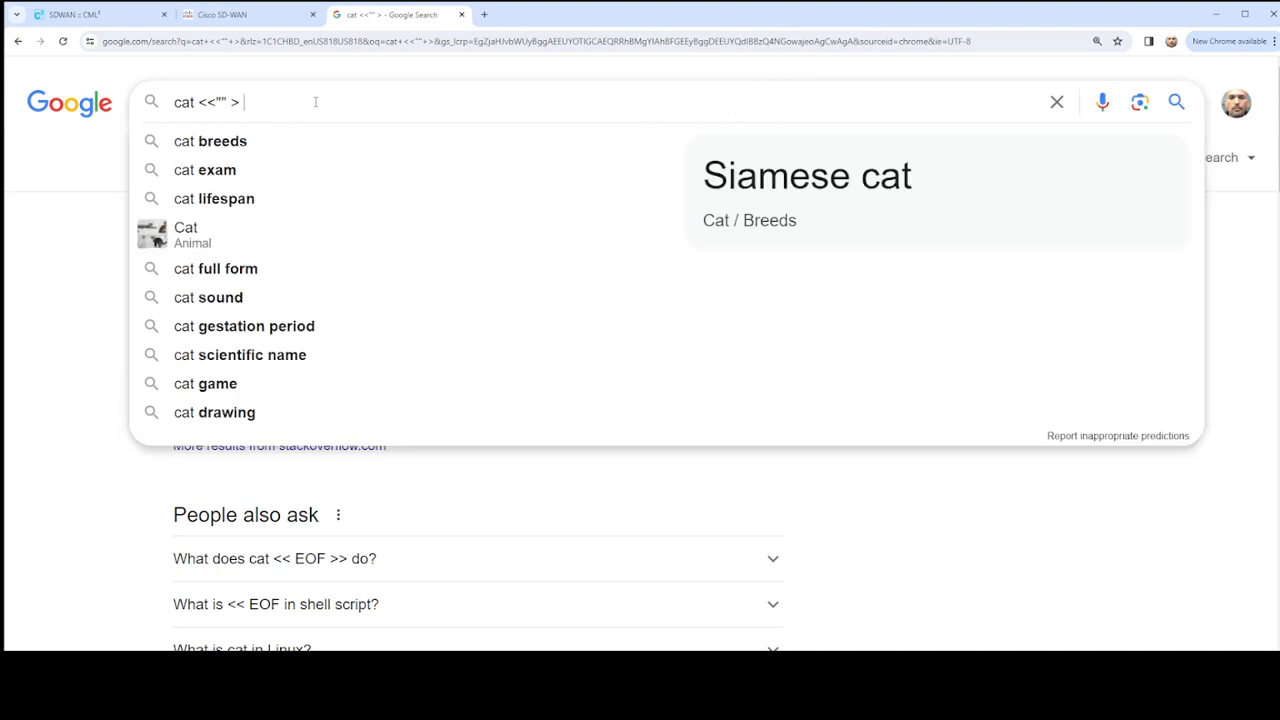
text(to a t)
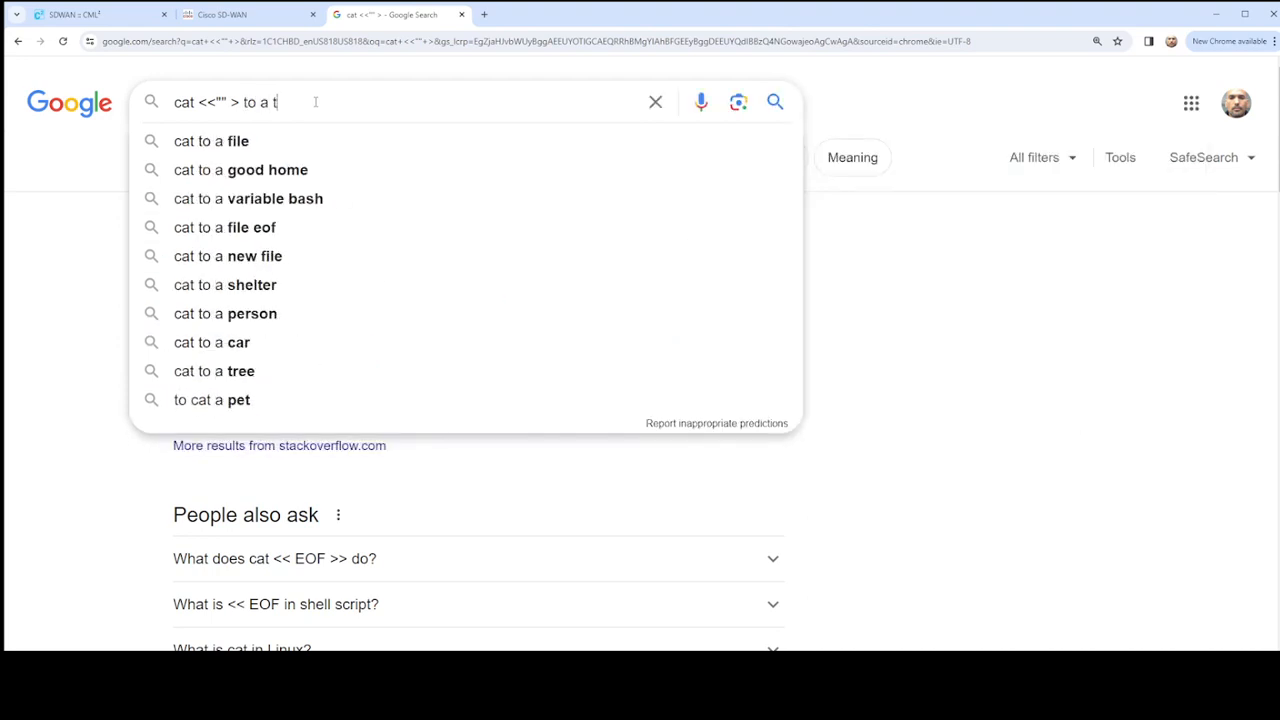
text(ext and sav)
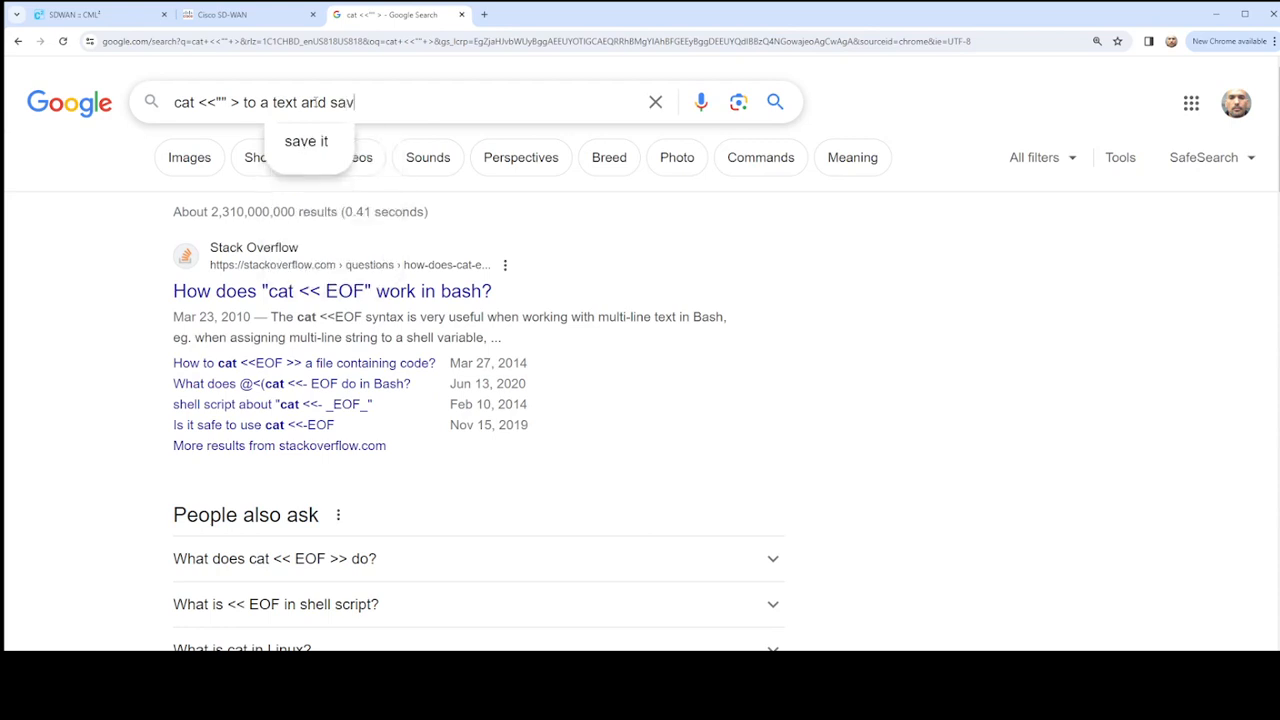
text(e the file)
key(Return)
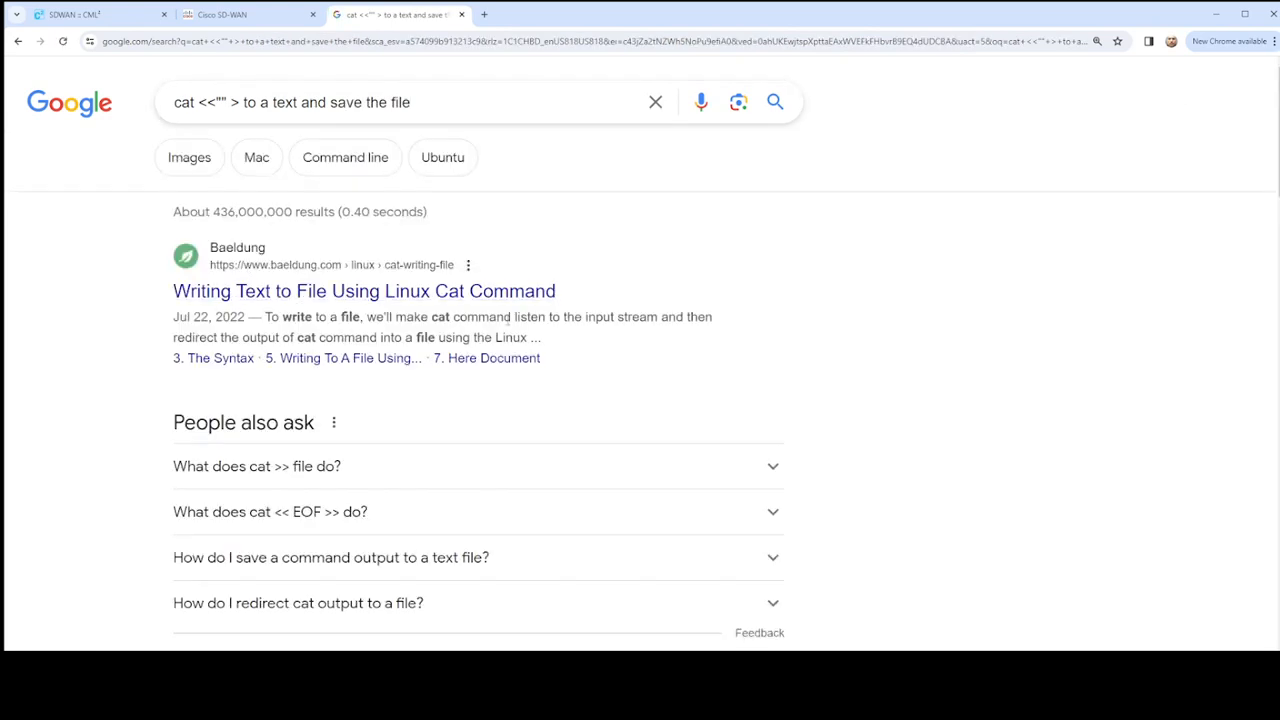
- Open the Baeldung article on writing text to a file with cat and read its file-writing, appending and here-document sections
click(553, 291)
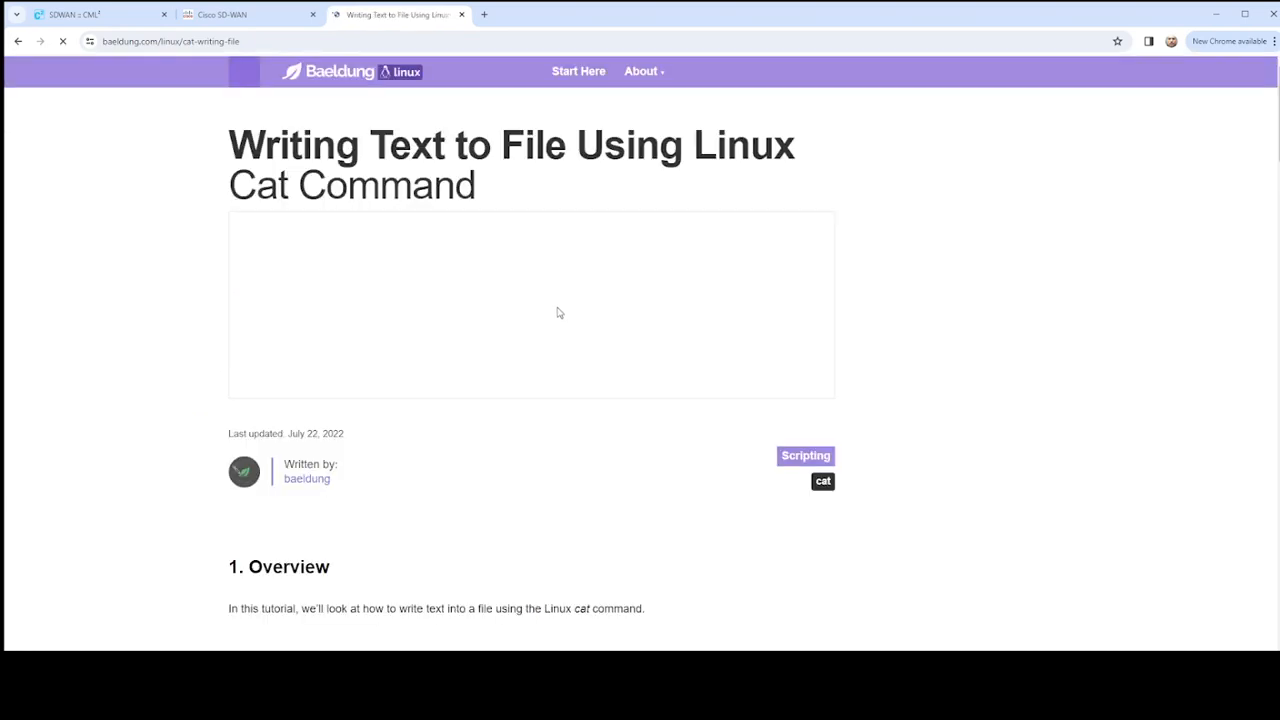
scroll(545, 350, down, 10)
scroll(530, 380, down, 5)
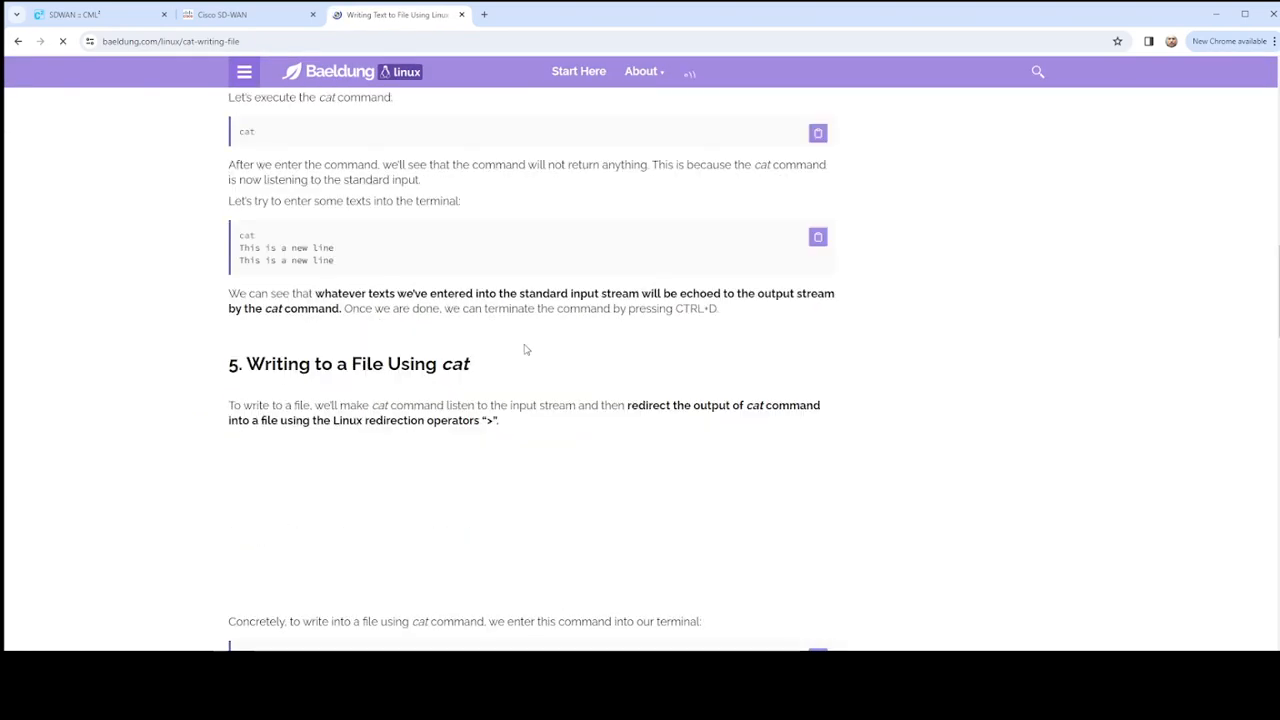
scroll(545, 320, down, 4)
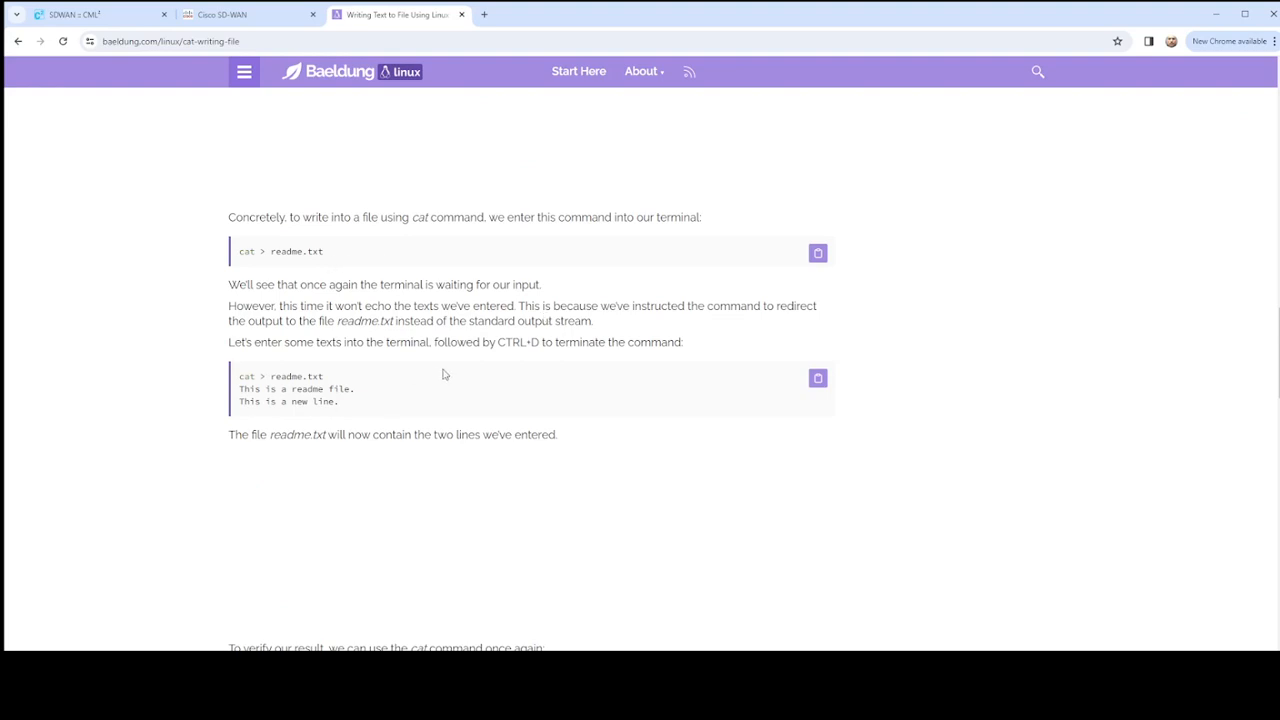
scroll(303, 300, down, 6)
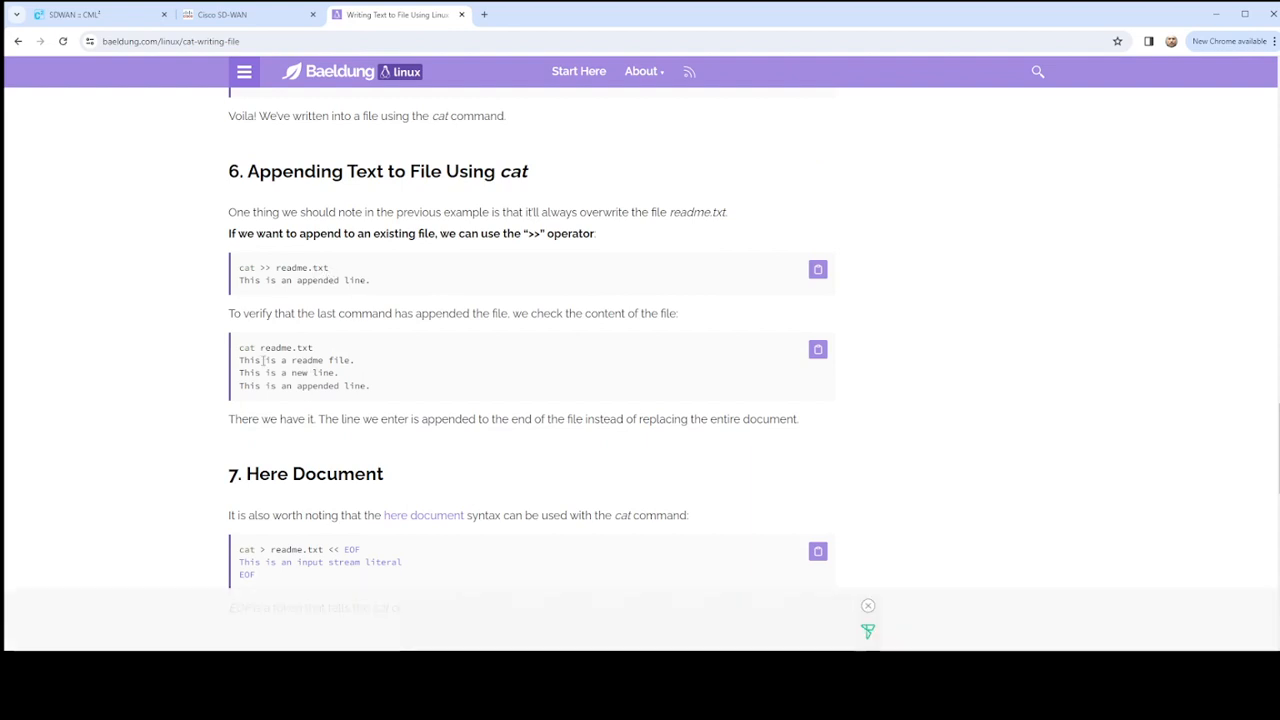
scroll(395, 371, down, 3)
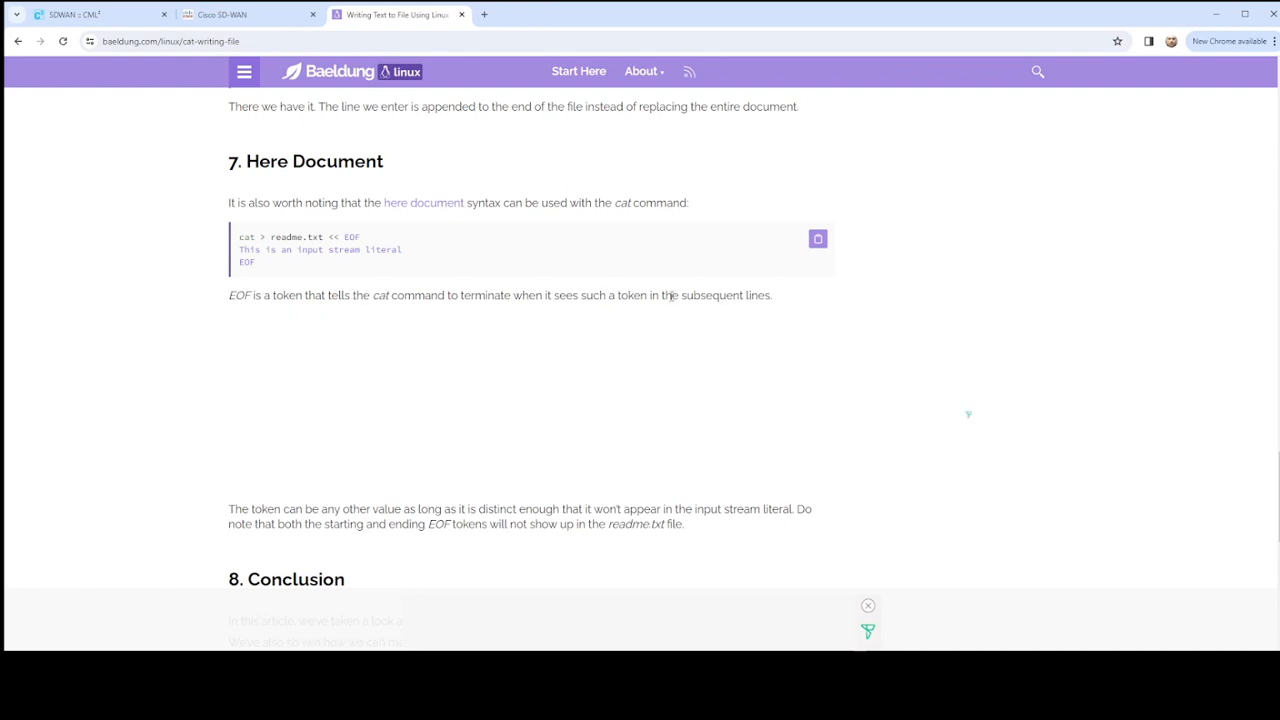
scroll(410, 362, down, 2)
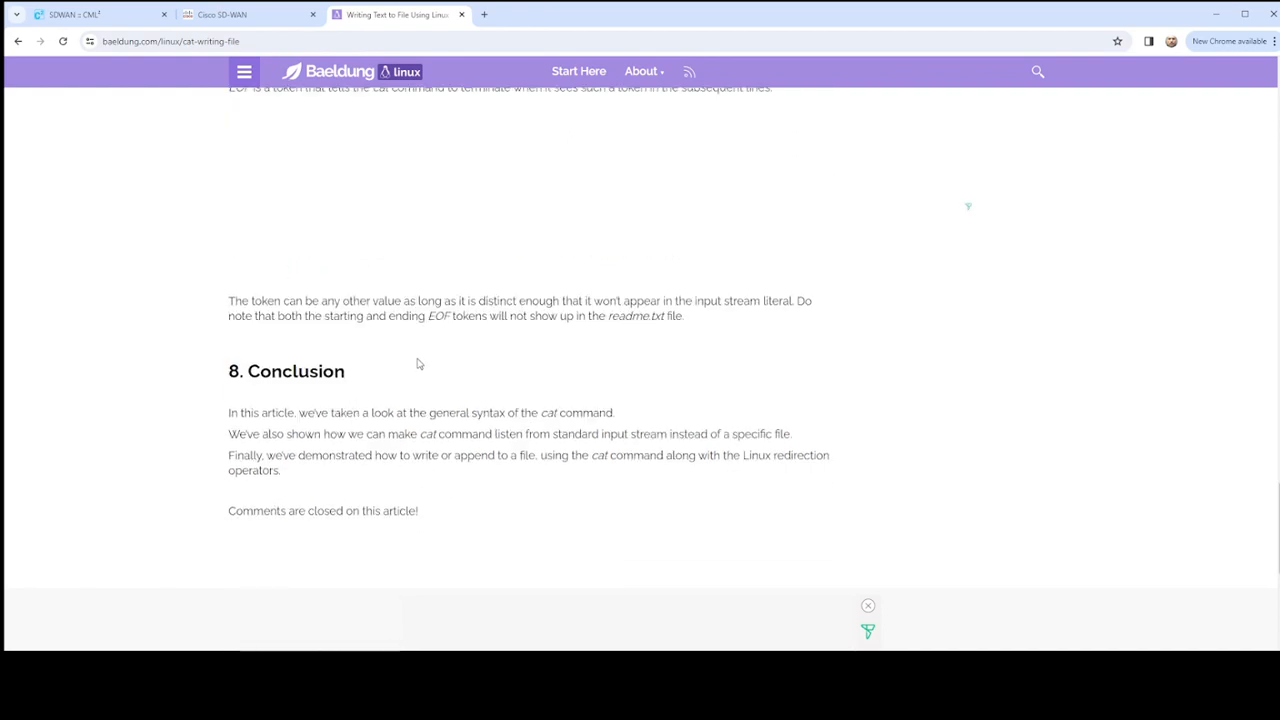
- Go back through the article's syntax and stdin sections to find how to terminate cat's input
scroll(420, 364, up, 5)
scroll(425, 365, up, 15)
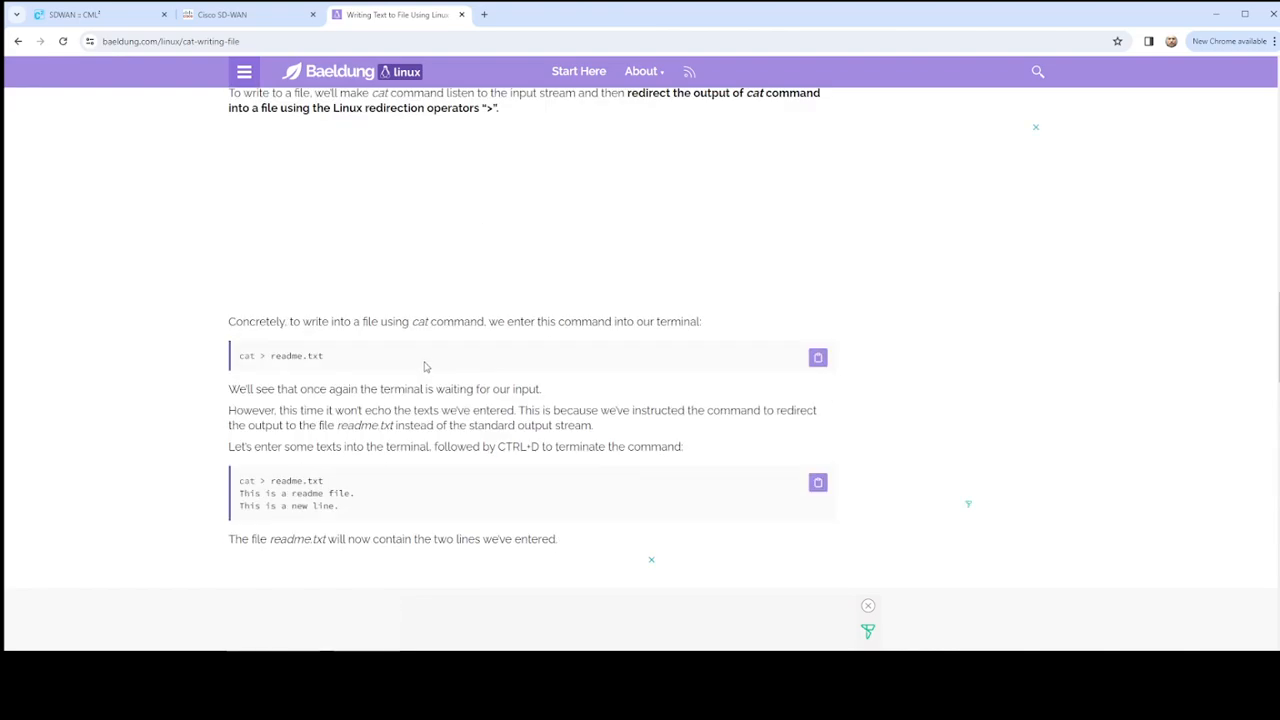
scroll(440, 362, up, 3)
scroll(469, 357, down, 3)
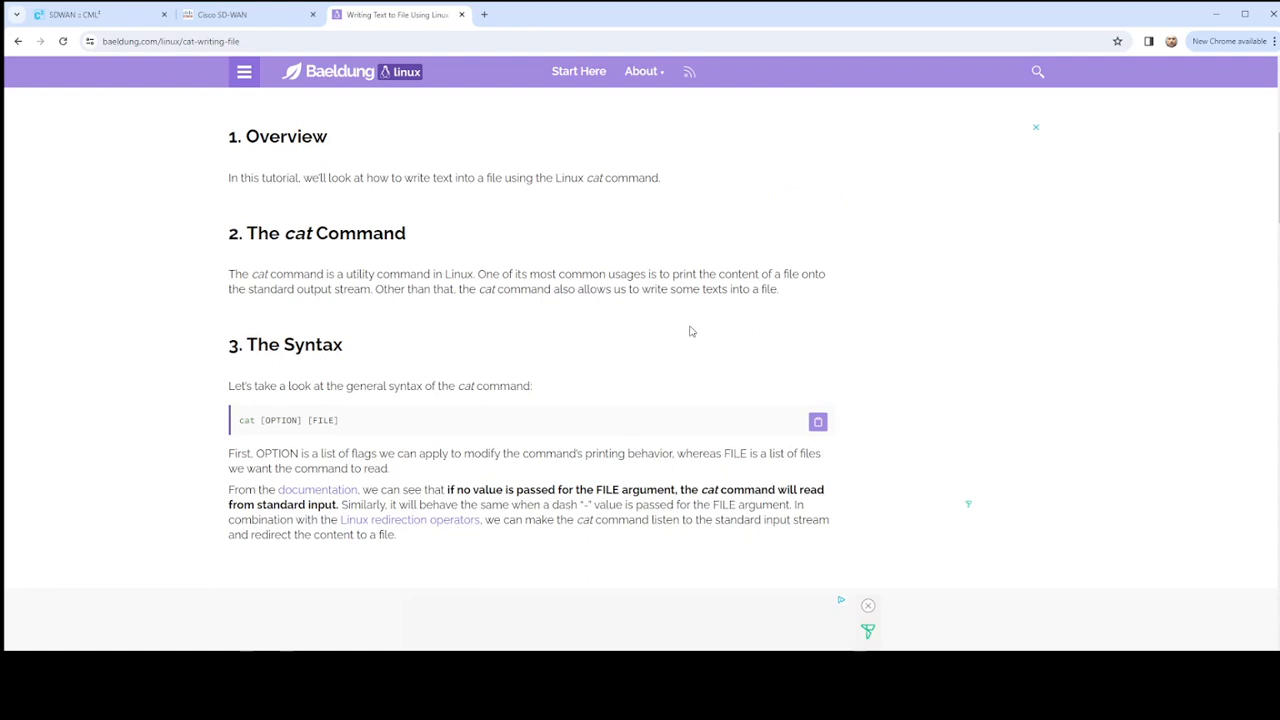
scroll(346, 278, down, 2)
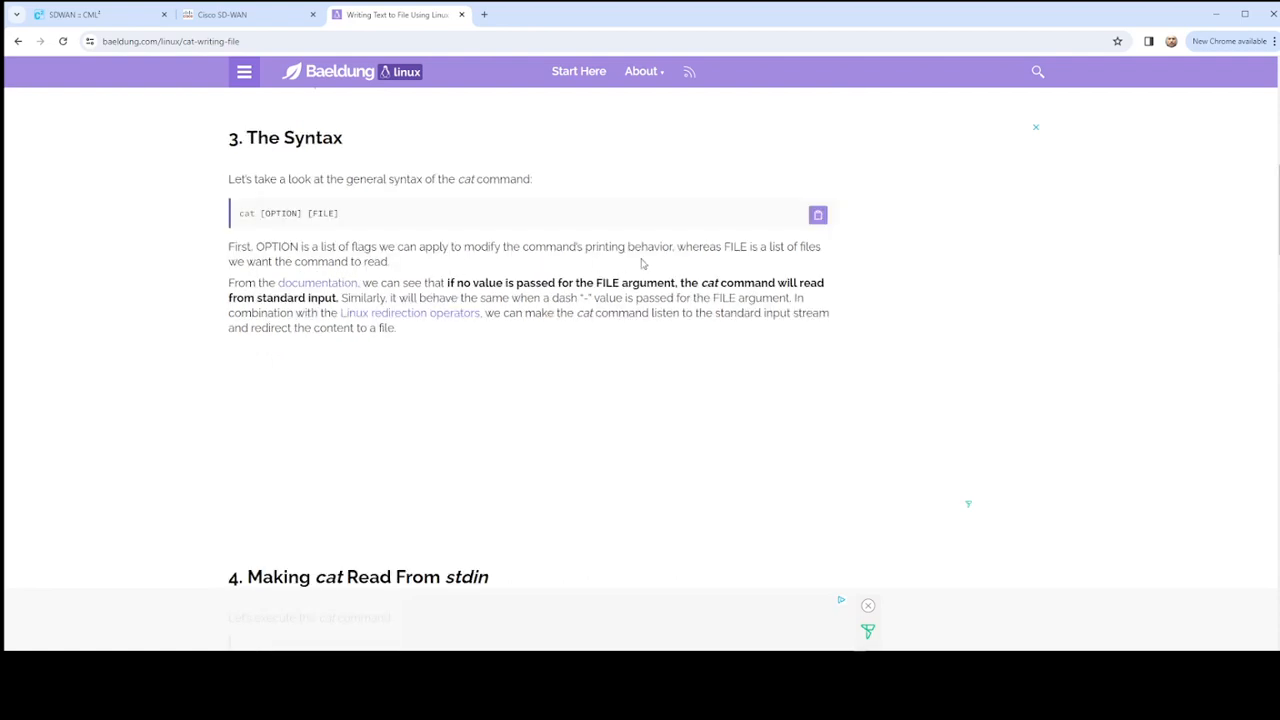
scroll(527, 297, down, 4)
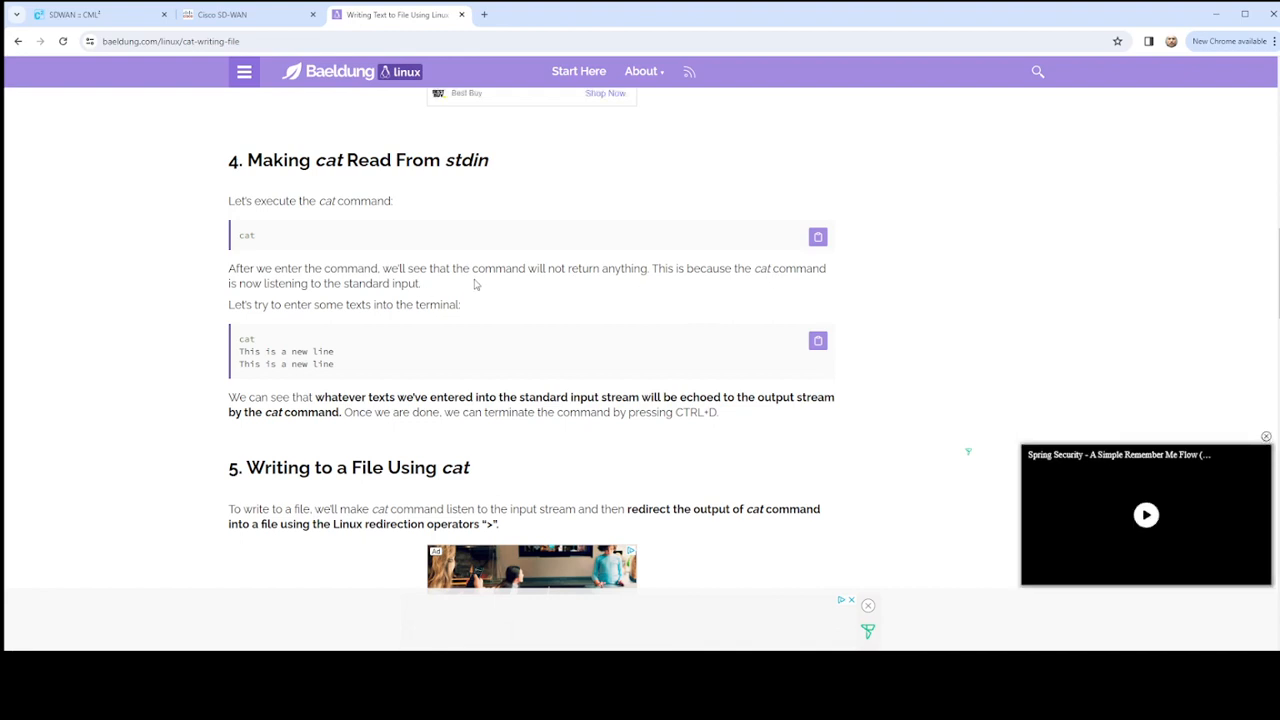
scroll(400, 236, down, 3)
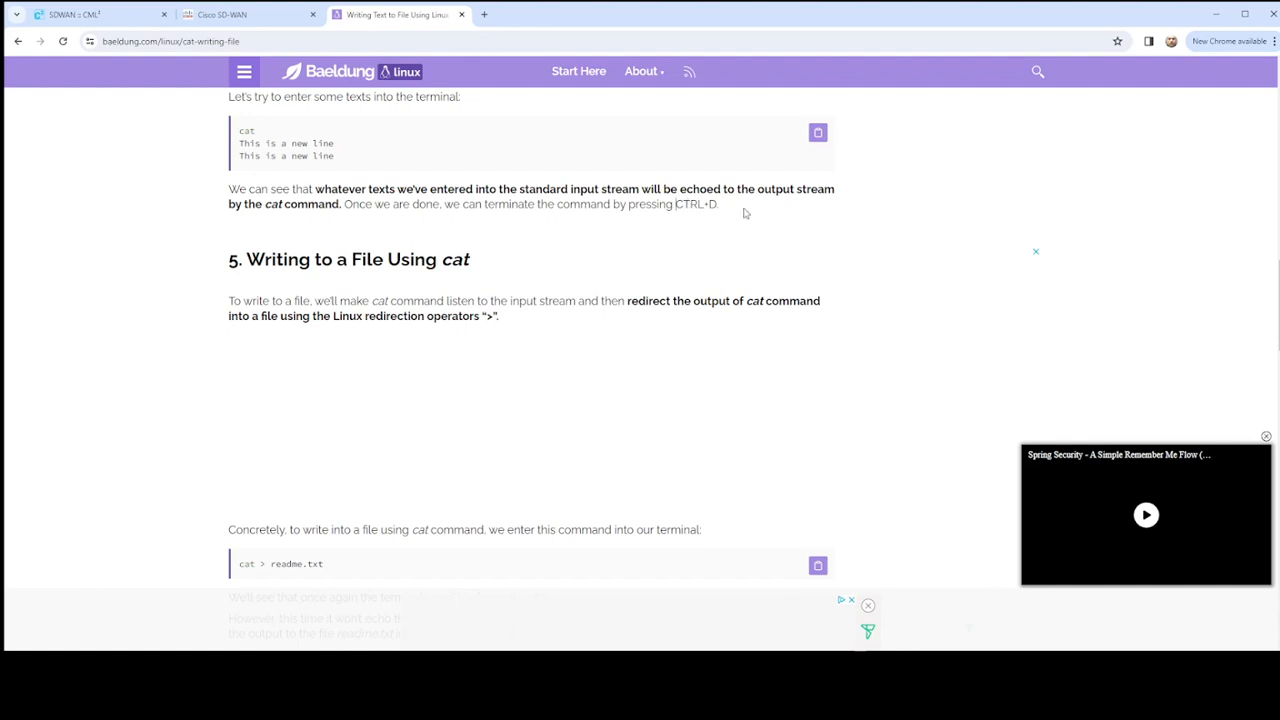
drag(676, 205, 721, 210)
- Return to the vEdge-01 console in Cisco Modeling Labs and end the pasted certificate input with an end-of-file signal to write cert.txt
click(258, 20)
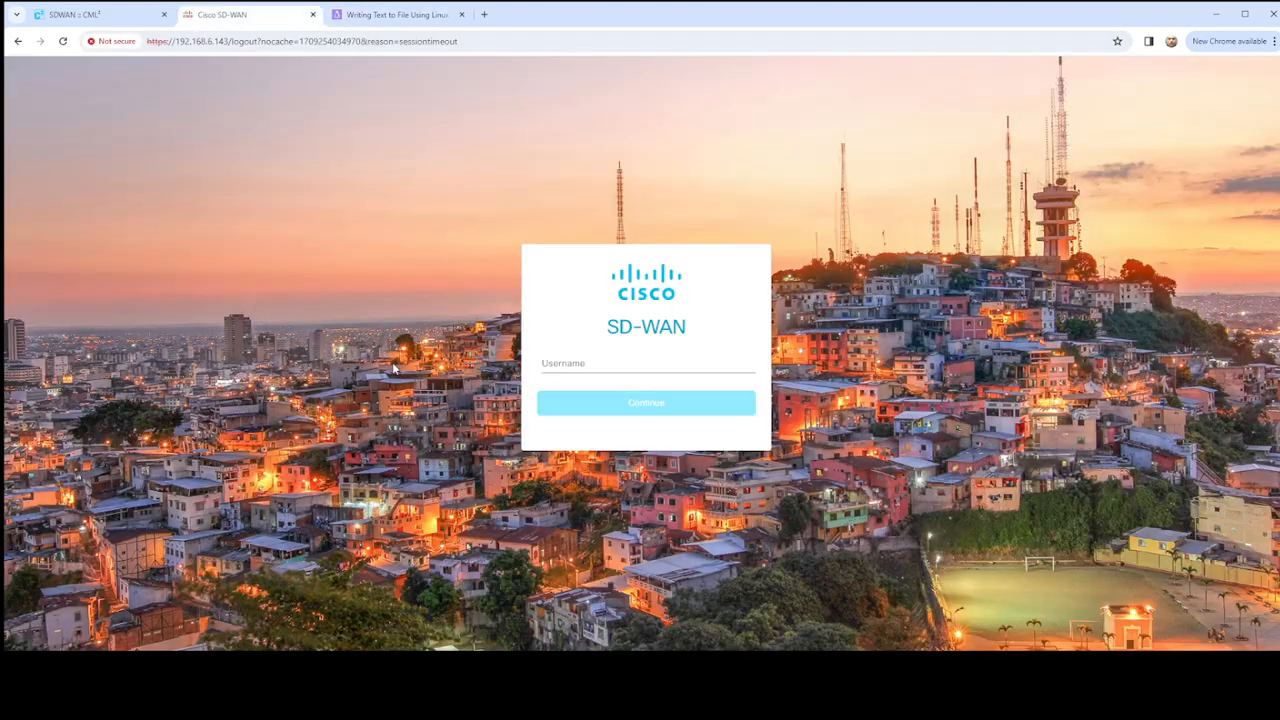
click(80, 14)
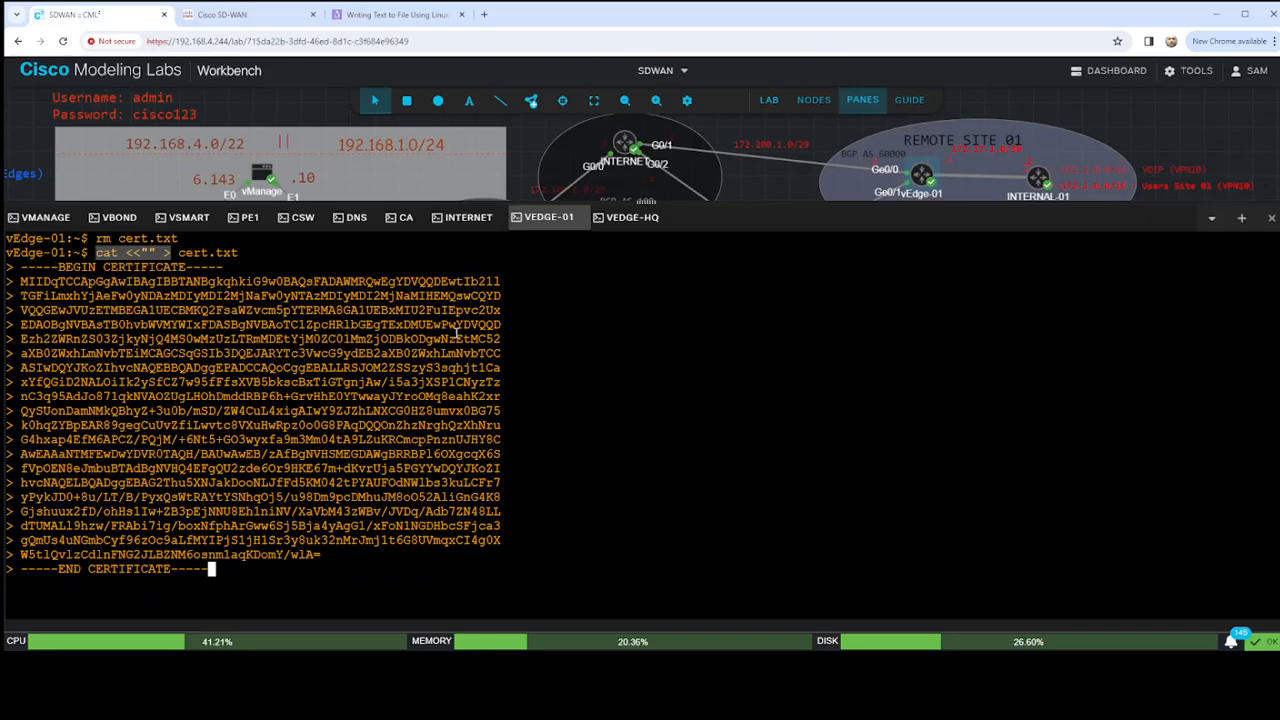
click(457, 333)
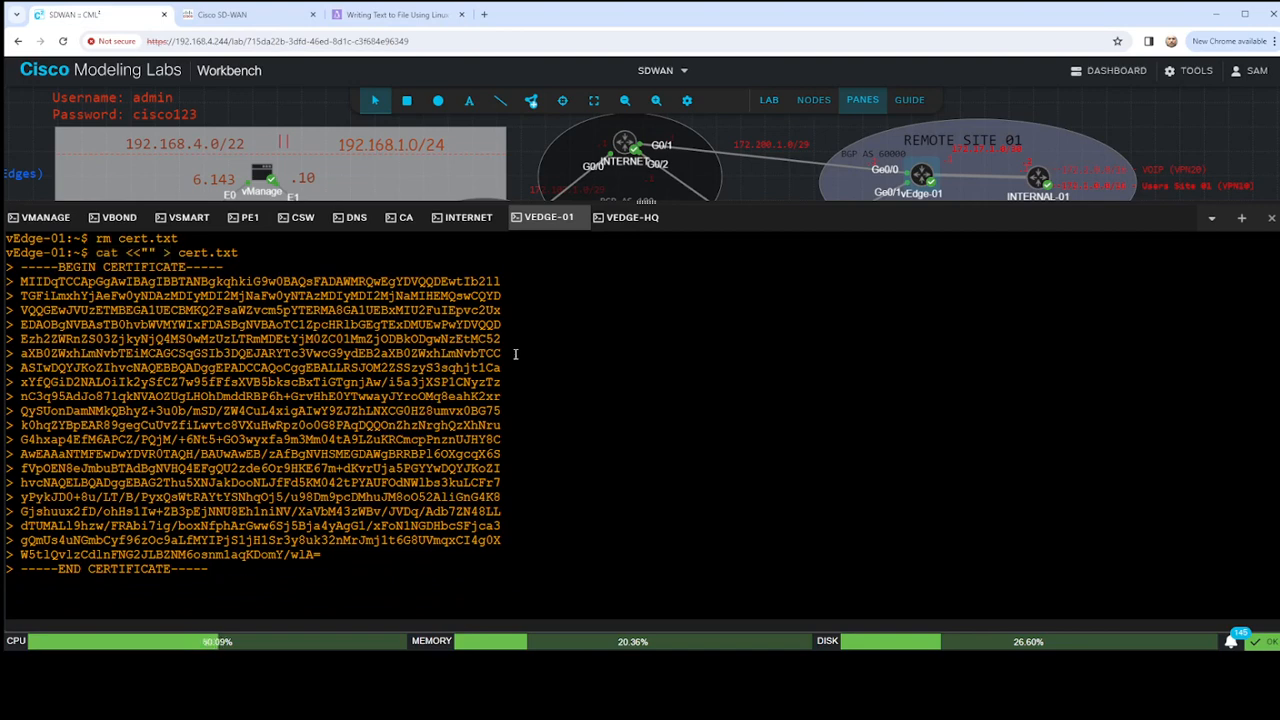
key(Return)
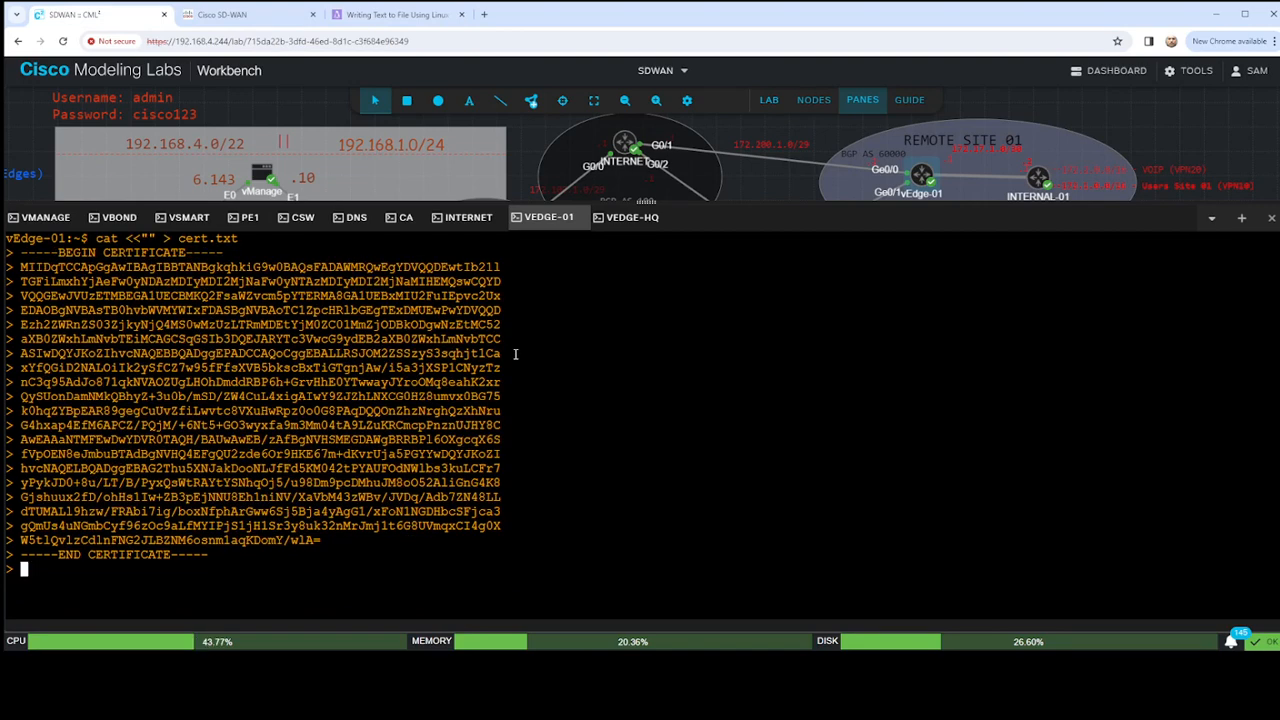
key(ctrl+d)
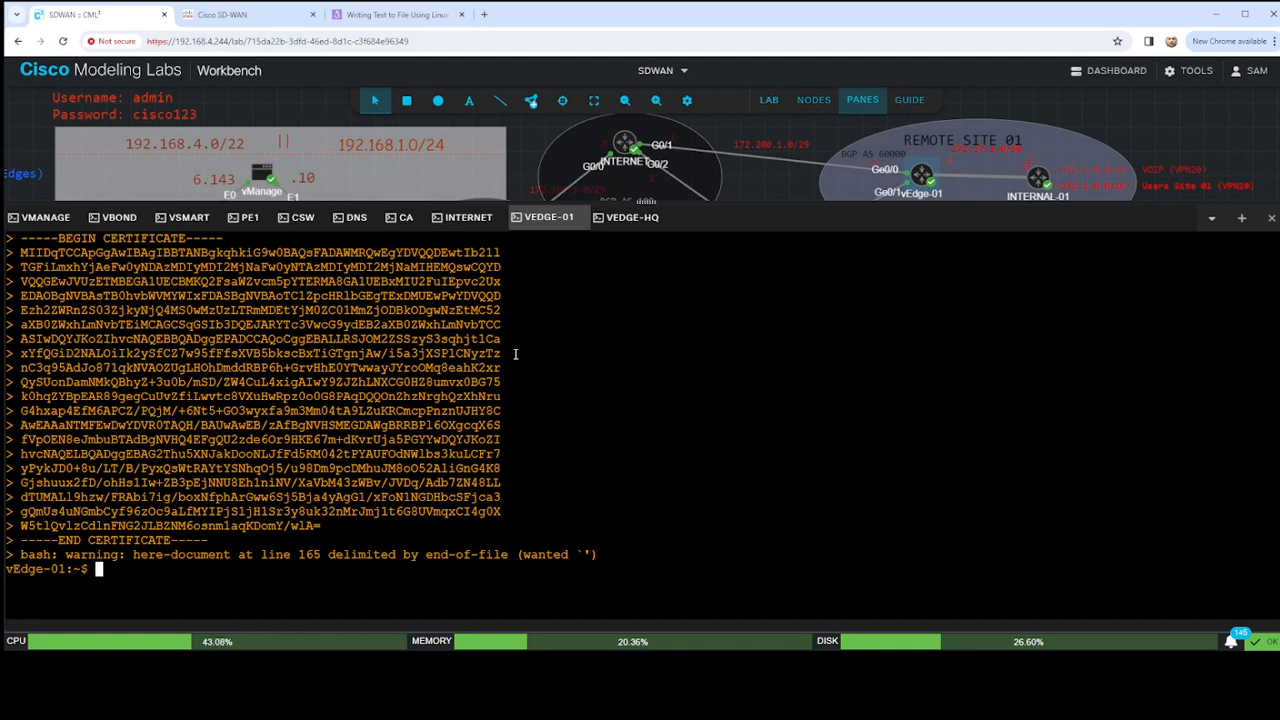
- List the vEdge-01 directory's files and print cert.txt to check the saved certificate
text(ls)
key(Return)
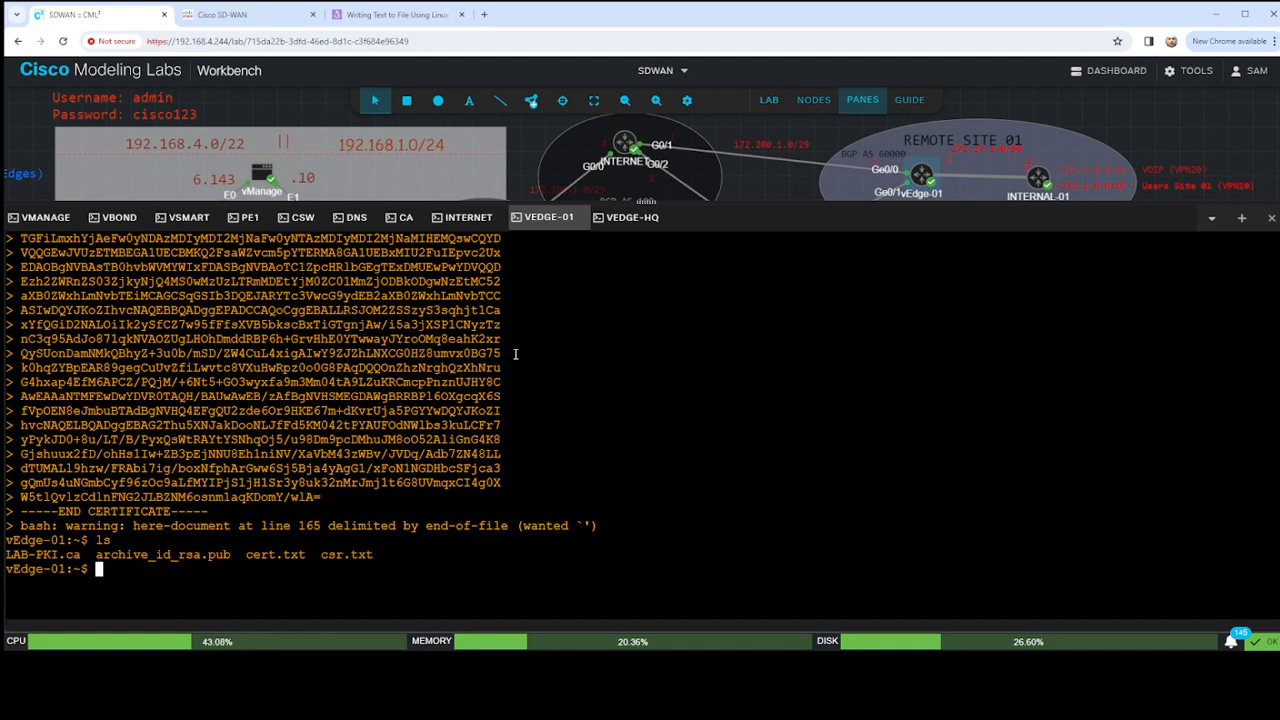
text(cat cert.t)
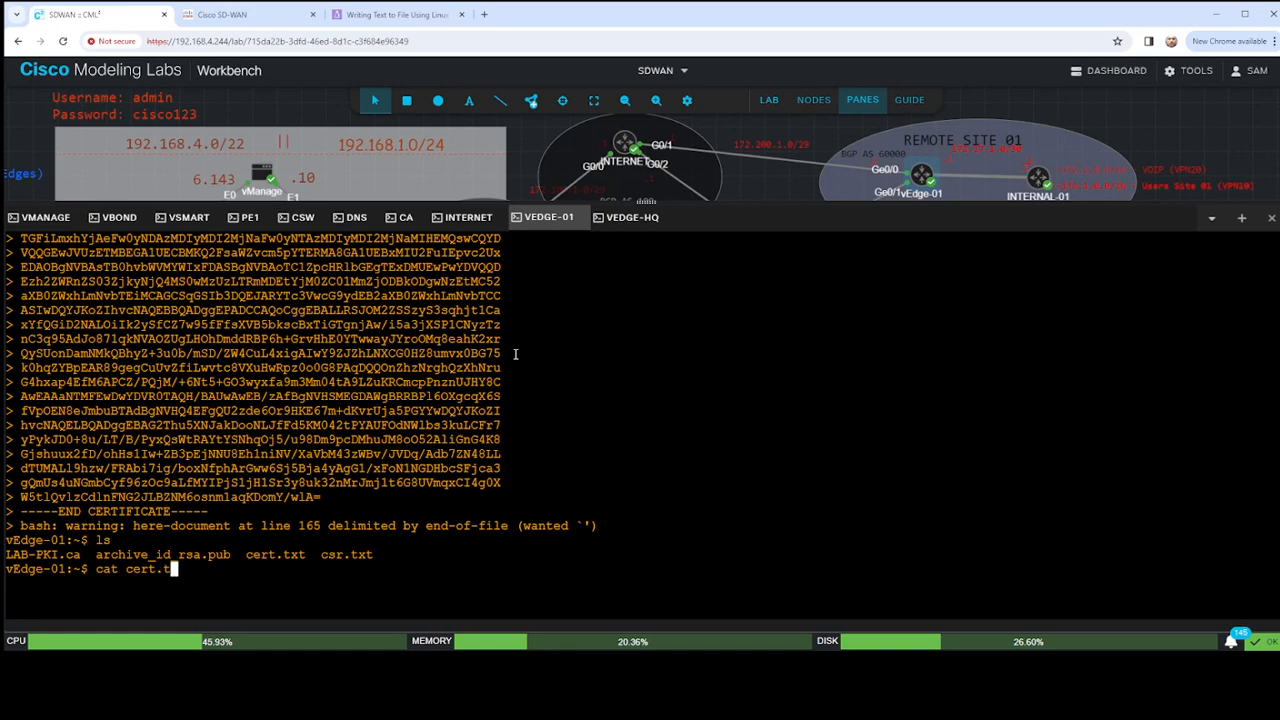
text(xt)
key(Return)
- Exit the vEdge-01 shell and request installation of the device certificate from /home/admin/cert.txt
key(Return)
key(Return)
key(Return)
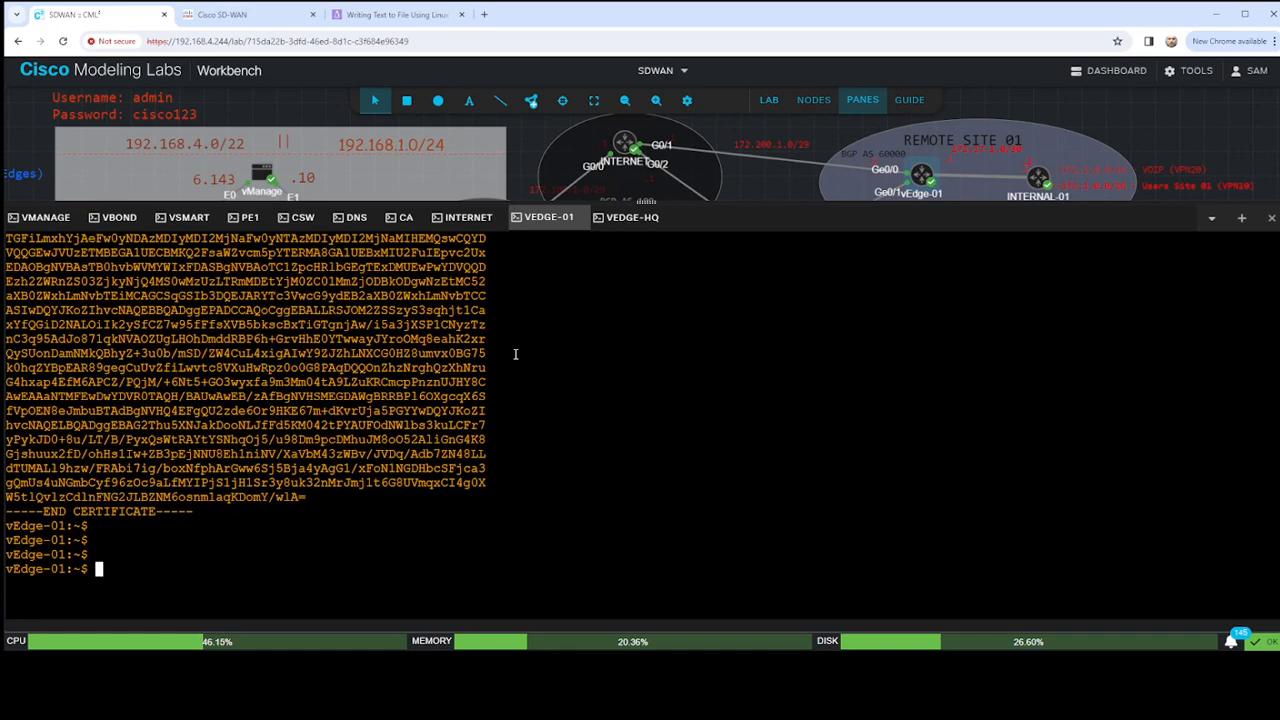
key(Return)
key(Return)
key(Return)
key(Return)
text(exit)
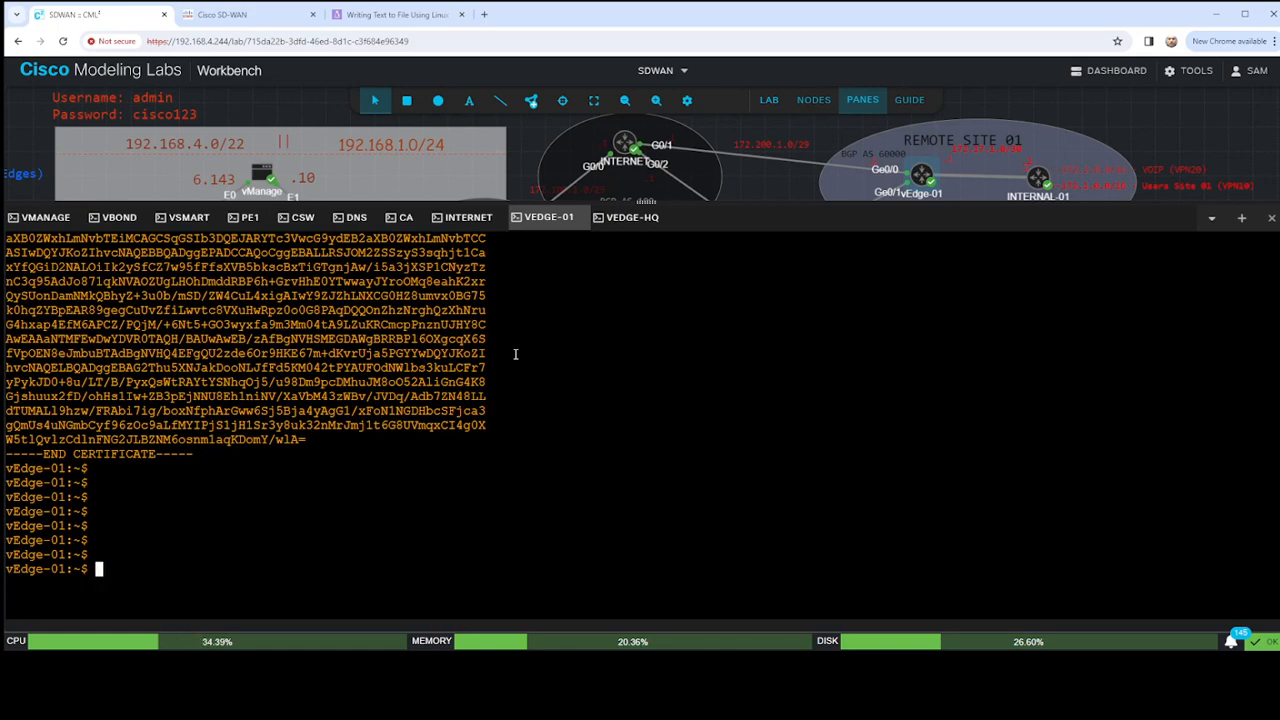
key(Return)
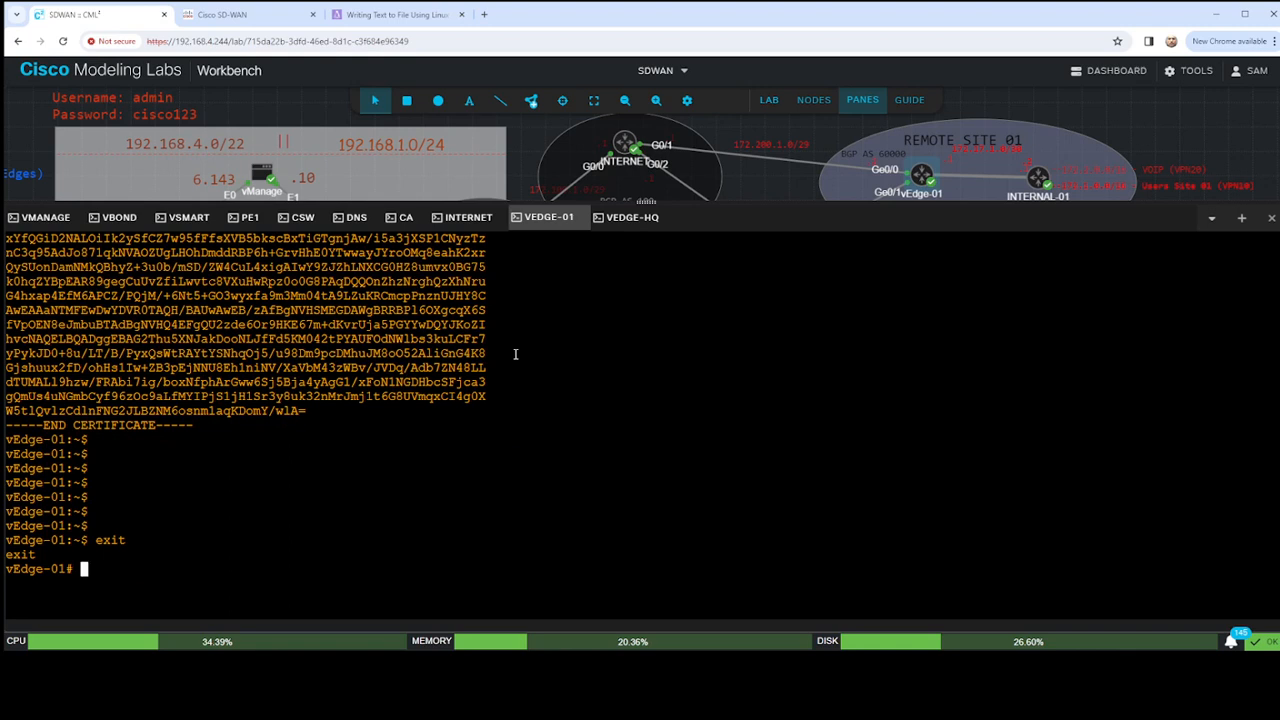
text(req)
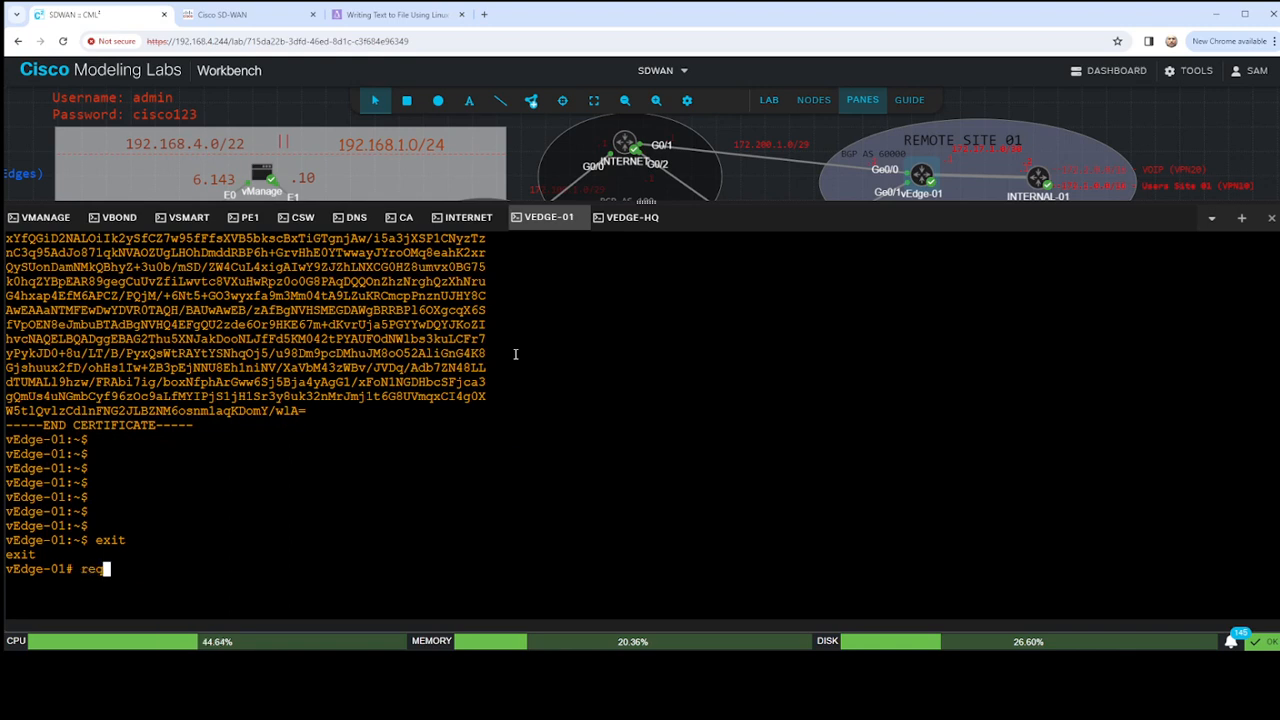
text(uest c)
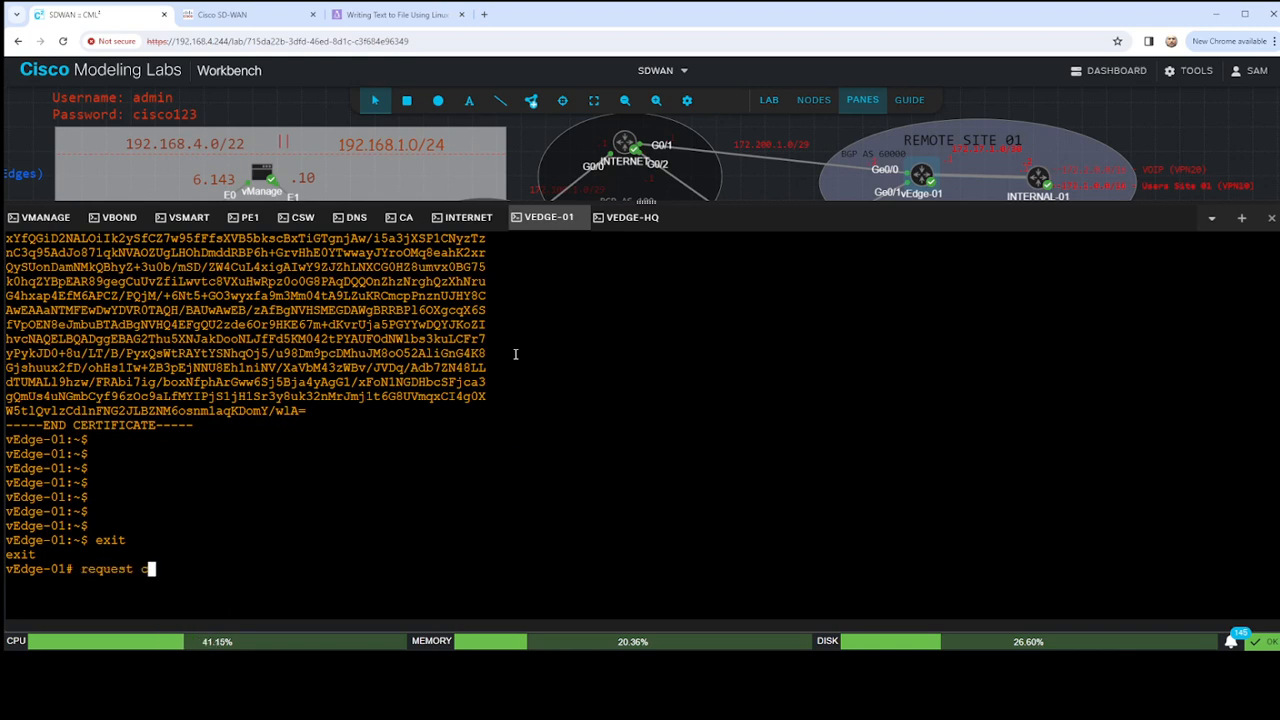
text(ertificate install )
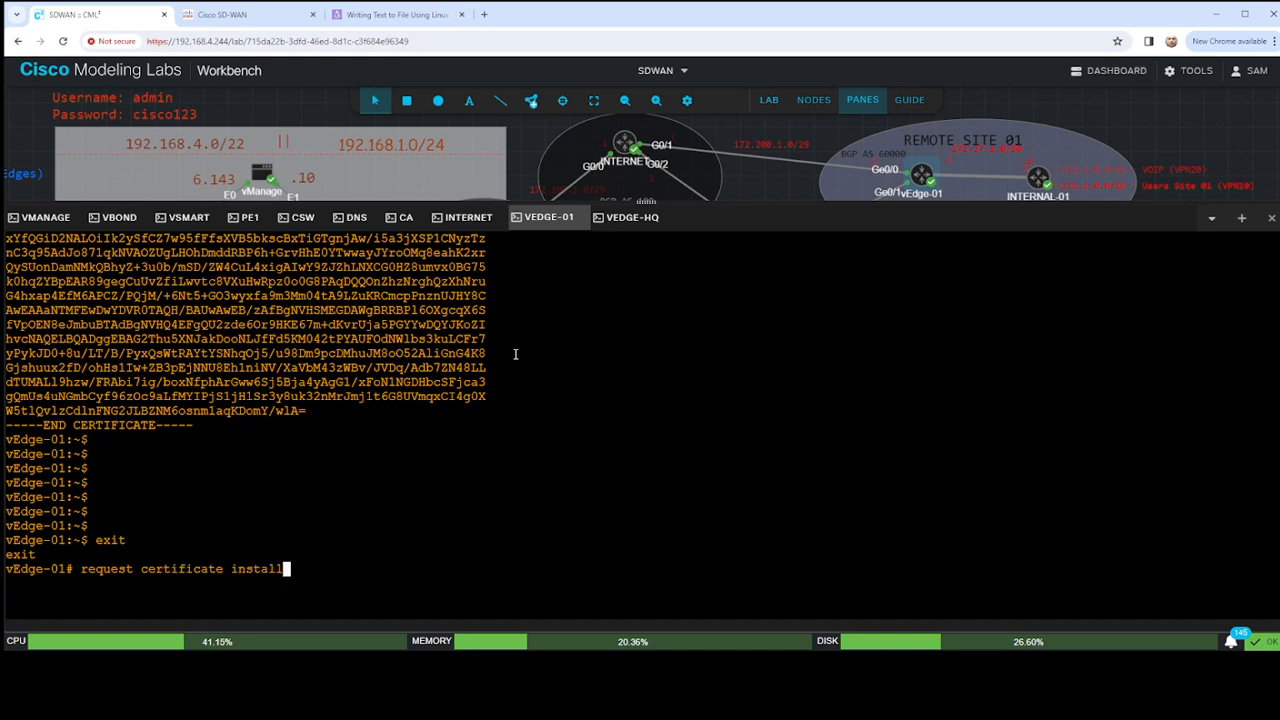
text(/home/admi)
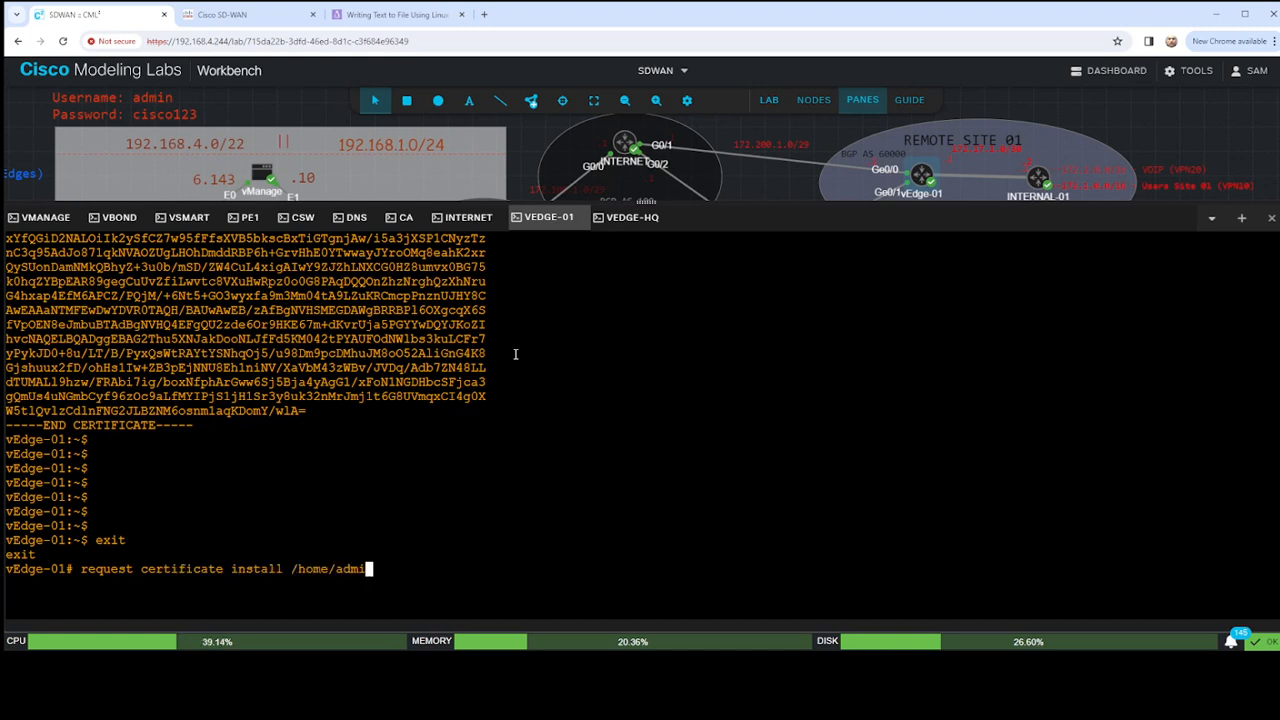
text(n/cert.txt)
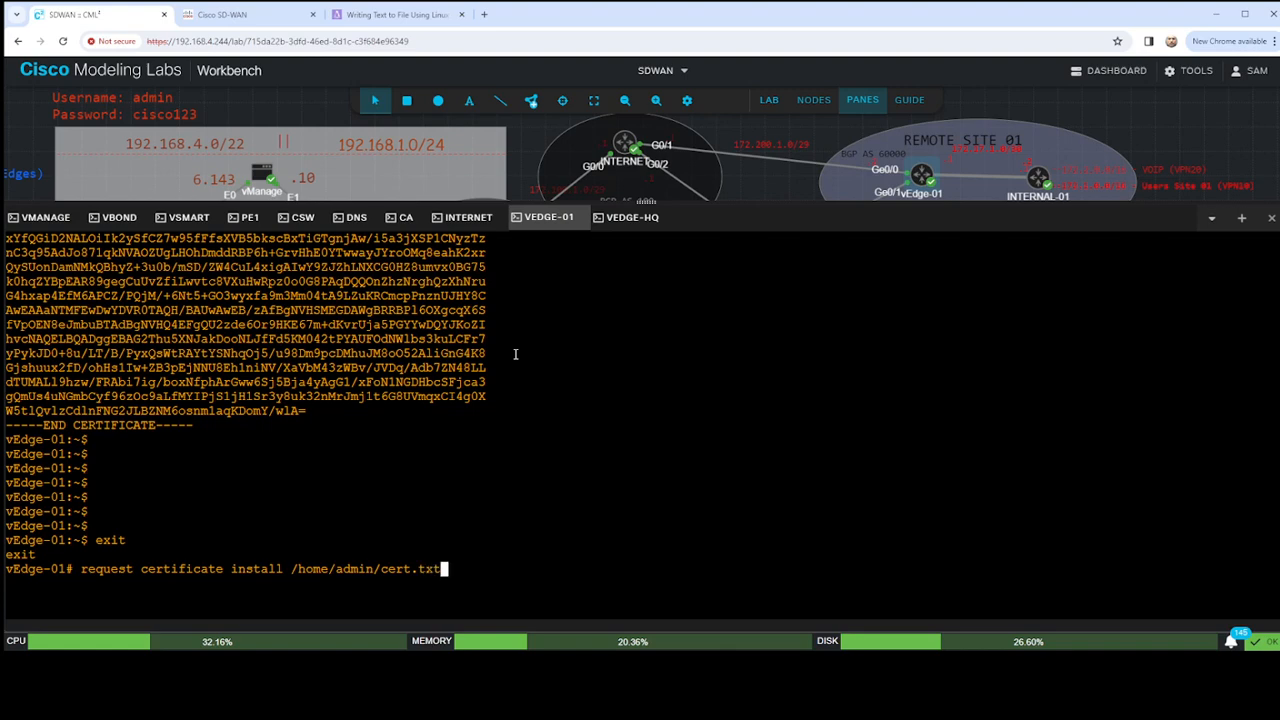
key(Return)
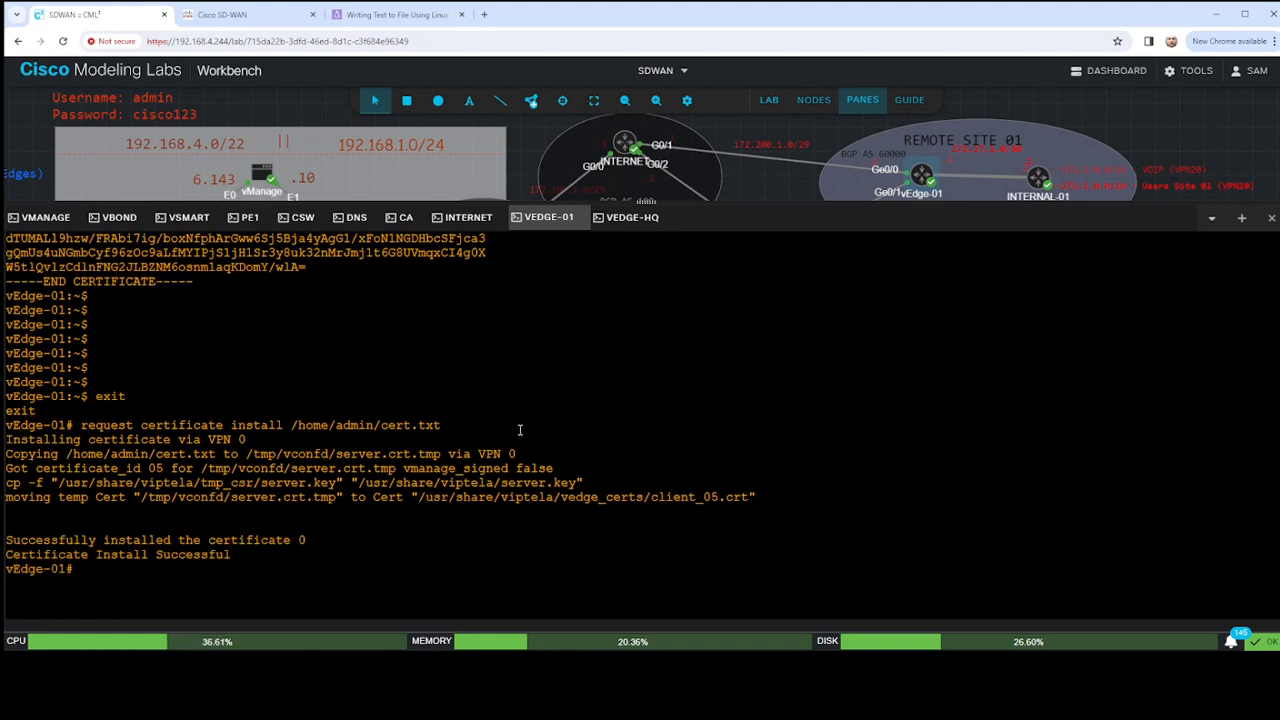
- Switch to the vEdge-HQ console and log in as admin with the account password
click(627, 220)
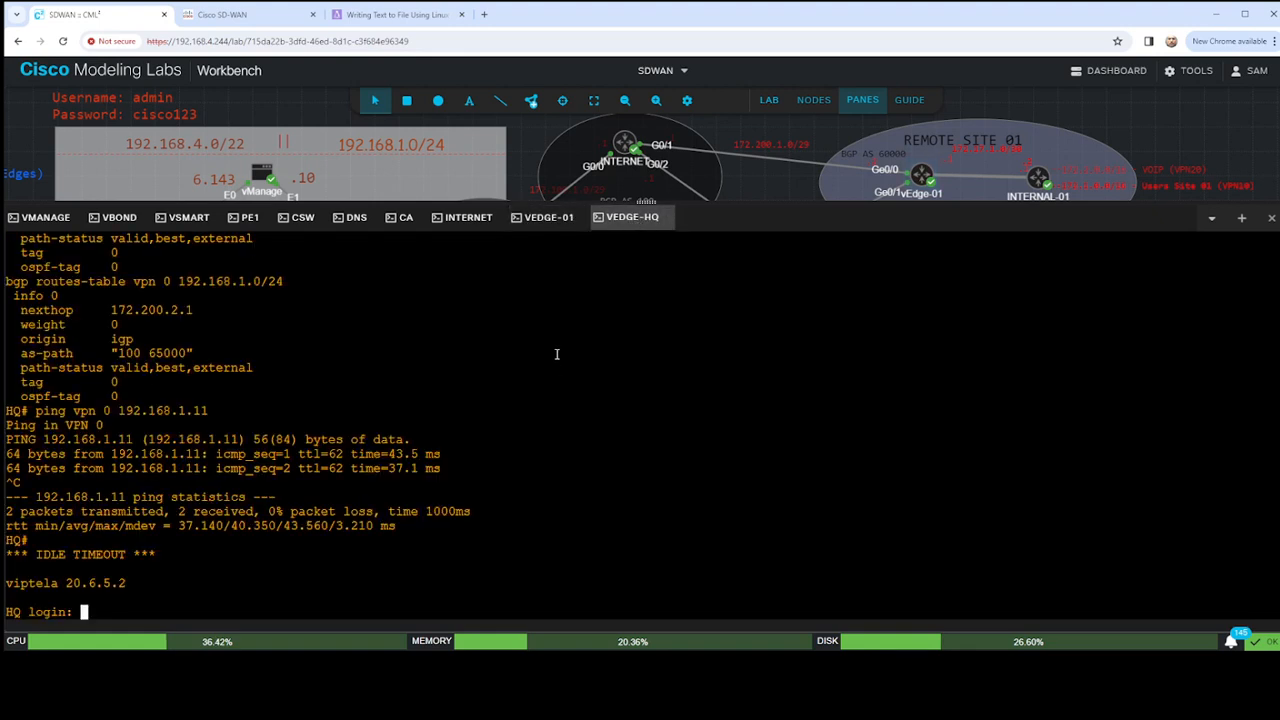
text(admin)
key(Return)
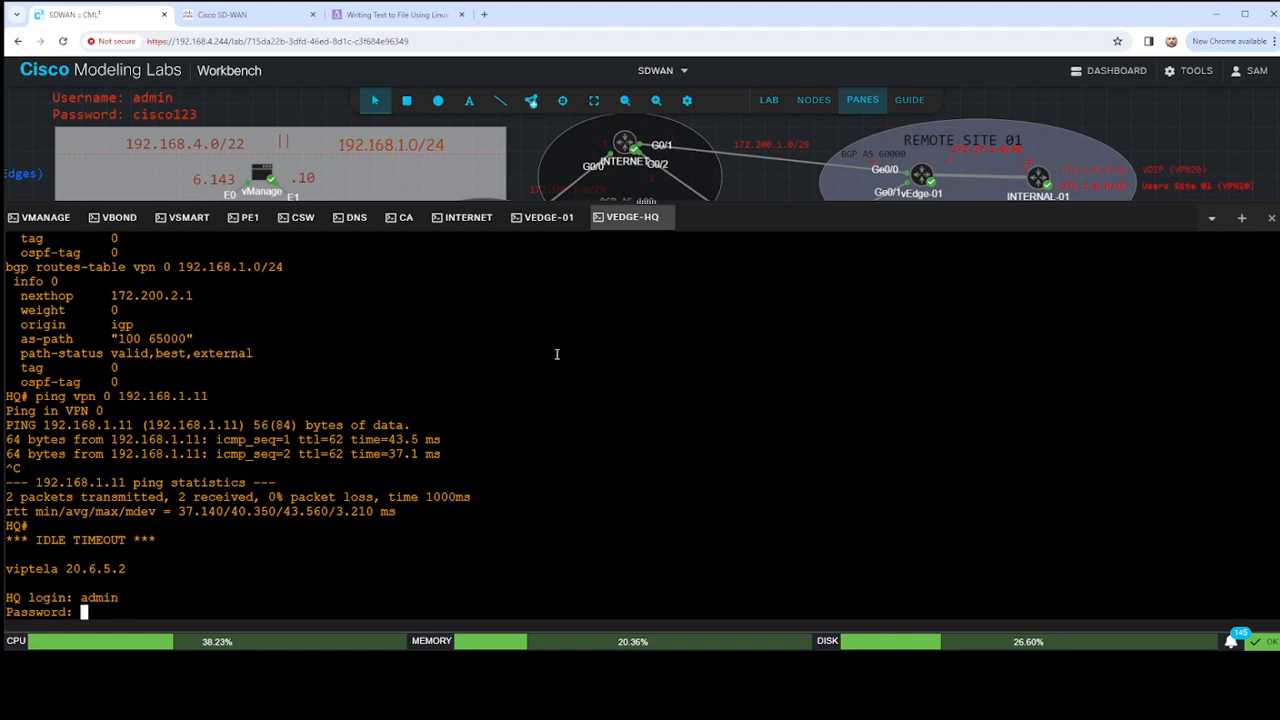
key(Return)
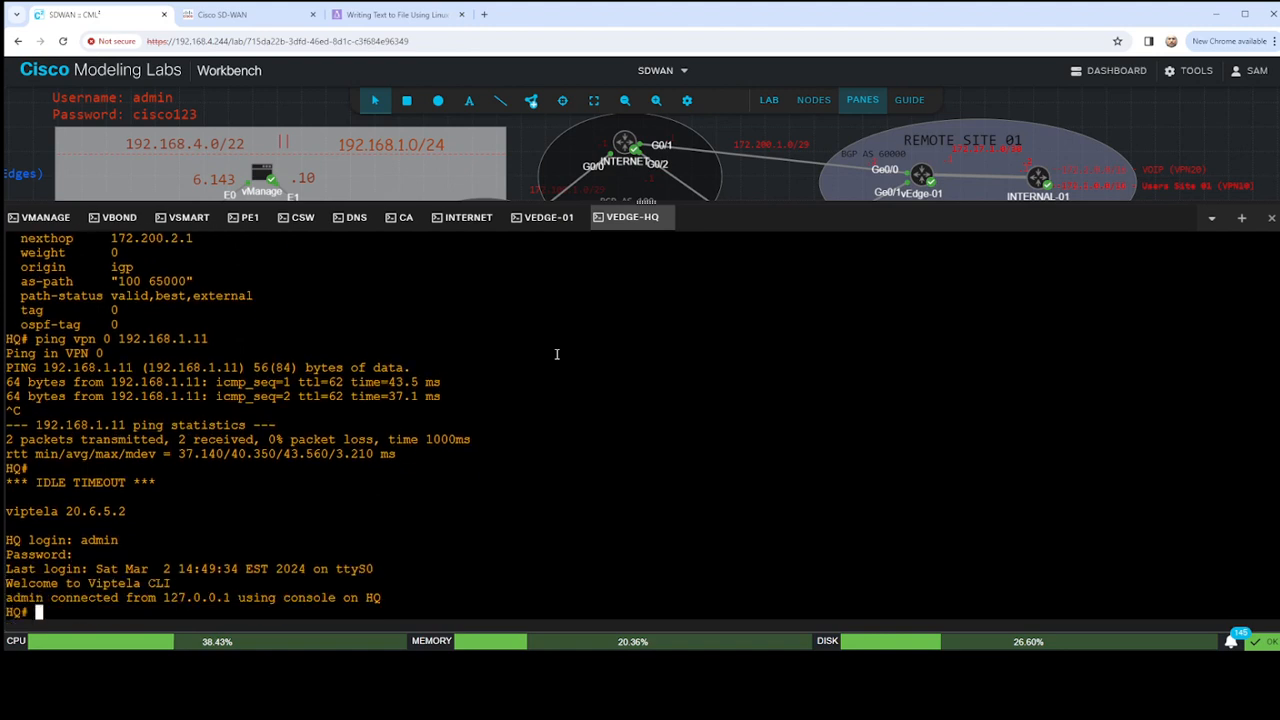
key(Return)
key(Return)
key(Return)
key(Return)
key(Return)
- Request an SCP download of LAB-PKI.ca from the CA server at 192.168.1.14 as admin onto vEdge-HQ
text(reques)
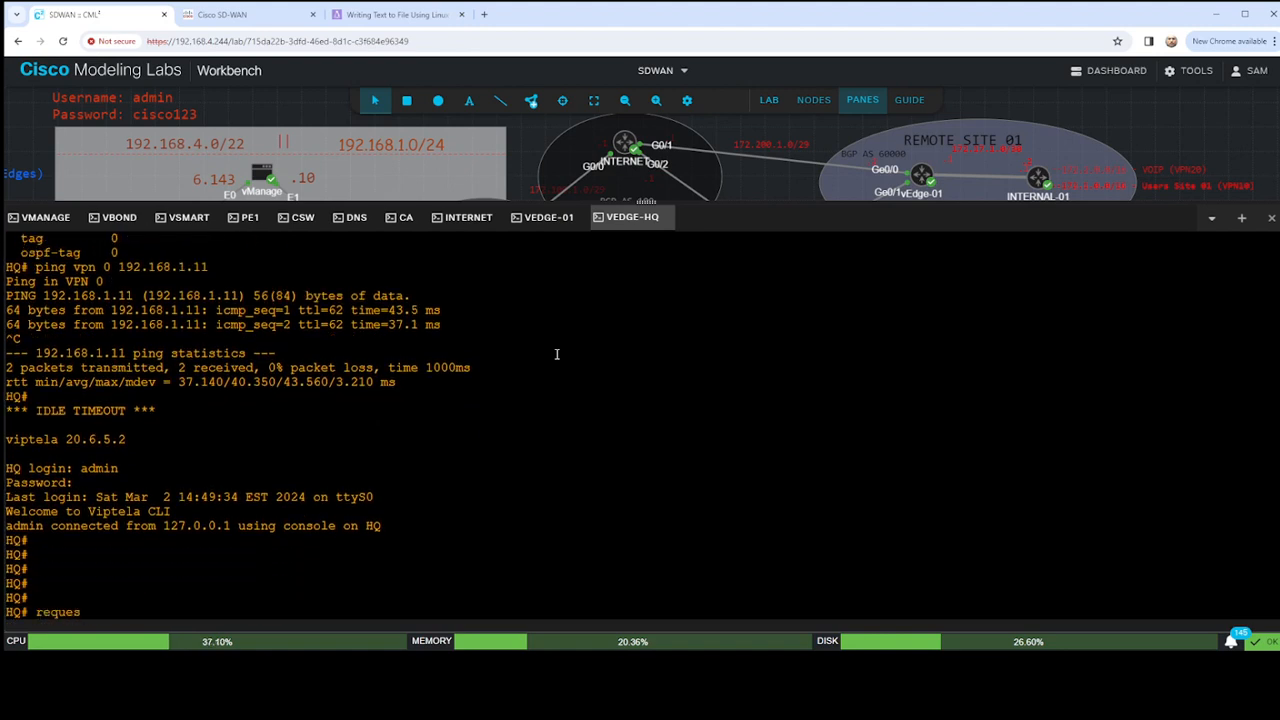
text(t download scp:)
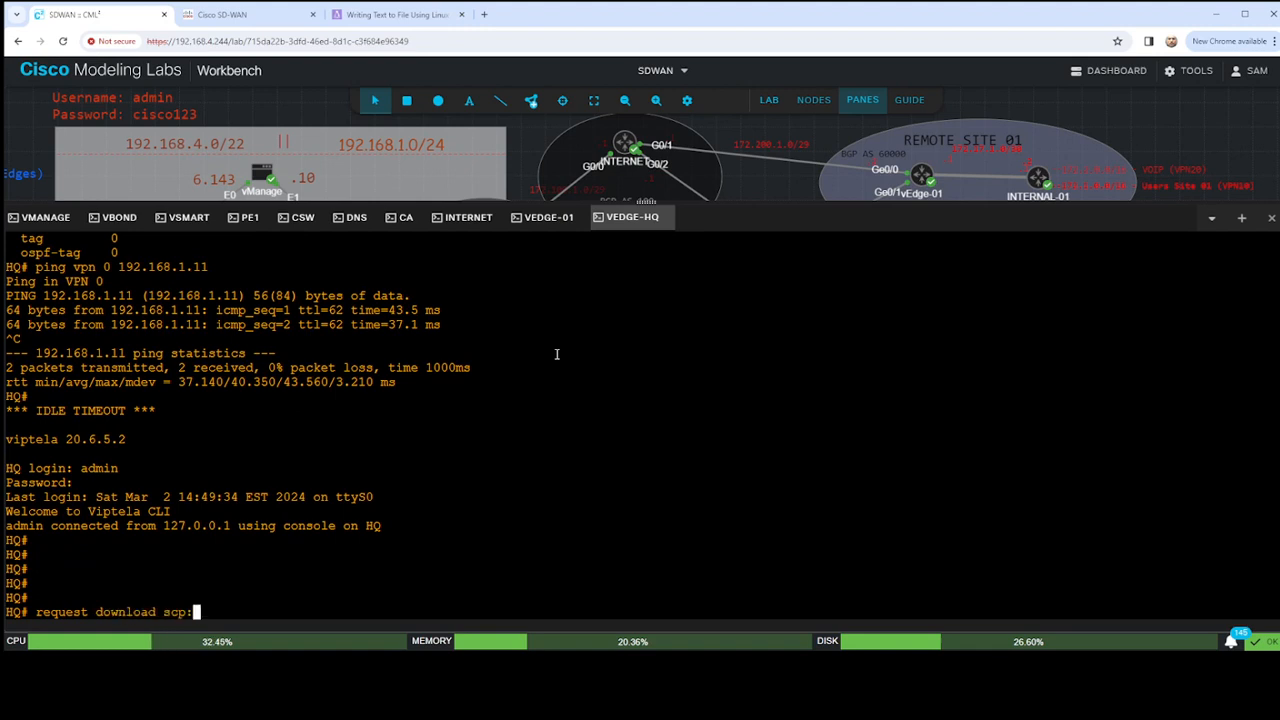
text(//admin@)
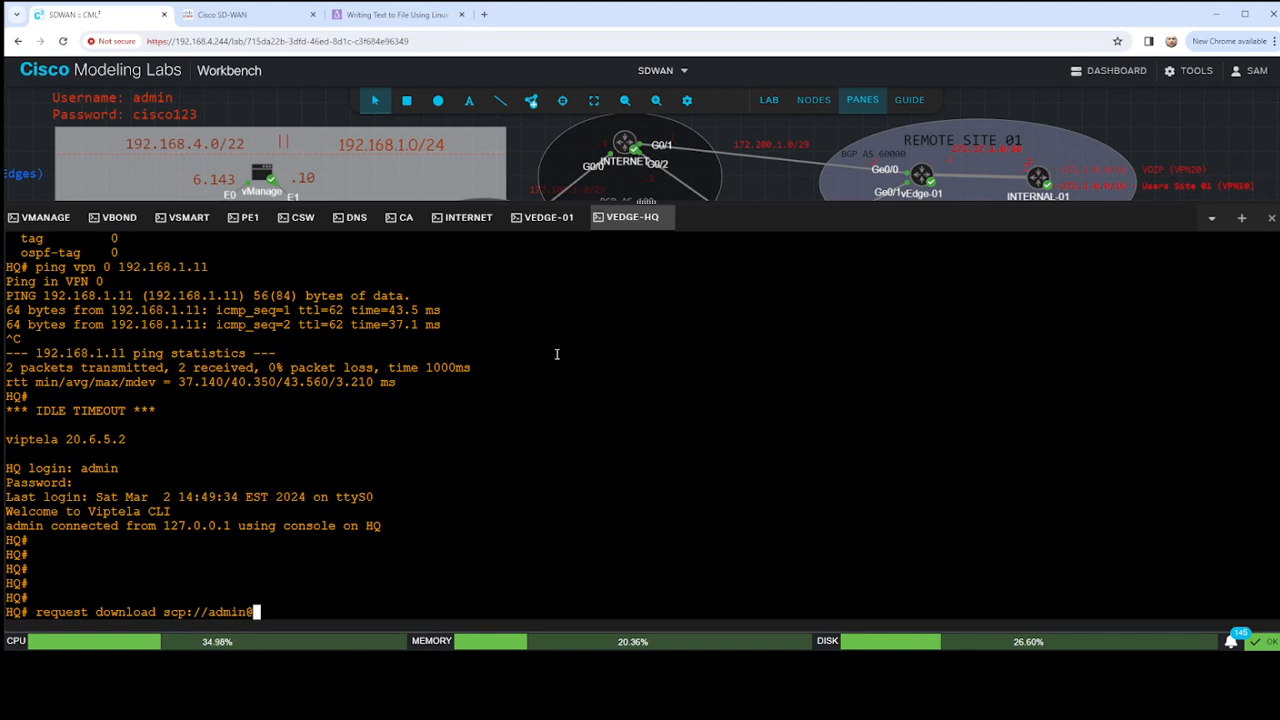
text(192.168.1.14:)
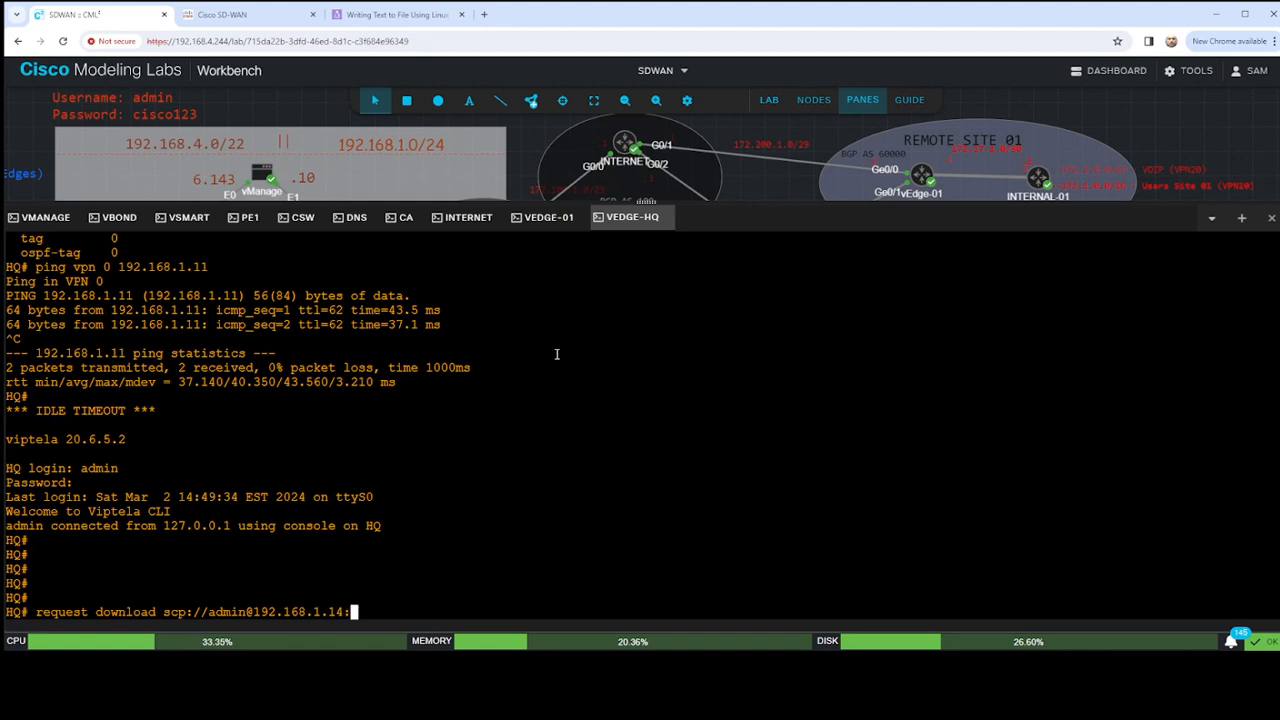
text(;LAB-PKI.ca)
key(Return)
- Accept the CA server's host key with yes and enter the admin password to complete the LAB-PKI.ca download
text(ye)
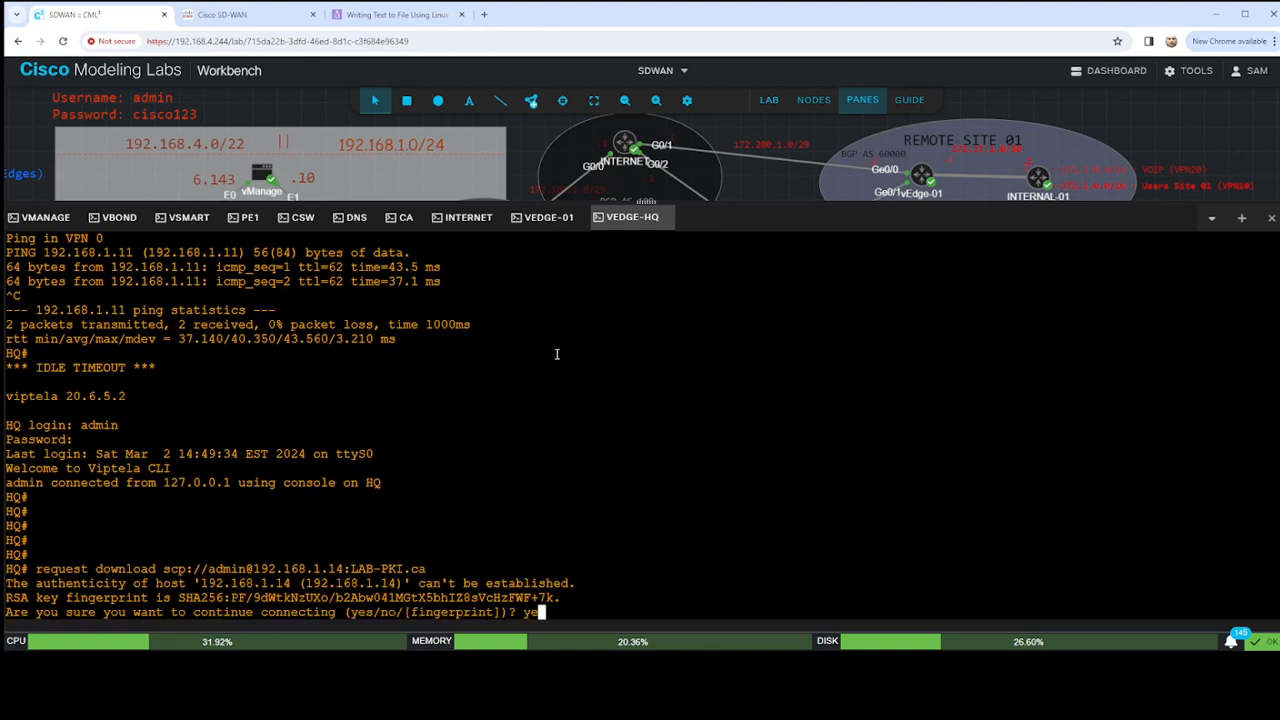
text(s)
key(Return)
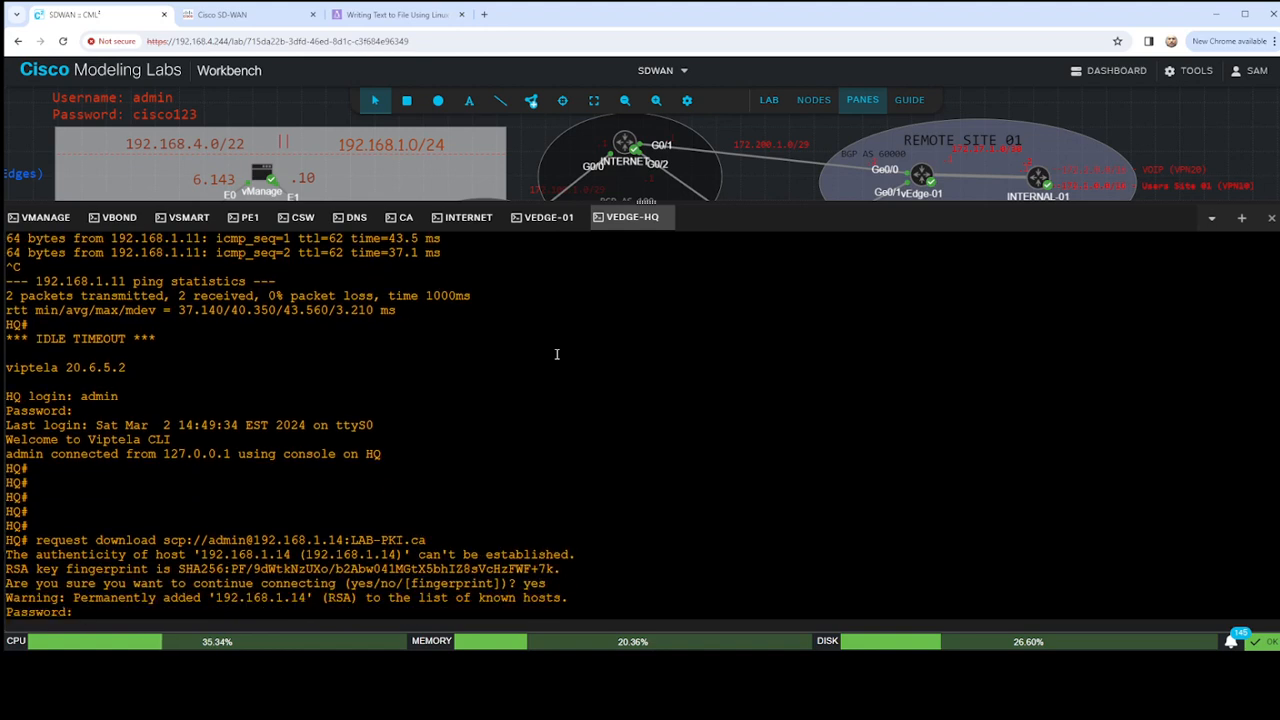
key(Return)
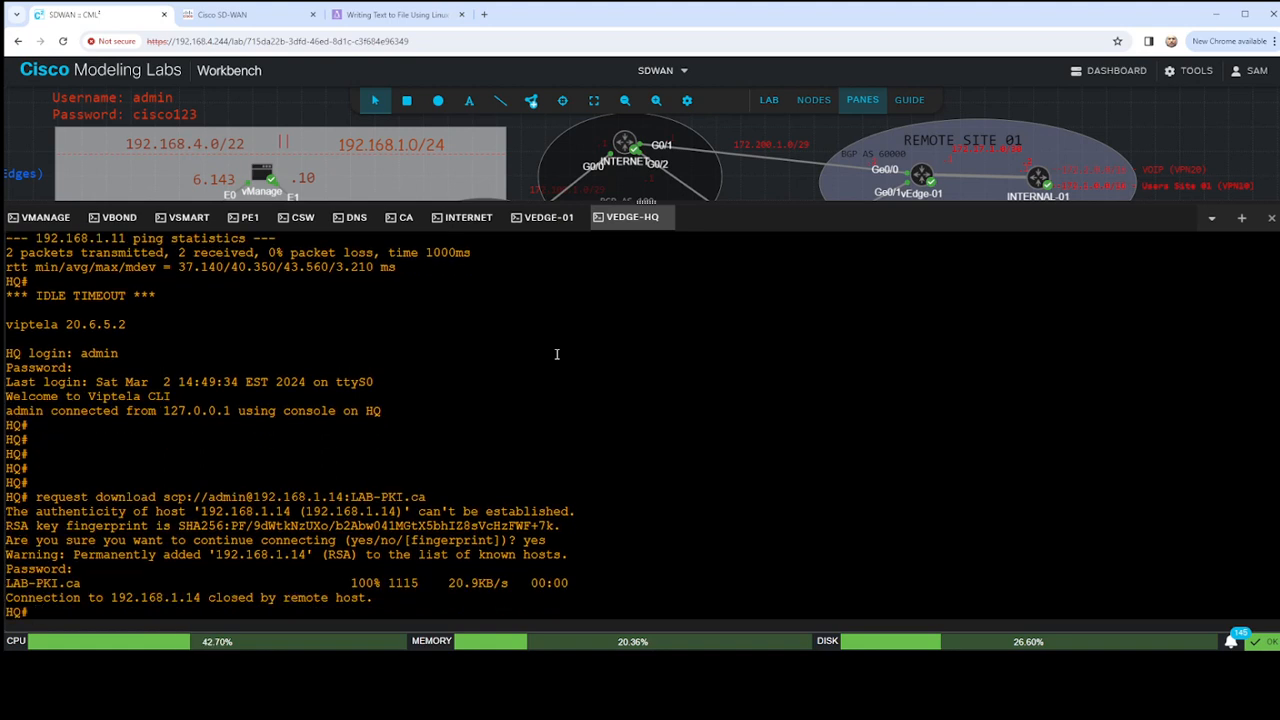
key(Return)
key(Return)
key(Return)
key(Return)
key(Return)
key(Return)
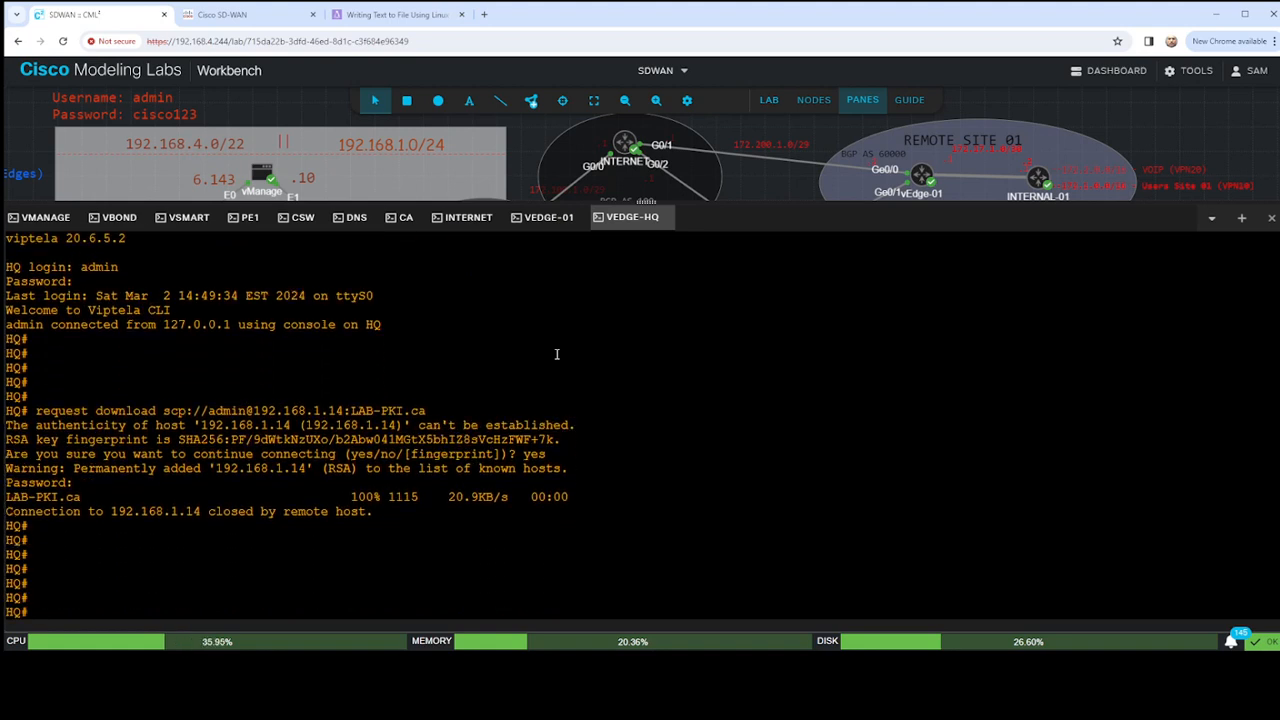
- Install the root certificate chain on vEdge-HQ from home/admin/LAB-PKI.ca
text(request root-cert-chain )
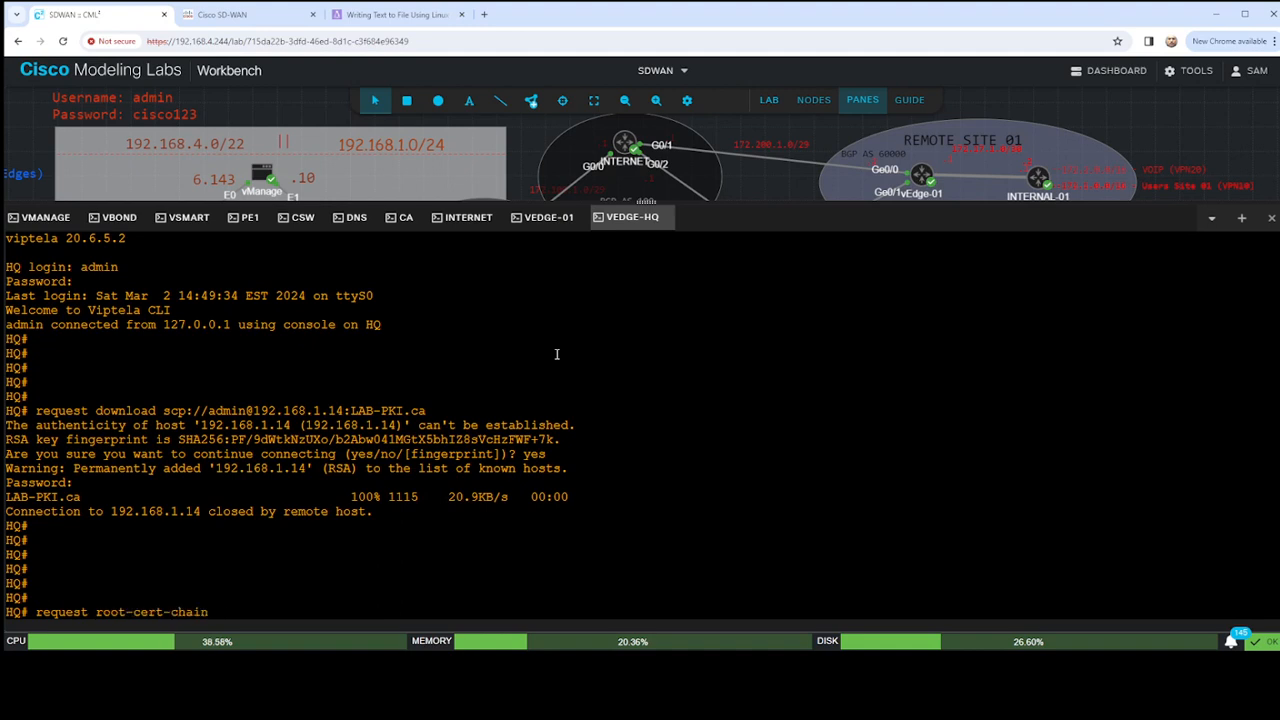
text(install home/)
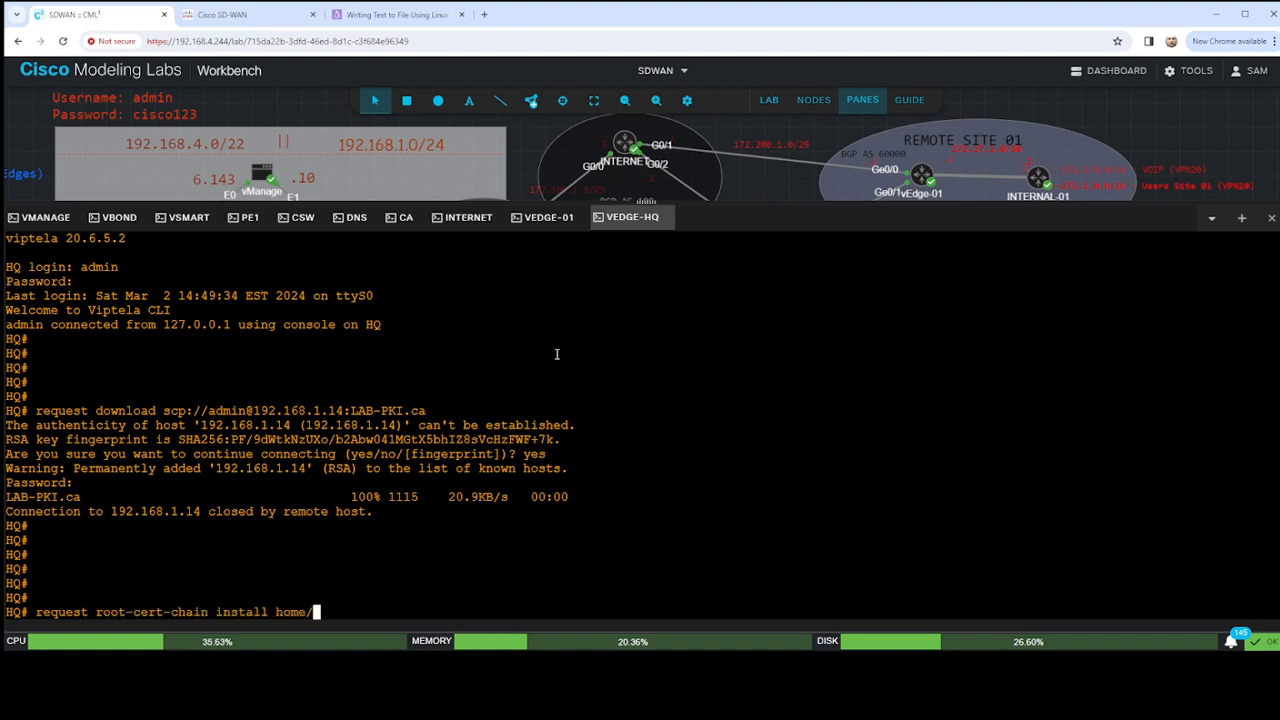
text(admin/LAB-PKI)
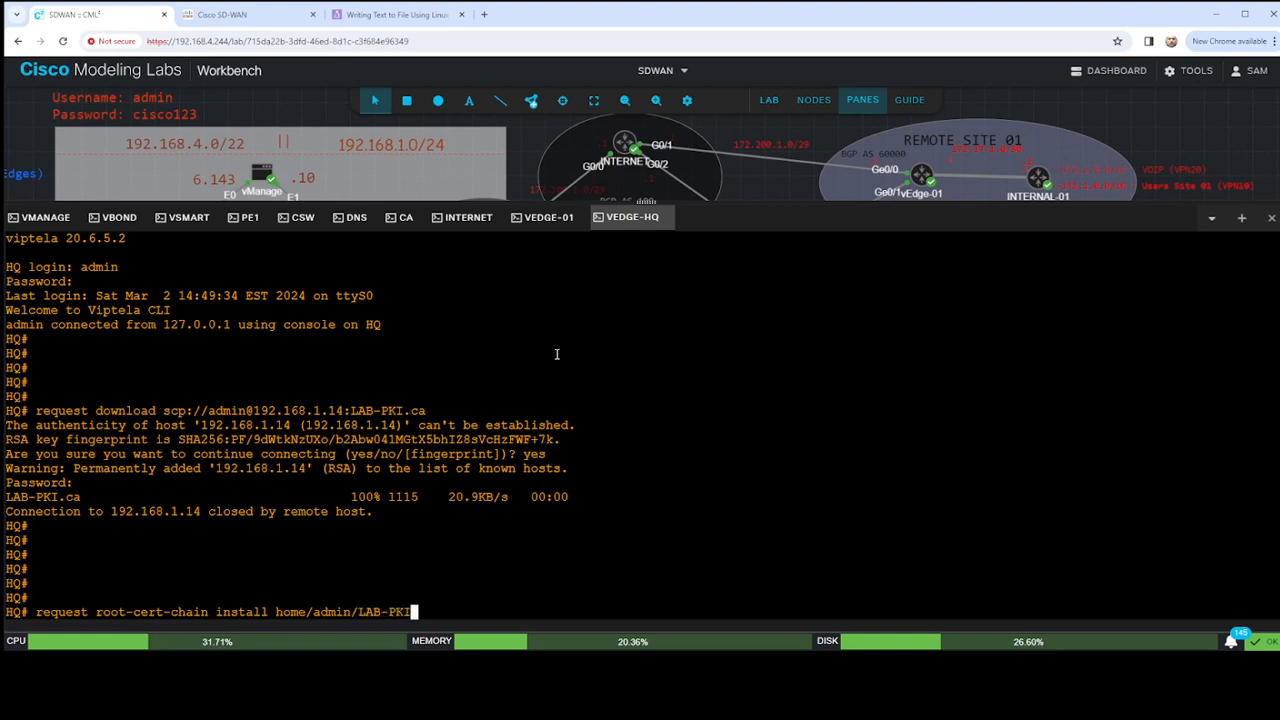
text(.ca)
key(Return)
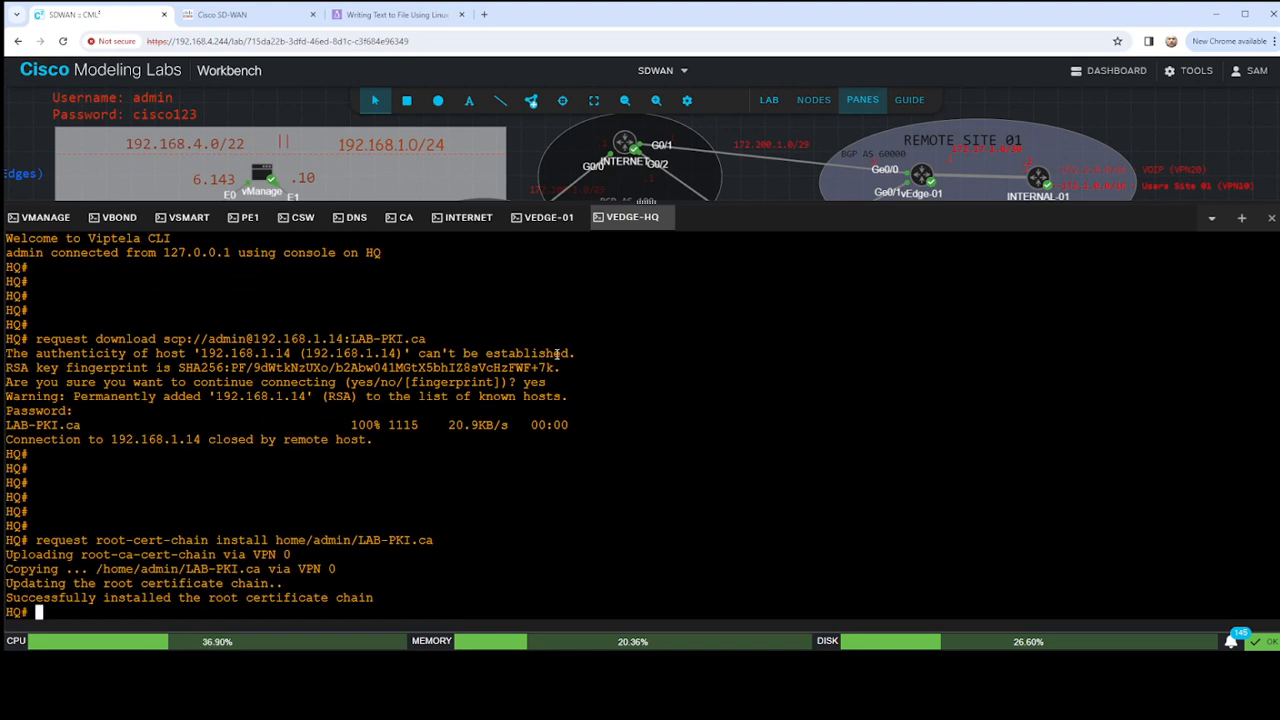
key(Return)
key(Return)
key(Return)
key(Return)
key(Return)
key(Return)
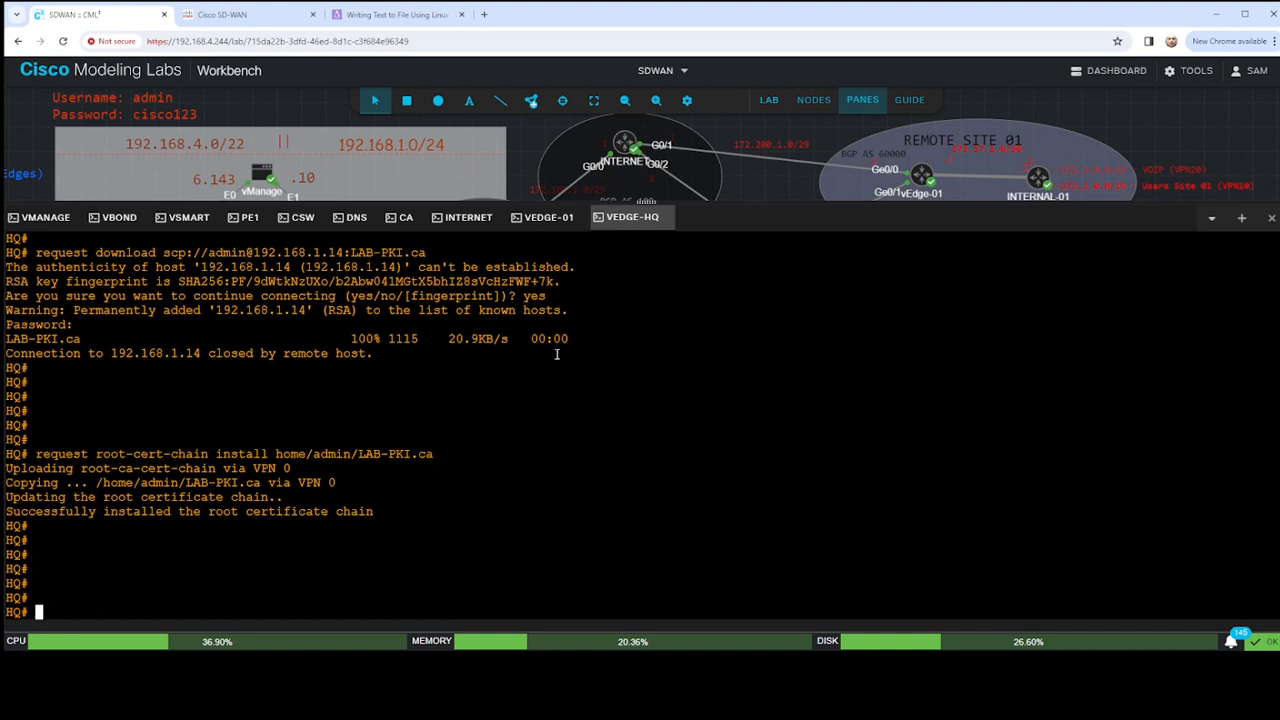
key(Return)
key(Return)
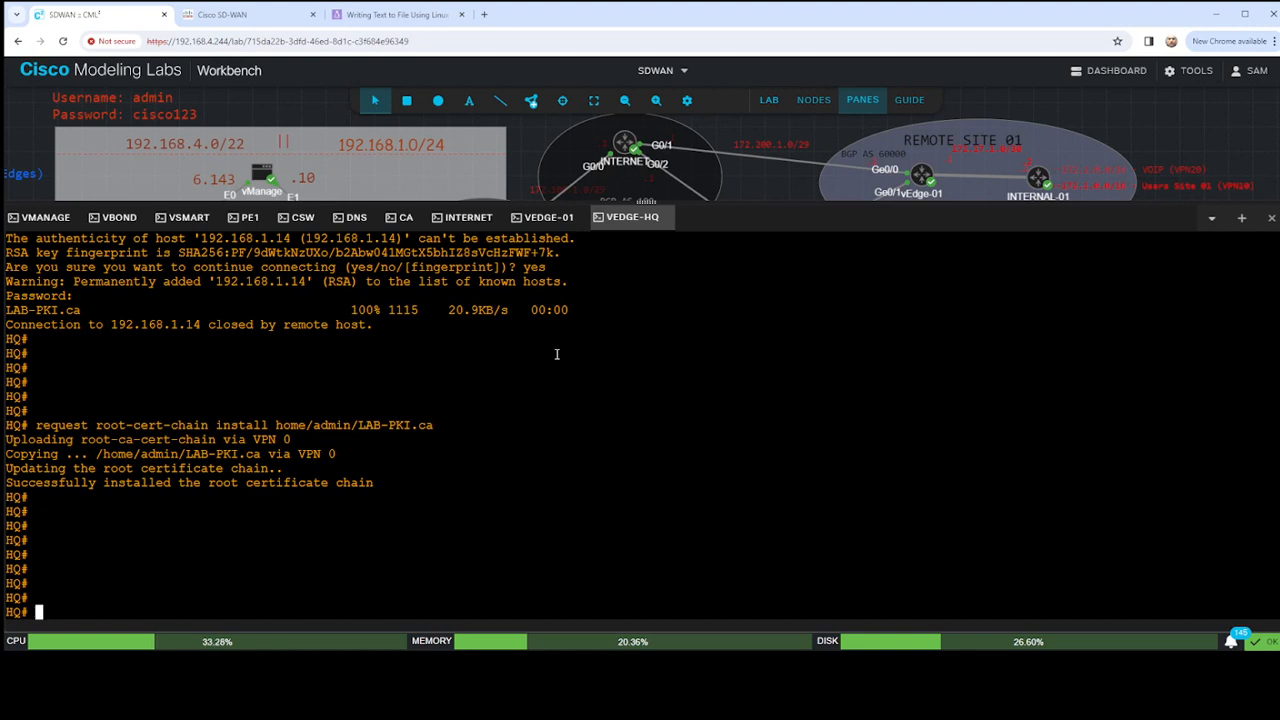
- Request a certificate signing request upload on vEdge-HQ to home/admin/csr.txt
text(req)
key(BackSpace)
key(BackSpace)
text(equest csr )
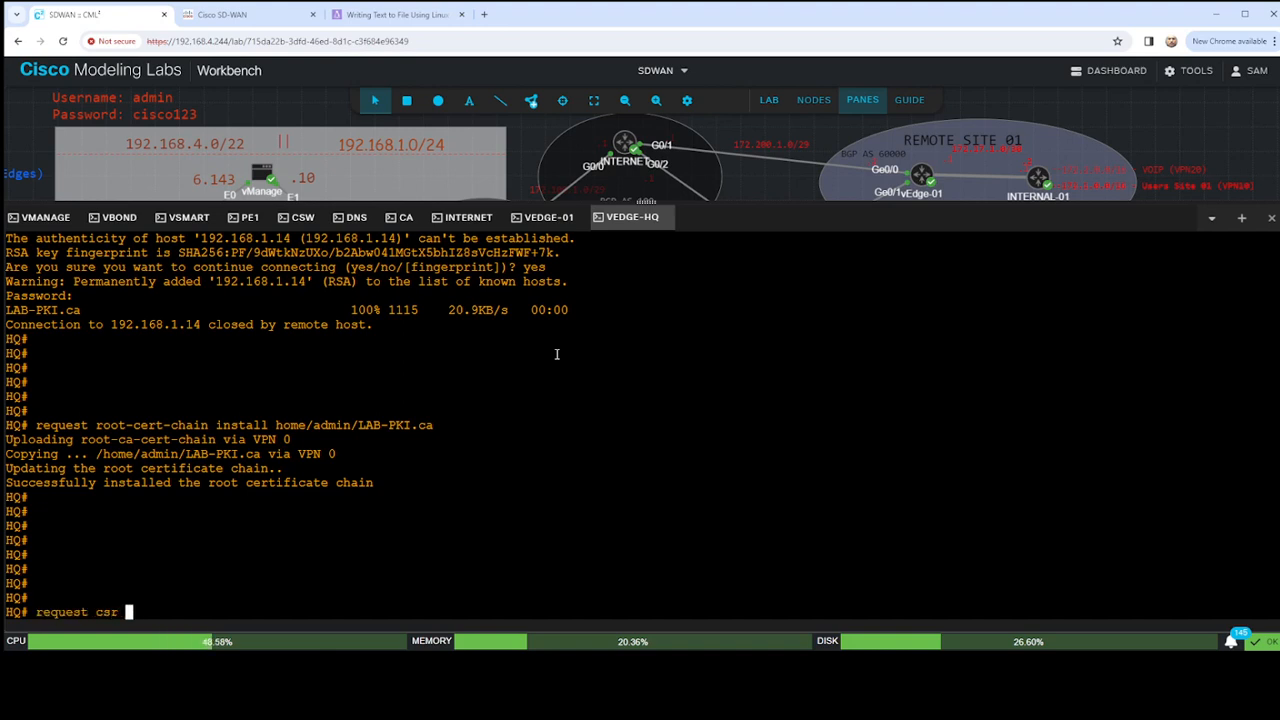
text(upload)
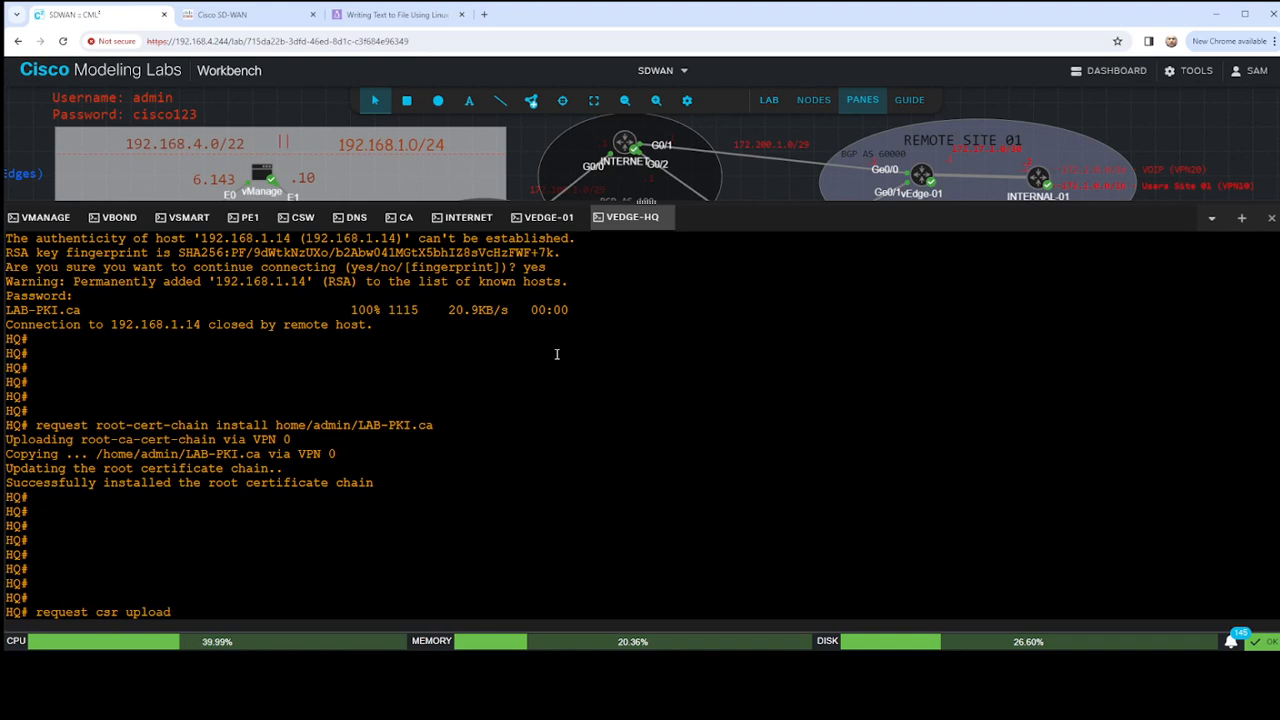
text( home/adm)
text(in/cs)
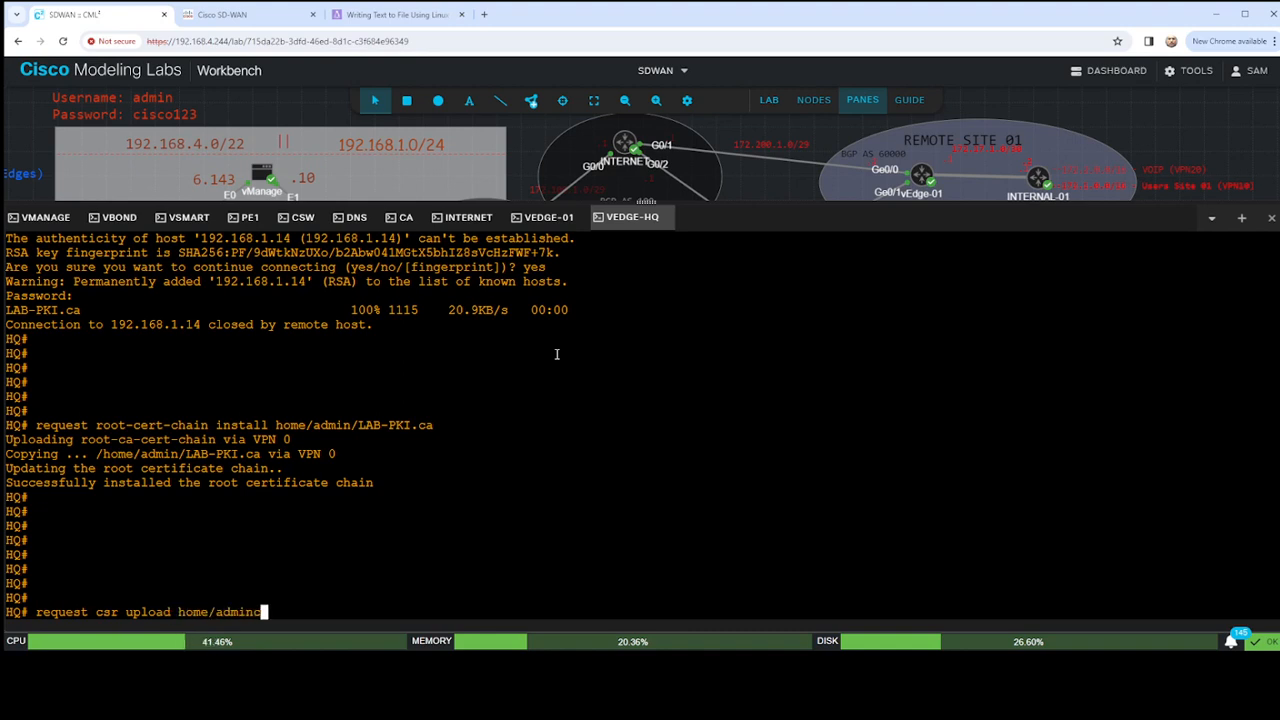
text(r.txt)
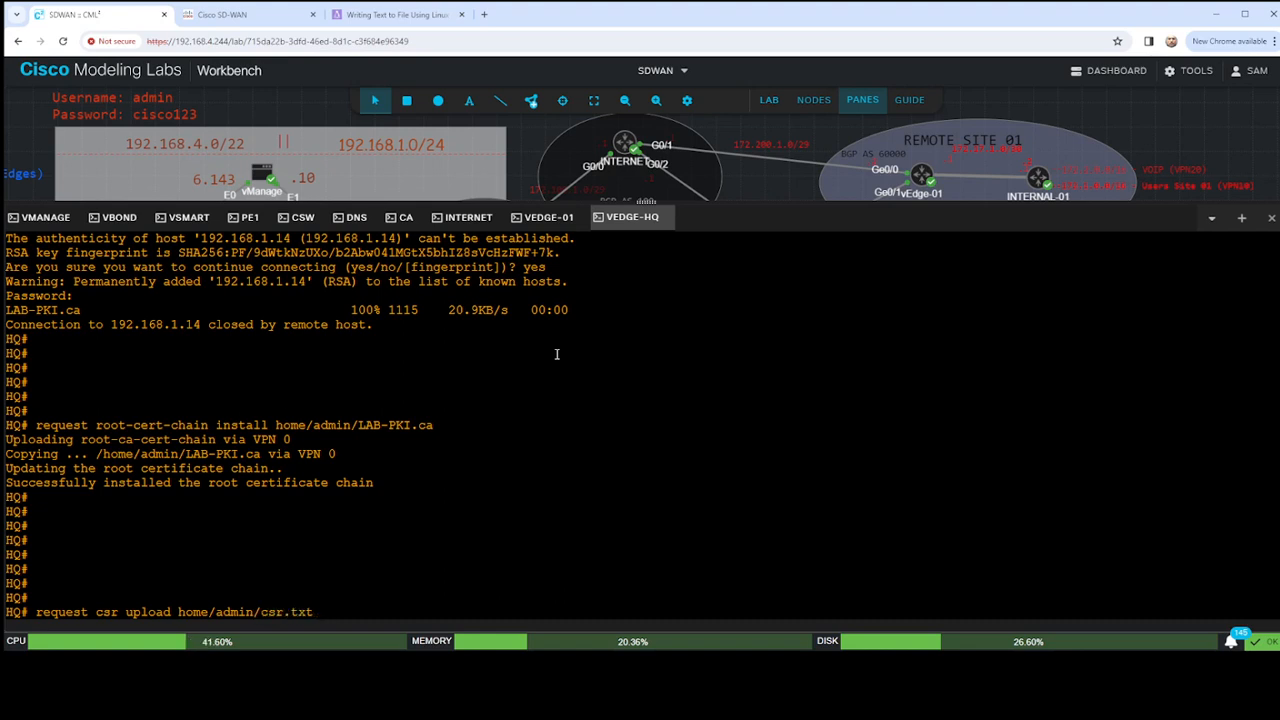
key(Return)
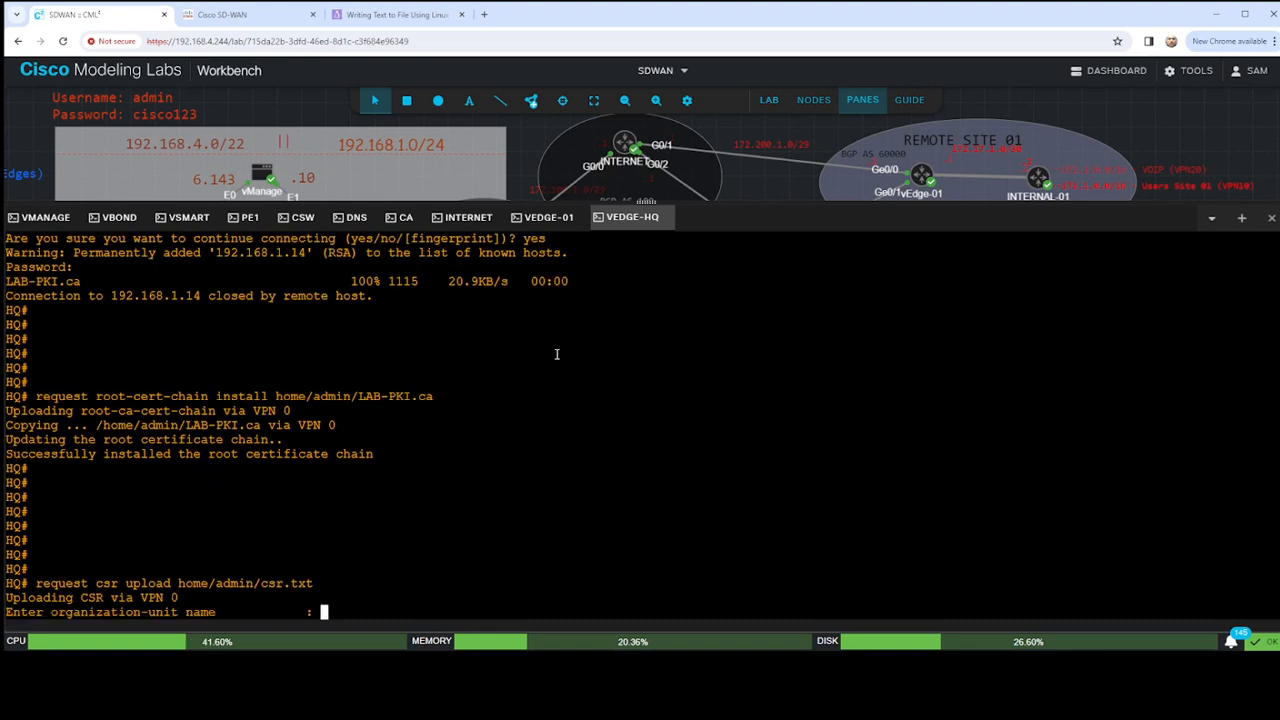
- Enter and re-enter HomeLab as the organization-unit name to generate vEdge-HQ's signing request
text(HomeLab)
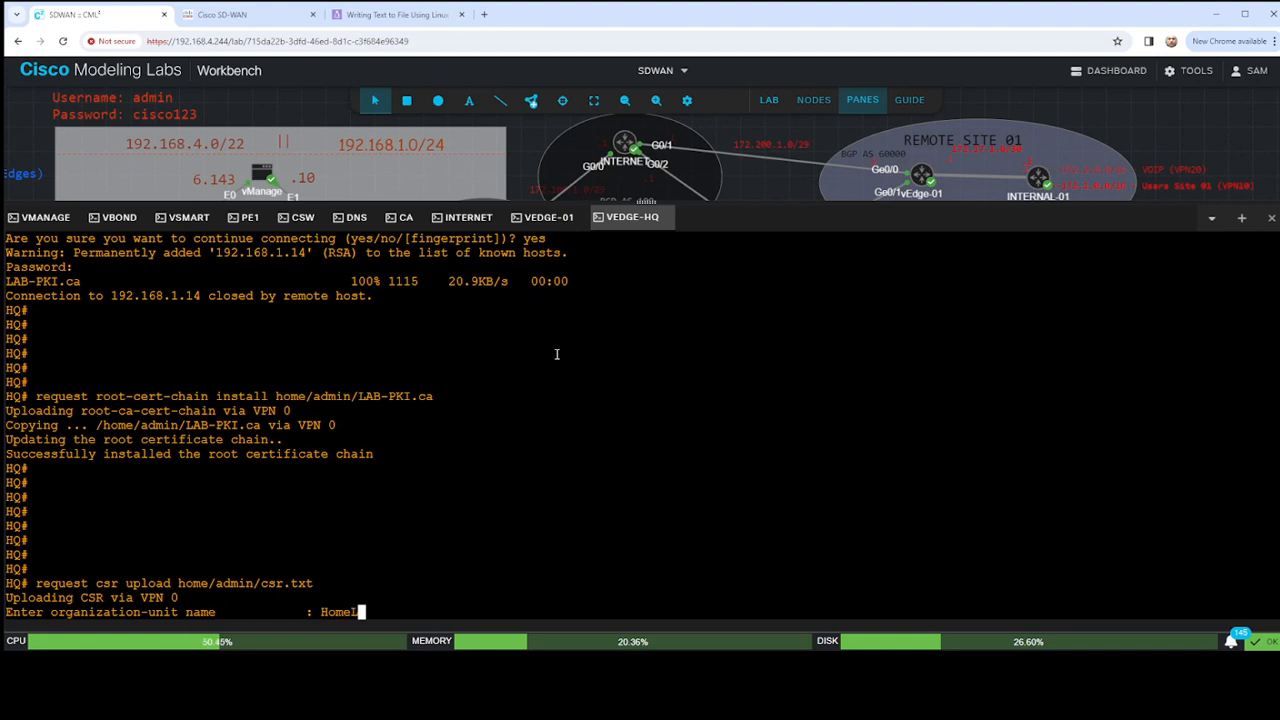
key(Return)
text(HomeLab)
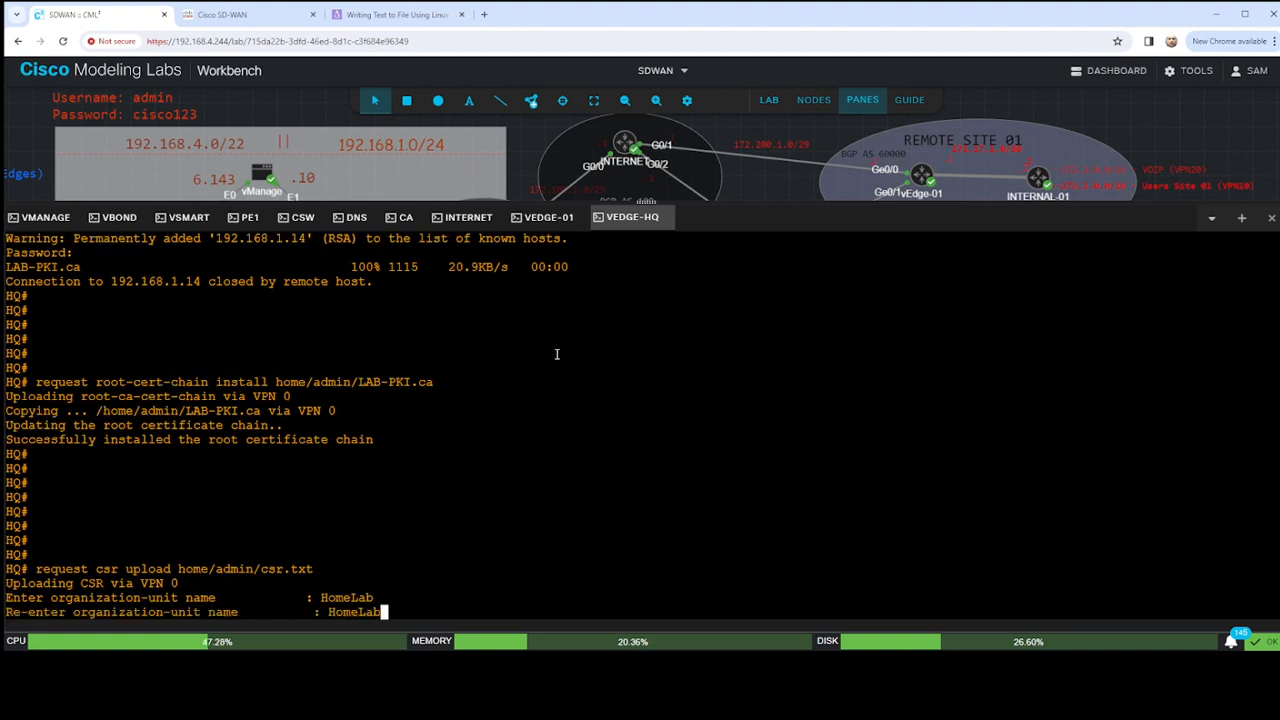
key(Return)
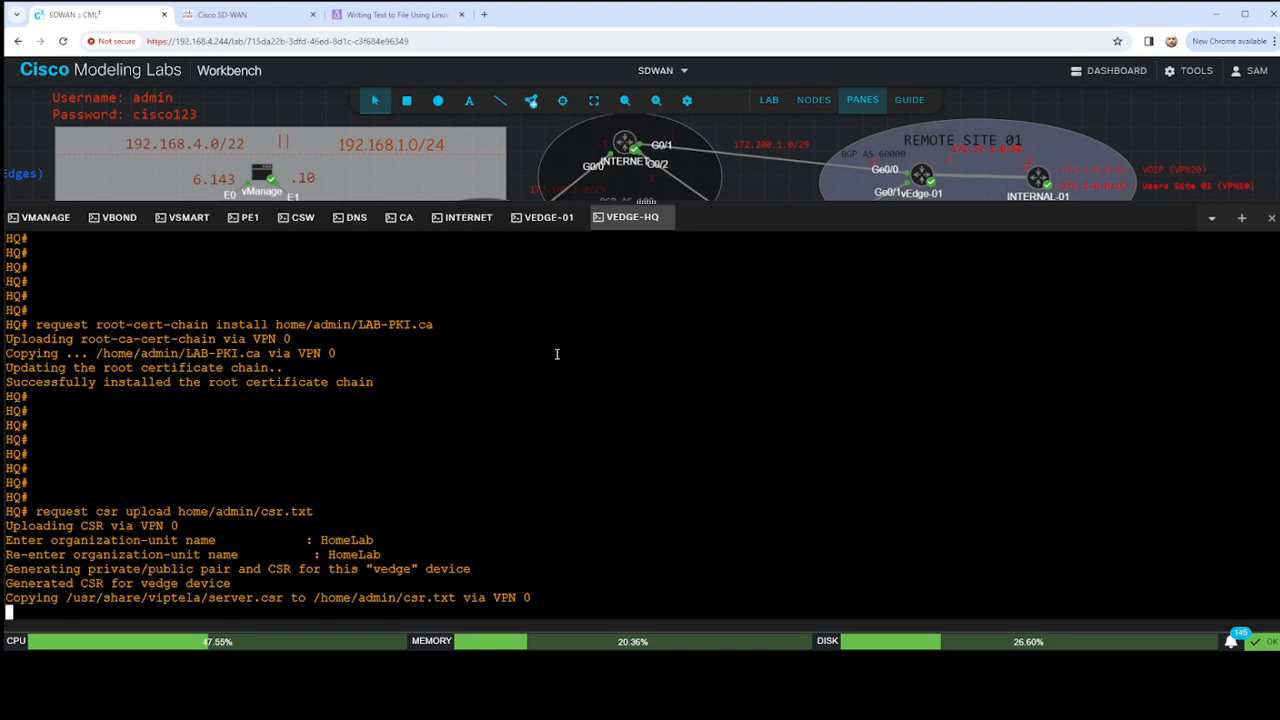
key(Return)
key(Return)
key(Return)
key(Return)
key(Return)
key(Return)
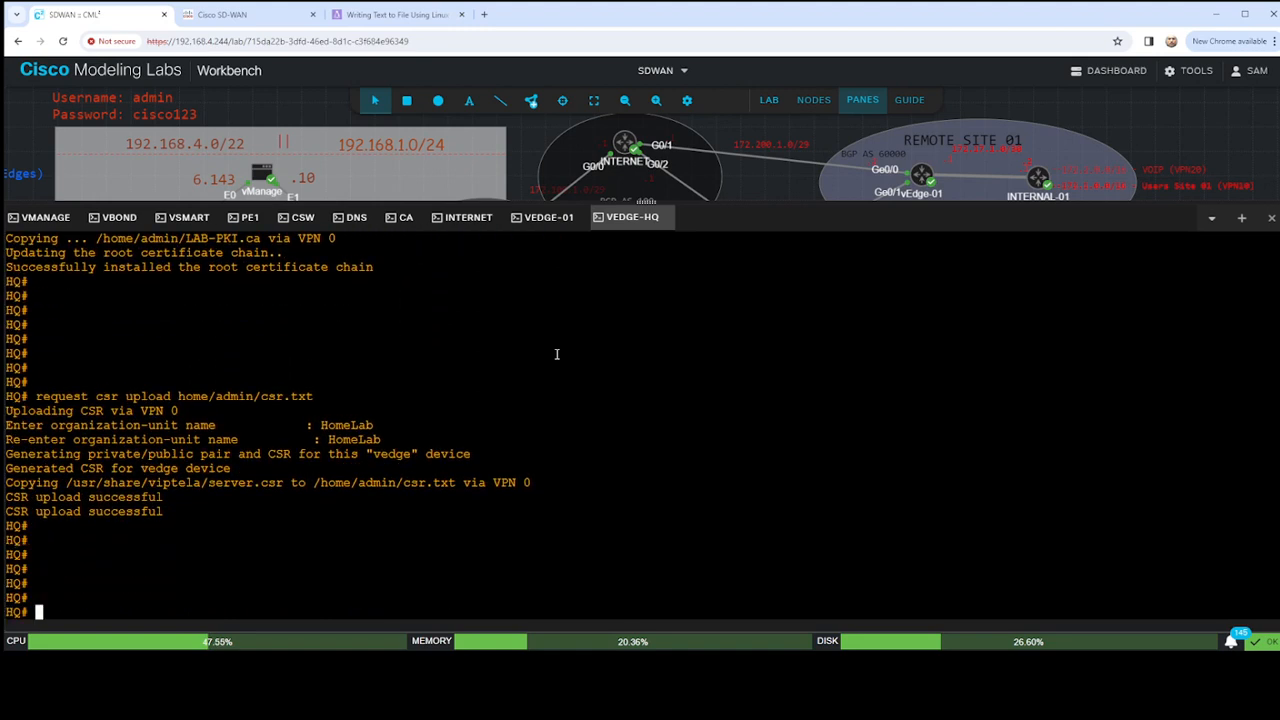
- Enter vshell on vEdge-HQ, display csr.txt with cat and copy the entire certificate request block
text(vshell)
key(Return)
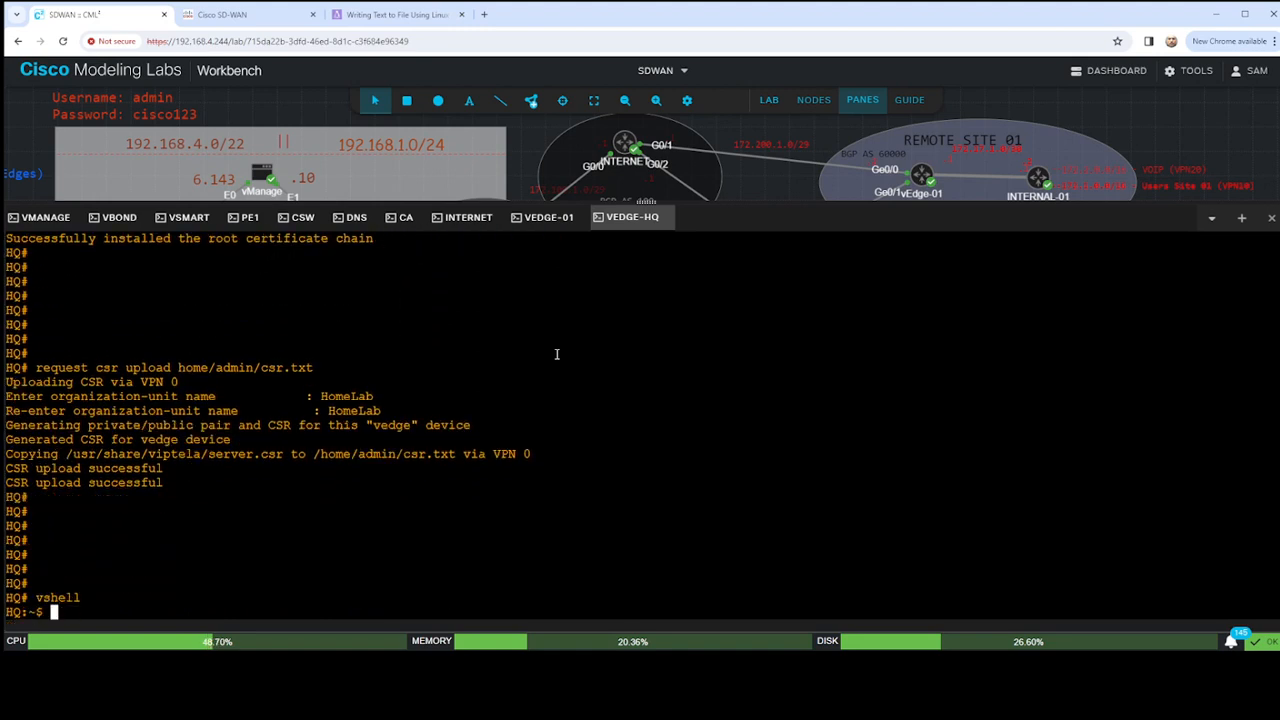
text(ls)
key(Return)
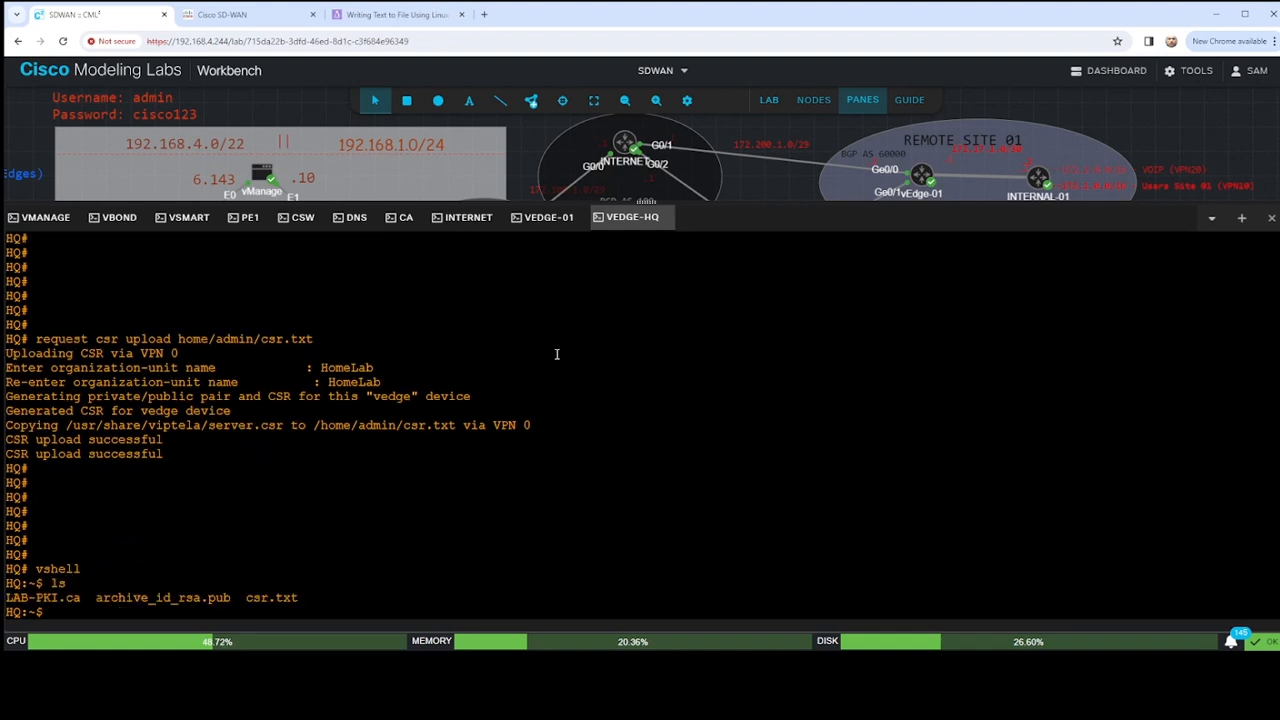
text(cat csr.txt)
key(Return)
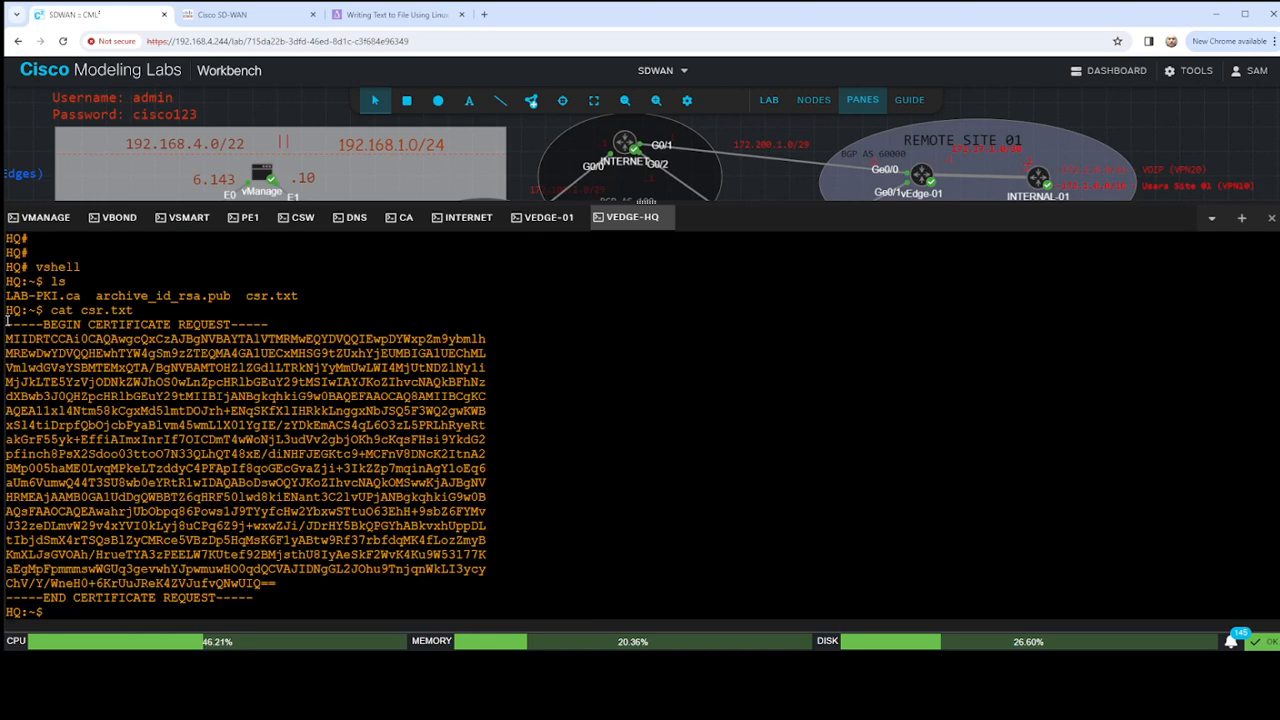
drag(7, 322, 259, 598)
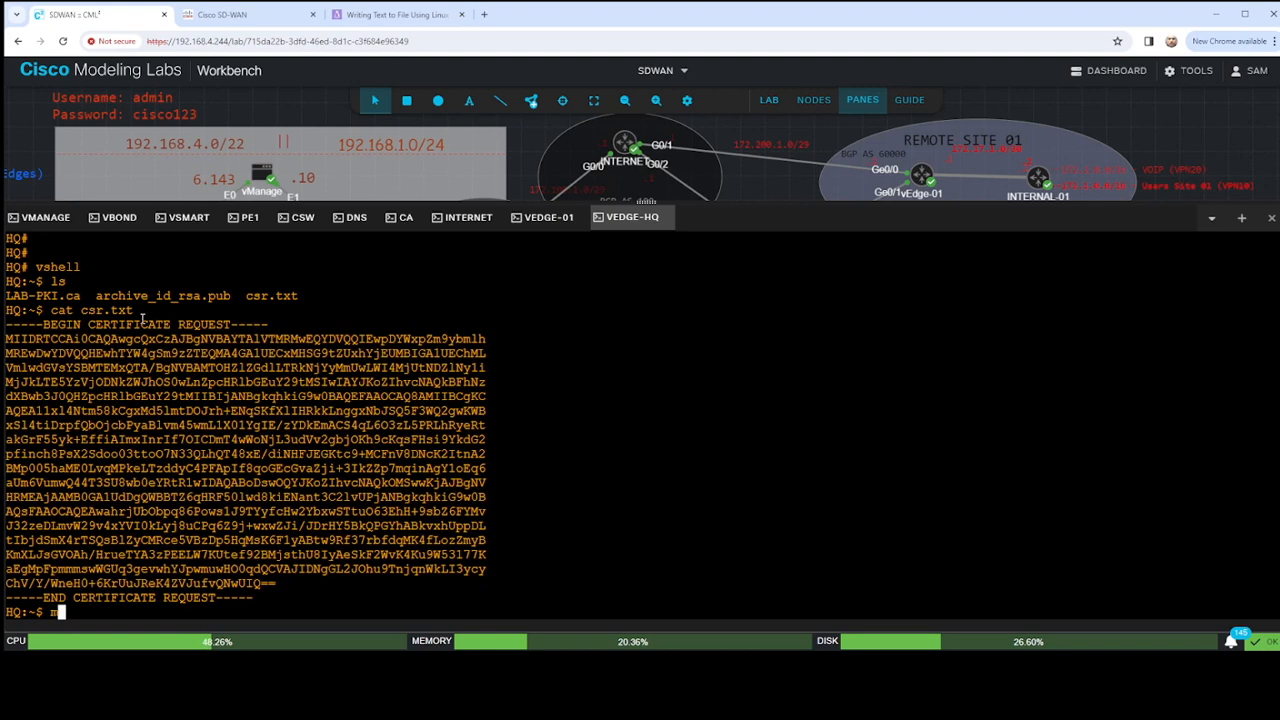
- Display csr.txt again on vEdge-HQ using the more command
click(142, 318)
text(more csr.txt)
key(Return)
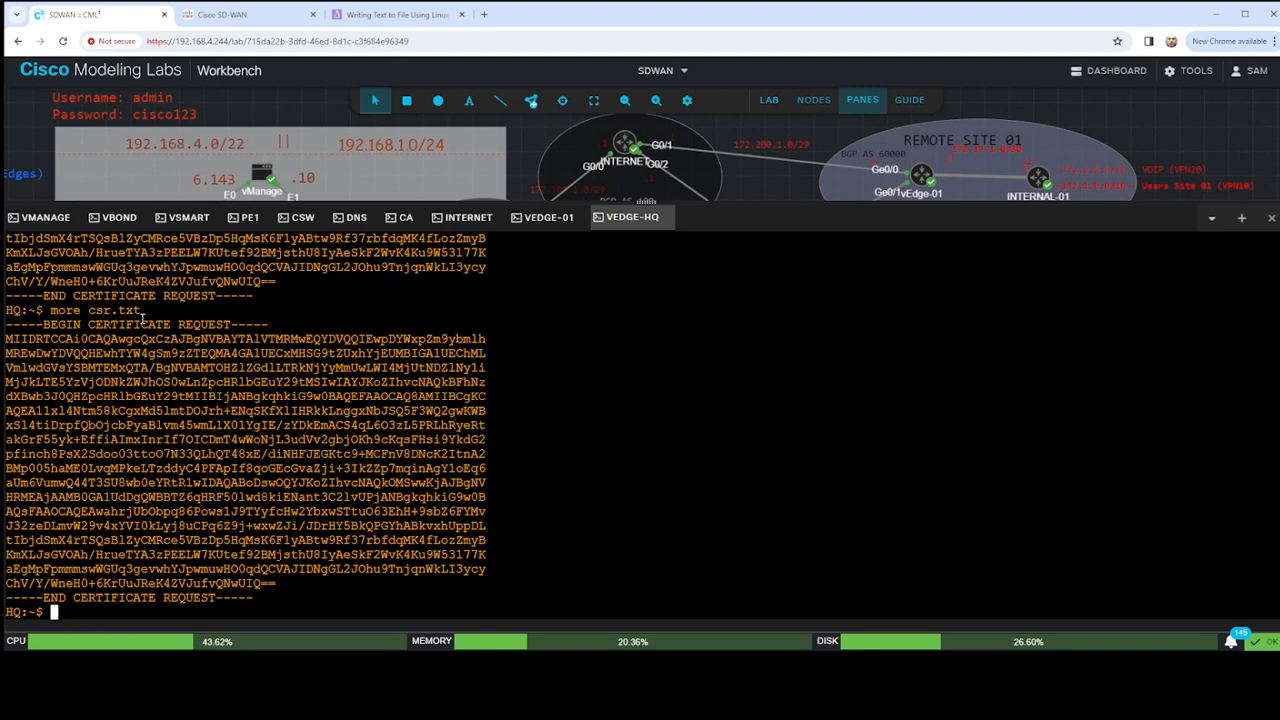
- Switch to the CA console and bring up a fresh CA# prompt
click(406, 217)
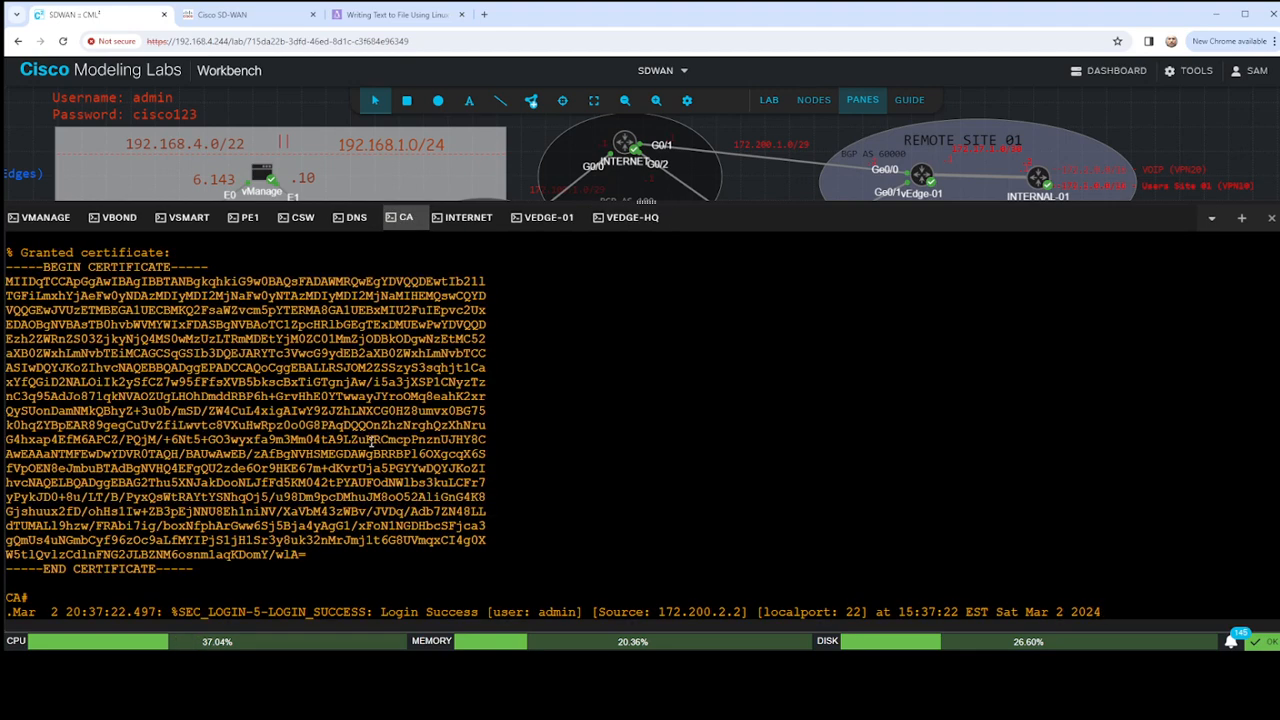
key(Return)
key(Return)
key(Return)
key(Return)
key(Return)
text(request)
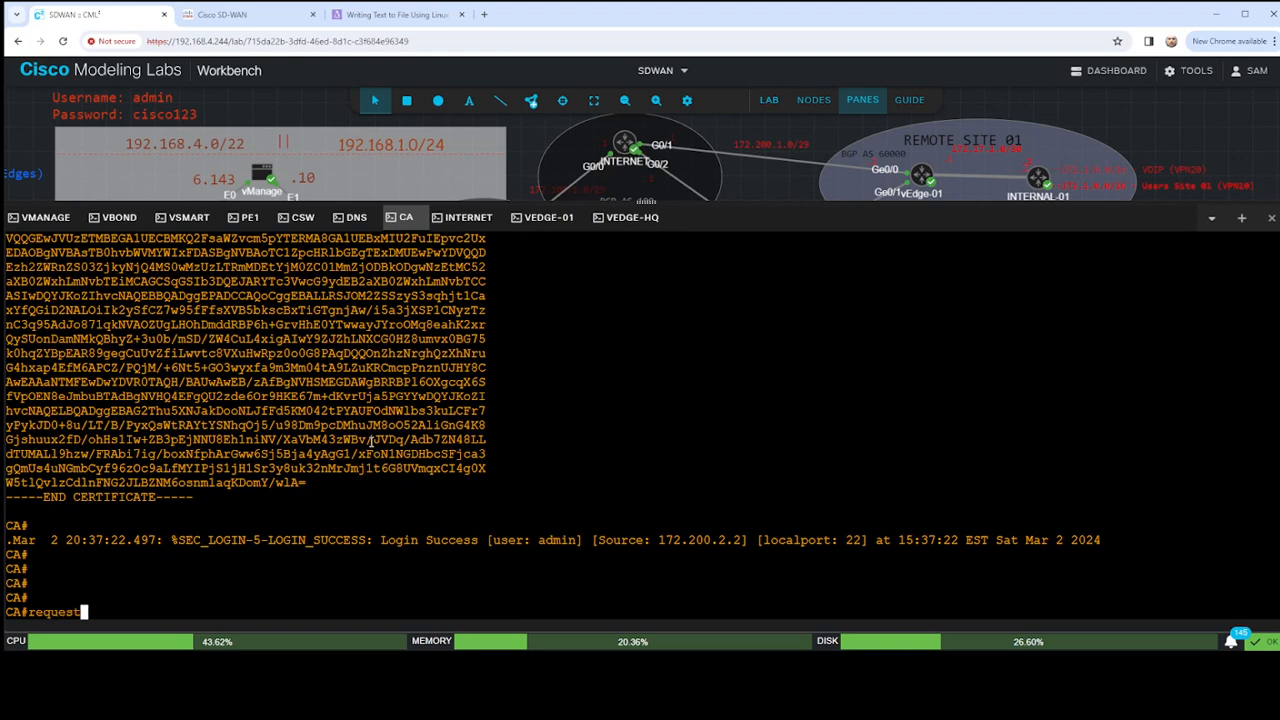
text( pki server LAB-P)
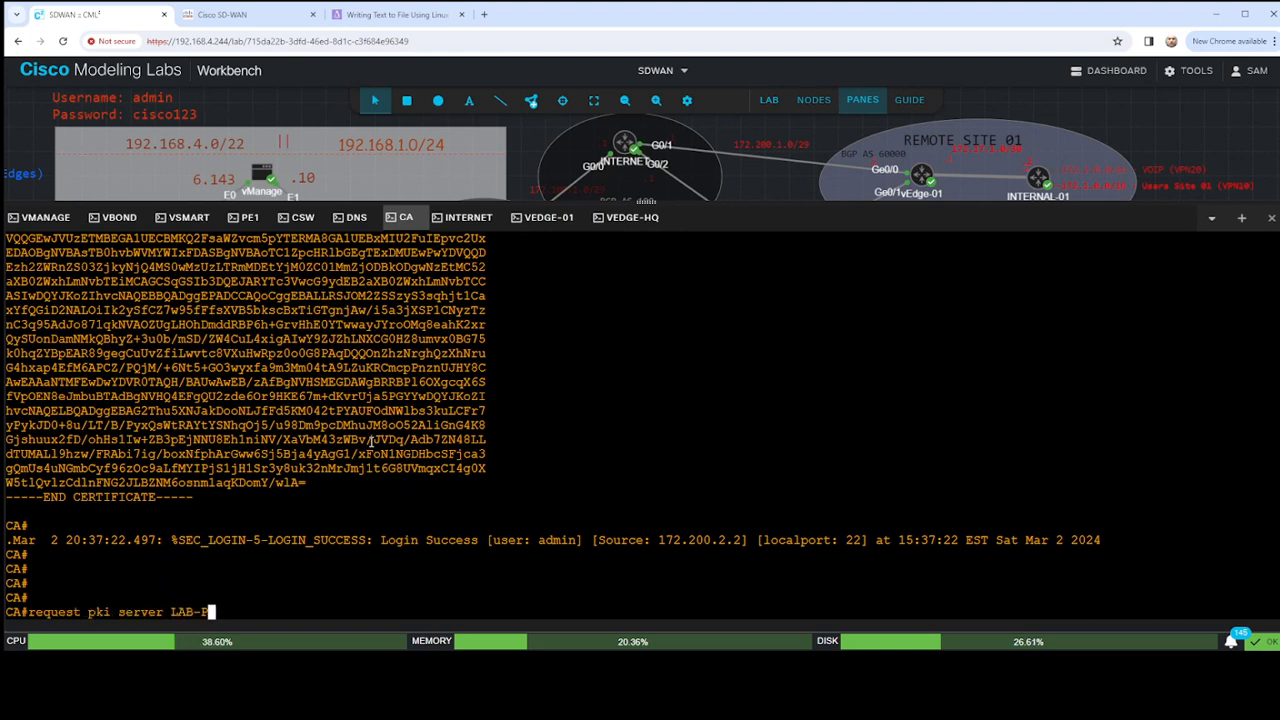
text(KI e)
text(eq)
key(Tab)
text(u)
key(Tab)
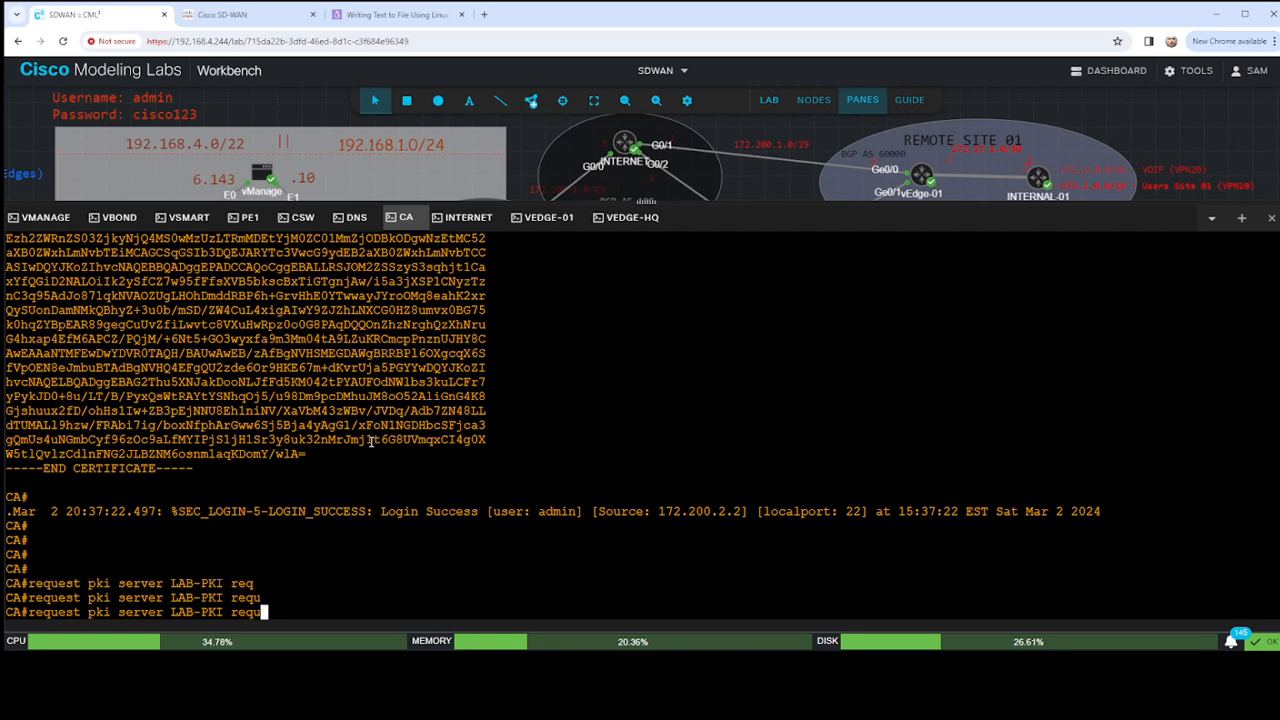
key(BackSpace)
key(BackSpace)
key(BackSpace)
key(BackSpace)
text(?)
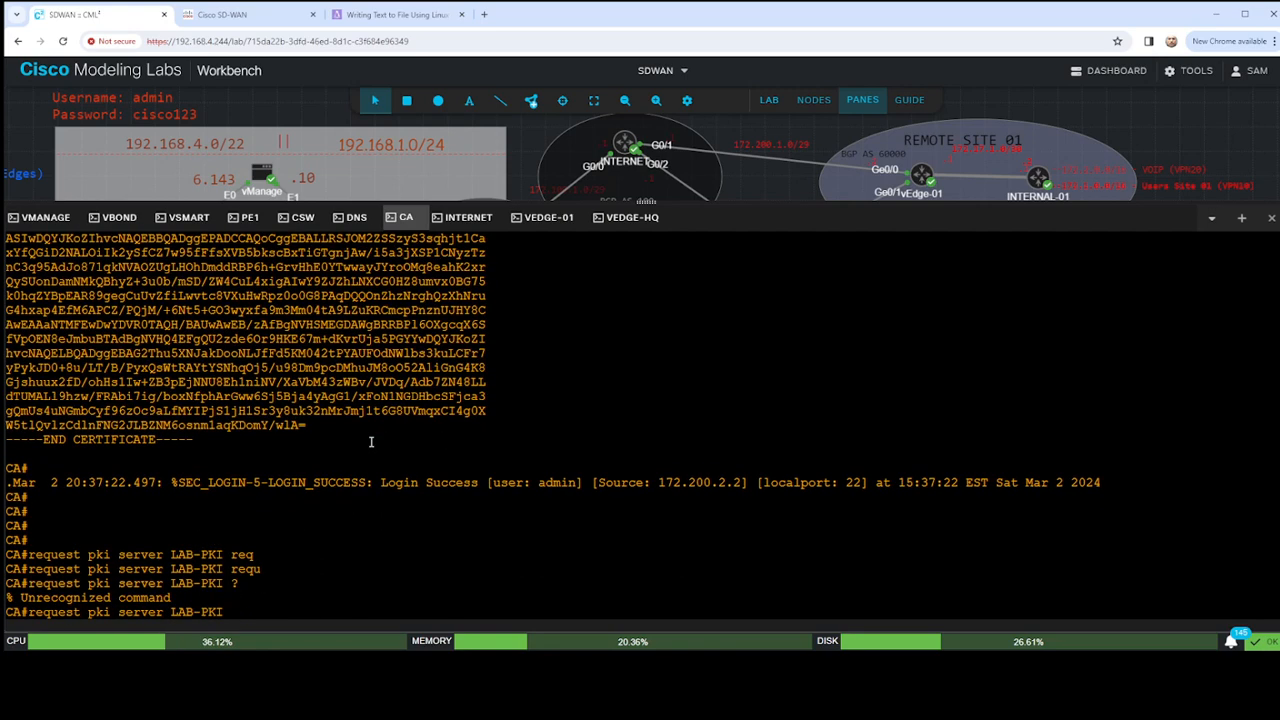
key(BackSpace)
key(BackSpace)
key(BackSpace)
key(BackSpace)
key(BackSpace)
key(BackSpace)
key(BackSpace)
key(BackSpace)
key(BackSpace)
key(BackSpace)
key(BackSpace)
key(BackSpace)
key(BackSpace)
key(BackSpace)
key(BackSpace)
key(BackSpace)
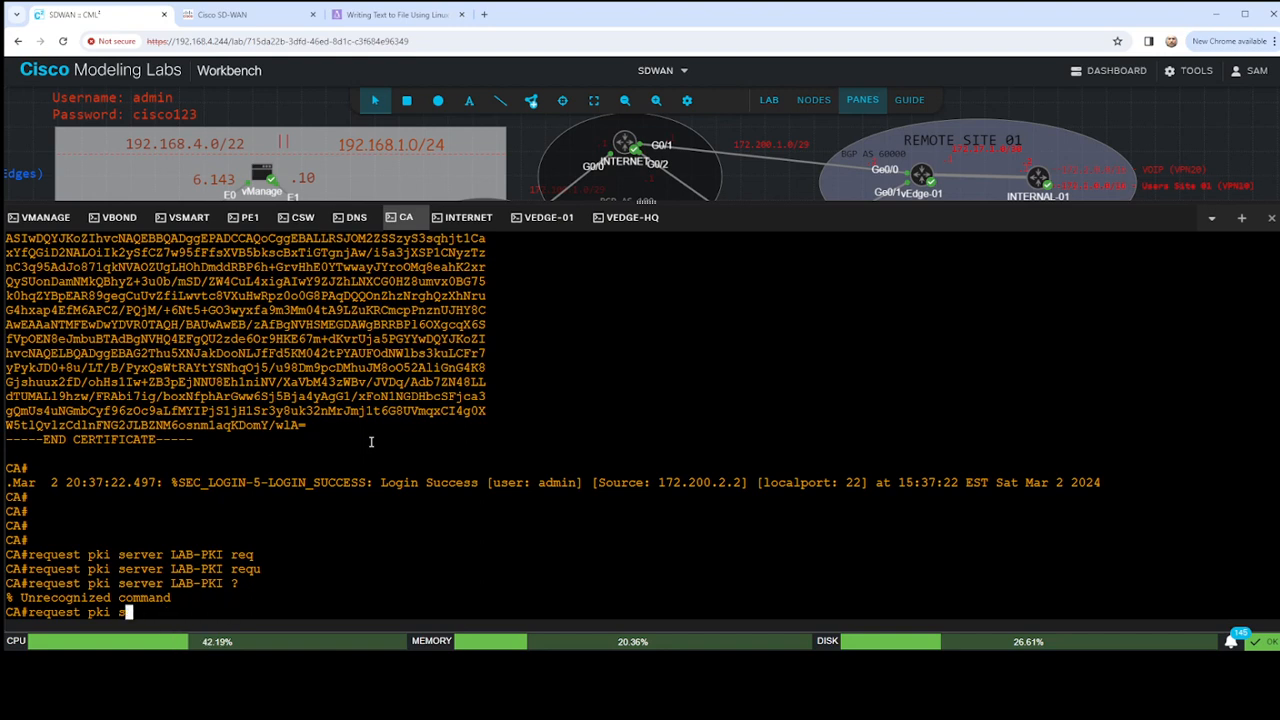
key(BackSpace)
key(BackSpace)
key(BackSpace)
key(BackSpace)
key(BackSpace)
key(BackSpace)
key(BackSpace)
key(BackSpace)
key(BackSpace)
key(BackSpace)
key(BackSpace)
text(request ?)
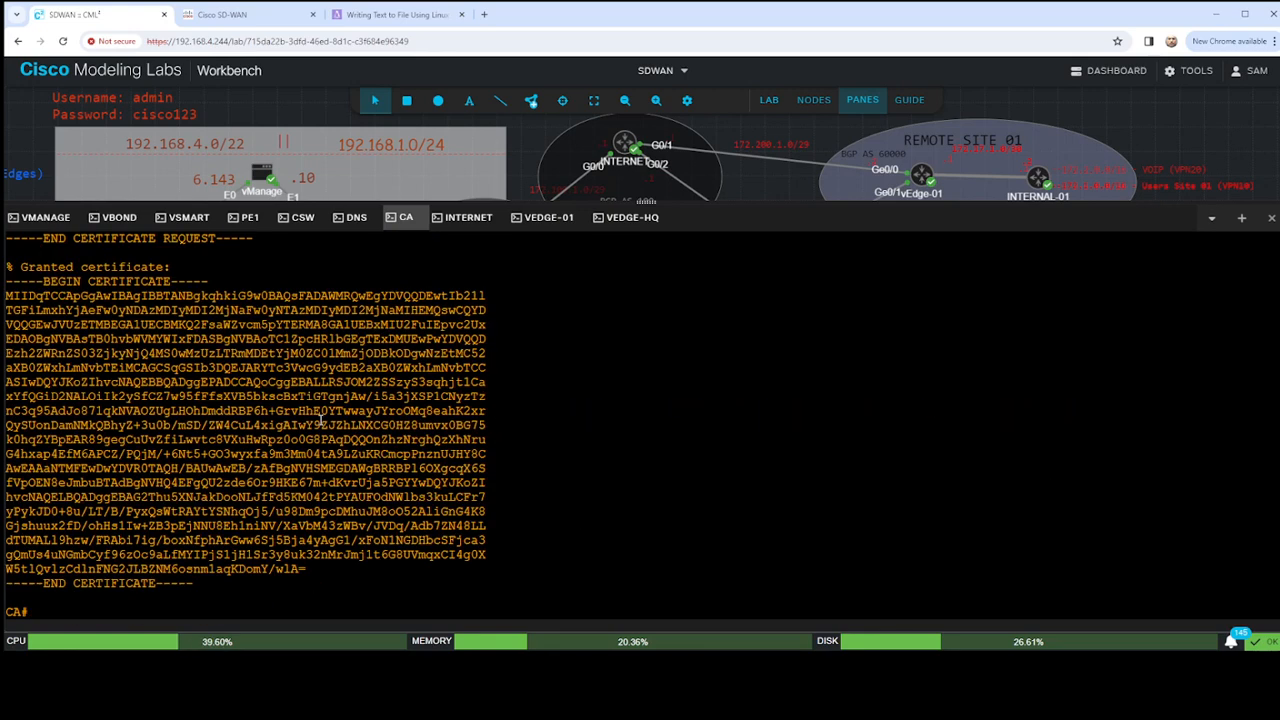
- Replace the unfinished command on the CA with crypto pki server LAB-PKI request pkcs10 terminal and run it
scroll(322, 419, up, 10)
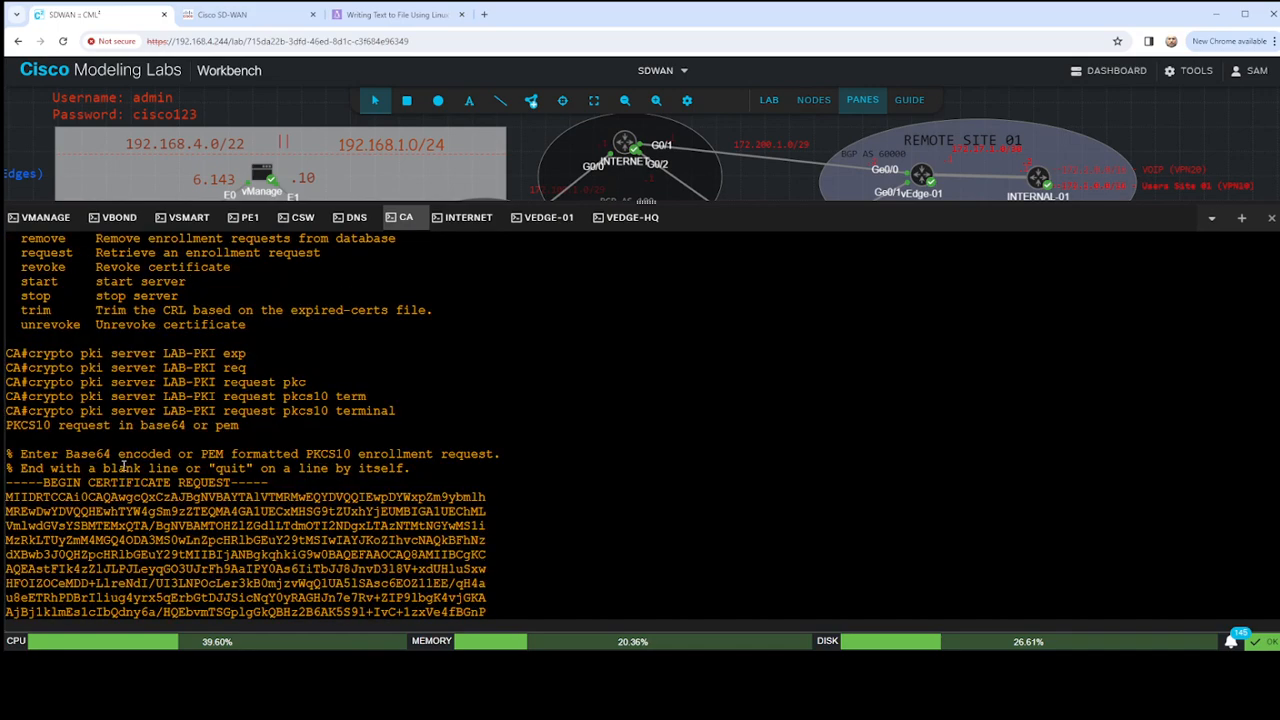
scroll(146, 449, down, 10)
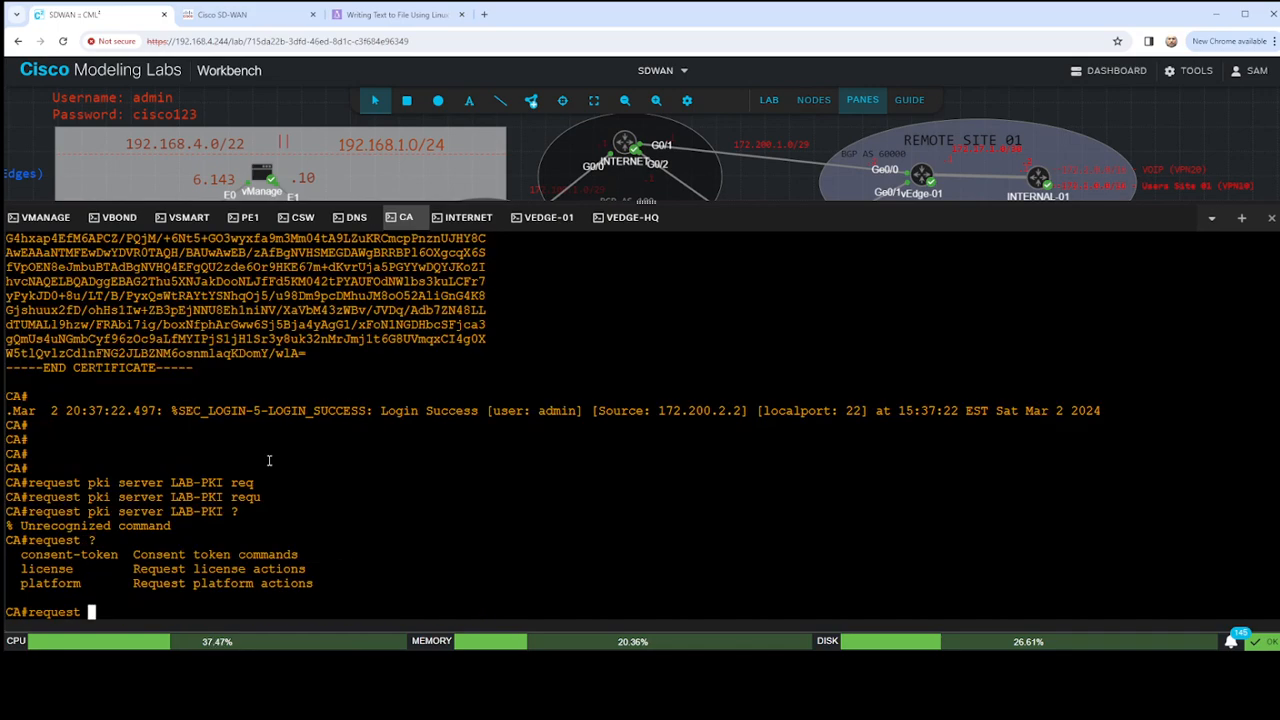
key(BackSpace)
key(BackSpace)
key(BackSpace)
key(BackSpace)
key(BackSpace)
key(BackSpace)
key(BackSpace)
key(BackSpace)
text(cry)
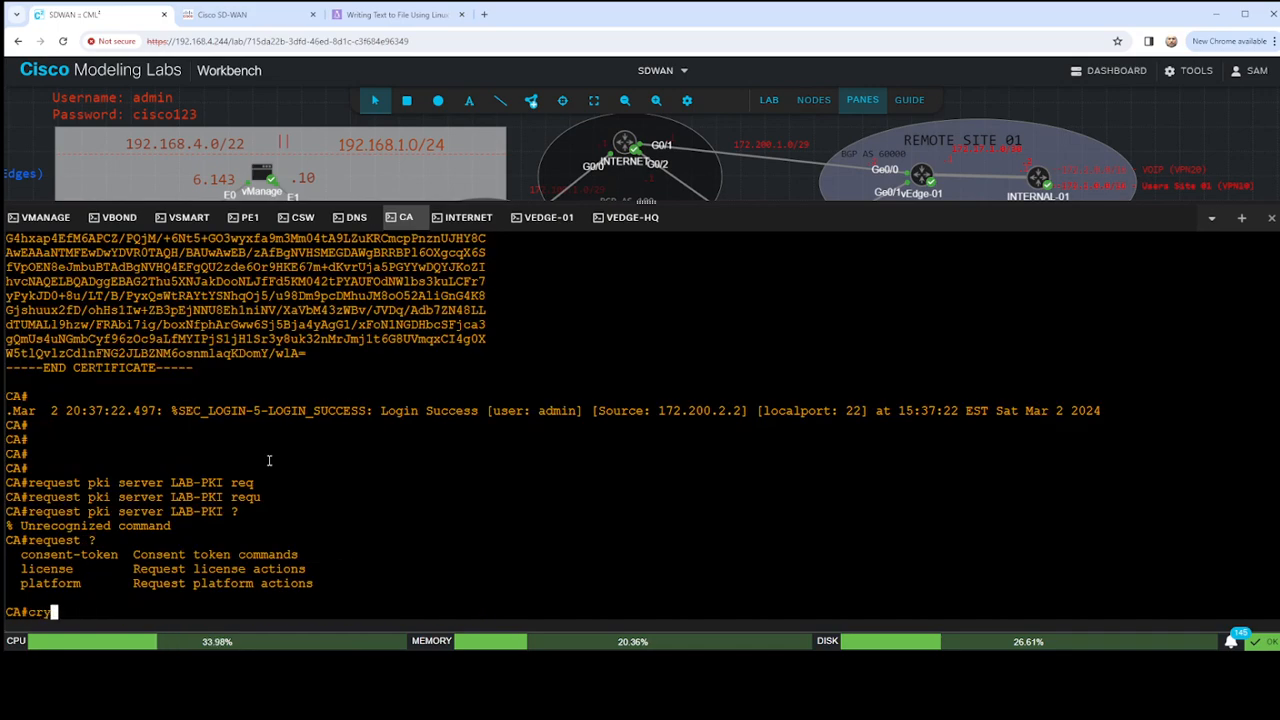
text(pto pki server )
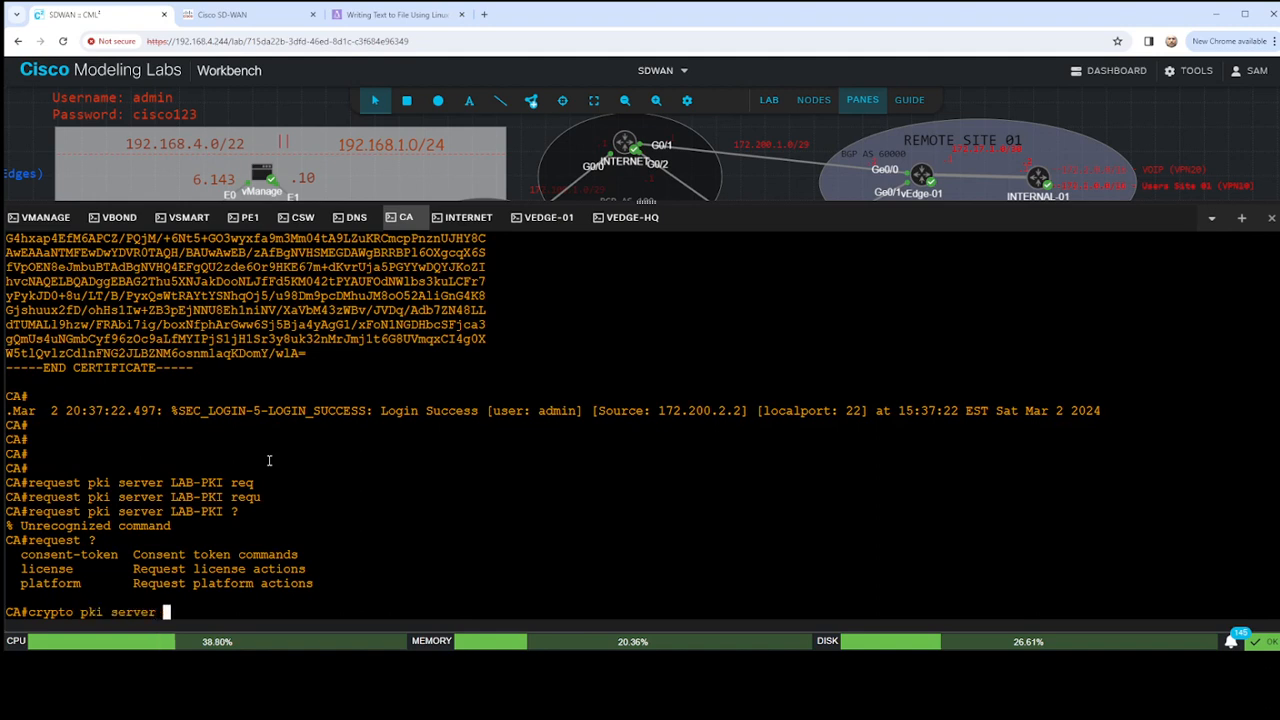
text(LAB-PKI requ)
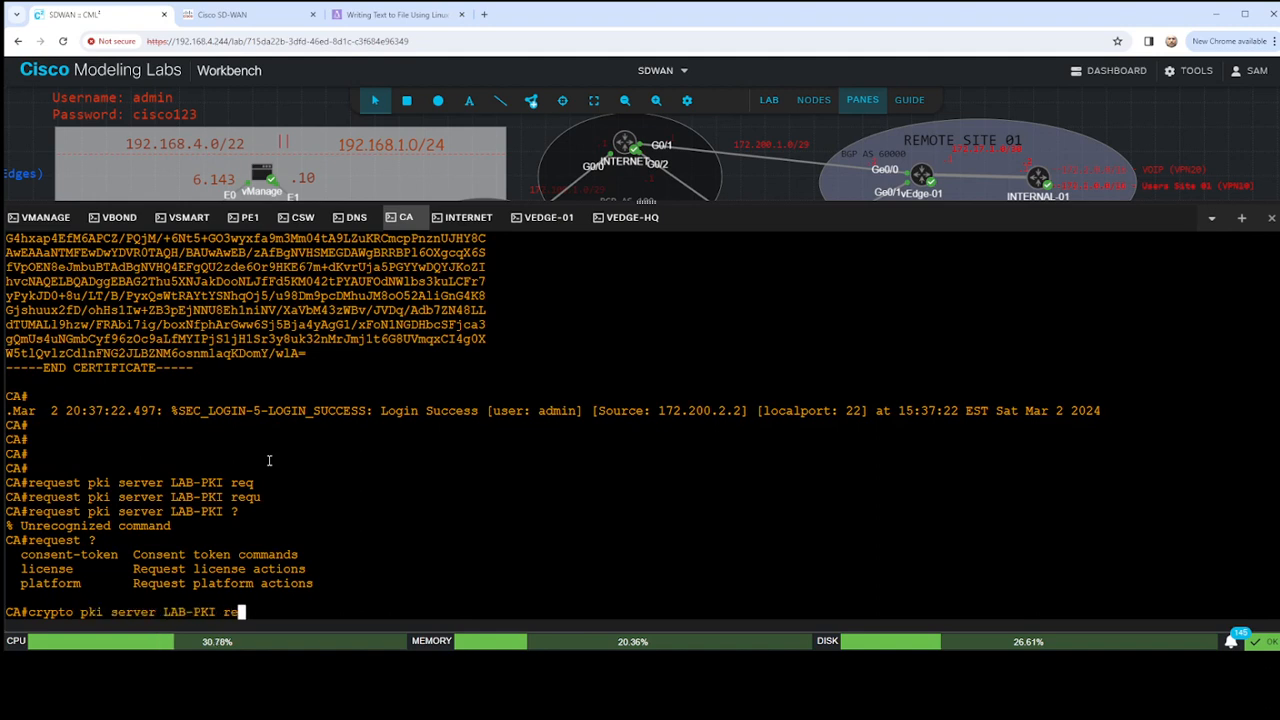
key(Tab)
text(p)
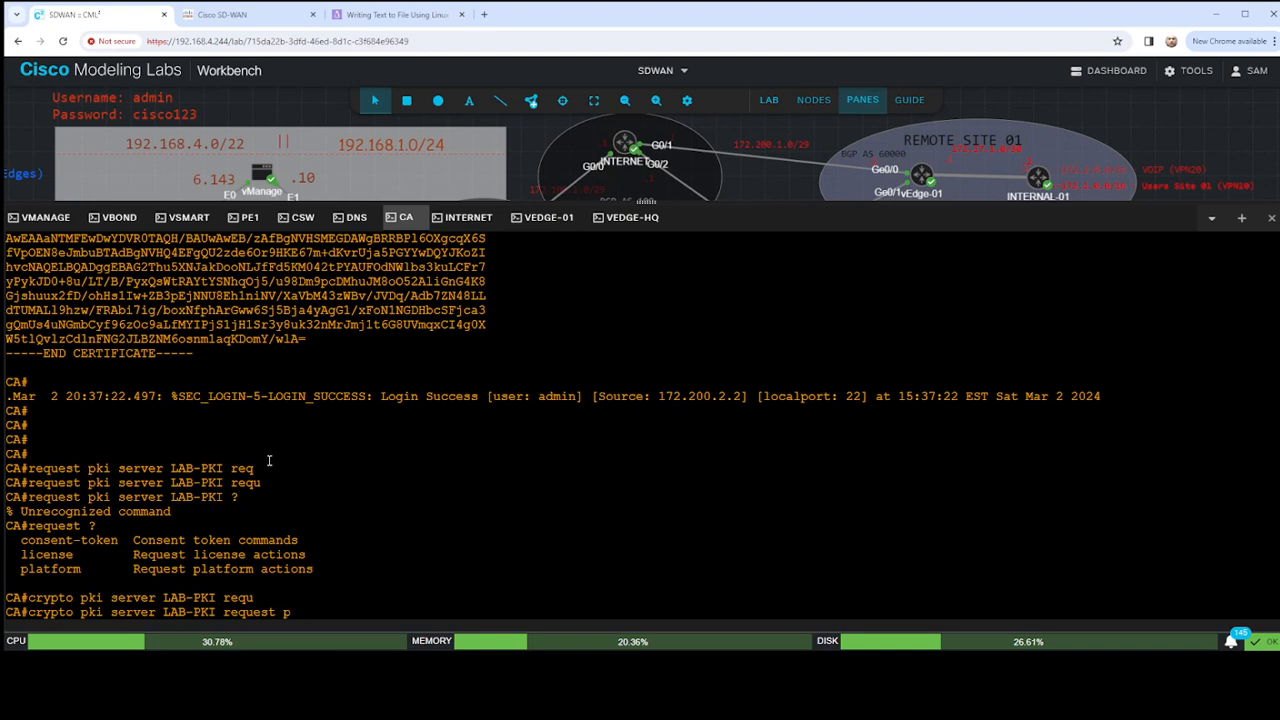
text(k)
key(Tab)
text(ter)
key(Tab)
key(Return)
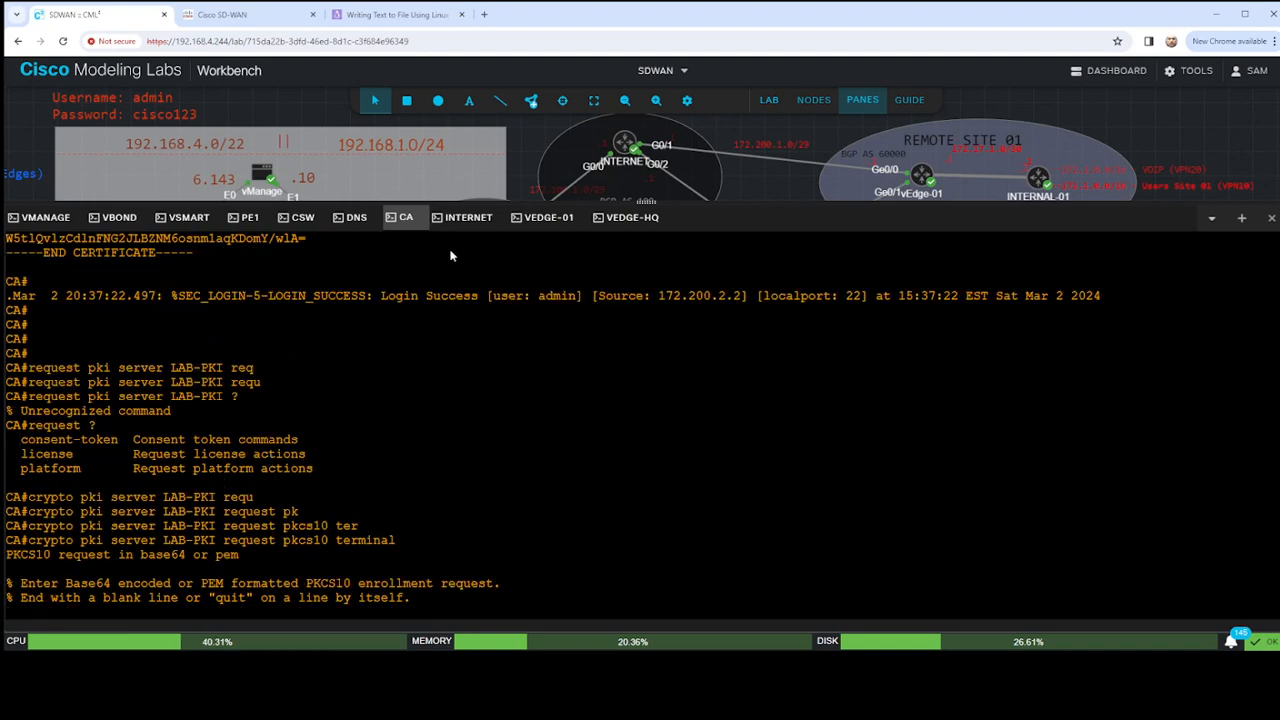
- Submit vEdge-HQ's copied certificate request to the CA and copy the granted certificate, including its BEGIN and END lines
key(ctrl+v)
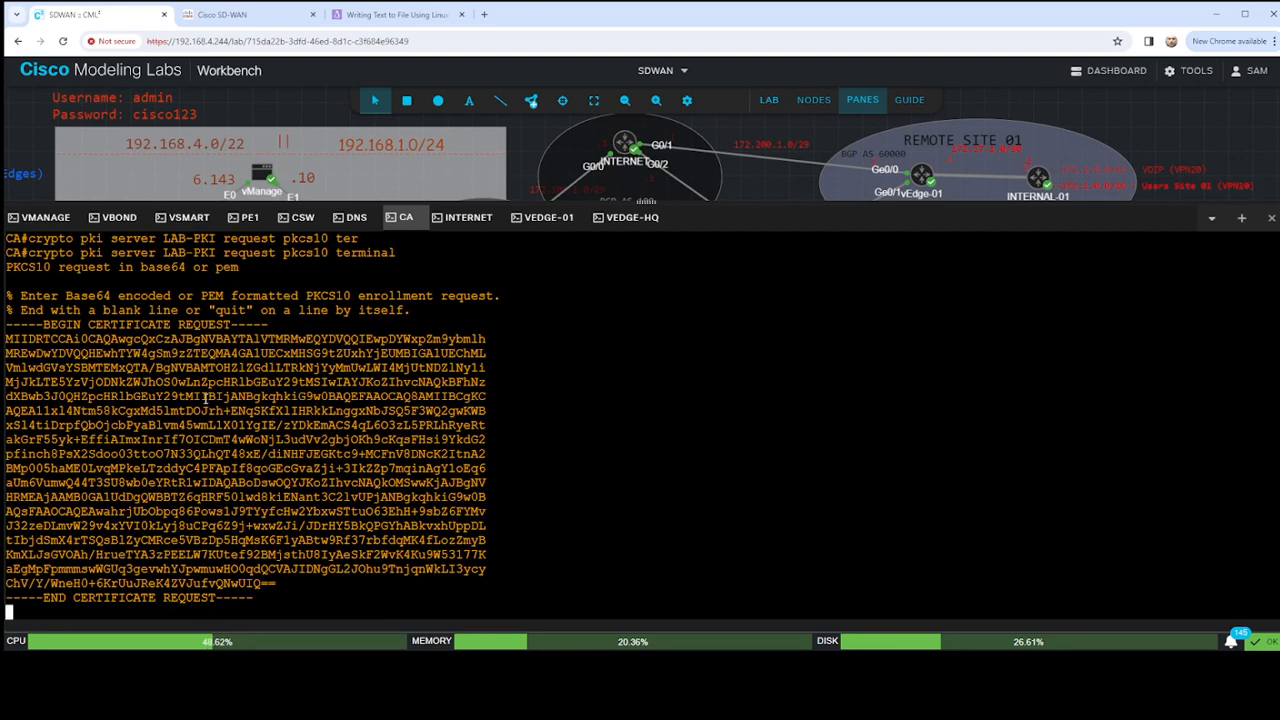
key(Return)
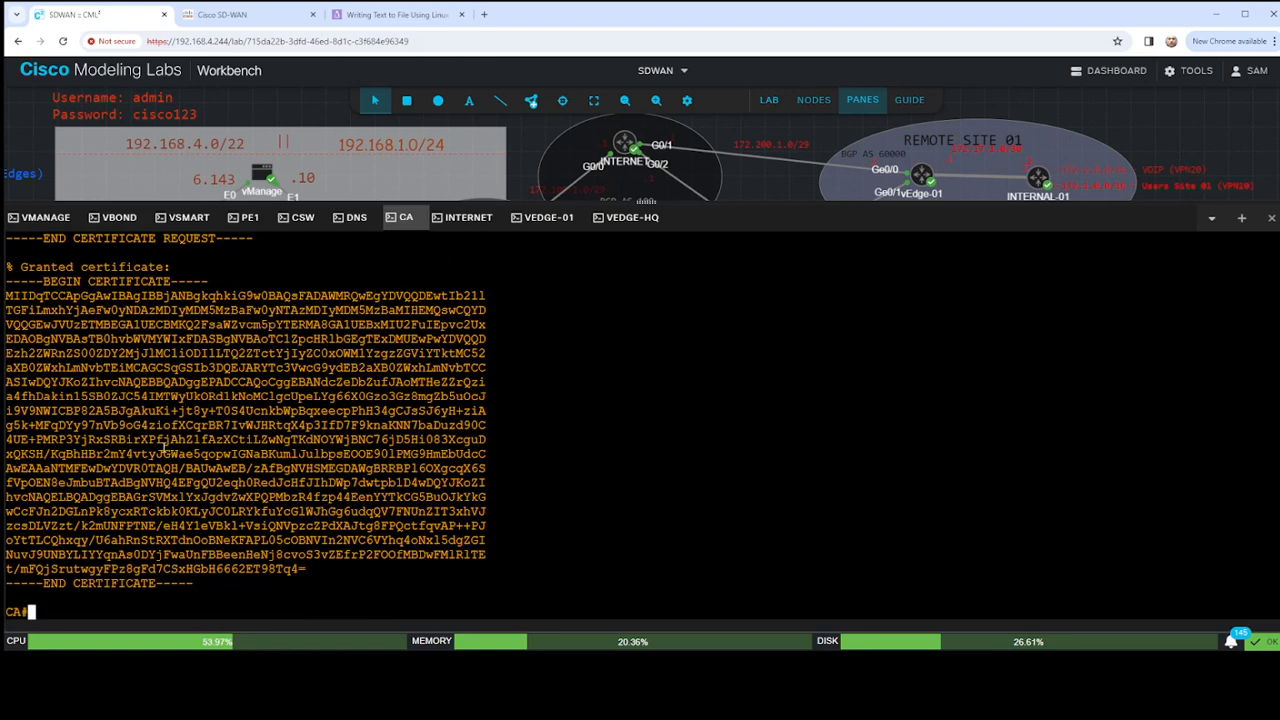
drag(6, 282, 216, 580)
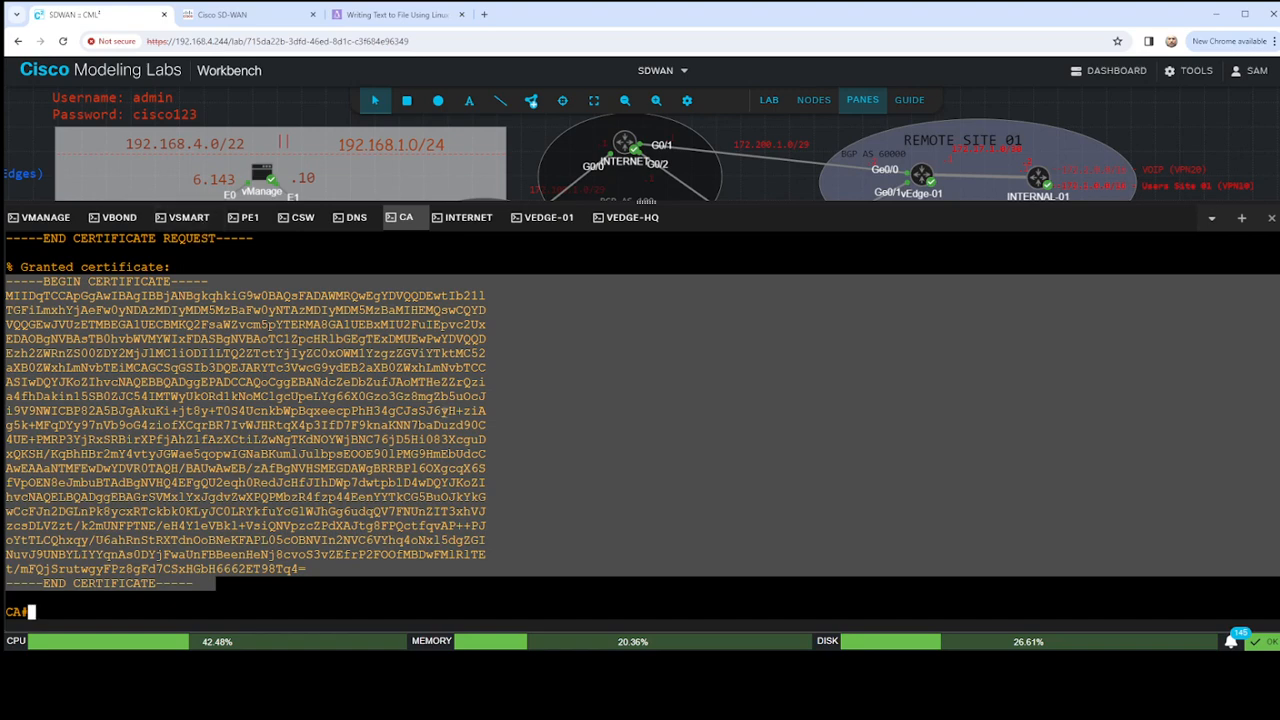
- Save the granted certificate on vEdge-HQ as cert.txt by pasting it into a cat <<"" > cert.txt here-document
click(610, 231)
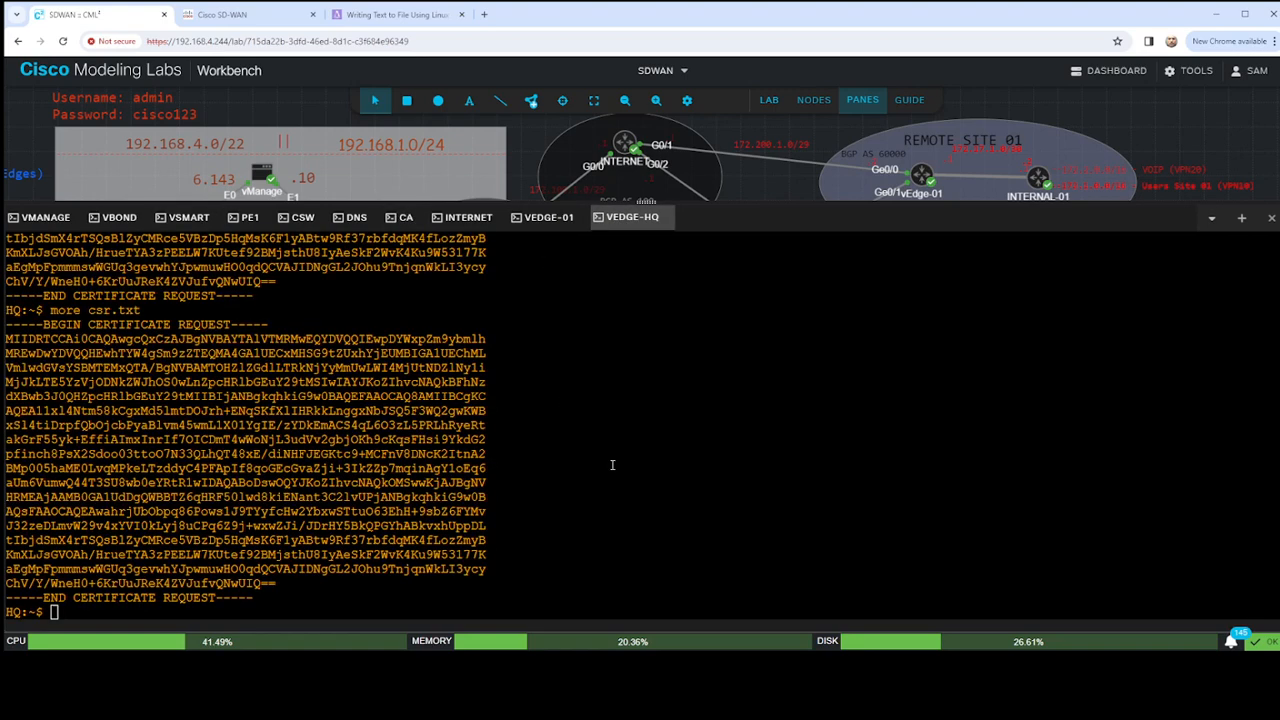
key(Return)
key(Return)
key(Return)
key(Return)
key(Return)
key(Return)
key(Return)
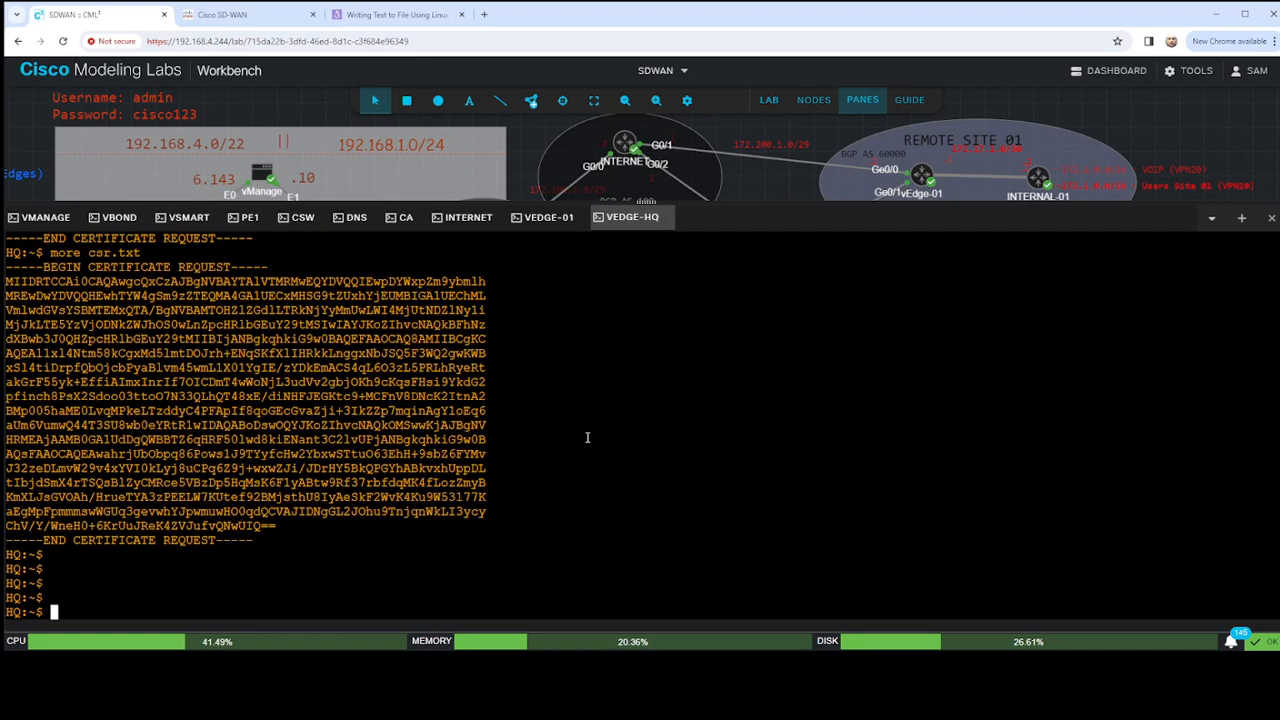
text(cat )
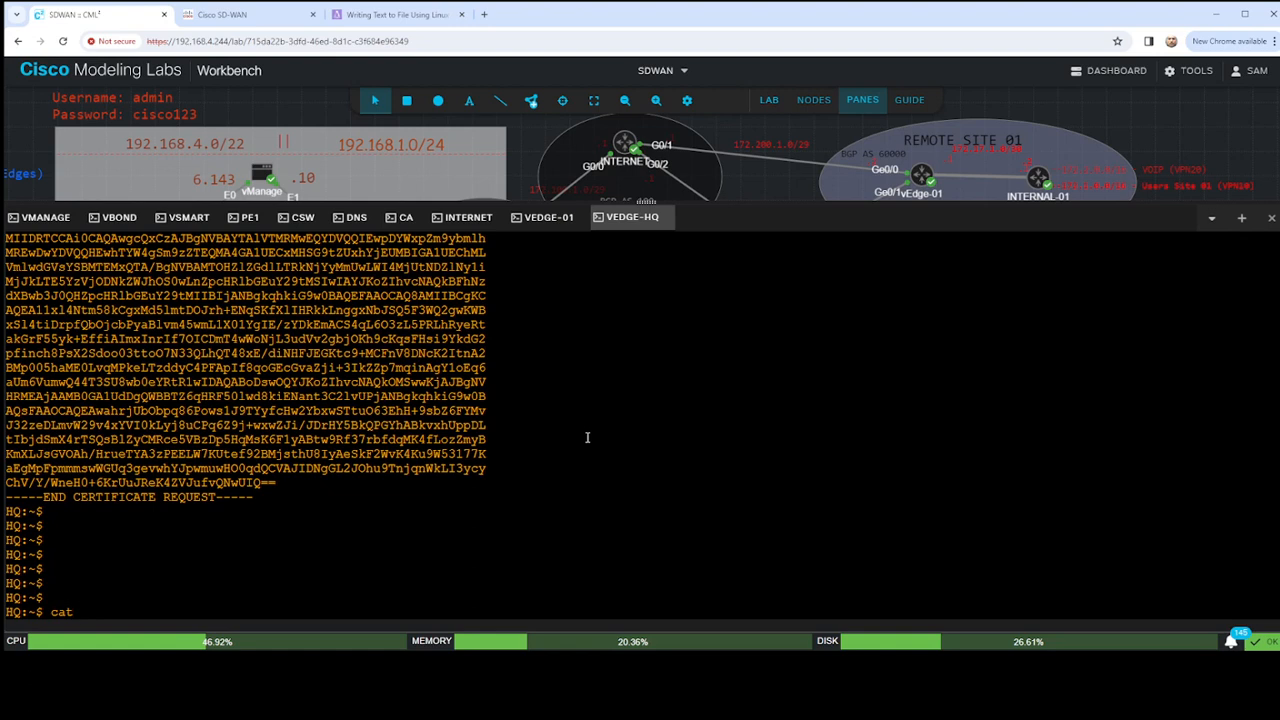
text(<<"" > cert.txt)
key(Return)
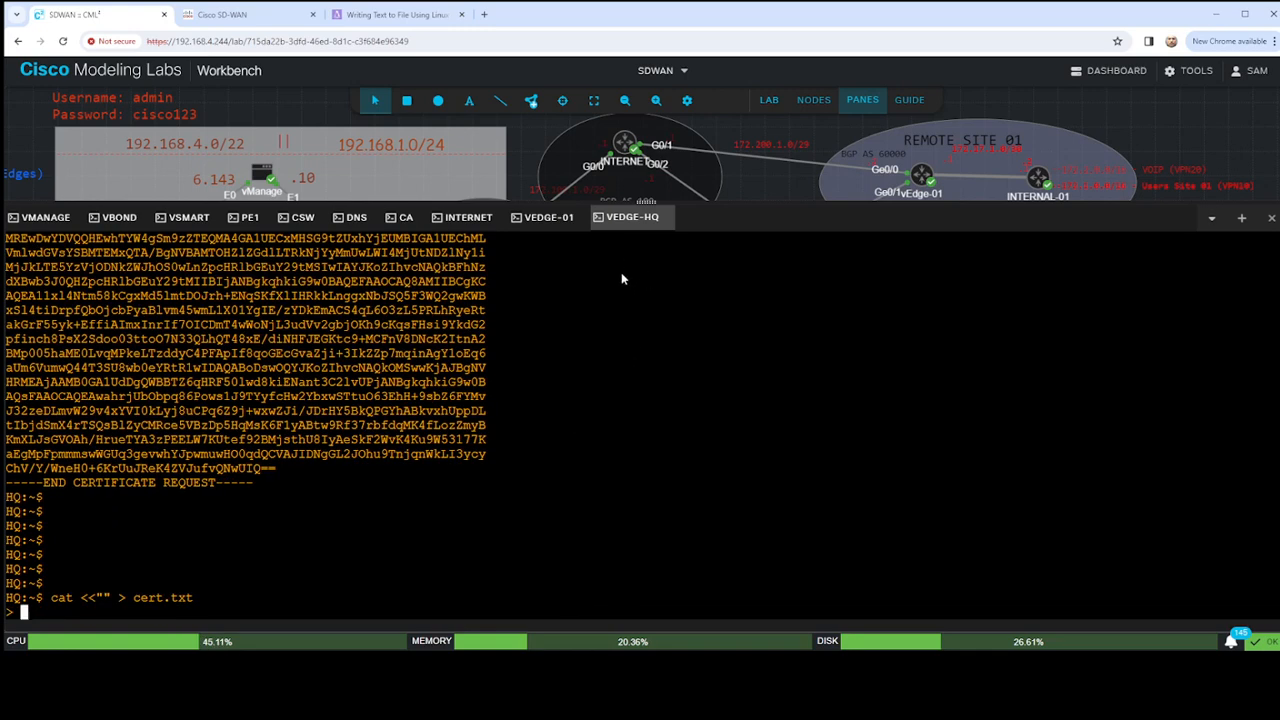
text(-----BEGIN CERTIFICATE----- MIIDqTCCApGgAwIBAgIBBjANBgkqhkiG9w0BAQsFADAWMRQwEgYDVQQDEwtIb21l TGFiLmxhYjAeFw0yNDAzMDIyMDM5MzBaFw0yNTAzMDIyMDM5MzBaMIHEMQswCQYD VQQGEwJVUzETMBEGA1UECBMKQ2FsaWZvcm5pYTERMA8GA1UEBxMIU2FuIEpvc2Ux EDAOBgNVBAsTB0hvbWVMYWIxFDASBgNVBAoTC1ZpcHRlbGEgTExDMUEwPwYDVQQD Ezh2ZWRnZS00ZDY2MjJlMC1iODI1LTQ2ZTctYjIyZC0xOWM1YzgzZGViYTktMC52 aXB0ZWxhLmNvbTEiMCAGCSqGSIb3DQEJARYTc3VwcG9ydEB2aXB0ZWxhLmNvbTCC ASIwDQYJKoZIhvcNAQEBBQADggEPADCCAQoCggEBANdcZeDbZufJAoMTHeZZrQzi a4fhDakin15SB0ZJC54IMTWyUkORd1kNoMClgcUpeLYg66X0Gzo3Gz8mgZb5uOcJ i9V9NWICBP82A5BJgAkuKi+jt8y+T0S4UcnkbWpBqxeecpPhH34gCJsSJ6yH+ziA g5k+MFqDYy97nVb9oG4ziofXCqrBR7IvWJHRtqX4p3IfD7F9knaKNN7baDuzd90C 4UE+PMRP3YjRxSRBirXPfjAhZ1fAzXCtiLZwNgTKdNOYWjBNC76jD5Hi083XcguD xQKSH/KqBhHBr2mY4vtyJGWae5qopwIGNaBKumlJulbpsEOOE90lPMG9HmEbUdcC AwEAAaNTMFEwDwYDVR0TAQH/BAUwAwEB/zAfBgNVHSMEGDAWgBRRBPl6OXgcqX6S fVpOEN8eJmbuBTAdBgNVHQ4EFgQU2eqh0RedJcHfJIhDWp7dwtpblD4wDQYJKoZI hvcNAQELBQADggEBAGrSVMxlYxJgdvZwXPQPMbzR4fzp44EenYYTkCG5BuOJkYkG wCcFJn2DGLnPk8ycxRTckbk0KLyJC0LRYkfuYcGlWJhGg6udqQV7FNUnZIT3xhVJ zcsDLVZzt/k2mUNFPTNE/eH4Y1eVBkl+VsiQNVpzcZPdXAJtg8FPQctfqvAP++PJ oYtTLCQhxqy/U6ahRnStRXTdnOoBNeKFAPL05cOBNVIn2NVC6VYhq4oNxl5dgZGI NuvJ9UNBYLIYYqnAs0DYjFwaUnFBBeenHeNj8cvoS3vZEfrP2FOOfMBDwFMlRlTE t/mFQjSrutwgyFPz8gFd7CSxHGbH6662ET98Tq4= -----END CERTIFICATE-----)
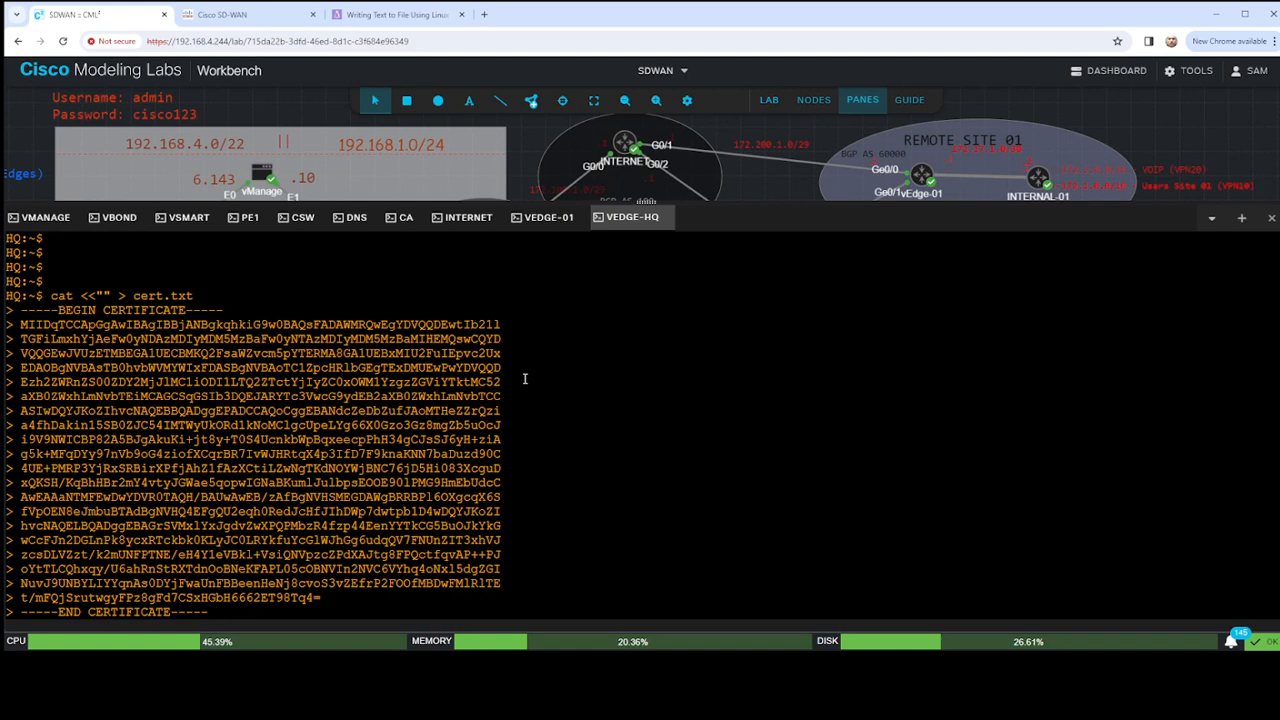
key(Return)
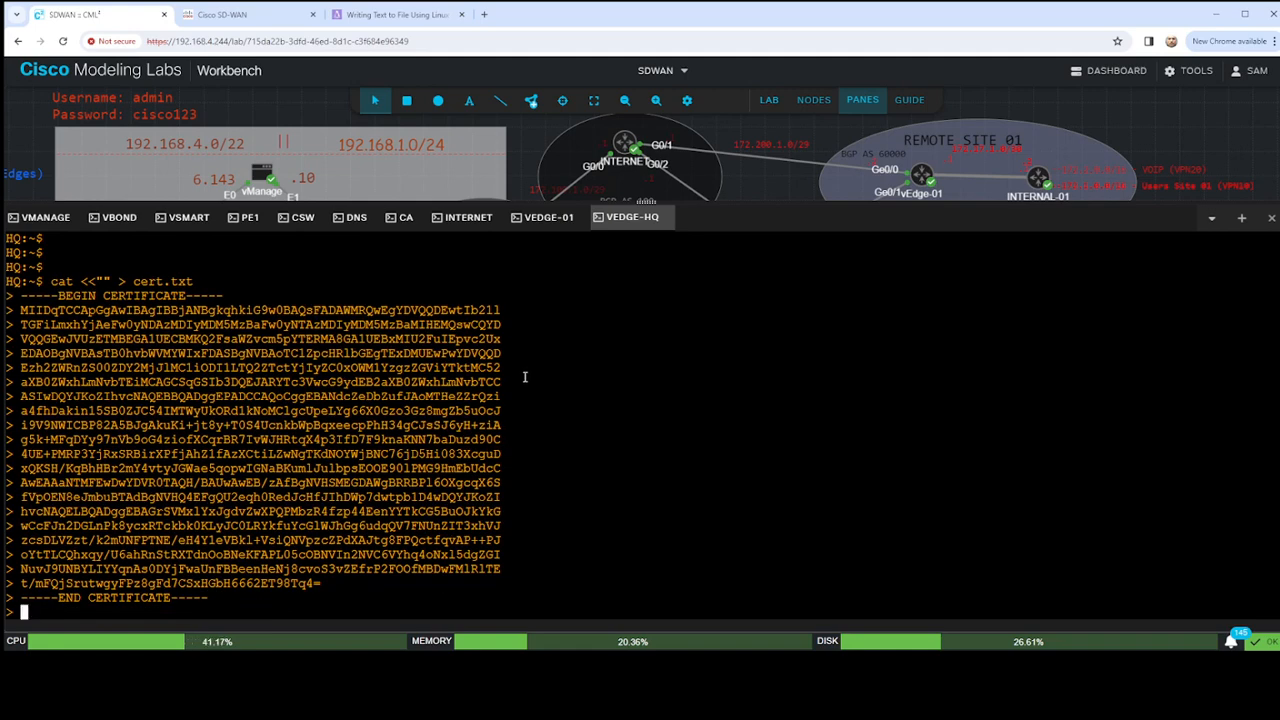
key(ctrl+d)
key(Return)
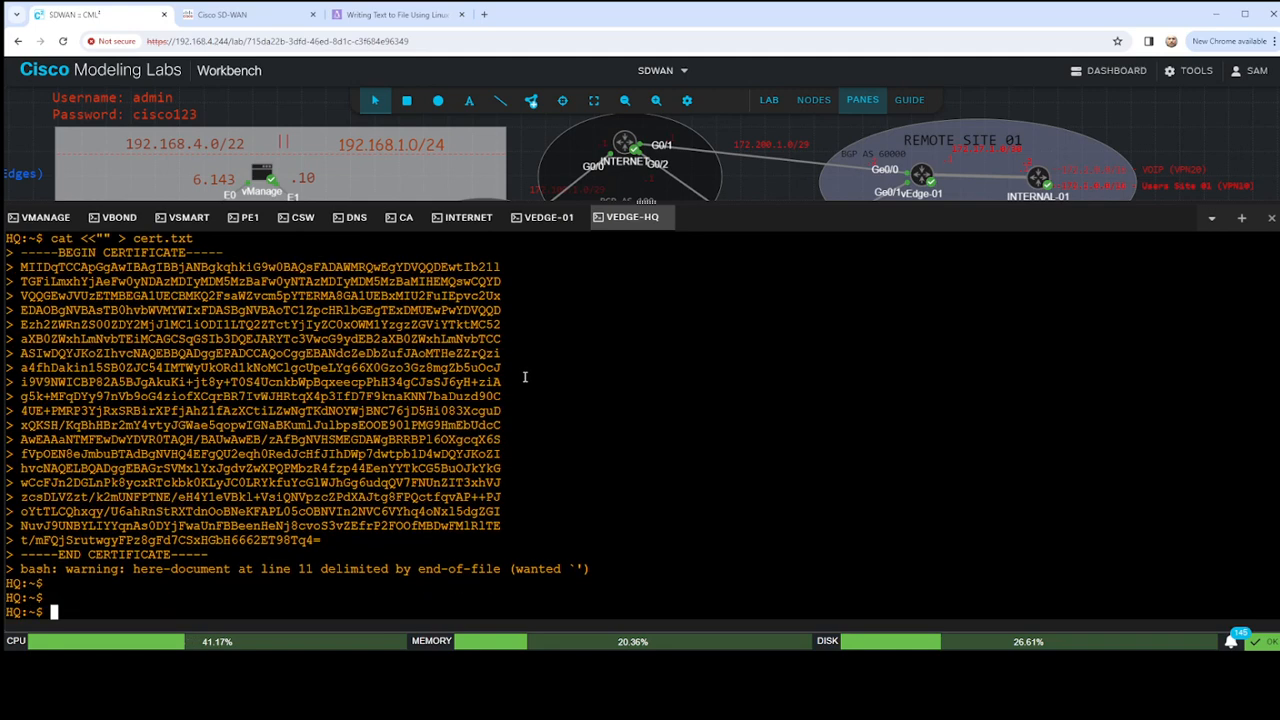
- List the home directory files on vEdge-HQ and exit vshell to the device CLI
text(ls)
key(Return)
key(Return)
key(Return)
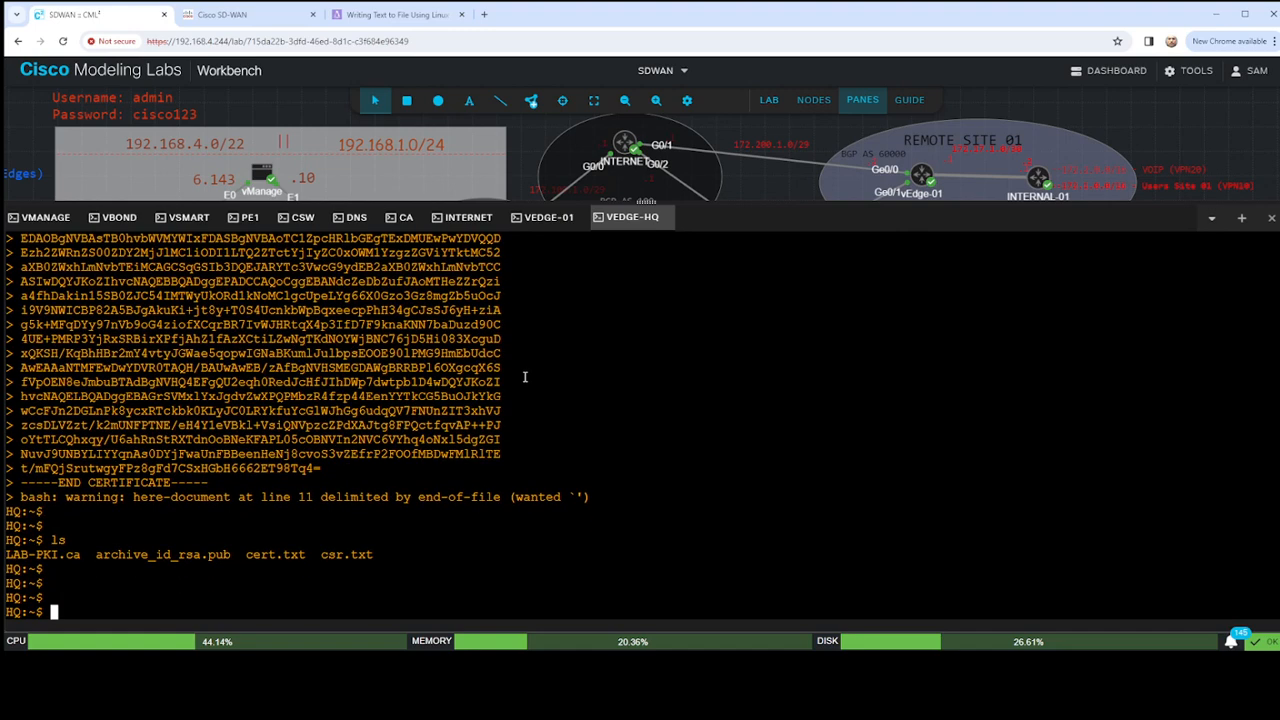
text(exit)
key(Return)
key(Return)
key(Return)
key(Return)
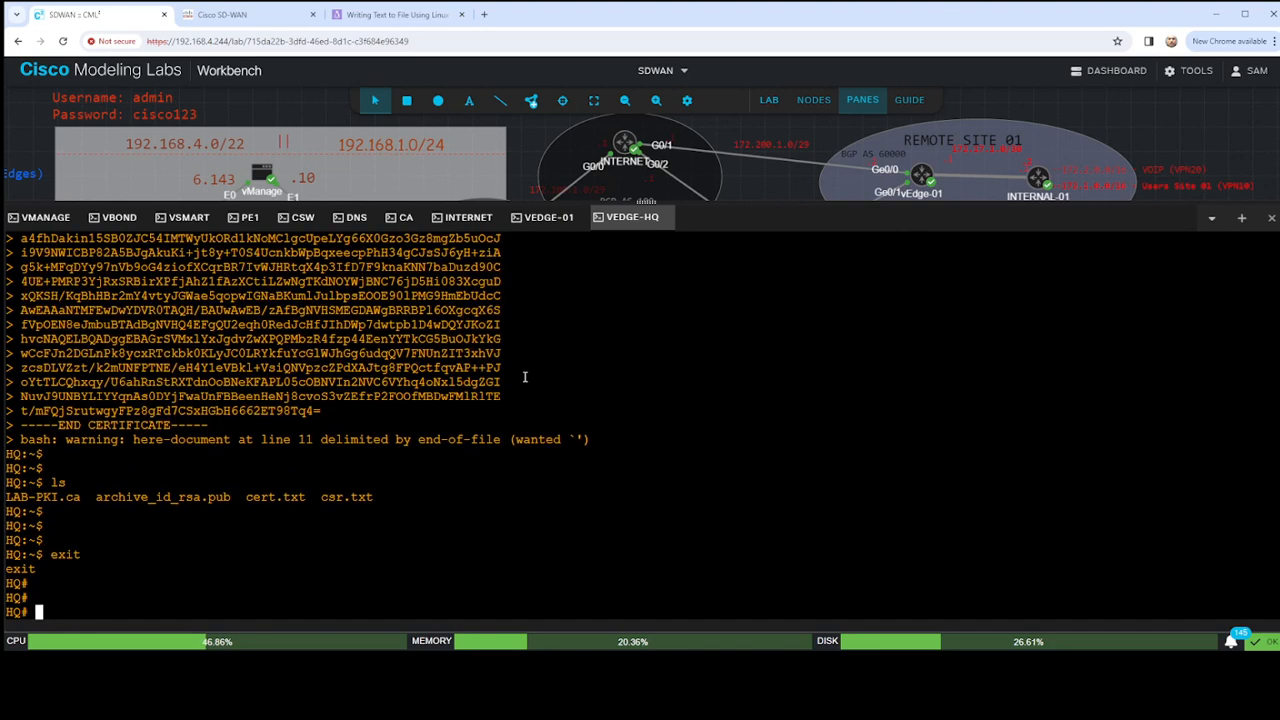
- Install the signed certificate on vEdge-HQ by running request certificate install /home/admin/cert.txt
text(request certif)
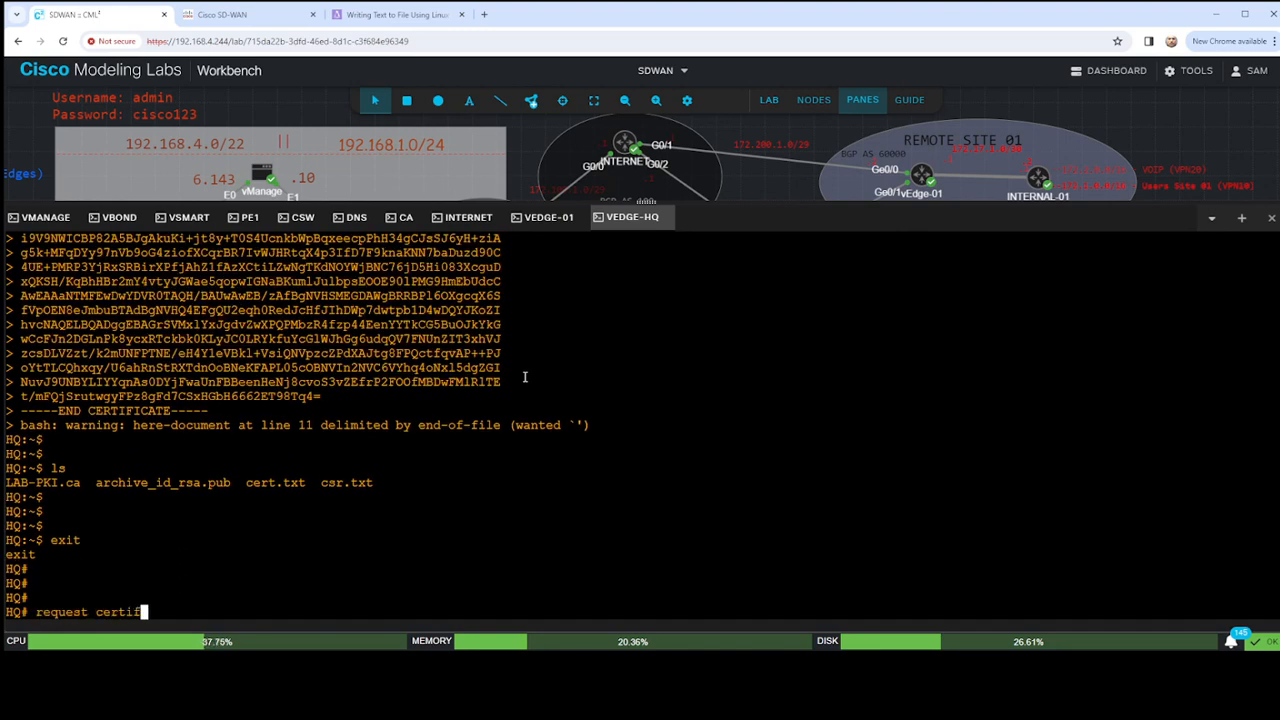
text(icate install /hom)
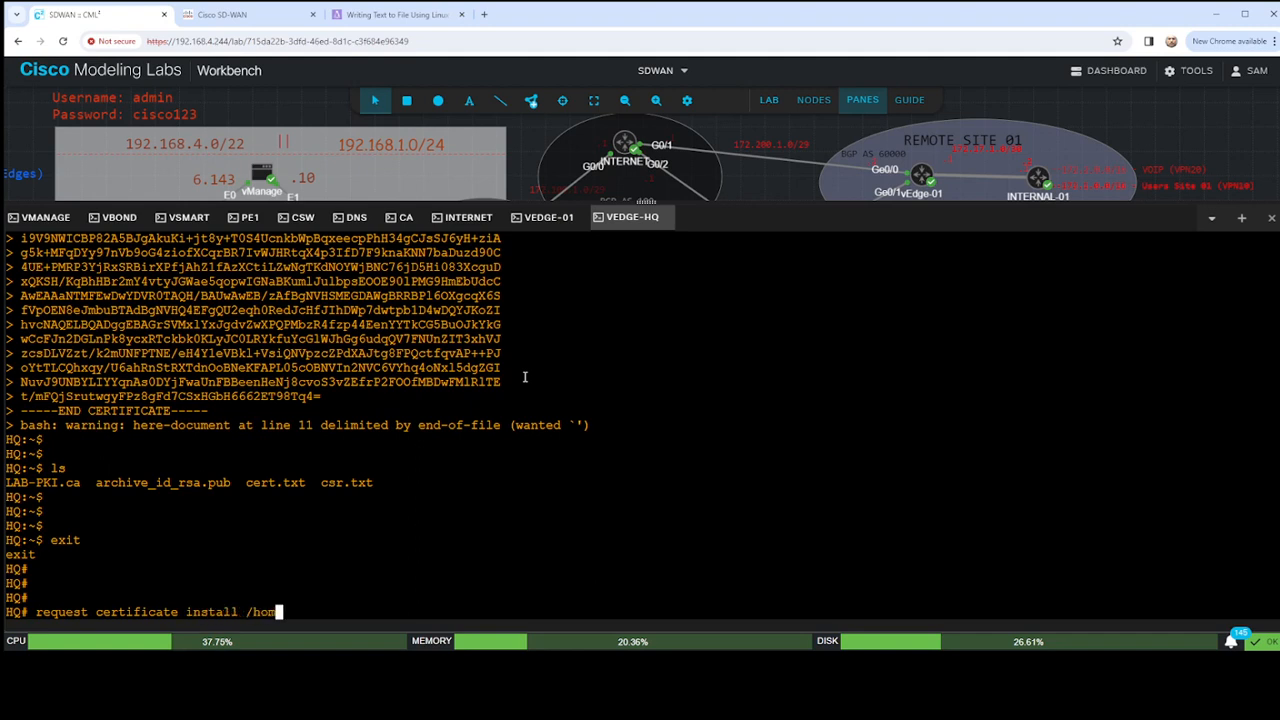
text(e/admin/cert.txt)
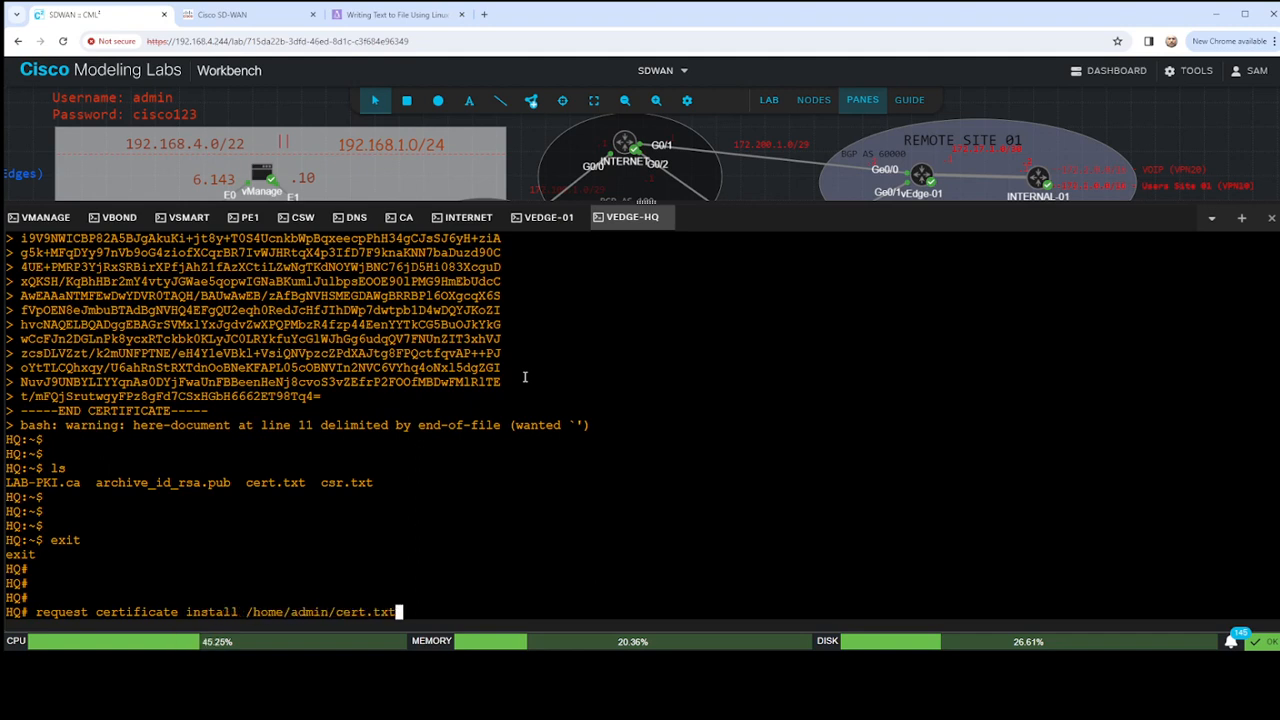
key(Return)
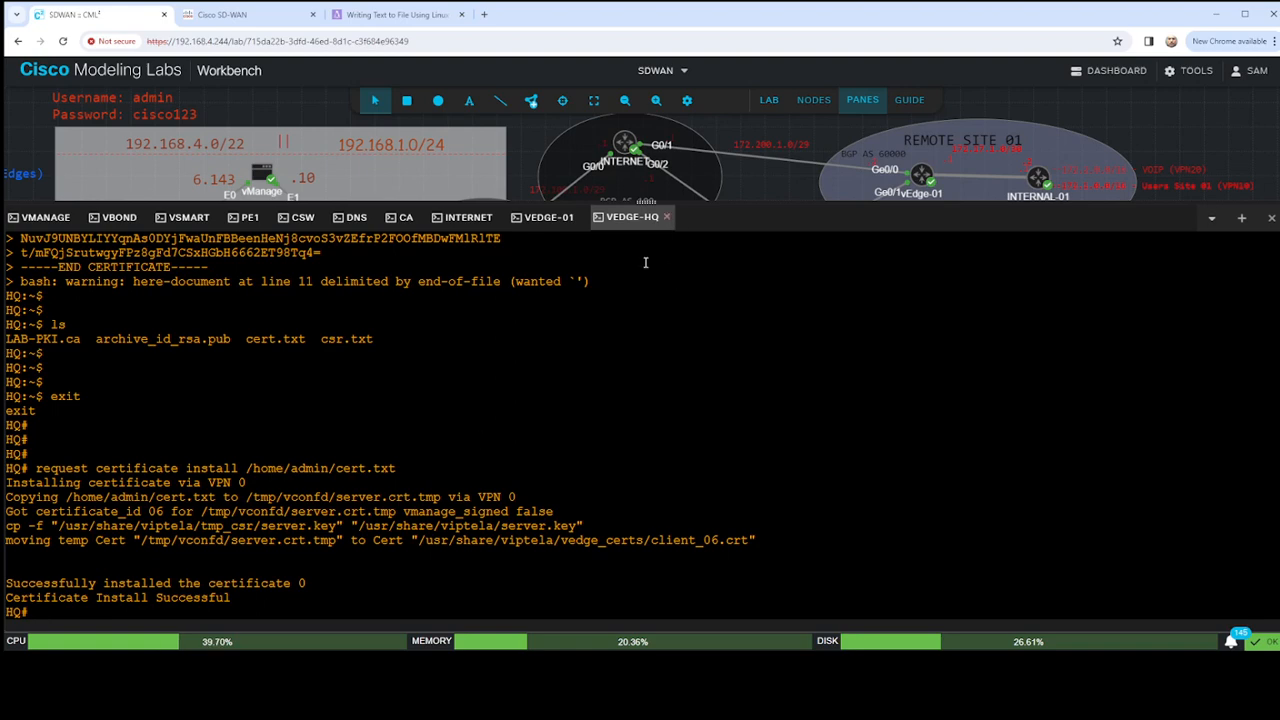
- Look back over vEdge-HQ's certificate output and shrink the console pane to show the full lab topology
scroll(494, 425, up, 5)
scroll(494, 425, up, 5)
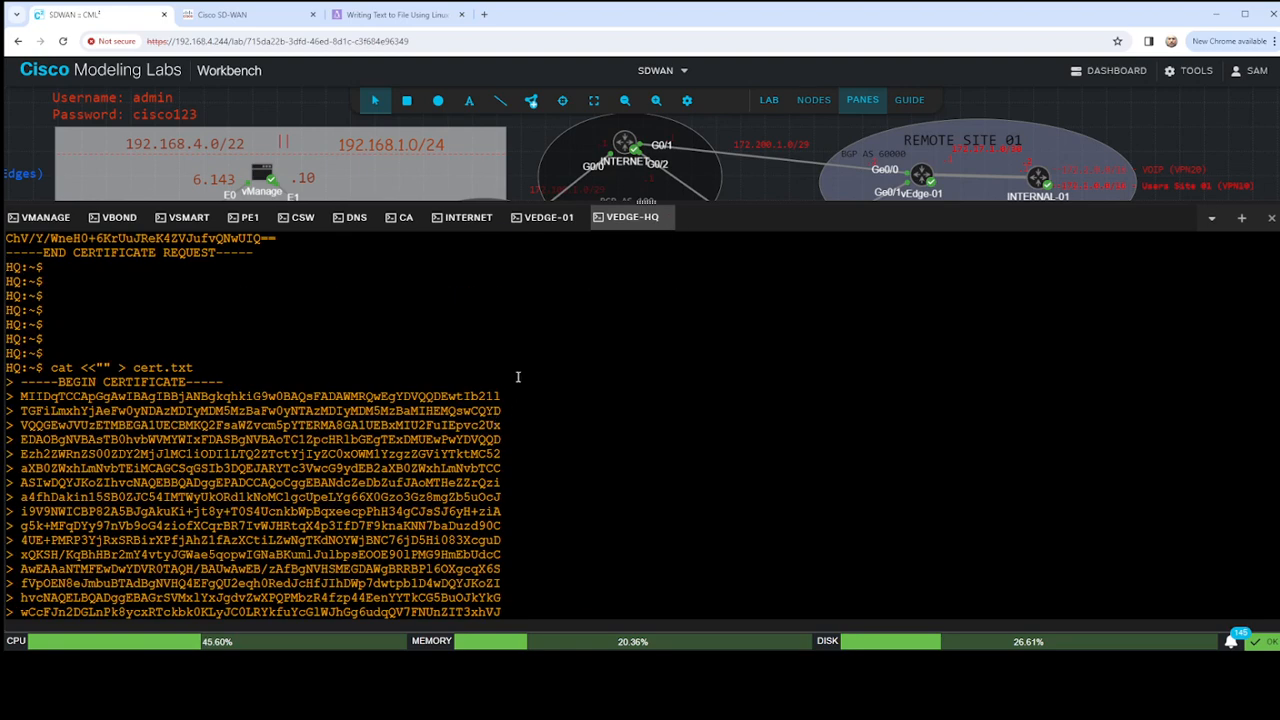
scroll(355, 378, up, 2)
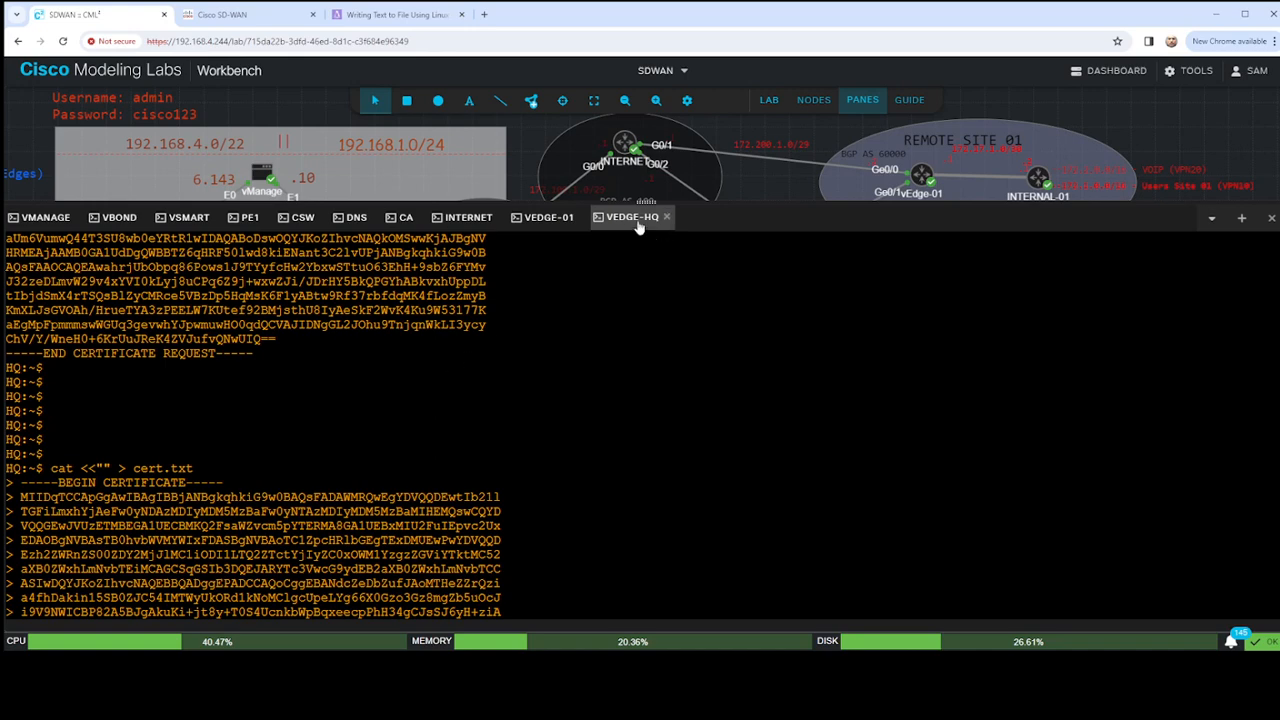
drag(648, 205, 646, 415)
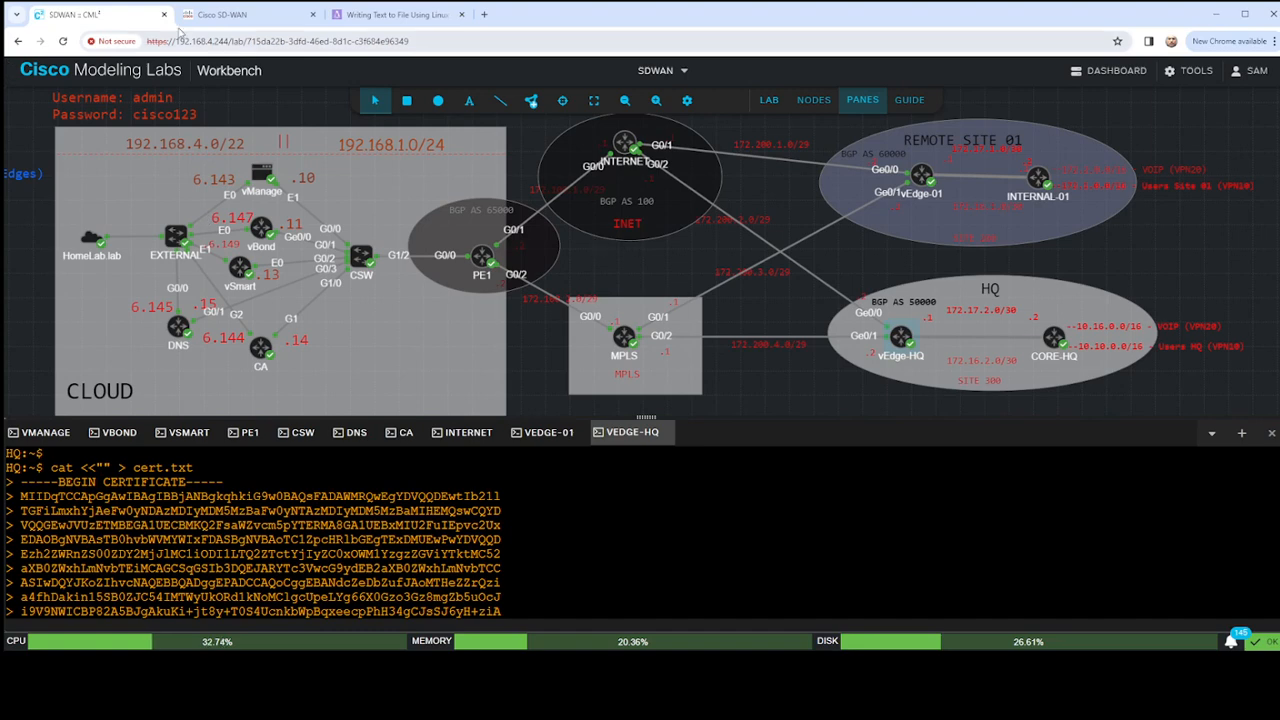
- Switch to the Cisco SD-WAN web interface and log in as admin with the account password
click(222, 14)
click(596, 364)
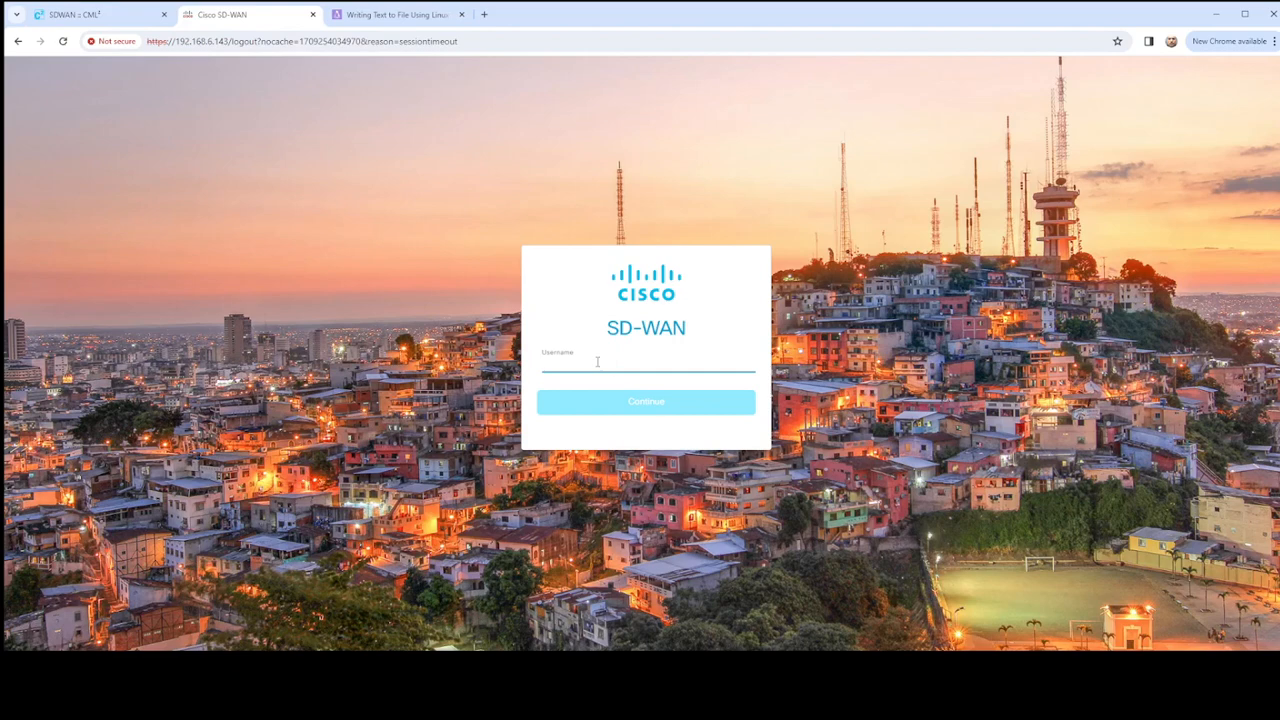
text(sa)
key(Return)
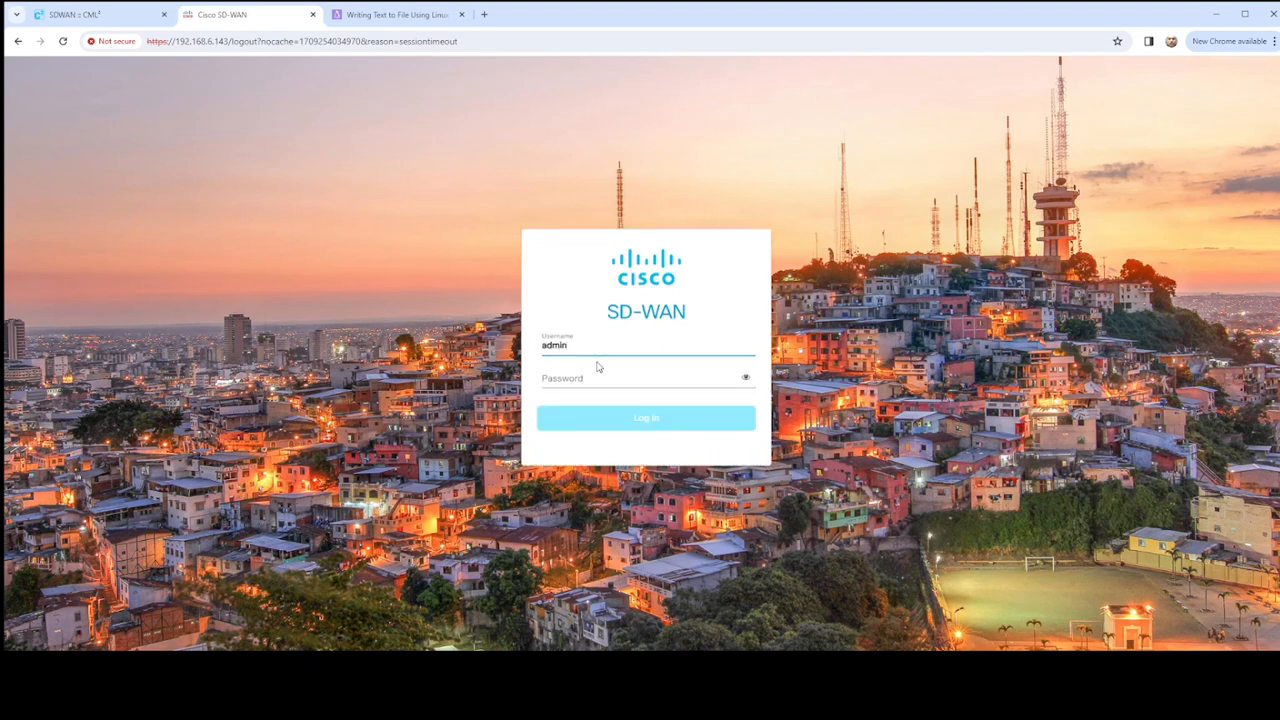
key(Tab)
text(•••••)
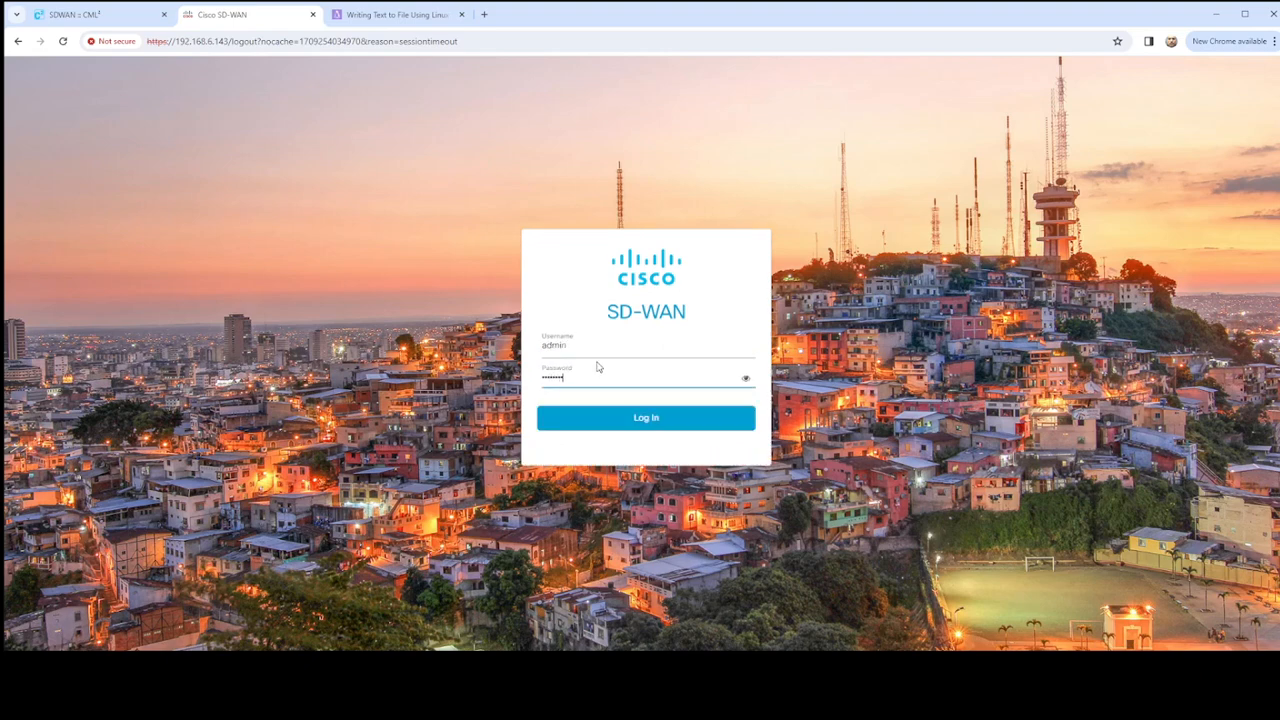
key(Return)
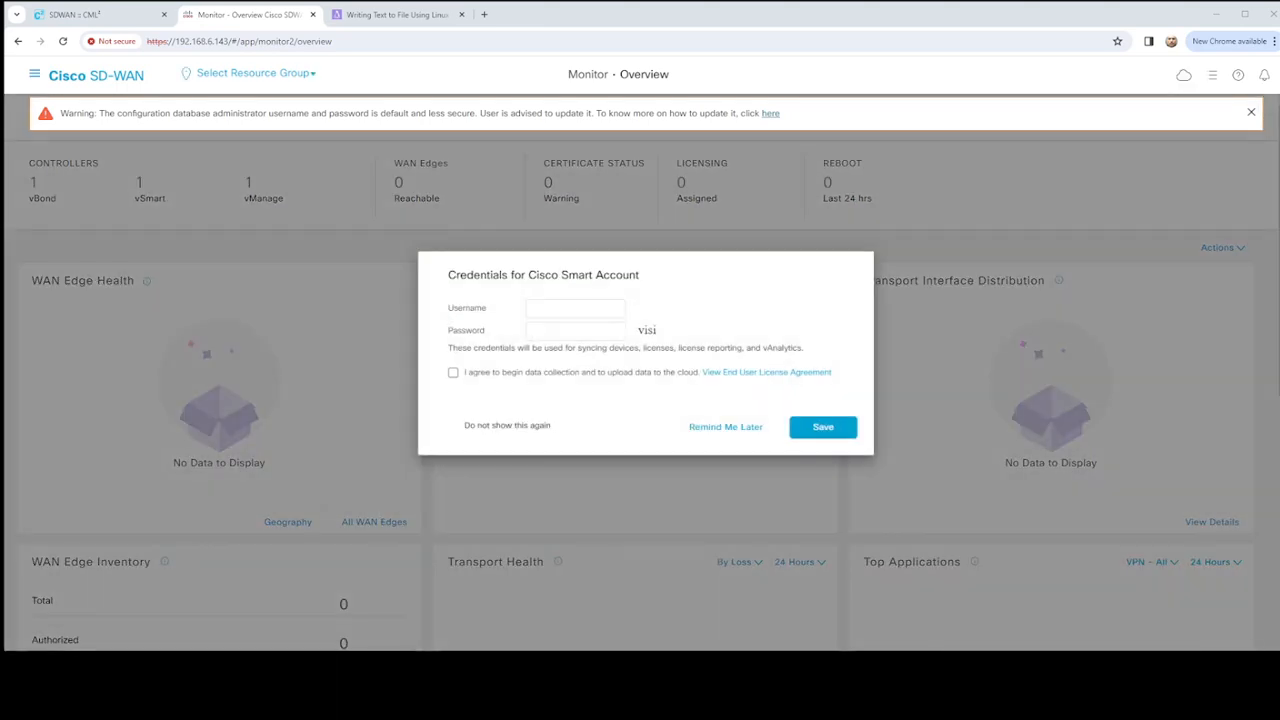
- Choose not to be shown the Smart Account credentials prompt again, postpone it, and dismiss the default-password warning
click(455, 425)
click(740, 428)
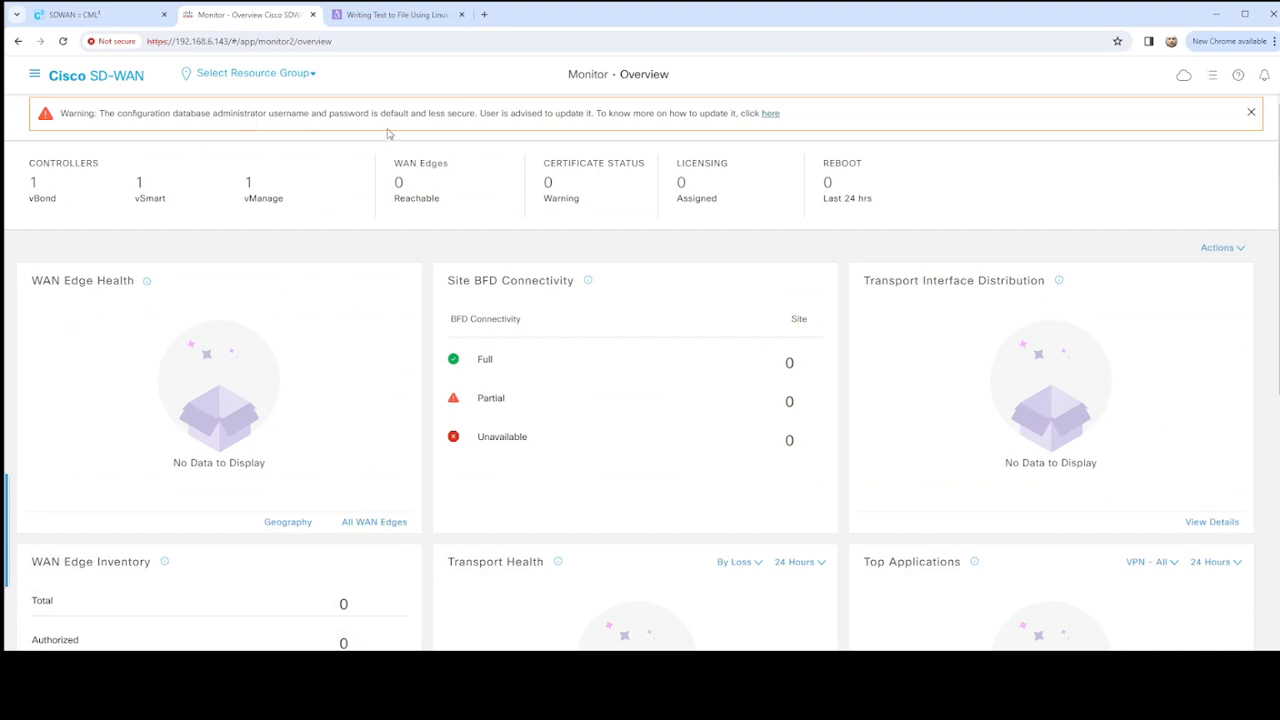
click(1249, 114)
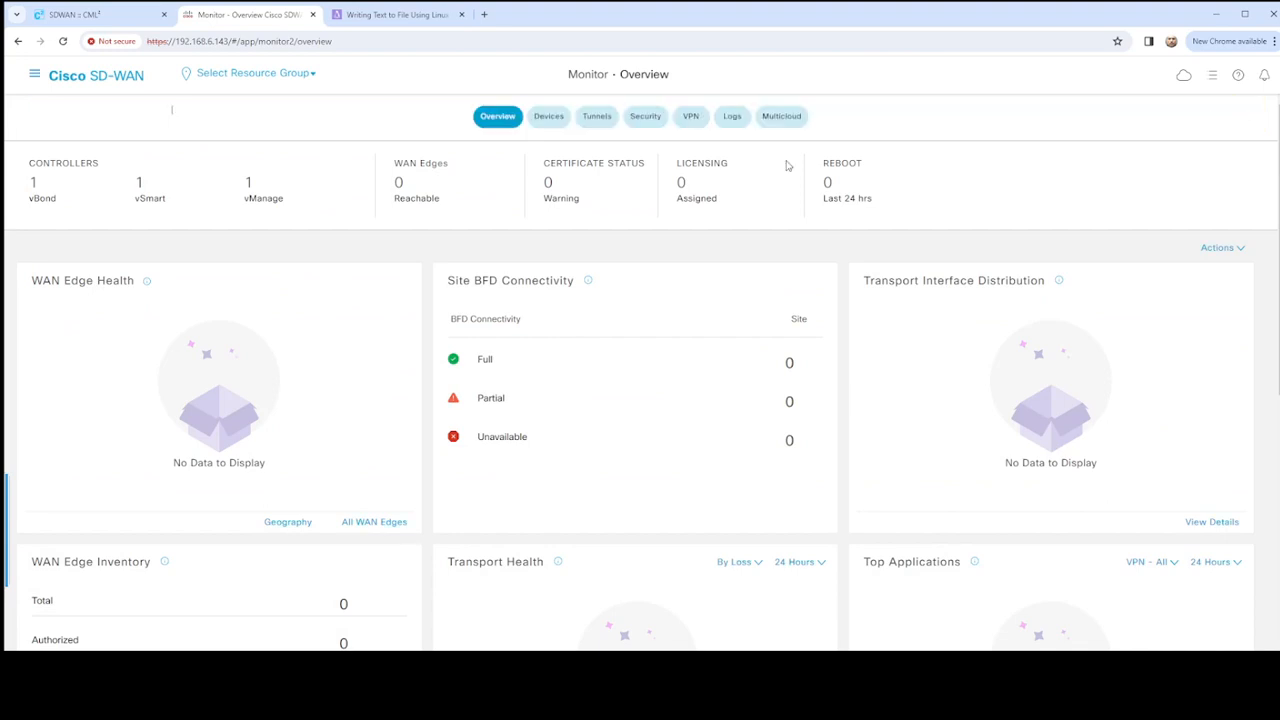
- Examine the monitored devices, followed by the WAN Edge and controller lists in the device configuration
click(33, 76)
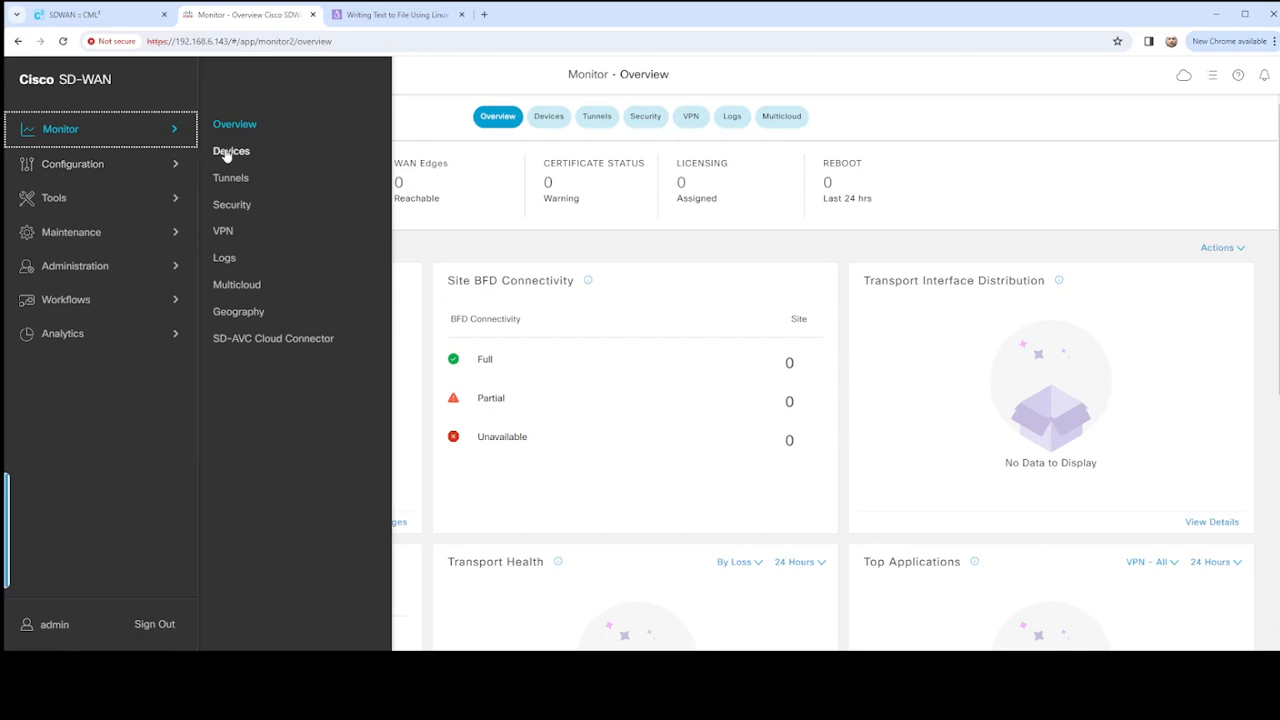
click(229, 152)
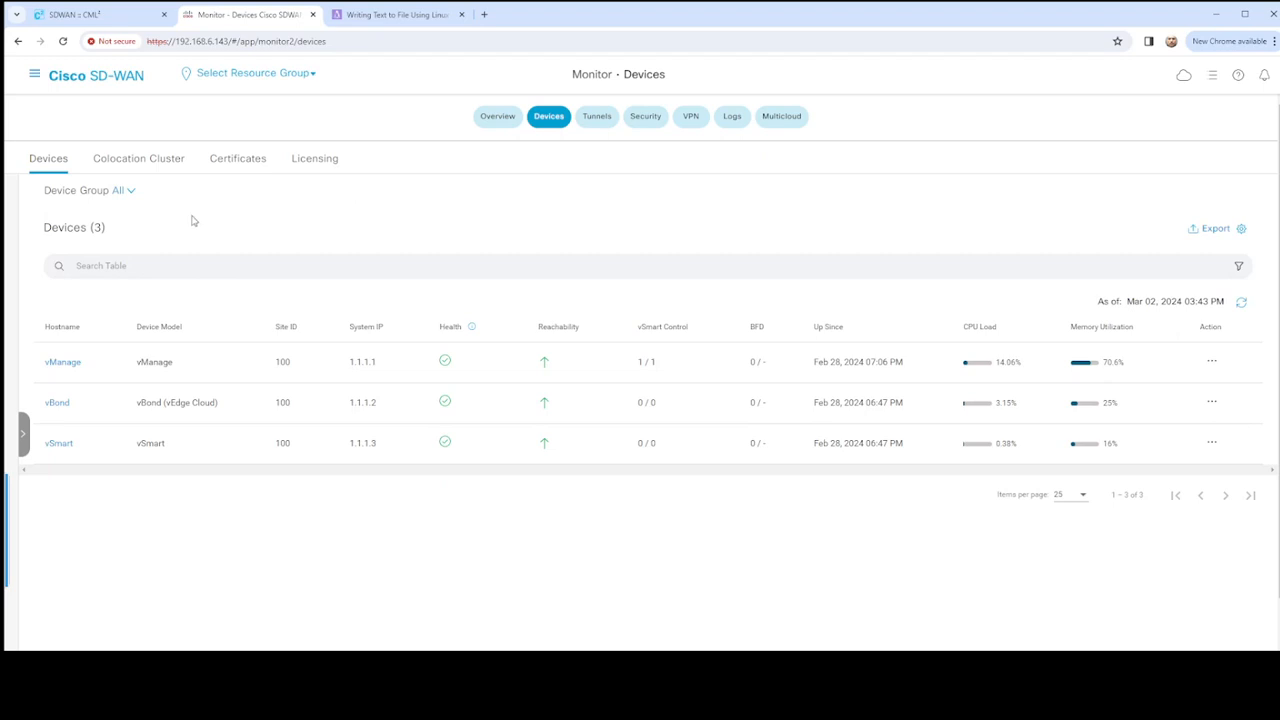
click(34, 75)
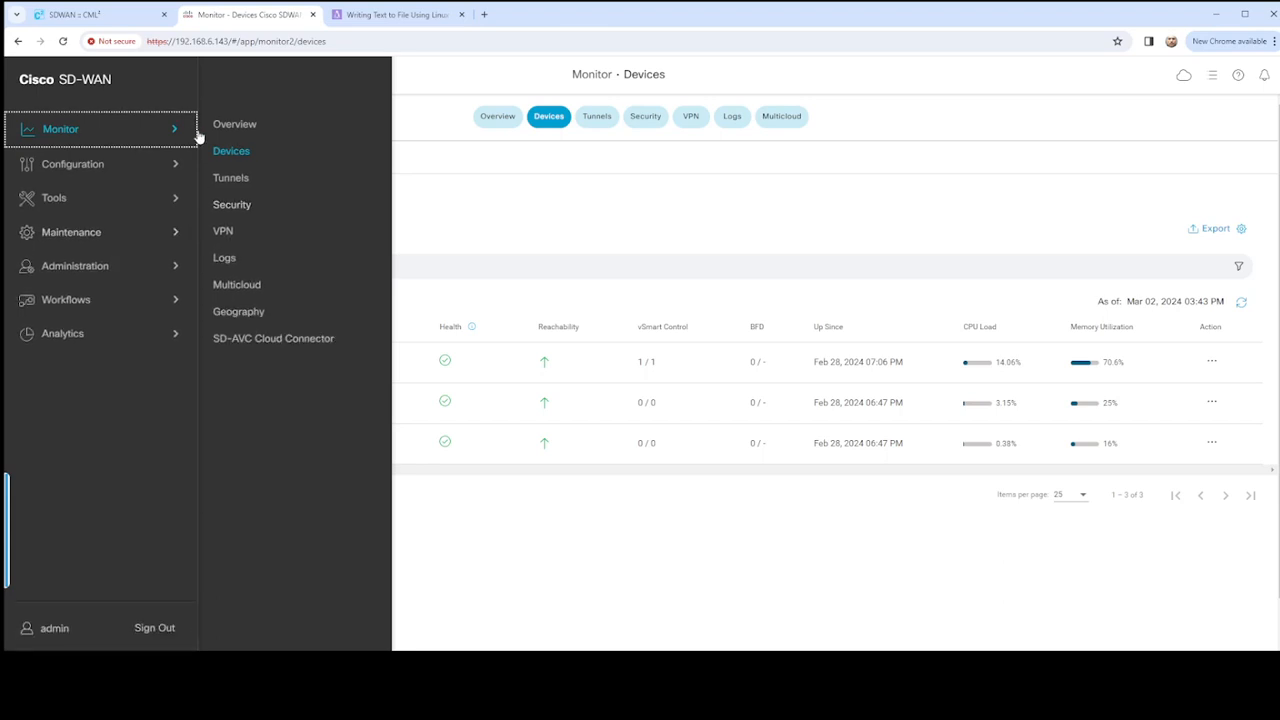
click(117, 166)
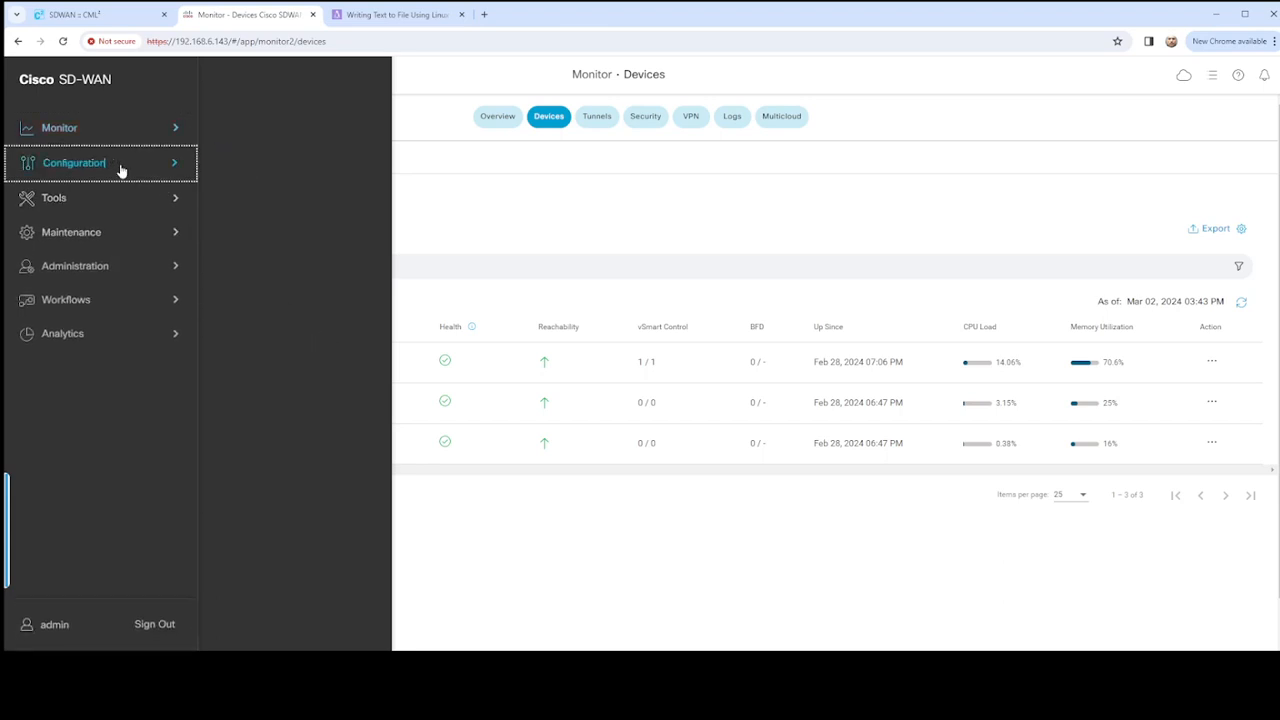
click(236, 123)
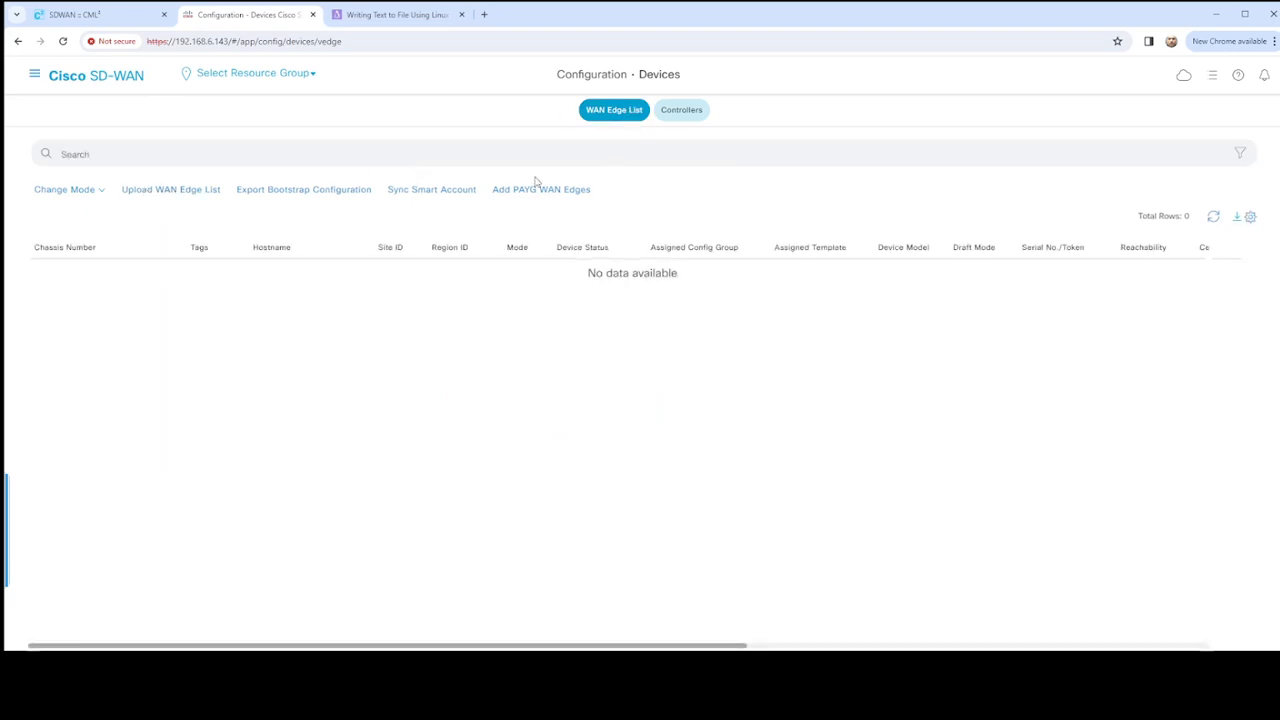
click(685, 116)
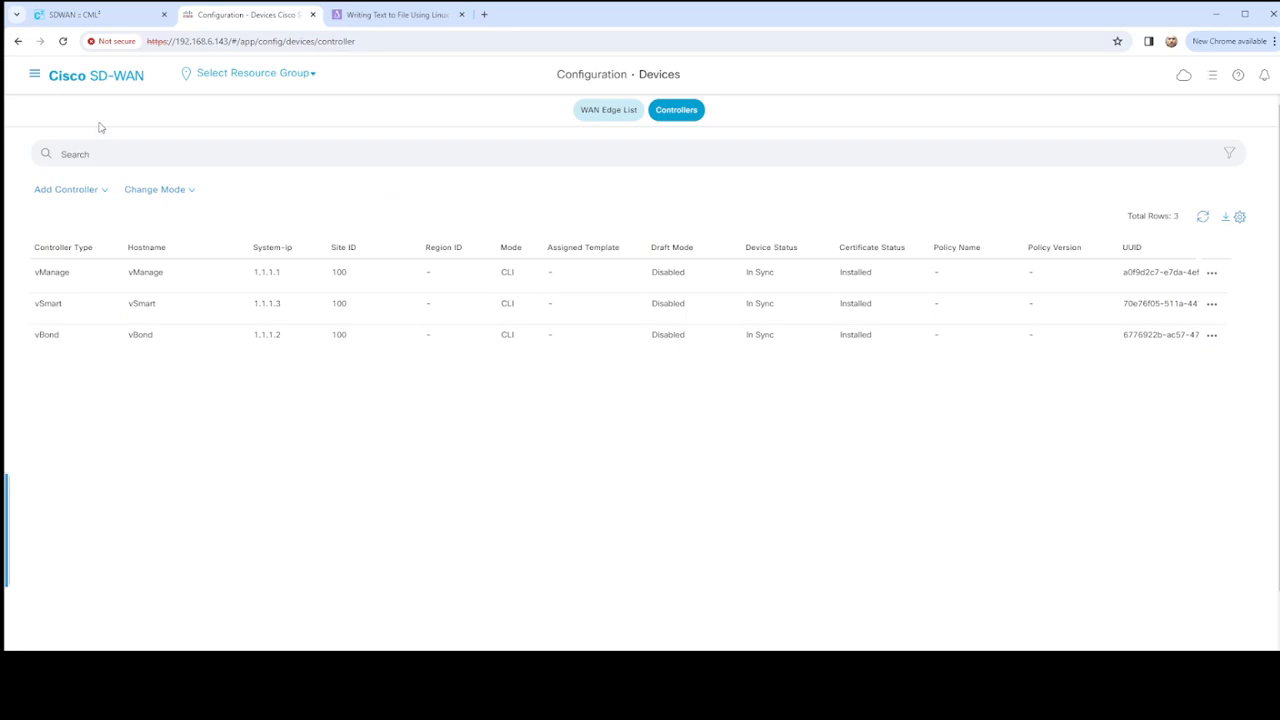
- Download the sample CSV offered for uploading a WAN Edge list, and cancel the upload
click(35, 77)
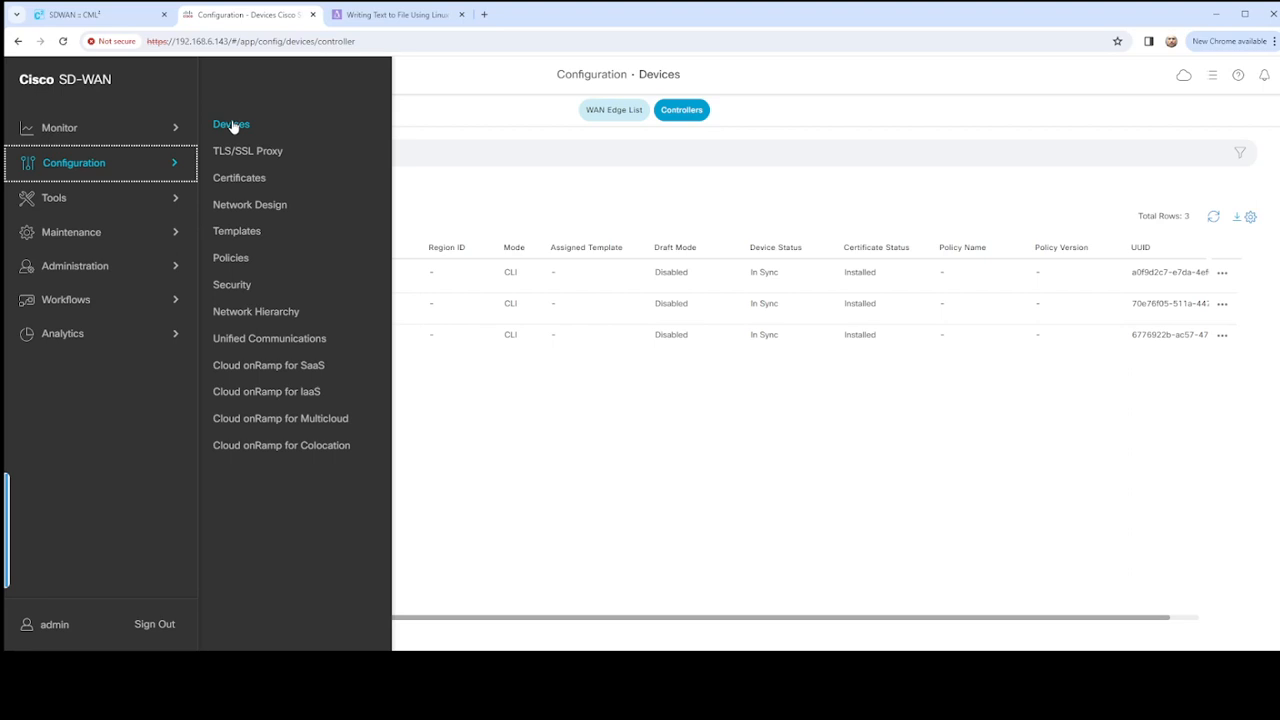
click(231, 128)
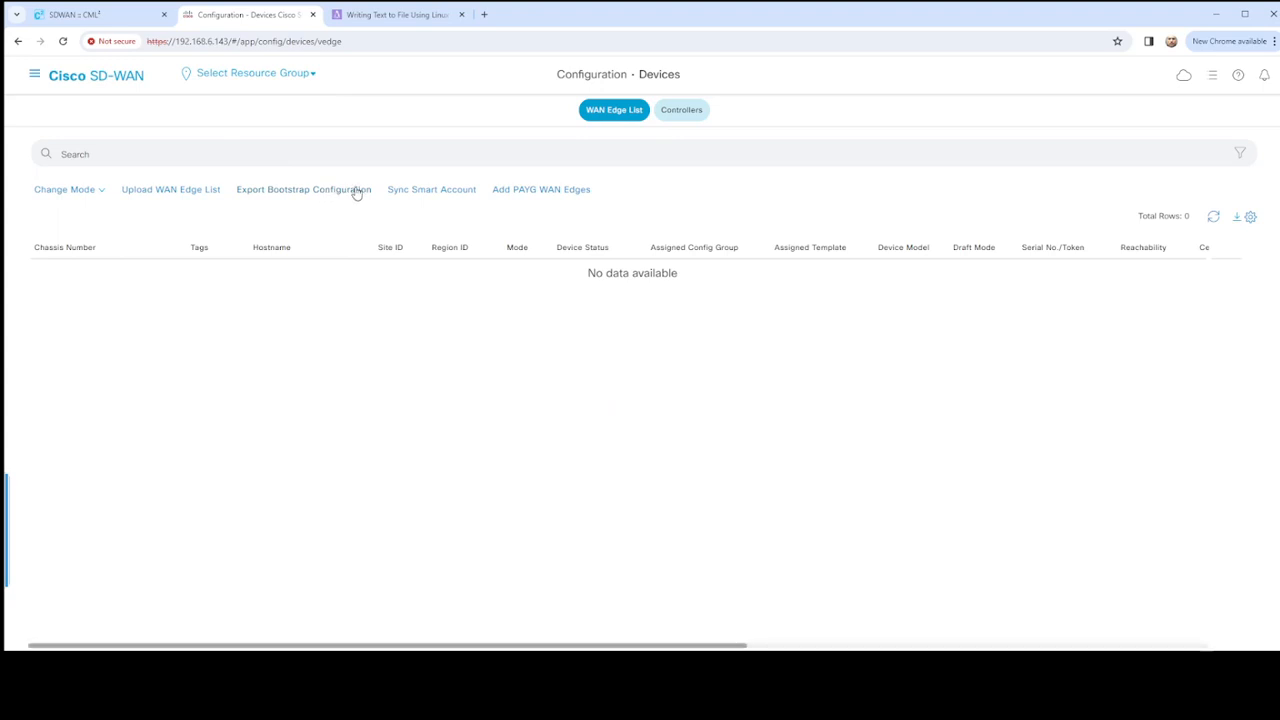
click(208, 192)
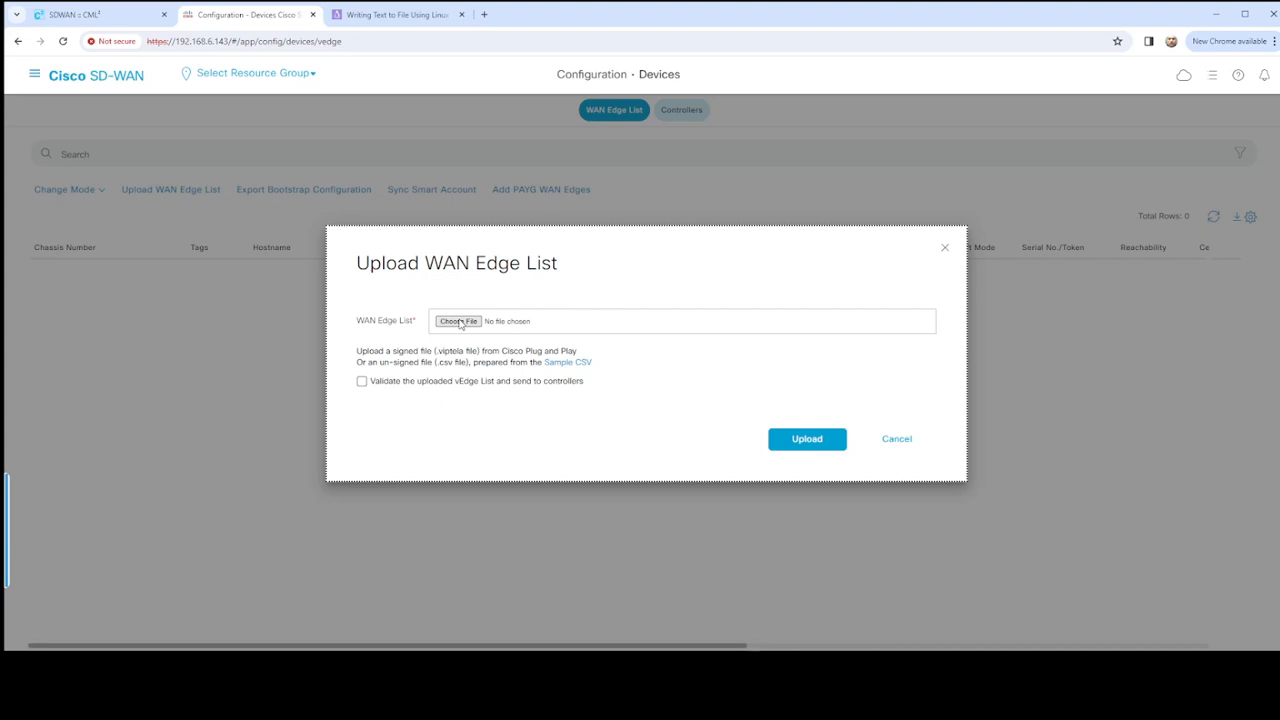
click(578, 366)
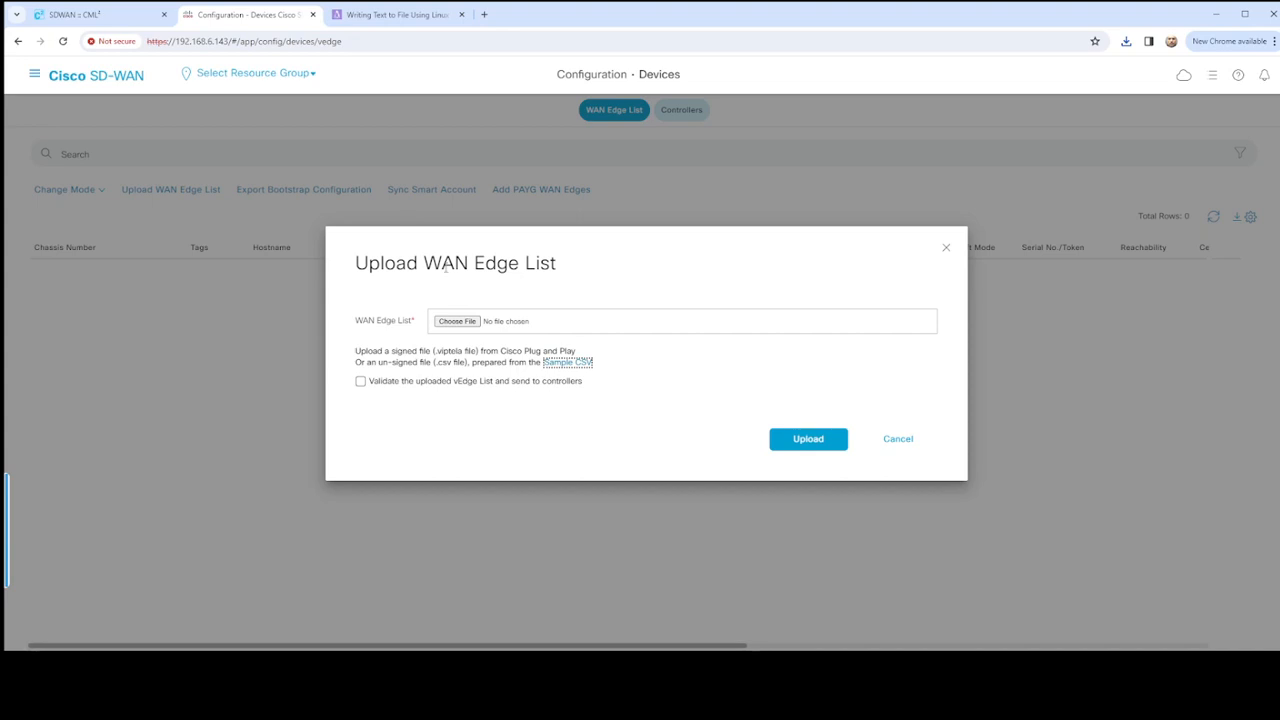
click(900, 441)
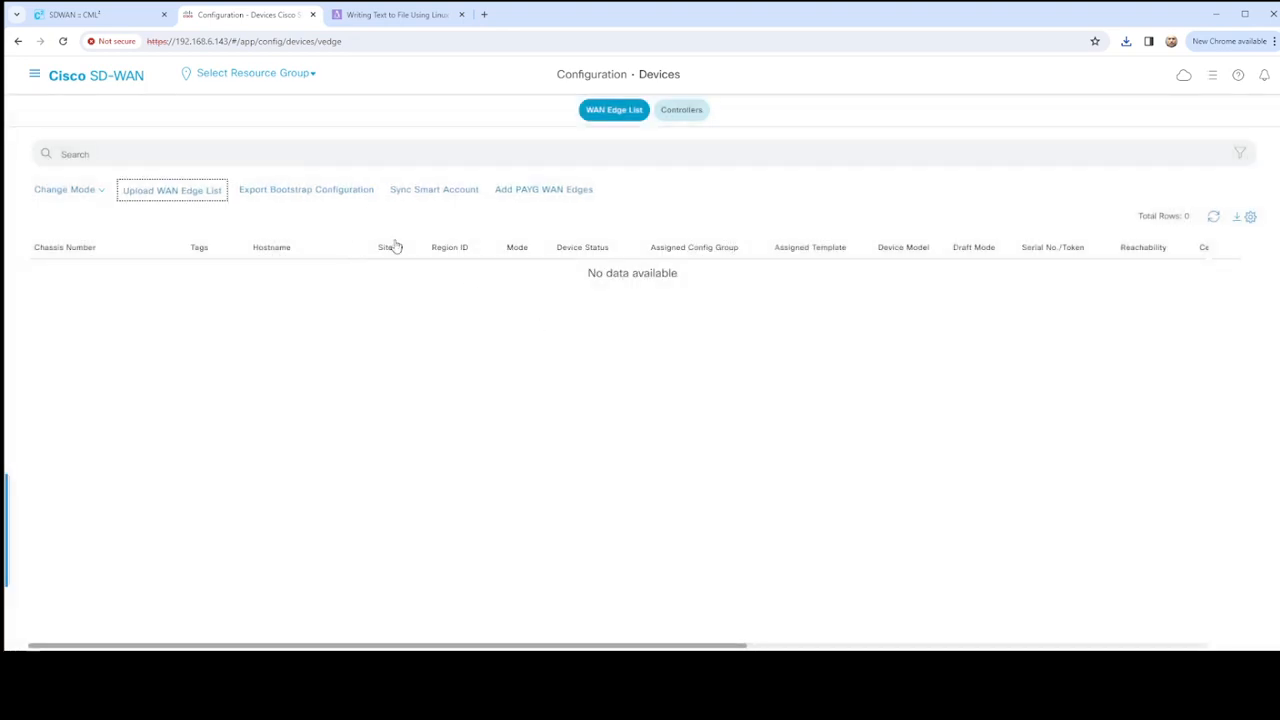
- Switch to Cisco Modeling Labs and run show certificate serial in the vEdge-01 console
click(105, 18)
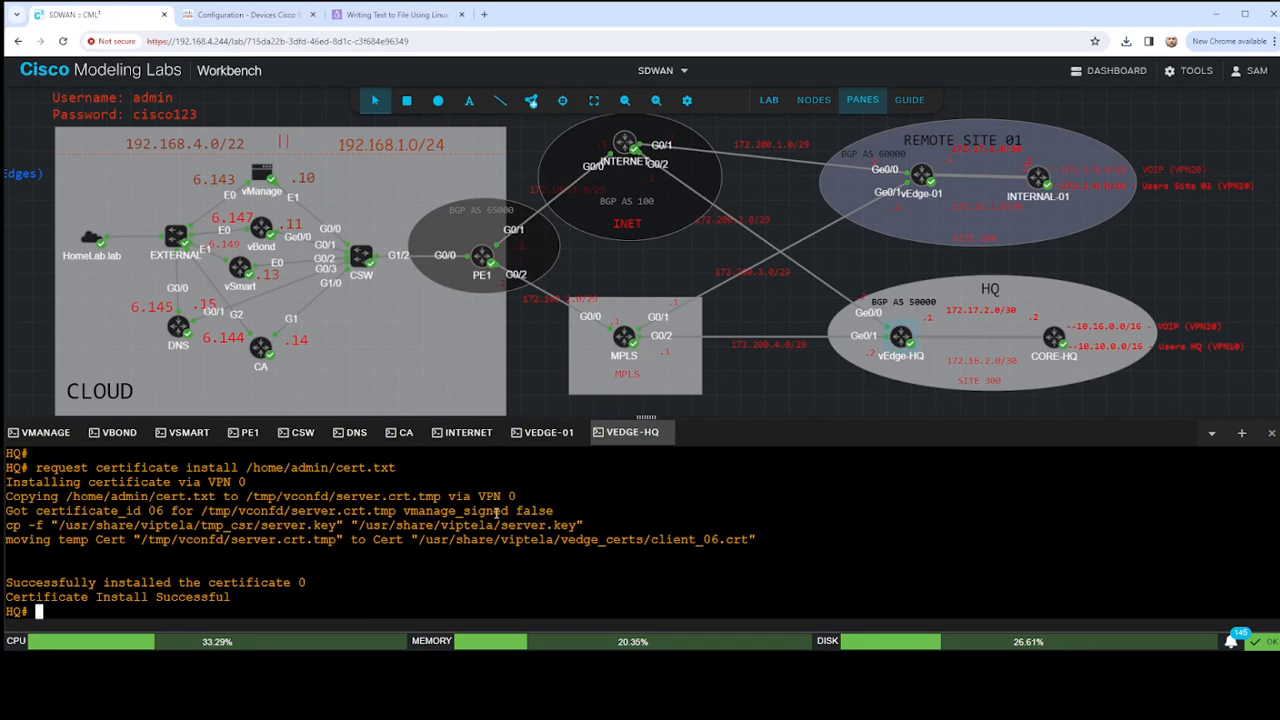
click(548, 432)
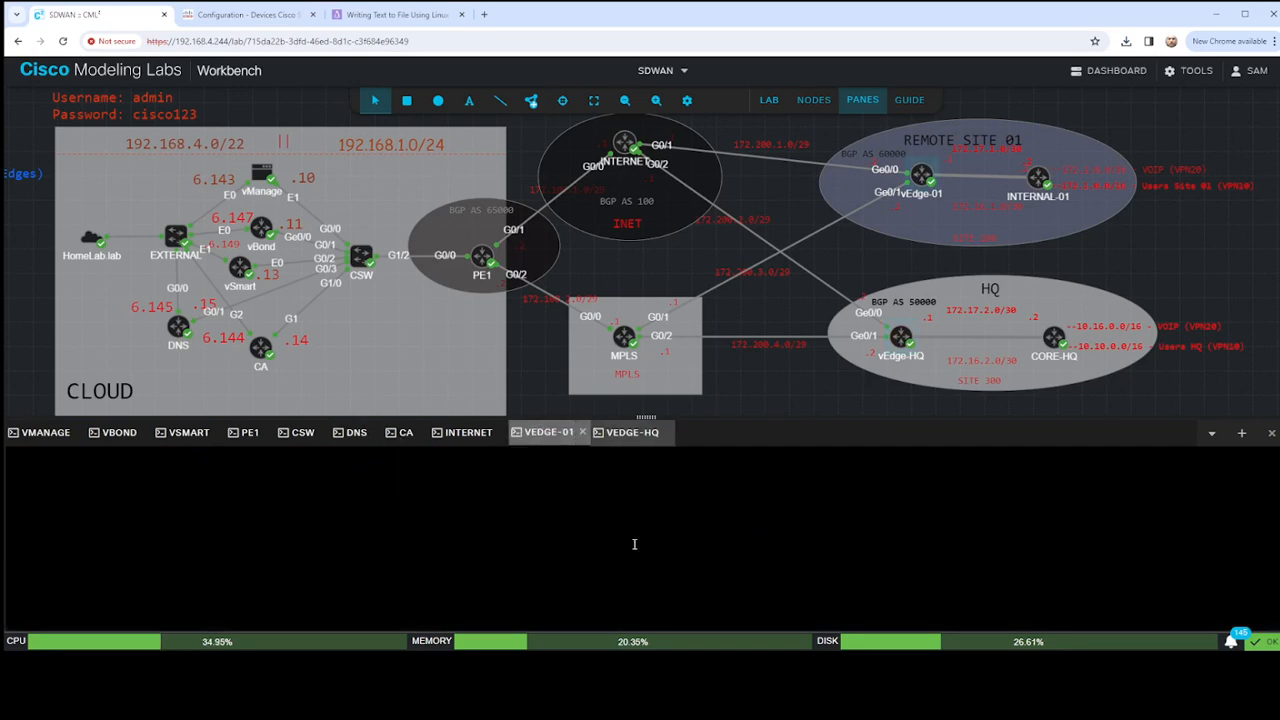
click(669, 528)
key(Return)
key(Return)
key(Return)
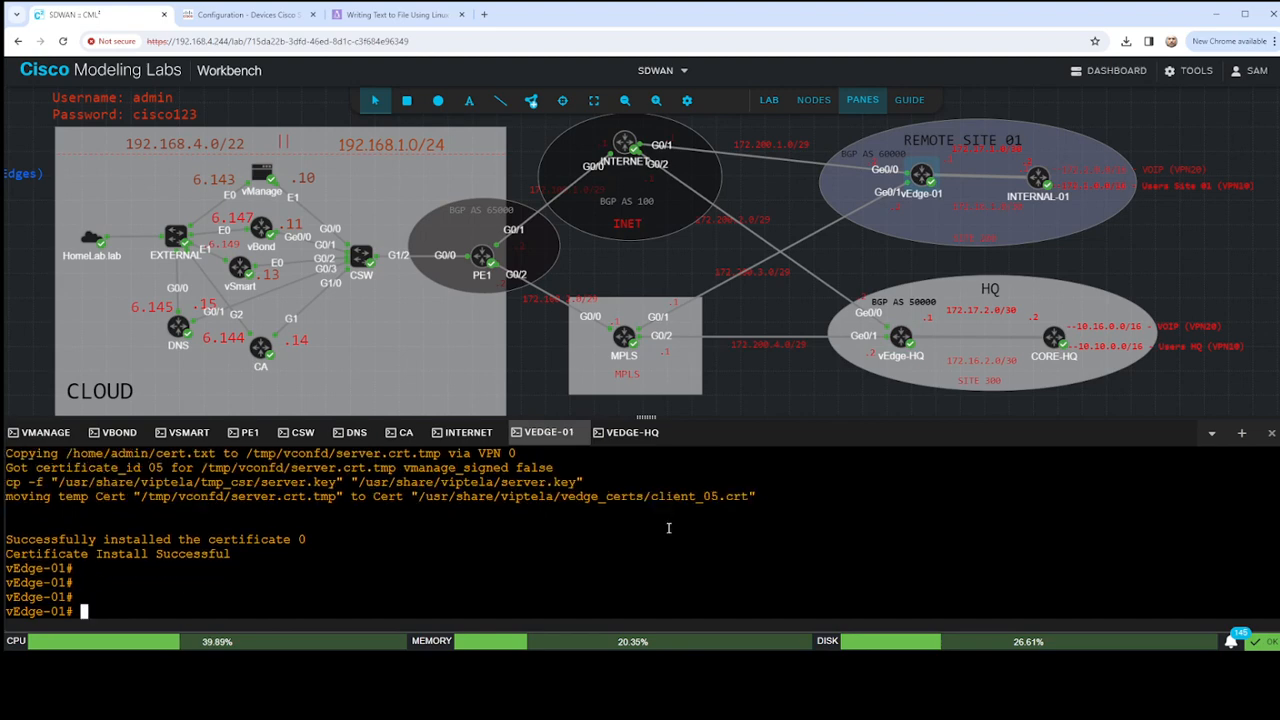
text(show c)
text(e)
key(Tab)
text(se)
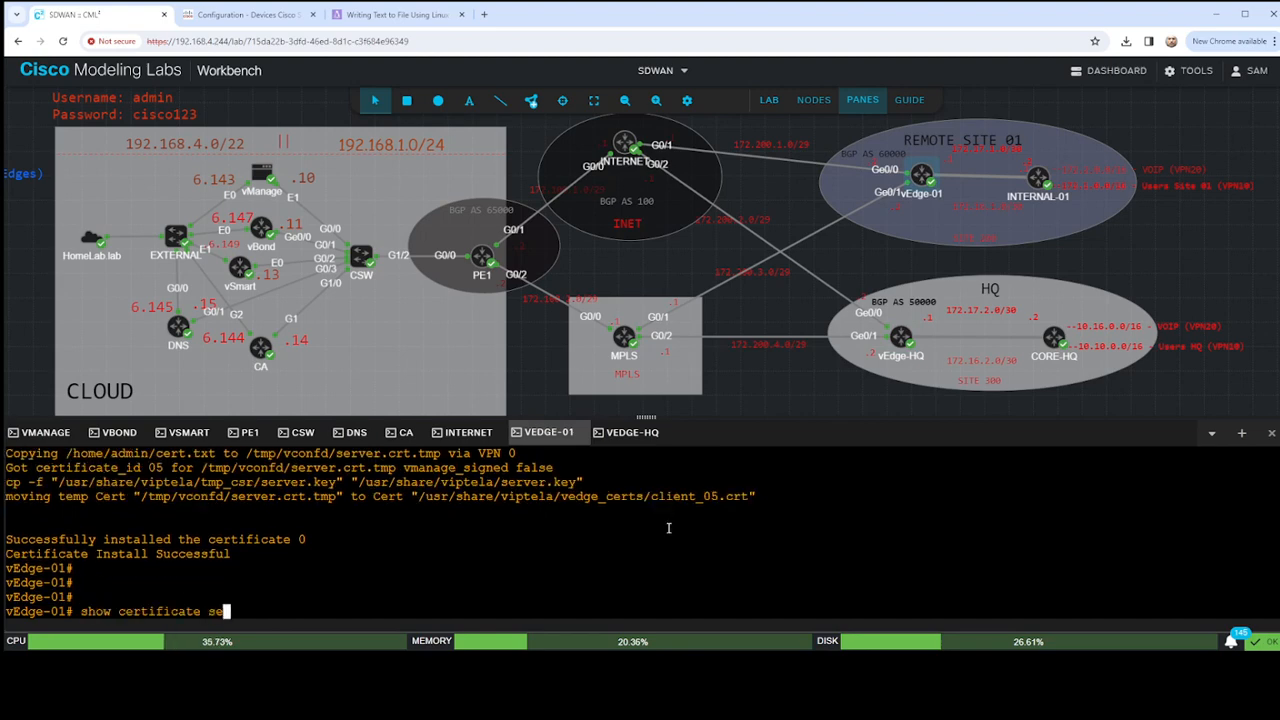
key(Tab)
key(Return)
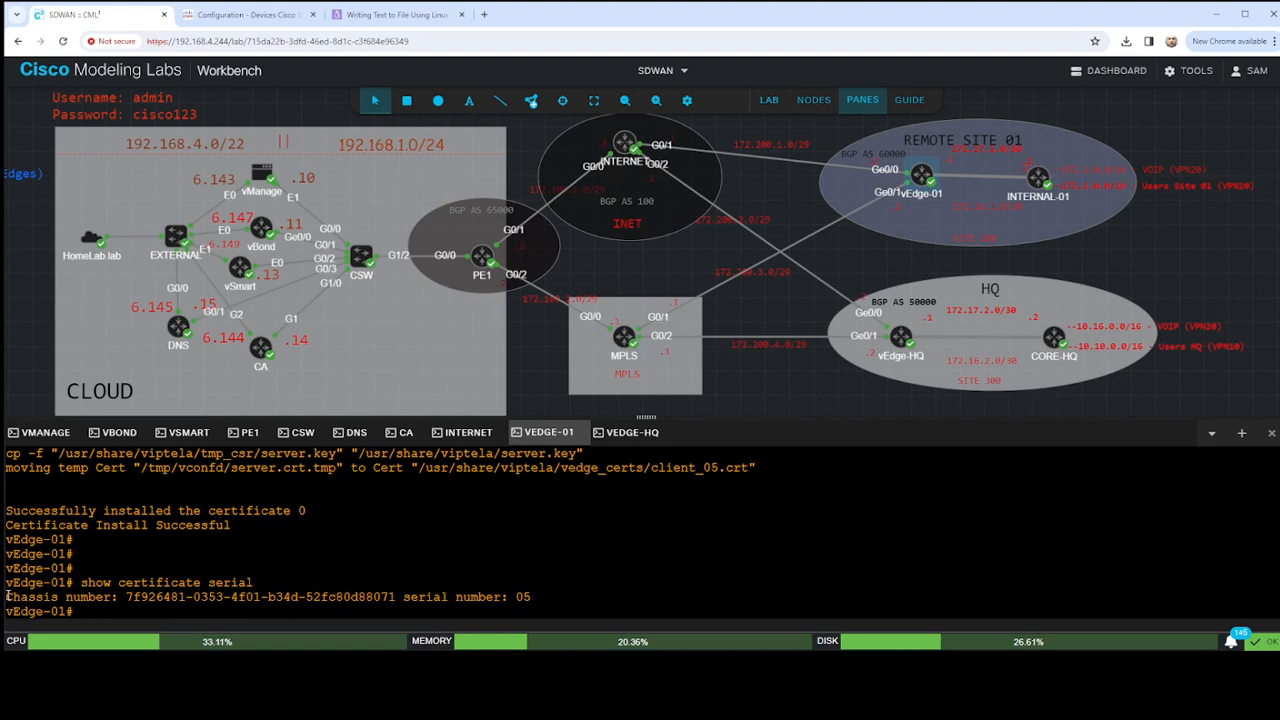
- Examine the chassis and serial numbers in vEdge-01's output, and select only the chassis number value
drag(7, 596, 397, 596)
click(463, 598)
drag(515, 596, 555, 596)
drag(127, 596, 395, 597)
key(ctrl+c)
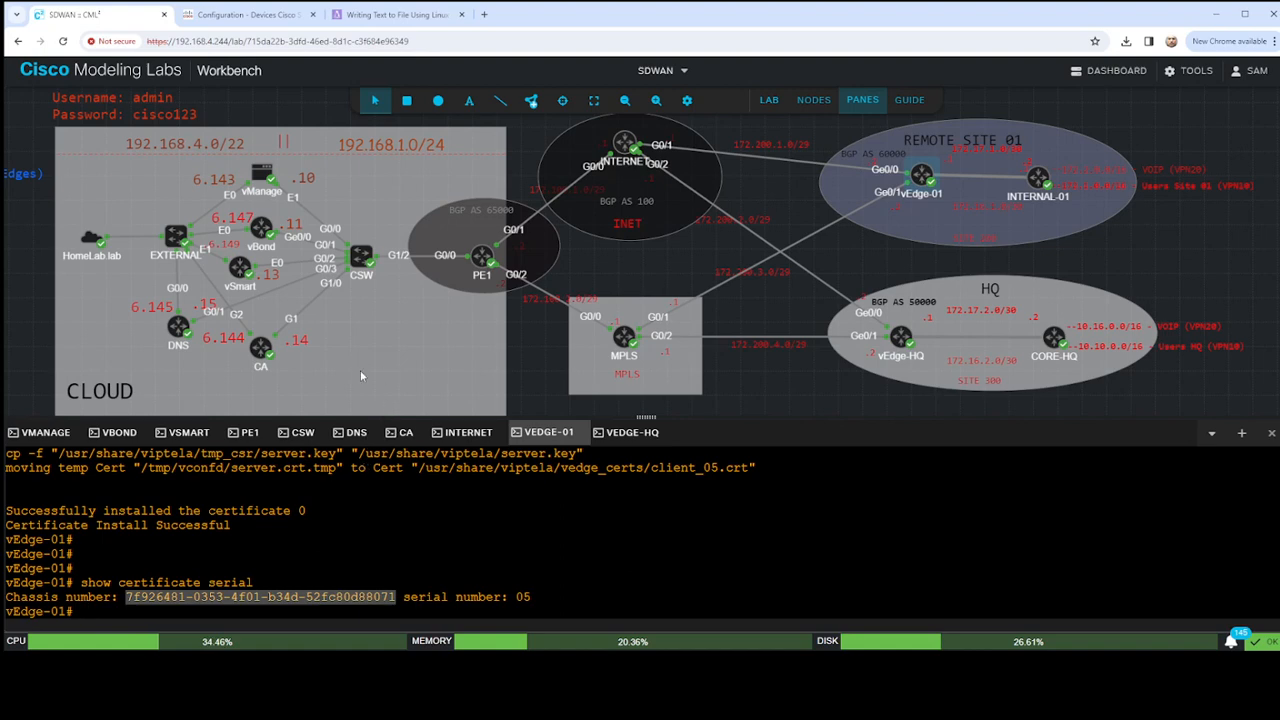
- Open the vManage console and log in as admin with the account password
click(45, 432)
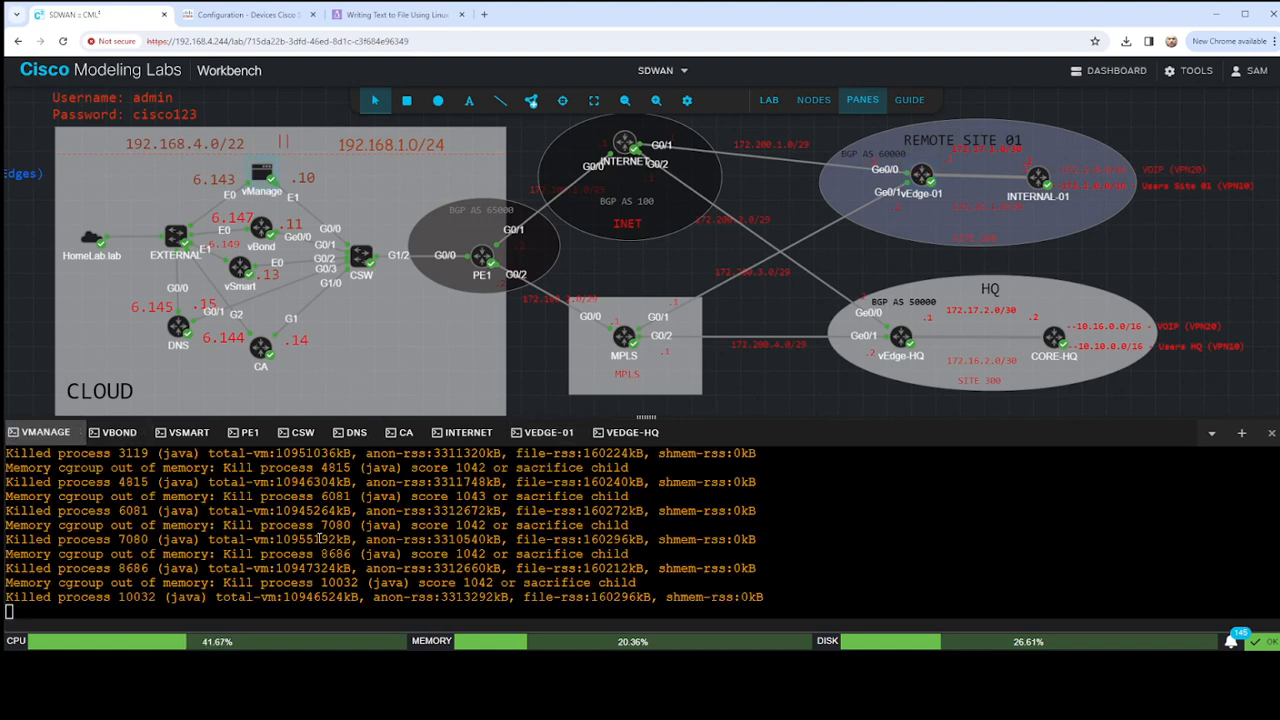
key(Return)
text(admin)
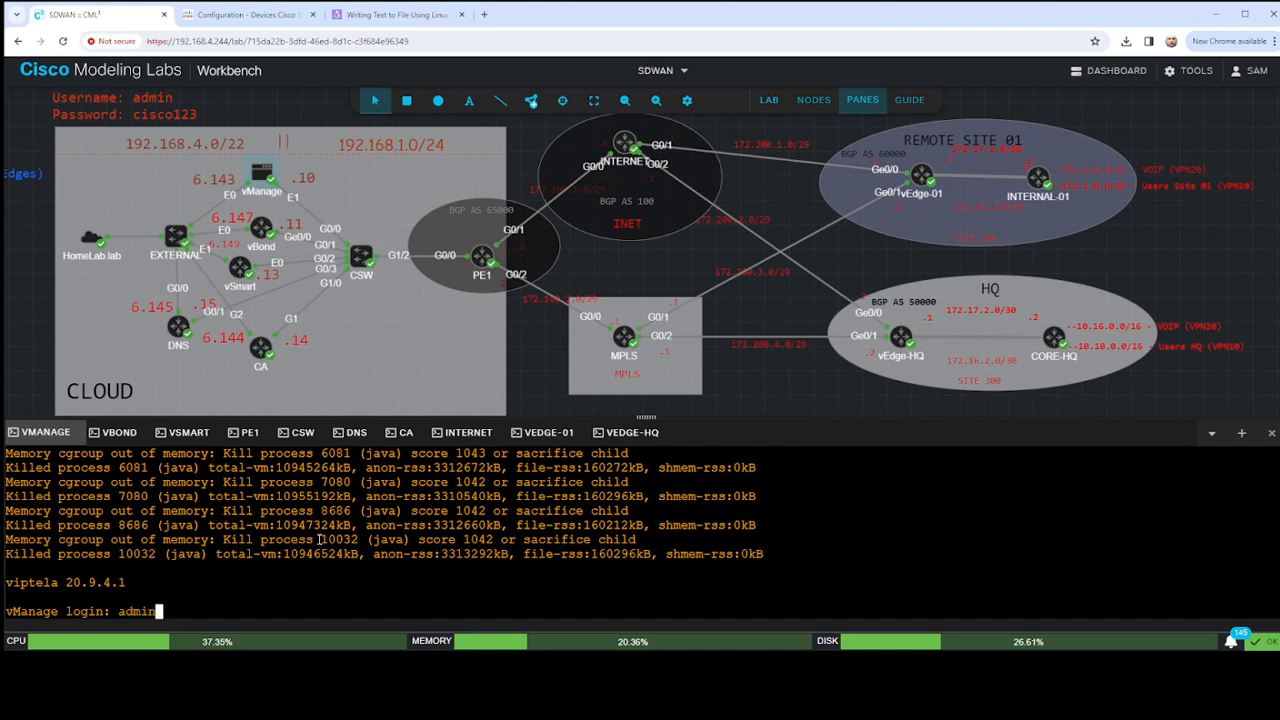
key(Return)
key(Return)
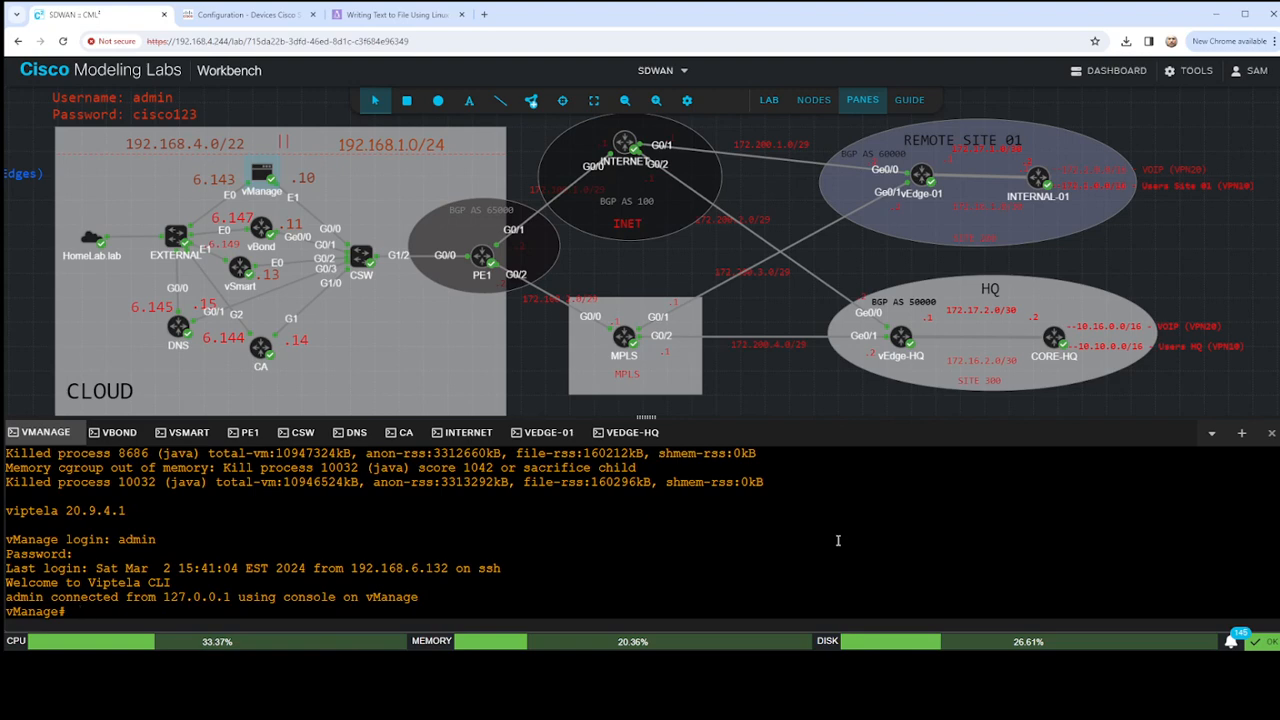
- Compose a request vedge add command on vManage with vEdge-01's copied chassis number after chassis-num, followed by the serial-num parameter
key(Return)
key(Return)
key(Return)
key(Return)
text(req)
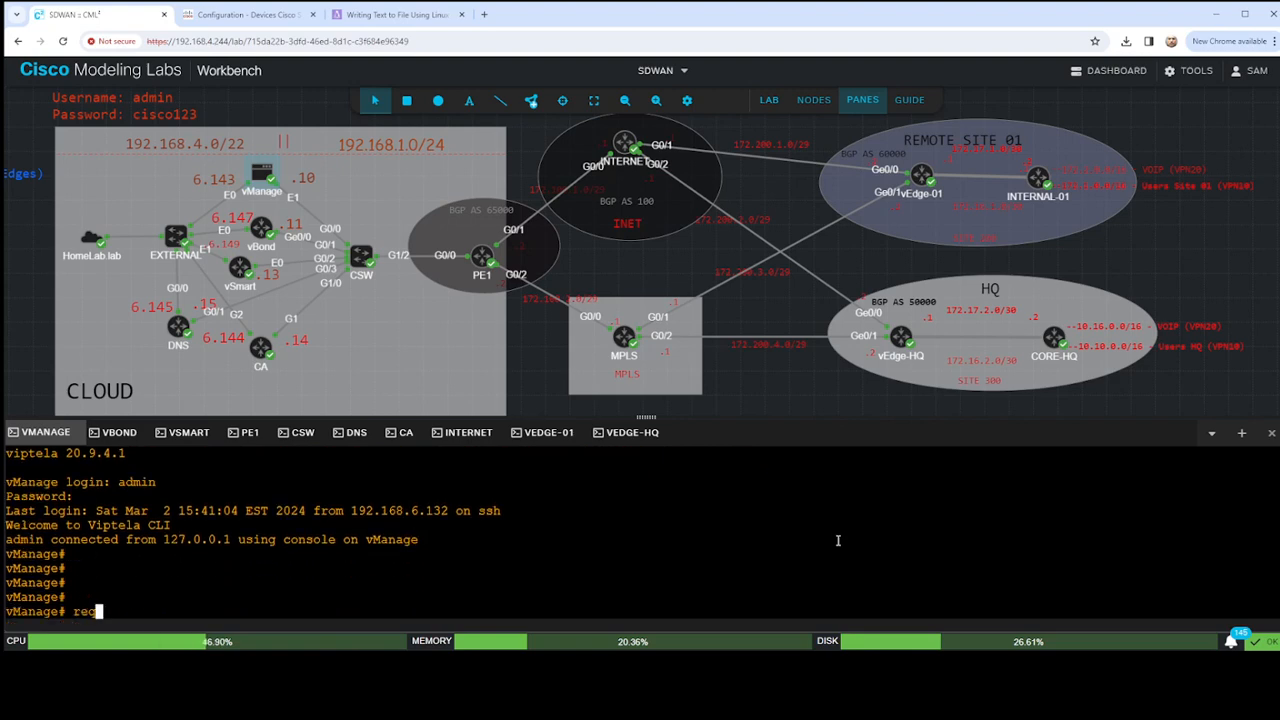
text(uest ve)
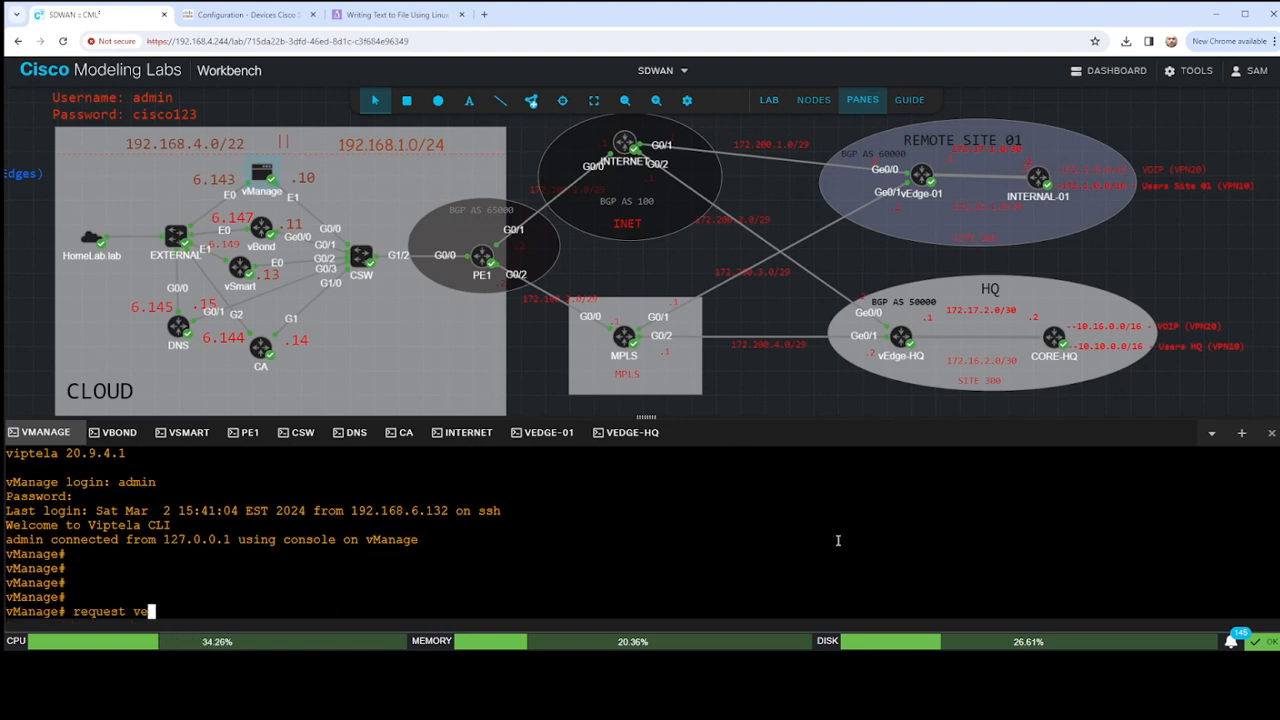
text(dge add)
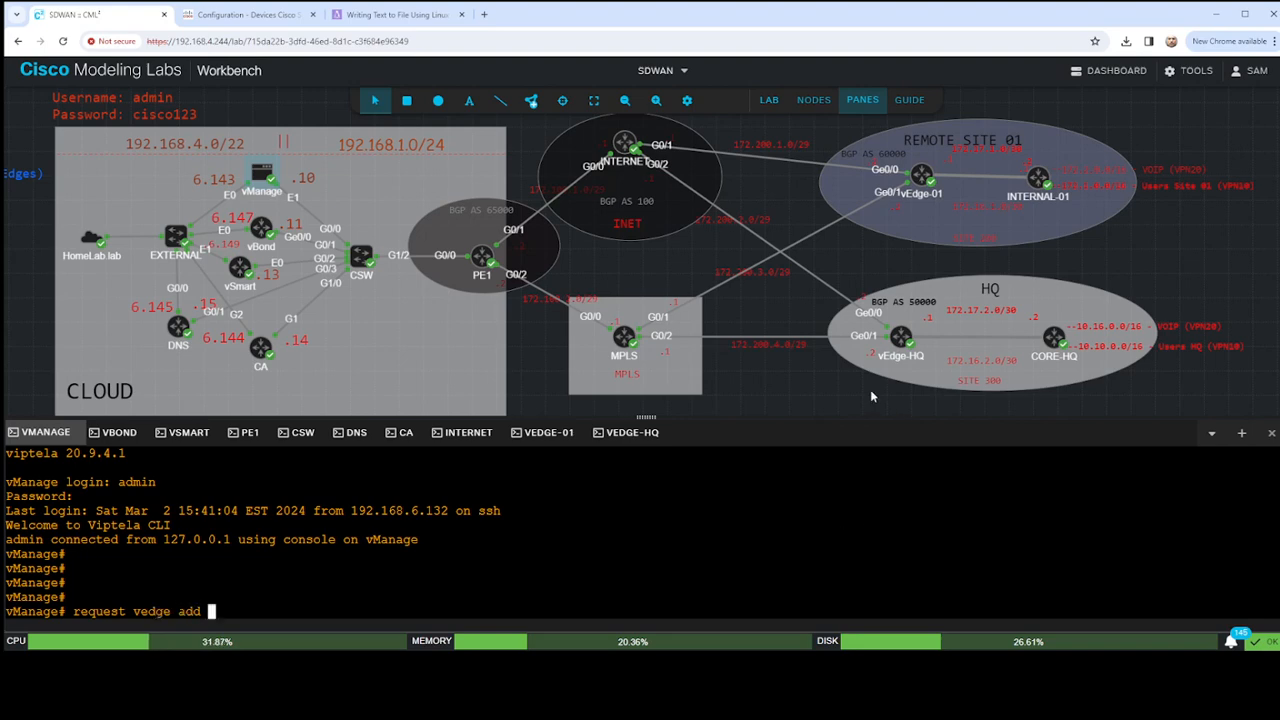
key(ctrl+v)
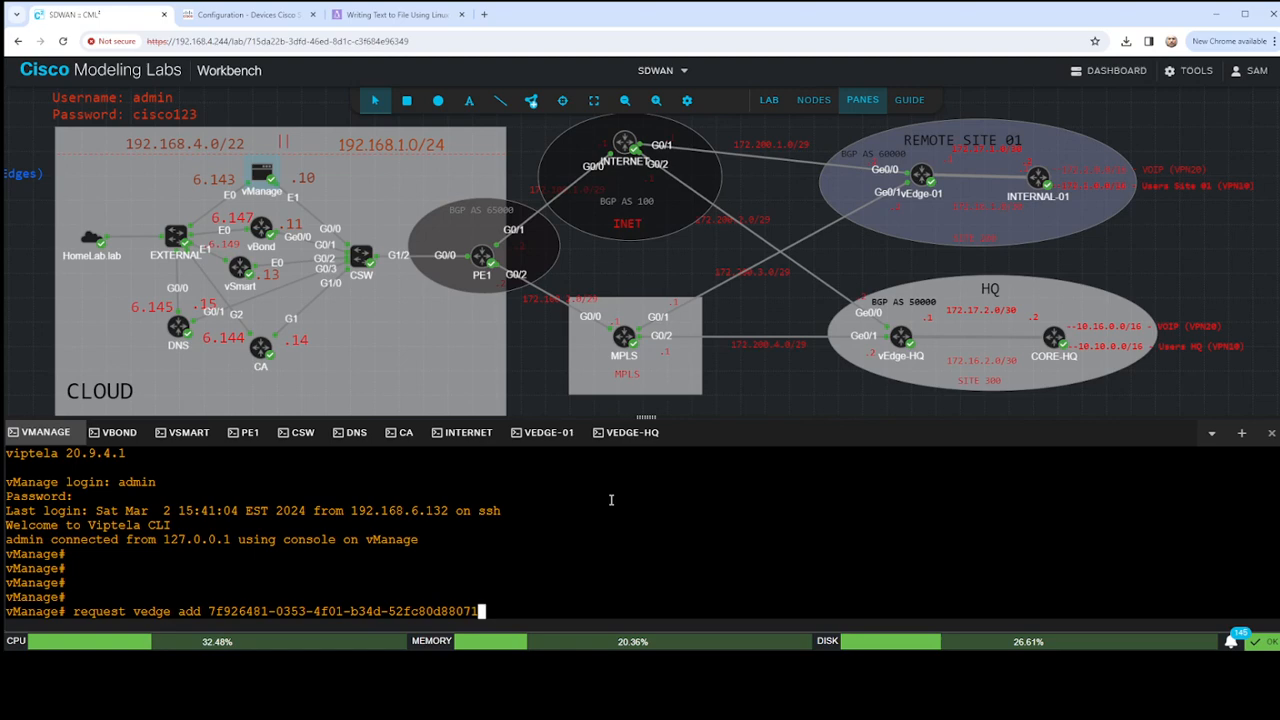
key(Left)
key(Left)
key(Left)
key(Left)
key(Left)
key(Left)
key(Left)
key(Left)
key(Left)
key(Left)
key(Left)
key(Left)
key(Left)
key(Left)
key(Left)
key(Left)
key(Left)
key(Left)
key(Left)
key(Left)
key(Left)
text(chassis)
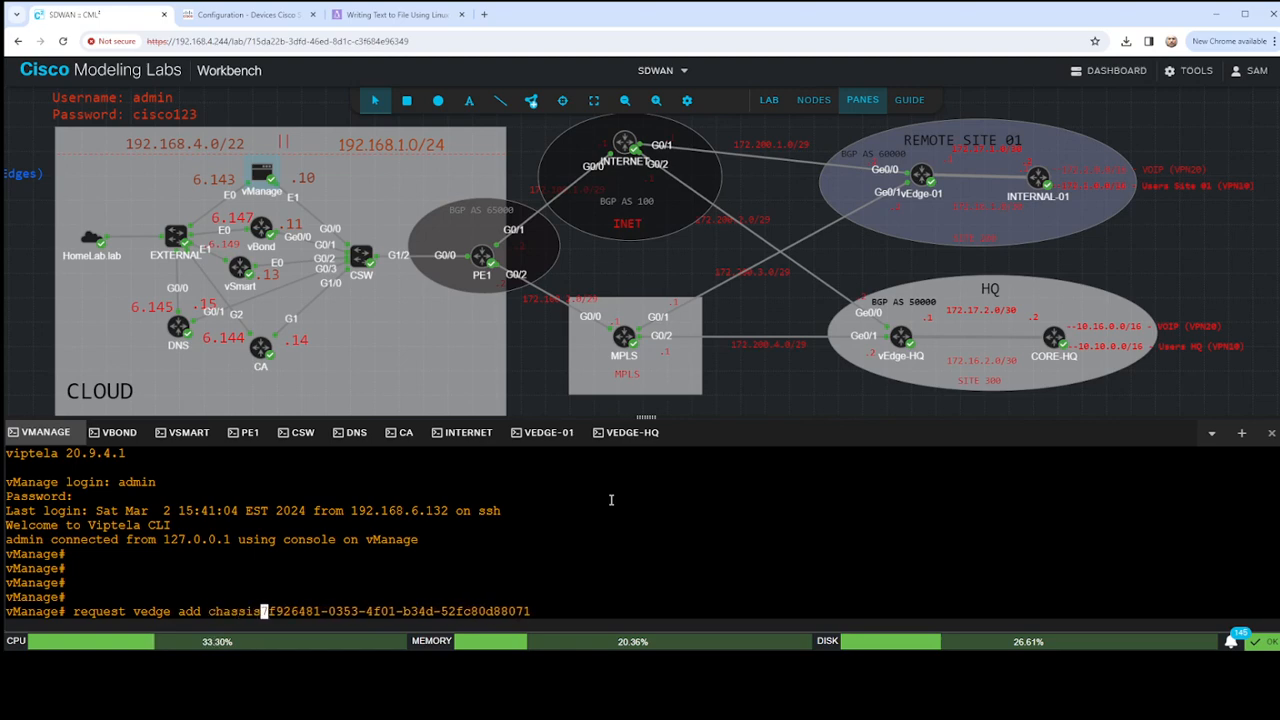
text(-num)
key(Right)
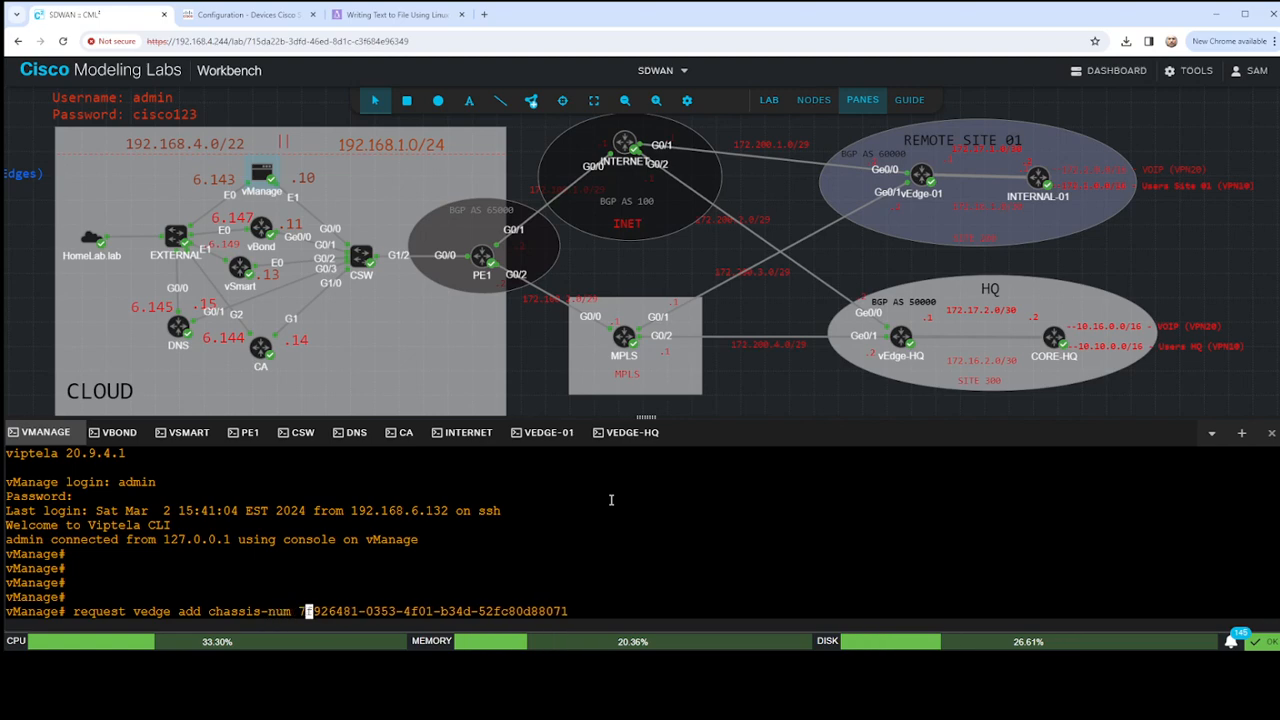
key(End)
text(serial-num)
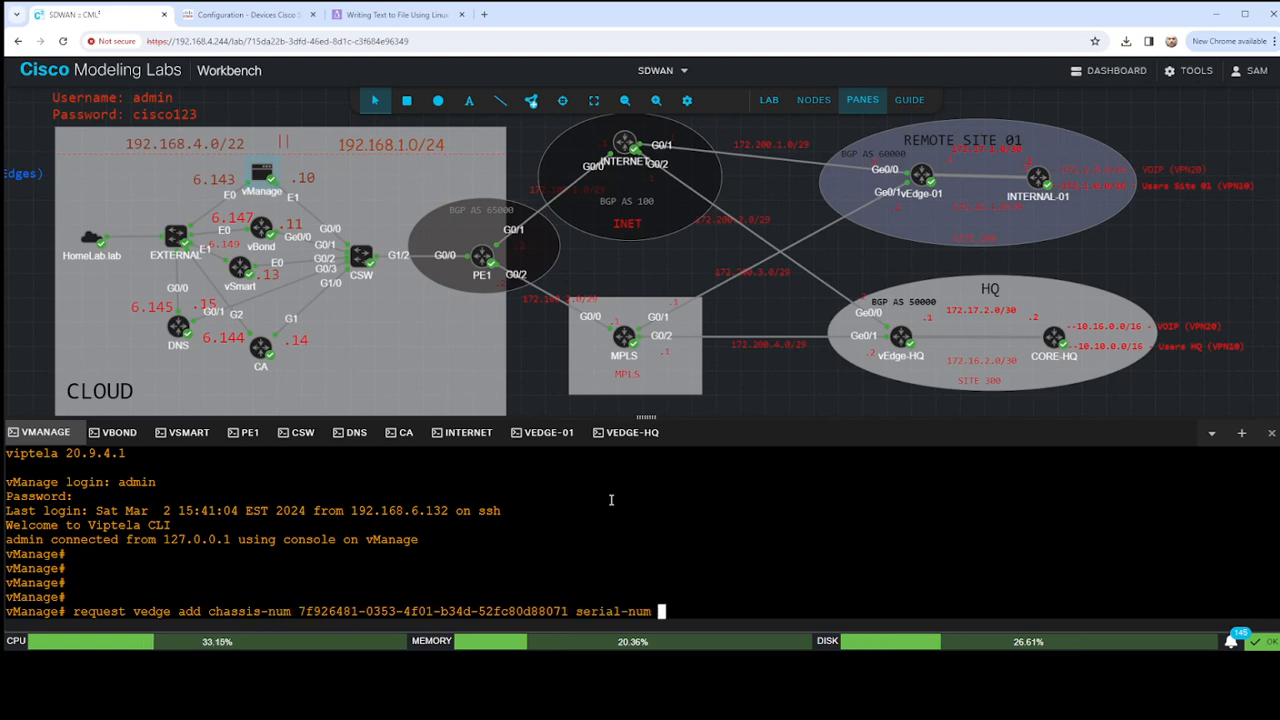
- Take the certificate serial number from vEdge-01's console, complete the vManage command with serial-num 05, and run it
click(542, 432)
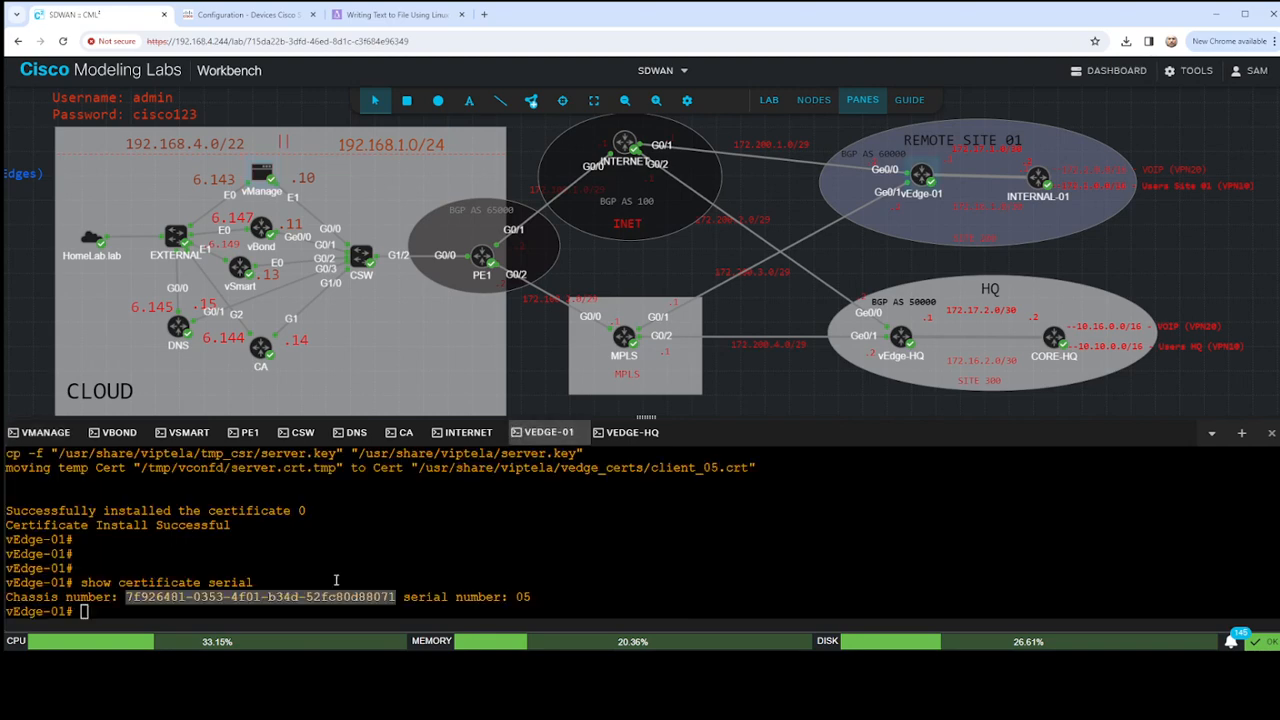
double_click(520, 596)
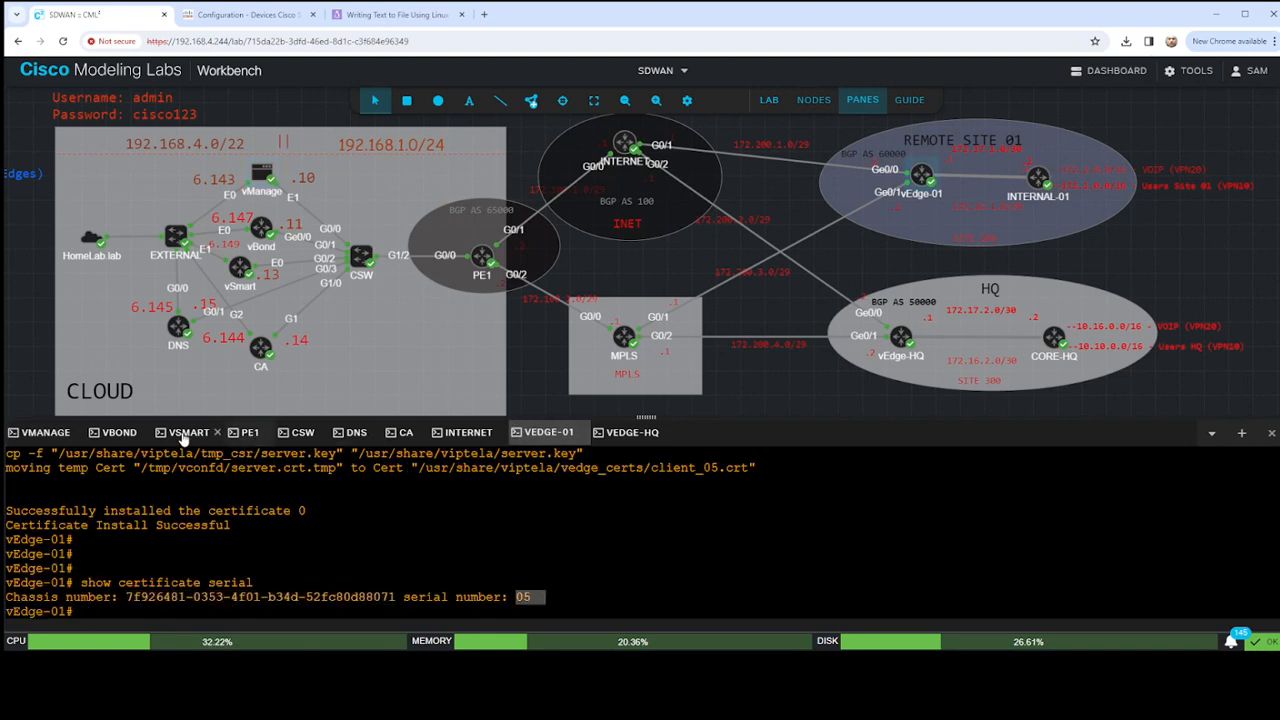
click(48, 433)
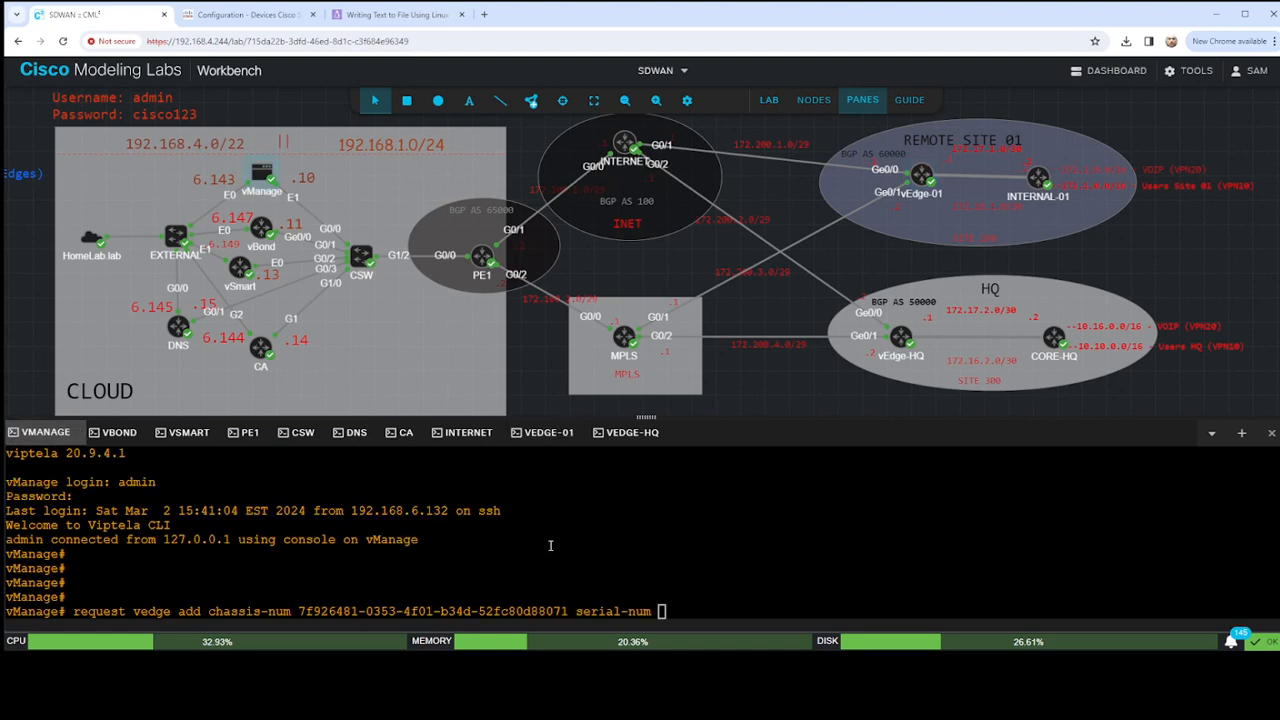
text(05)
key(Return)
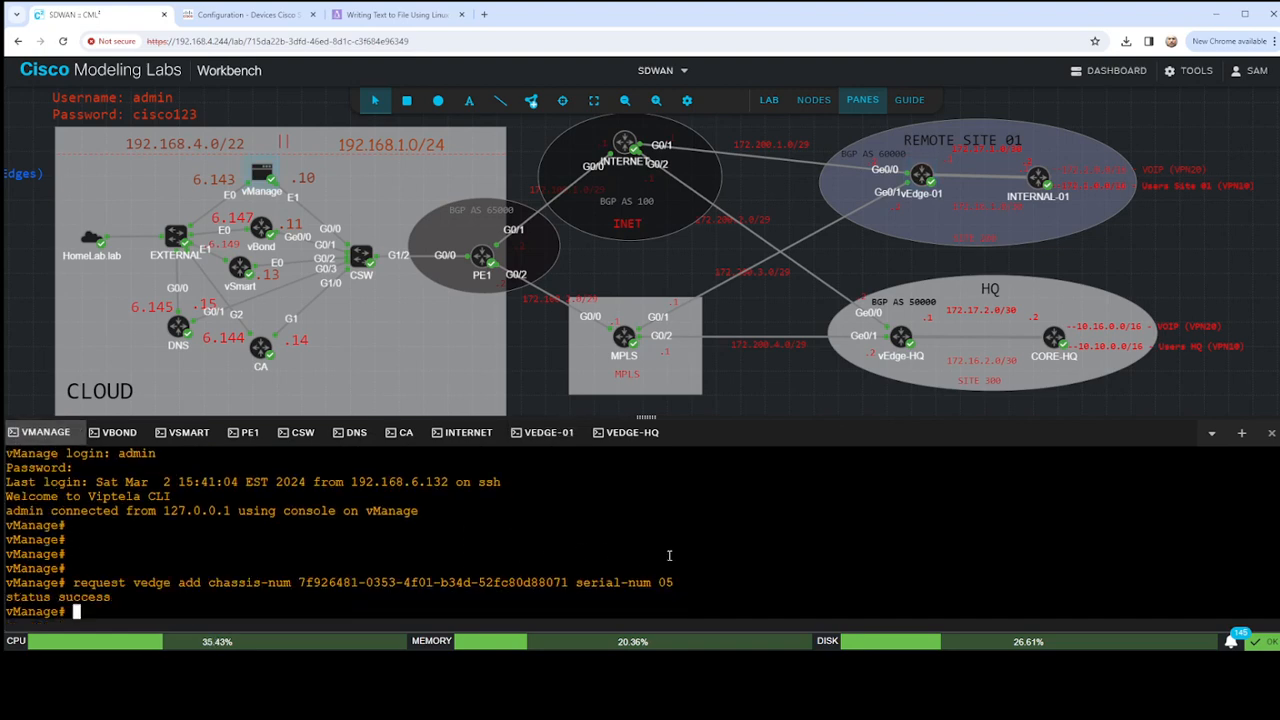
- Copy the full vEdge-01 registration command and log in to the vBond console as admin with the account password
drag(74, 583, 675, 583)
key(ctrl+c)
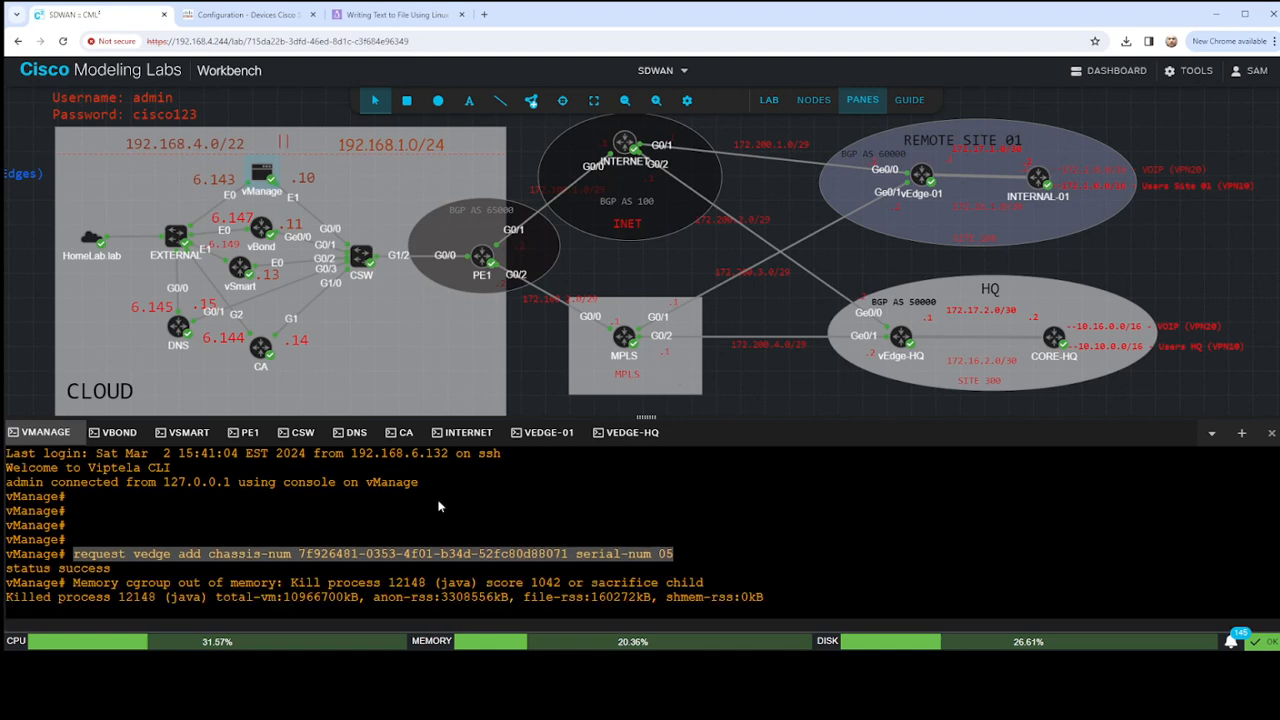
click(122, 433)
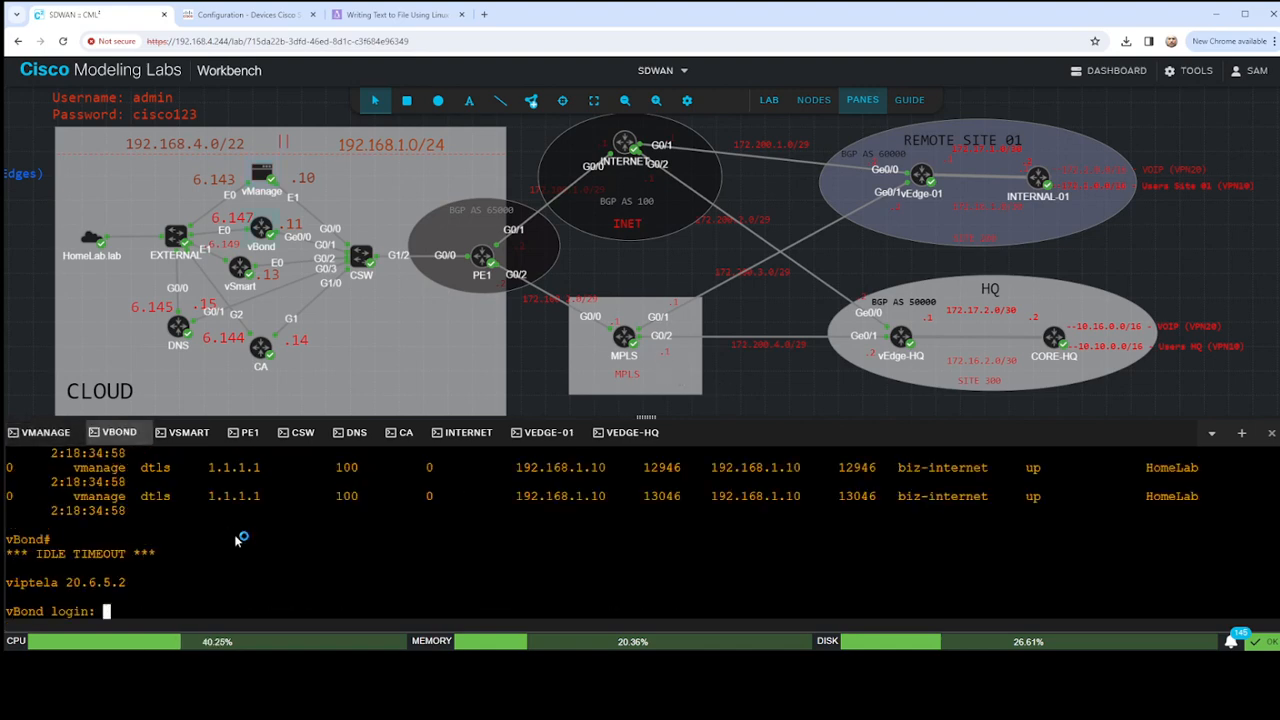
text(admin)
key(Return)
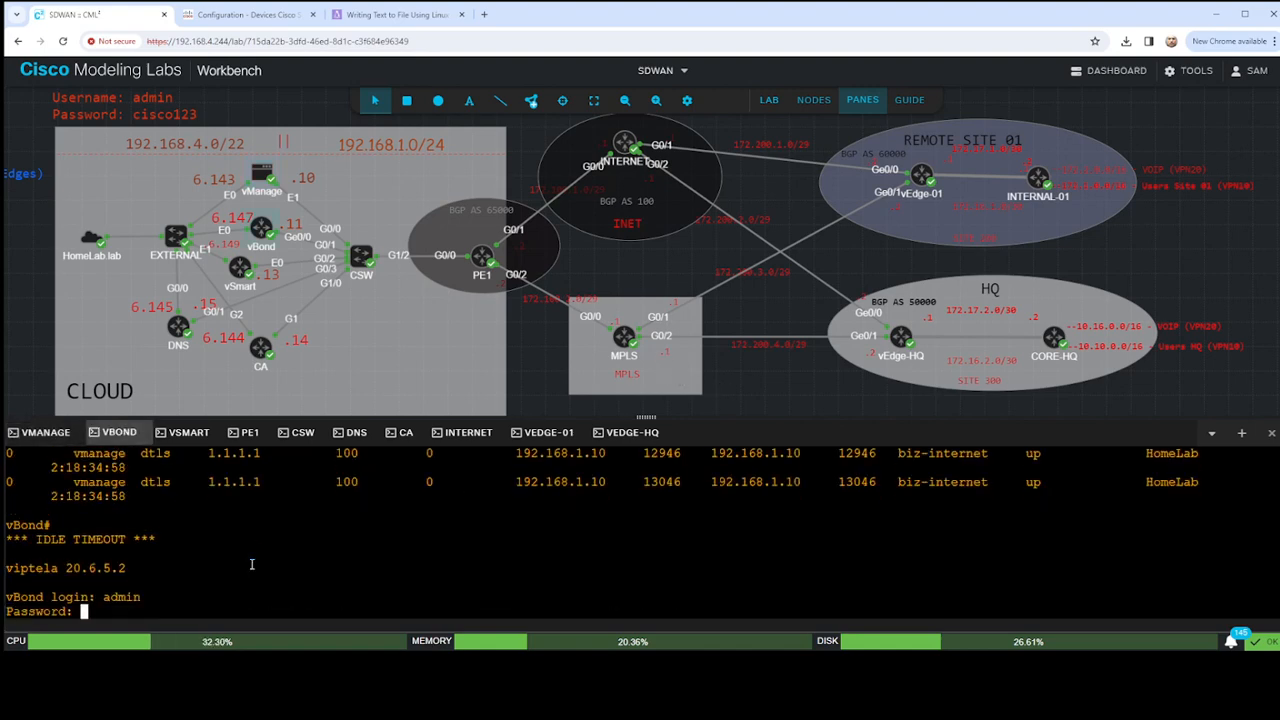
key(Return)
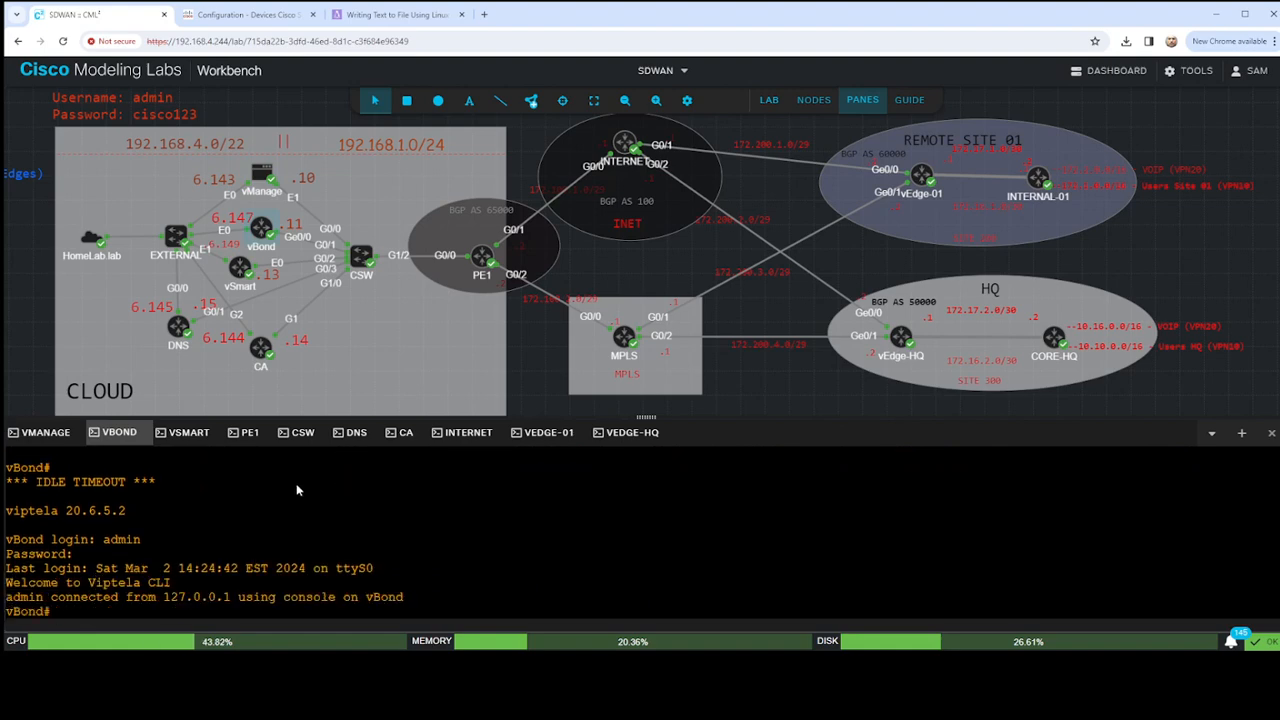
- Run the copied request vedge add command for vEdge-01 with serial-num 05 on vBond
key(ctrl+v)
key(Return)
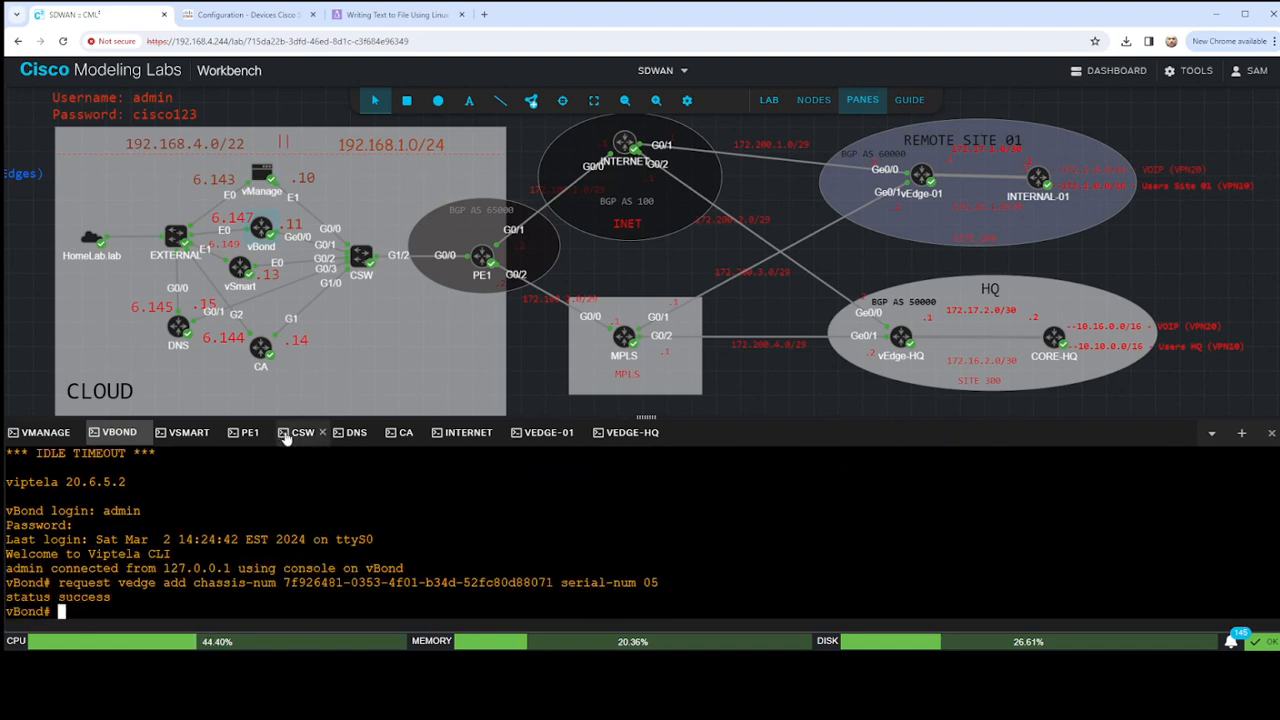
drag(139, 596, 4, 598)
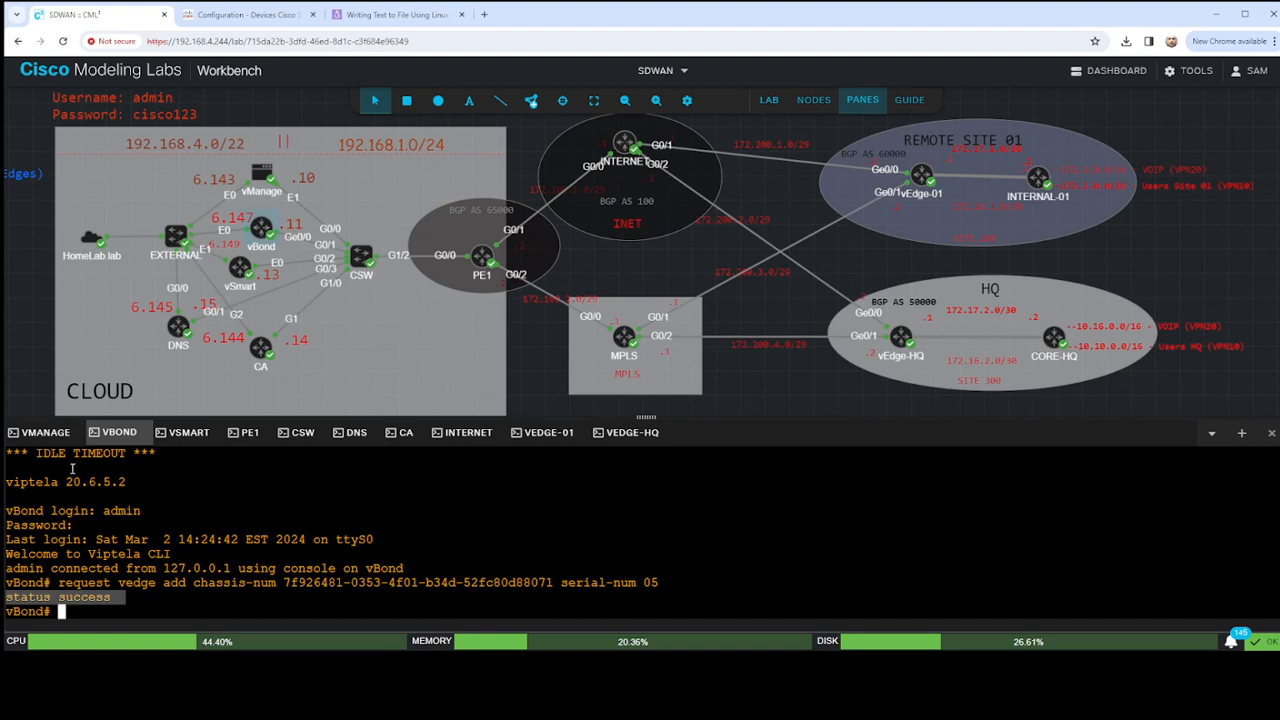
- Run show certificate serial in the vEdge-HQ console and copy the chassis number
click(632, 432)
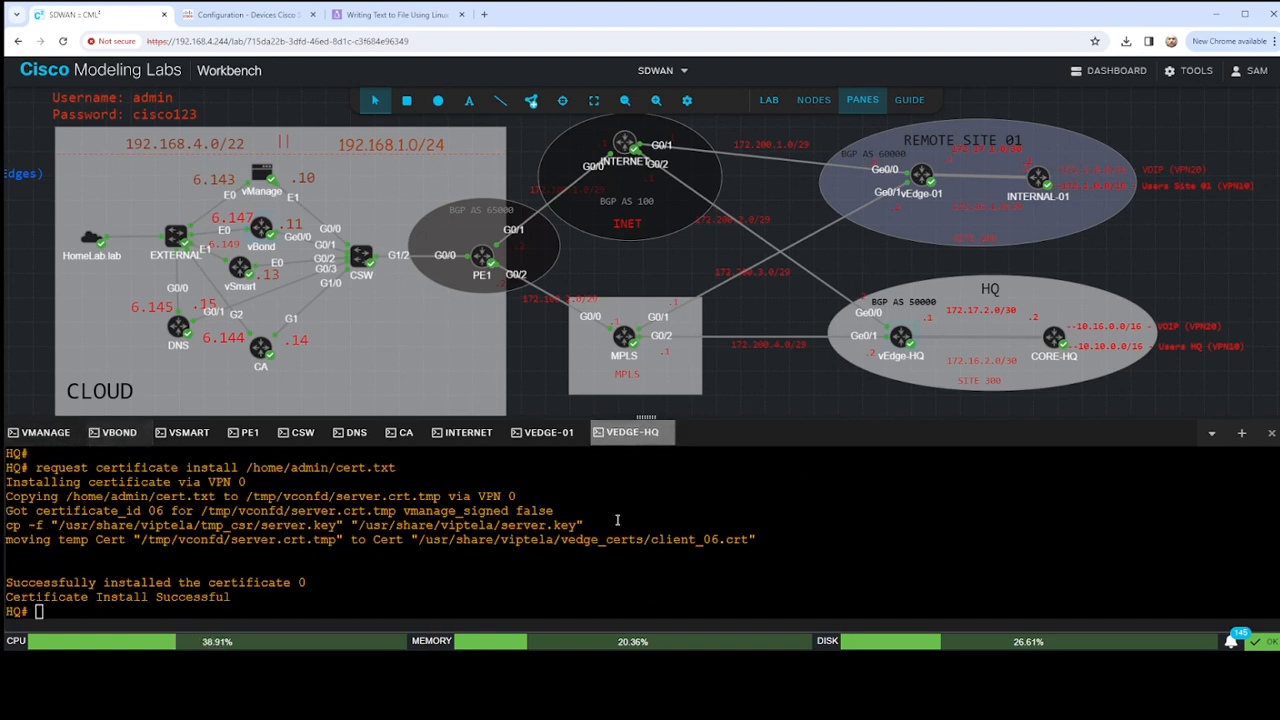
text(show certi)
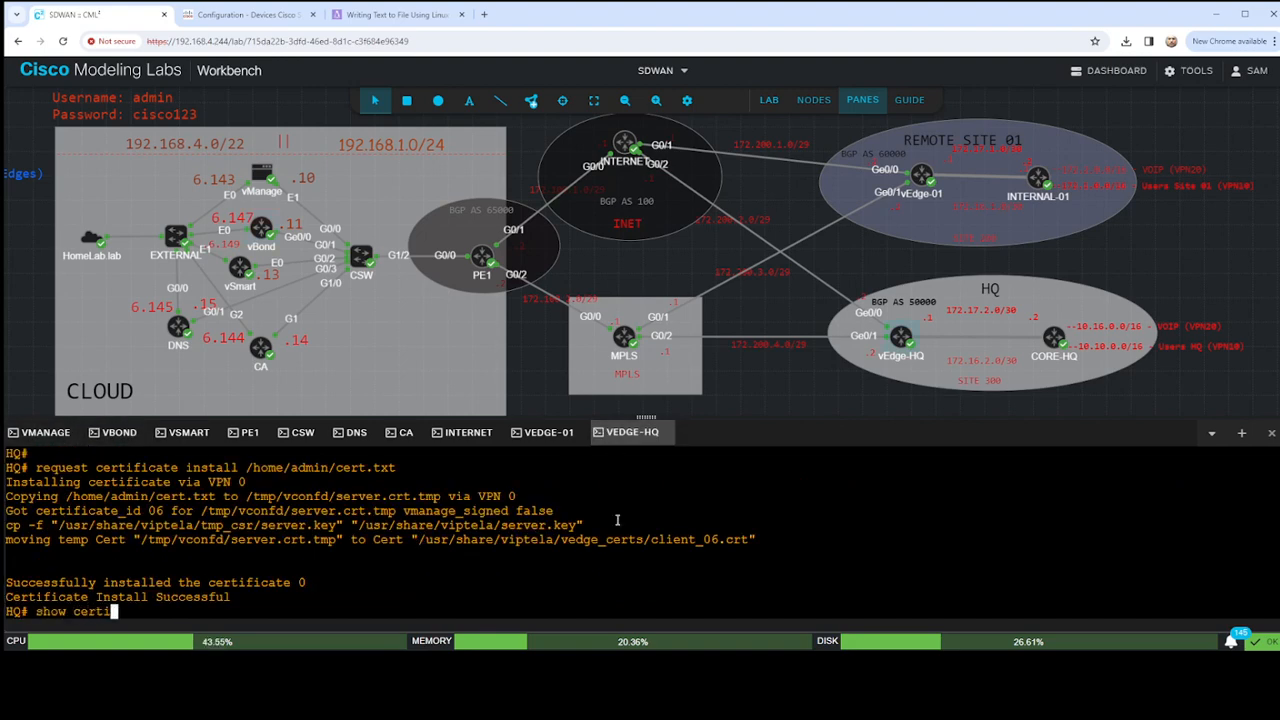
text(ficate serial)
key(Return)
drag(125, 597, 405, 597)
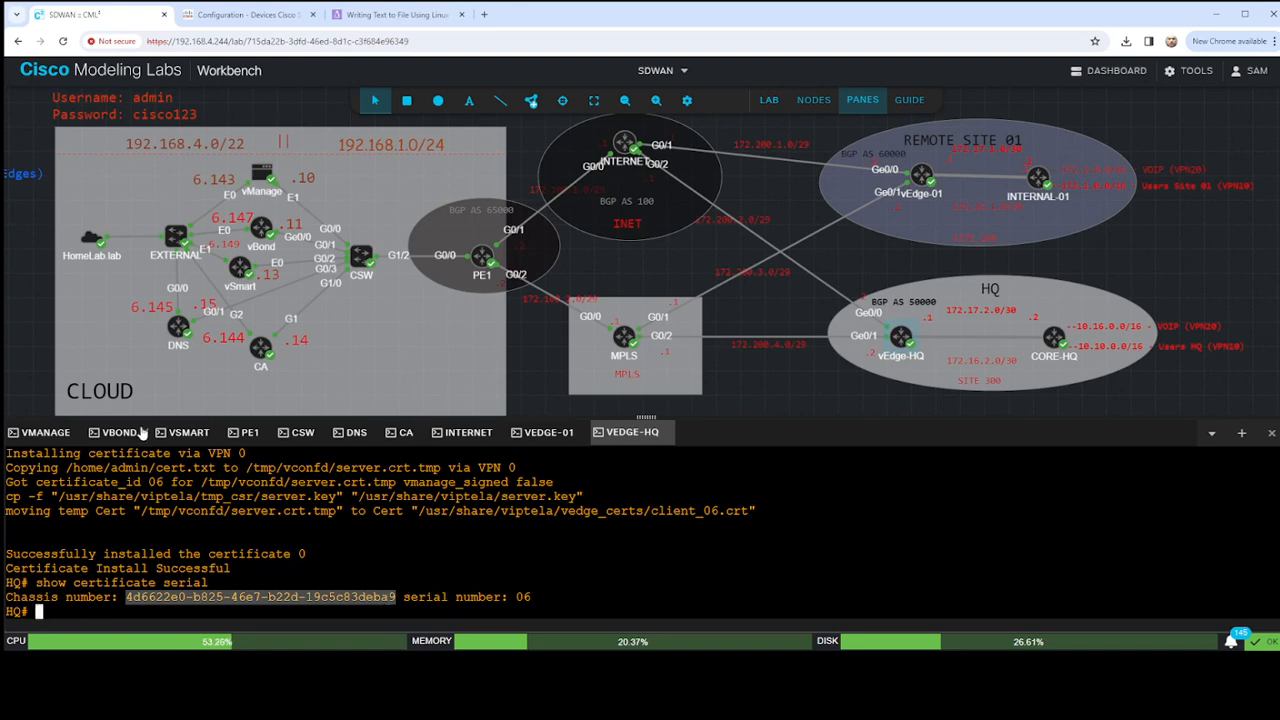
- Register vEdge-HQ on vManage by running request vedge add with its copied chassis-num and serial-num 06
click(45, 432)
click(255, 517)
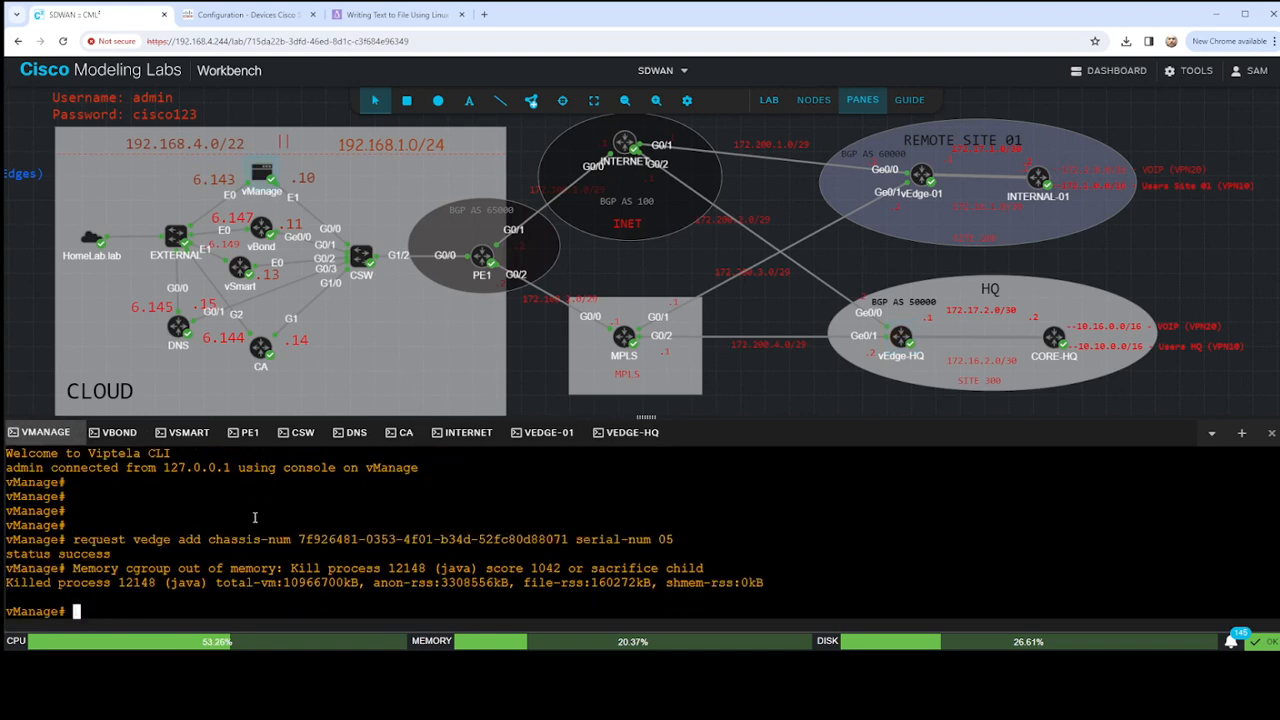
key(Return)
key(Return)
key(Return)
key(Return)
key(Return)
text(requ)
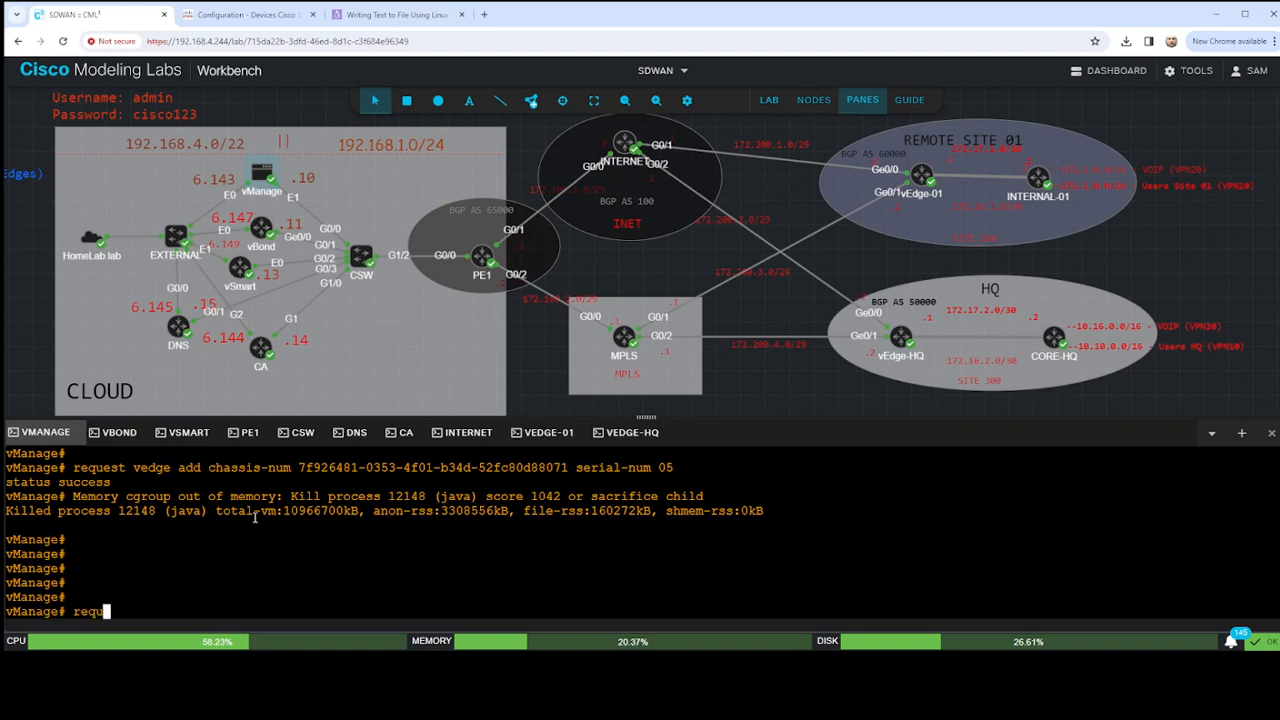
text(est vedge add )
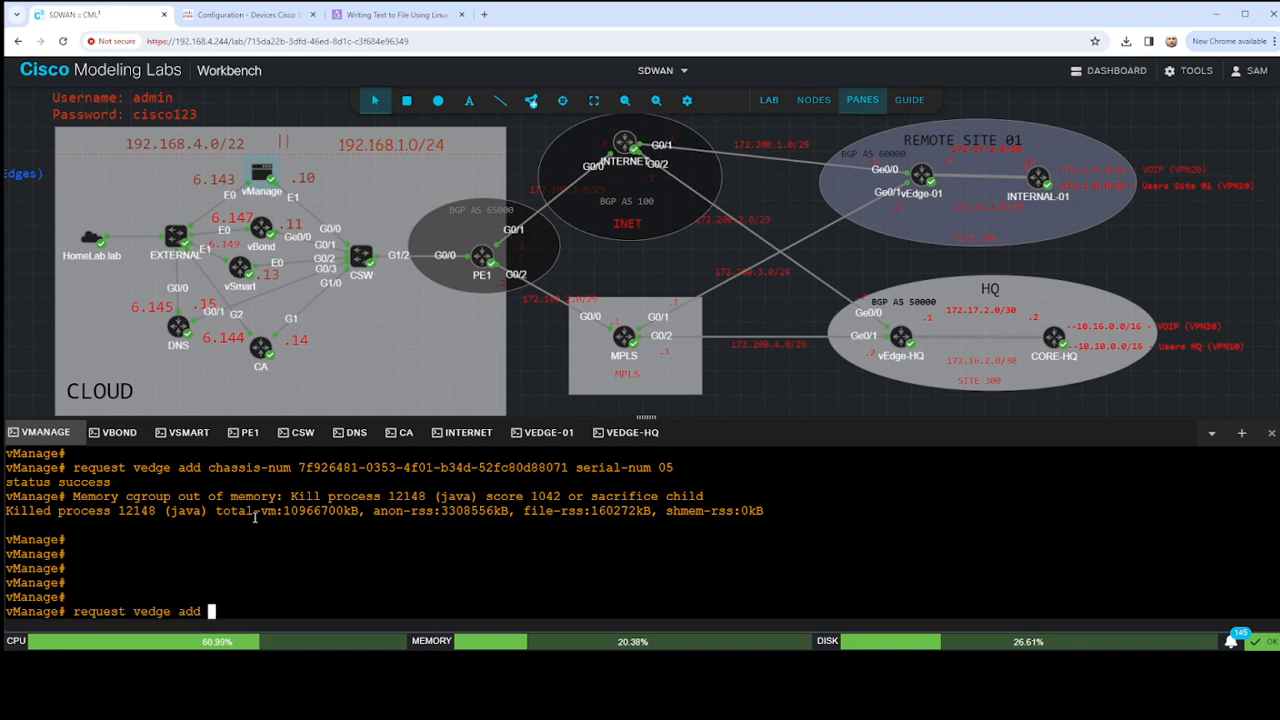
text(chassis-num)
text(4d6622e0-b825-46e7-b22d-19c5c83deba9)
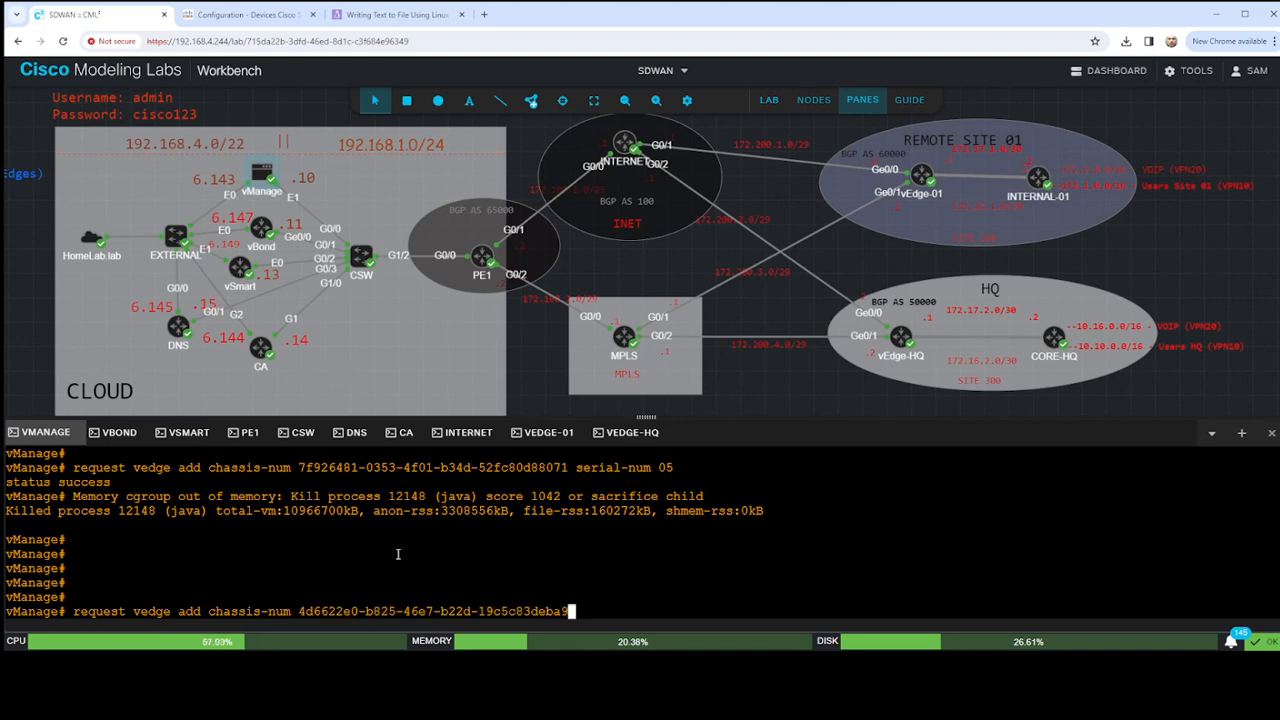
text(serial-num 06)
key(Return)
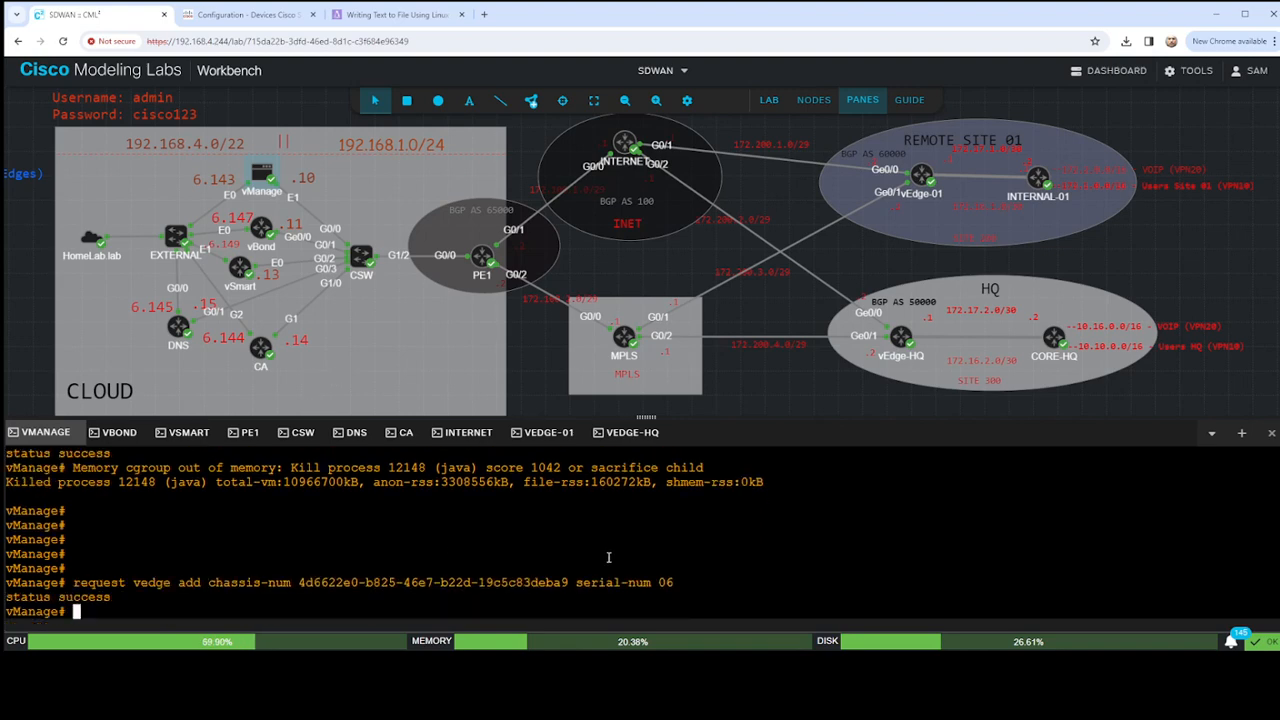
- Copy the vEdge-HQ registration command from vManage and run it in the vBond console
key(Return)
key(Return)
key(Return)
key(Return)
key(Return)
key(Return)
key(Return)
key(Return)
key(Return)
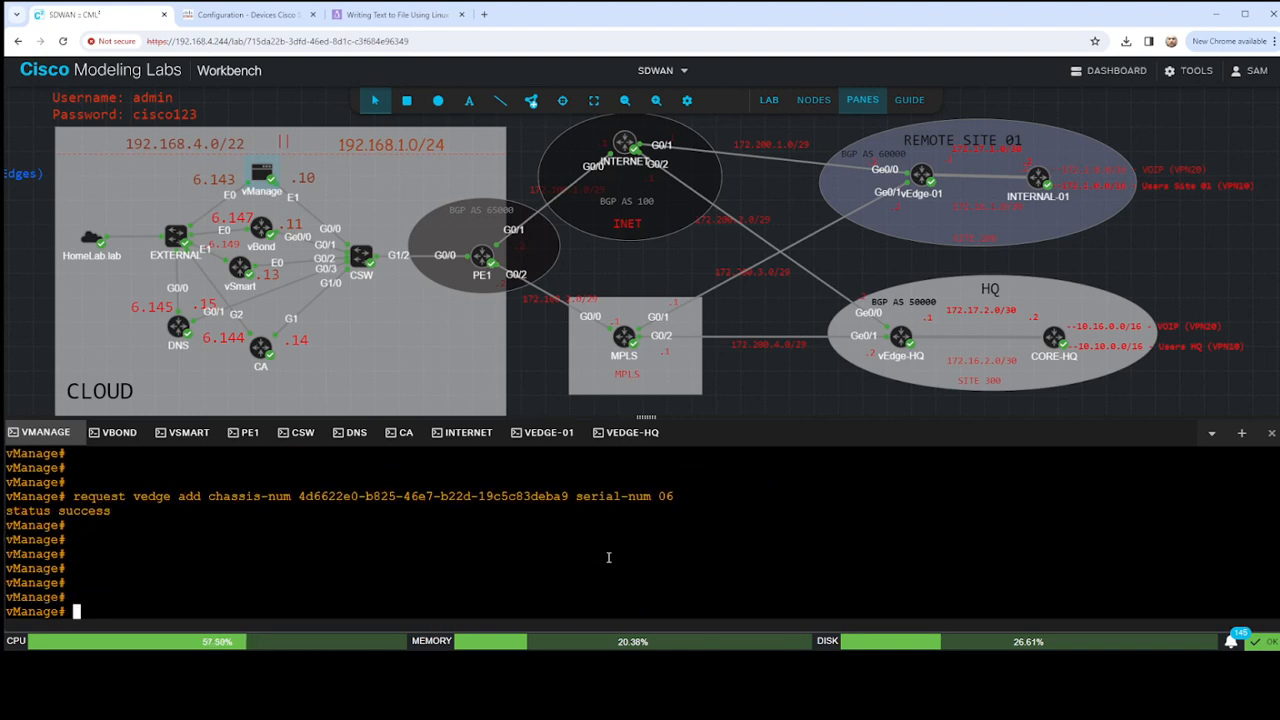
drag(73, 453, 673, 453)
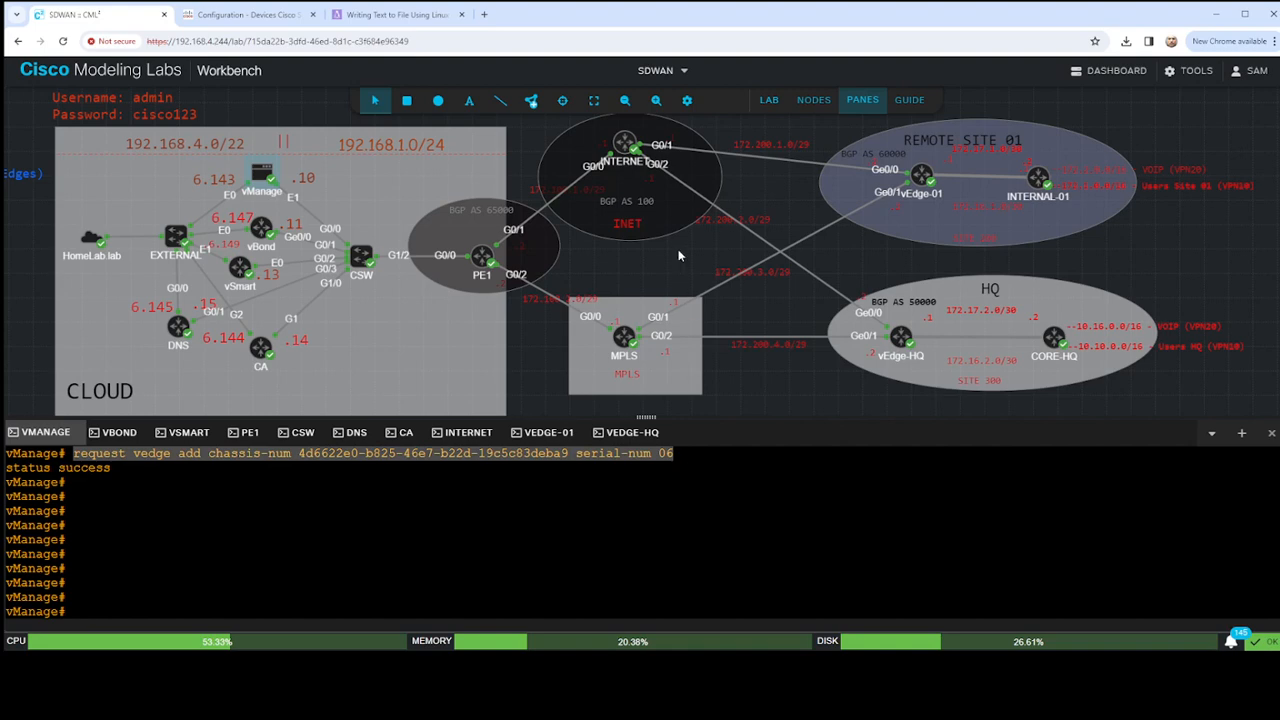
click(111, 433)
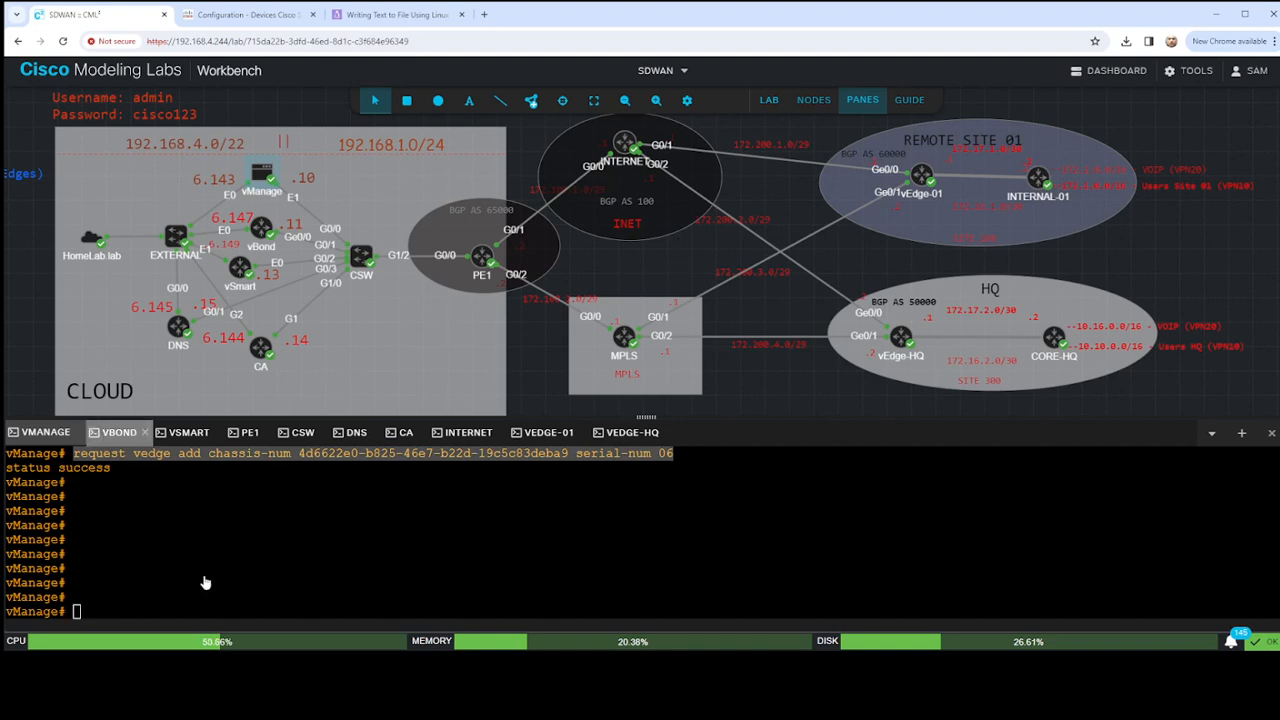
key(Return)
key(Return)
key(Return)
key(Return)
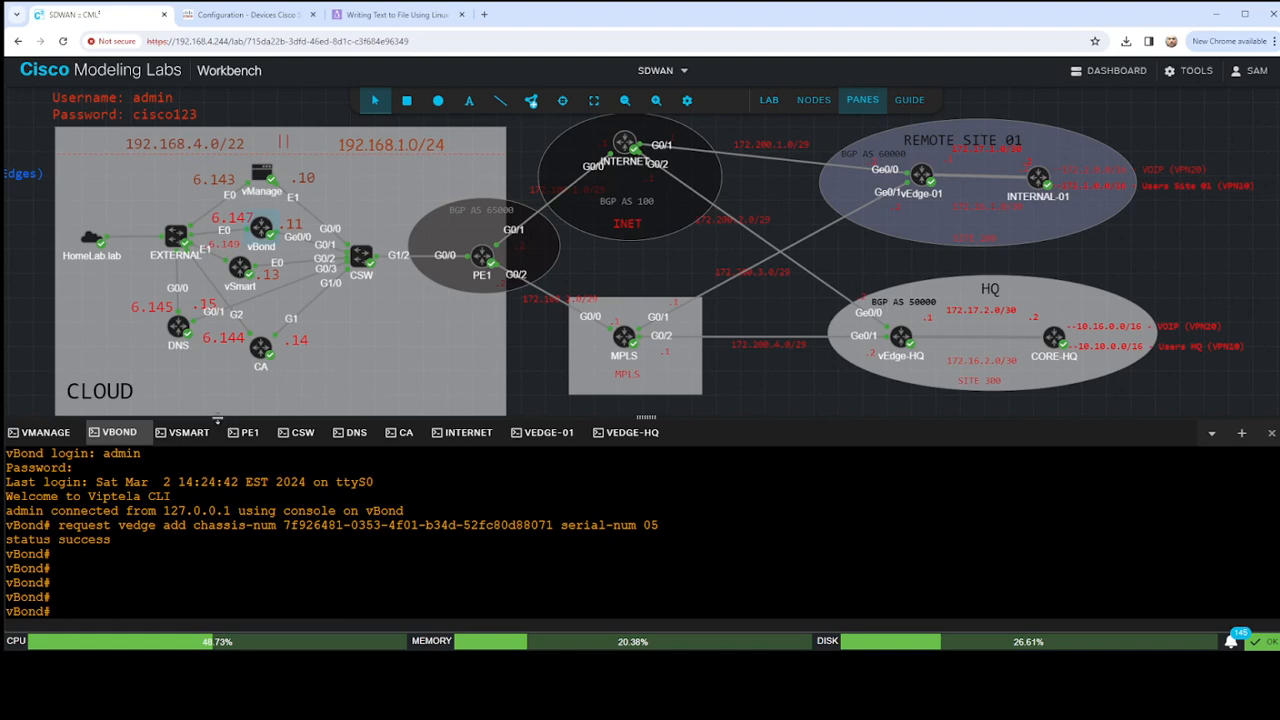
key(ctrl+v)
key(Return)
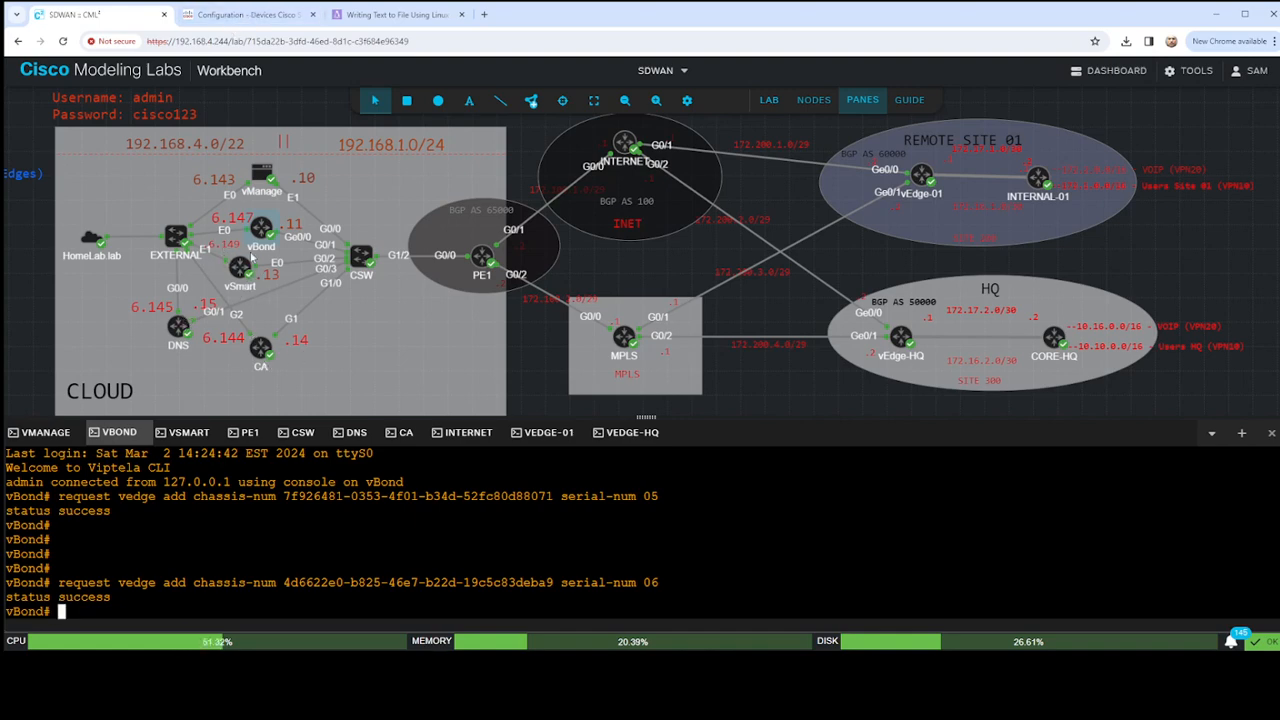
- Switch to Cisco SD-WAN, refresh and examine the WAN Edge list's certificate and serial details, and view the Controllers list
click(245, 14)
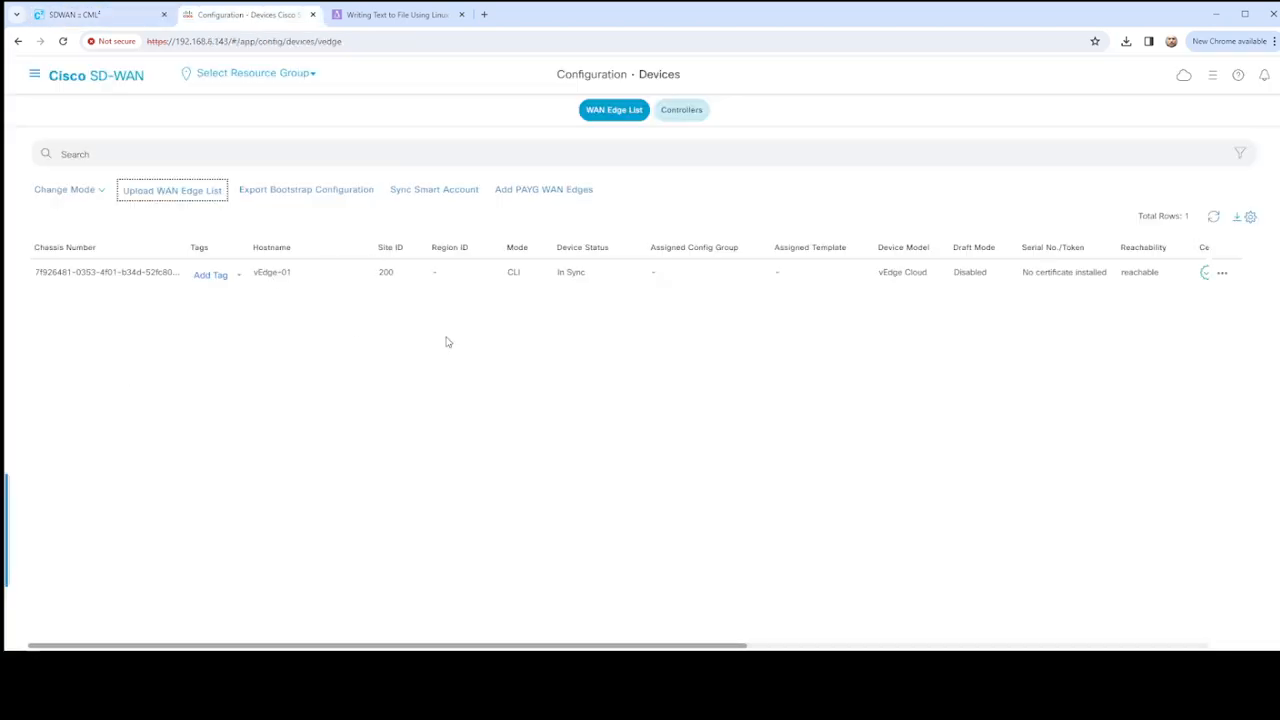
click(1213, 219)
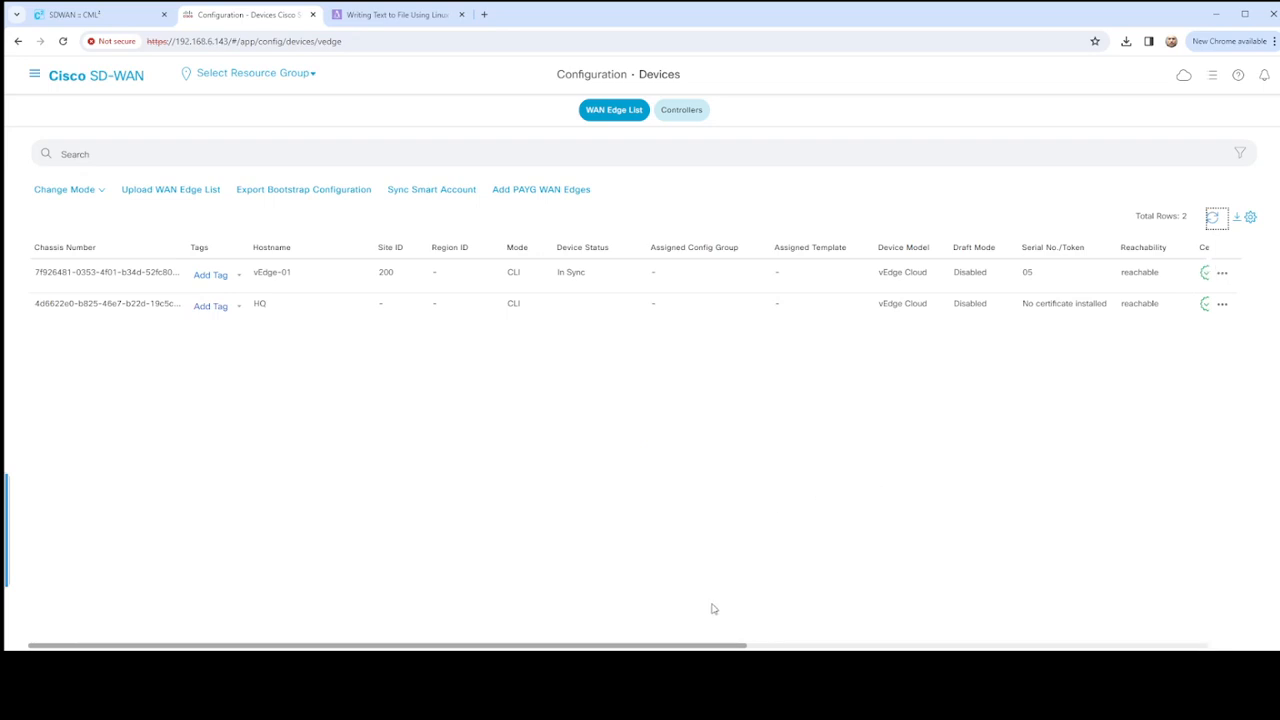
drag(840, 647, 1243, 634)
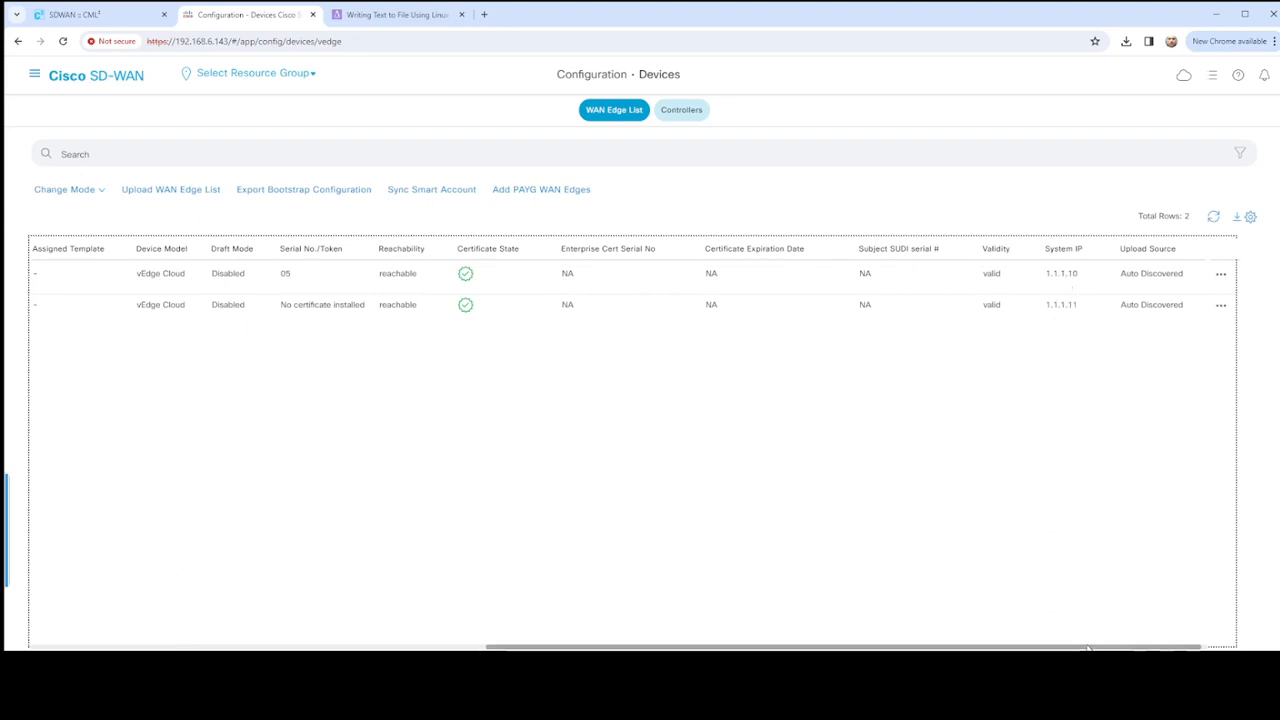
drag(1088, 646, 528, 588)
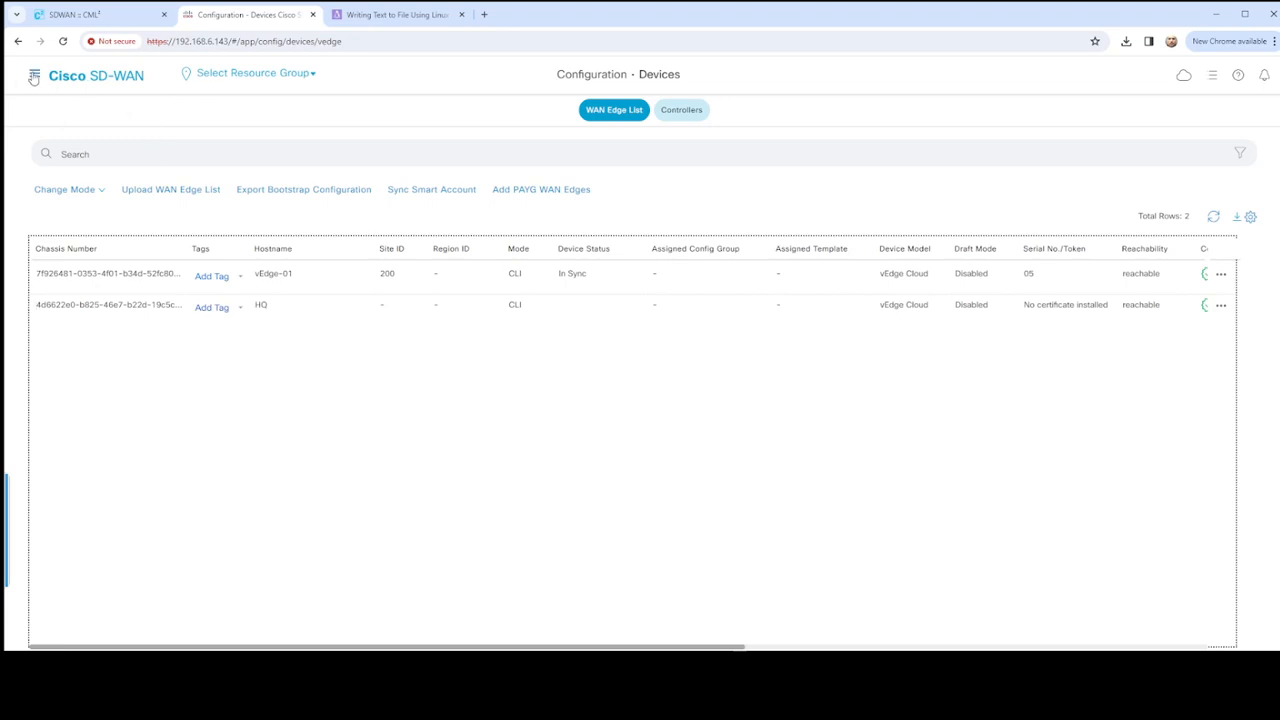
click(680, 113)
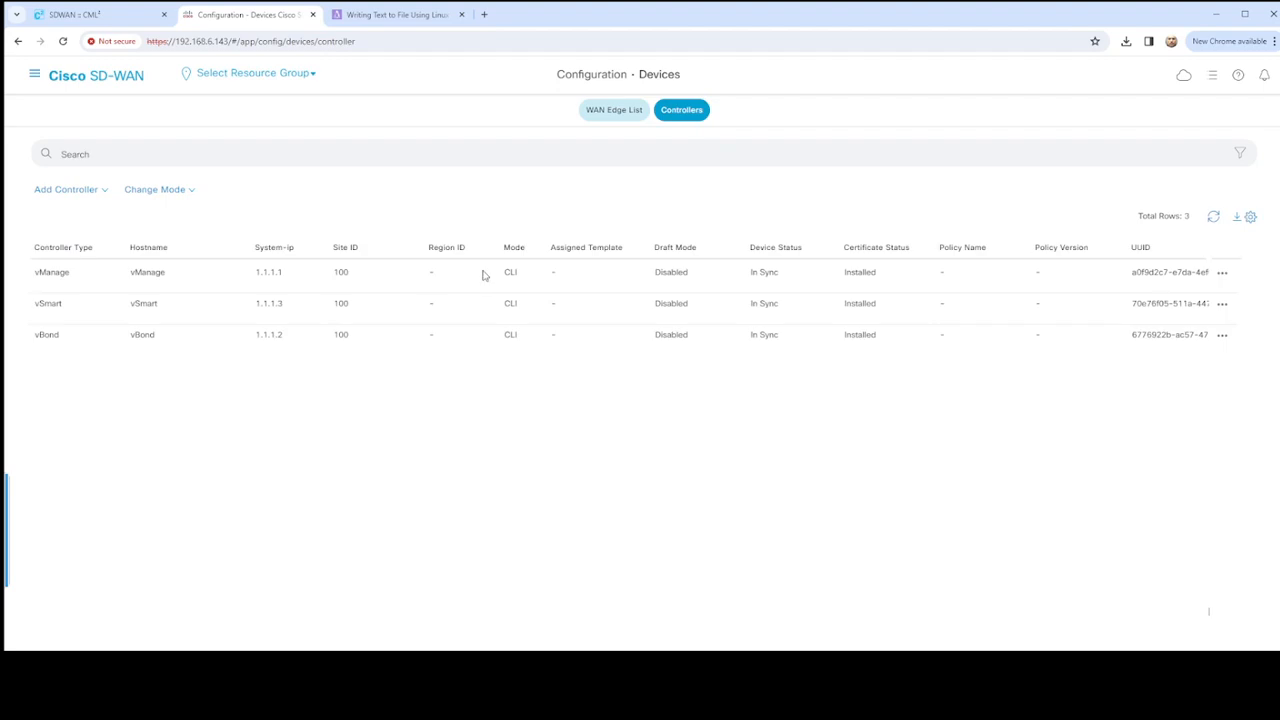
- Open the WAN Edge list on the Certificates configuration page and send it to the controllers
click(593, 134)
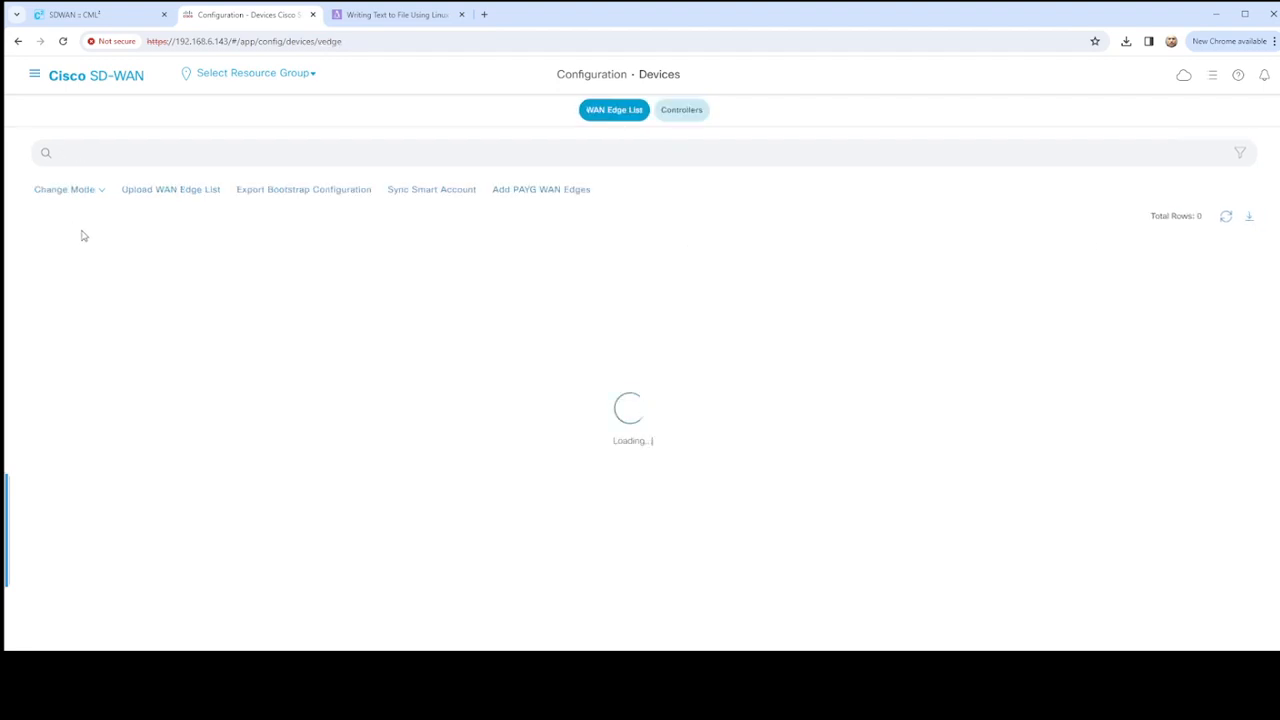
click(34, 75)
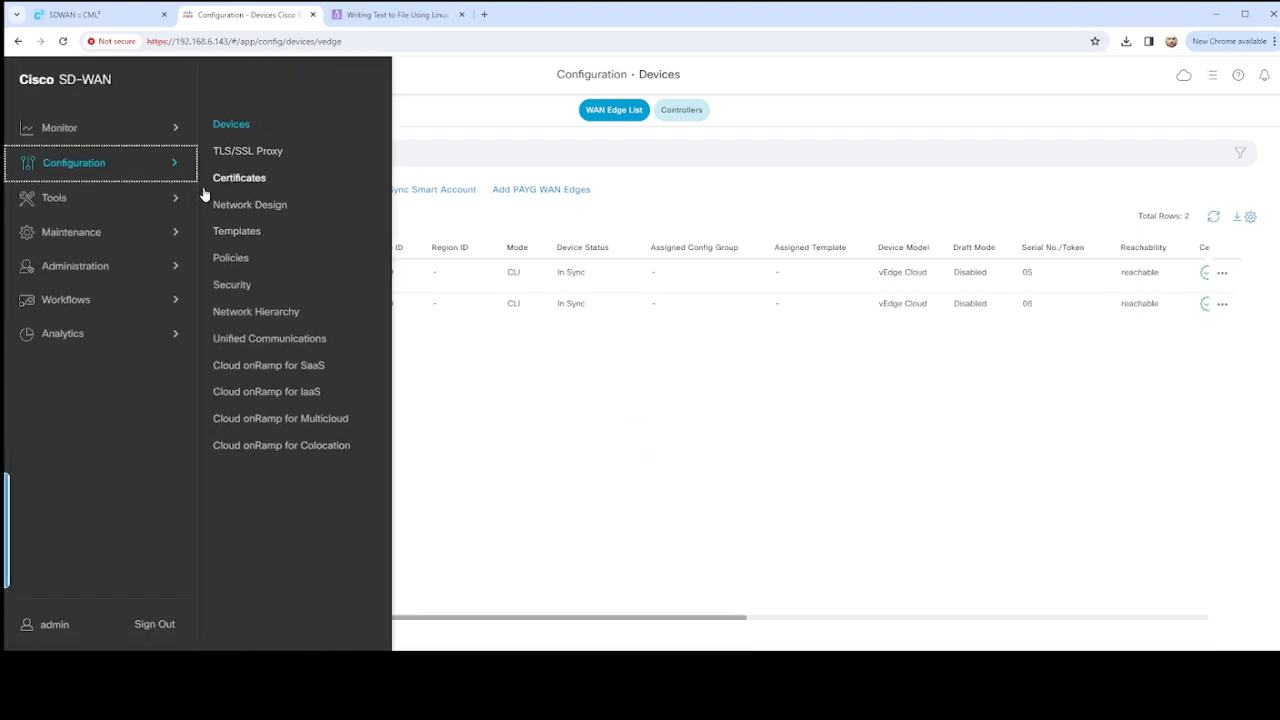
click(164, 268)
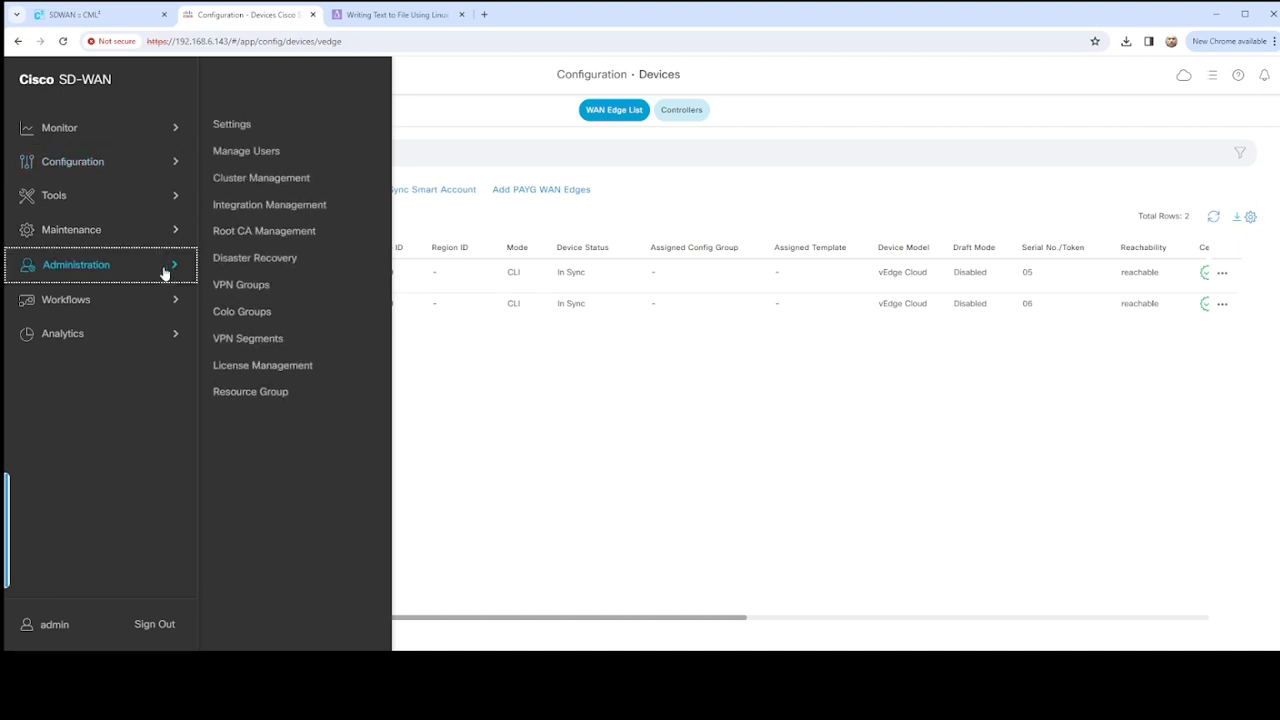
click(151, 163)
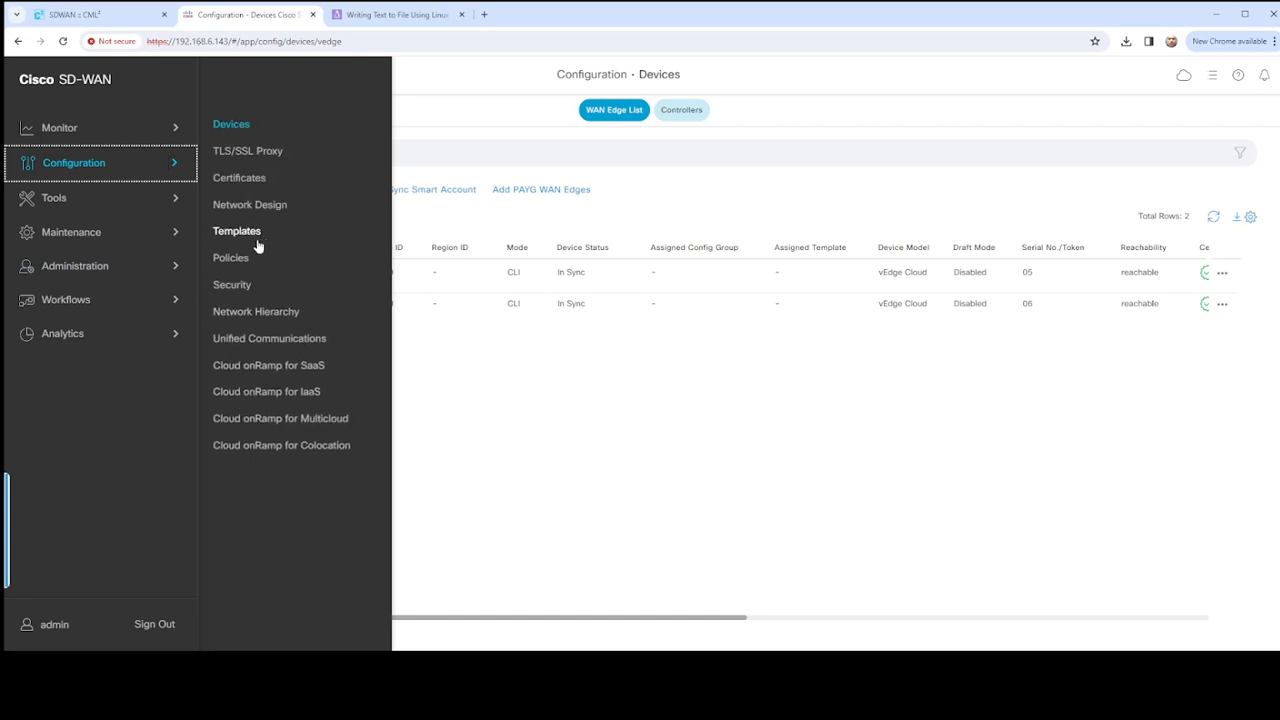
click(120, 265)
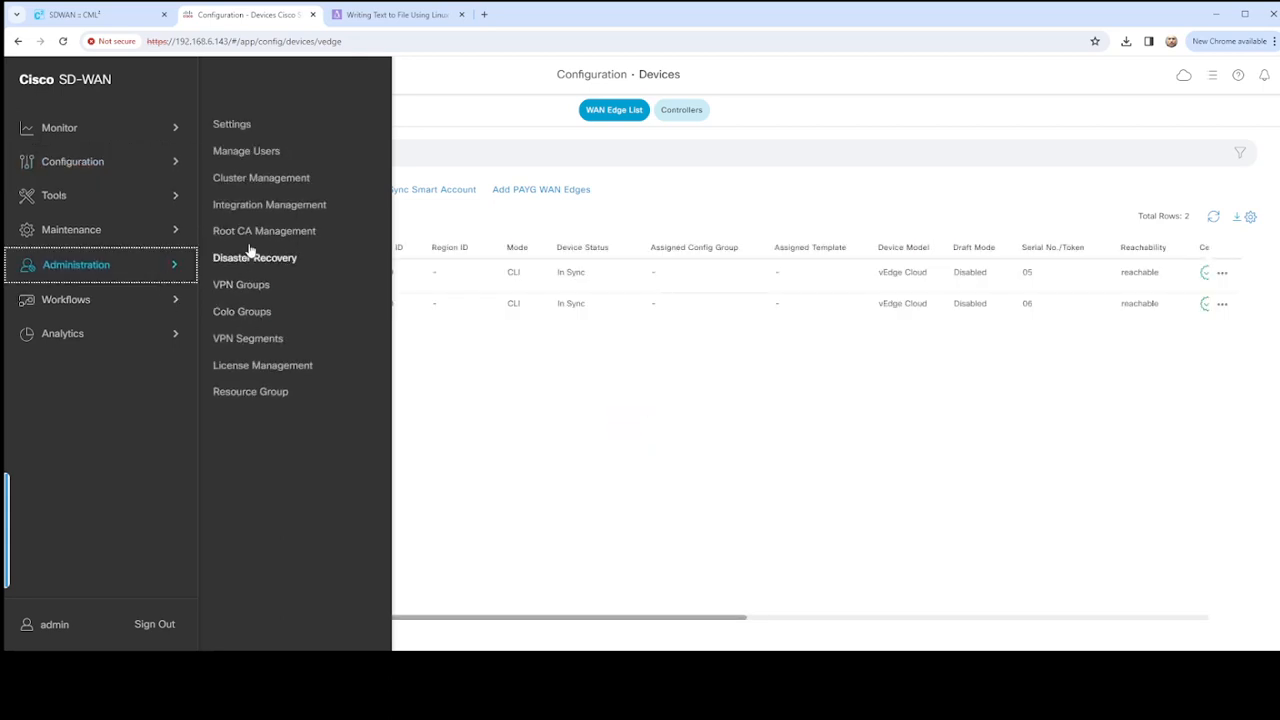
click(180, 167)
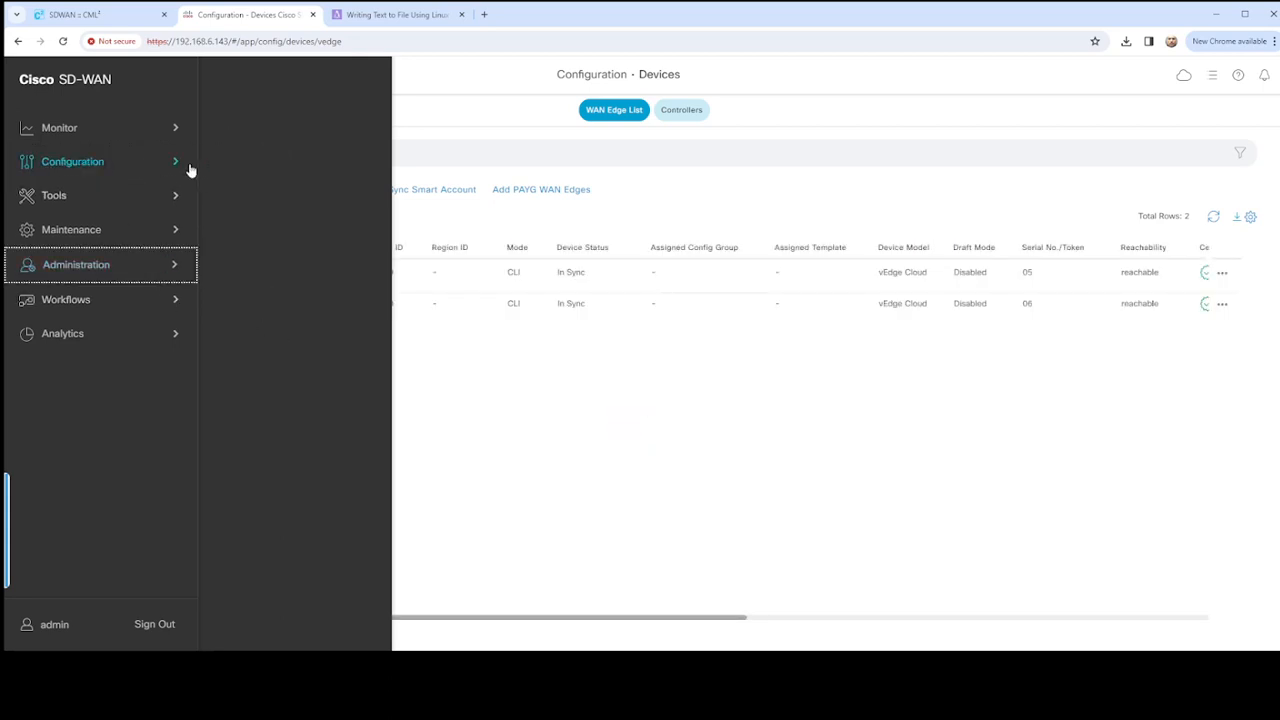
click(243, 181)
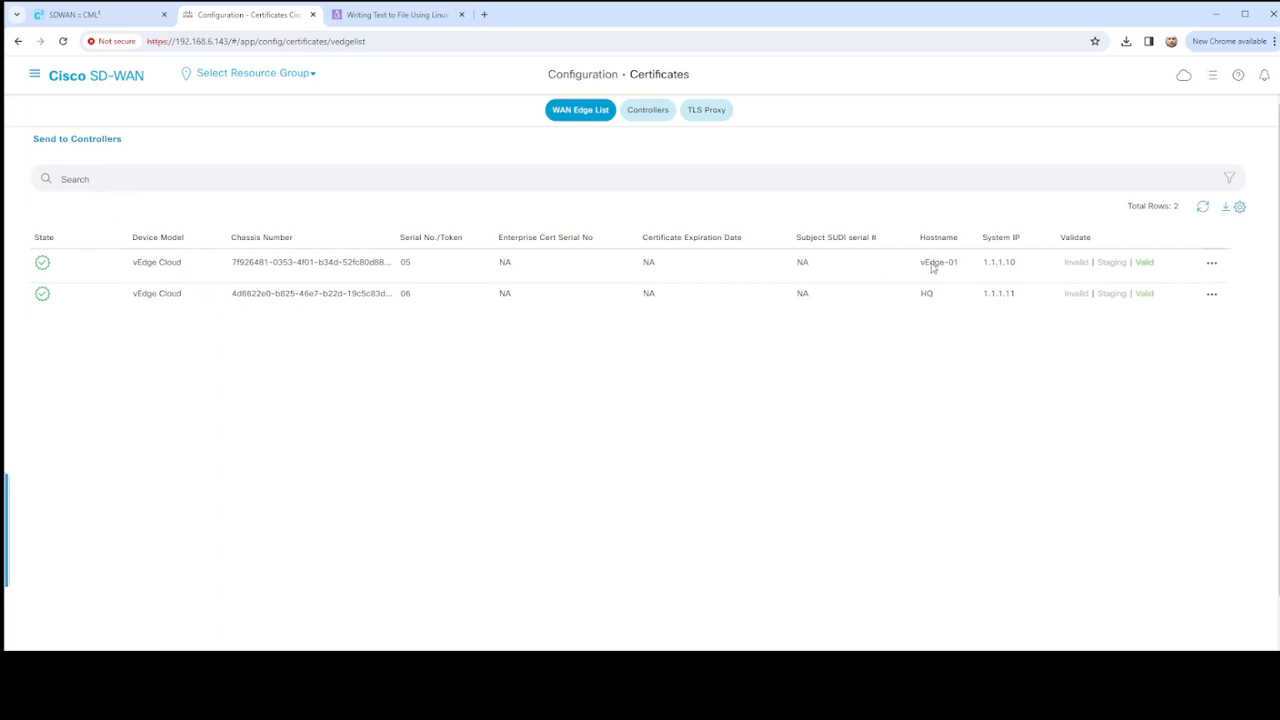
click(74, 141)
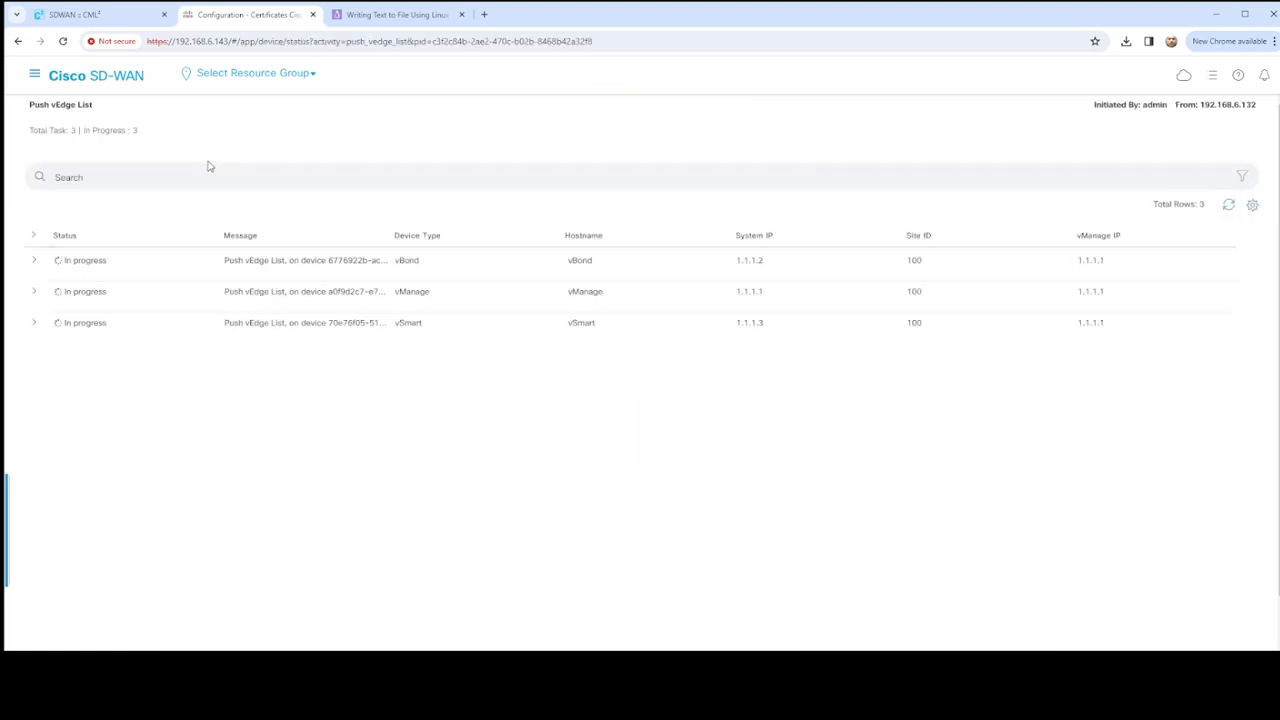
- Expand the push task logs for vBond, vManage and vSmart and widen the Message column
click(33, 261)
click(35, 387)
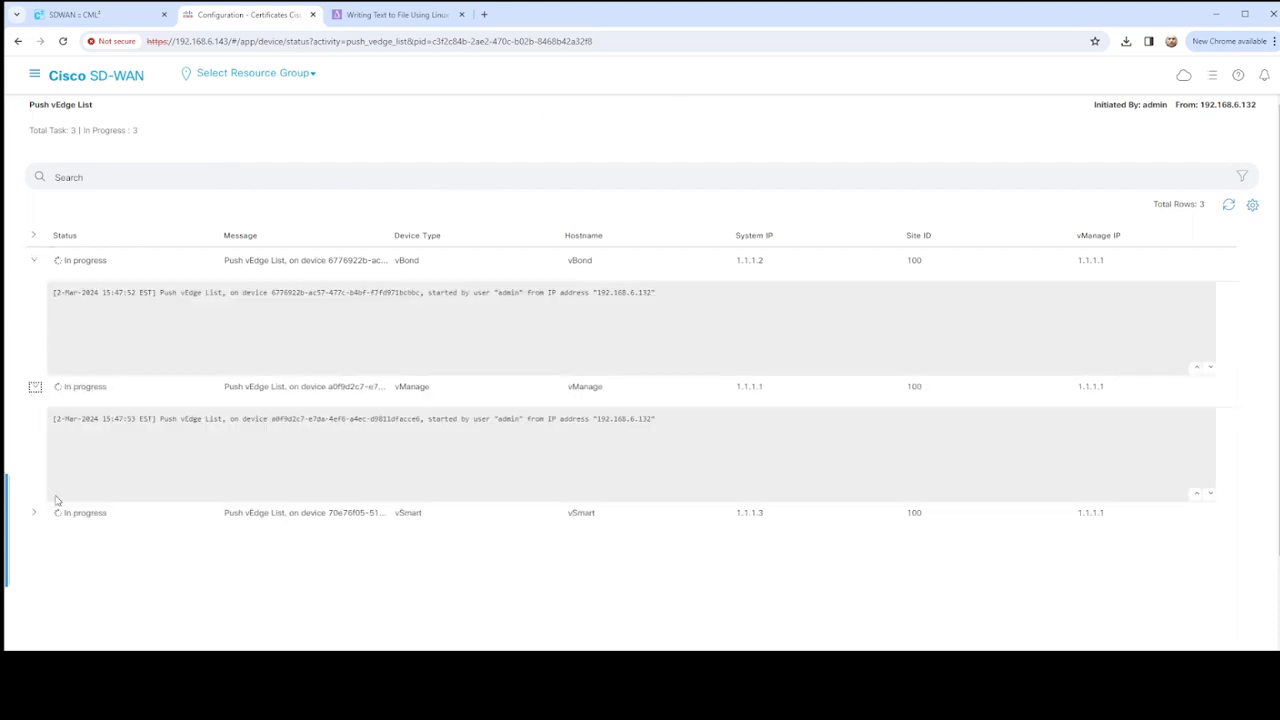
click(35, 514)
scroll(314, 471, down, 1)
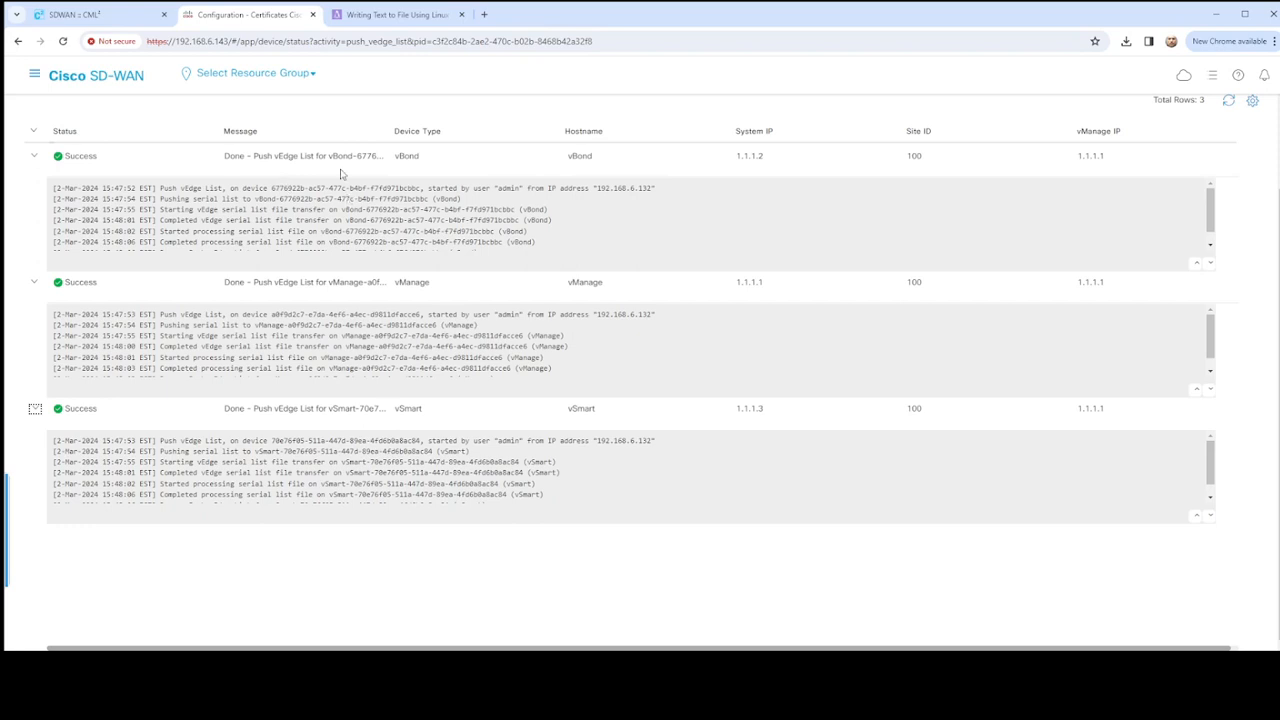
drag(390, 130, 668, 143)
scroll(518, 214, down, 2)
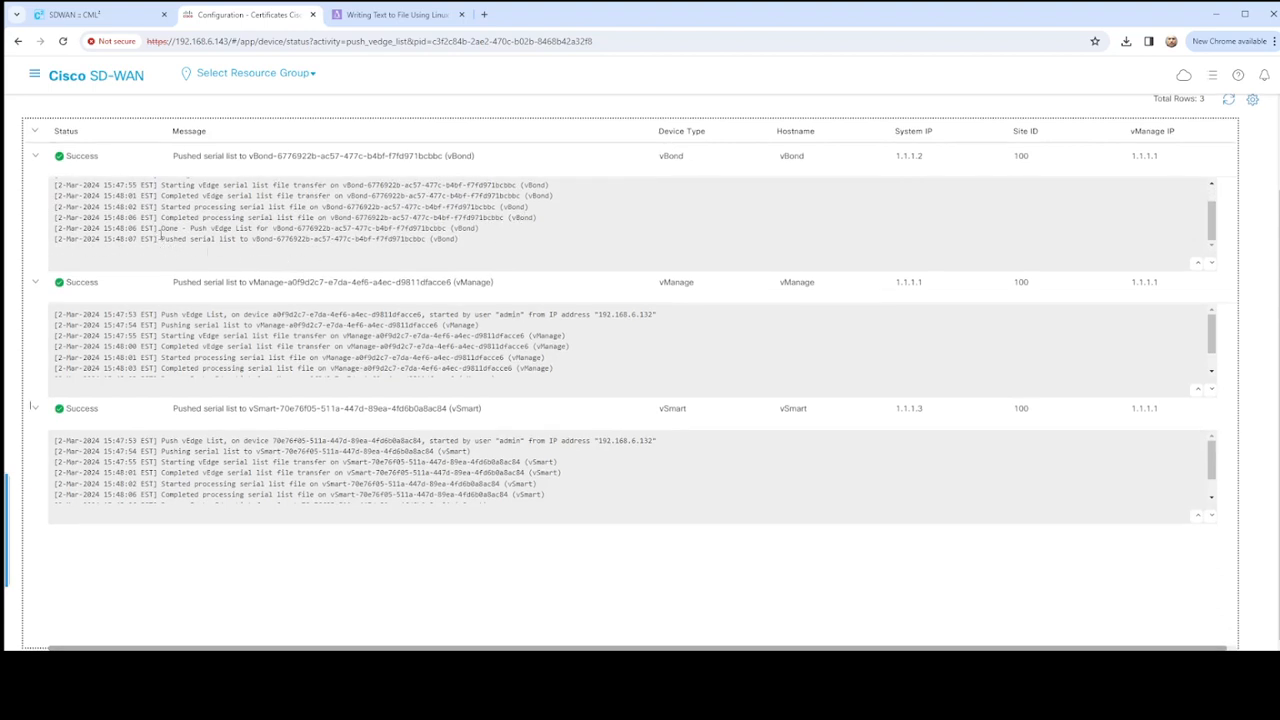
- Examine the final vEdge list and serial list push entries in the vBond, vManage and vSmart logs
drag(160, 238, 479, 247)
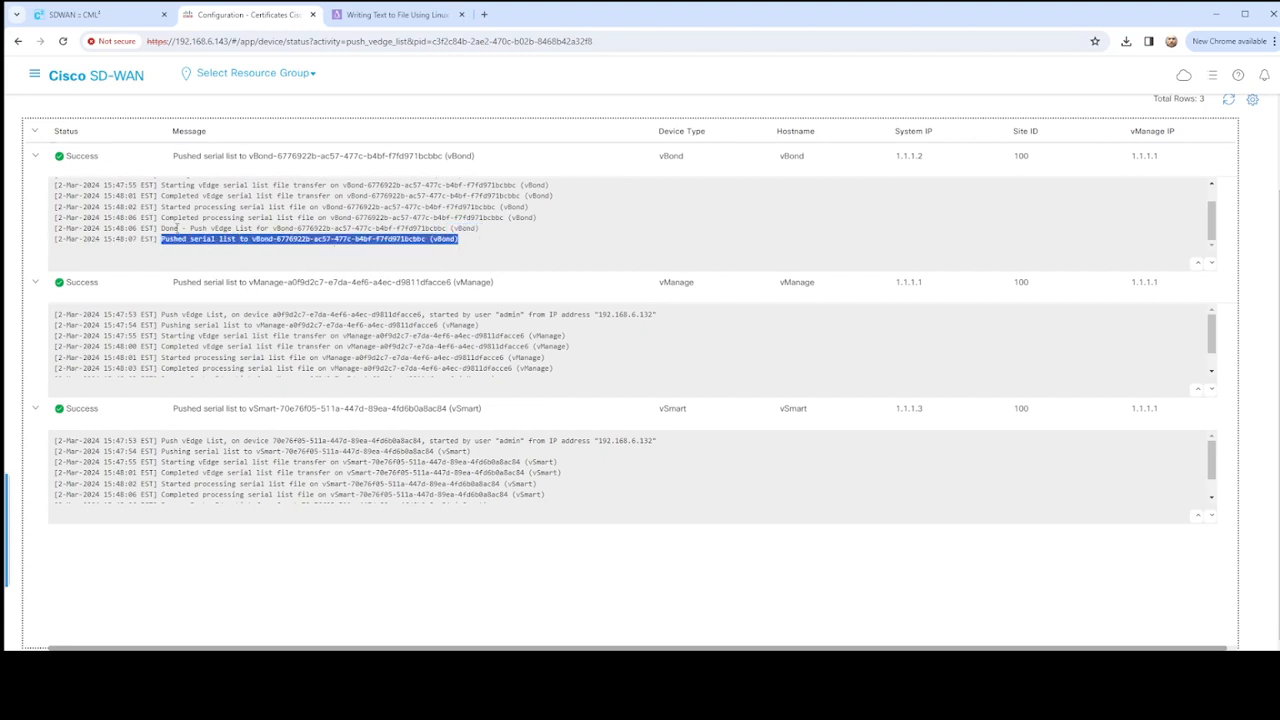
drag(160, 228, 513, 235)
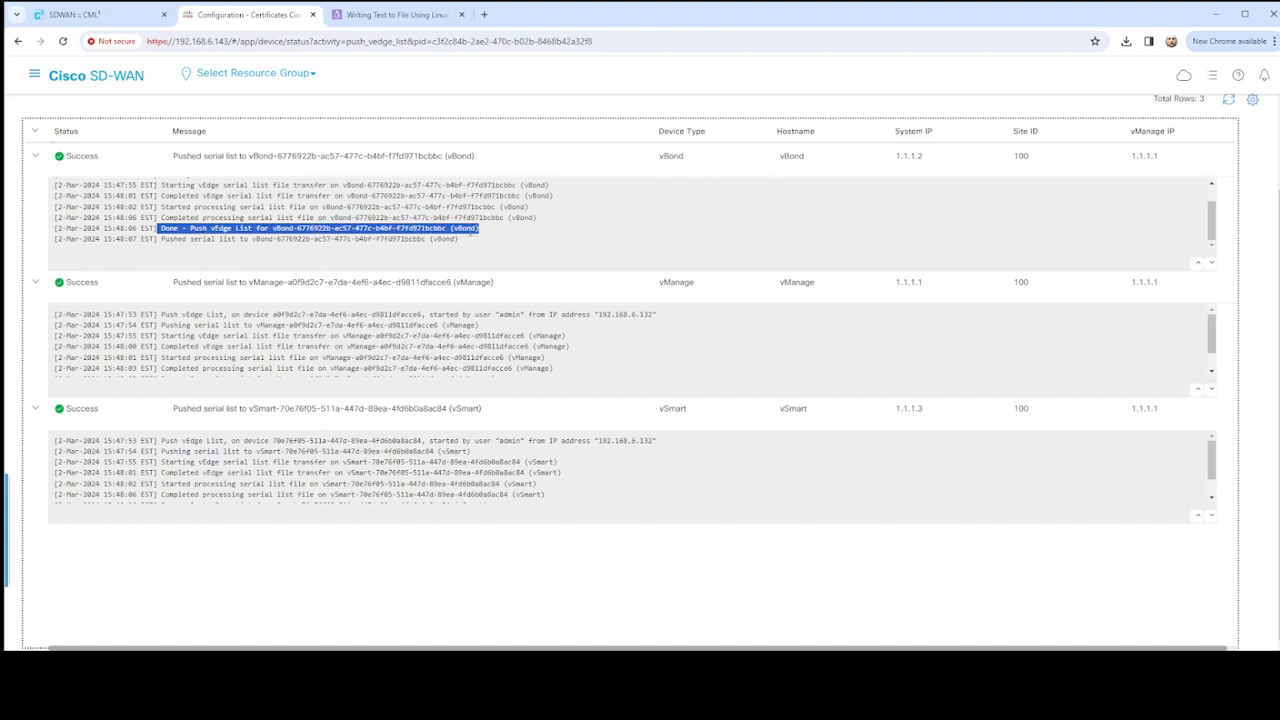
scroll(330, 350, down, 1)
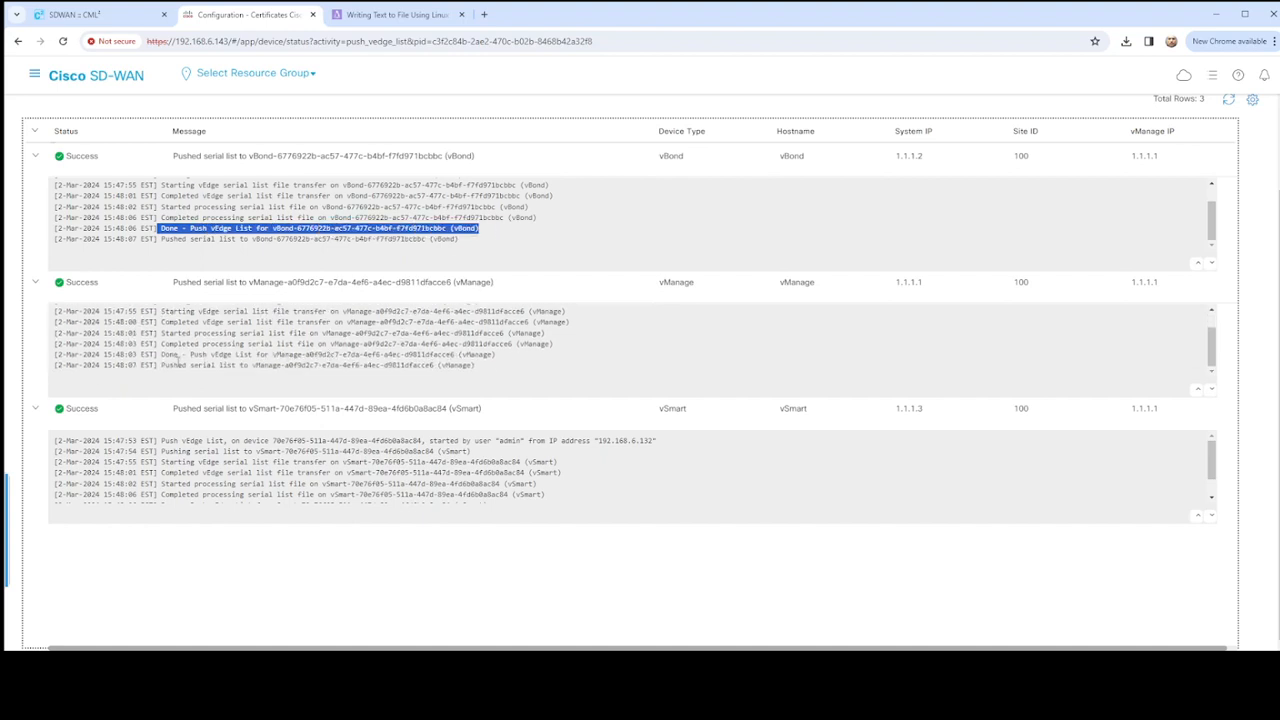
drag(159, 355, 510, 361)
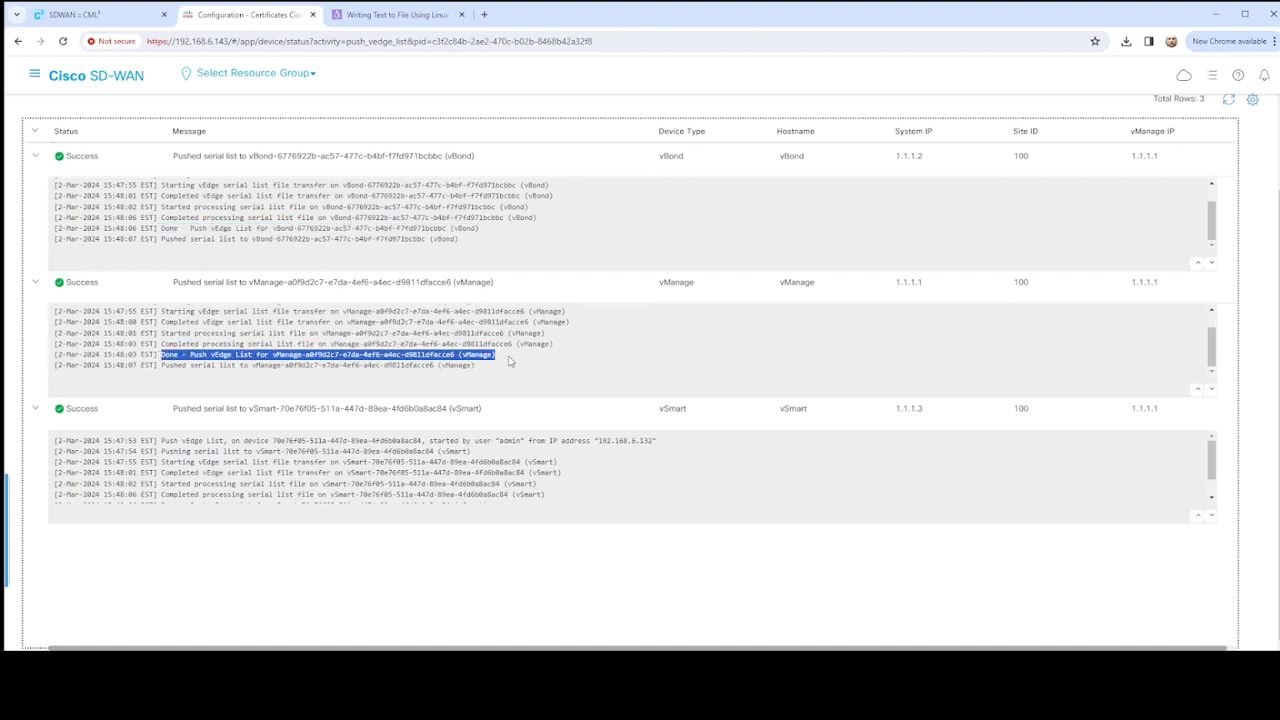
drag(155, 367, 531, 374)
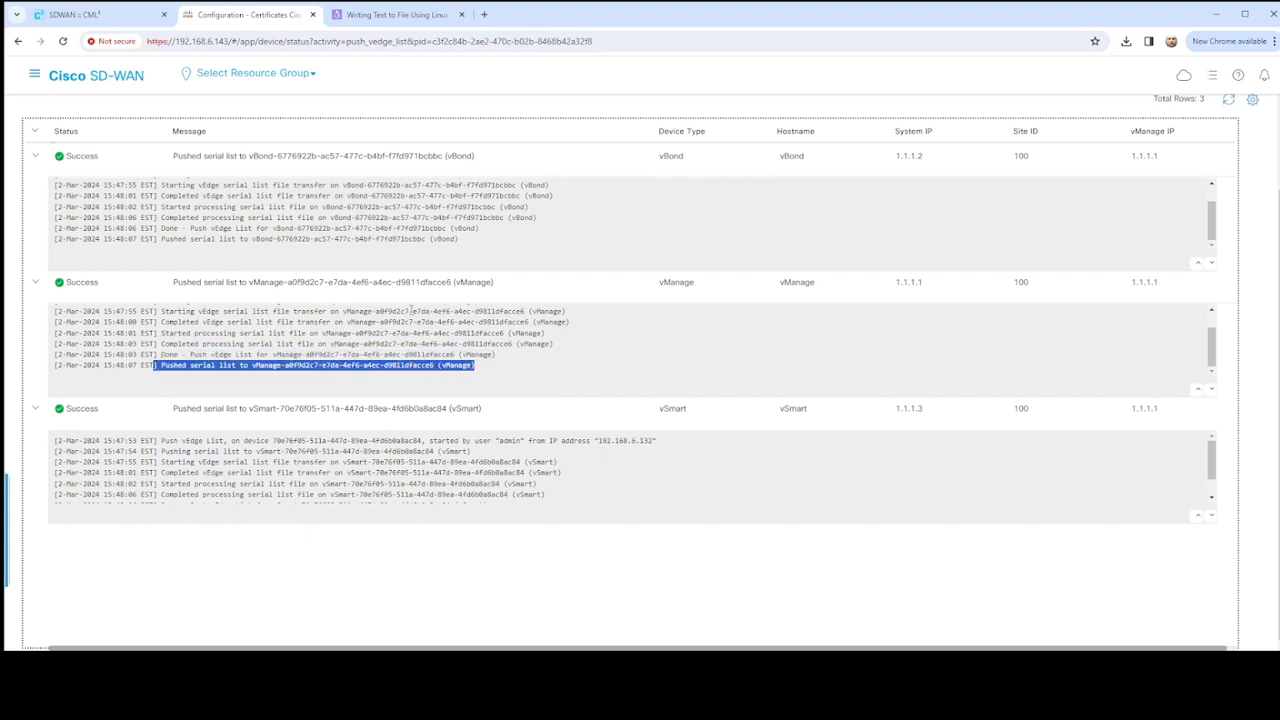
scroll(226, 462, down, 1)
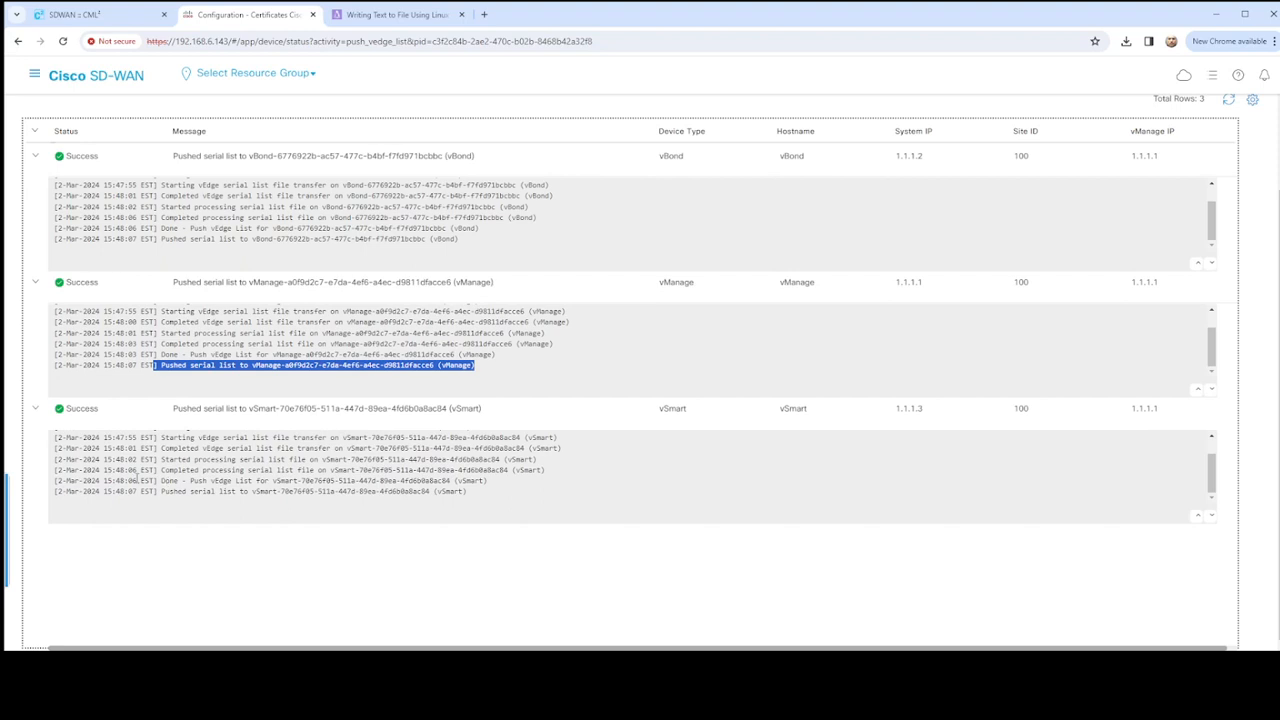
drag(137, 479, 491, 496)
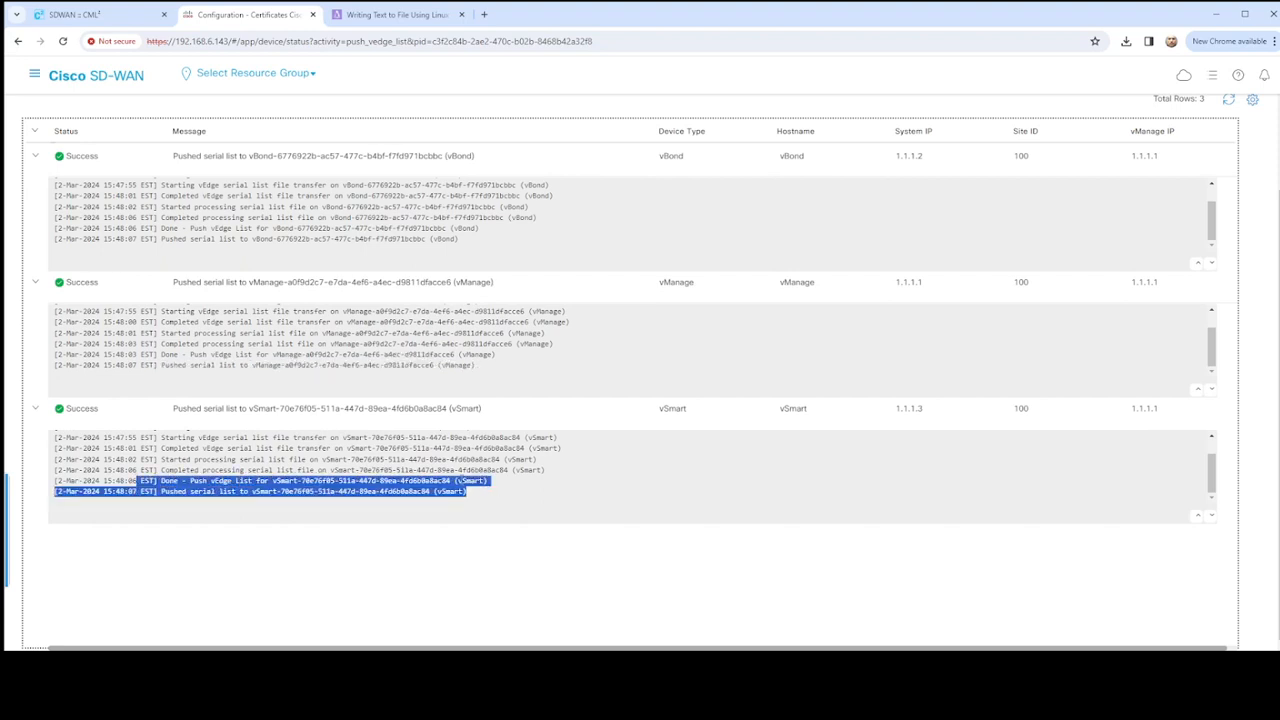
scroll(311, 490, up, 5)
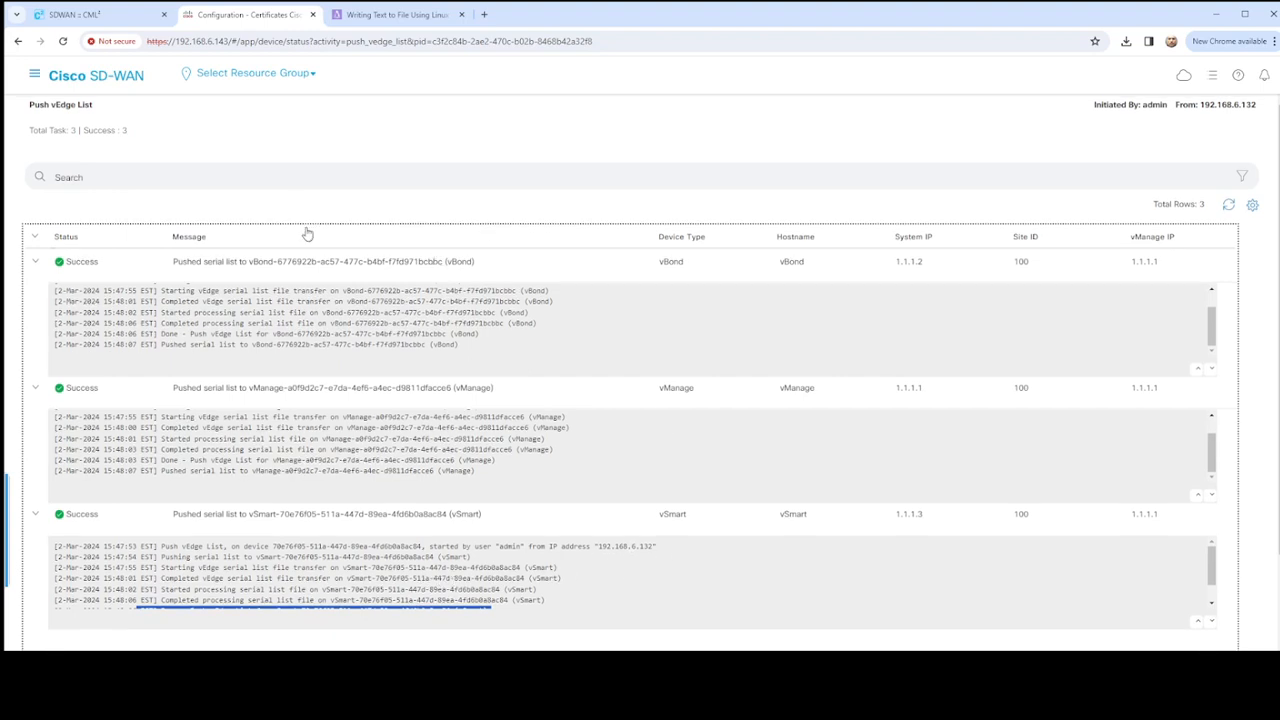
click(33, 75)
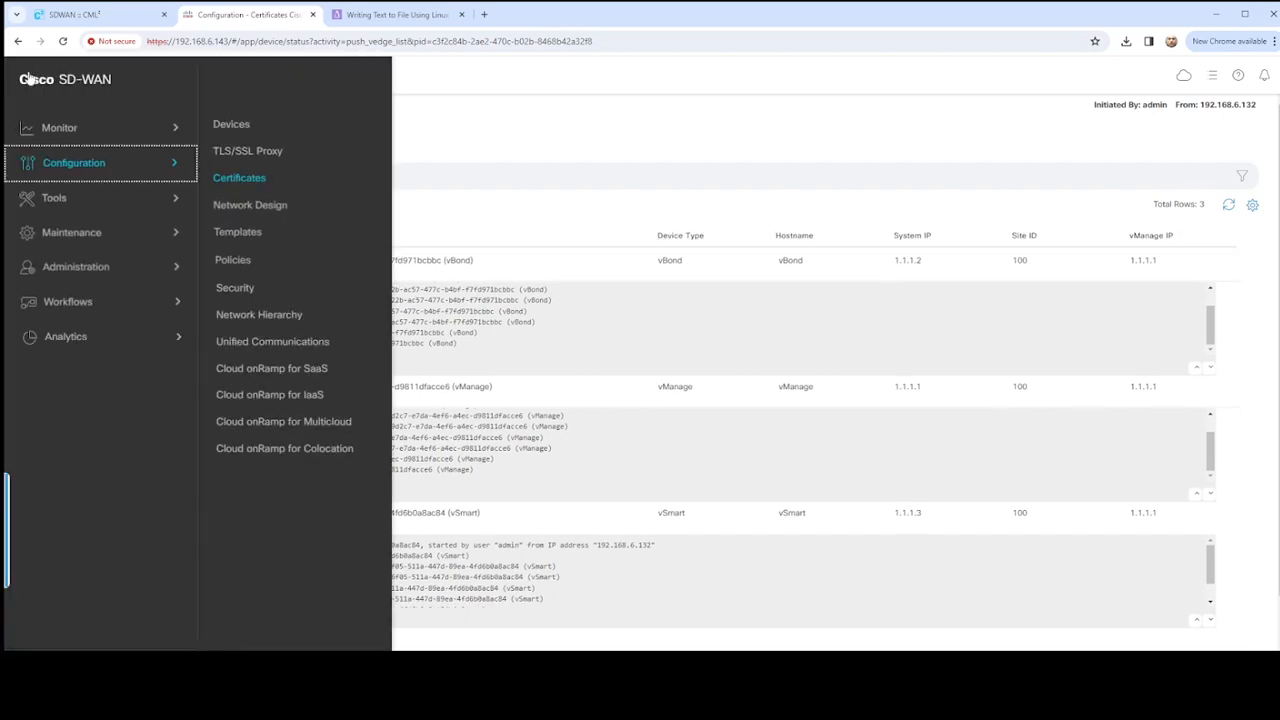
- Switch to Cisco Modeling Labs, run sho omp peer in the vEdge-01 console and examine the peer entry
click(117, 16)
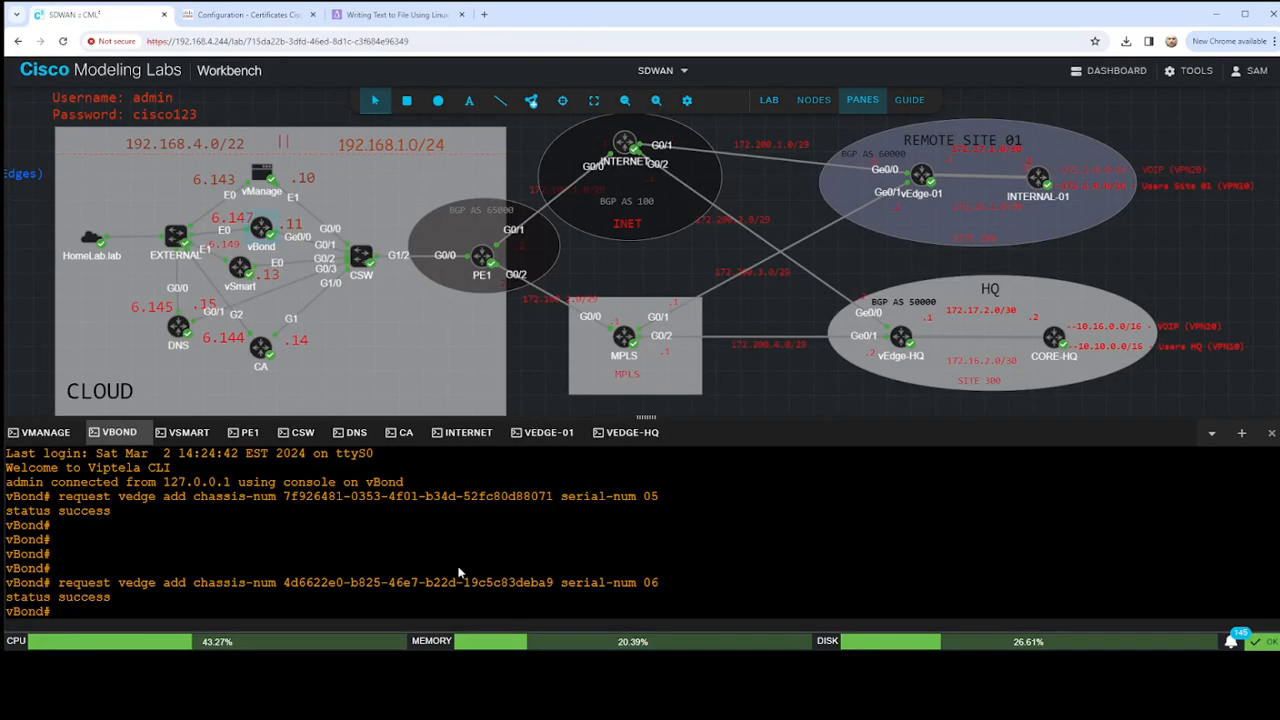
click(550, 432)
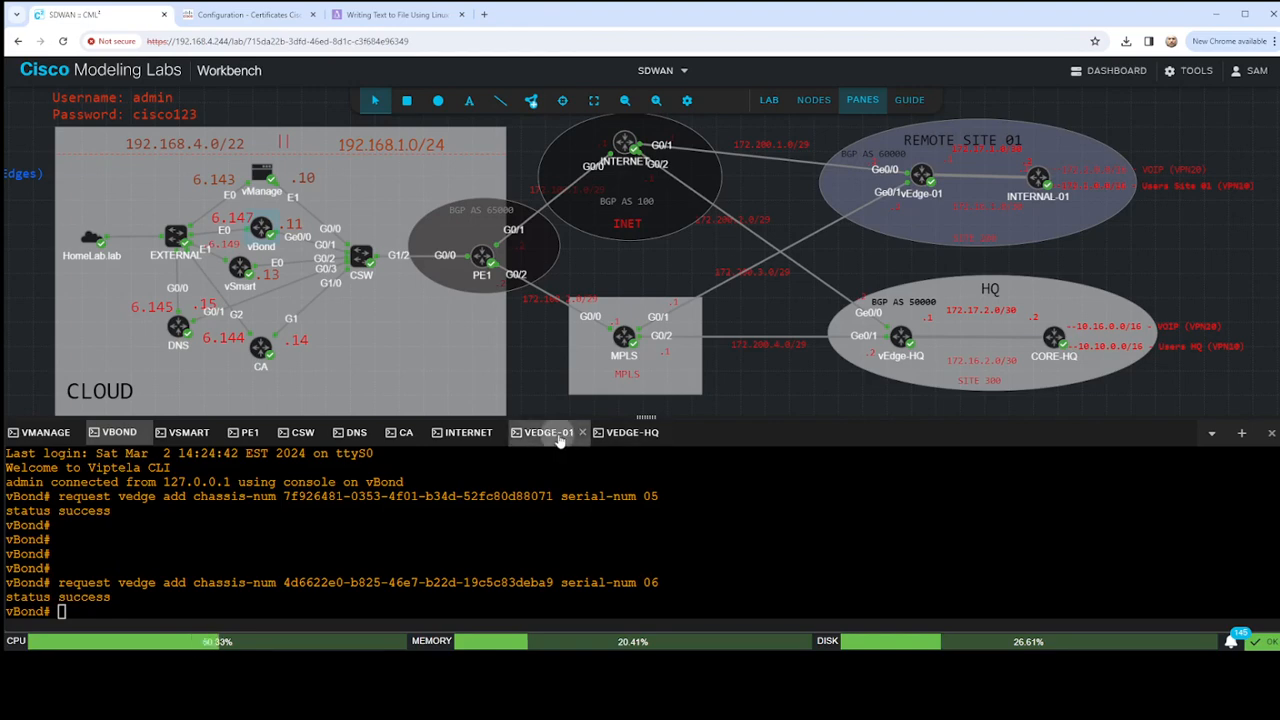
key(Return)
key(Return)
key(Return)
key(Return)
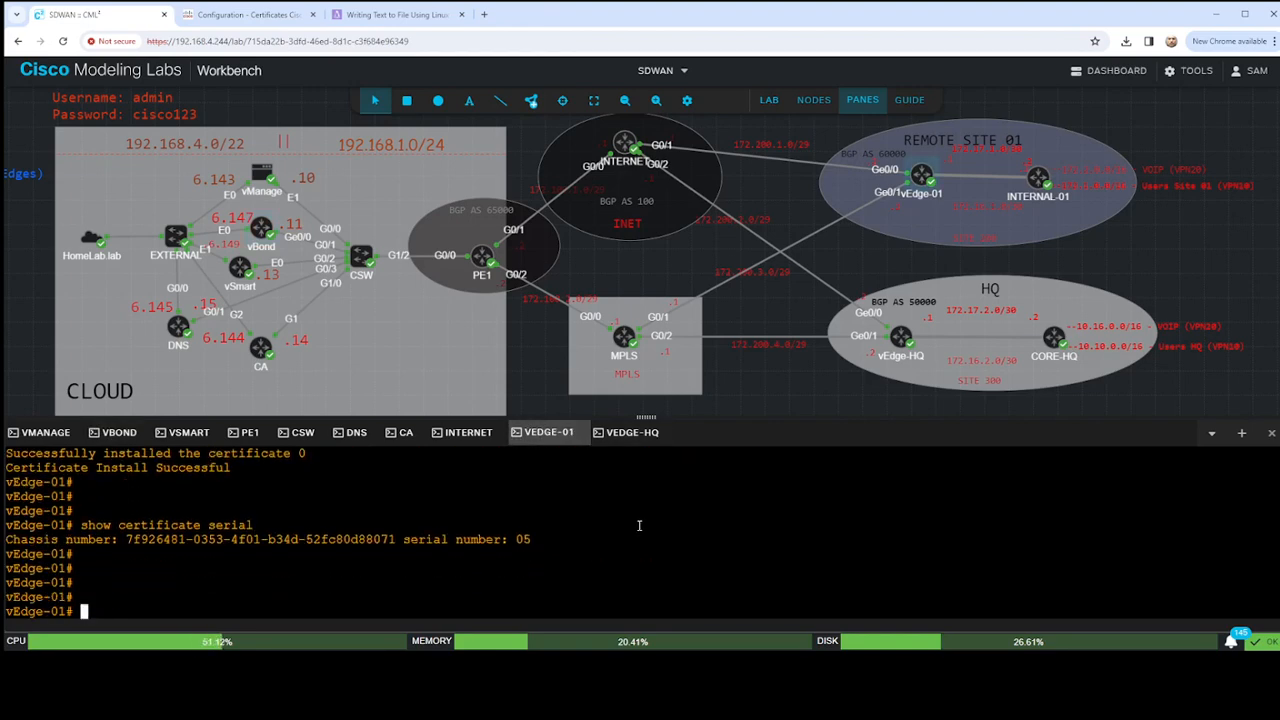
text(sho omp peer)
key(Return)
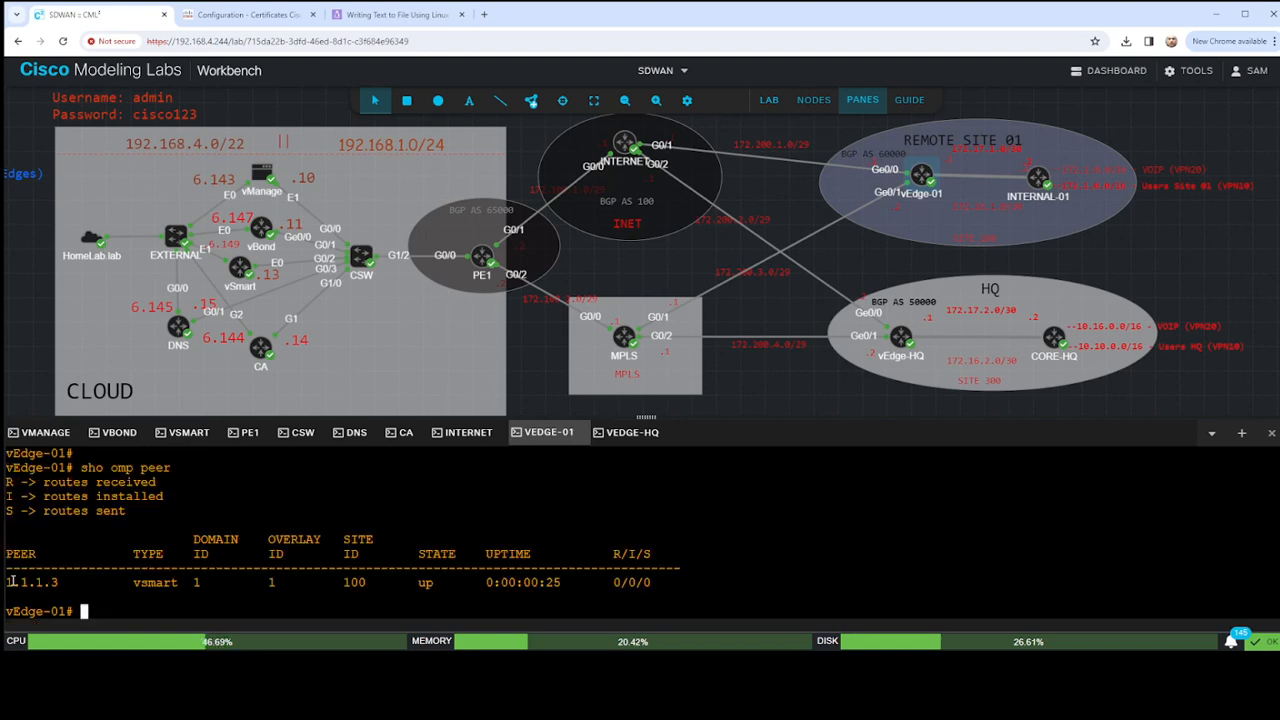
drag(8, 582, 672, 582)
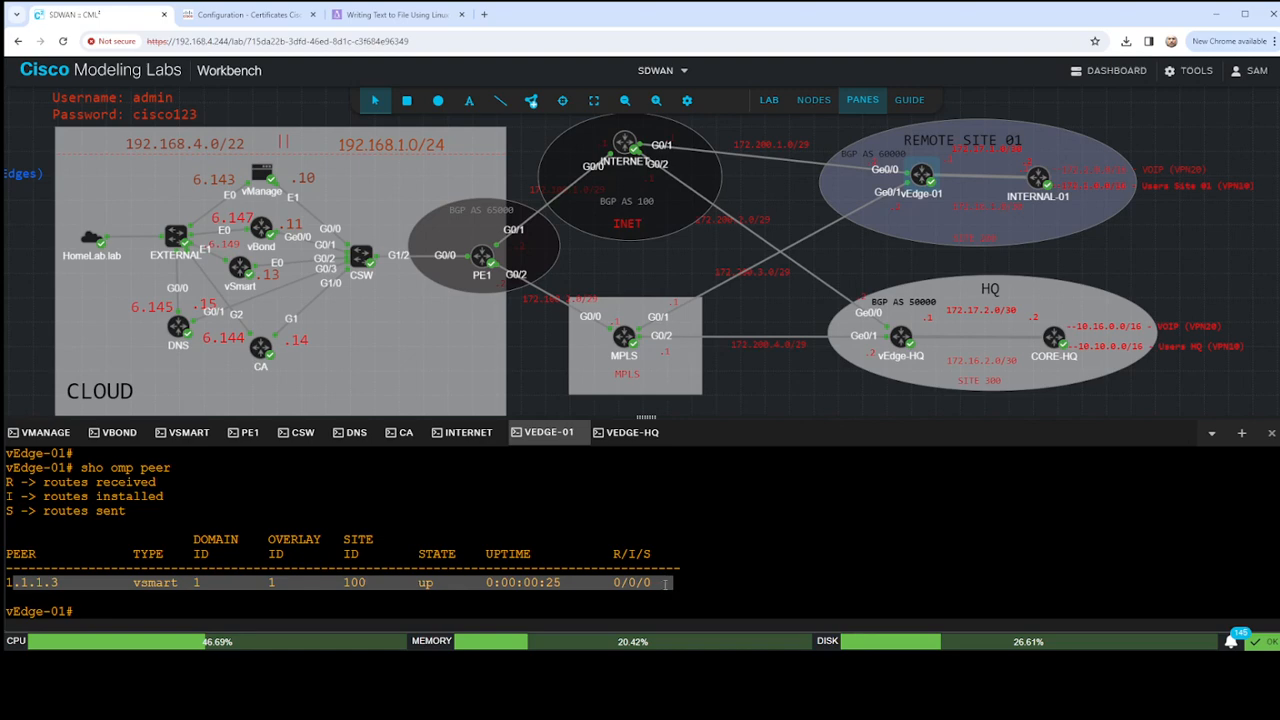
- Run sho omp peer in the vEdge-HQ console and examine the vSmart peer entry
click(630, 432)
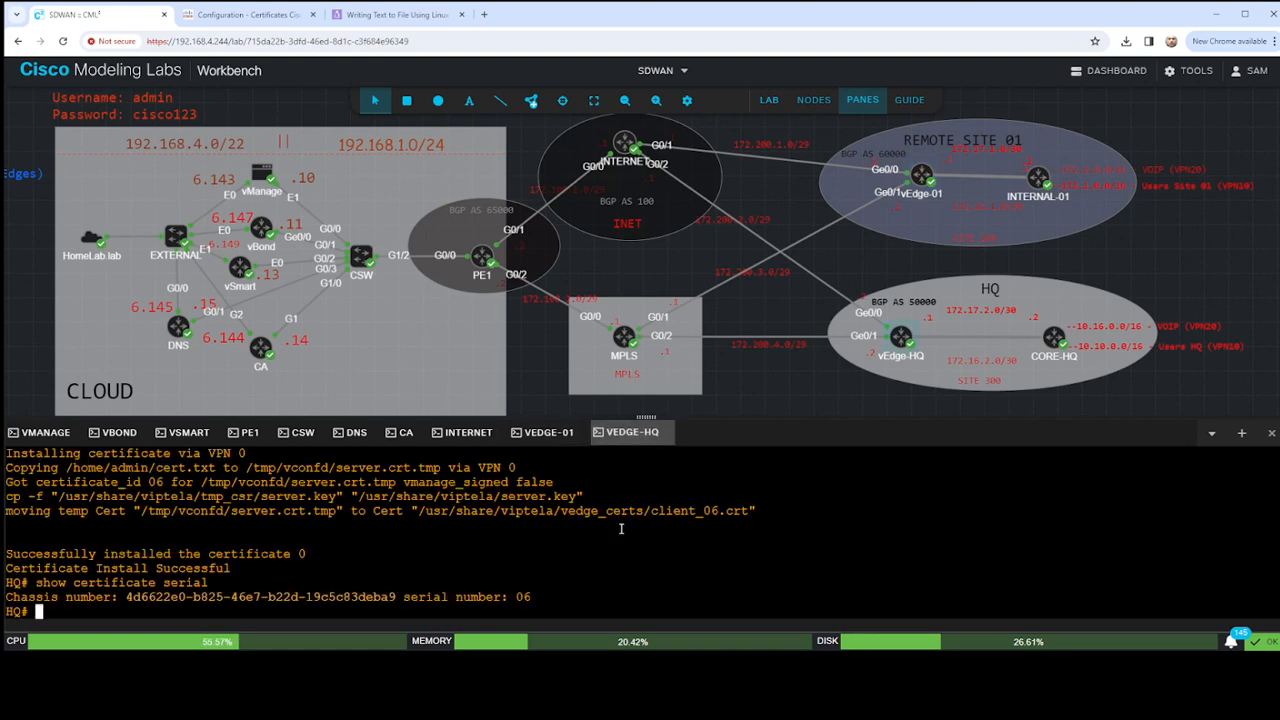
text(sho omp pper)
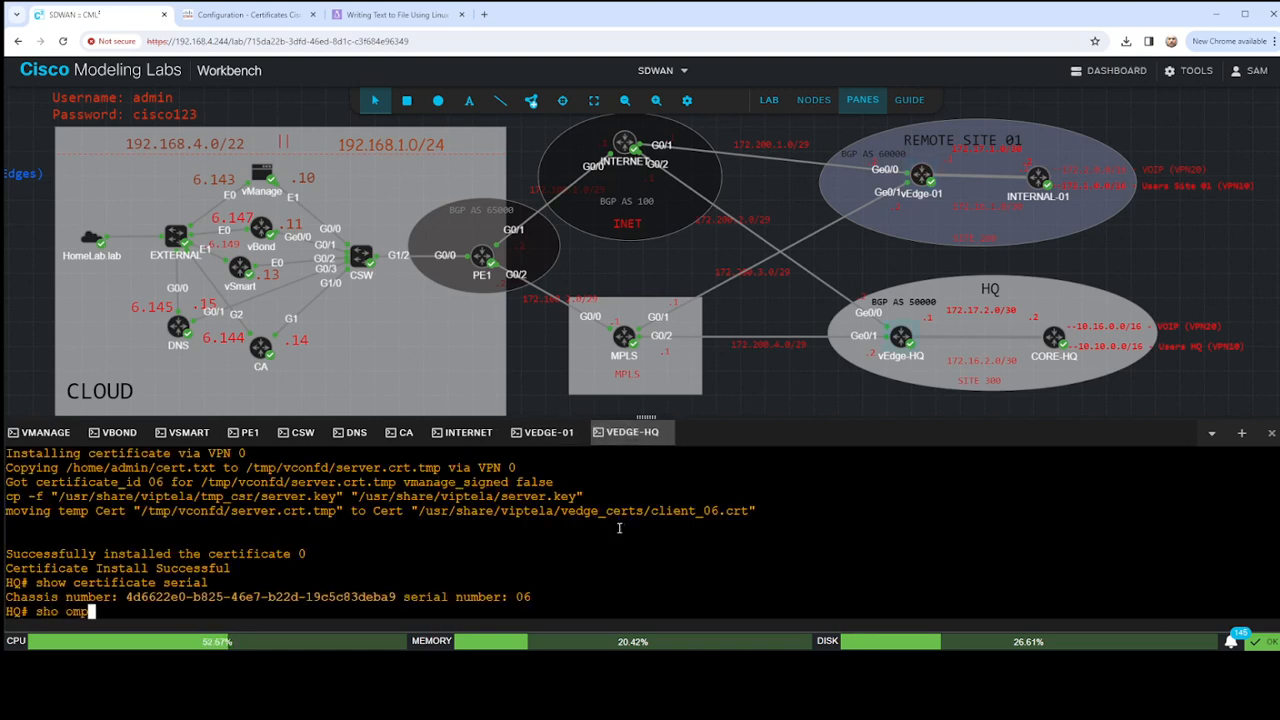
key(BackSpace)
key(BackSpace)
key(BackSpace)
text(eer)
key(Return)
mouse_move(8, 582)
mouse_down()
mouse_move(637, 582)
mouse_move(5, 587)
mouse_up()
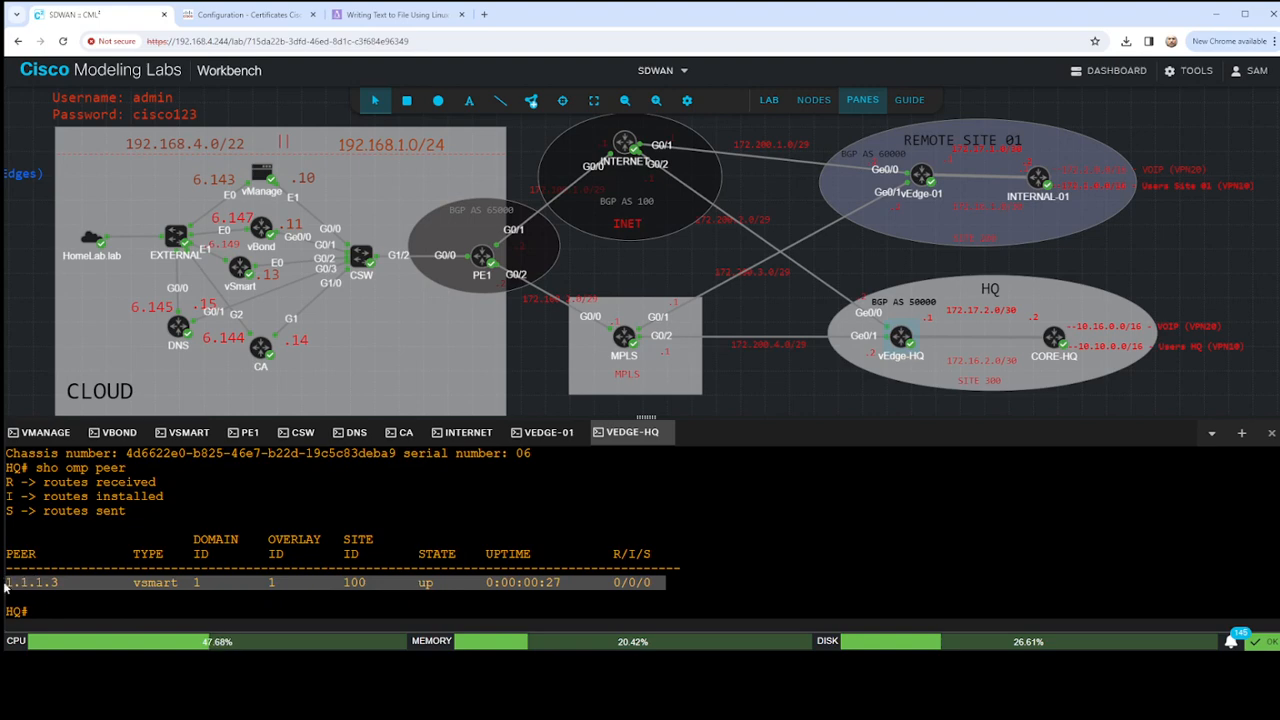
- Log in to the vSmart console as admin with the account password
click(185, 432)
text(admin)
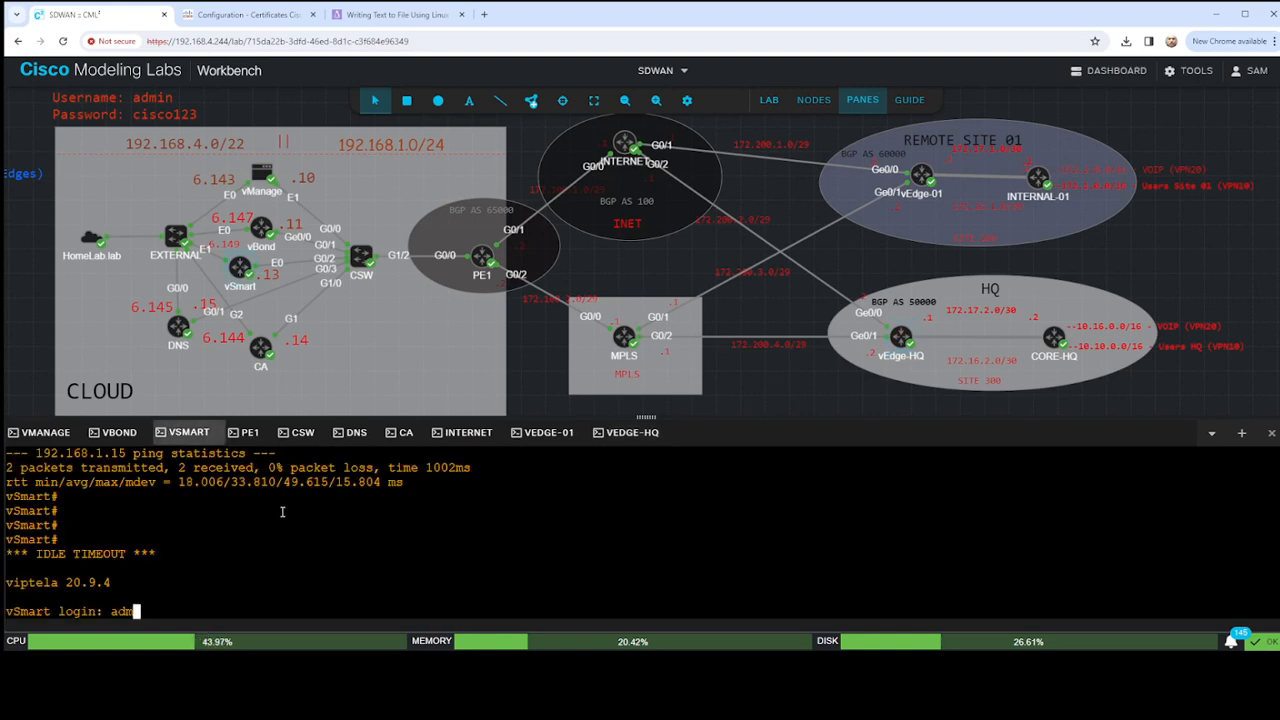
key(Return)
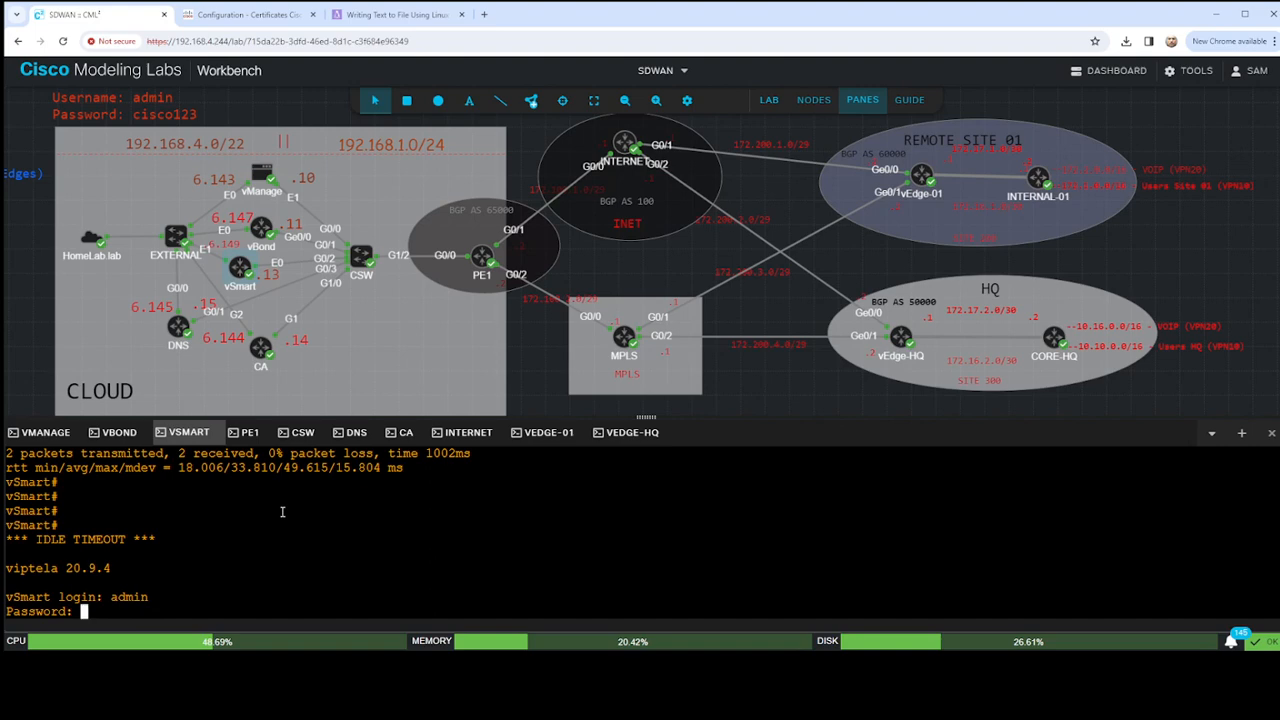
key(Return)
- Run sho omp peer on vSmart and examine the entries for both vEdge peers
text(sh)
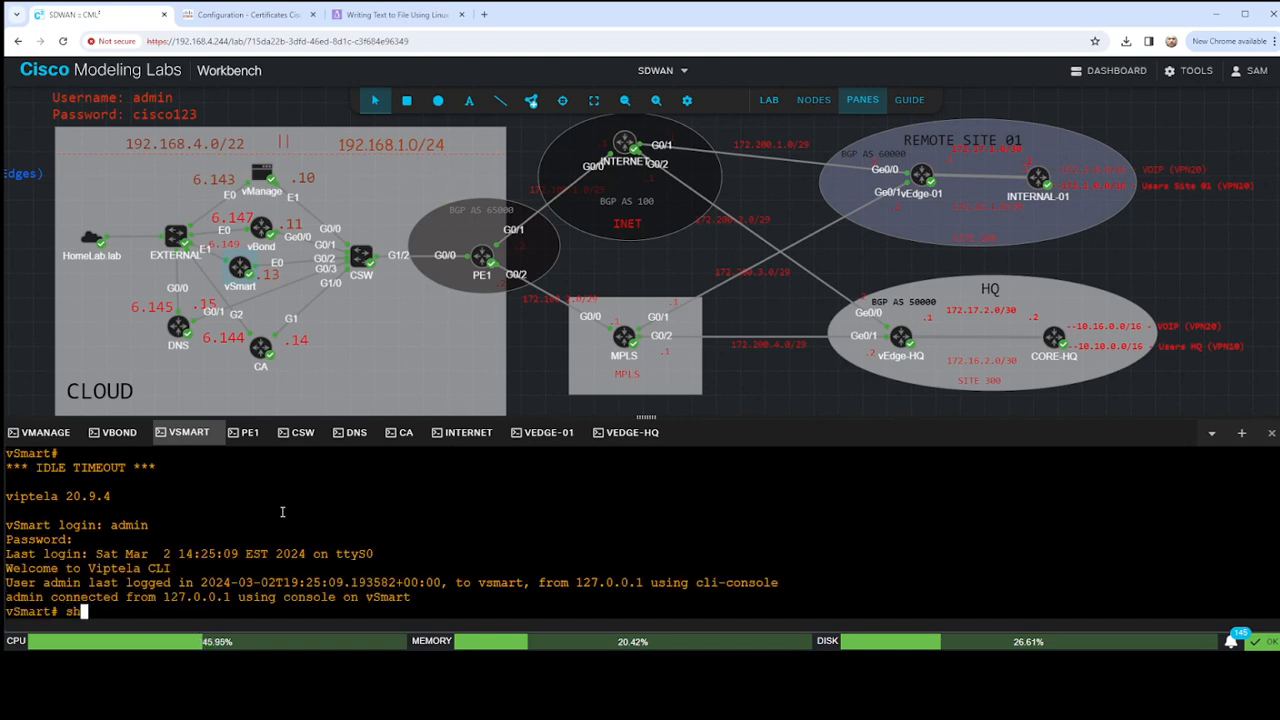
text(o omp peer)
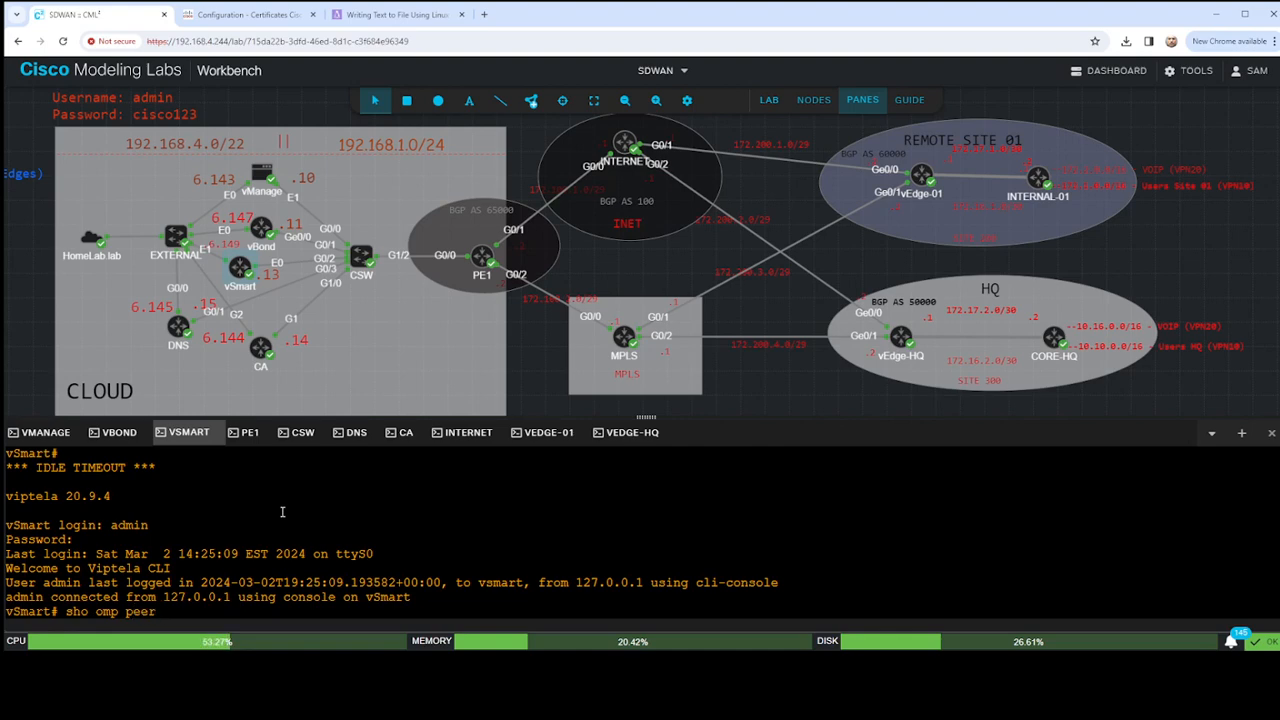
key(Return)
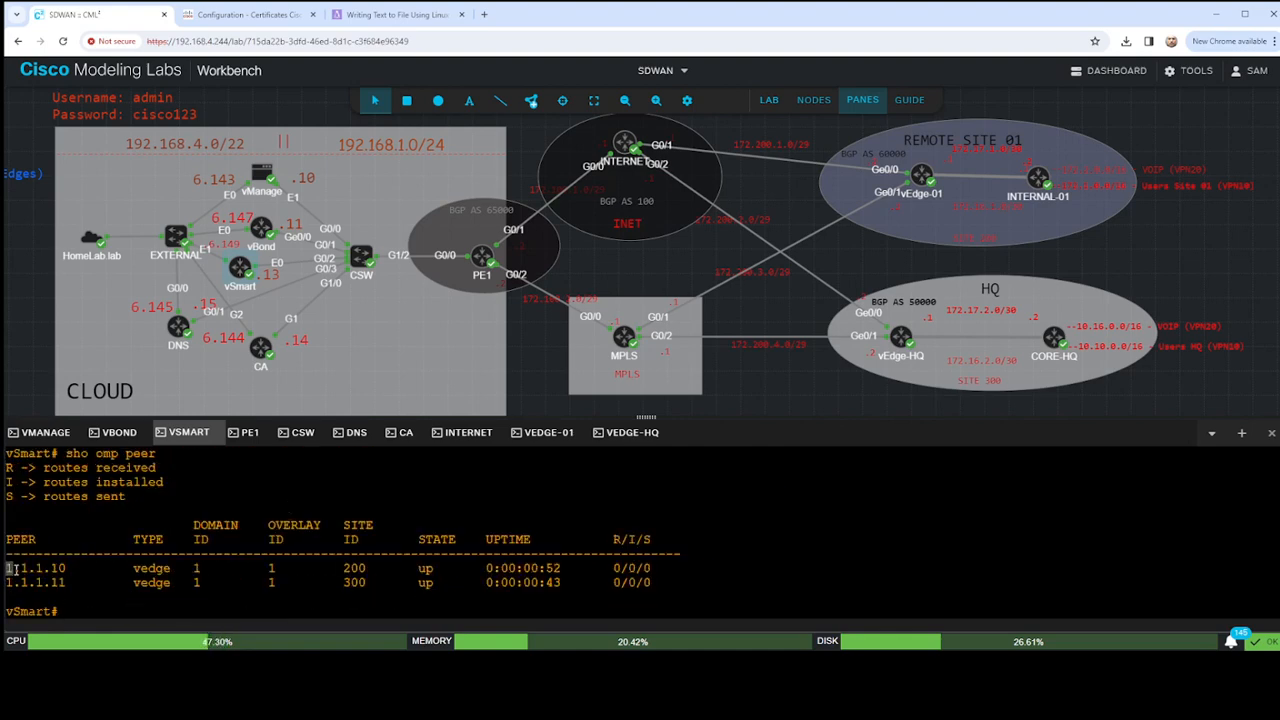
drag(14, 568, 692, 585)
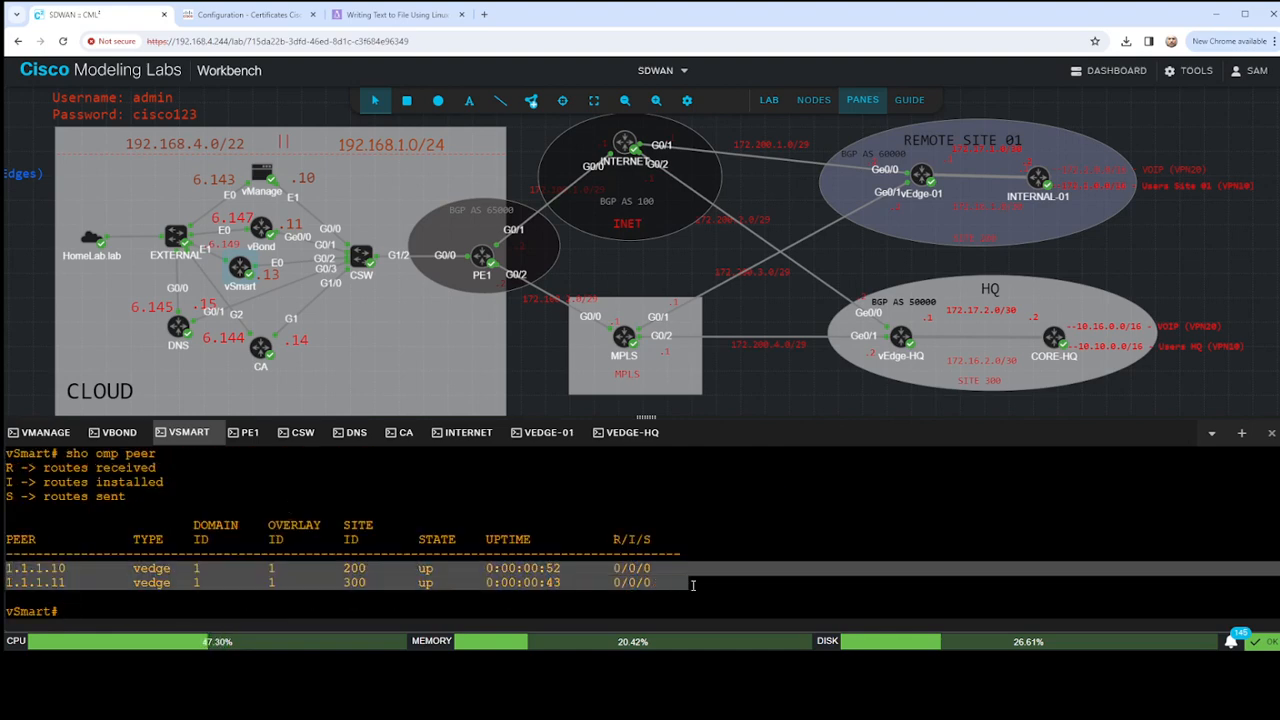
click(600, 553)
key(Return)
key(Return)
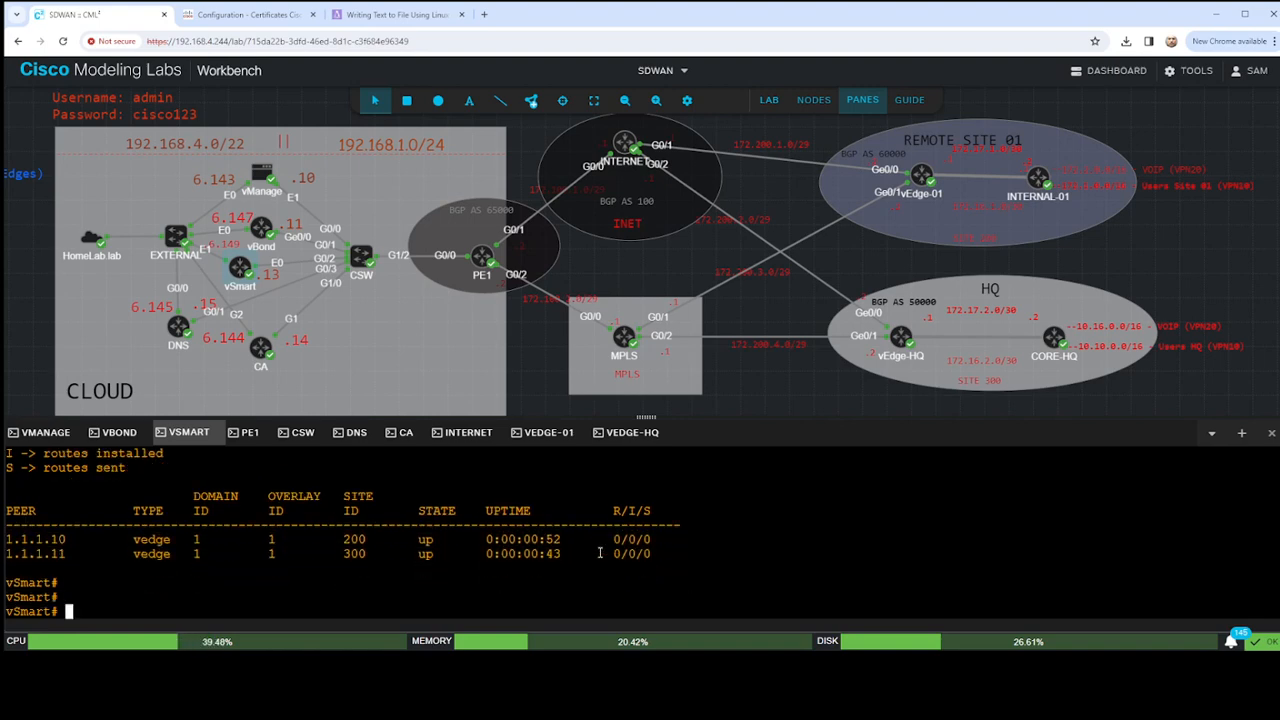
- Run sho omp route in the vSmart console to check for OMP routes
text(sho omp route)
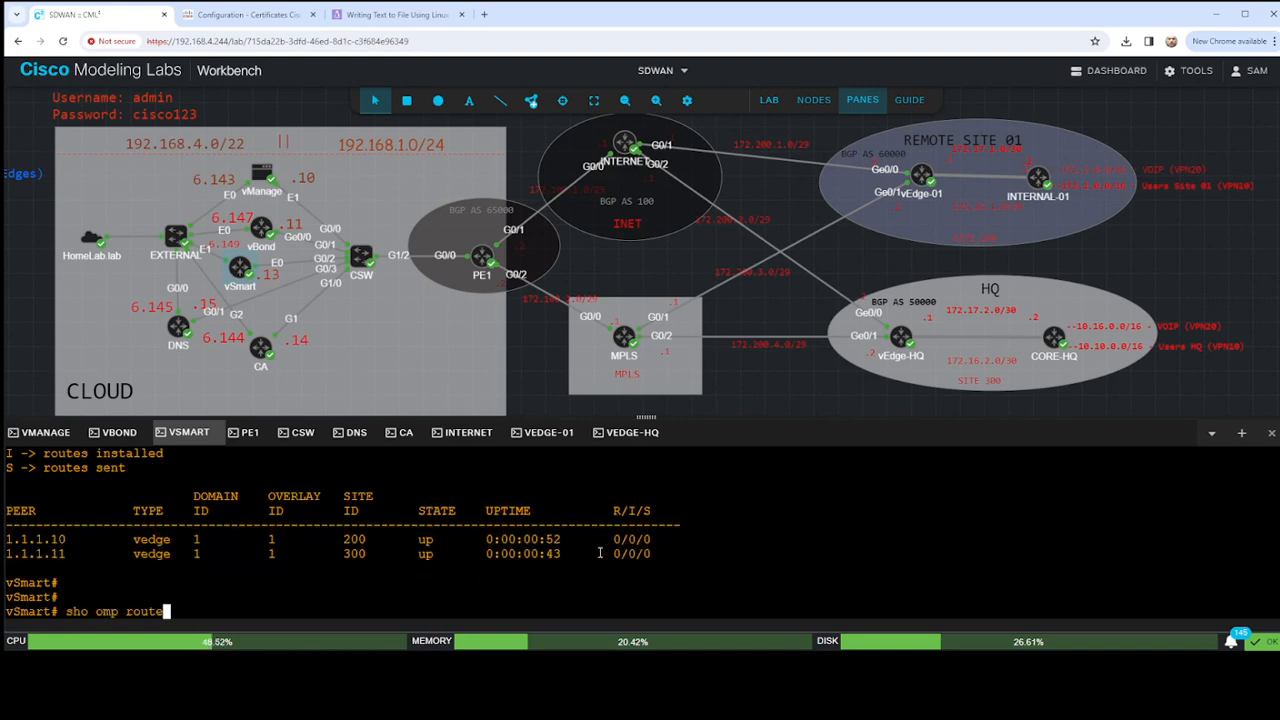
key(Return)
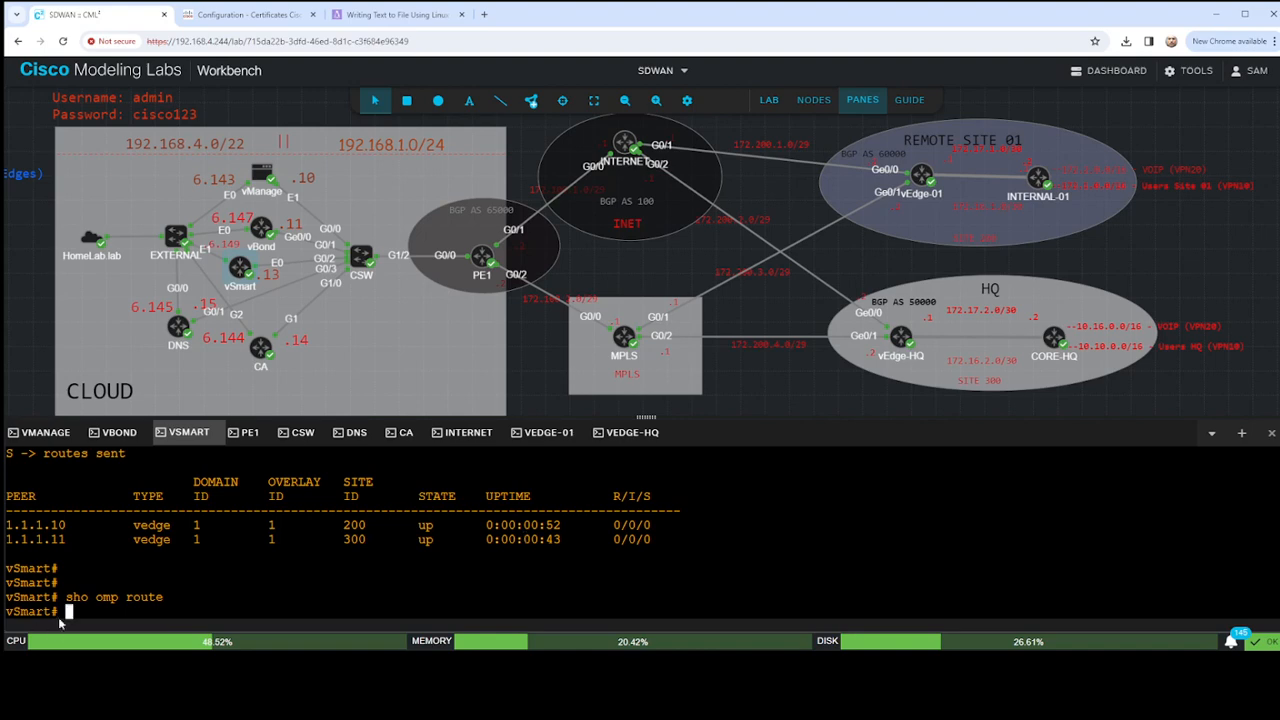
drag(65, 597, 194, 594)
click(194, 593)
- Try to list the BFD sessions from the vSmart console with show bfd, and clear the unfinished command
text(show bp)
key(BackSpace)
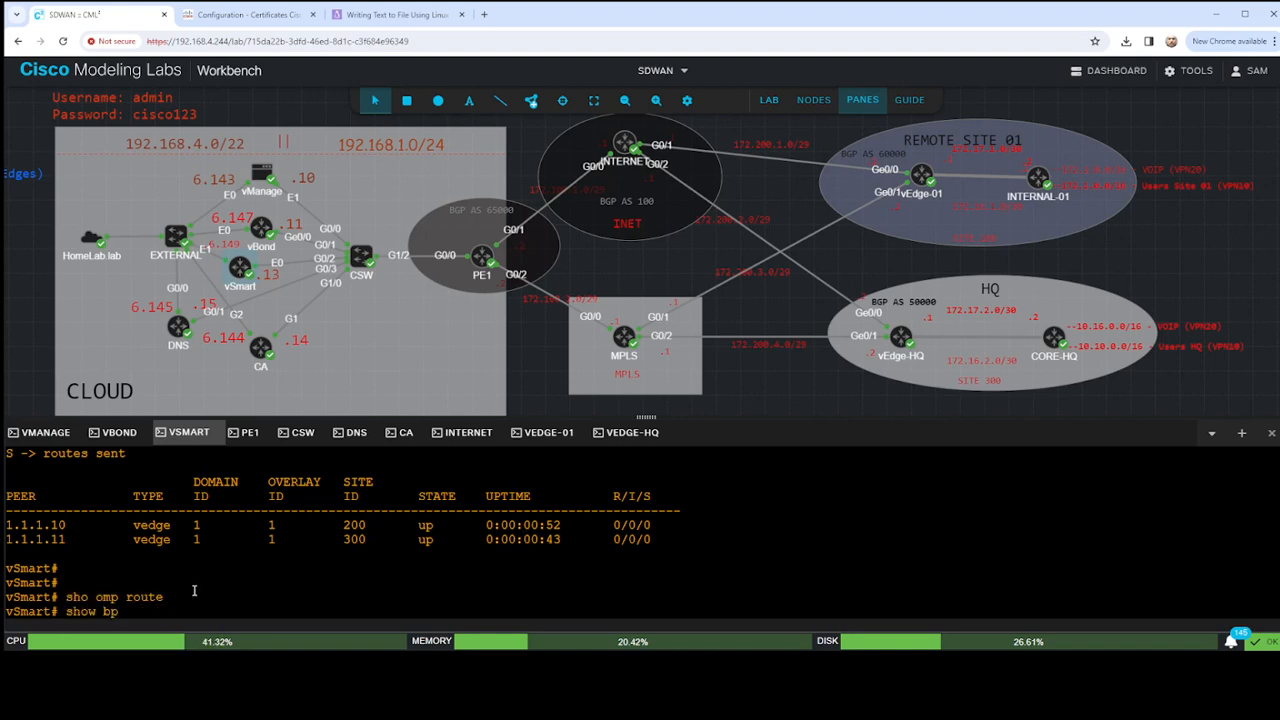
text(fp)
key(Return)
key(Up)
key(BackSpace)
key(BackSpace)
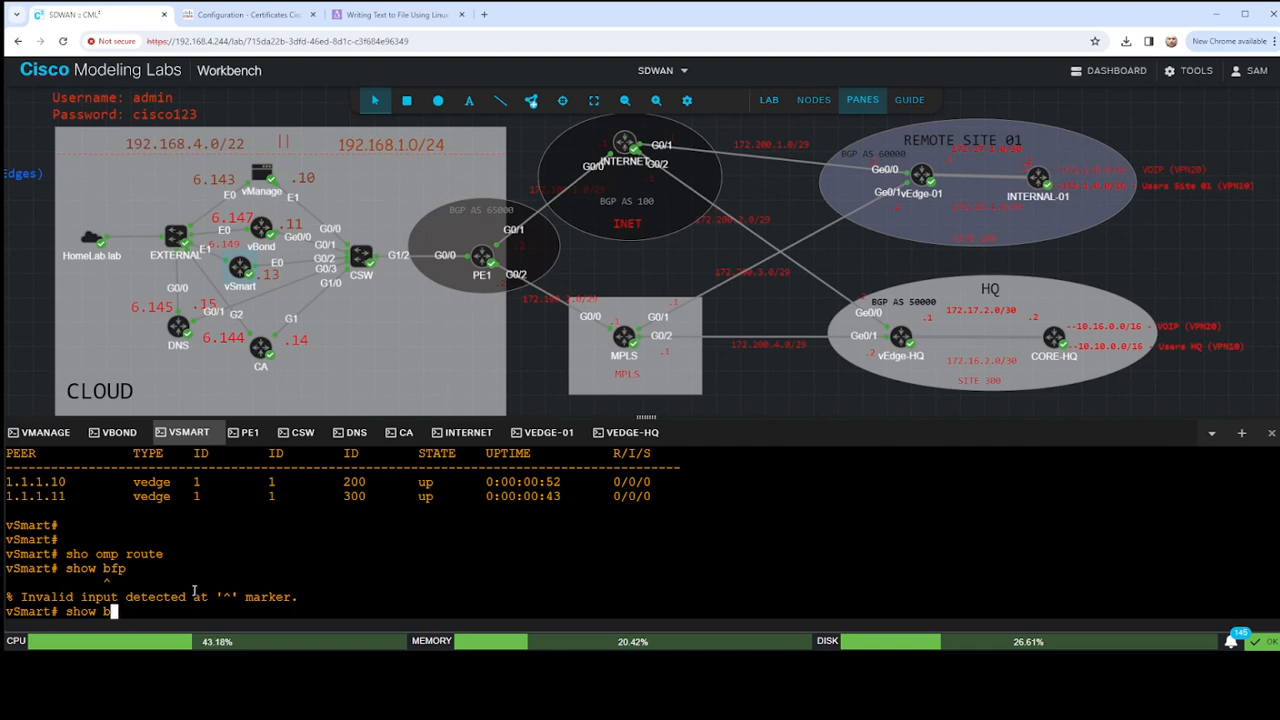
text(fd se)
key(Return)
key(Up)
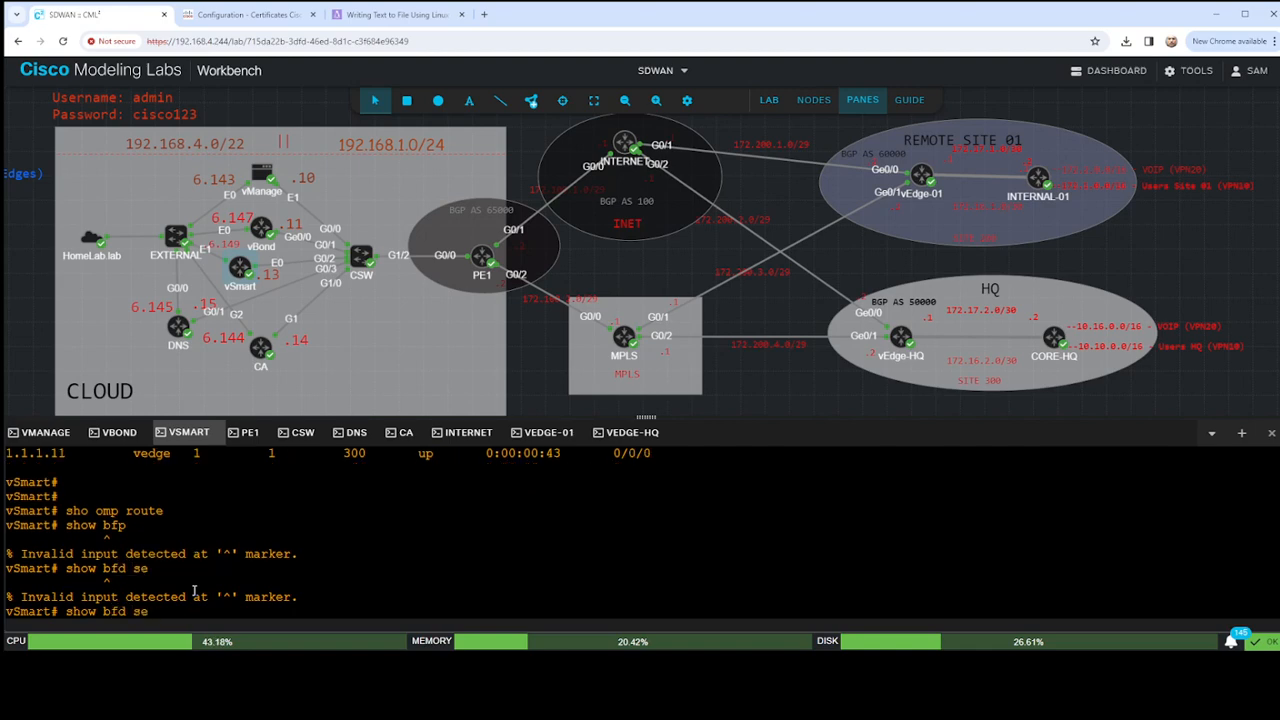
text(sse)
key(Return)
key(Up)
key(BackSpace)
text(i)
key(Return)
key(Up)
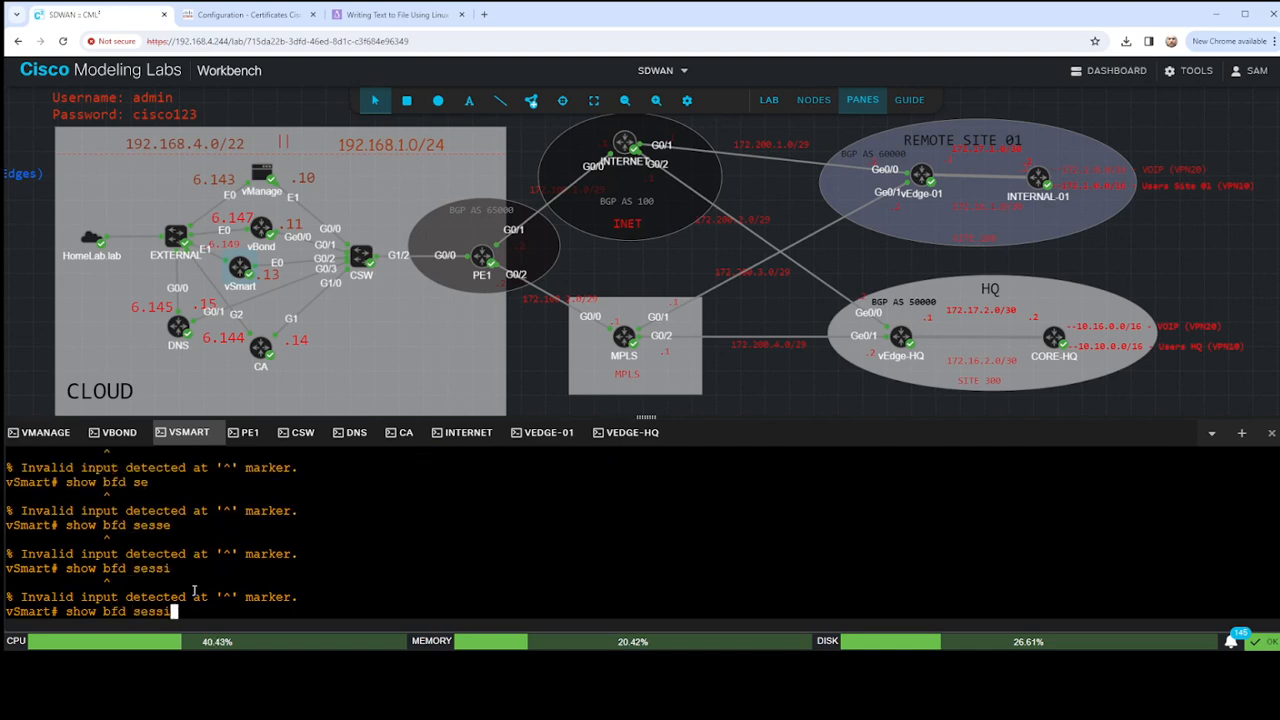
key(BackSpace)
key(BackSpace)
key(BackSpace)
key(BackSpace)
key(BackSpace)
key(BackSpace)
key(BackSpace)
key(BackSpace)
key(BackSpace)
key(BackSpace)
key(BackSpace)
key(BackSpace)
key(BackSpace)
key(BackSpace)
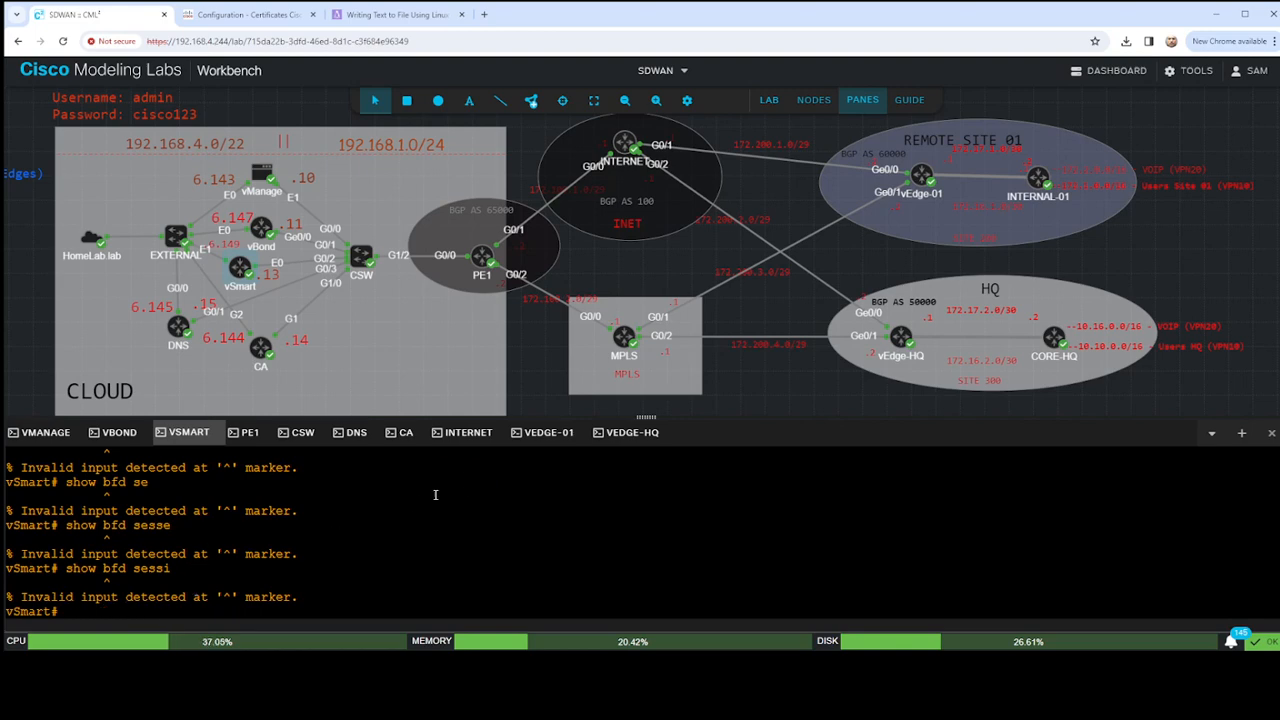
- Run show bfd sessions in the vEdge-01 console and examine the session's TLOC colors, IP addresses and encapsulation
click(548, 432)
text(s)
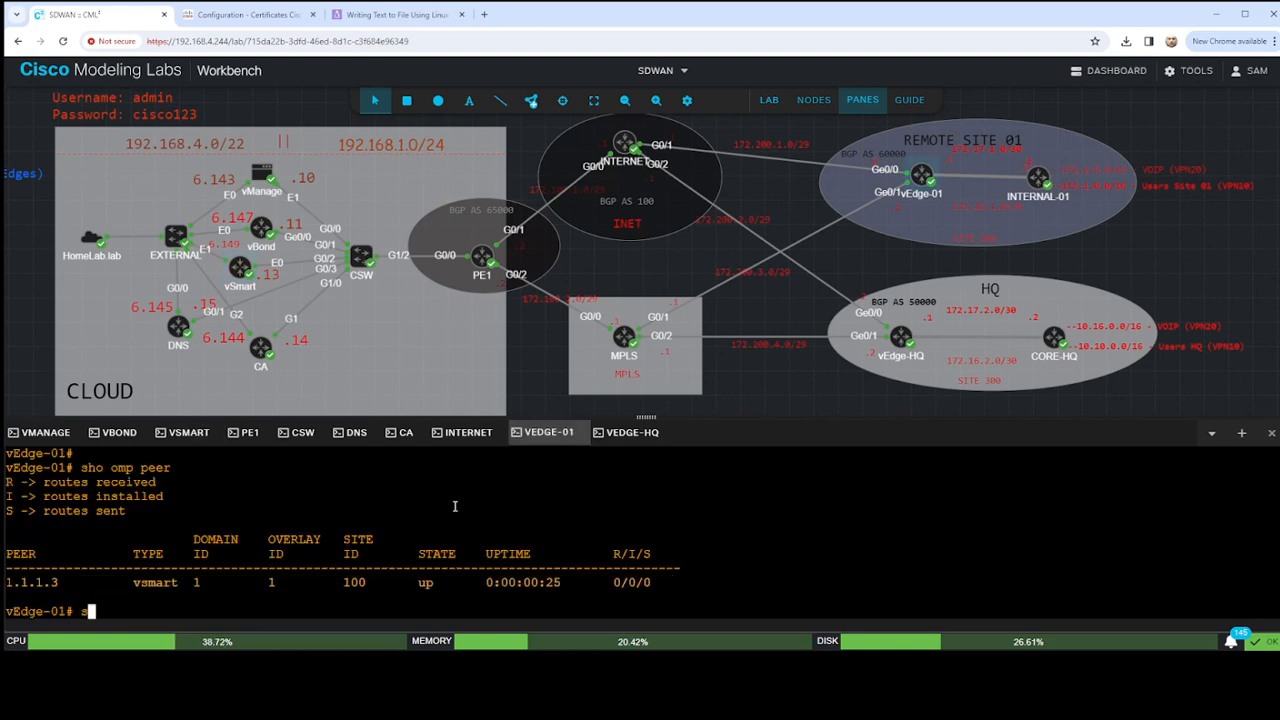
text(how bfd sessions)
key(Return)
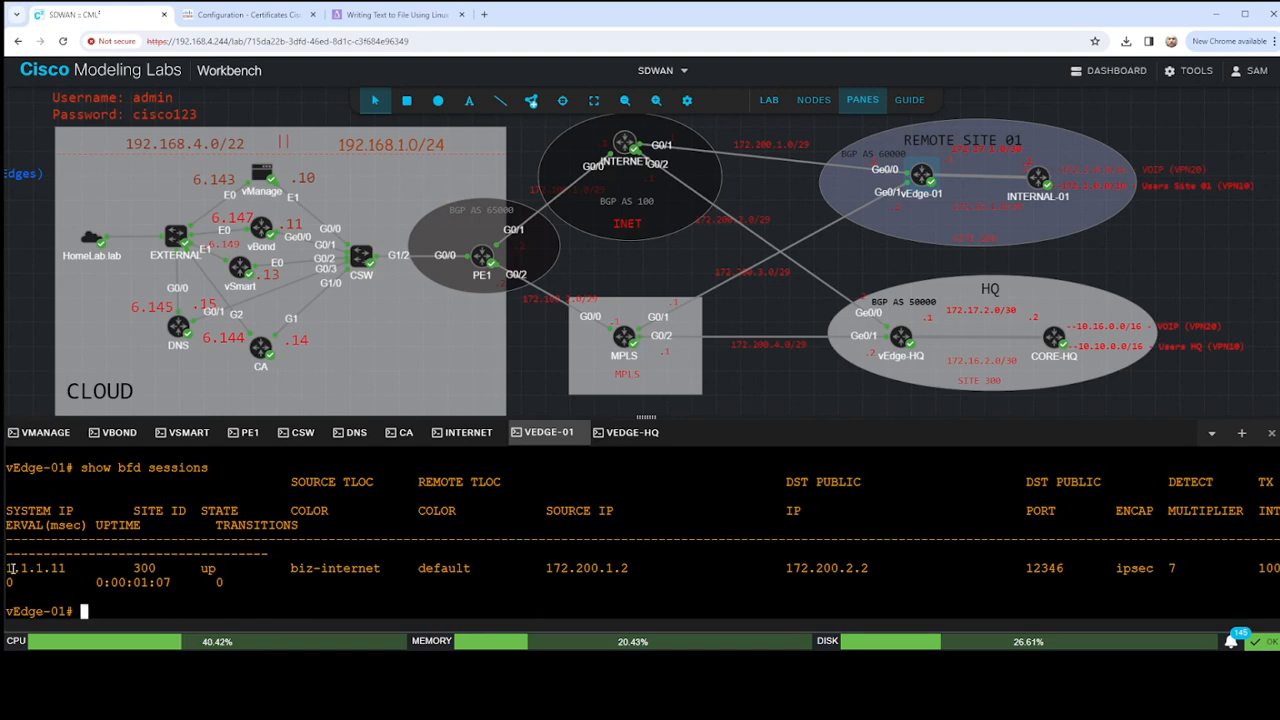
drag(8, 568, 1279, 568)
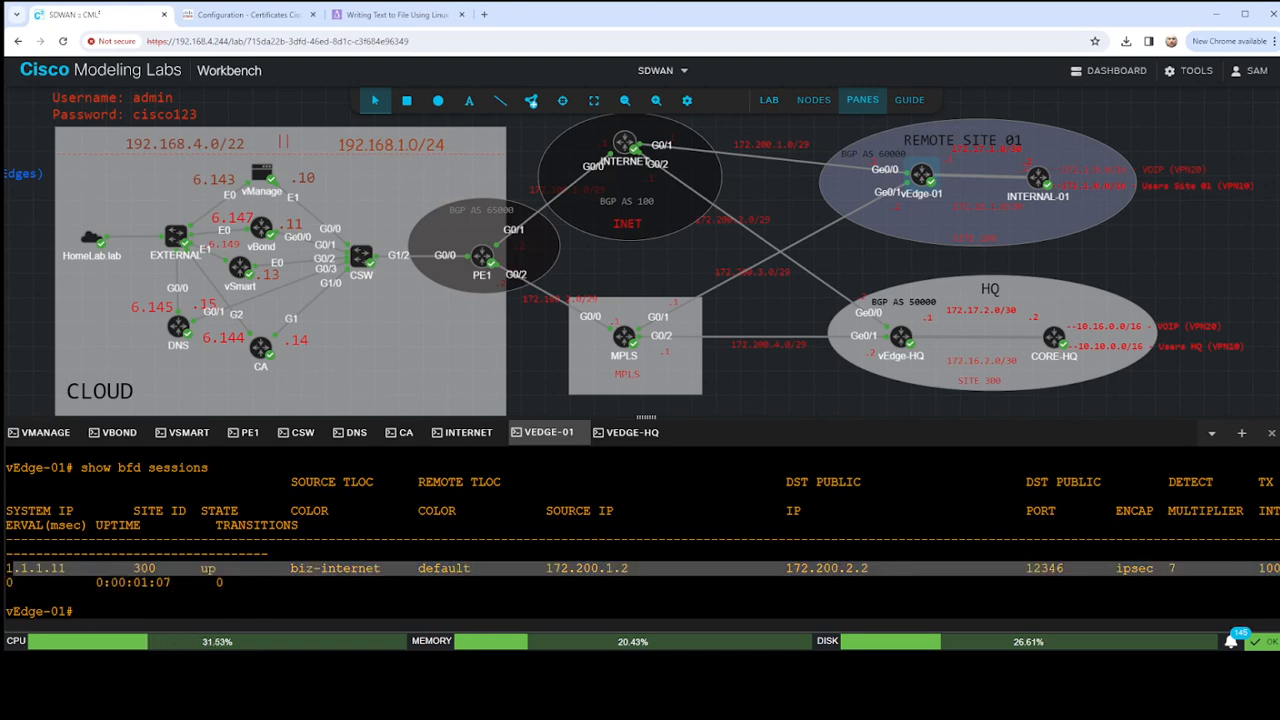
click(316, 582)
drag(293, 569, 415, 560)
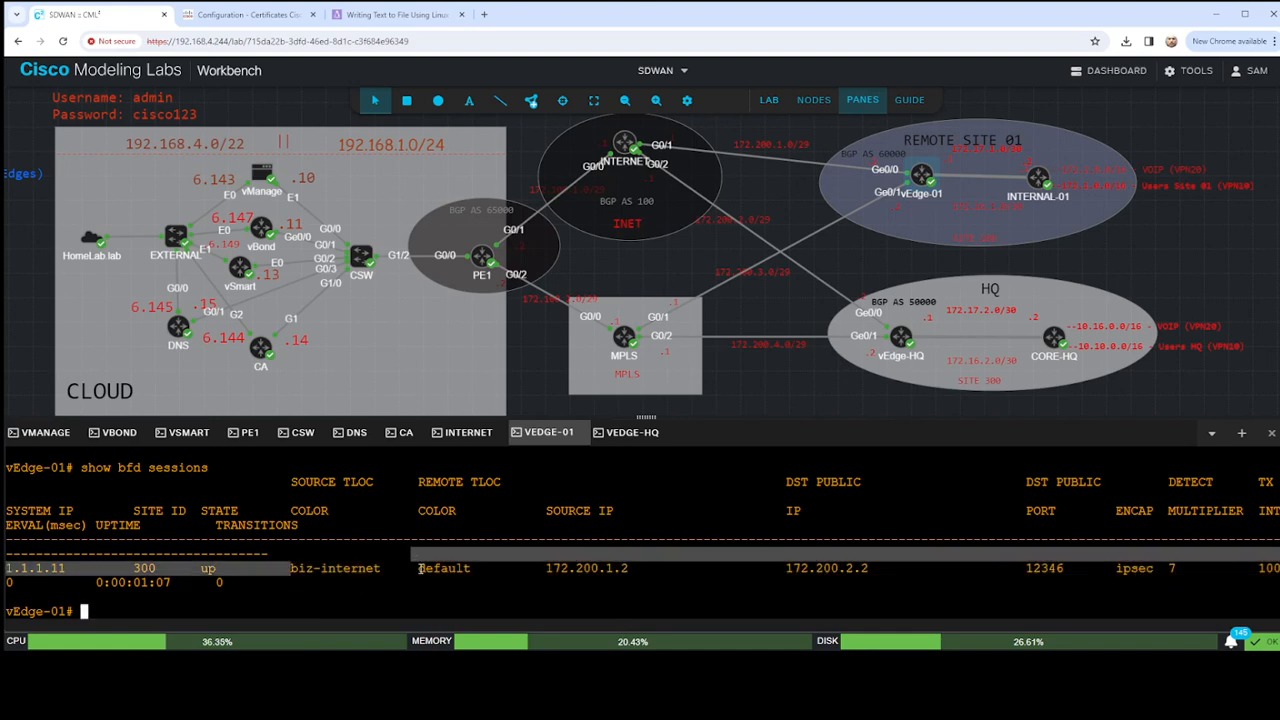
click(890, 589)
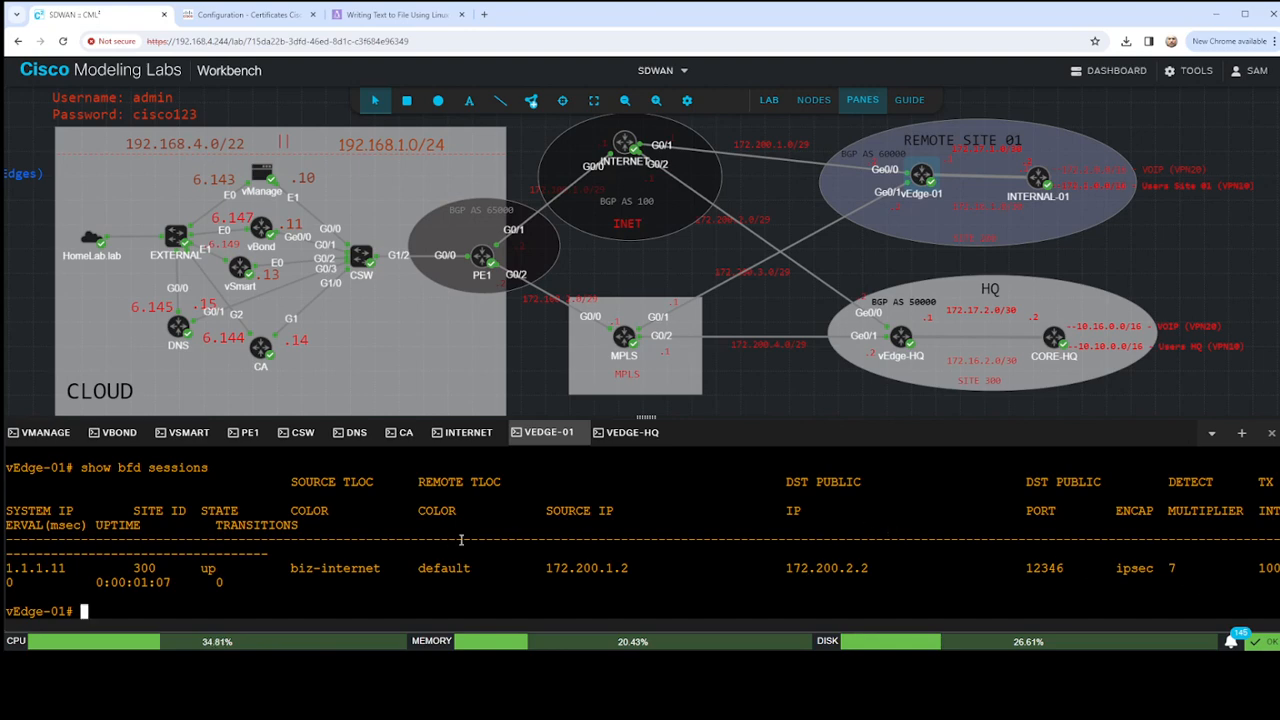
double_click(327, 567)
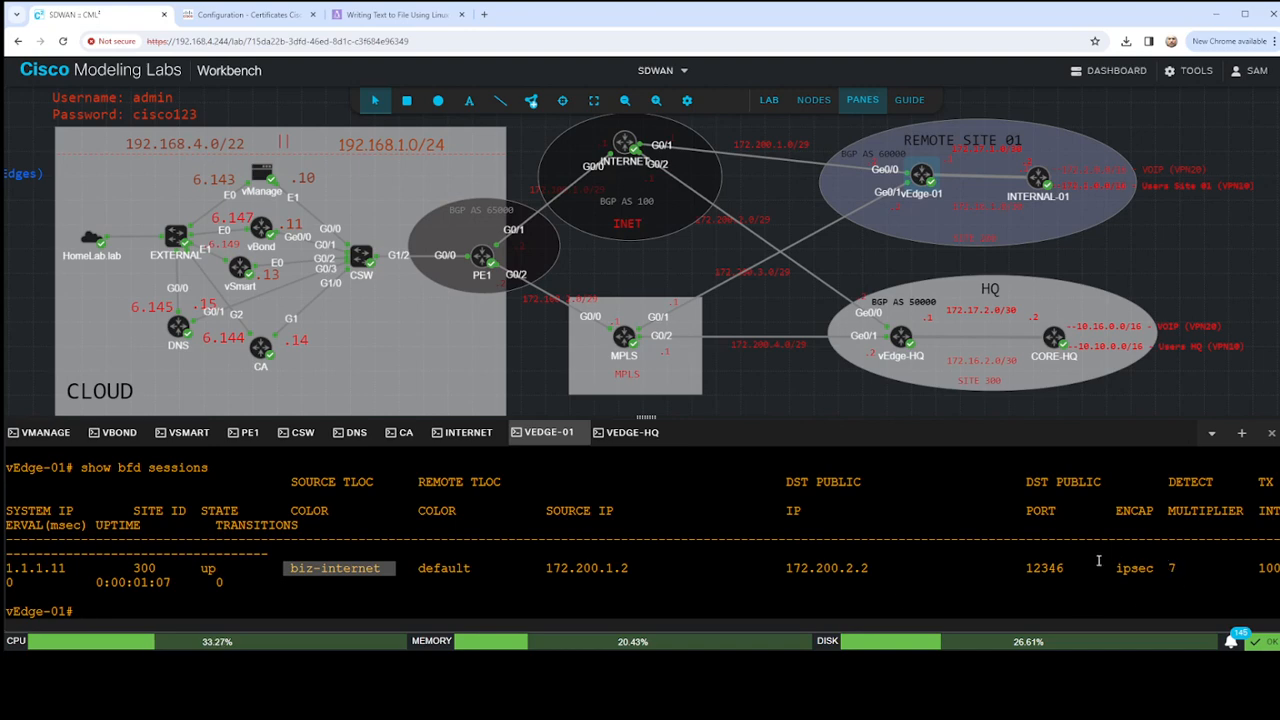
drag(1099, 559, 1178, 569)
click(1185, 579)
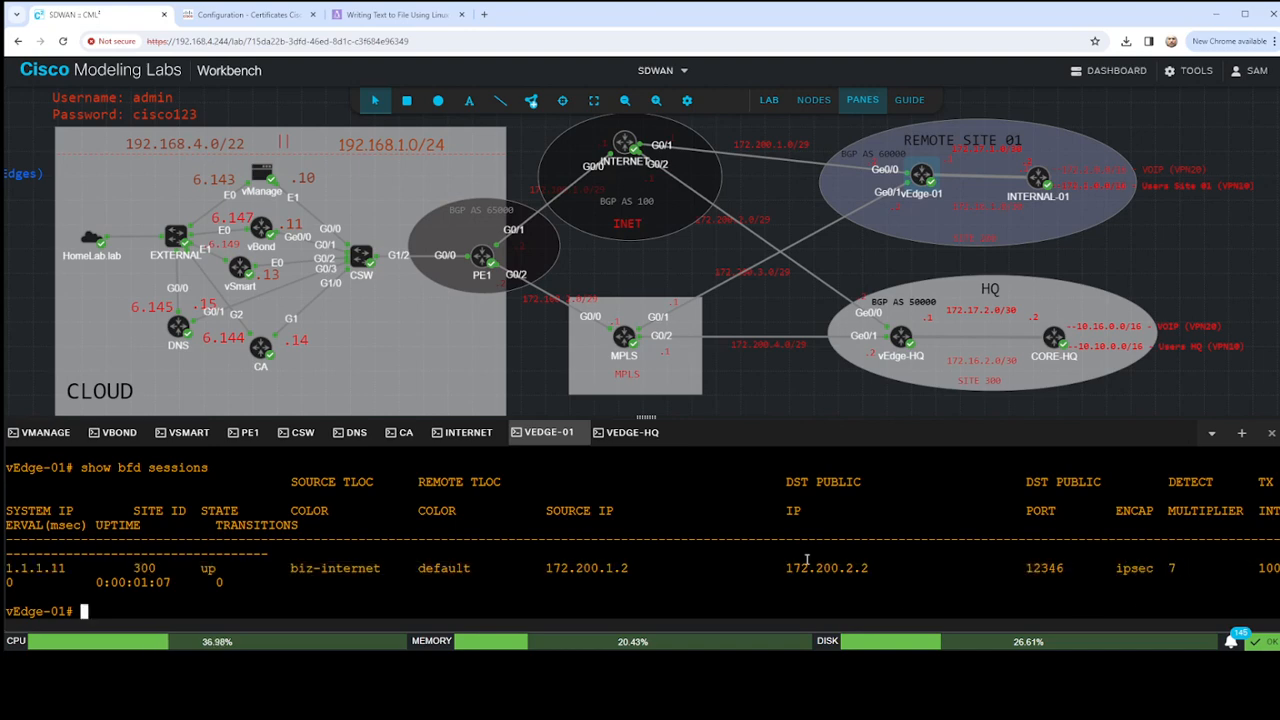
- Run show omp route in the vEdge-01 console to check for OMP routes
text(show omp route)
key(Return)
key(Return)
key(Return)
key(Return)
key(Return)
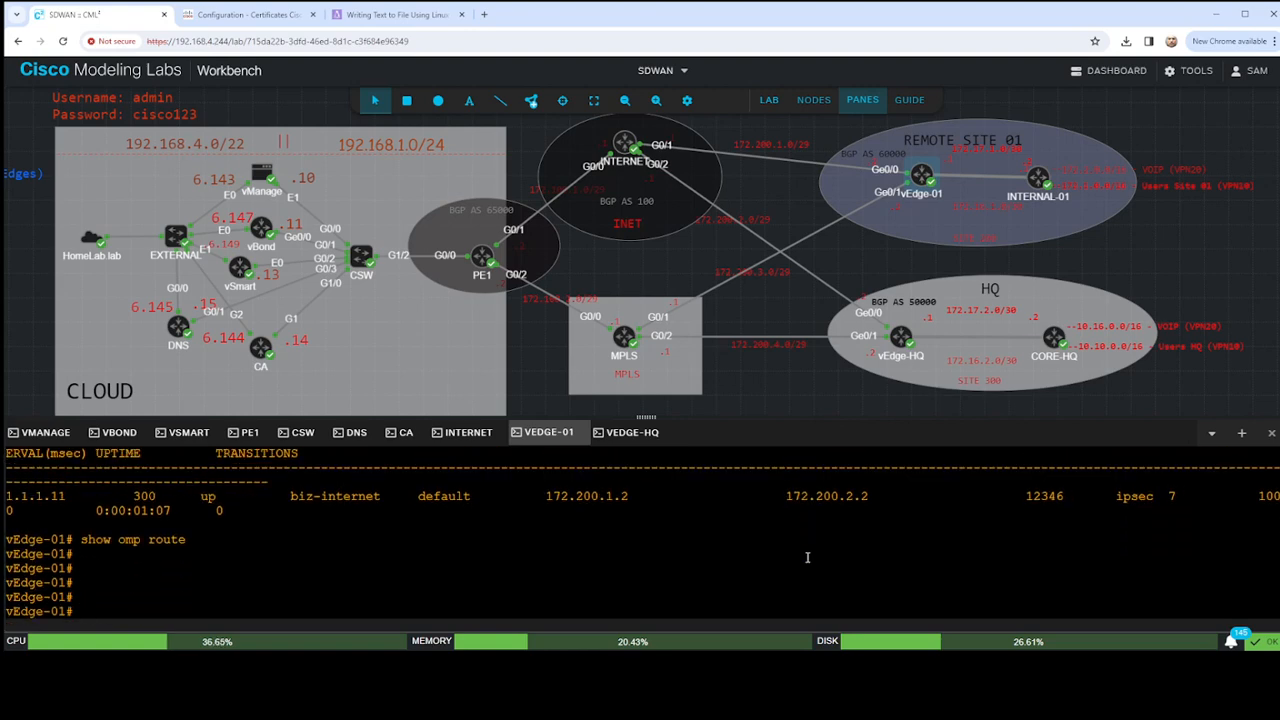
- Run show control connections in the vManage console, checking the available completions for show con first
click(45, 432)
key(Return)
key(Return)
text(s)
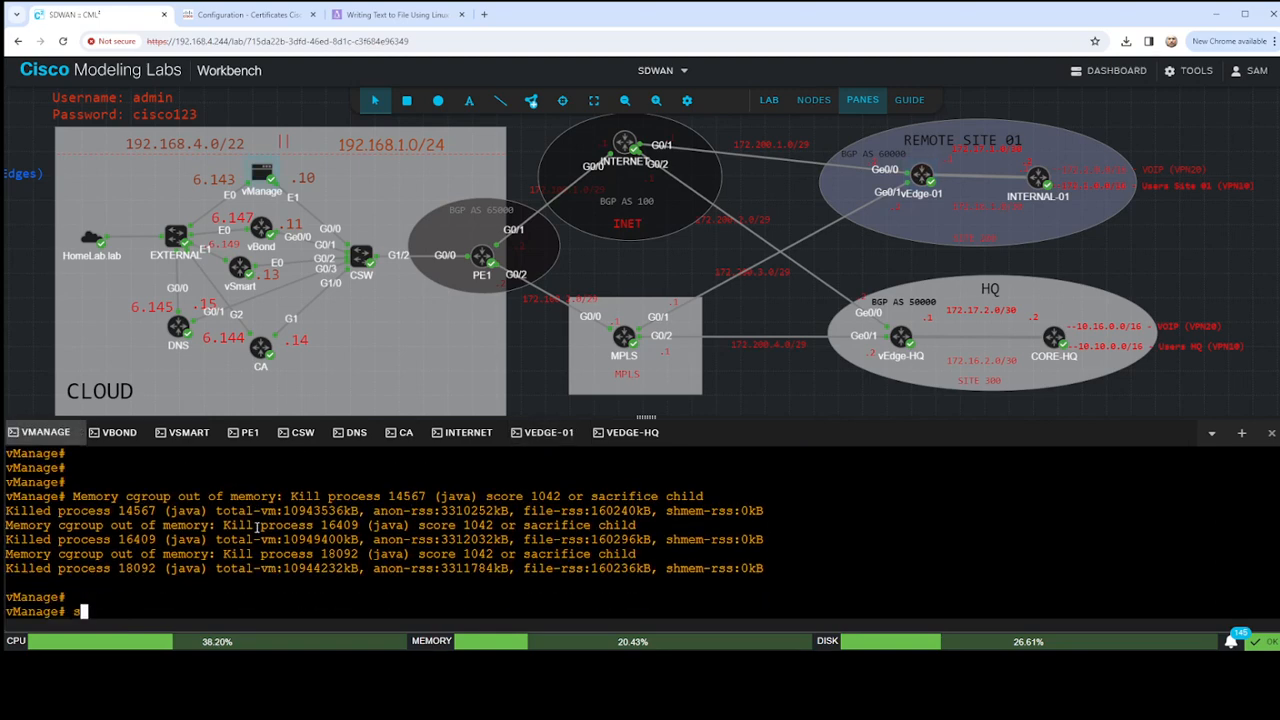
text(how con)
key(question)
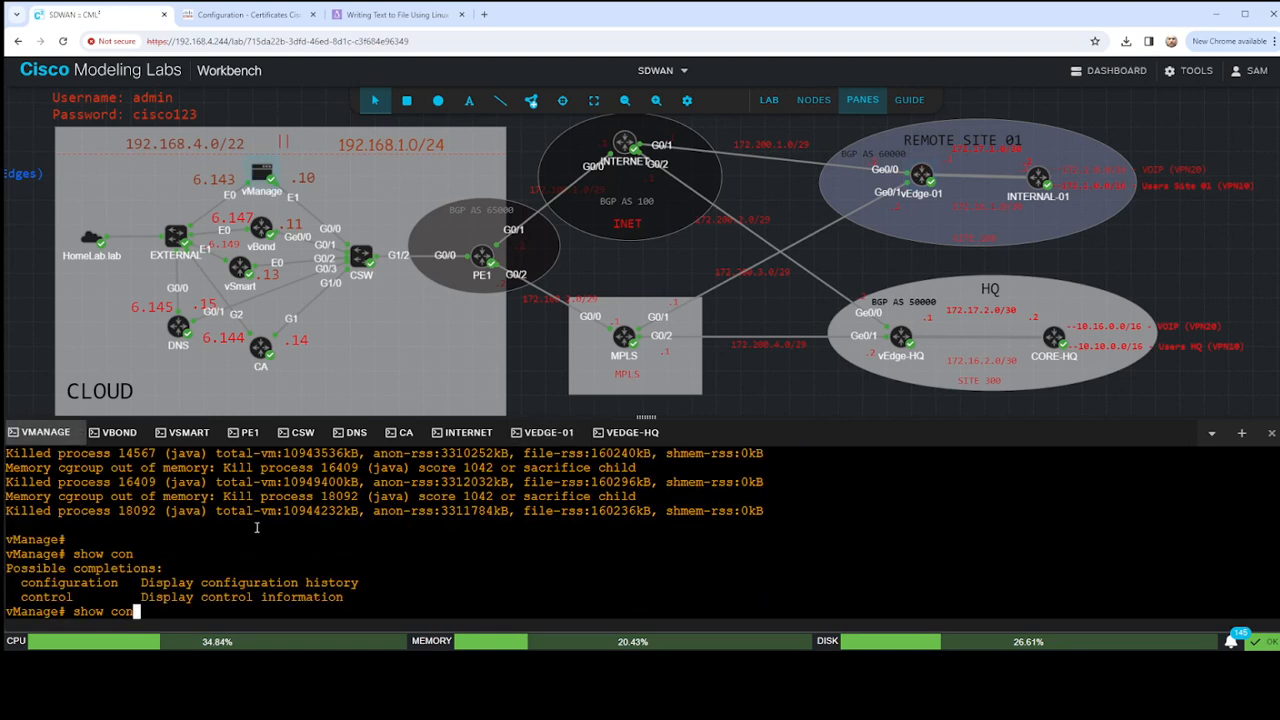
text(trol connections)
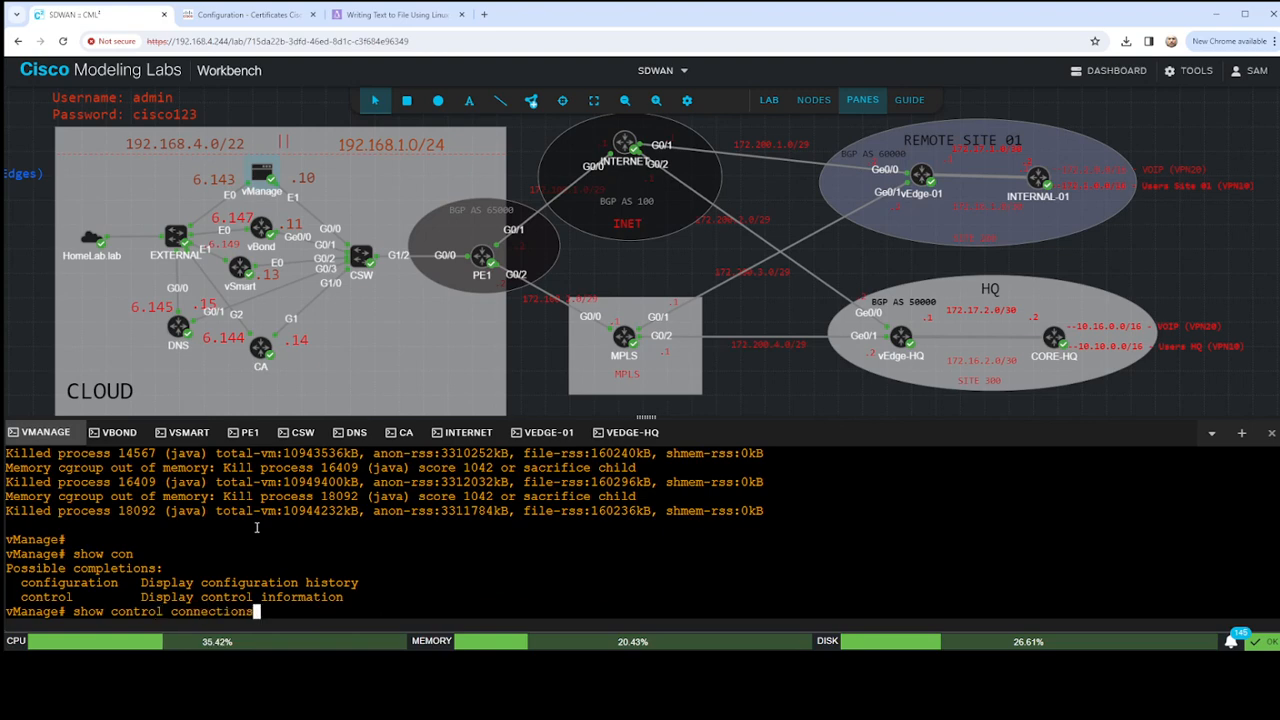
key(Return)
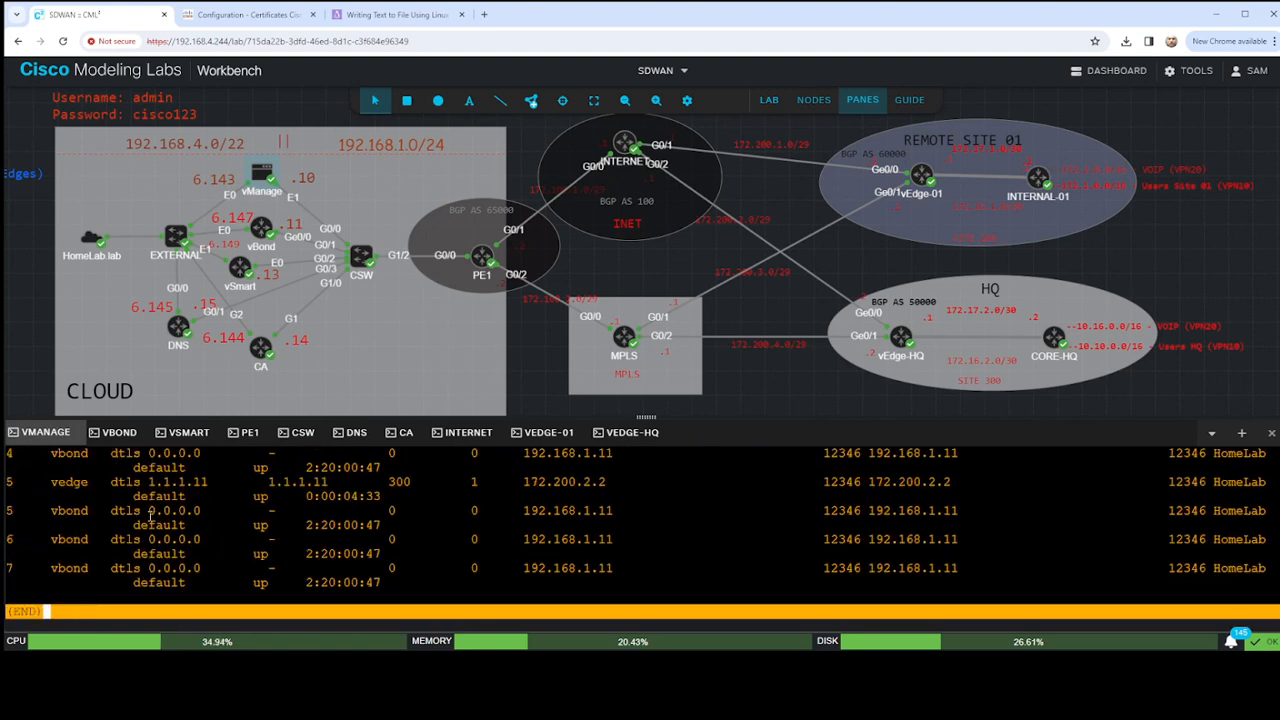
- Examine the vEdge entries 1.1.1.11 and 1.1.1.10 in vManage's control connections, and exit the output to the prompt
drag(21, 482, 368, 483)
scroll(261, 539, up, 3)
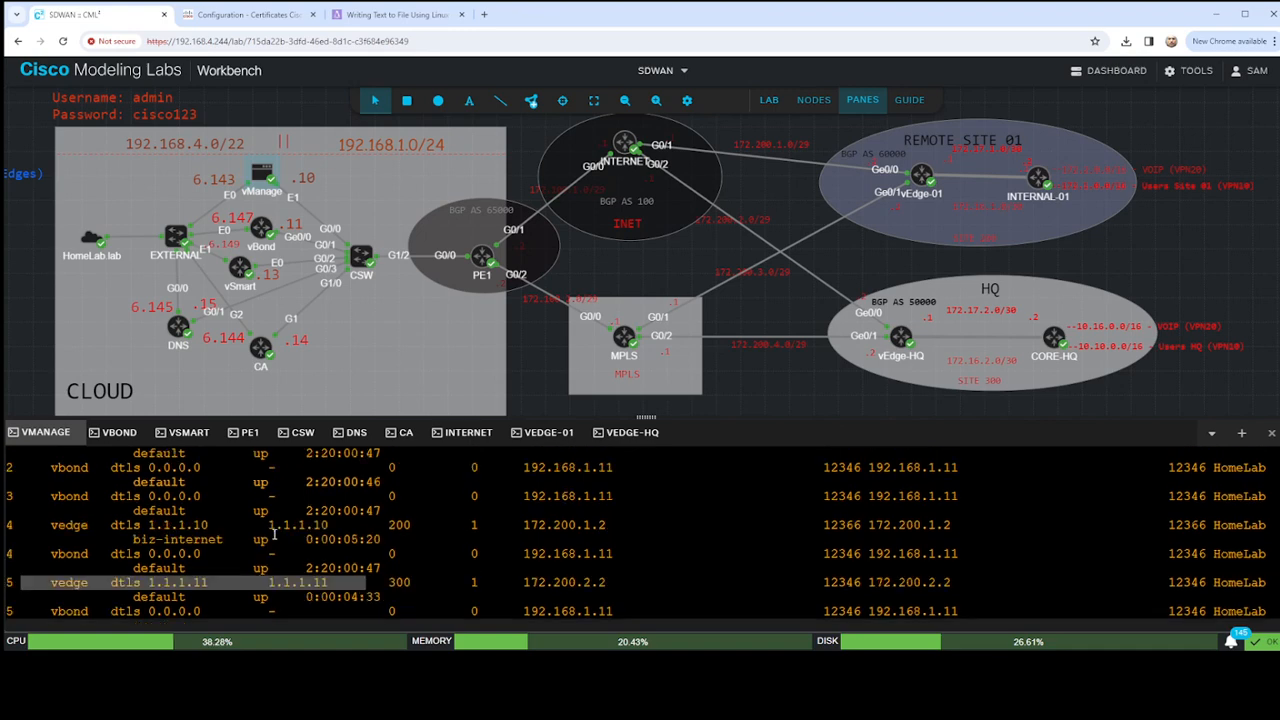
drag(31, 522, 781, 535)
scroll(744, 528, up, 5)
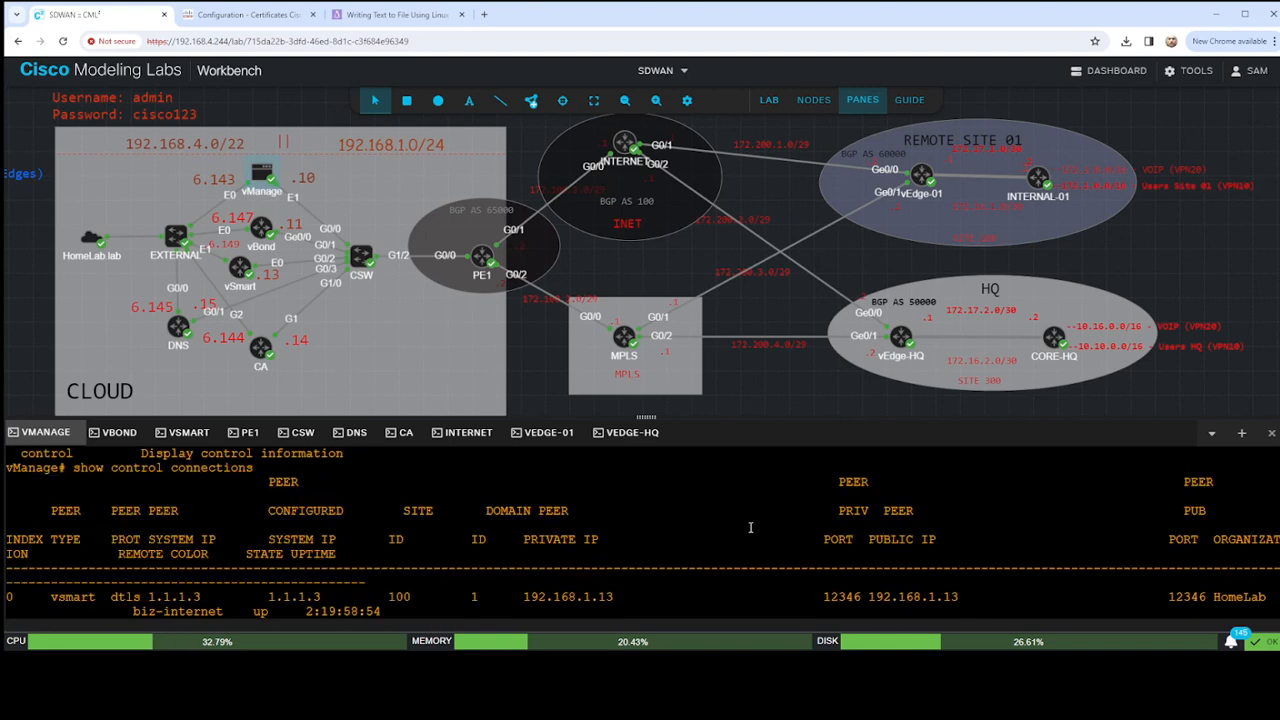
key(q)
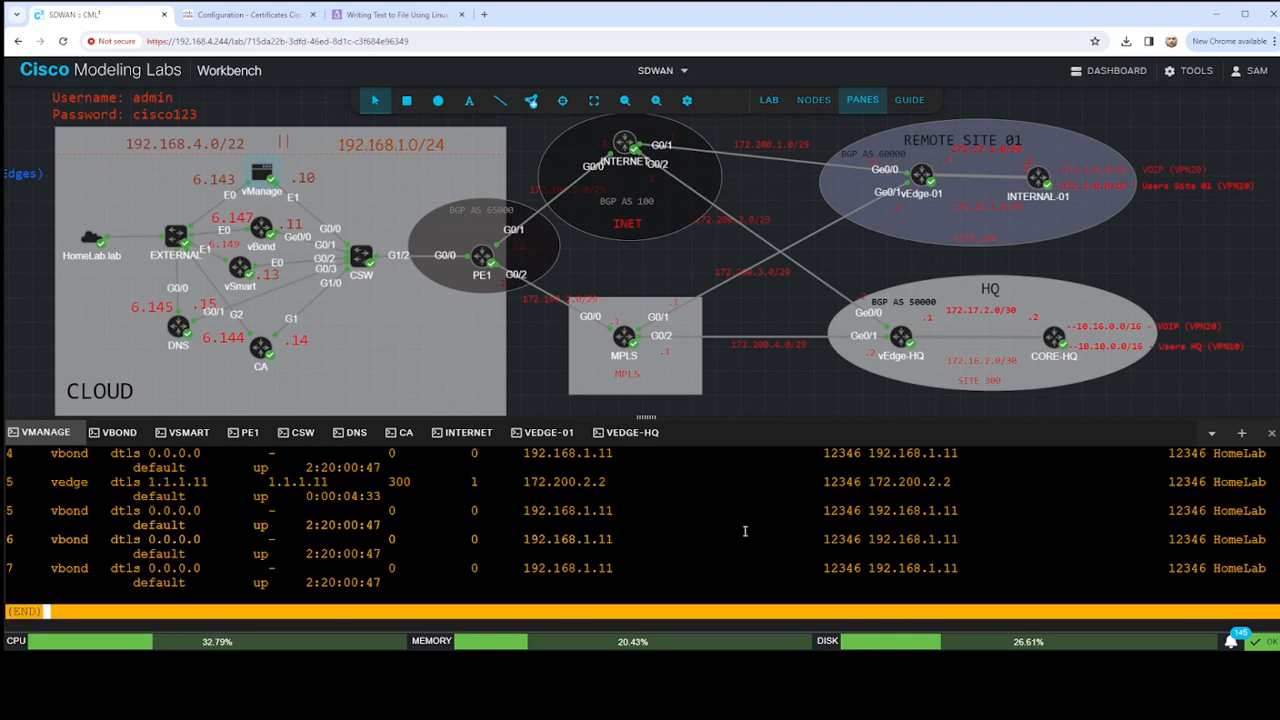
key(Return)
key(Return)
key(Return)
key(Return)
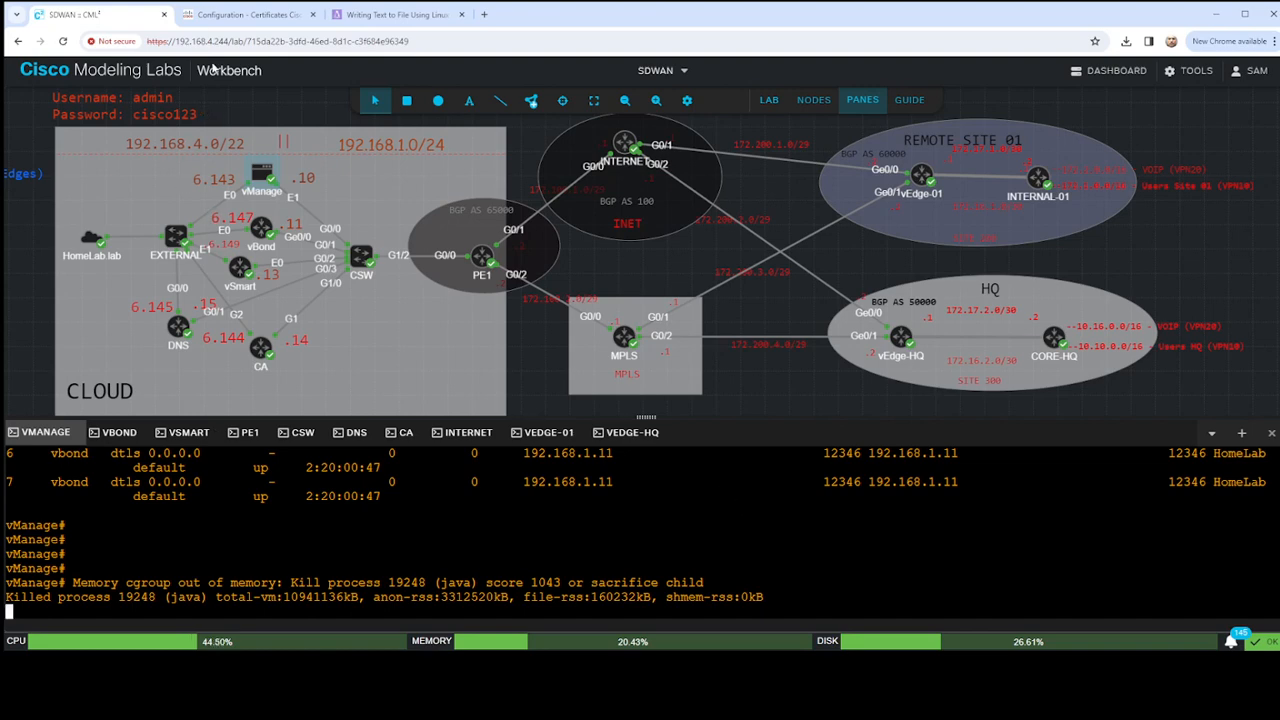
- Switch to Cisco SD-WAN and examine the device templates and feature templates in the template configuration
click(230, 15)
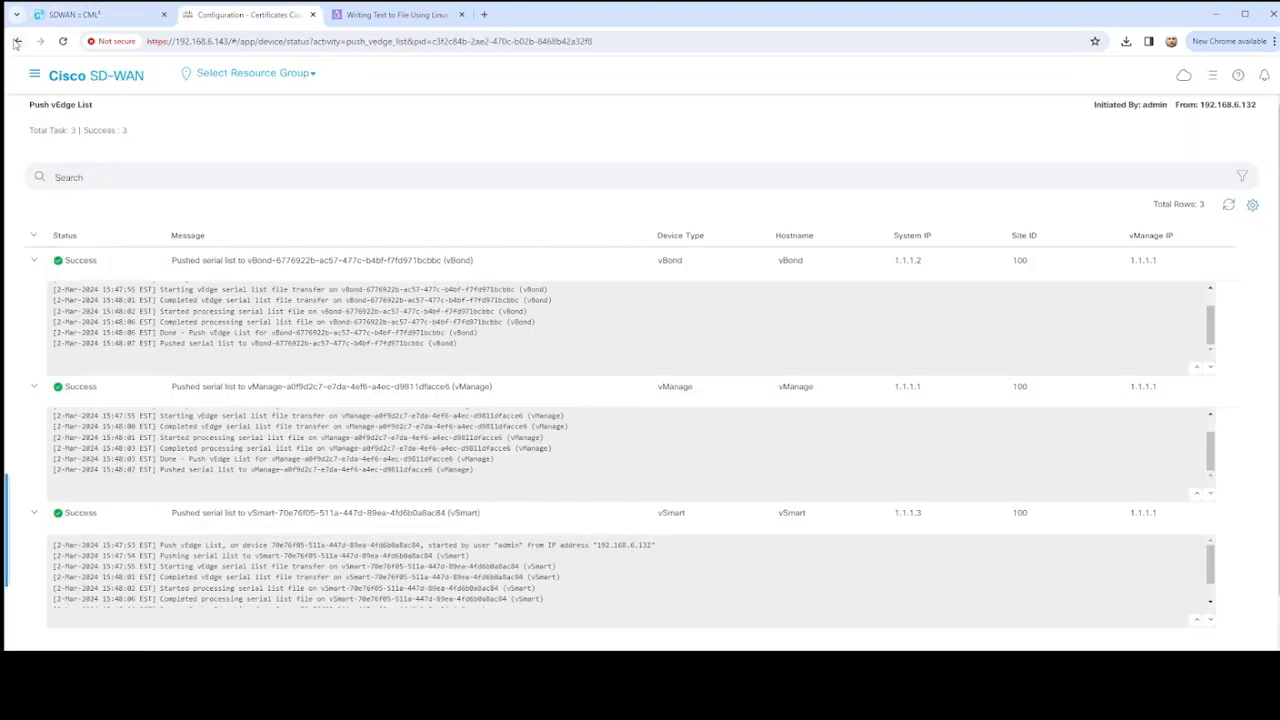
click(32, 77)
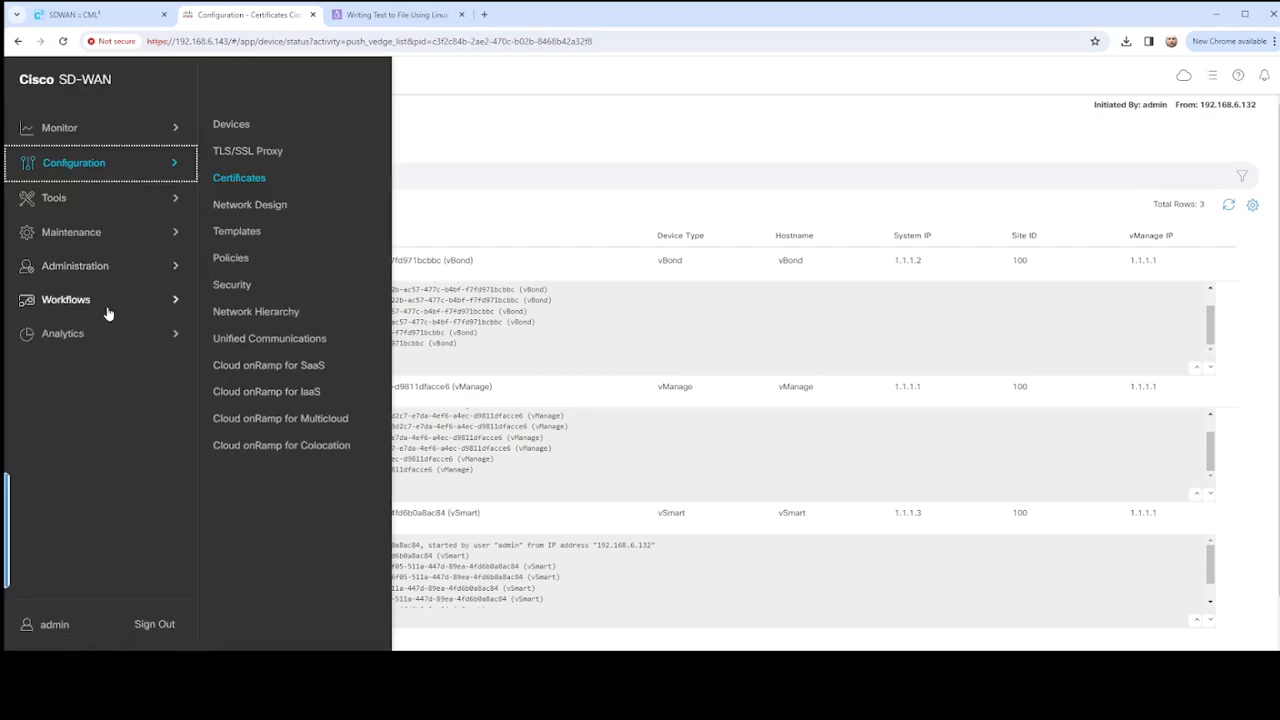
click(238, 232)
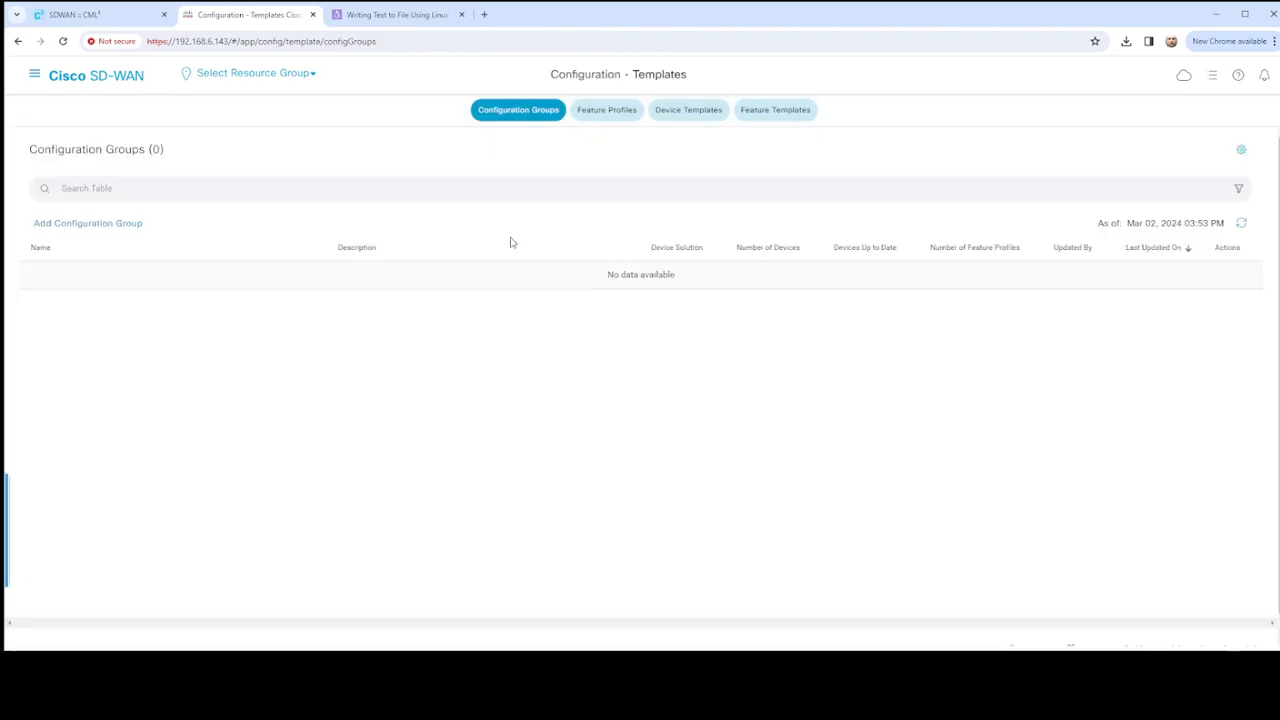
click(686, 112)
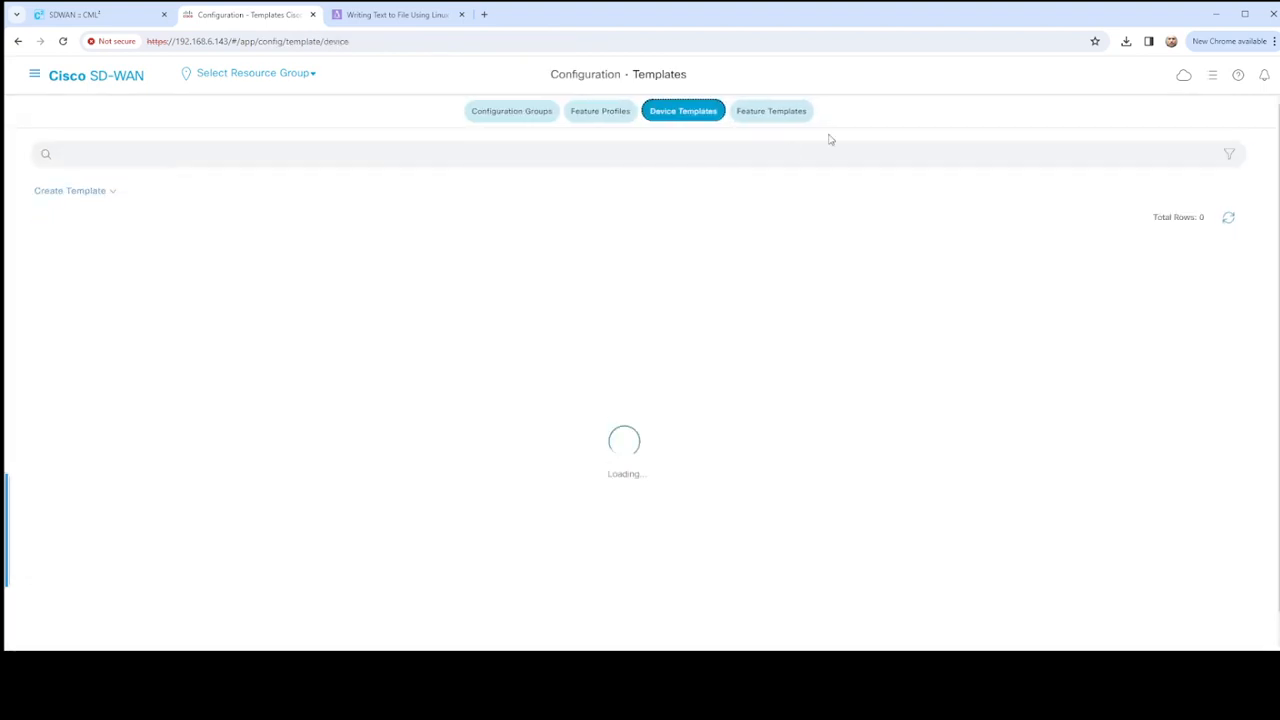
click(768, 111)
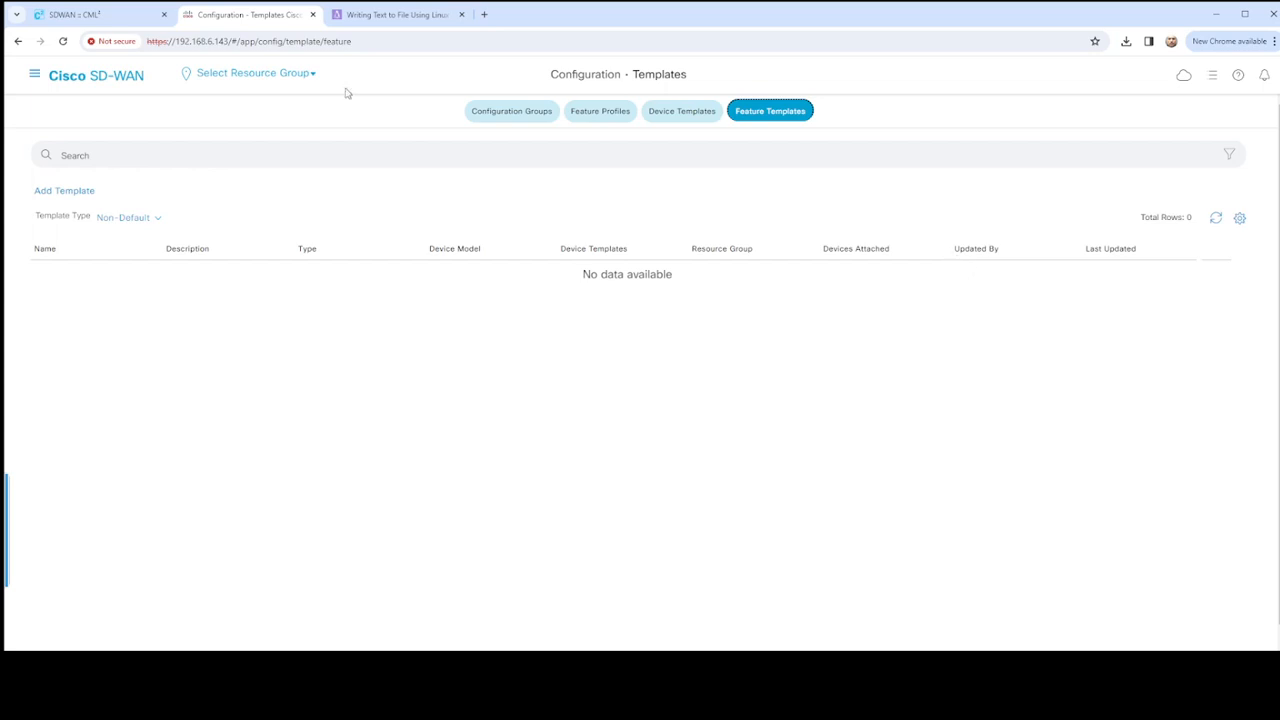
- Switch to Cisco Modeling Labs and examine the whole SDWAN topology together with its VPN notes
click(68, 15)
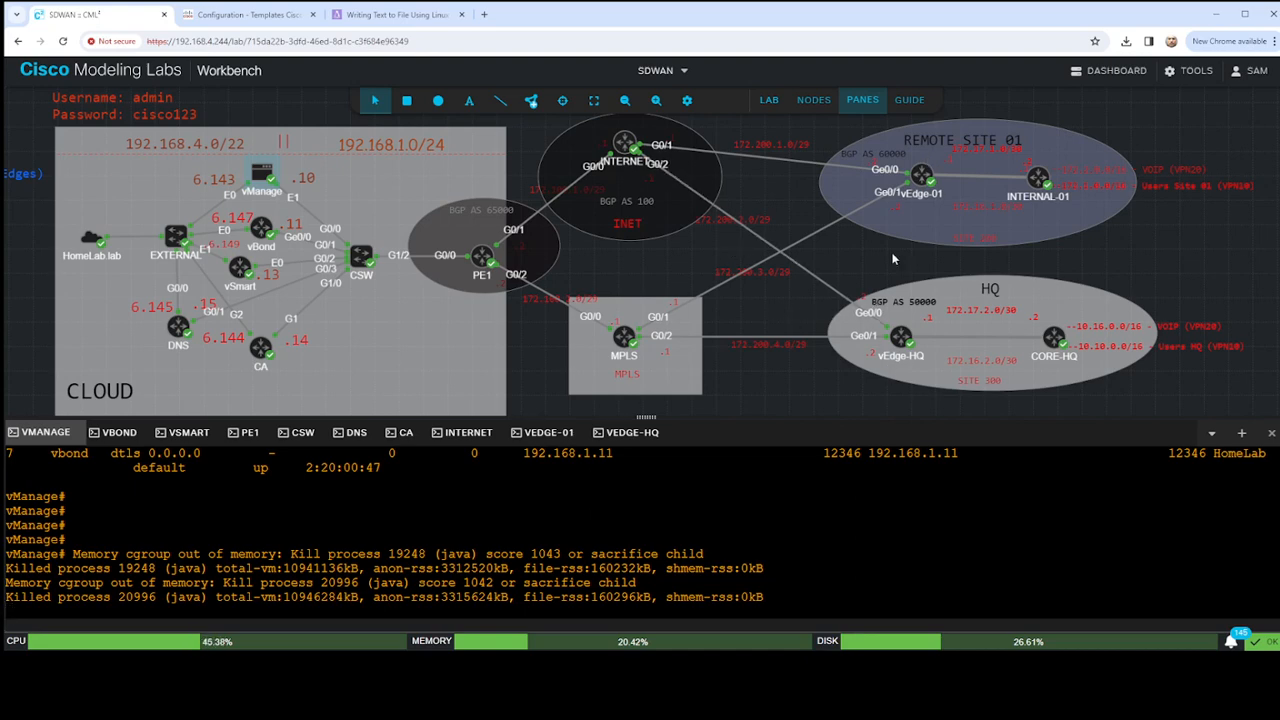
scroll(957, 268, down, 5)
scroll(943, 268, up, 5)
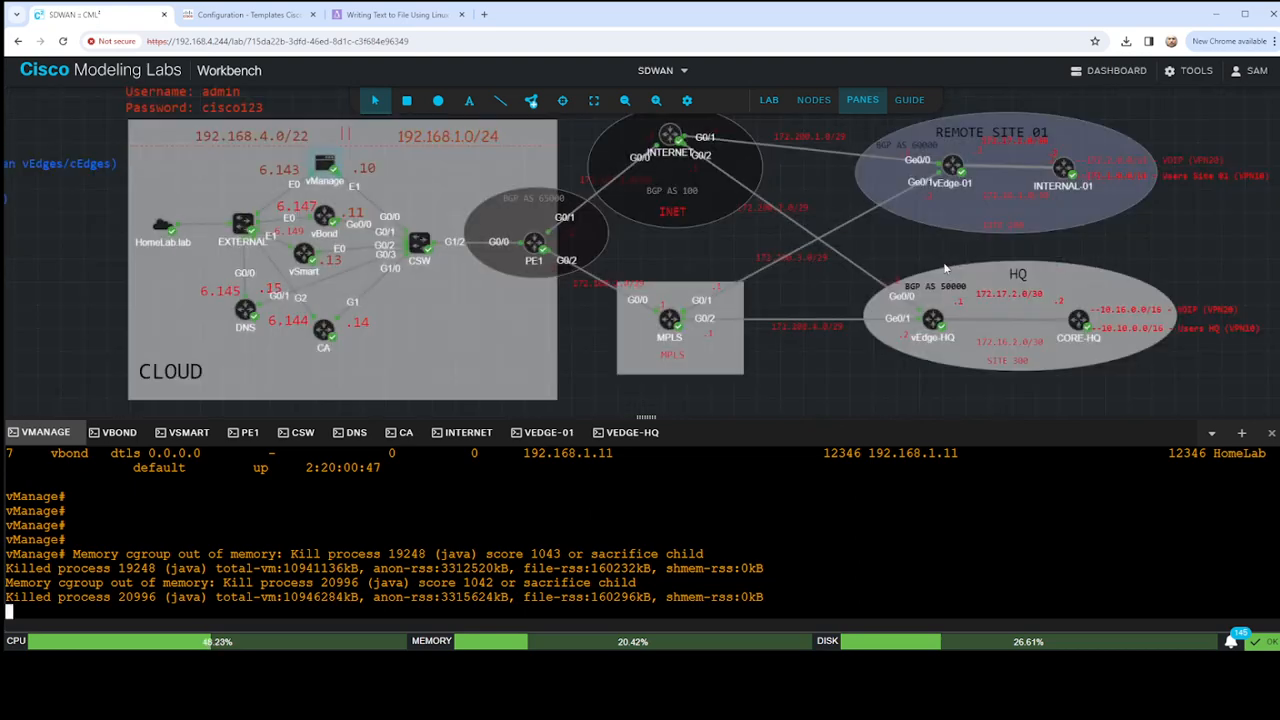
scroll(920, 276, up, 1)
drag(921, 275, 904, 251)
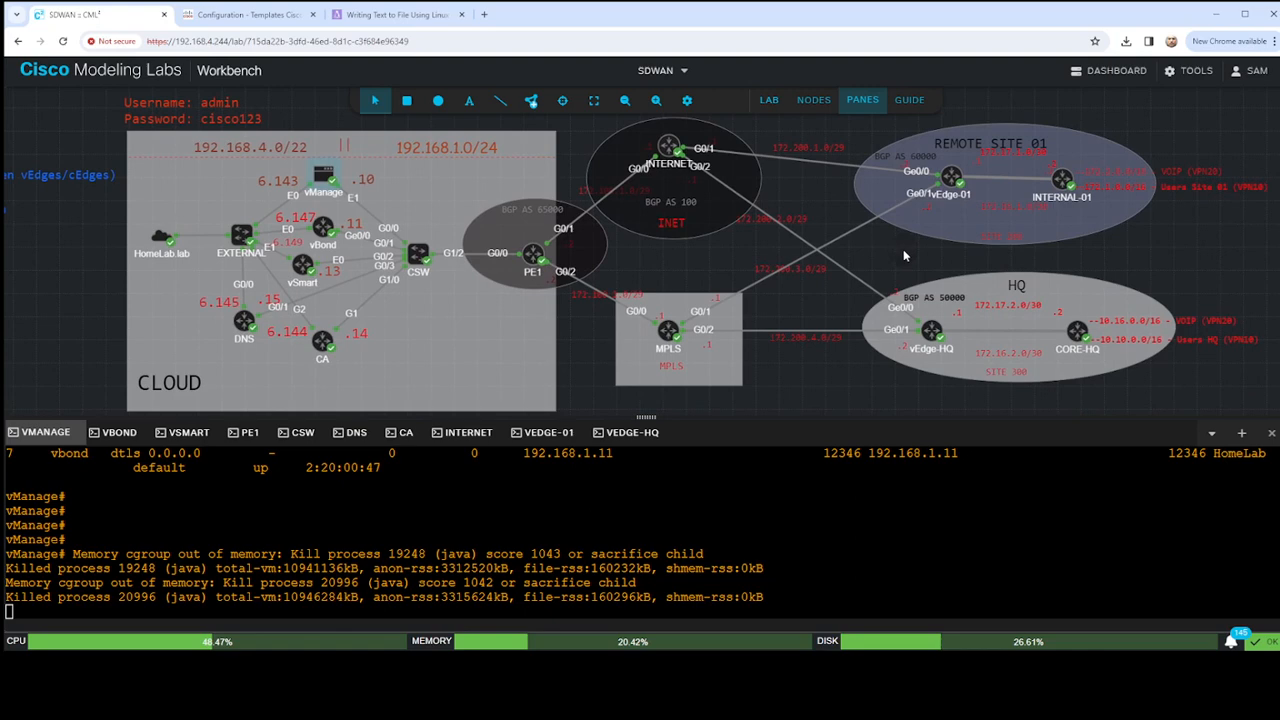
click(625, 100)
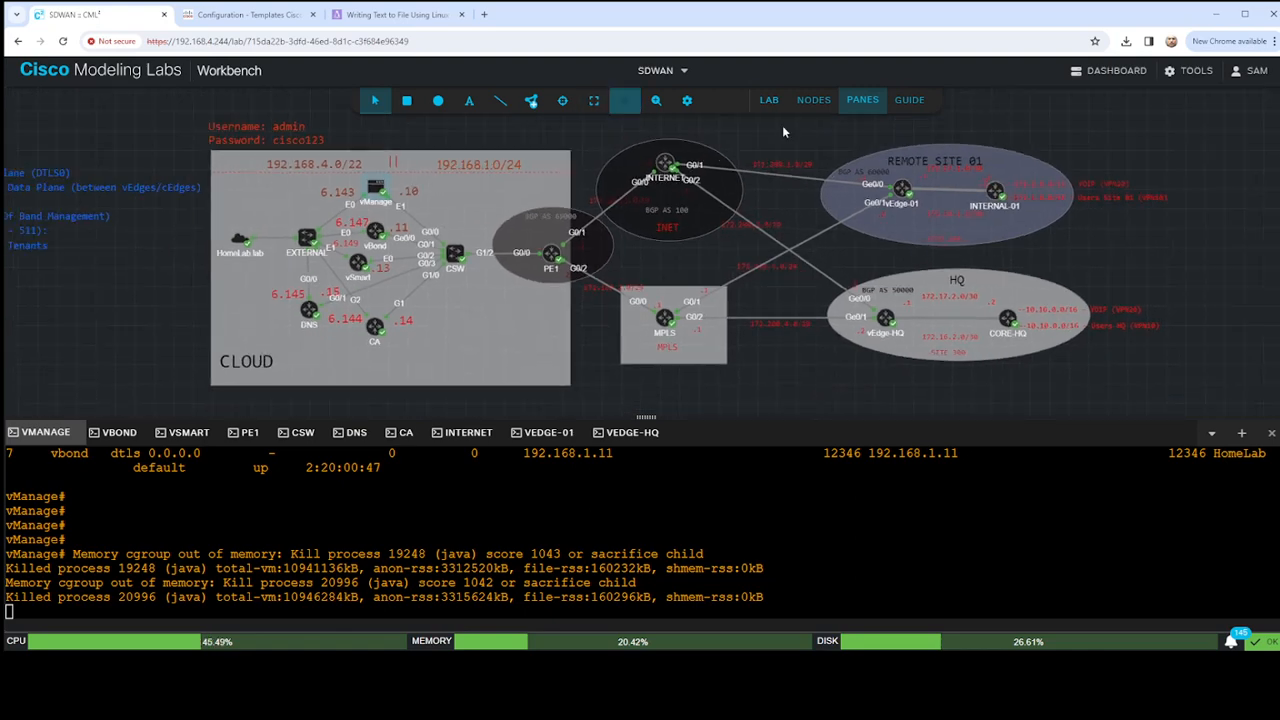
drag(800, 143, 865, 144)
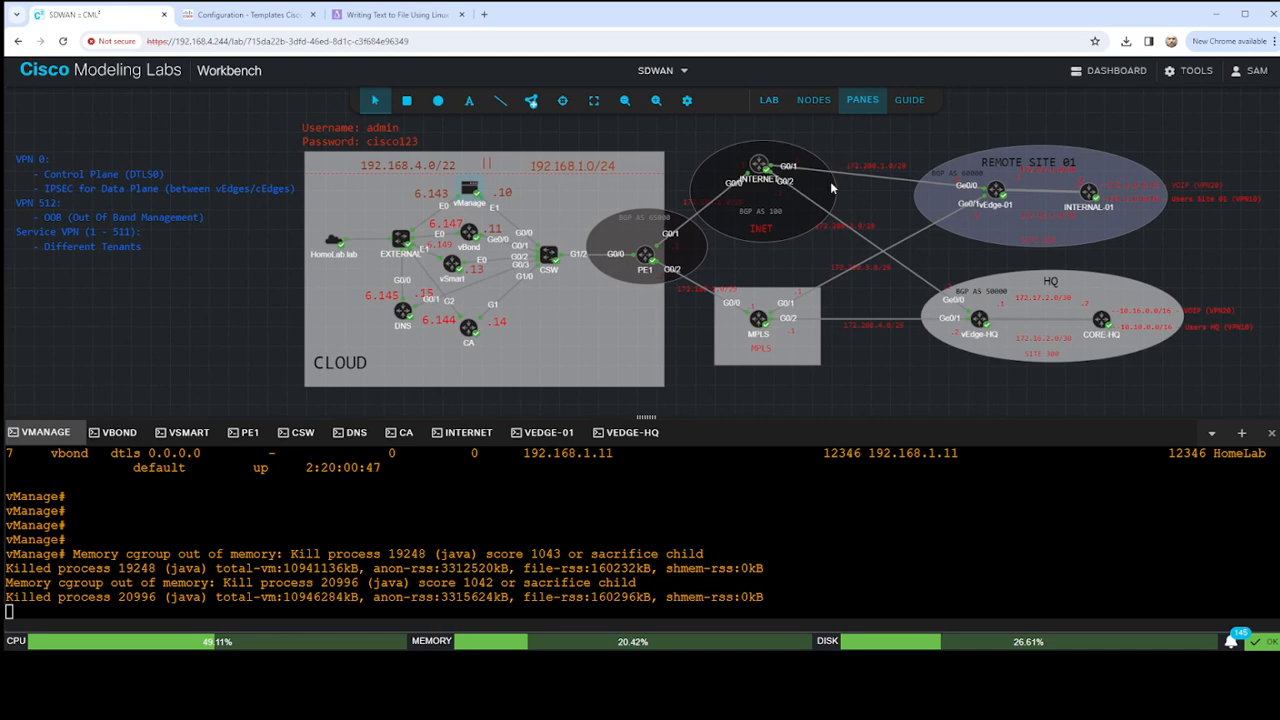